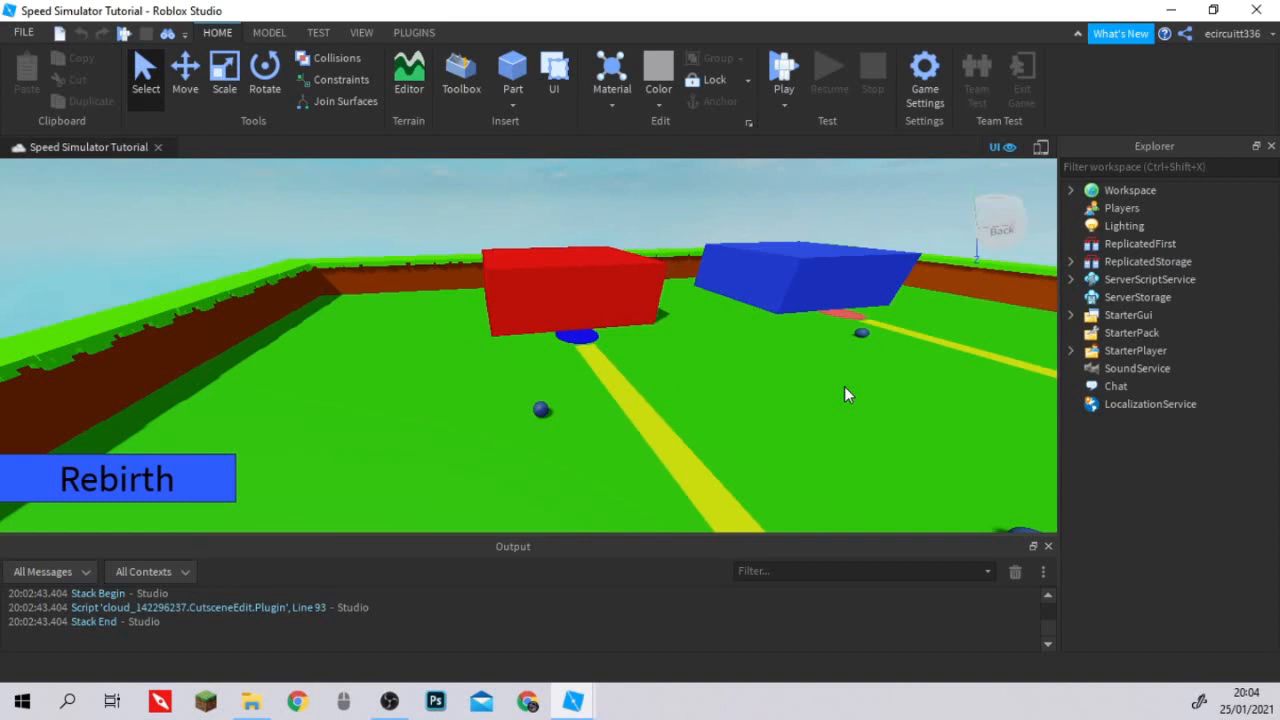
key(alt+Tab)
key(alt+Tab)
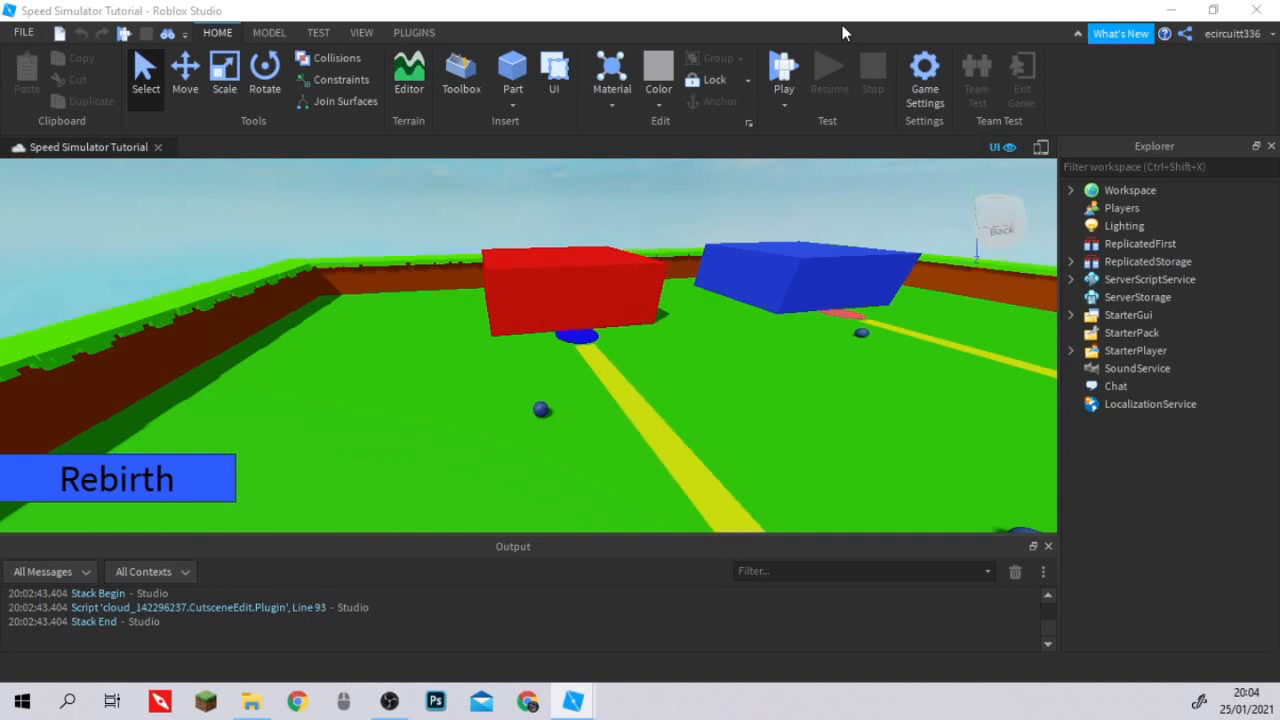
Insert a new ScreenGui into StarterGui.
mouse_move(1112, 261)
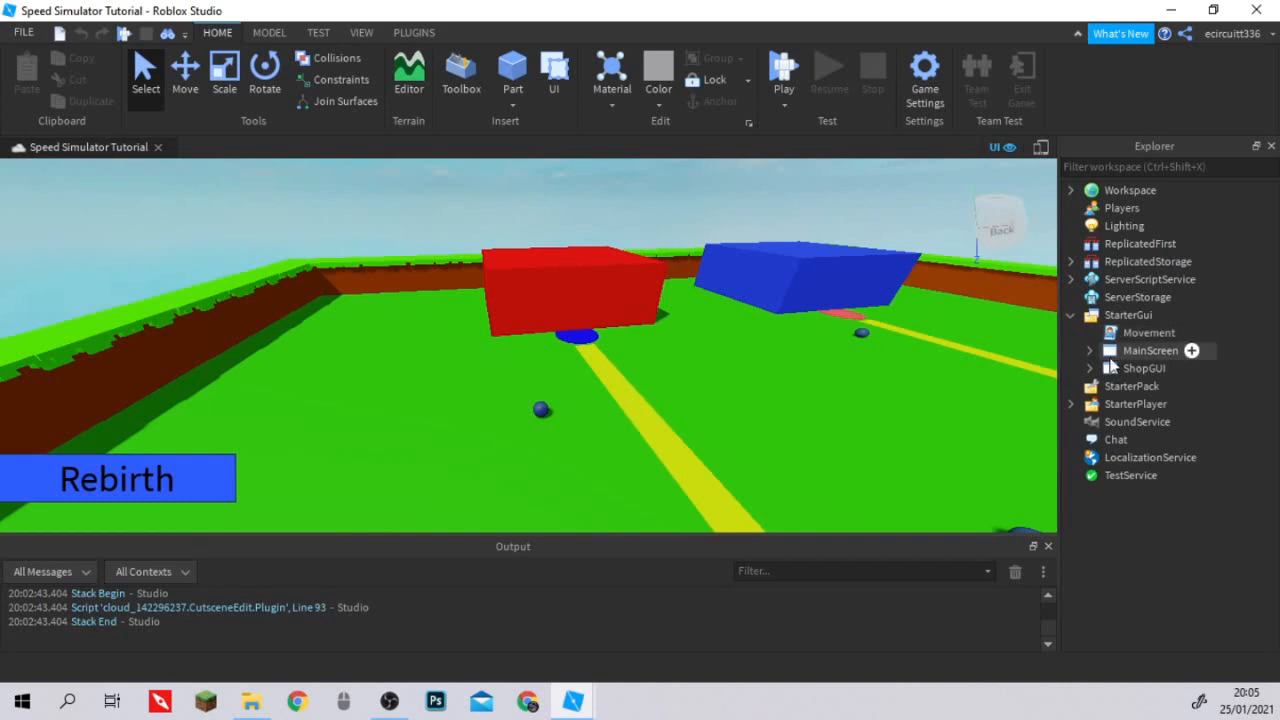
click(1110, 314)
right_click(1110, 312)
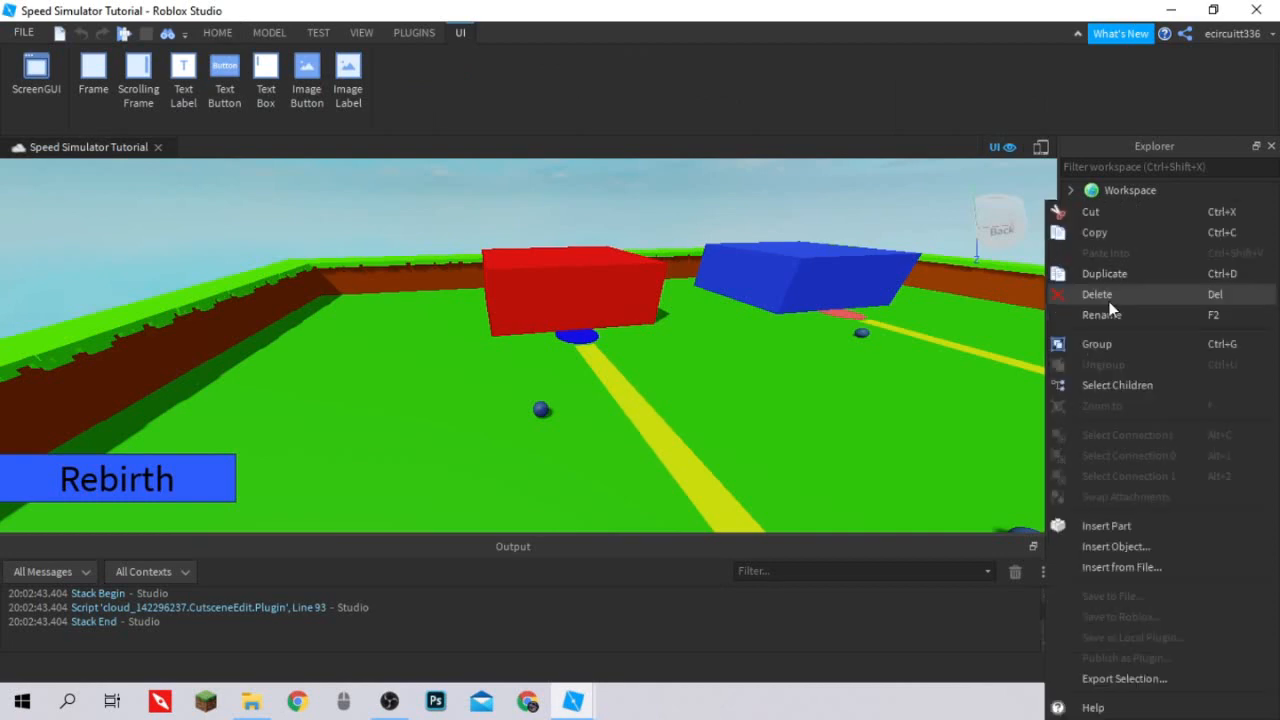
click(1109, 302)
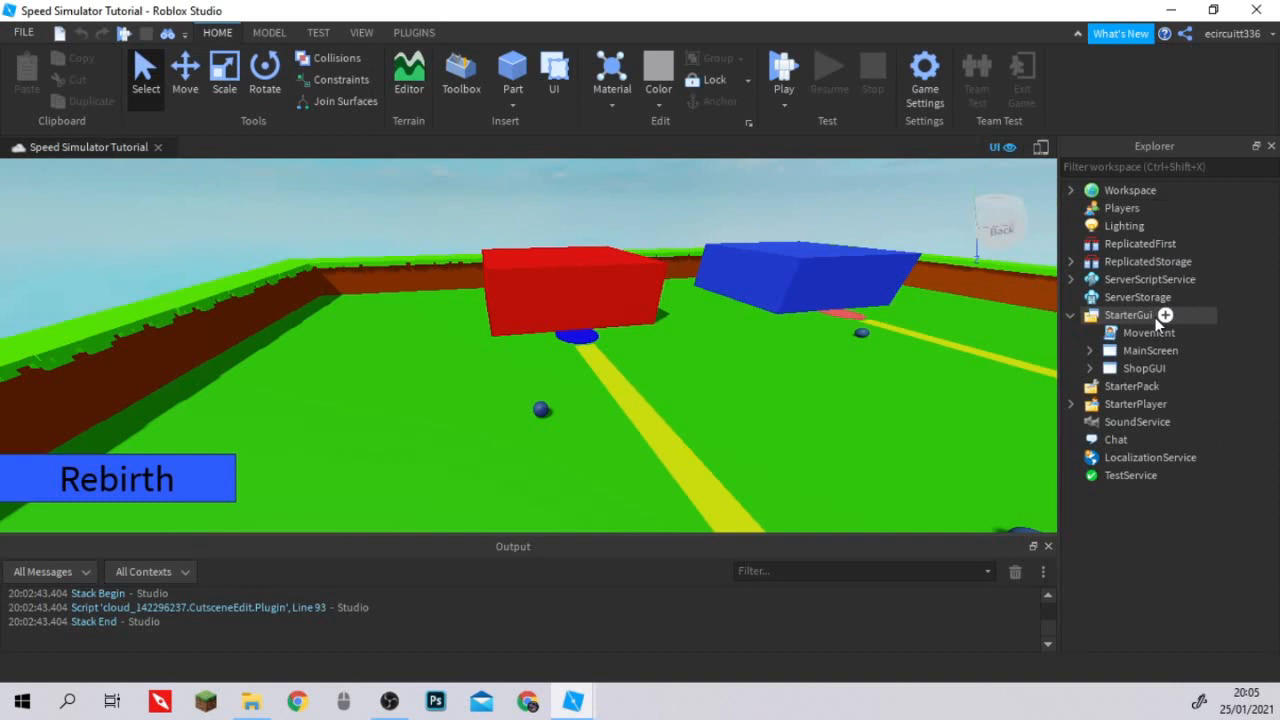
click(1160, 317)
click(1155, 372)
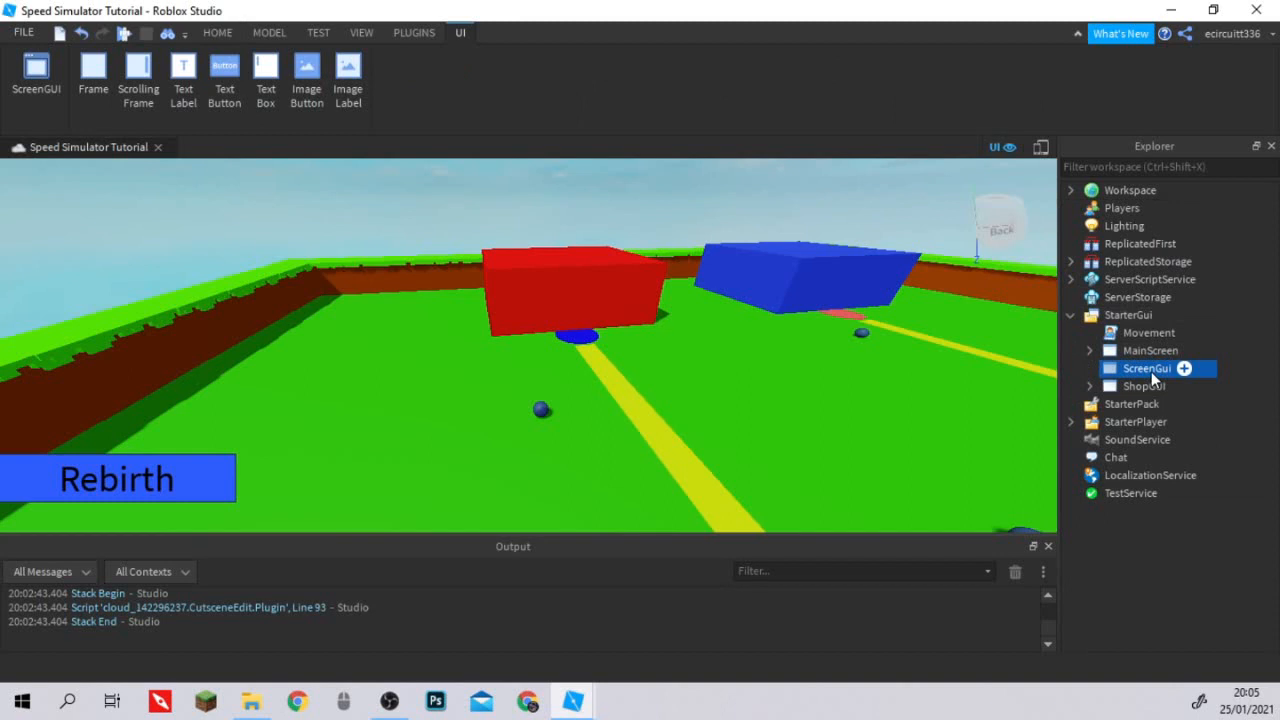
Rename the new ScreenGui in StarterGui to GamepassShop.
right_click(1151, 371)
click(1095, 114)
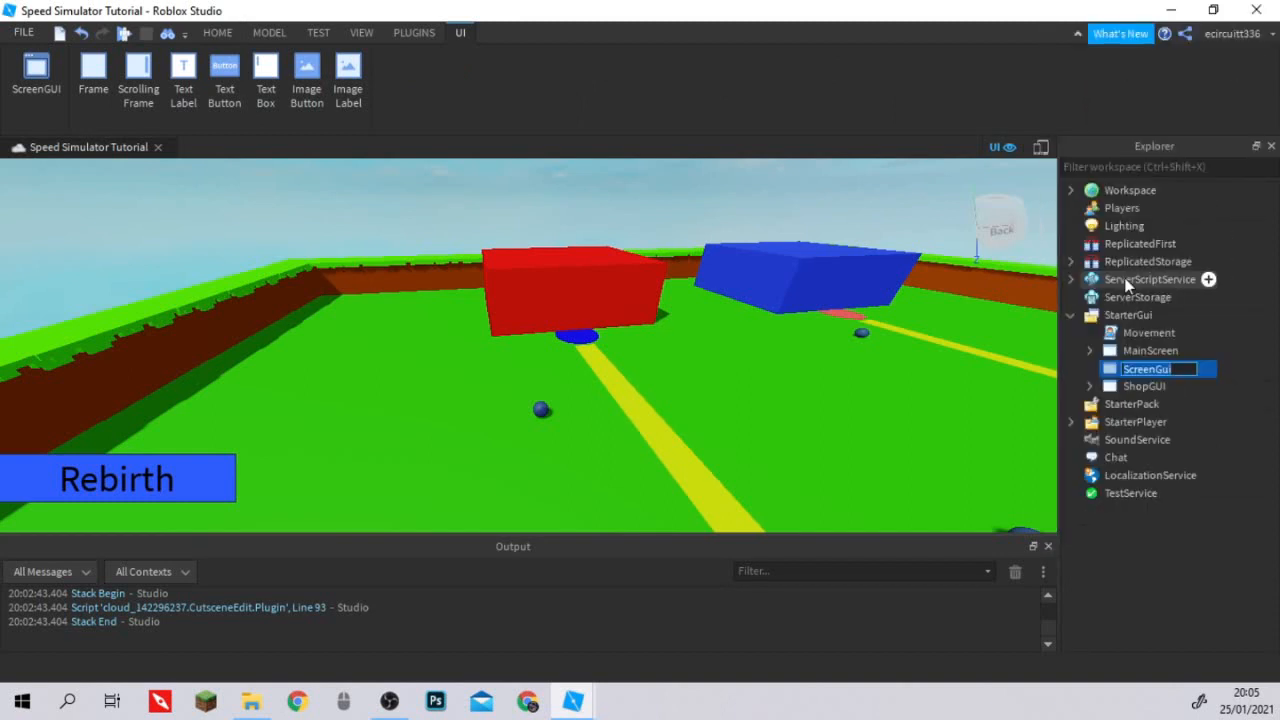
text(GamepassShop)
key(Return)
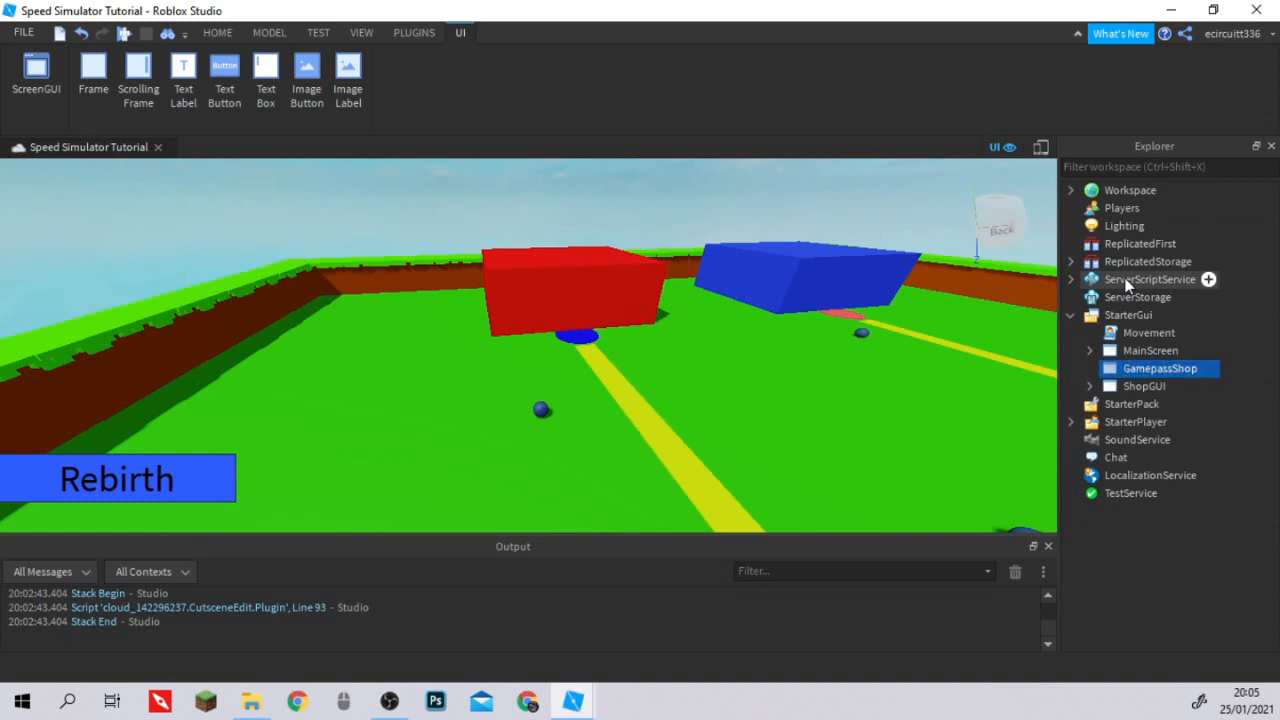
Try inserting an ImageLabel into GamepassShop, and undo the insertion.
click(1206, 367)
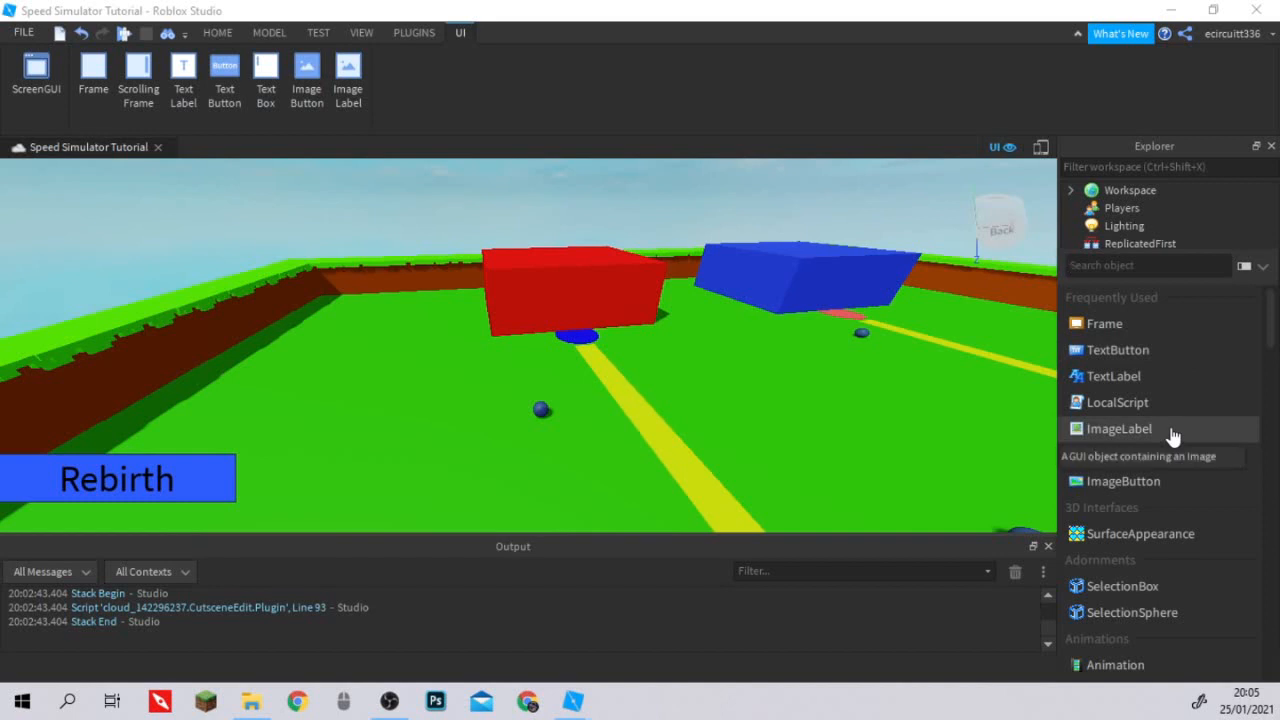
click(1119, 428)
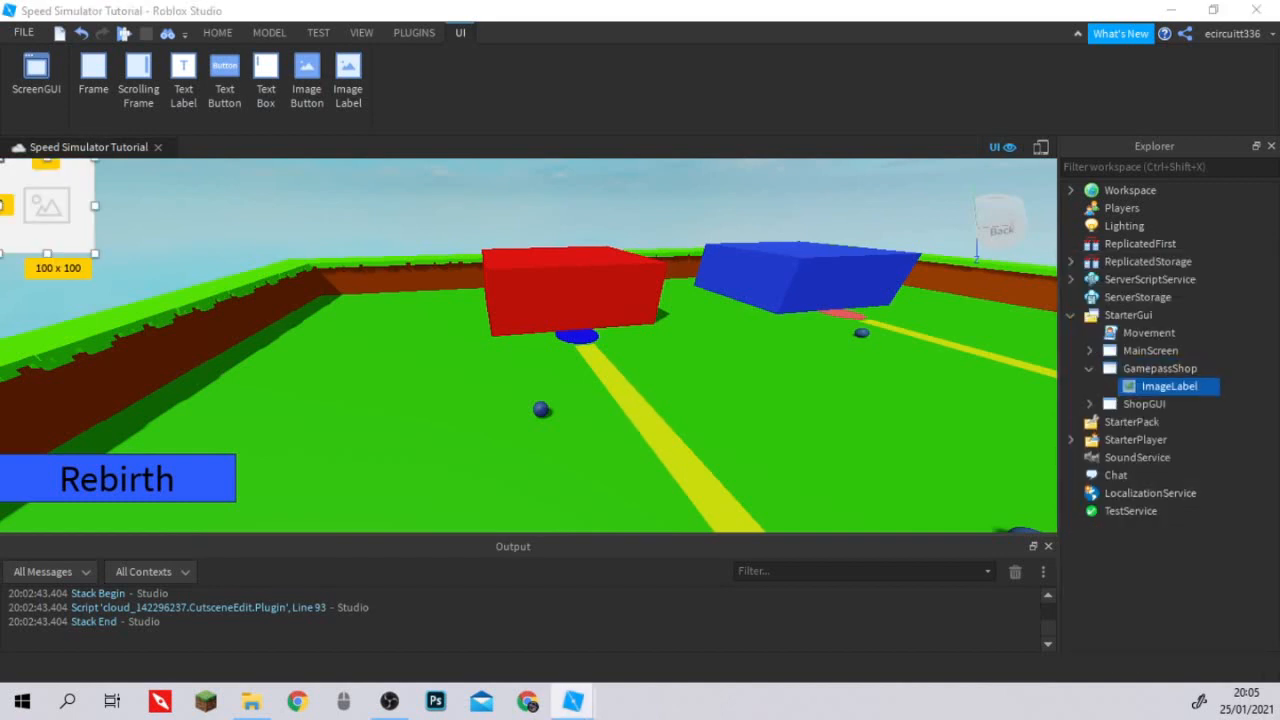
click(1150, 368)
key(ctrl+z)
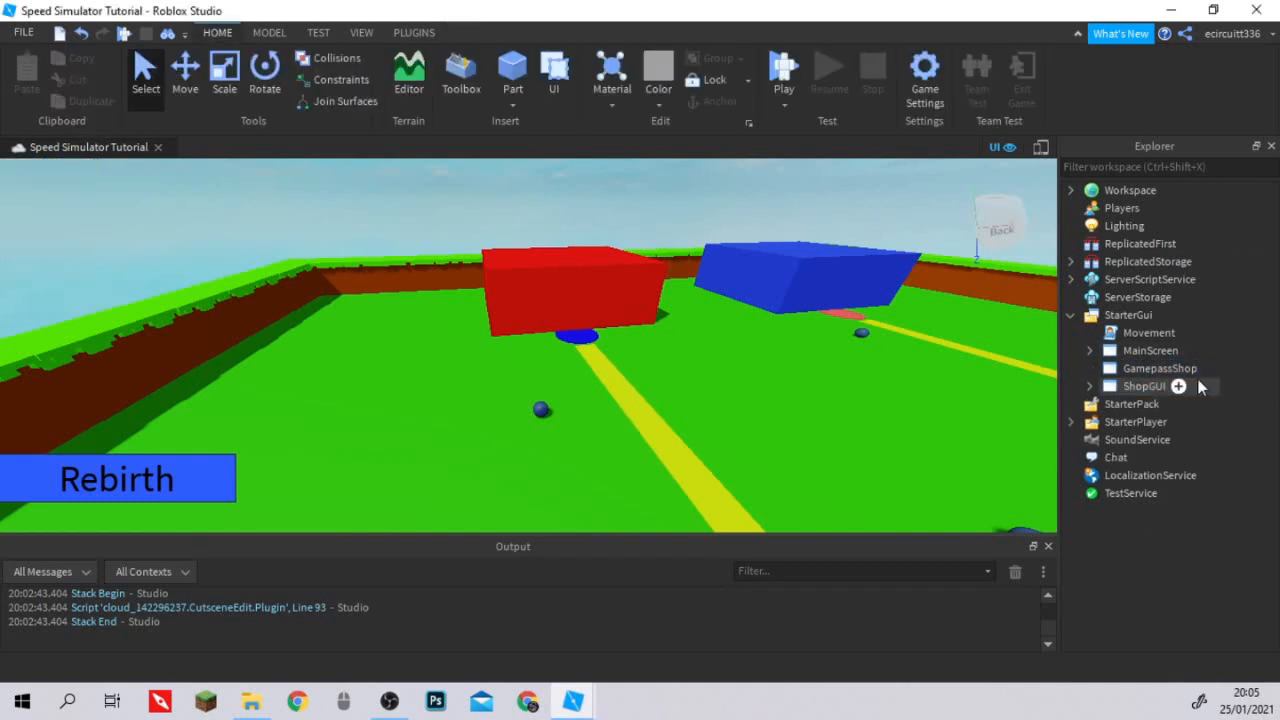
Try adding an ImageButton to GamepassShop, and delete it again.
click(1179, 386)
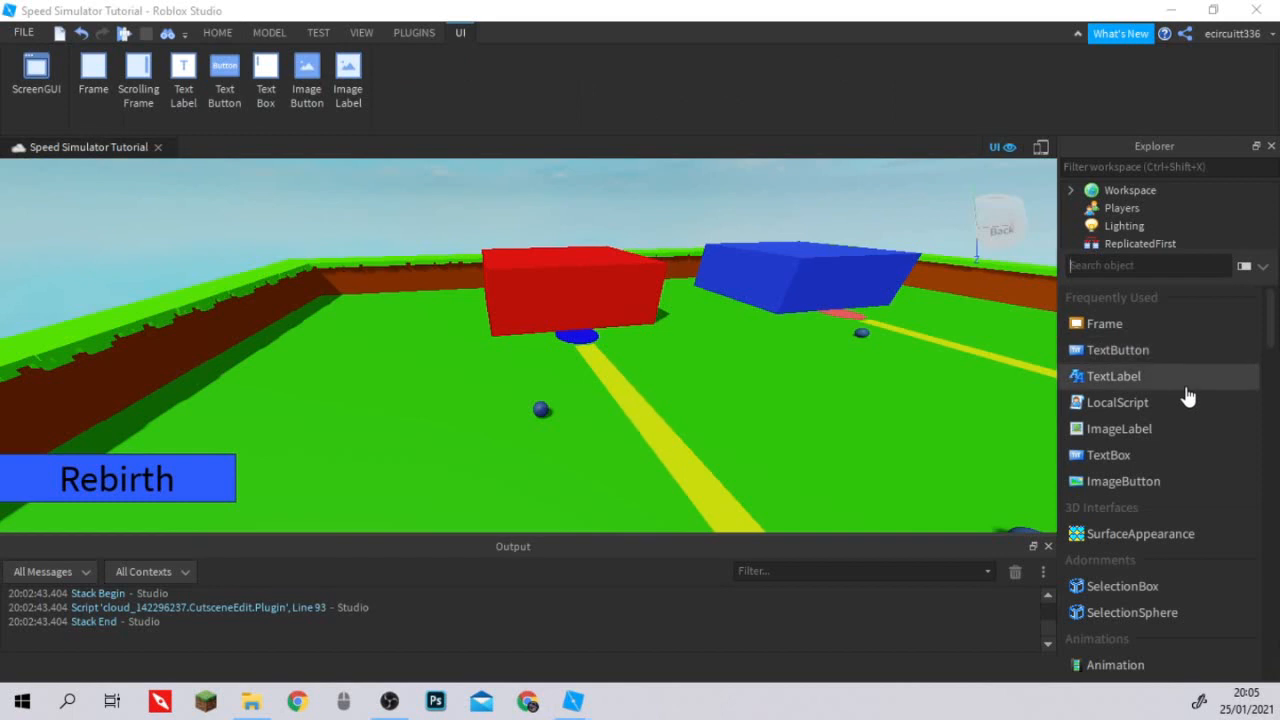
text(image)
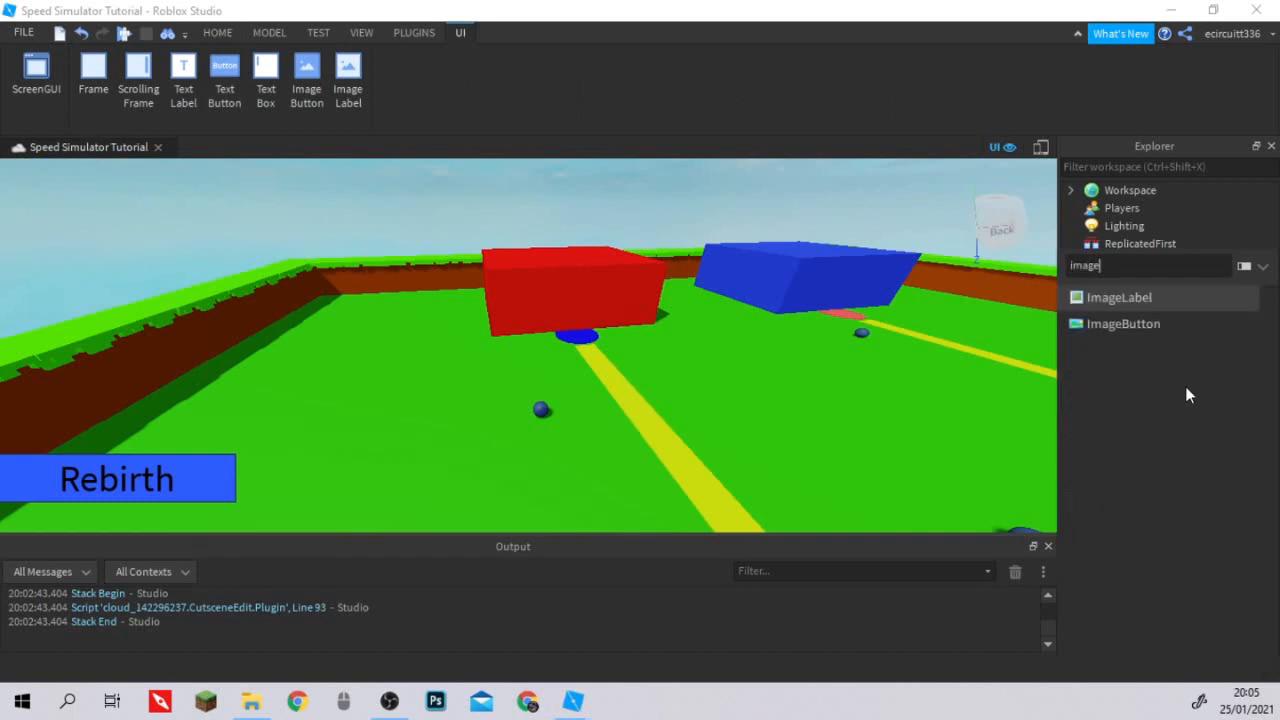
click(1123, 323)
click(1175, 426)
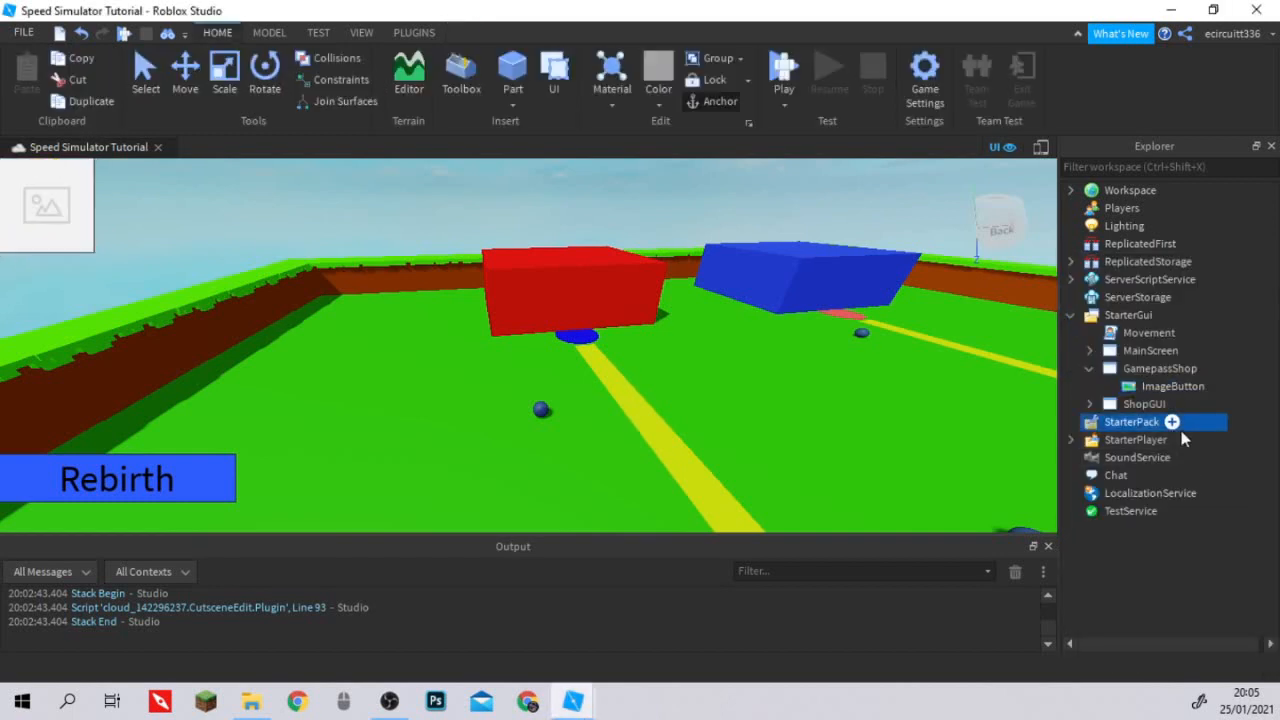
click(1168, 386)
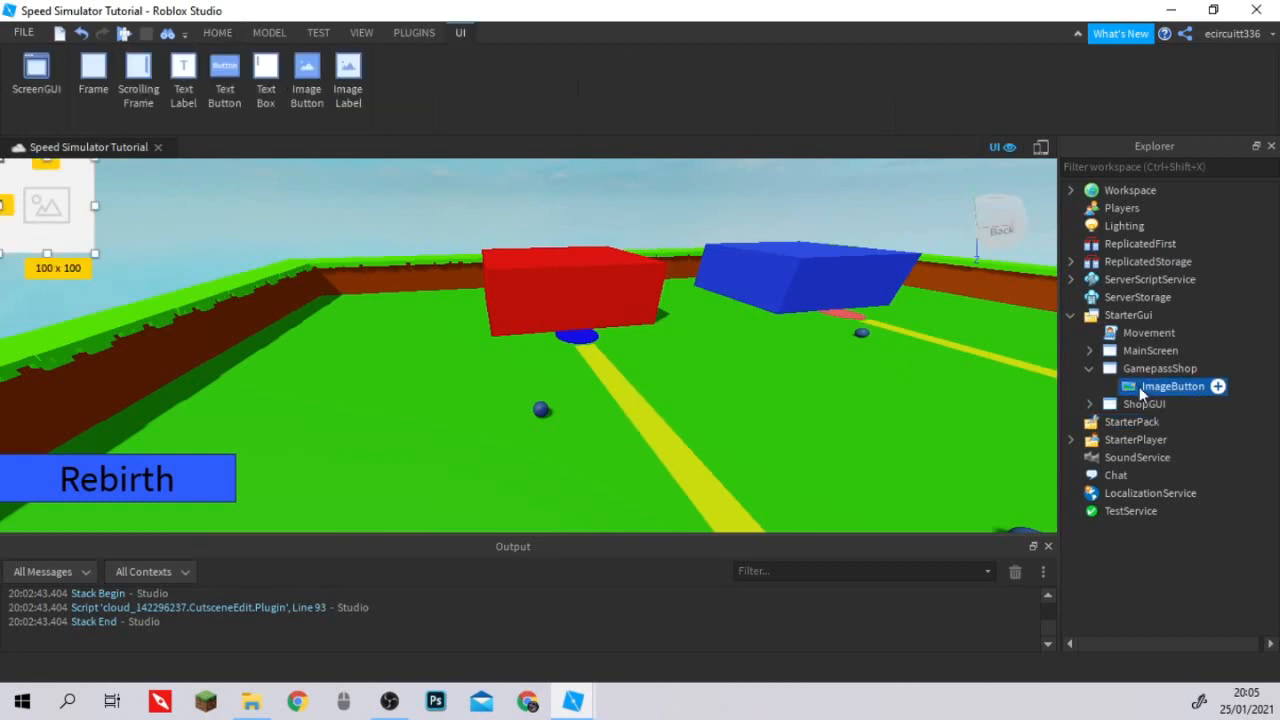
key(Delete)
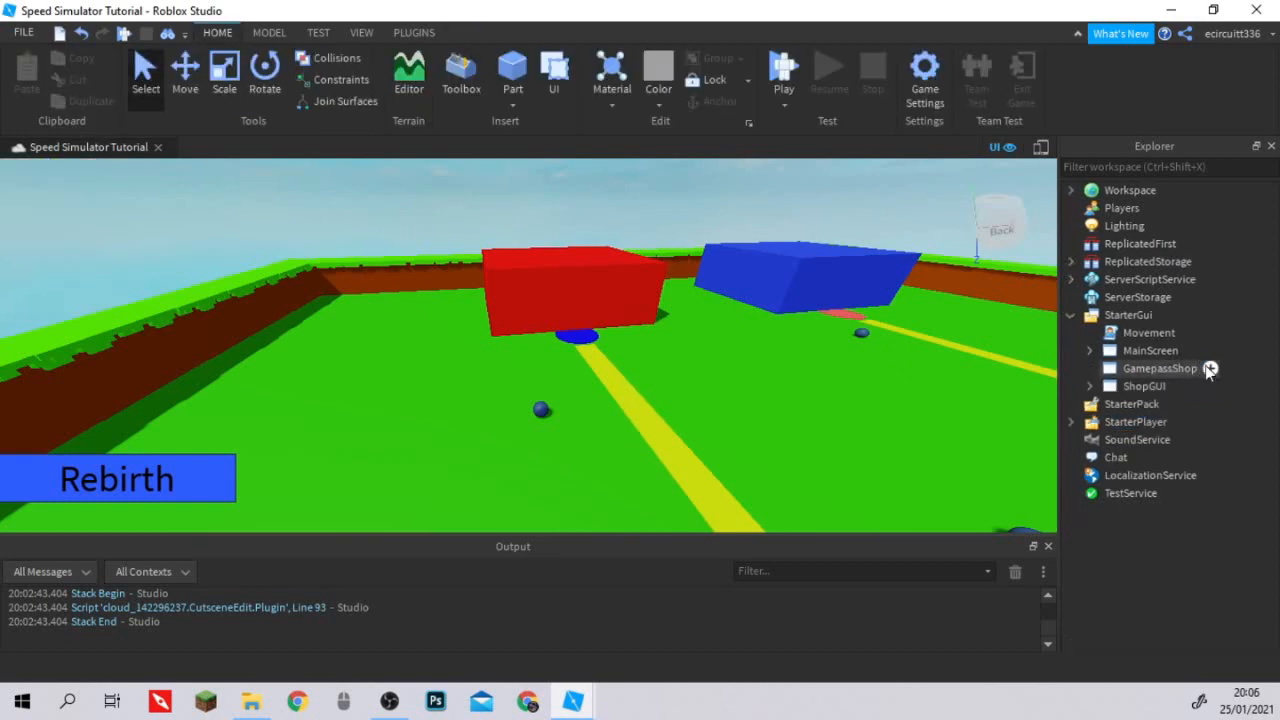
Insert an ImageLabel into the GamepassShop ScreenGui.
click(1210, 369)
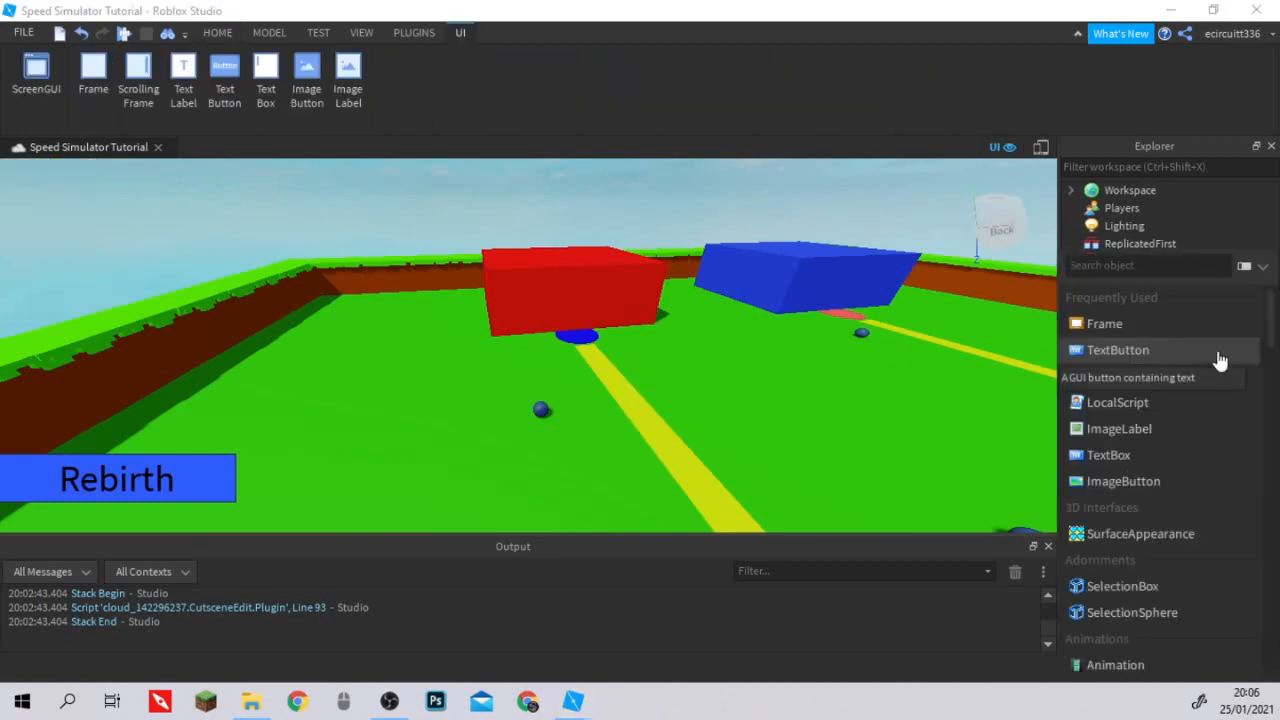
text(Image)
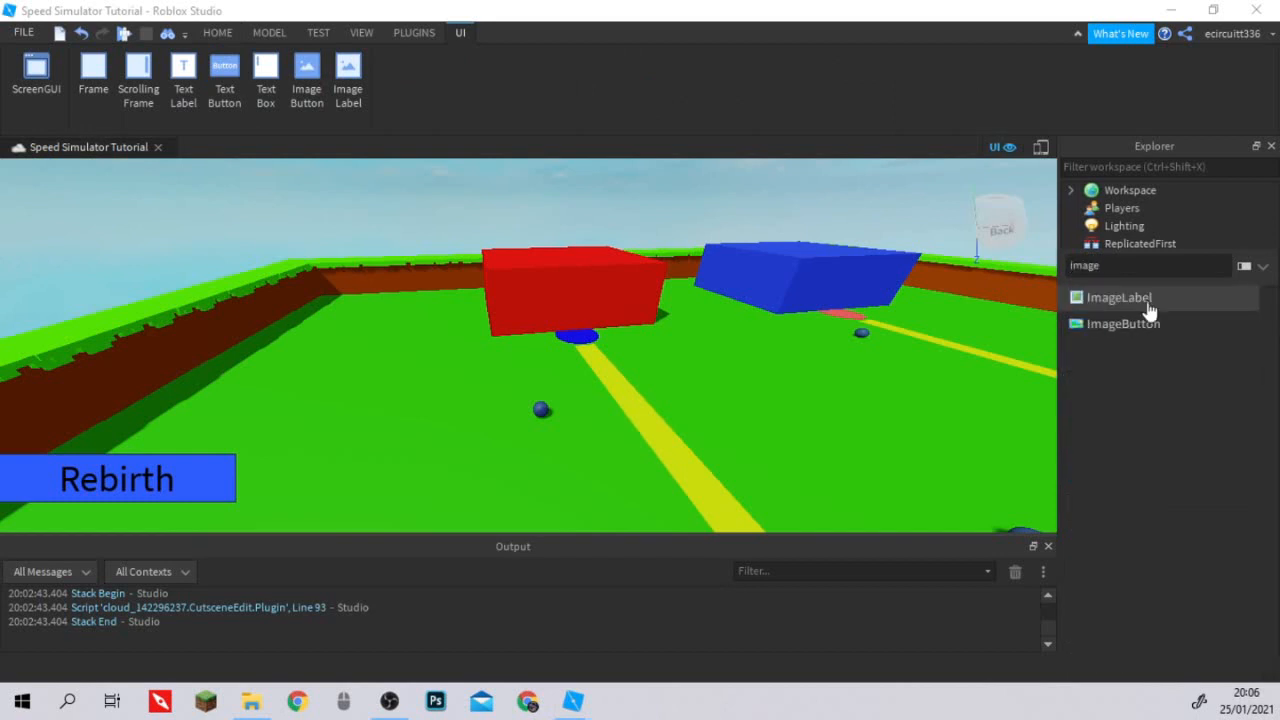
click(1149, 298)
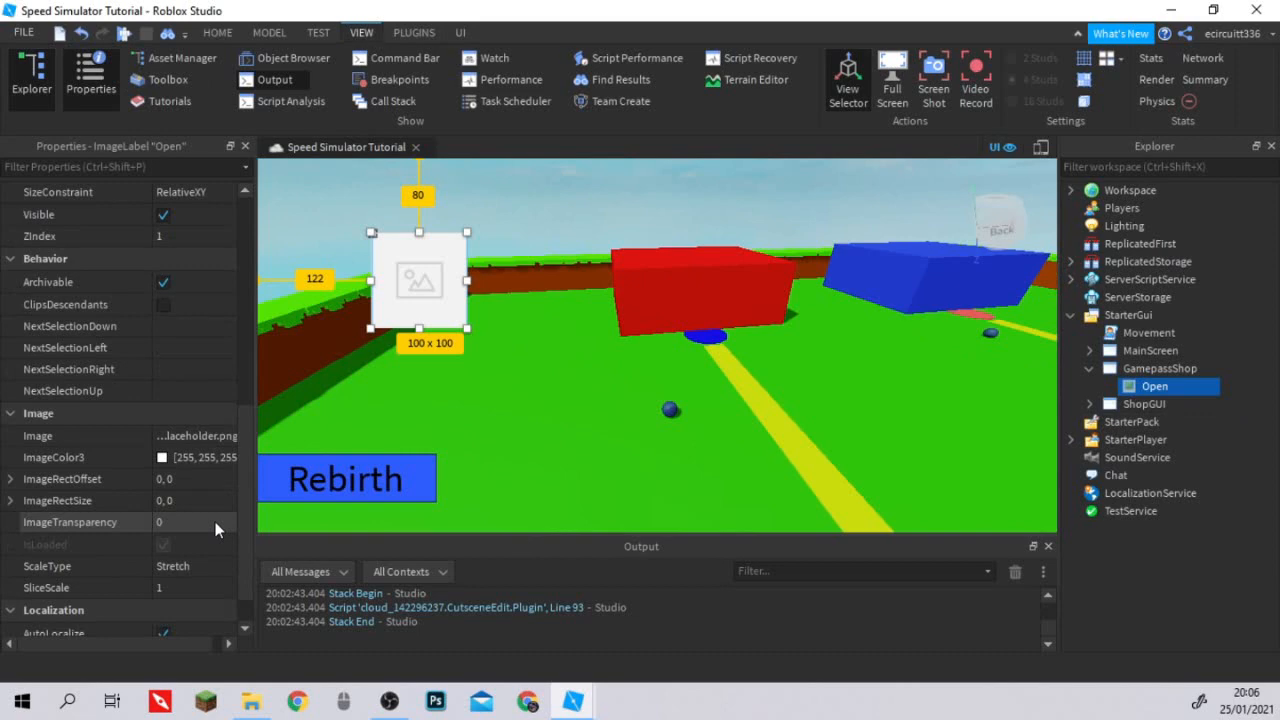
scroll(215, 529, down, 2)
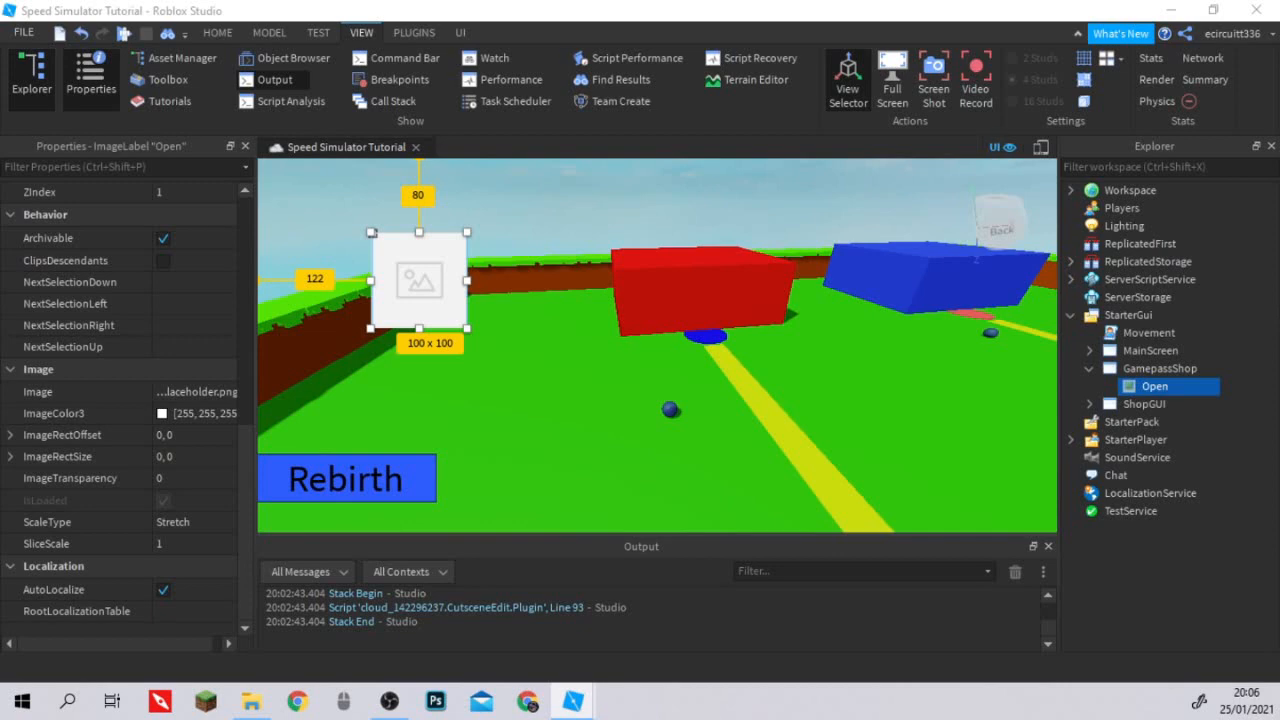
click(190, 395)
key(ctrl+v)
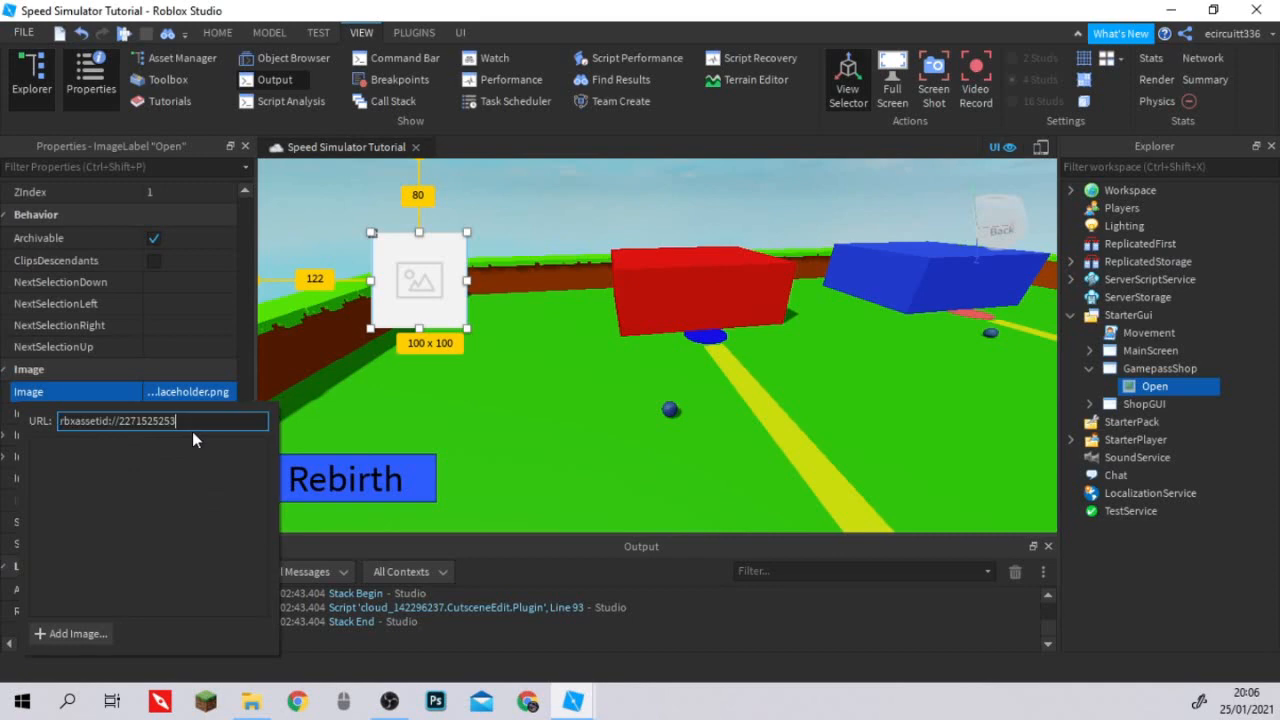
key(Return)
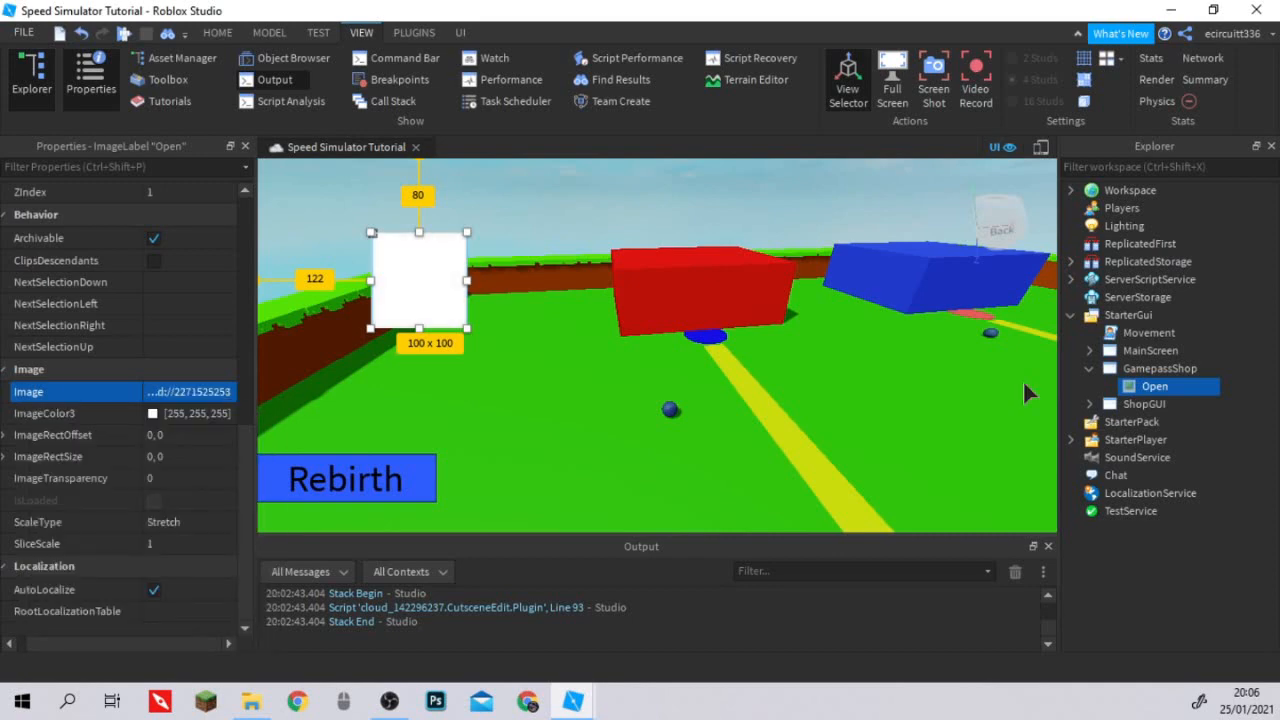
click(1150, 369)
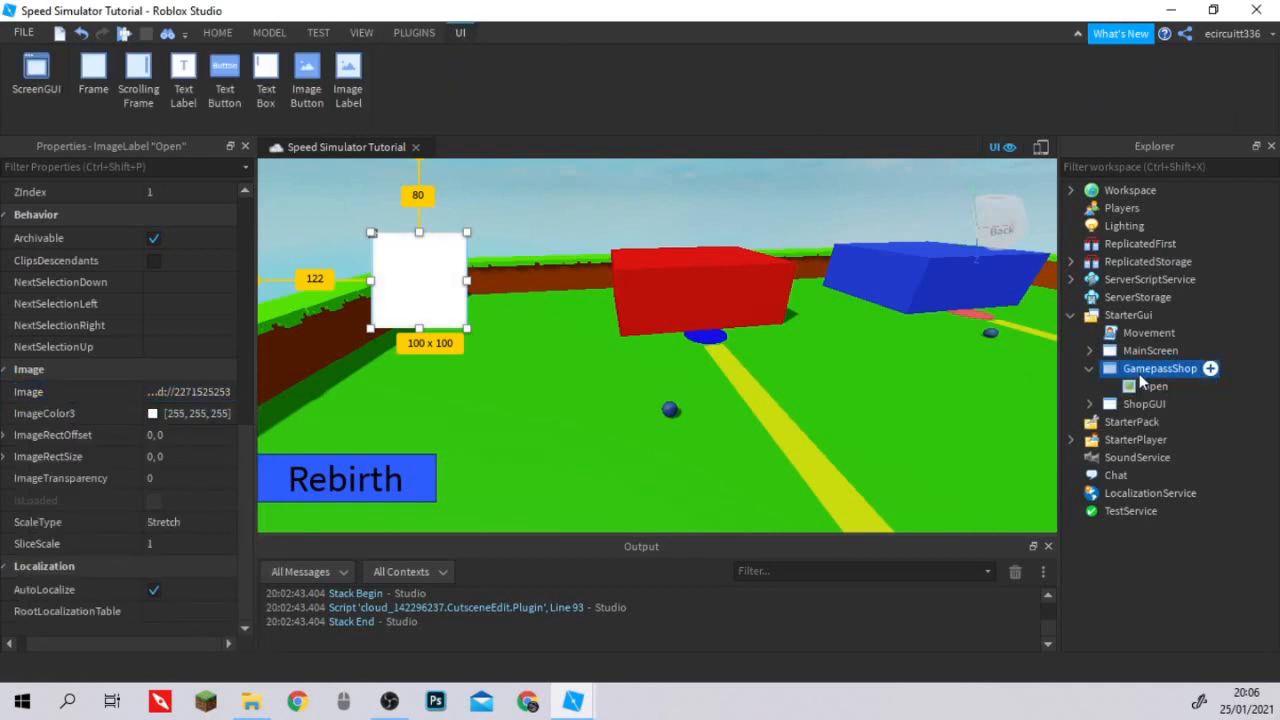
click(1145, 386)
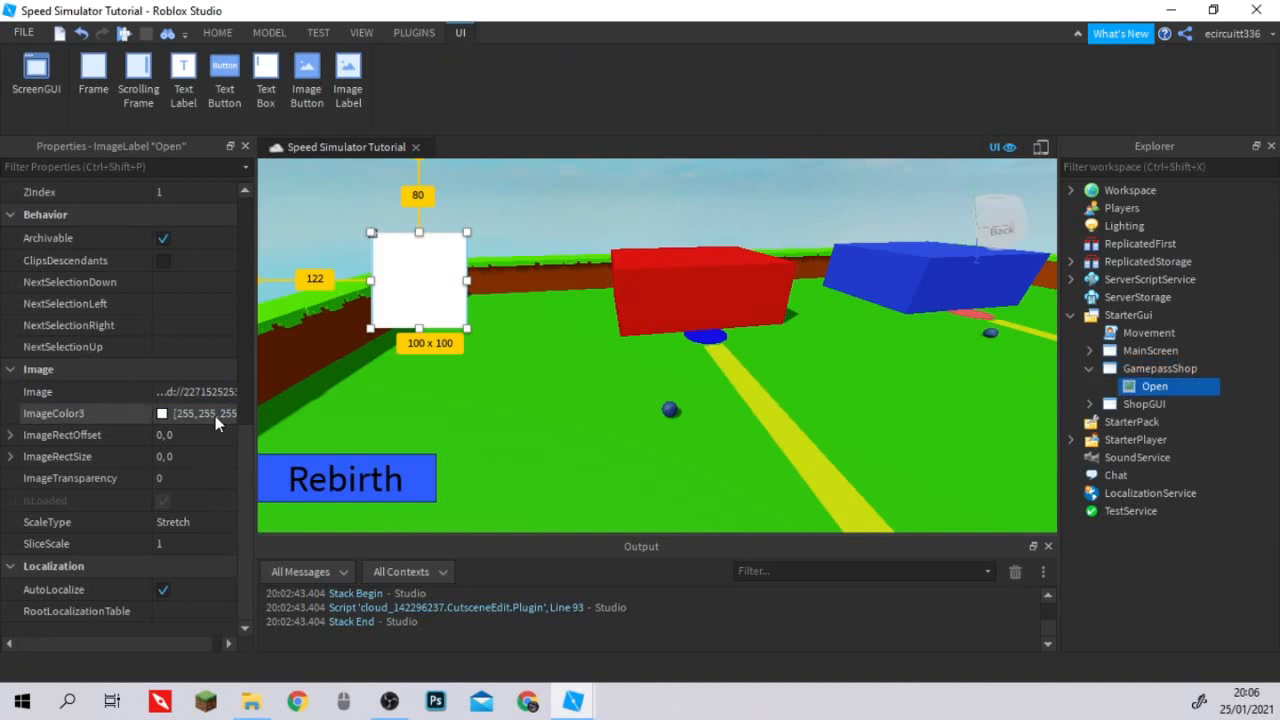
click(164, 414)
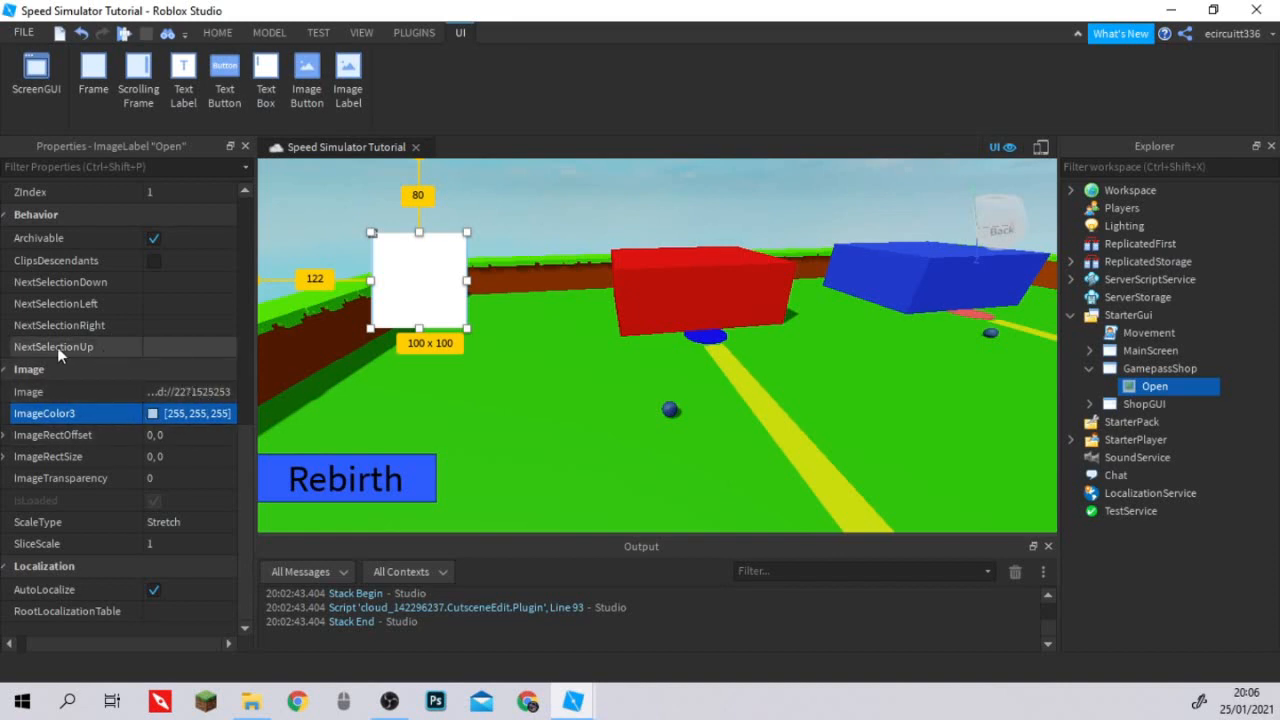
click(152, 413)
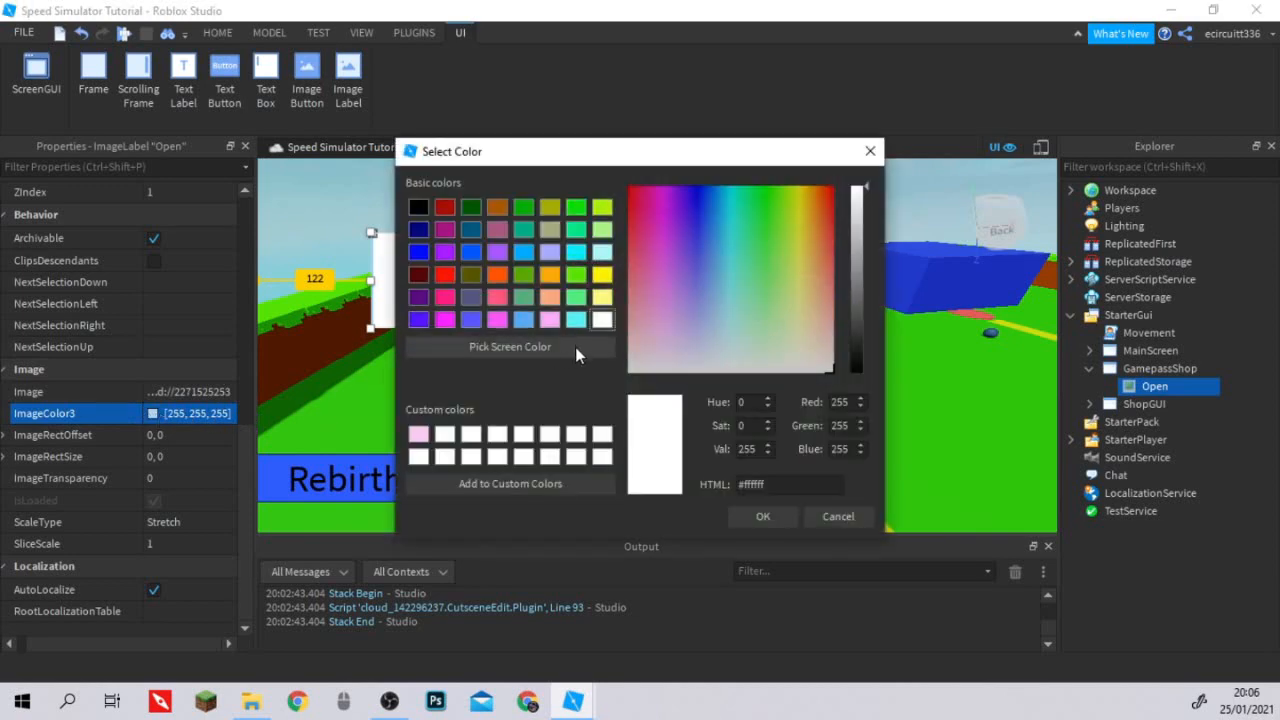
click(867, 159)
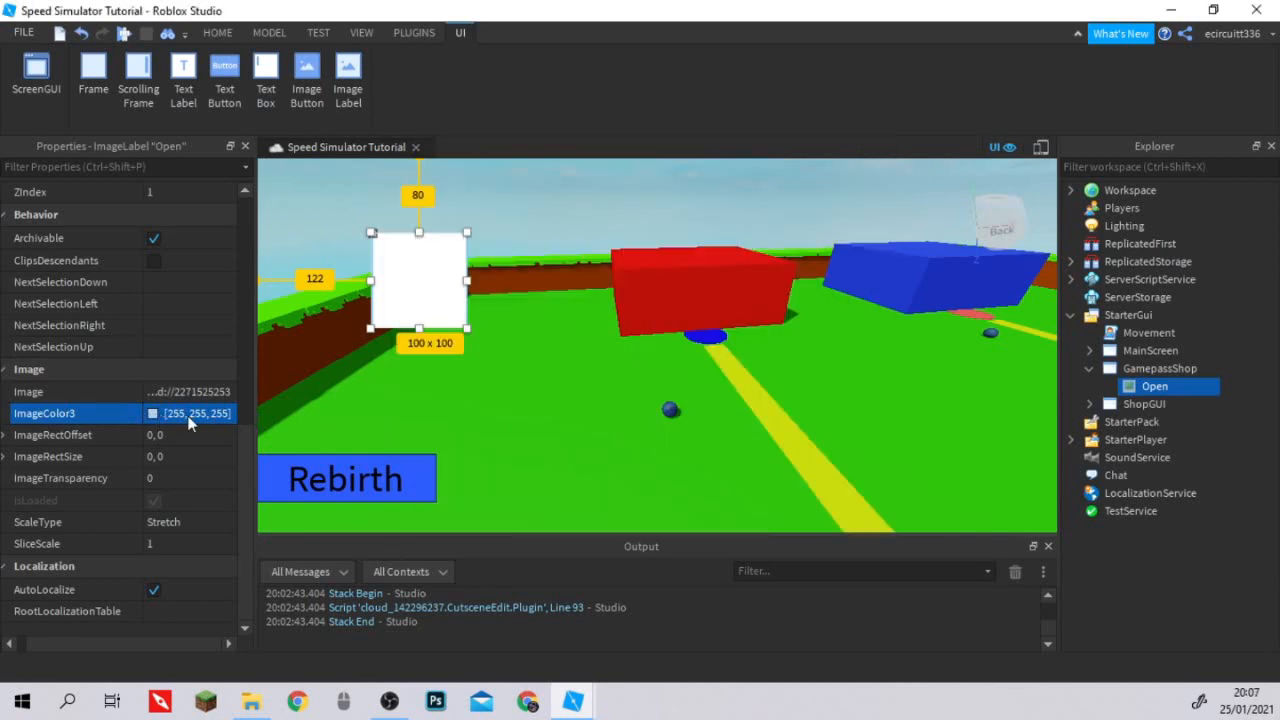
Set the Open label's ImageColor3 to 0, 155, 232.
click(188, 416)
text(0, 155, 232)
key(Return)
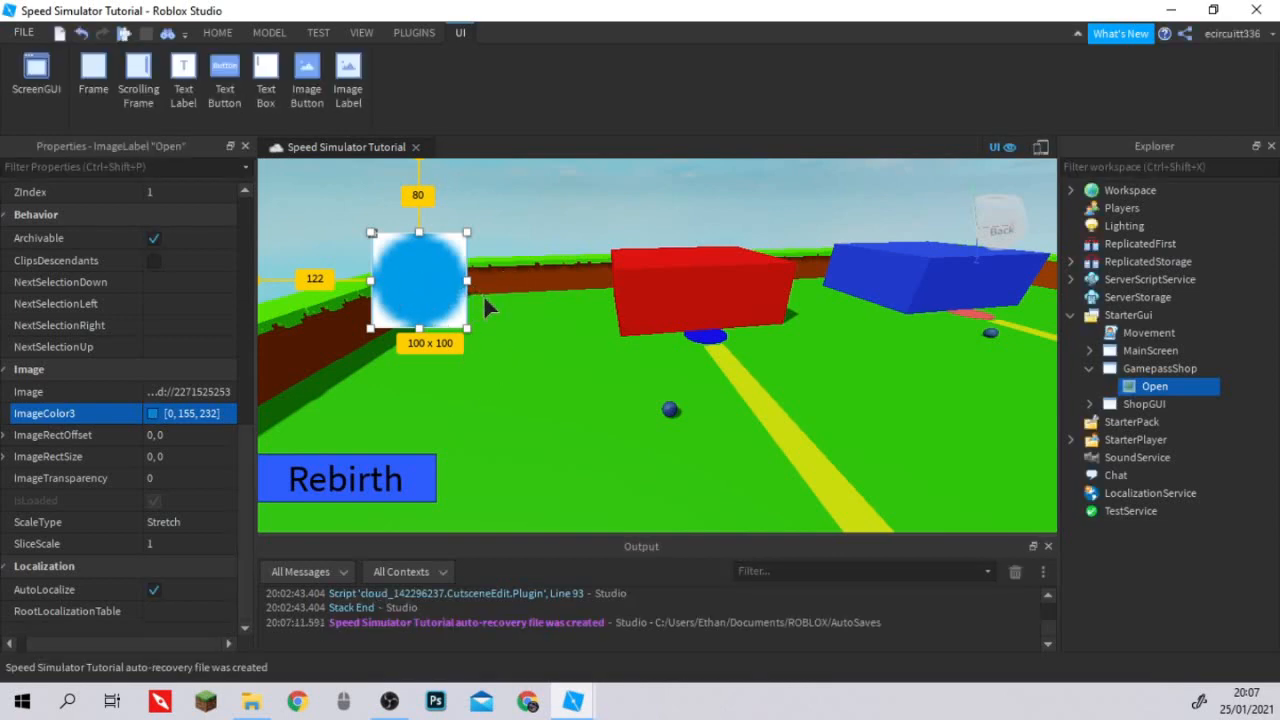
Try inserting an ImageButton inside the Open label, and undo the insertion.
scroll(376, 354, down, 3)
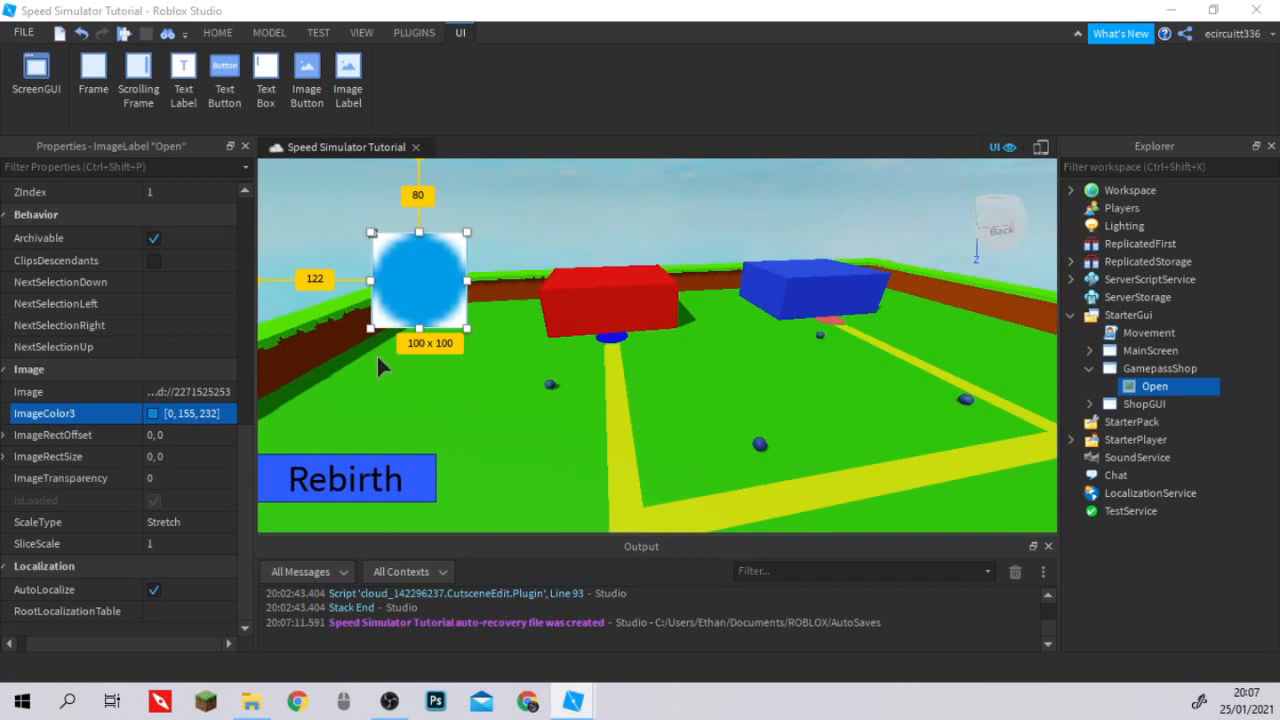
right_click(1140, 393)
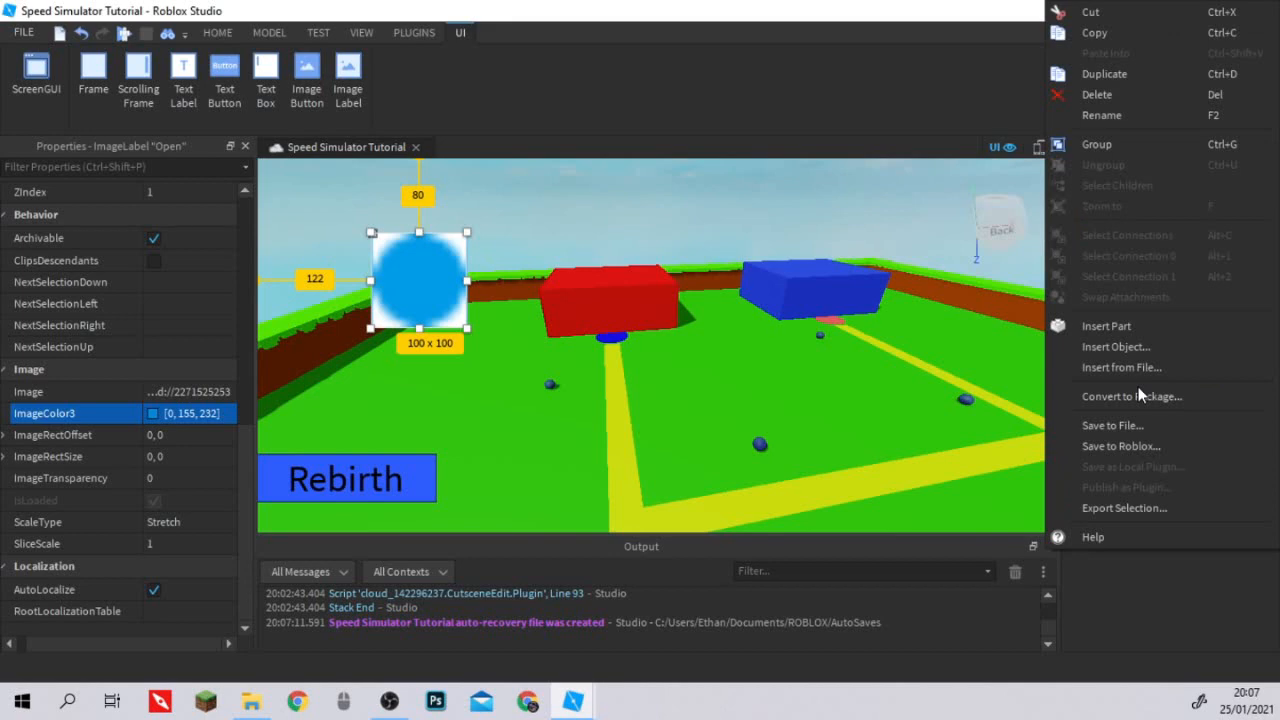
click(1116, 346)
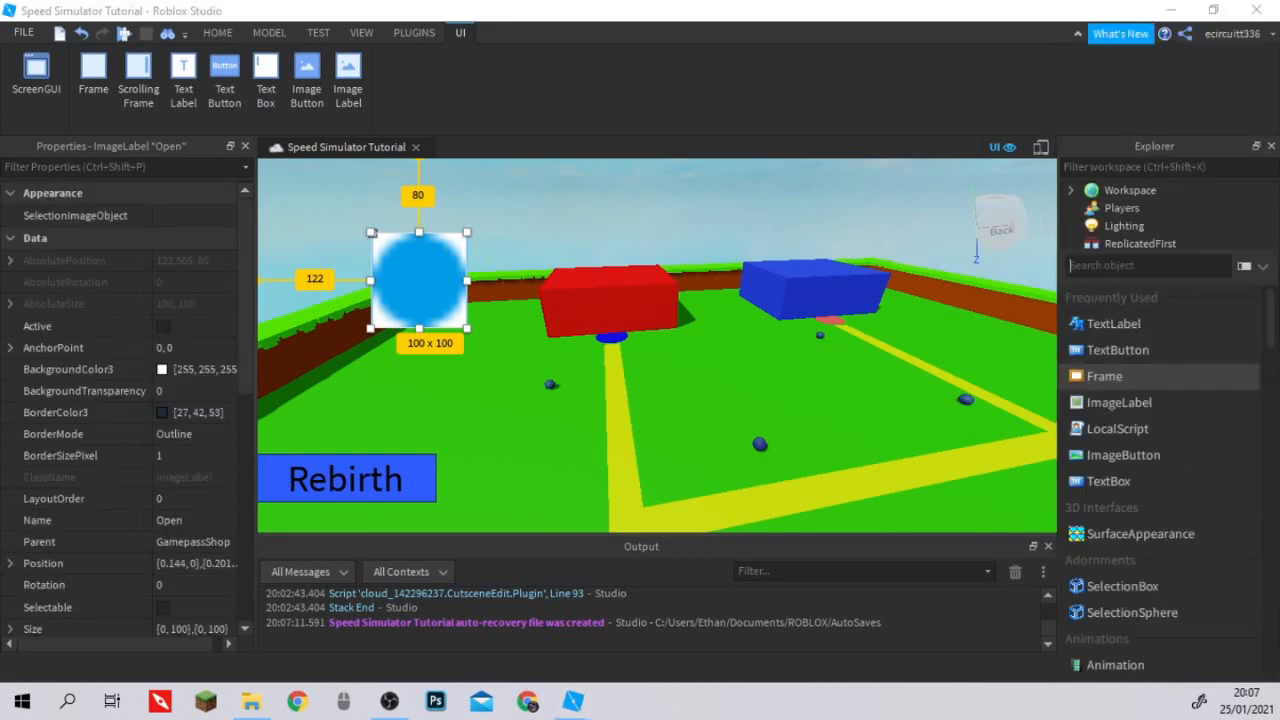
text(ima)
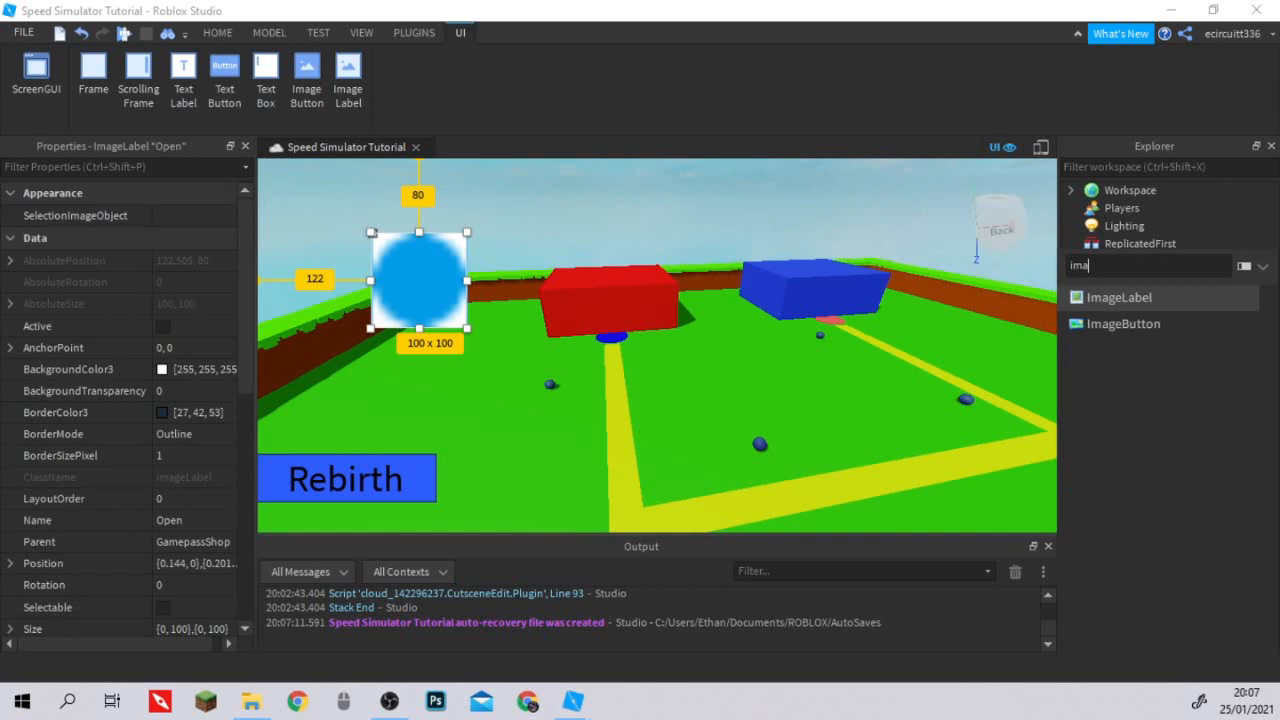
click(1123, 323)
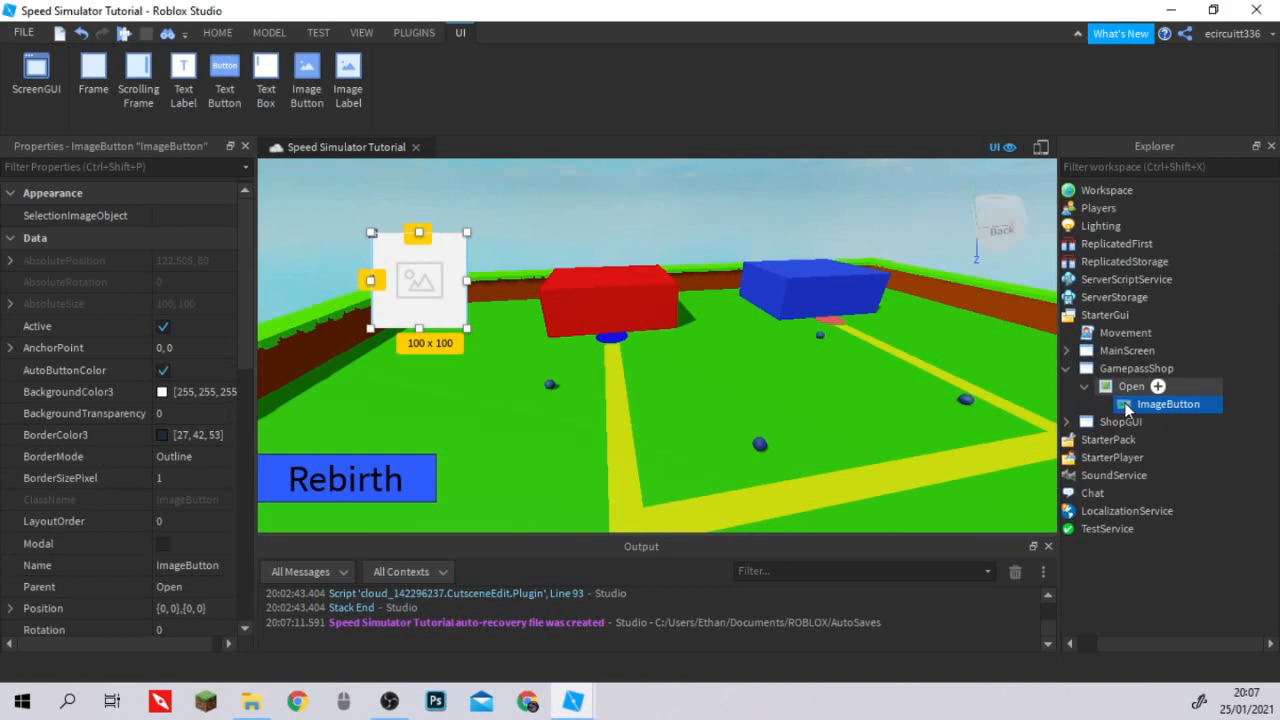
key(ctrl+z)
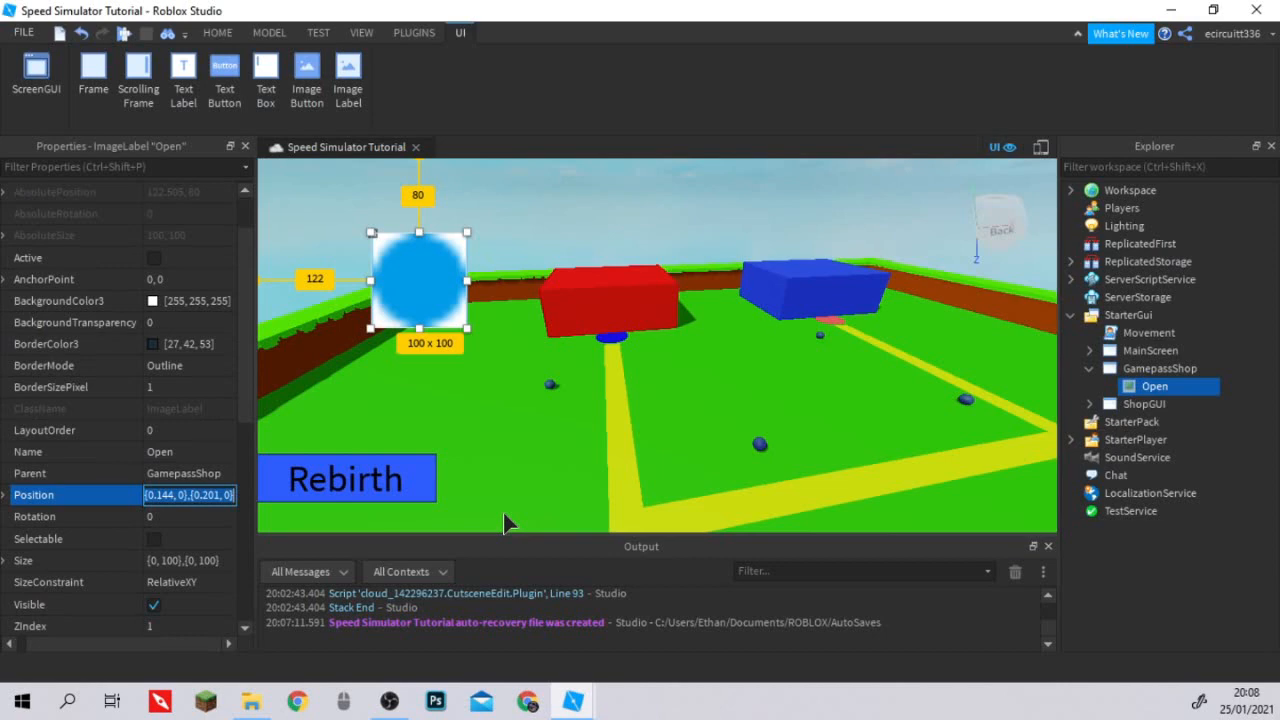
Set the Open label's Position to an X scale of 0.01 and a Y scale of 0.412.
click(10, 495)
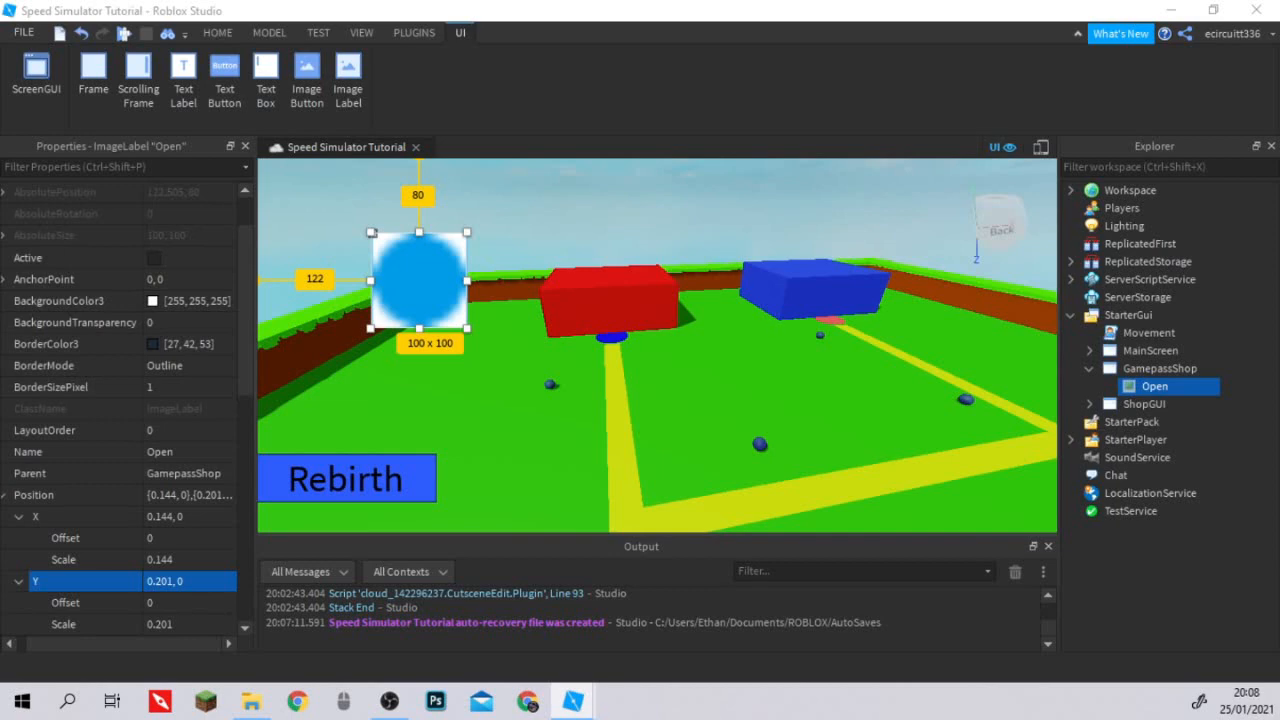
click(184, 560)
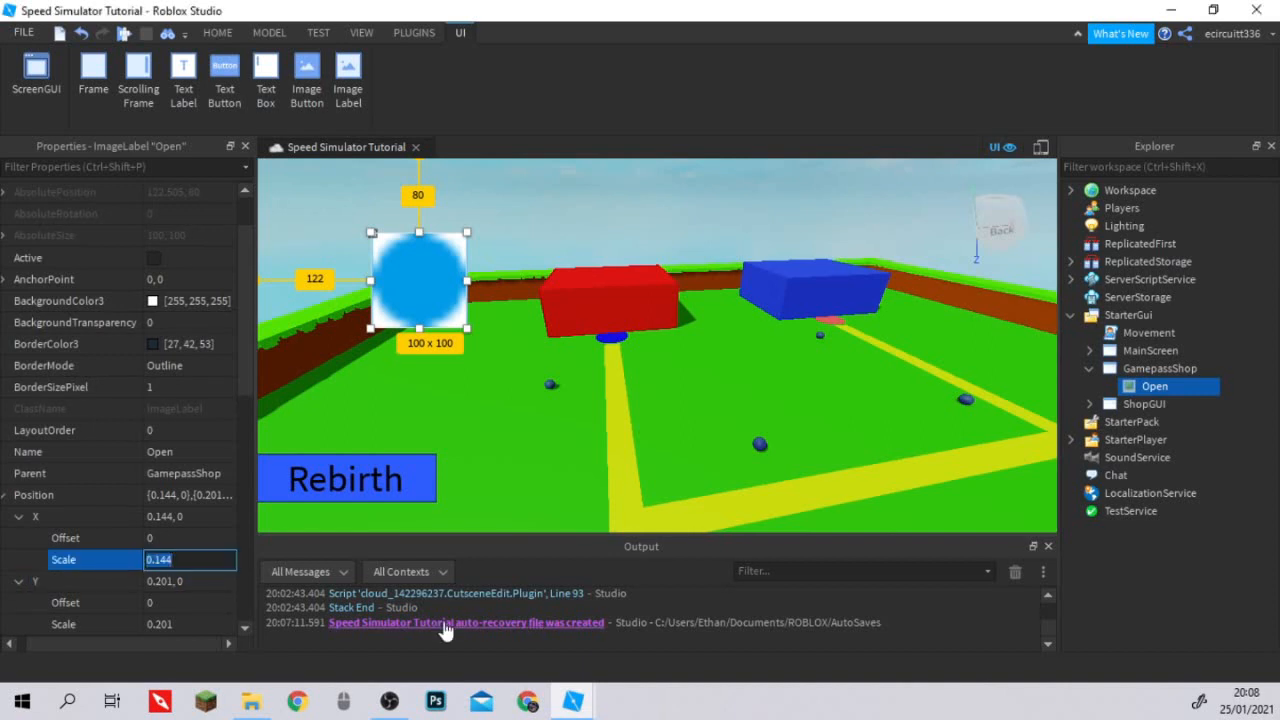
text(0.01)
key(Return)
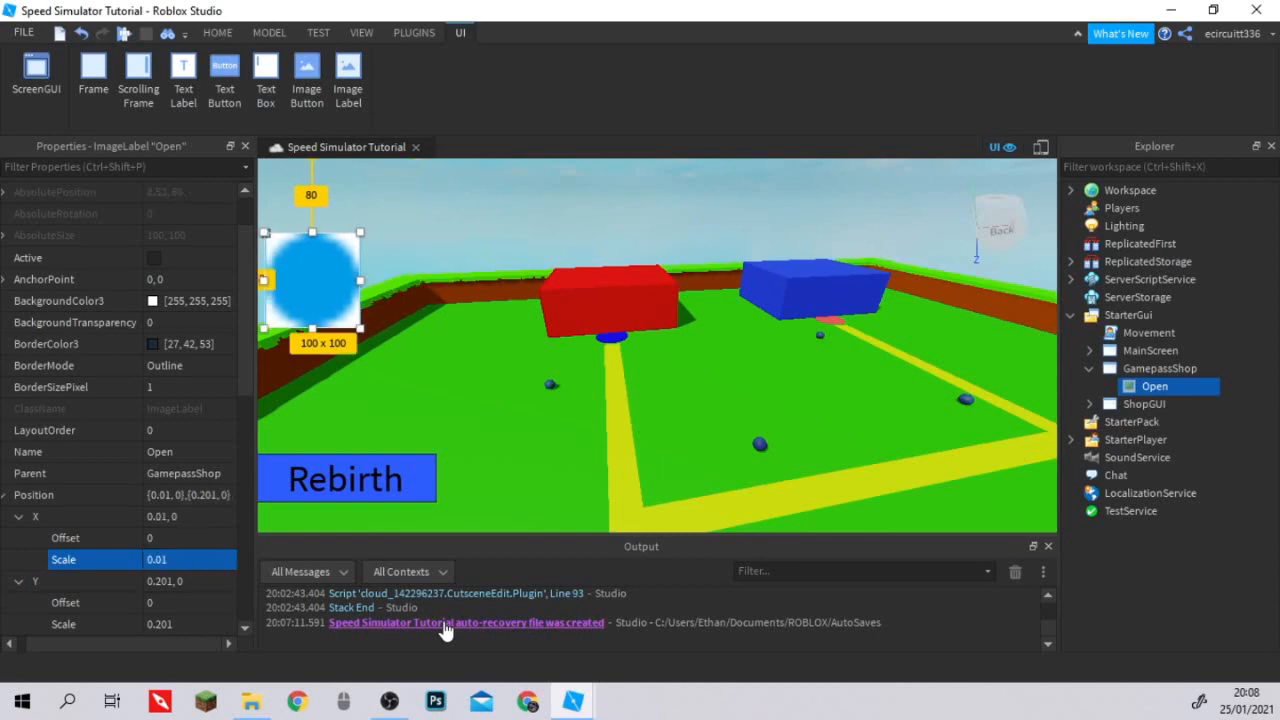
text(0)
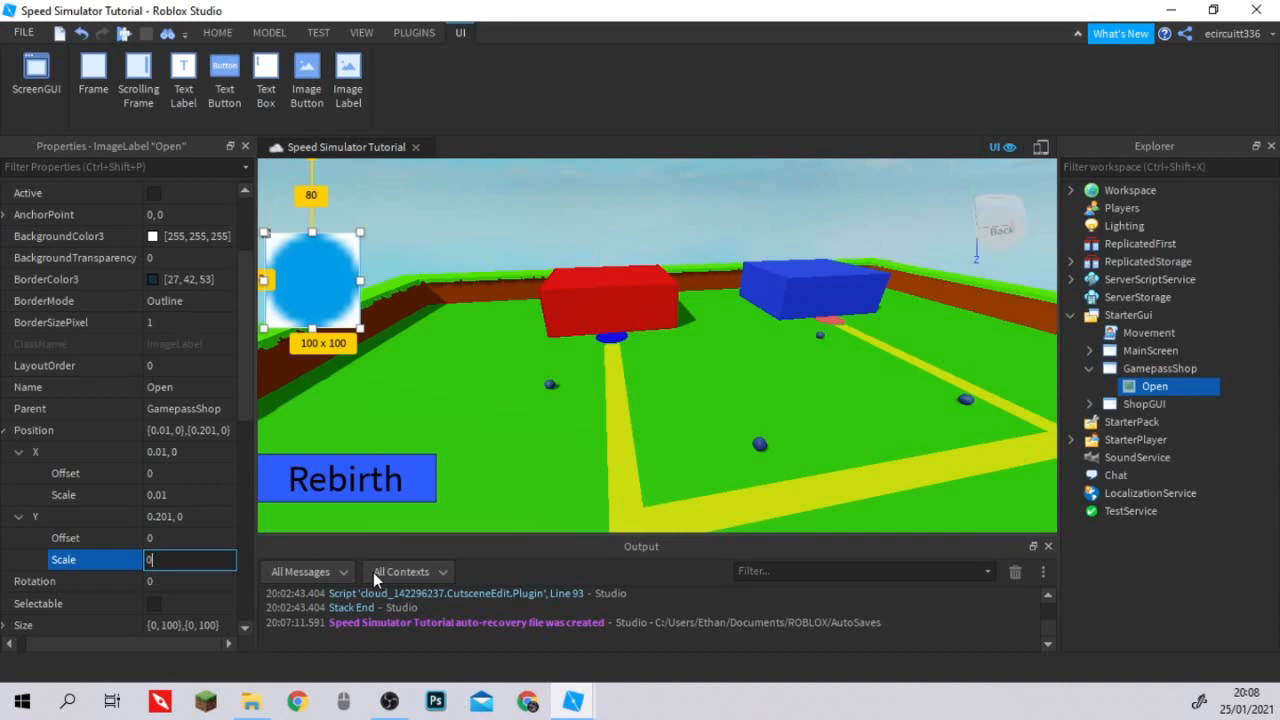
text(.412)
key(Return)
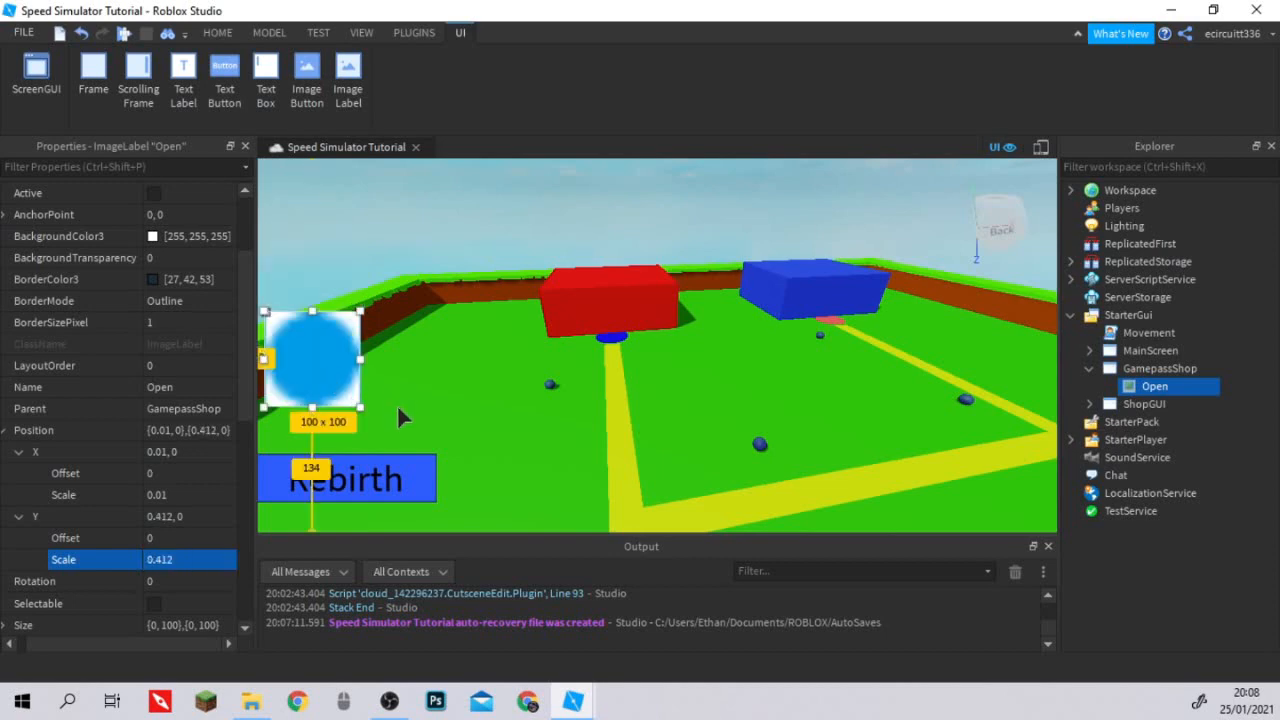
Set the X component of the Open label's Size to offset 0 and scale 0.057.
scroll(186, 465, down, 3)
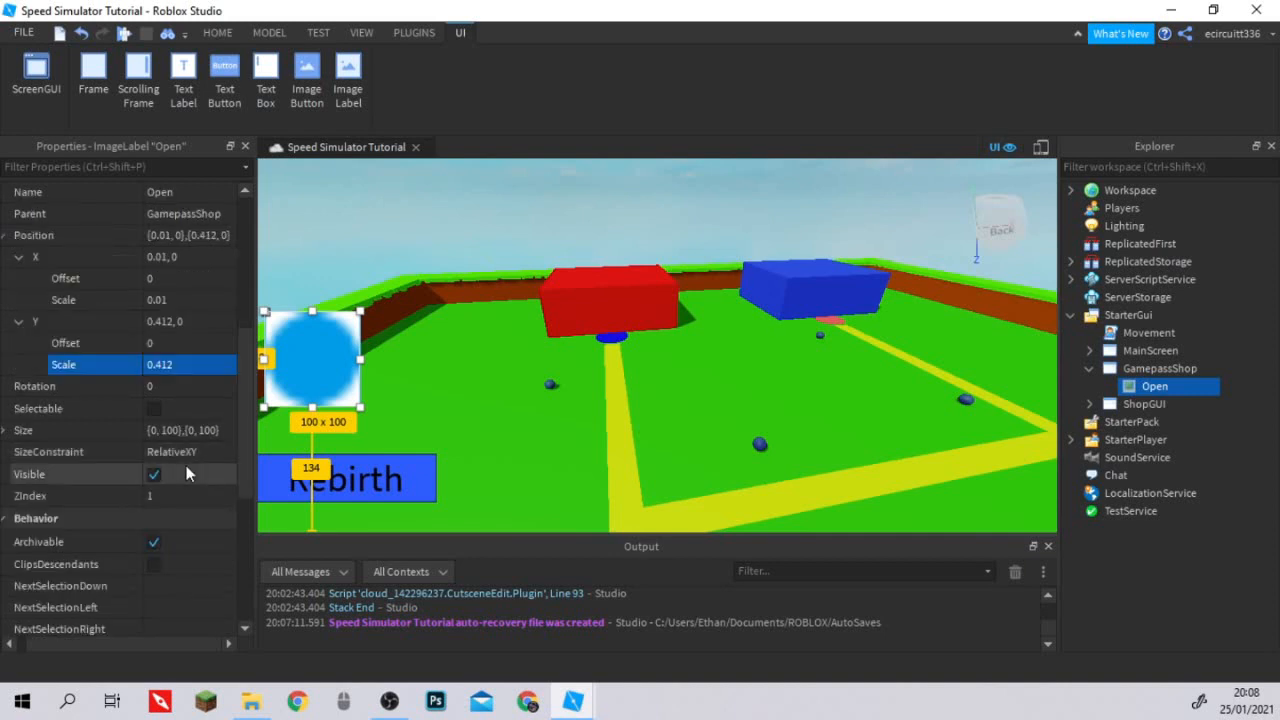
click(4, 430)
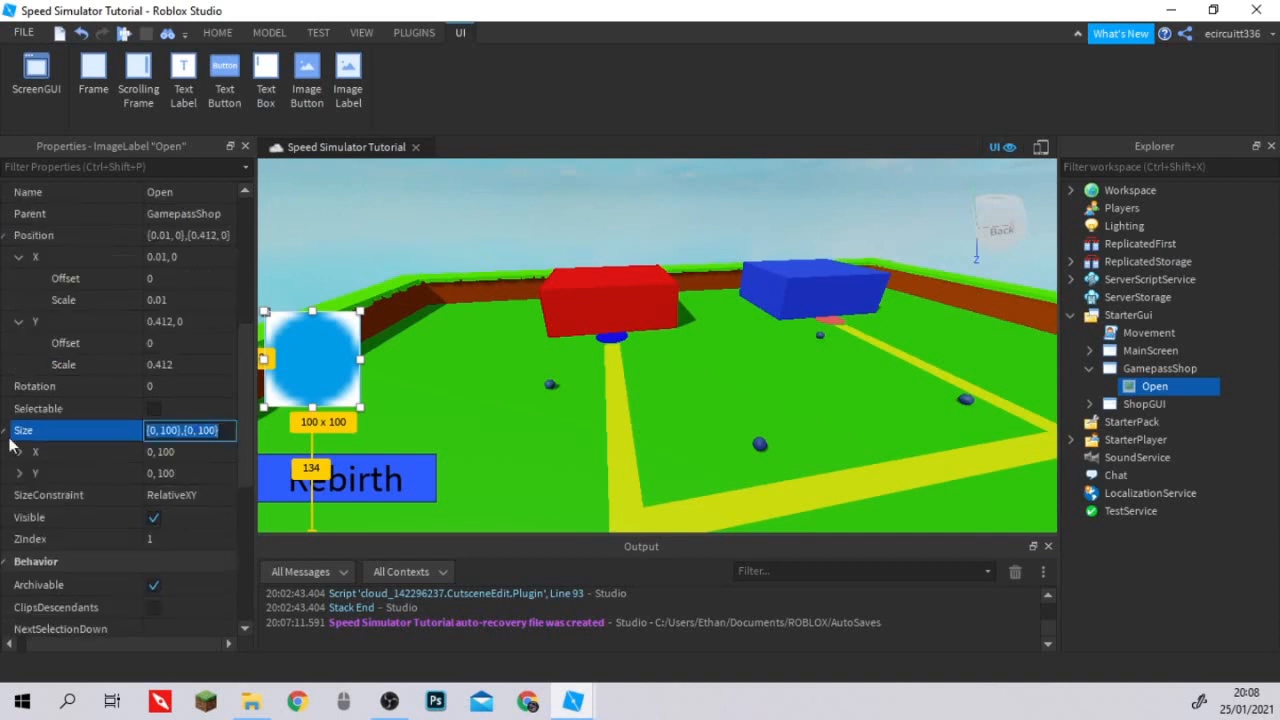
click(18, 452)
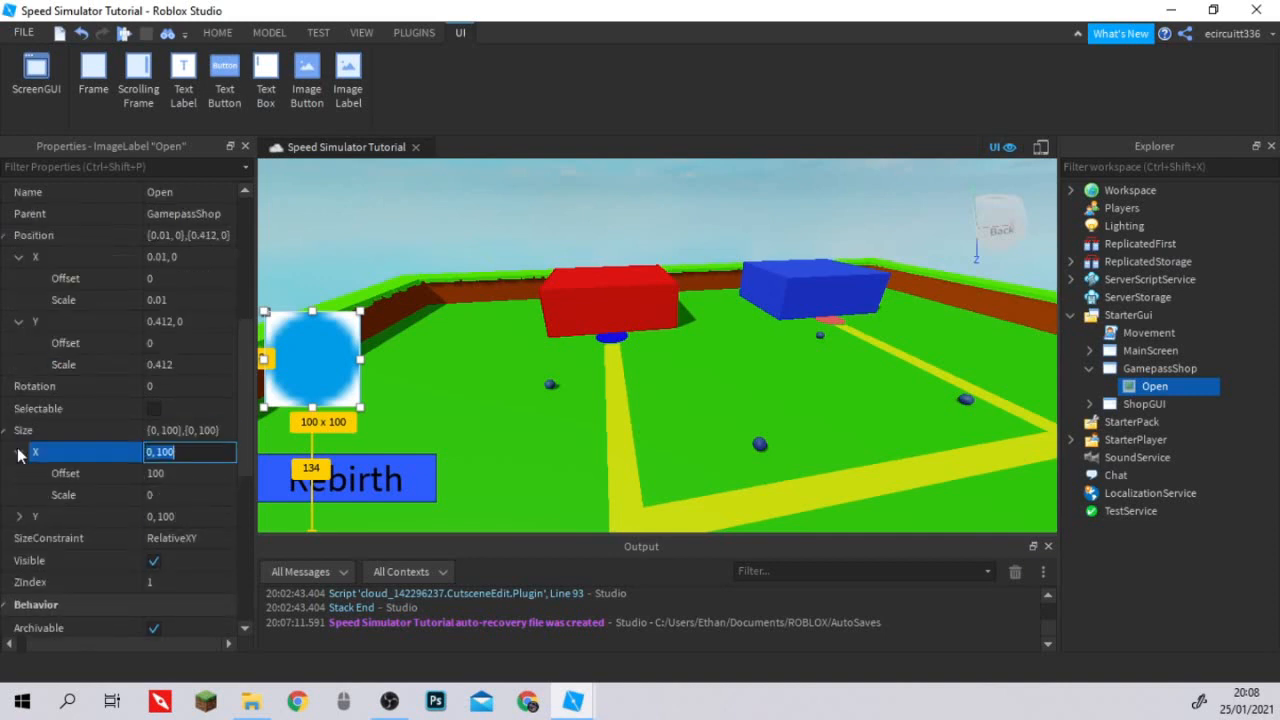
click(18, 516)
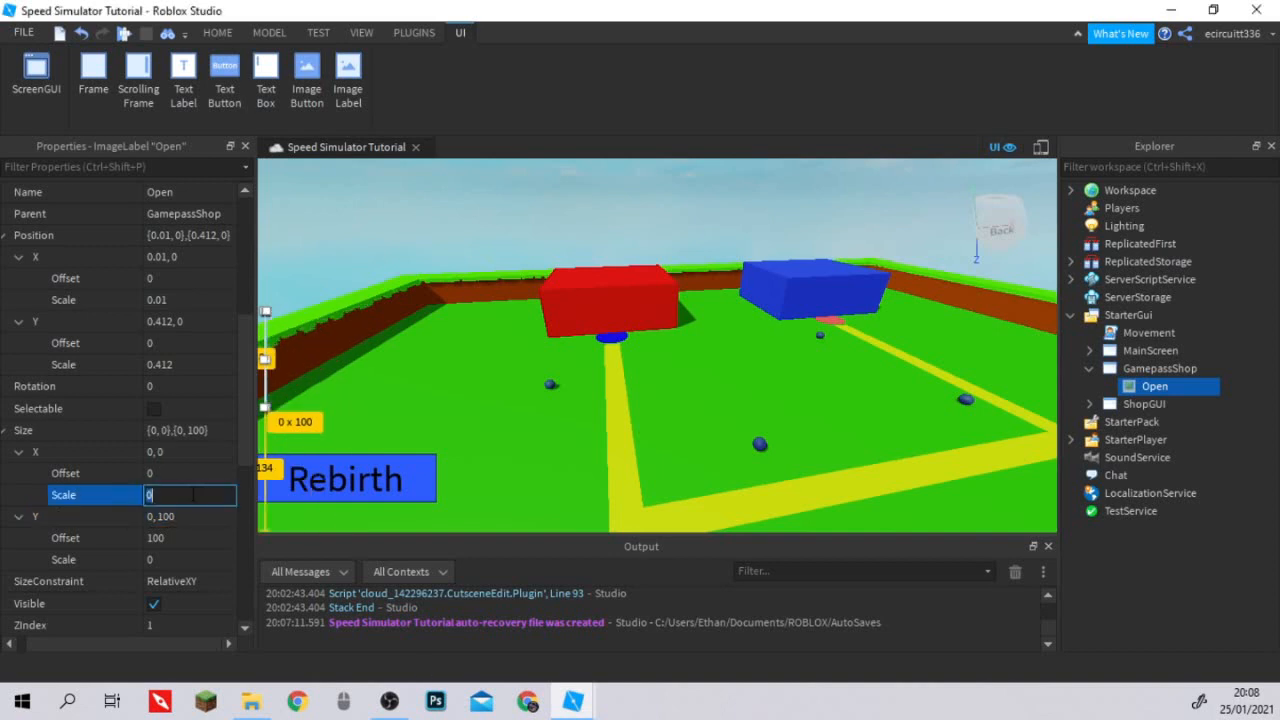
key(BackSpace)
text(-)
key(BackSpace)
text(0.057)
key(Return)
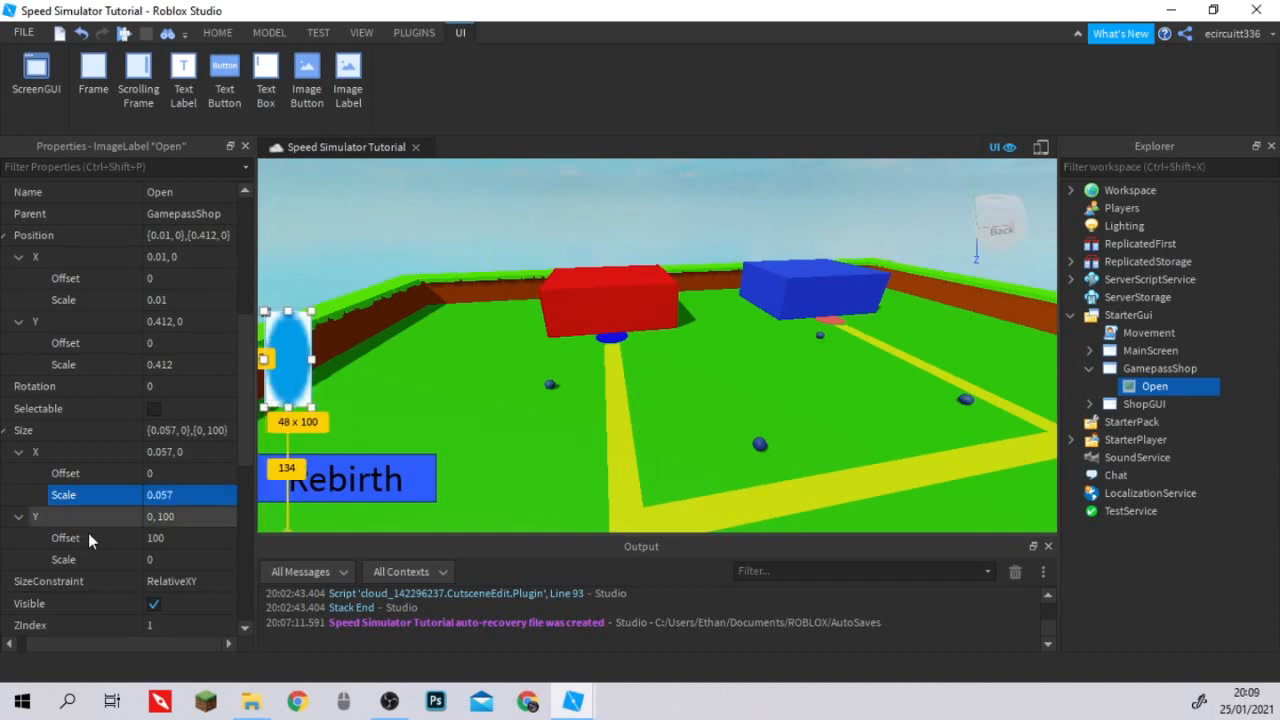
Set the Y component of the Open label's Size to offset 0 and scale 0.123.
click(169, 543)
text(0)
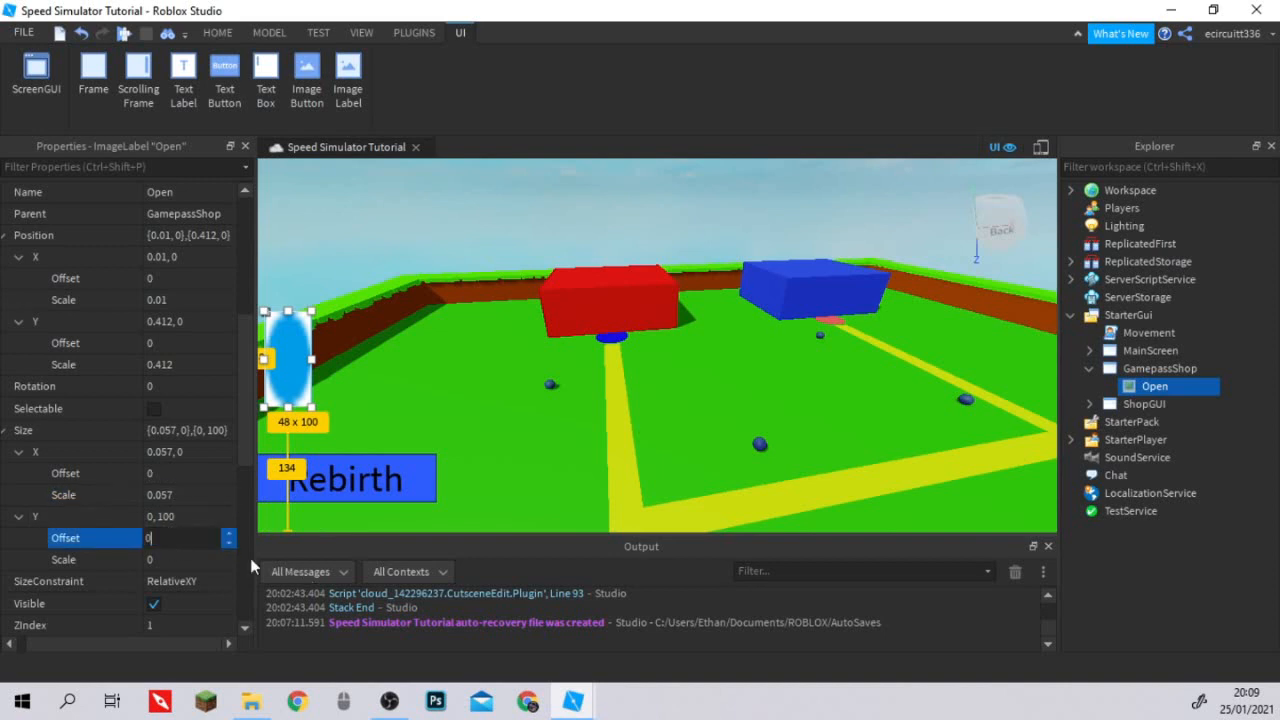
click(189, 560)
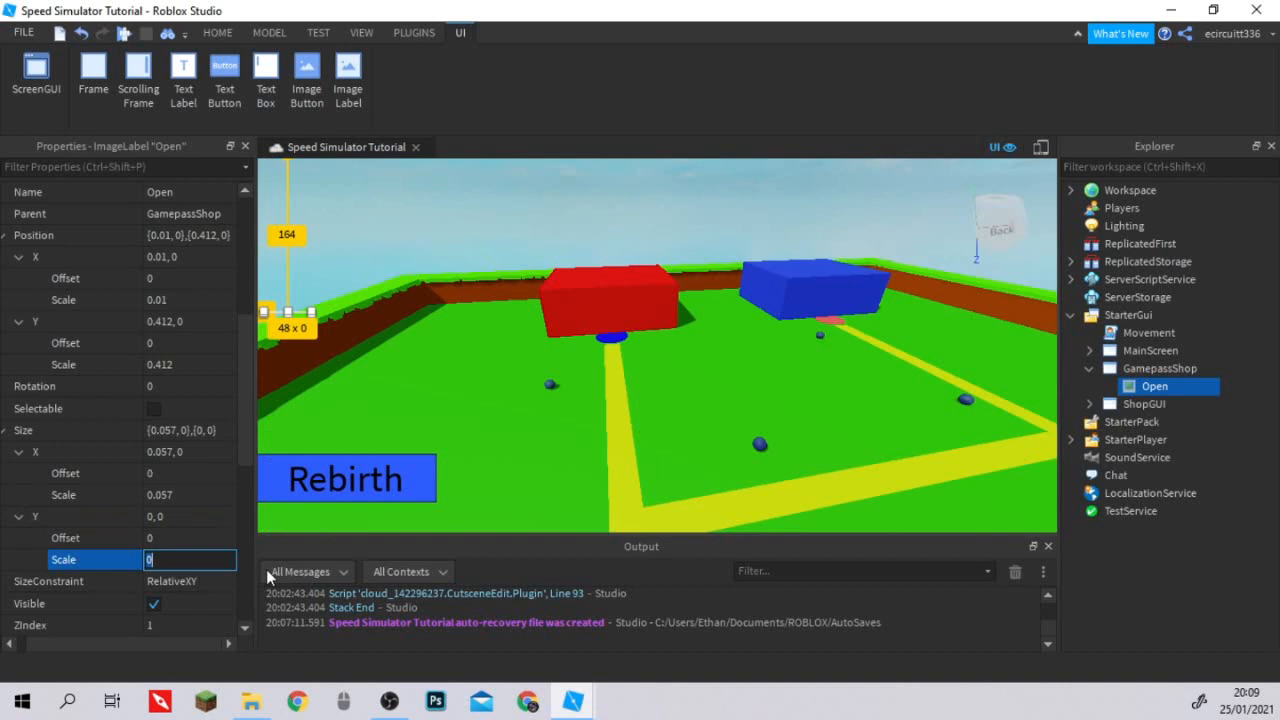
text(.412)
key(Return)
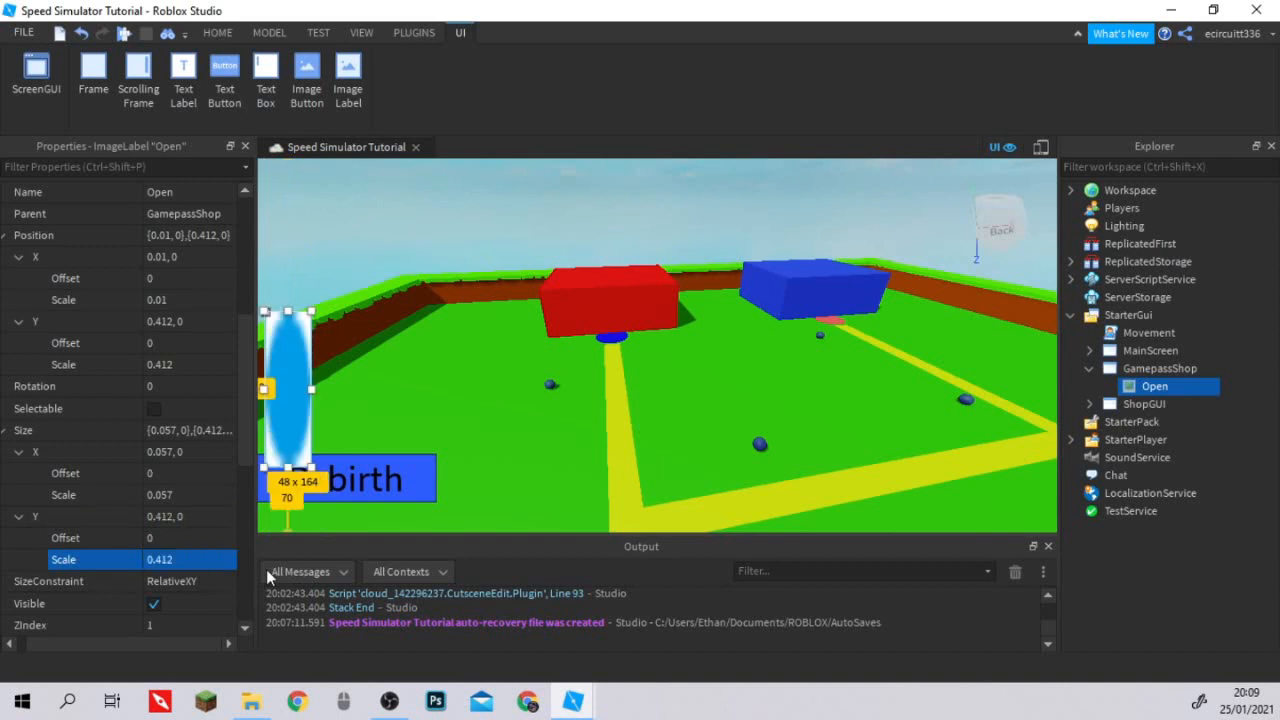
click(214, 561)
text(0.123)
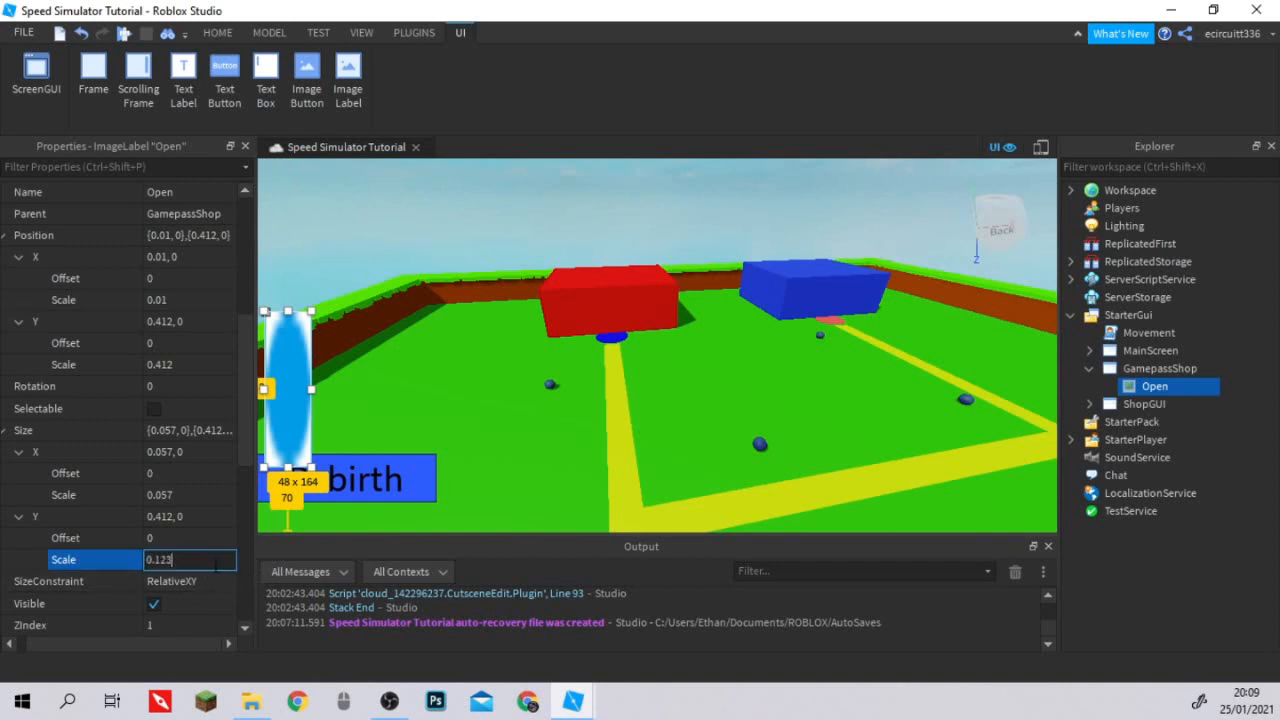
key(Return)
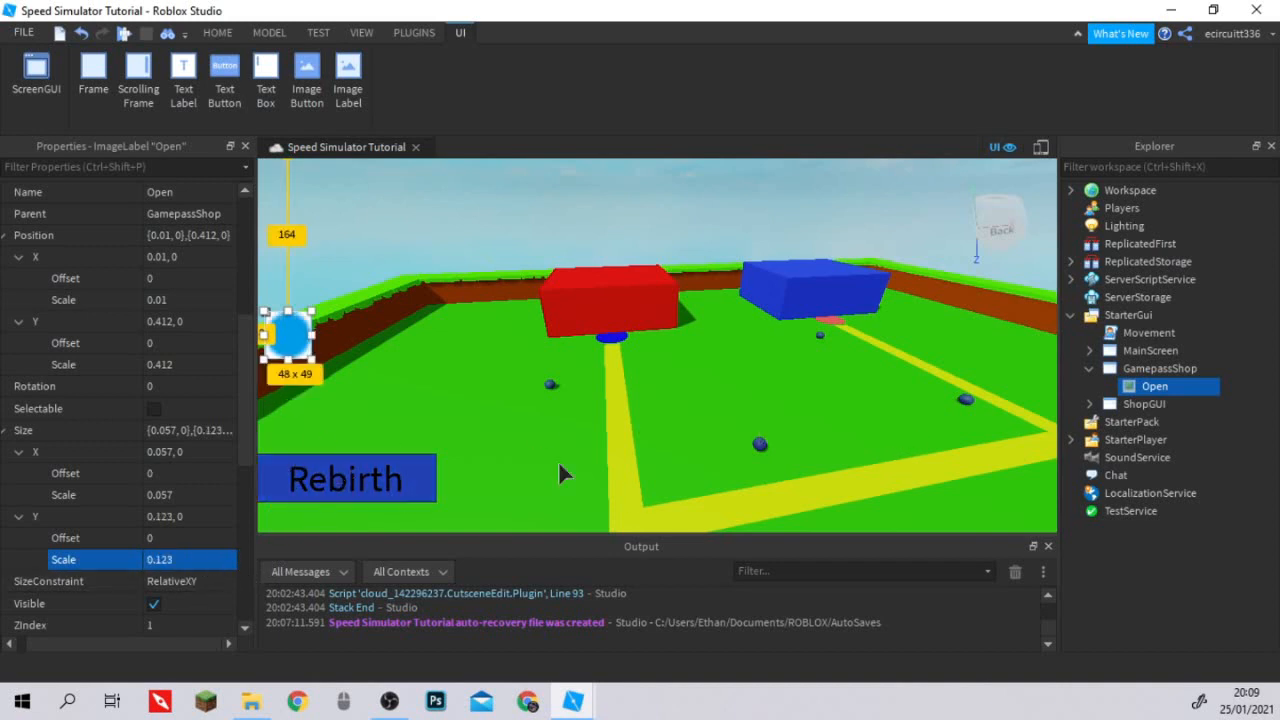
Insert an ImageButton inside the Open label.
click(1180, 387)
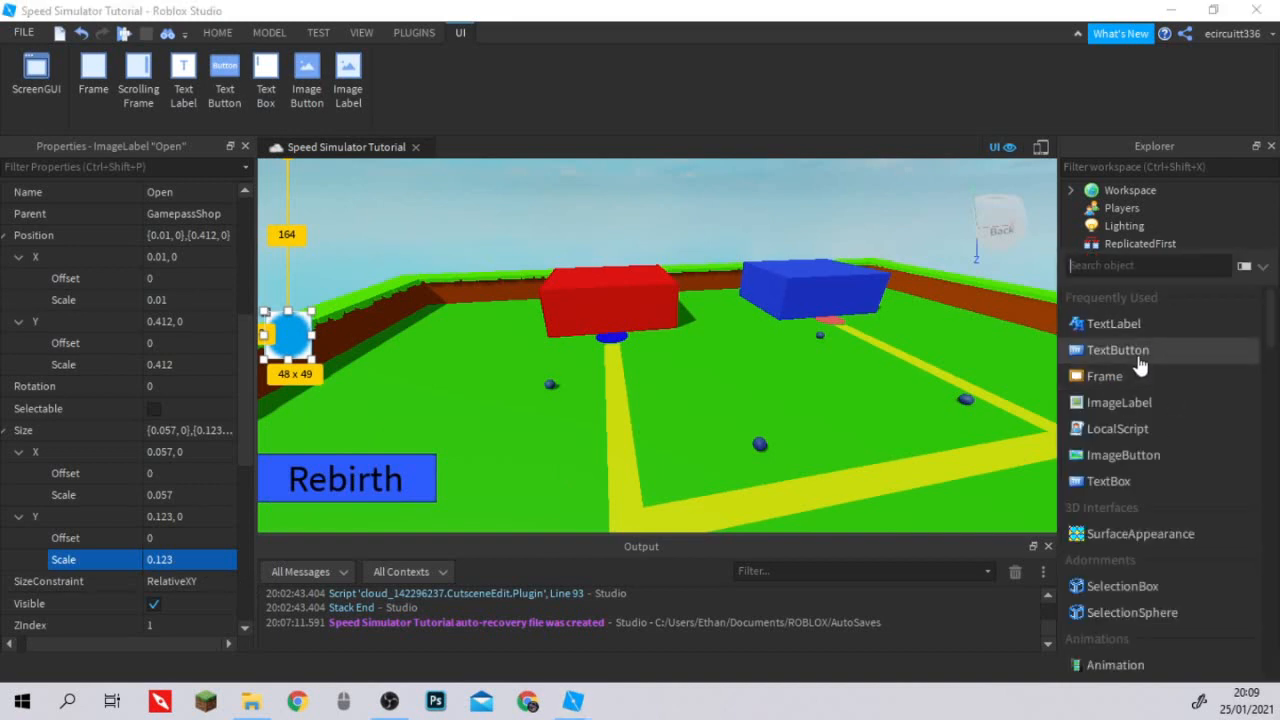
text(ima)
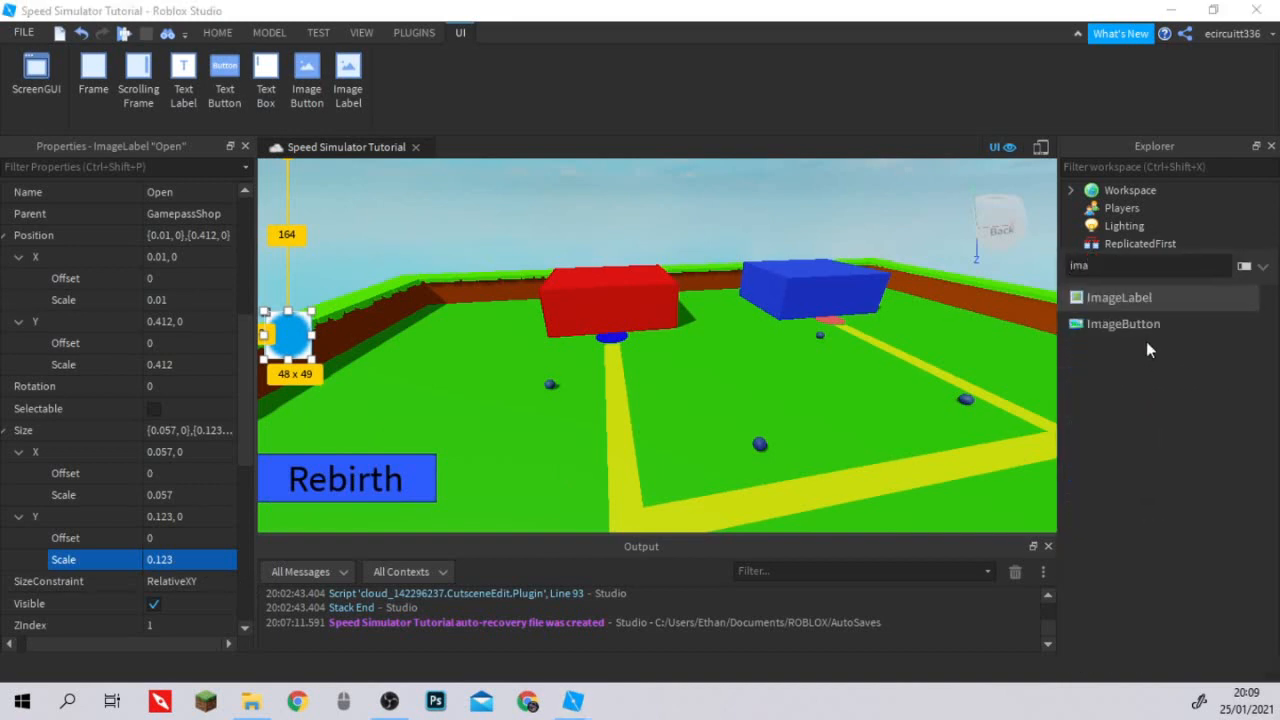
click(1148, 327)
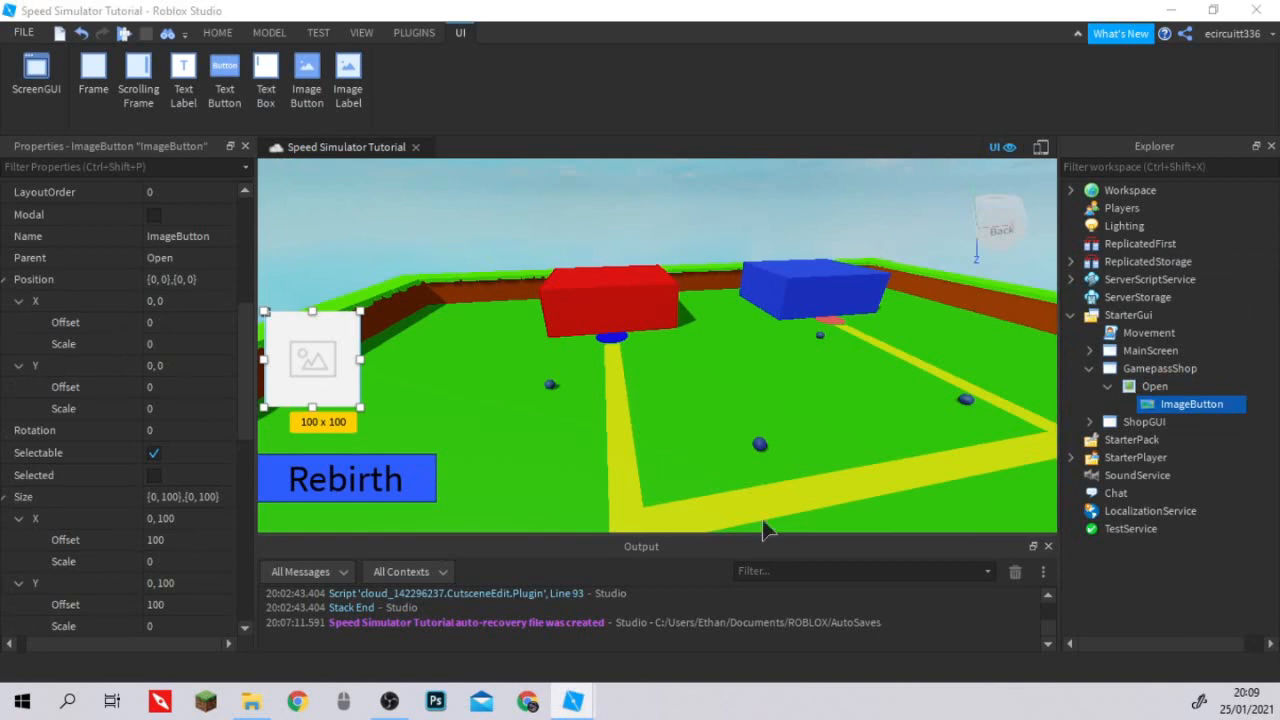
scroll(170, 482, down, 8)
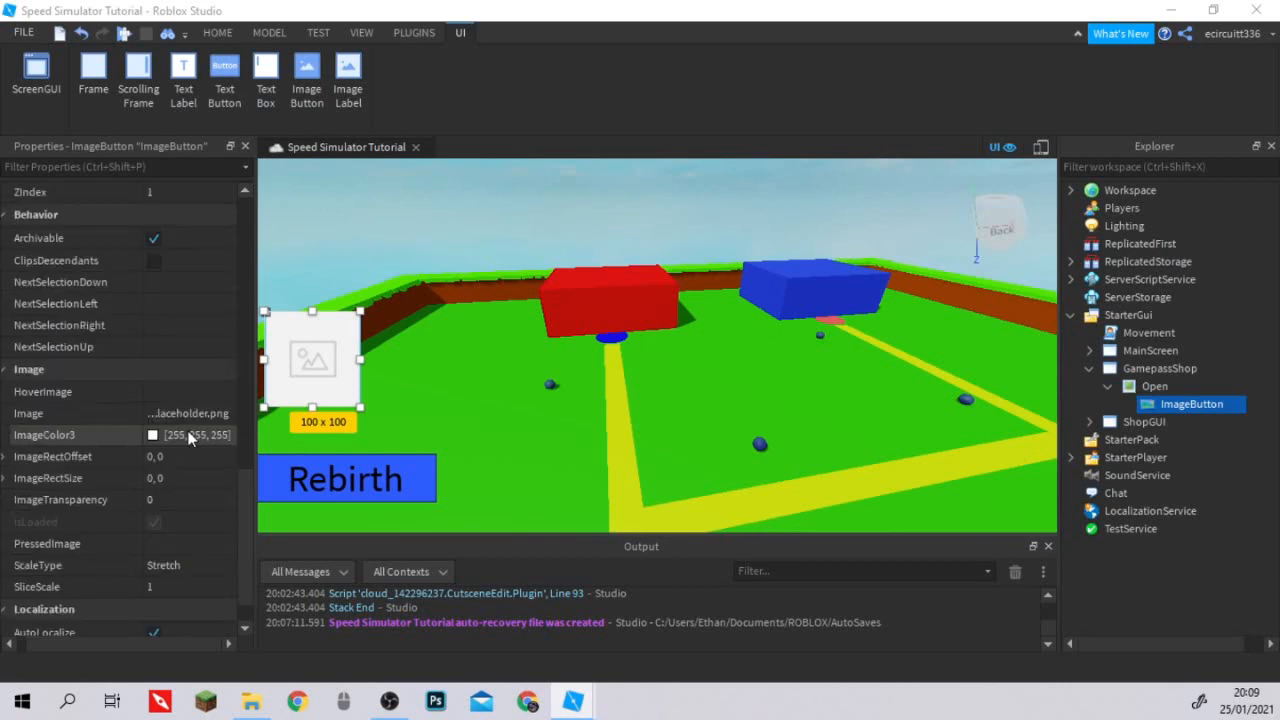
click(188, 413)
key(ctrl+v)
key(Return)
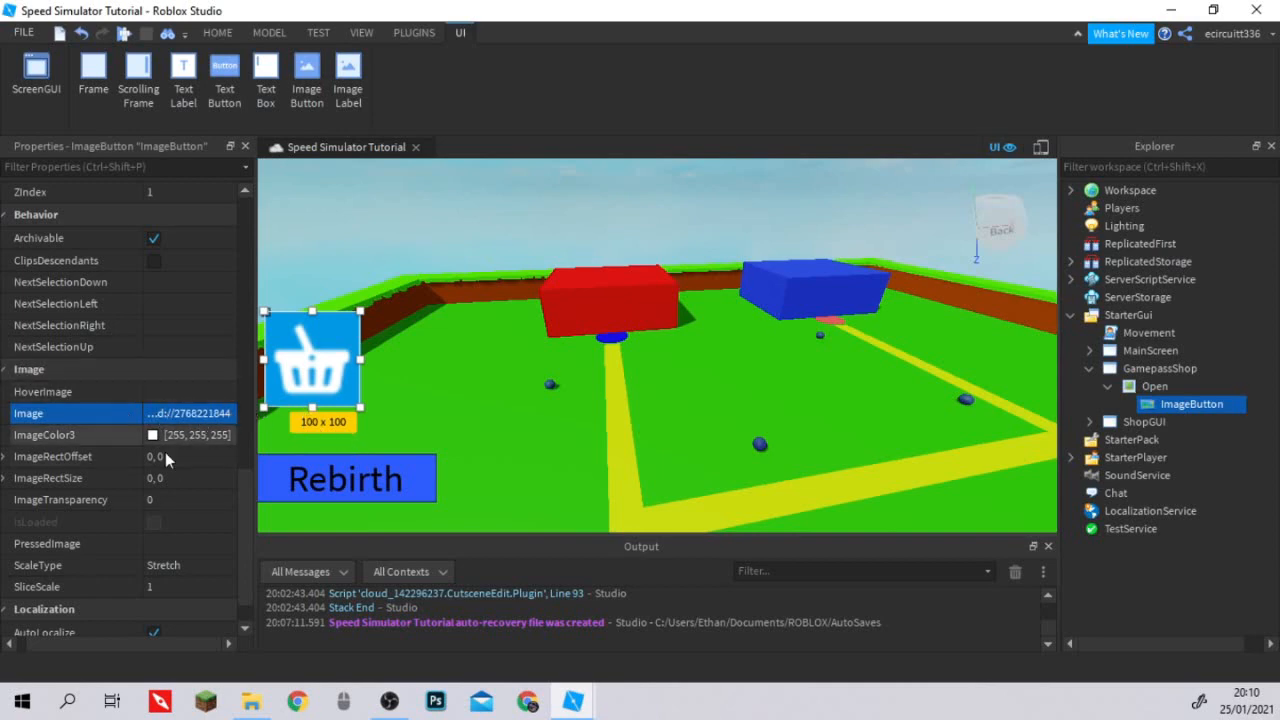
Set the ImageButton's Position to an X scale of 0.081 and a Y scale of 0.158.
scroll(165, 458, down, 1)
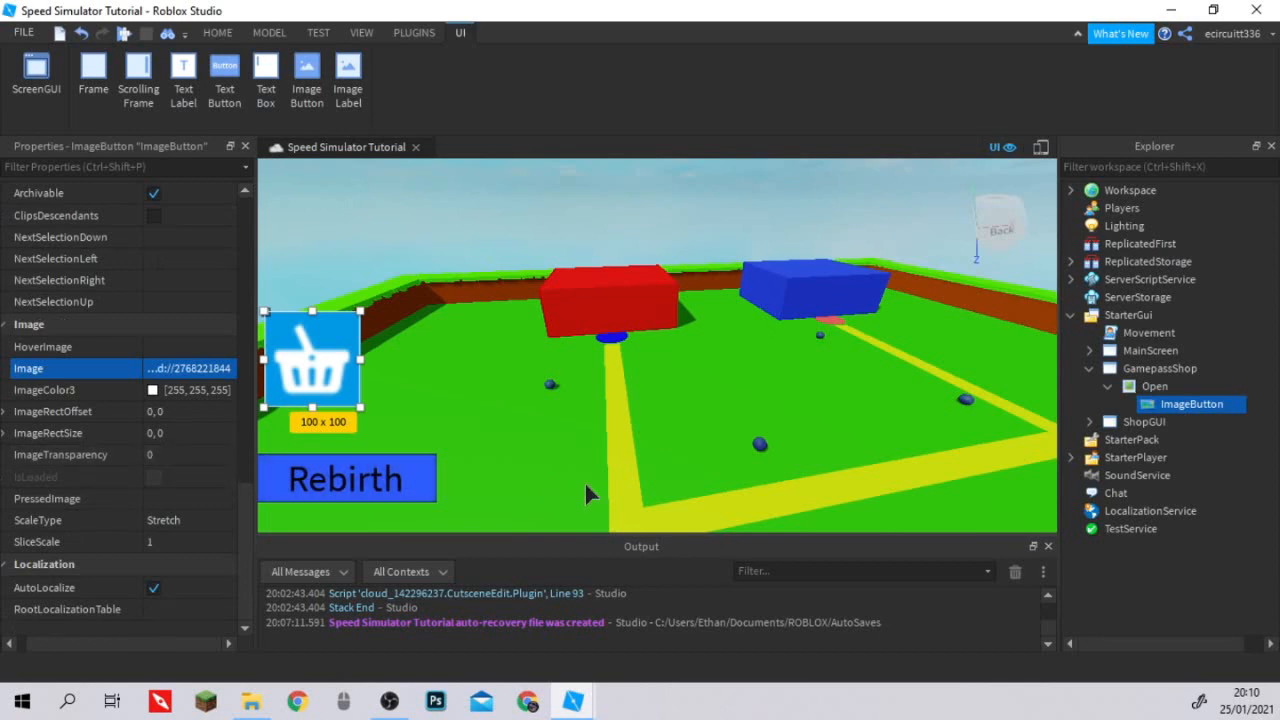
right_drag(565, 458, 638, 451)
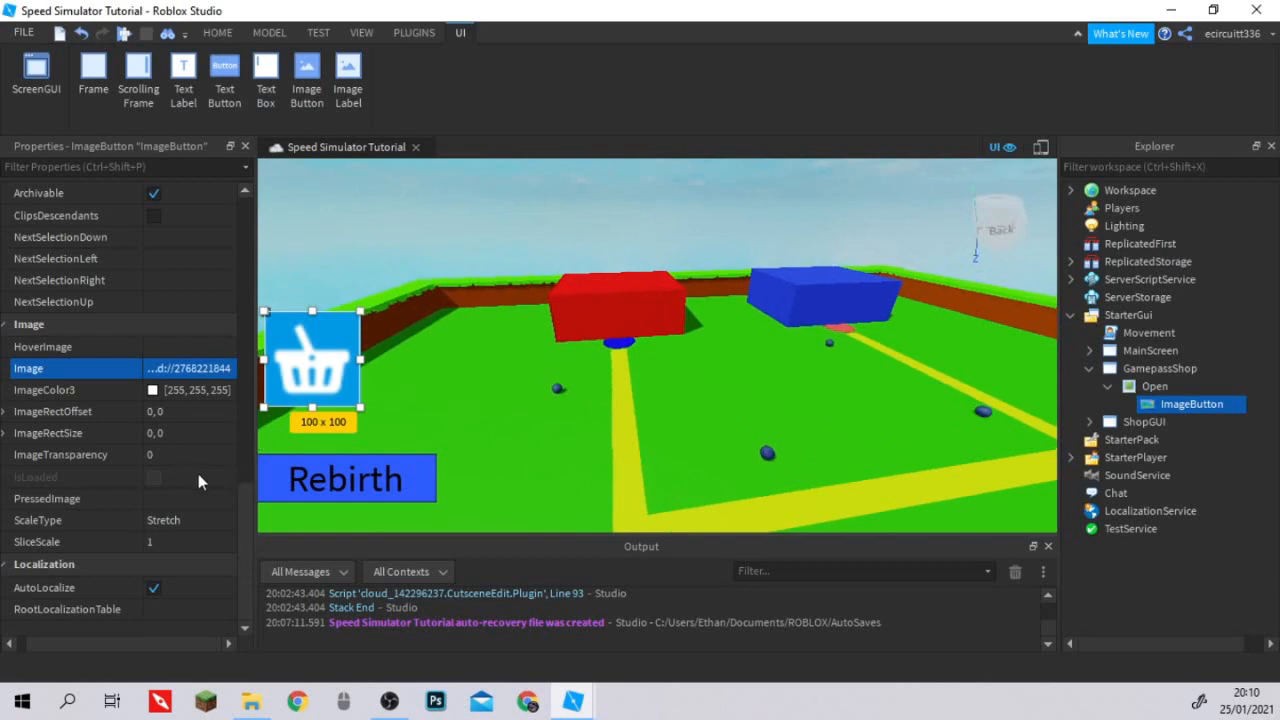
scroll(199, 479, up, 8)
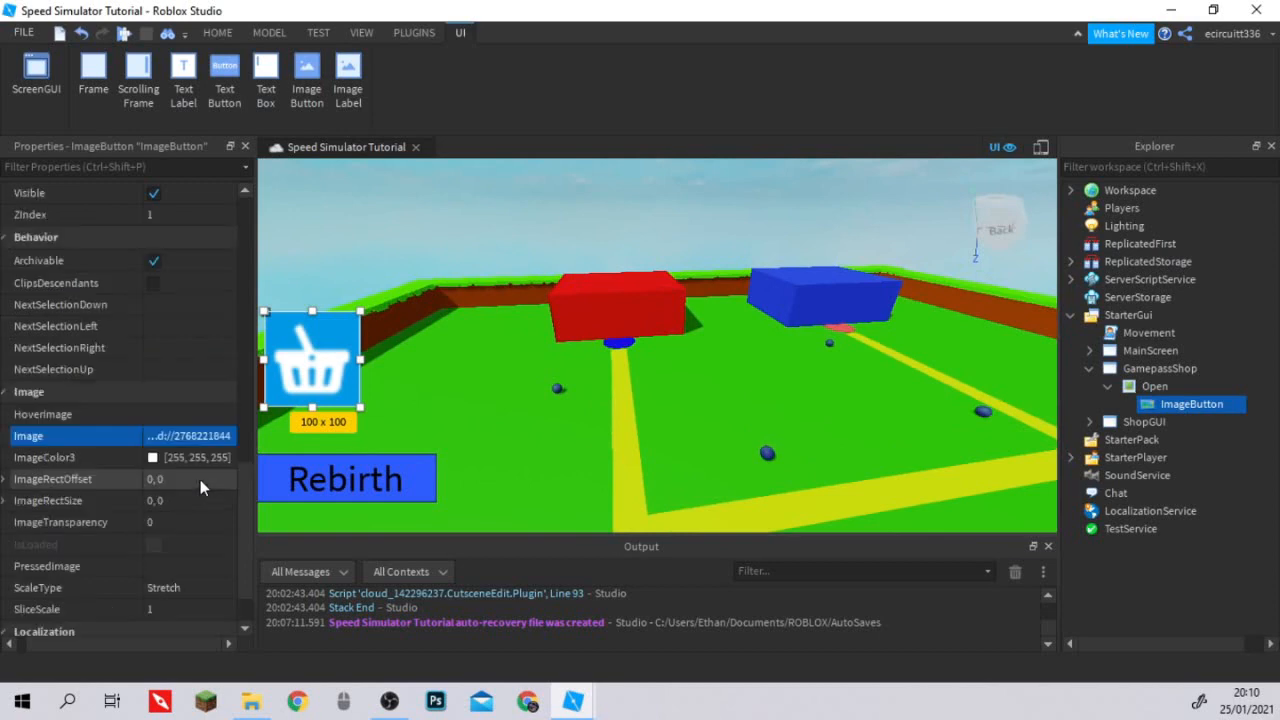
scroll(185, 470, down, 2)
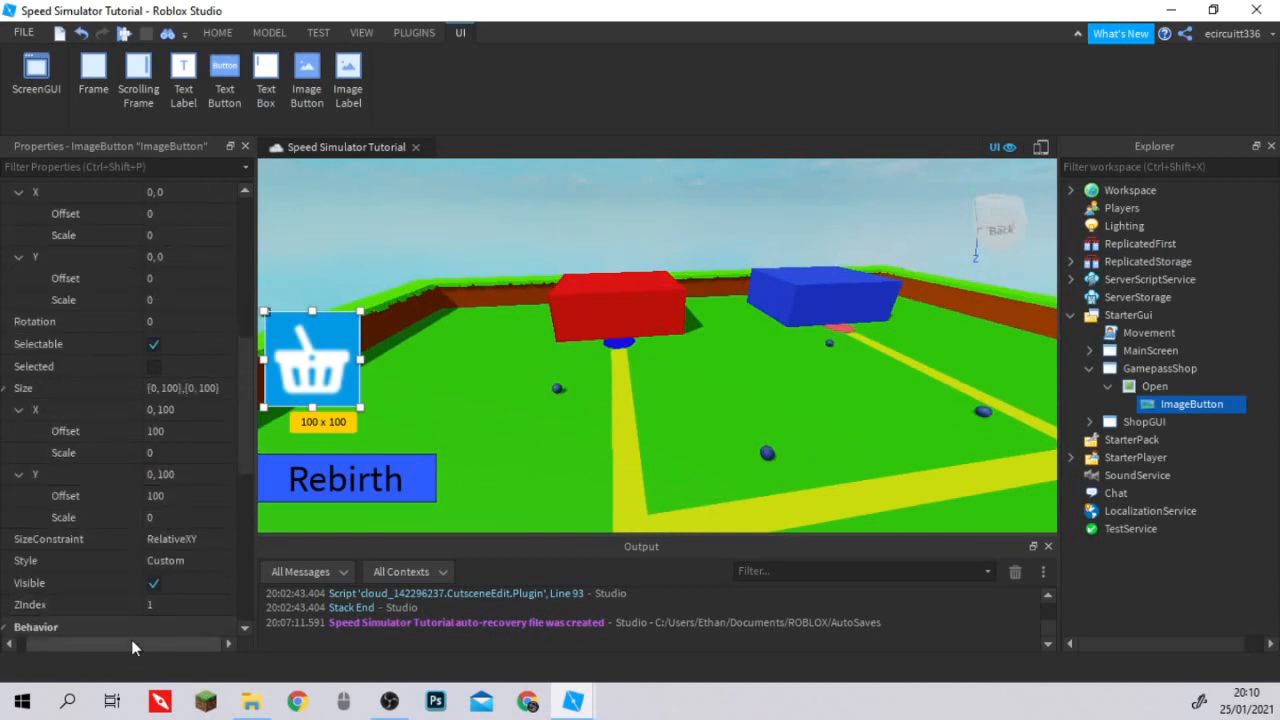
scroll(93, 507, up, 3)
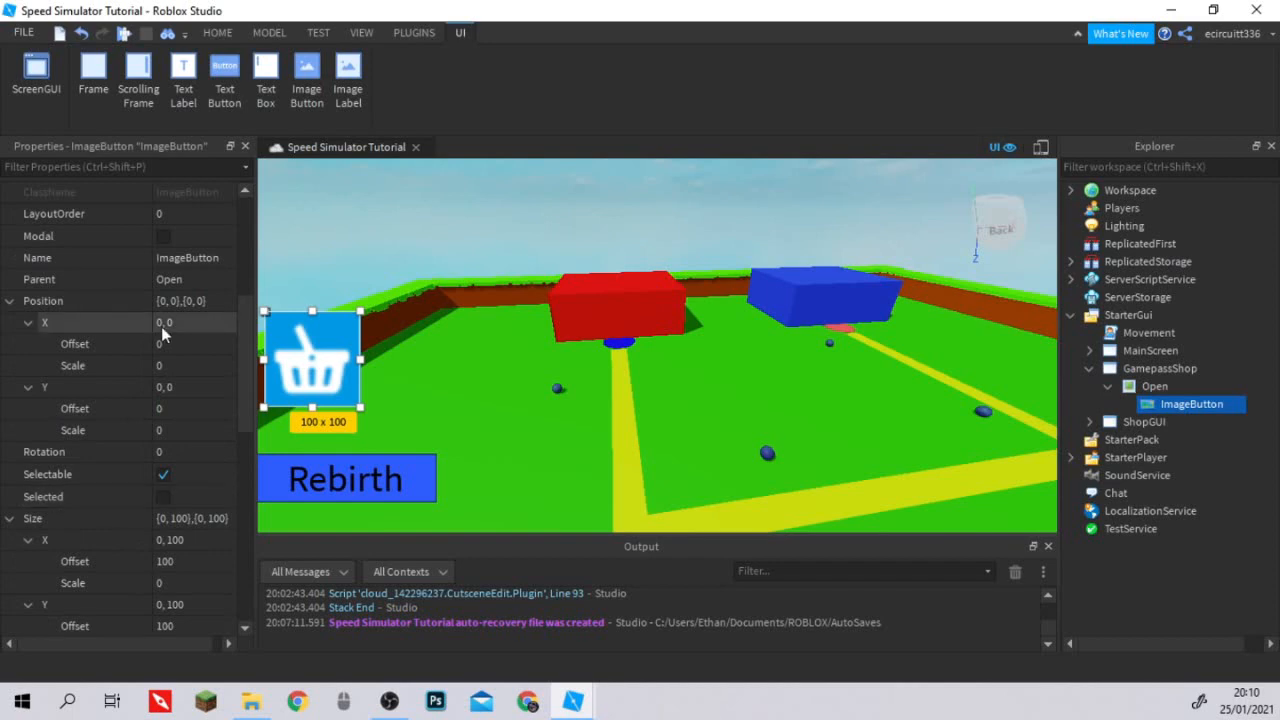
click(165, 365)
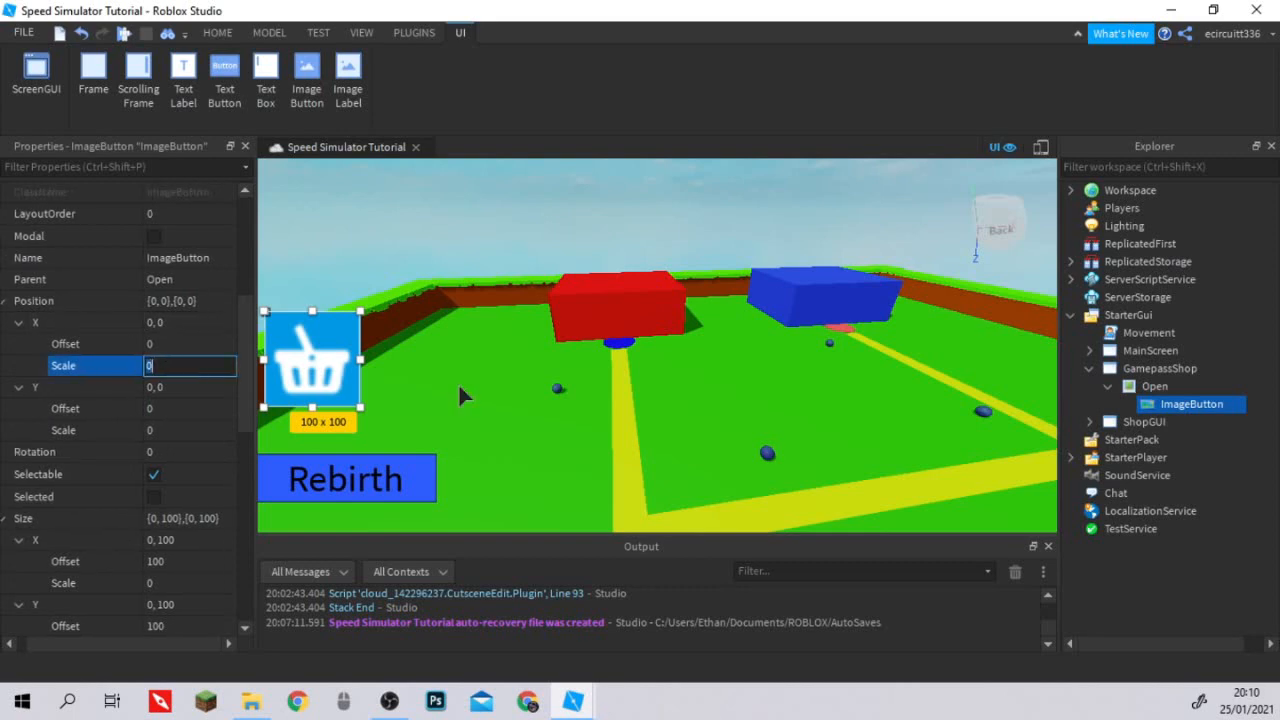
text(.081)
key(Return)
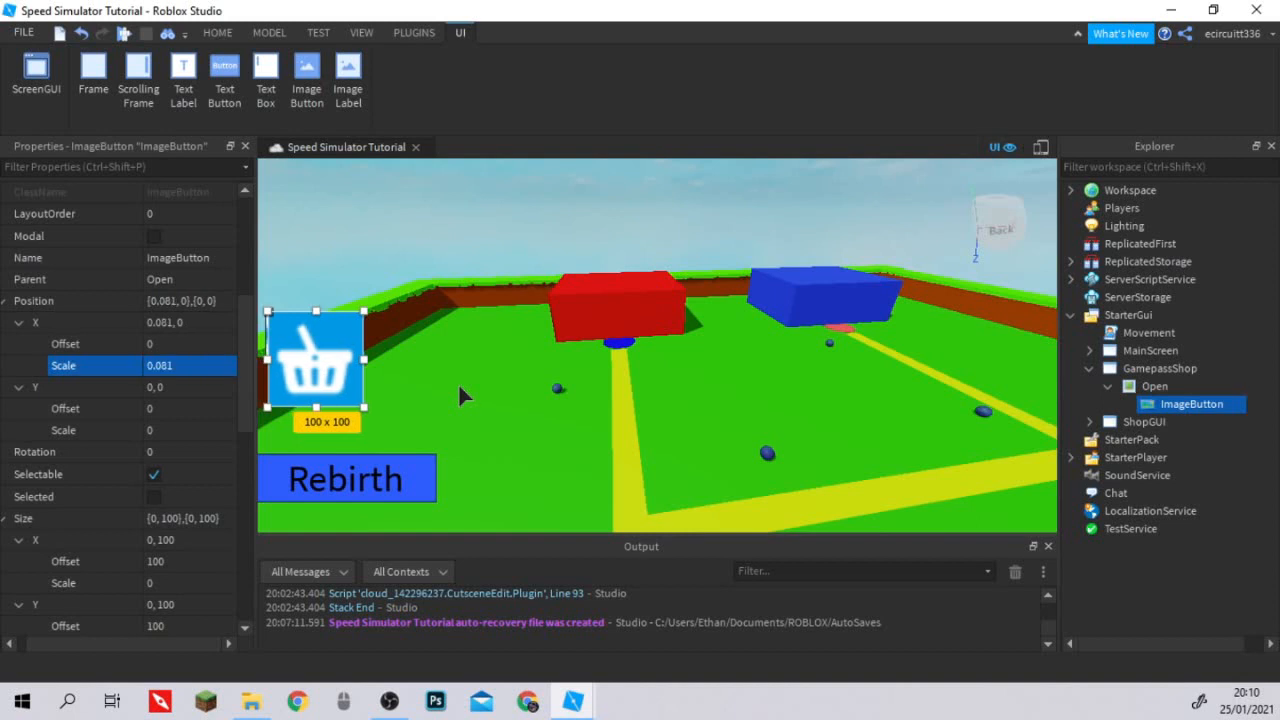
click(187, 430)
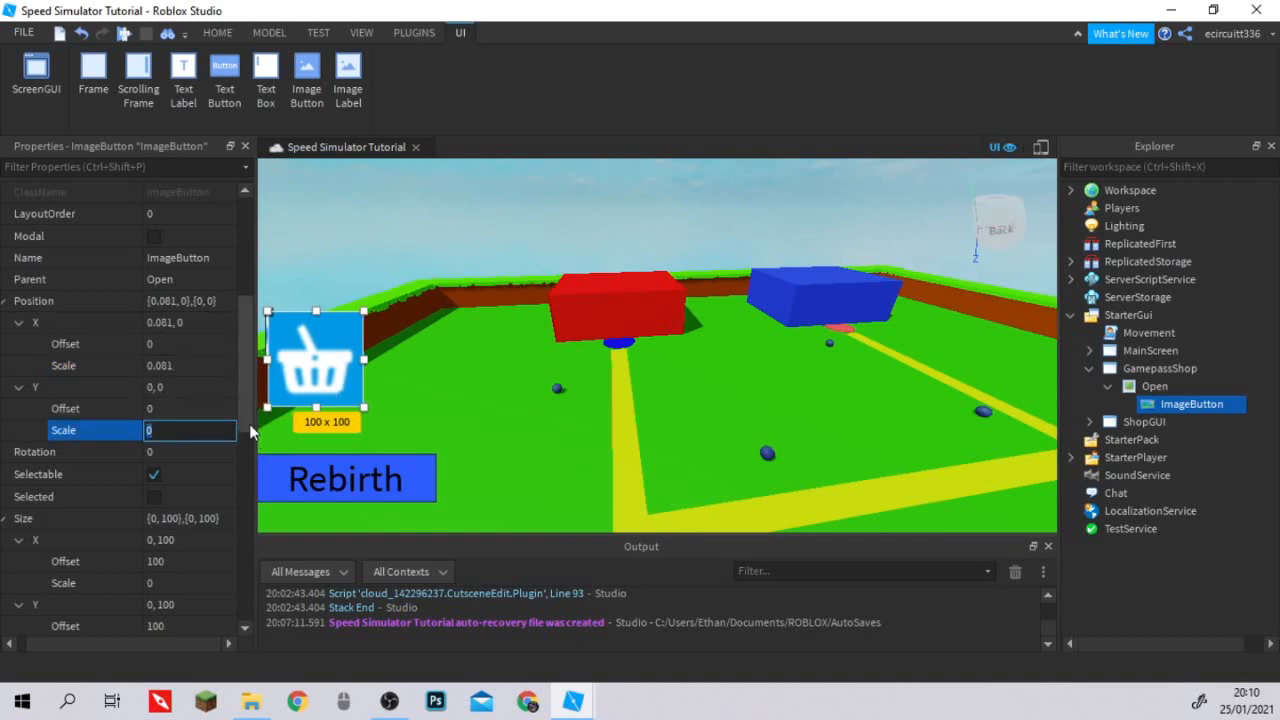
text(0.158)
key(Return)
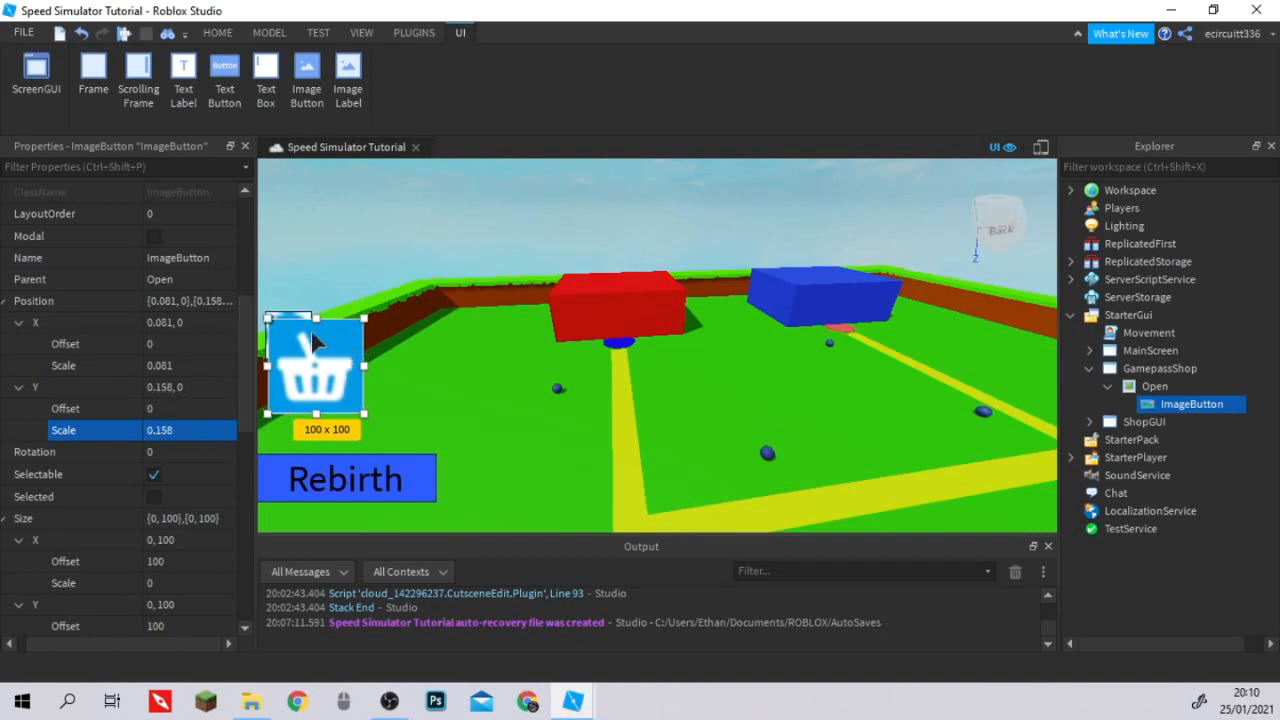
Set the X component of the ImageButton's Size to offset 0 and scale 0.919.
scroll(155, 505, down, 3)
click(155, 496)
text(0)
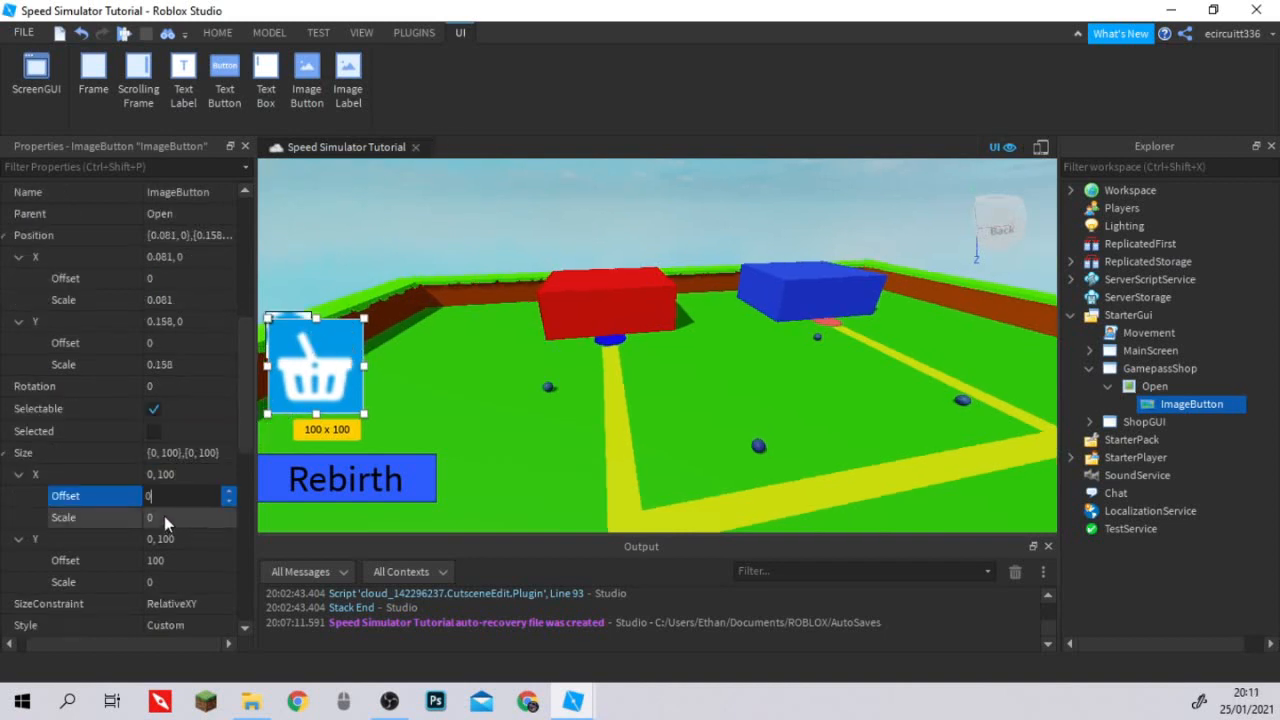
click(164, 516)
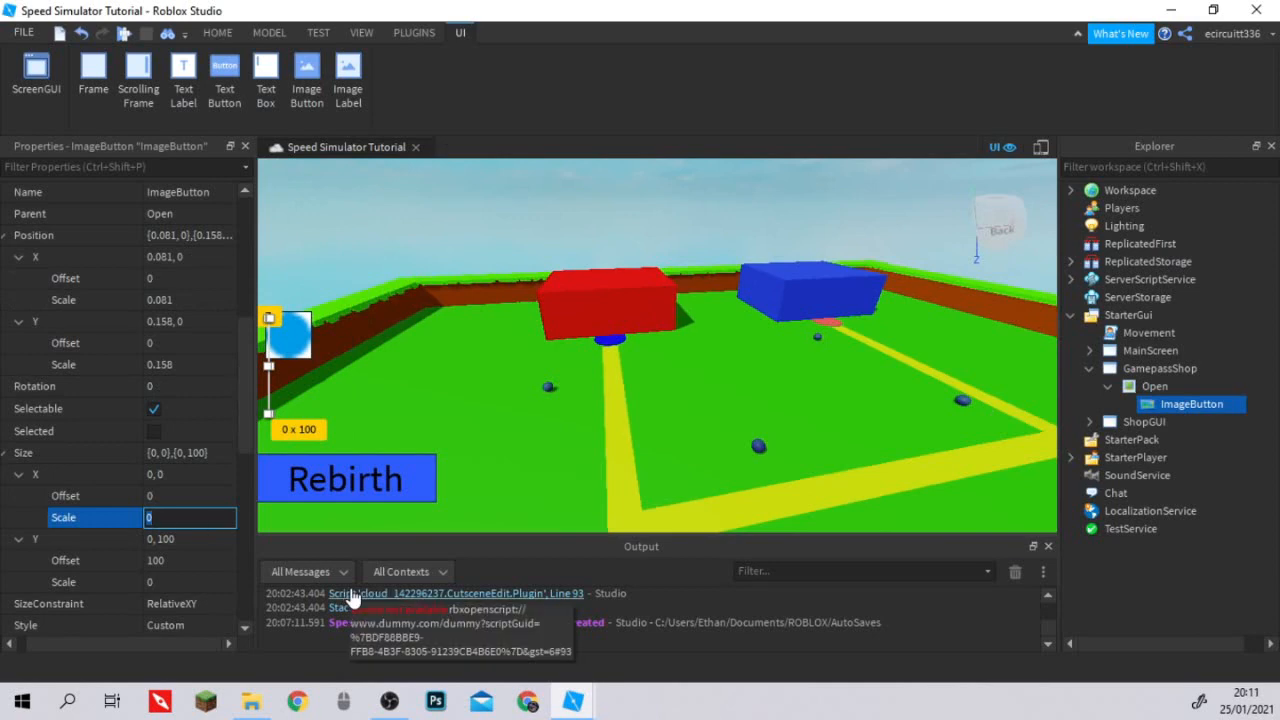
text(.919)
key(Return)
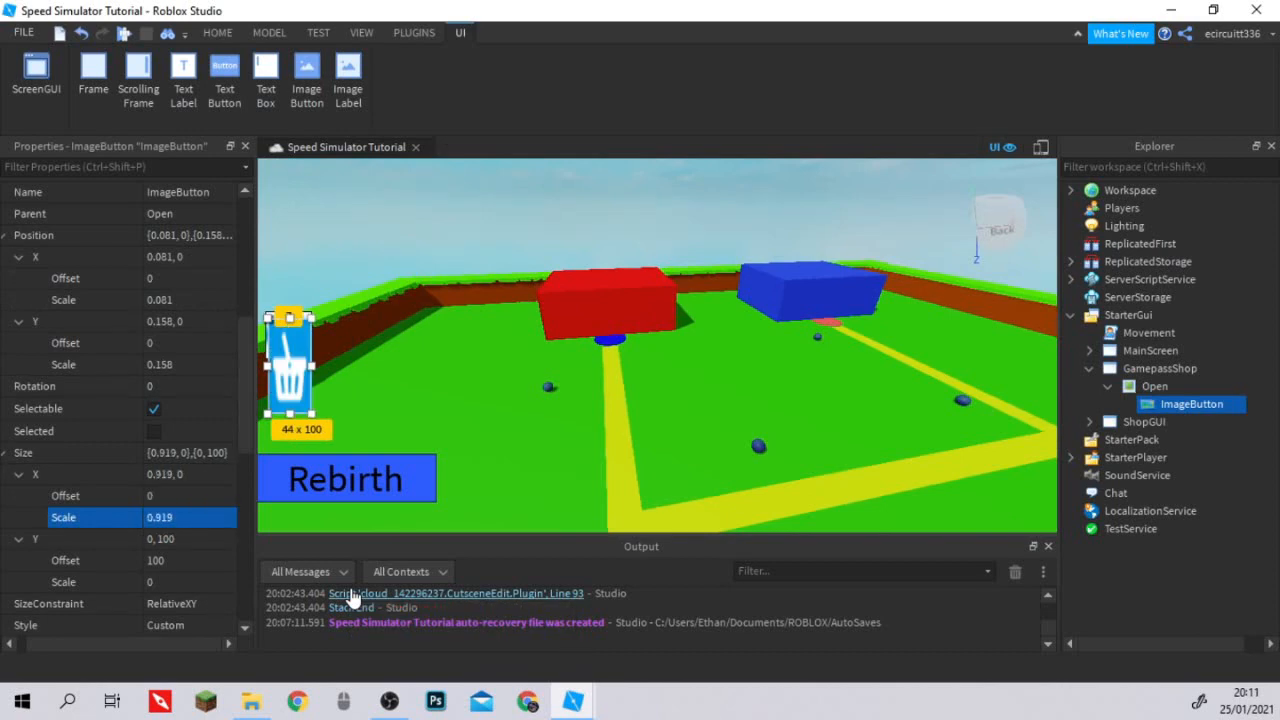
Set the Y component of the ImageButton's Size to offset 0 and scale 0.715.
click(165, 560)
text(0)
key(Return)
click(173, 584)
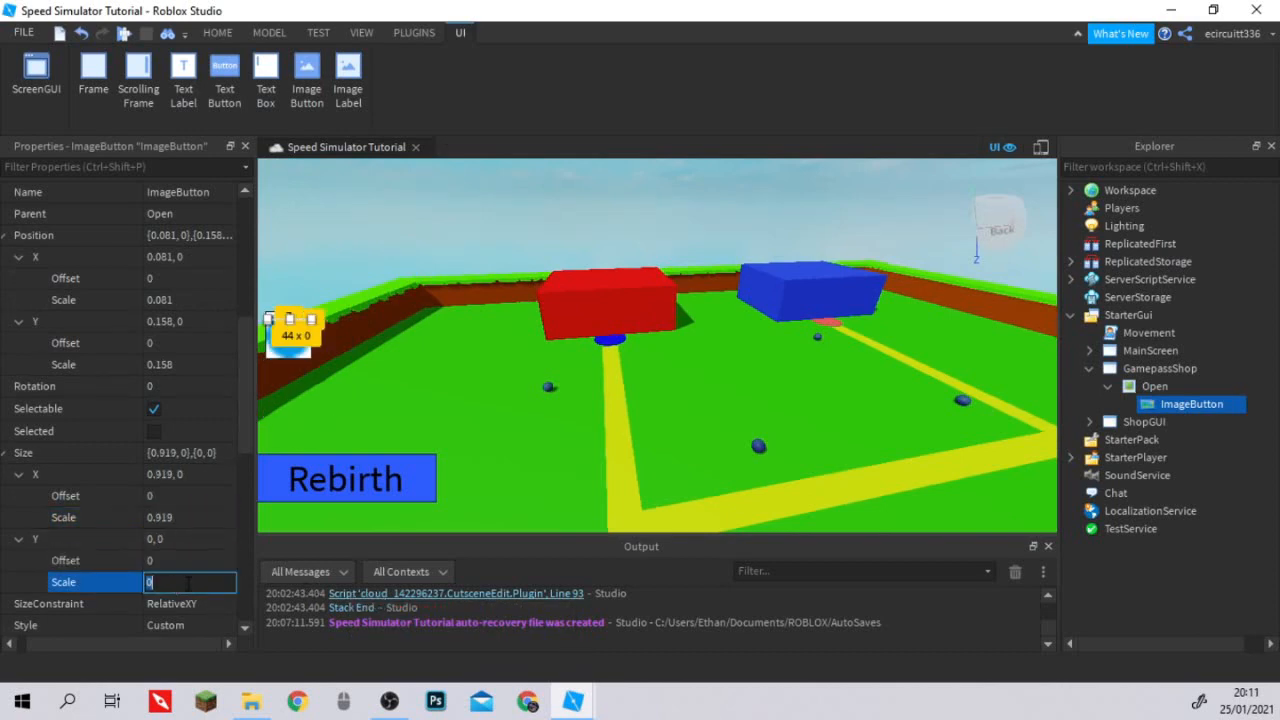
text(0.)
text(715)
key(Return)
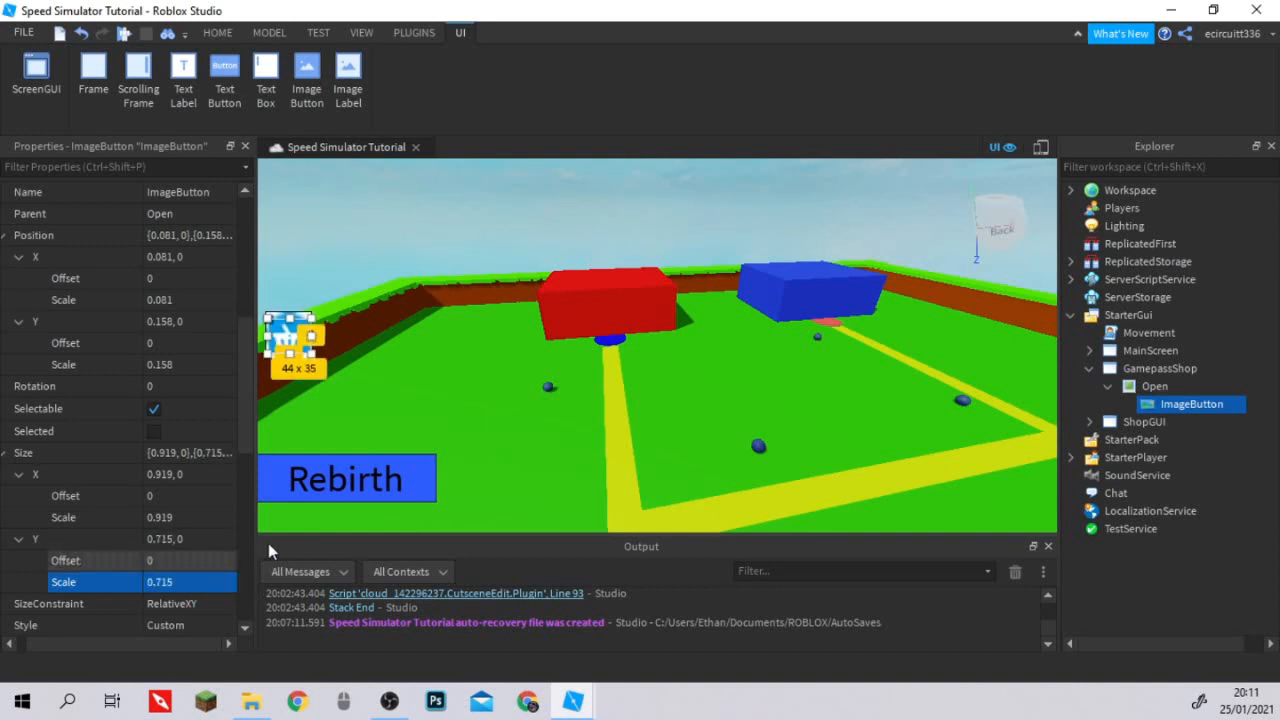
scroll(343, 346, up, 4)
scroll(493, 480, up, 4)
right_drag(493, 480, 611, 466)
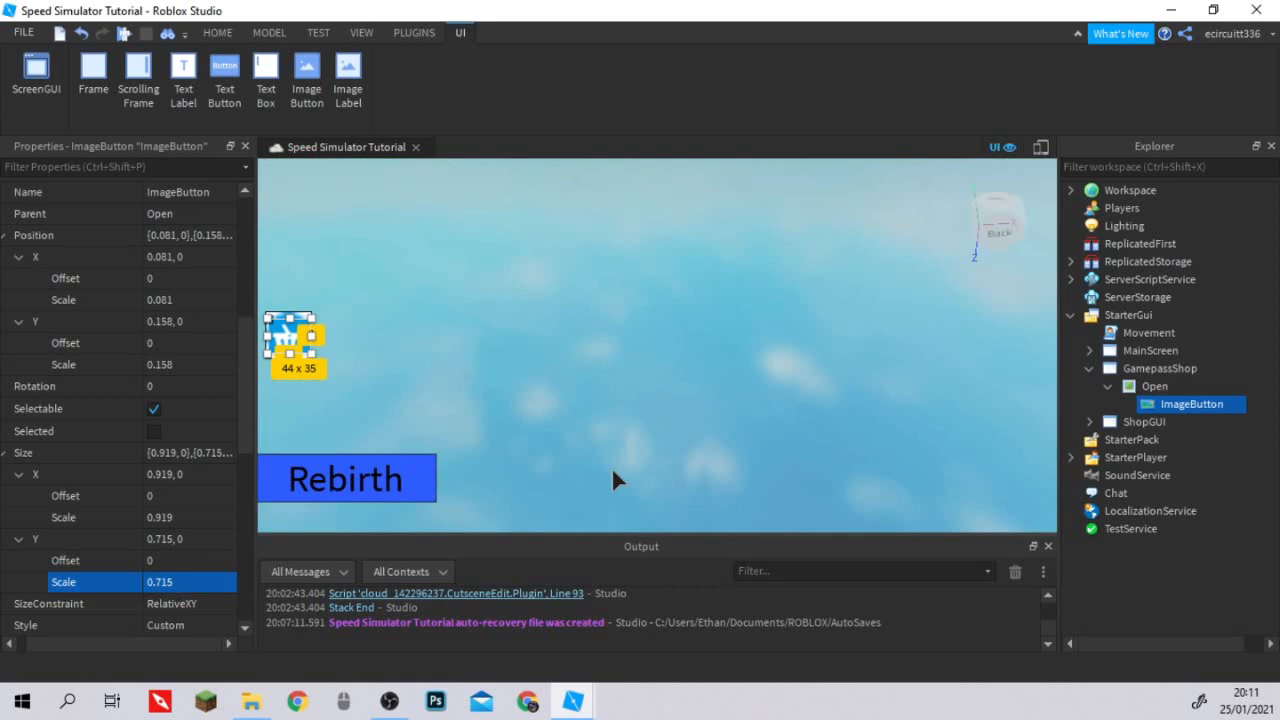
Set the Open image label's ScaleType to Slice.
click(1179, 409)
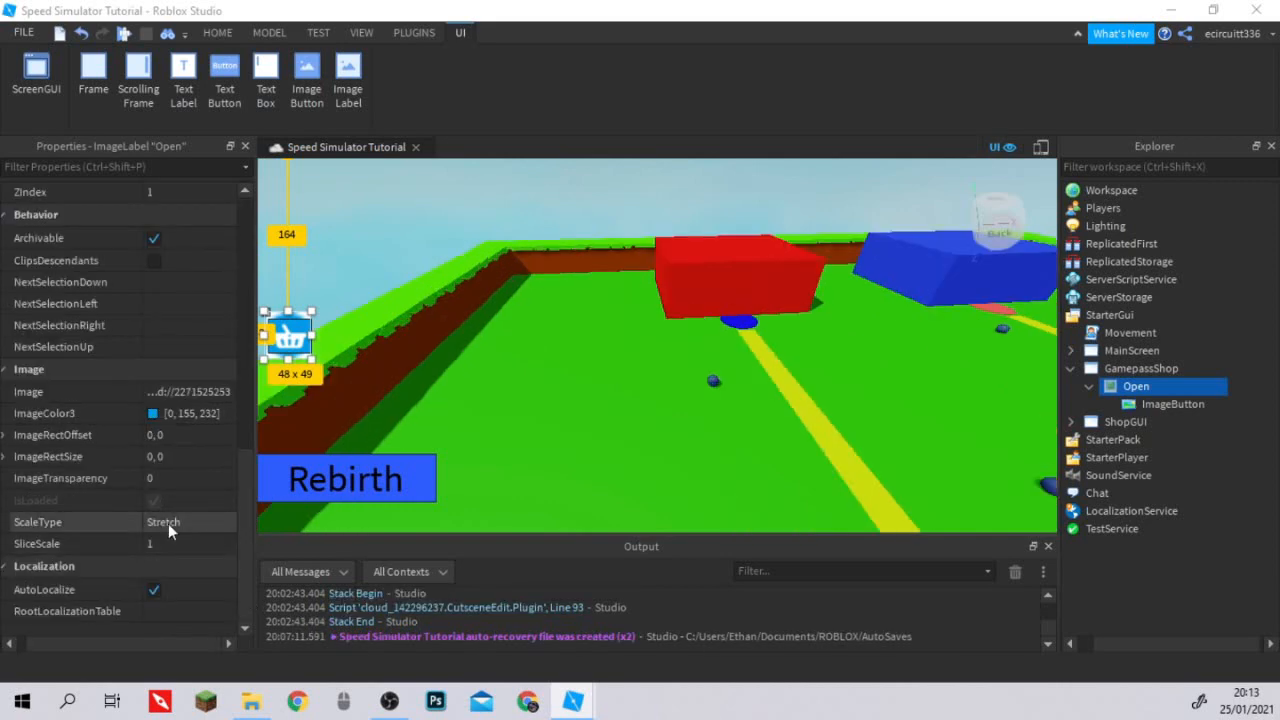
click(168, 523)
click(217, 524)
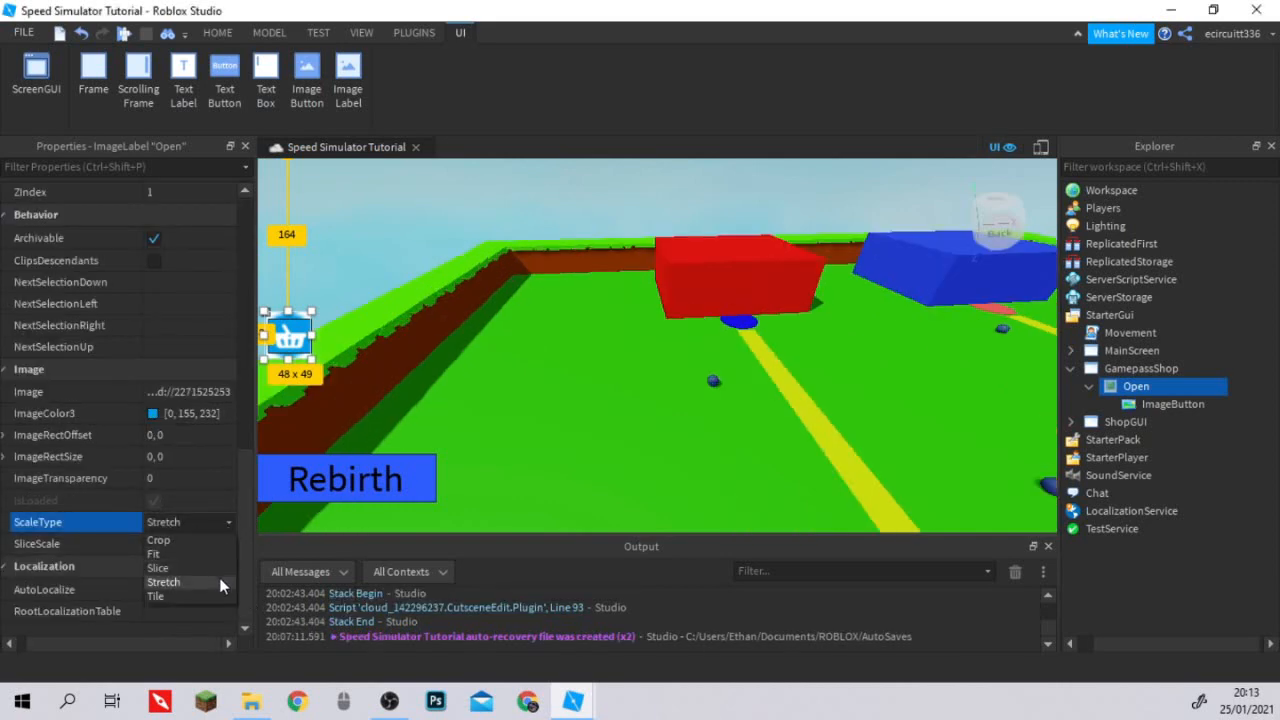
click(222, 564)
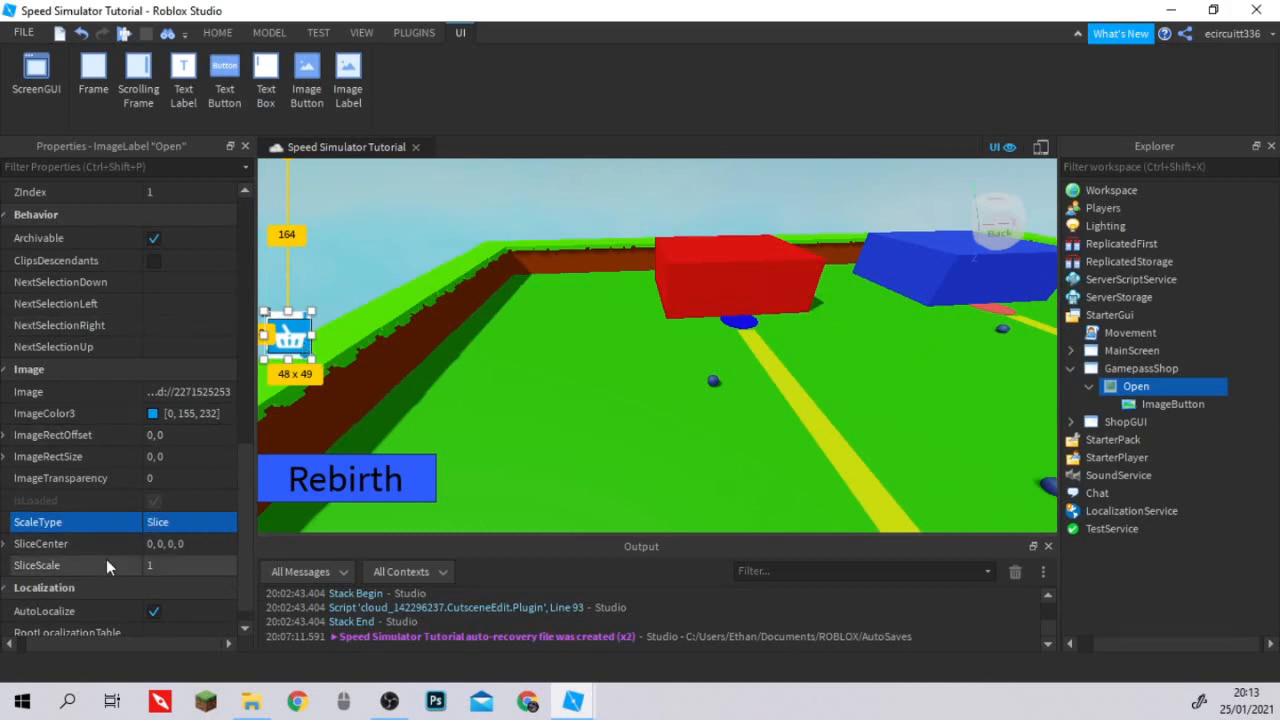
Set both X0 and X1 of the Open label's SliceCenter to 6.
click(11, 546)
scroll(160, 572, down, 1)
click(156, 499)
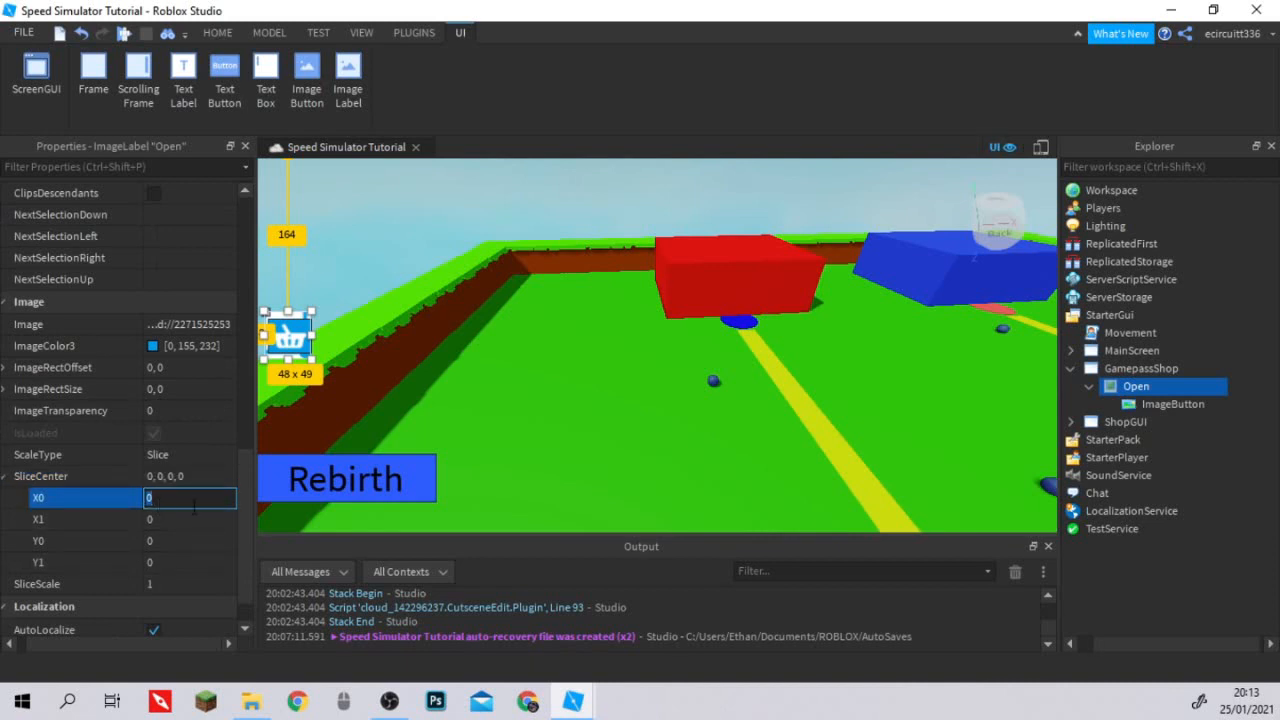
click(173, 519)
text(6)
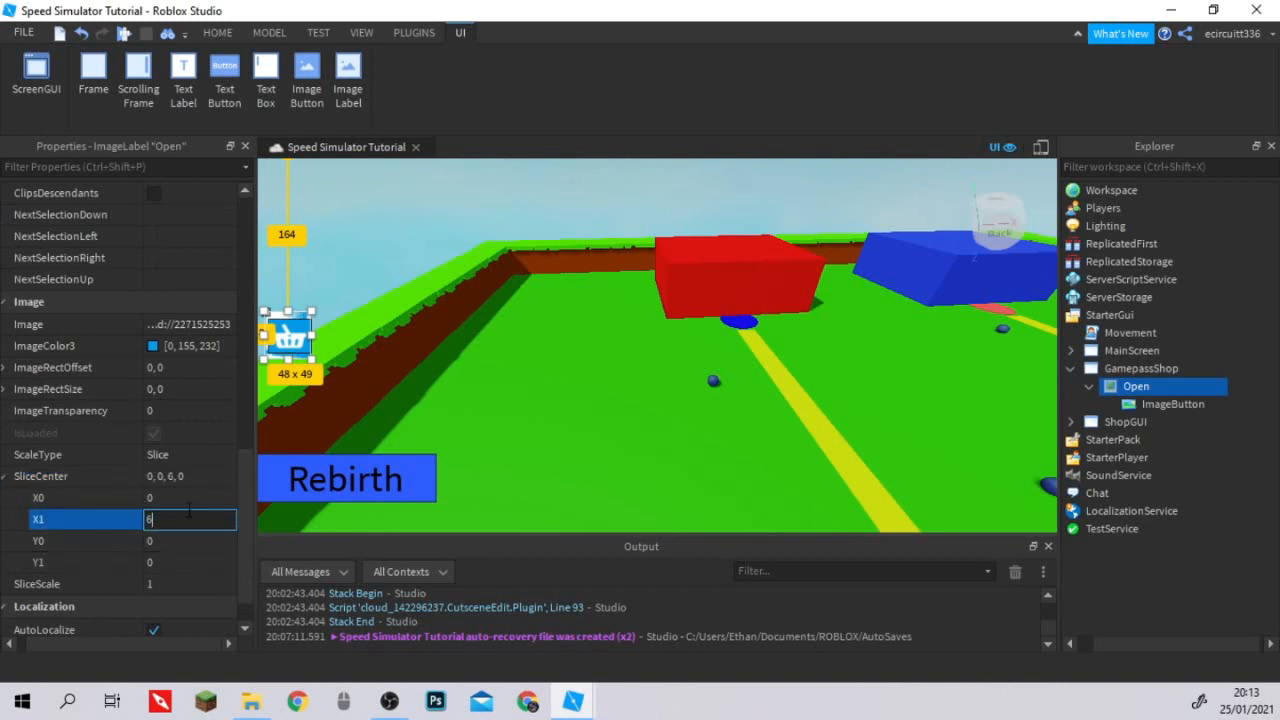
click(190, 498)
text(6)
Set the Y1 value of the Open label's SliceCenter to 7.
click(184, 540)
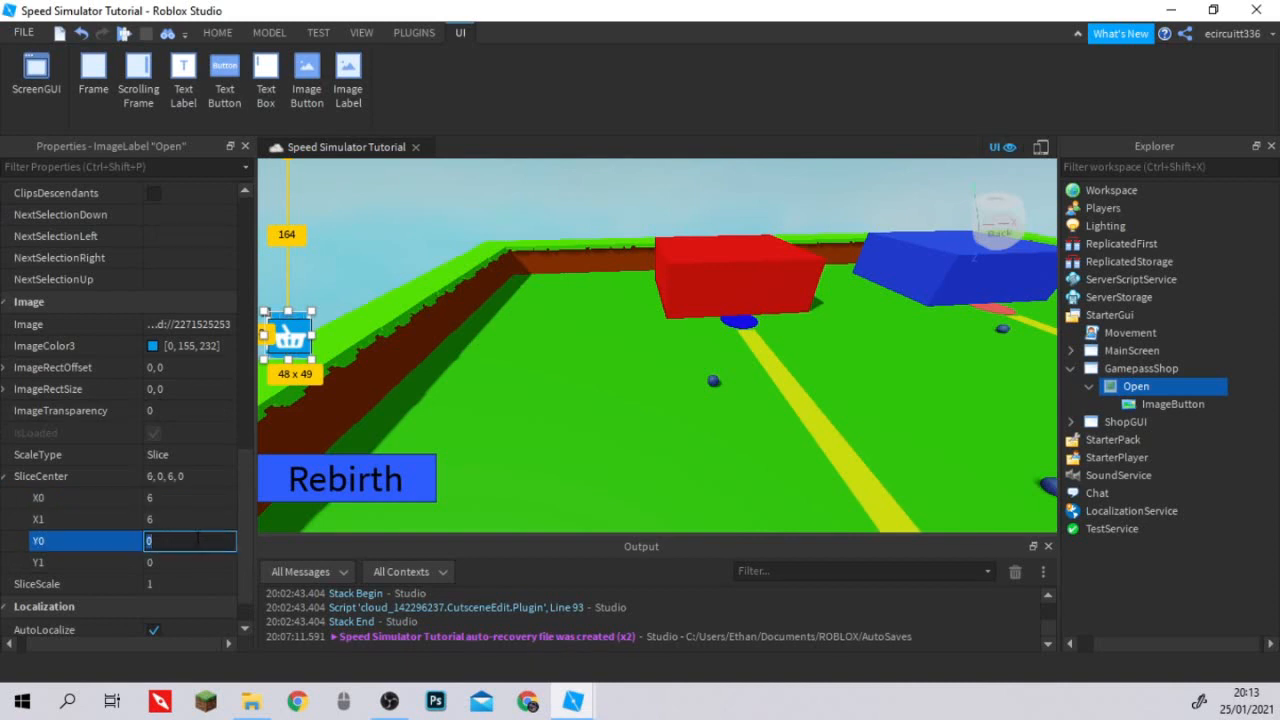
key(BackSpace)
text(7)
click(200, 559)
text(7)
key(Return)
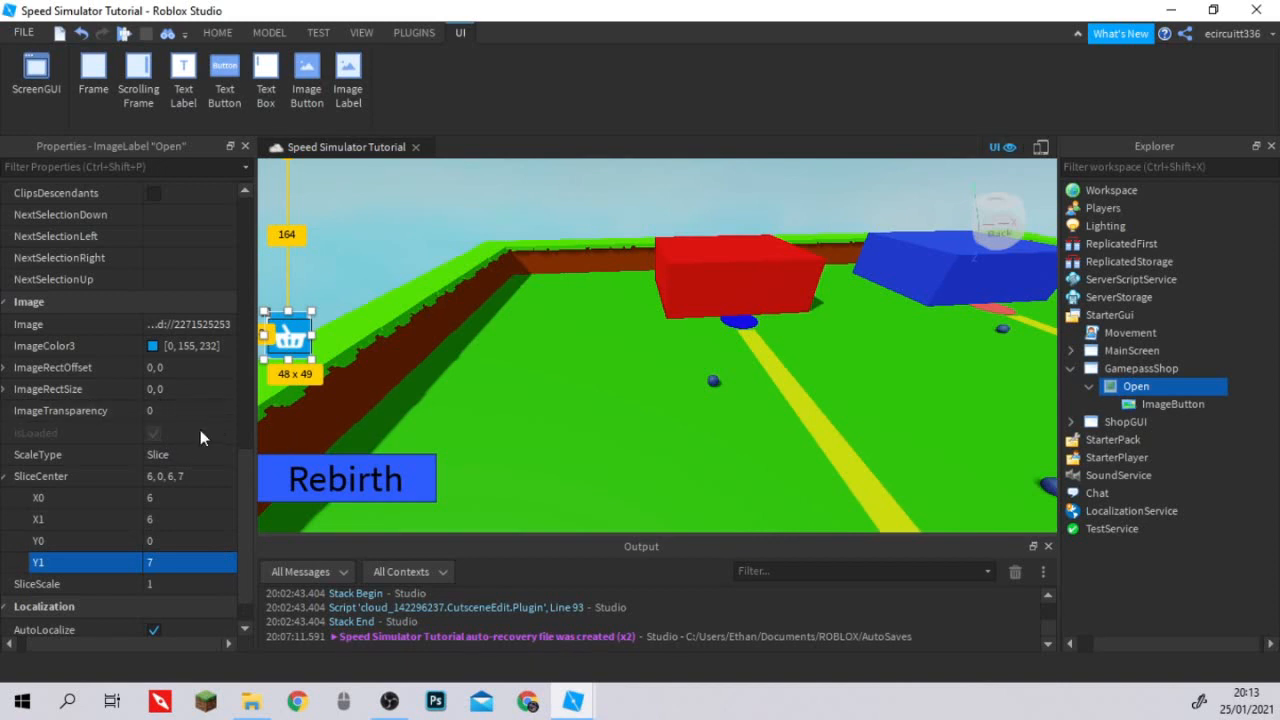
Set the Open label's BackgroundTransparency to 1.
scroll(197, 428, up, 1)
scroll(197, 428, down, 2)
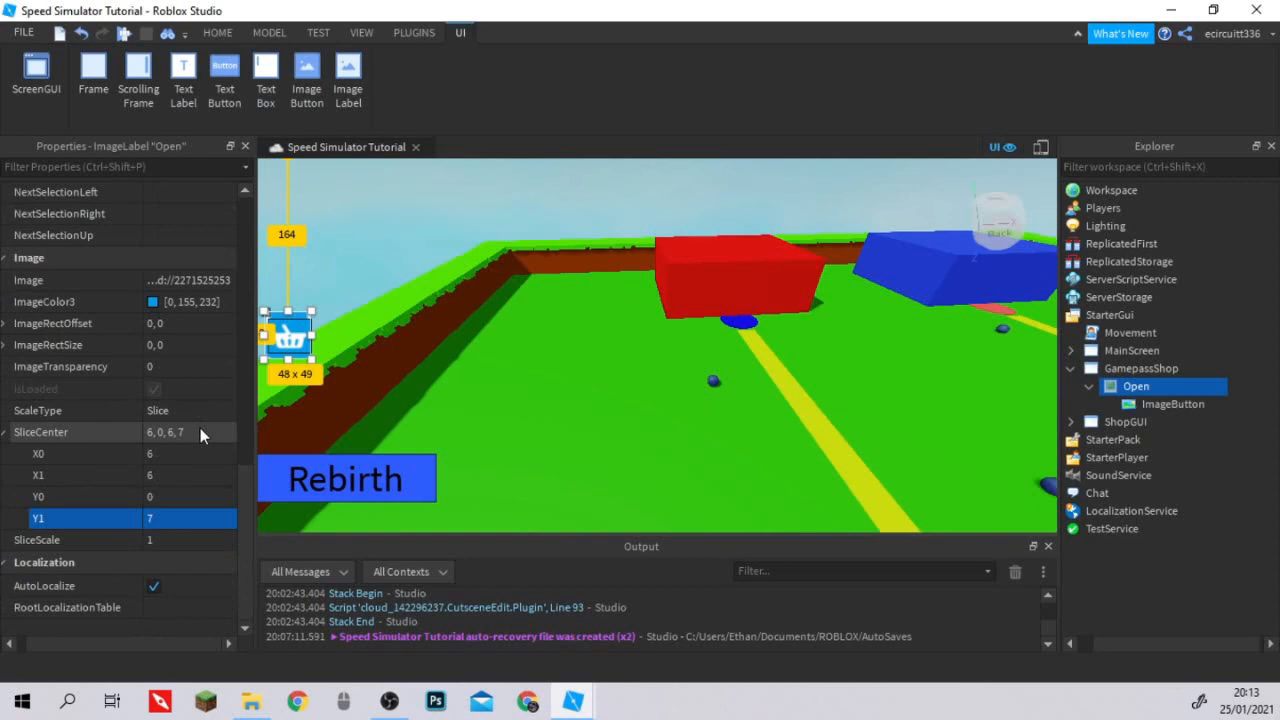
scroll(101, 506, up, 3)
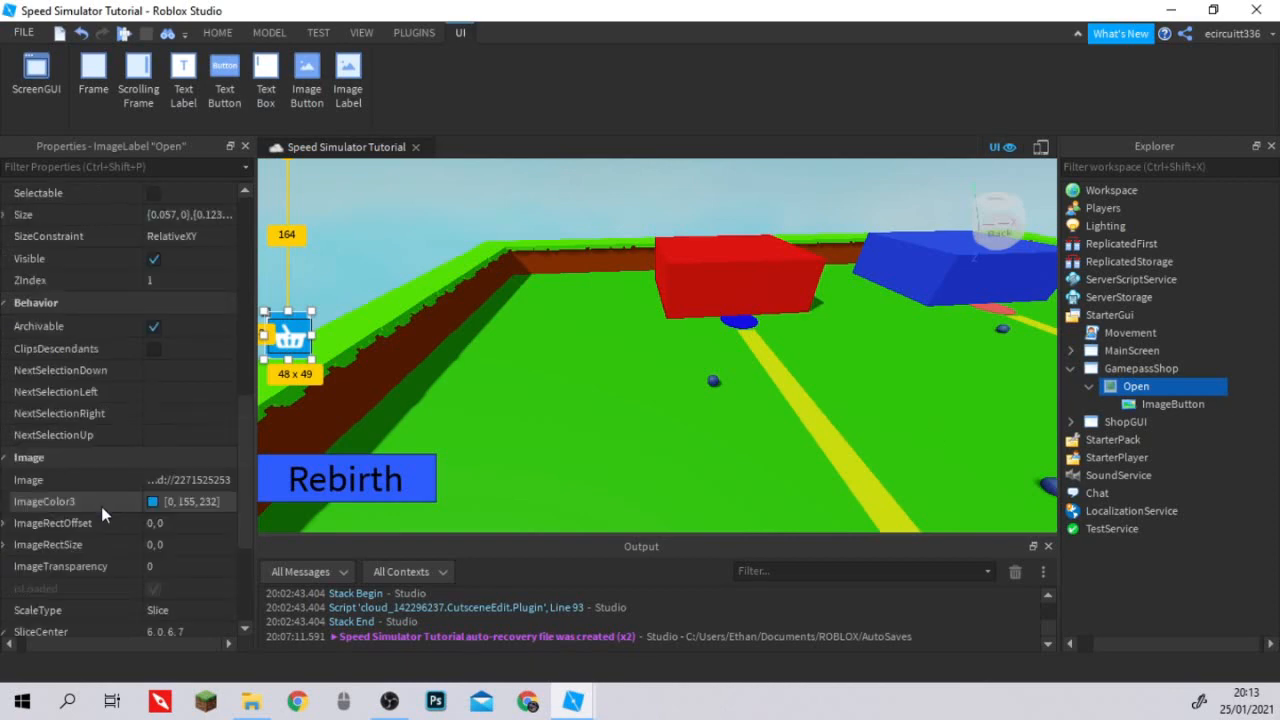
scroll(145, 512, up, 1)
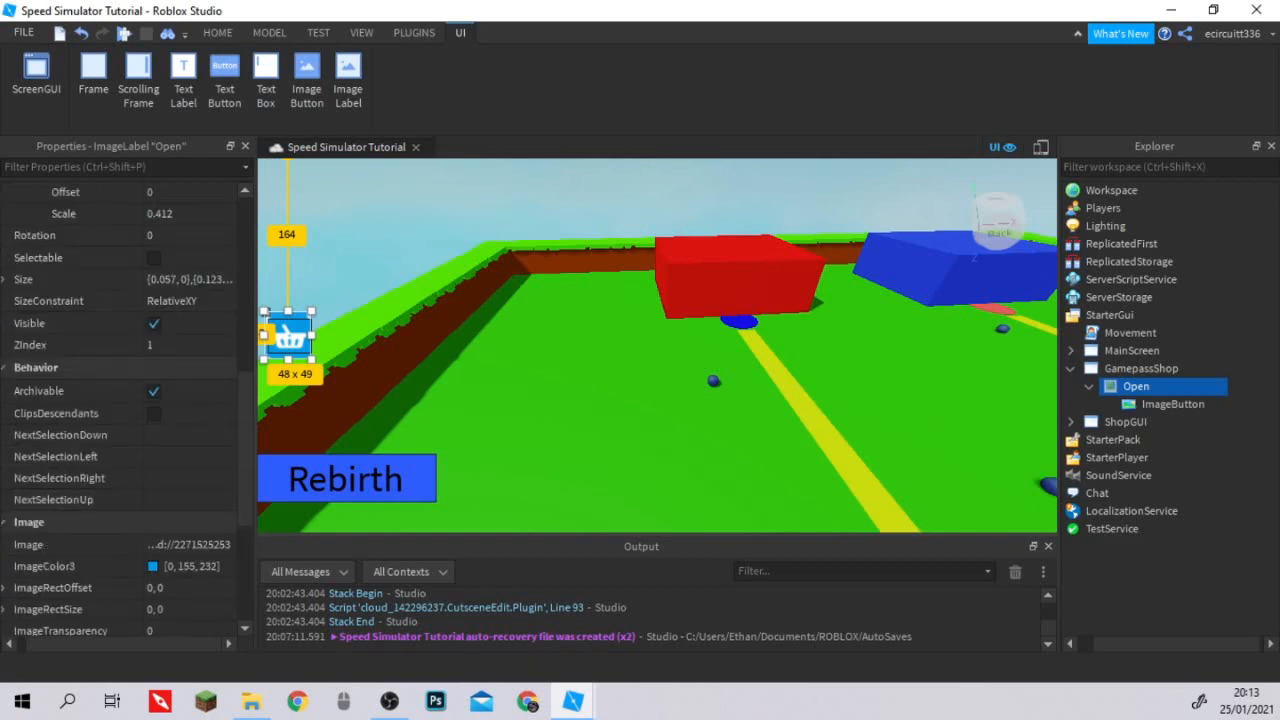
scroll(109, 418, up, 2)
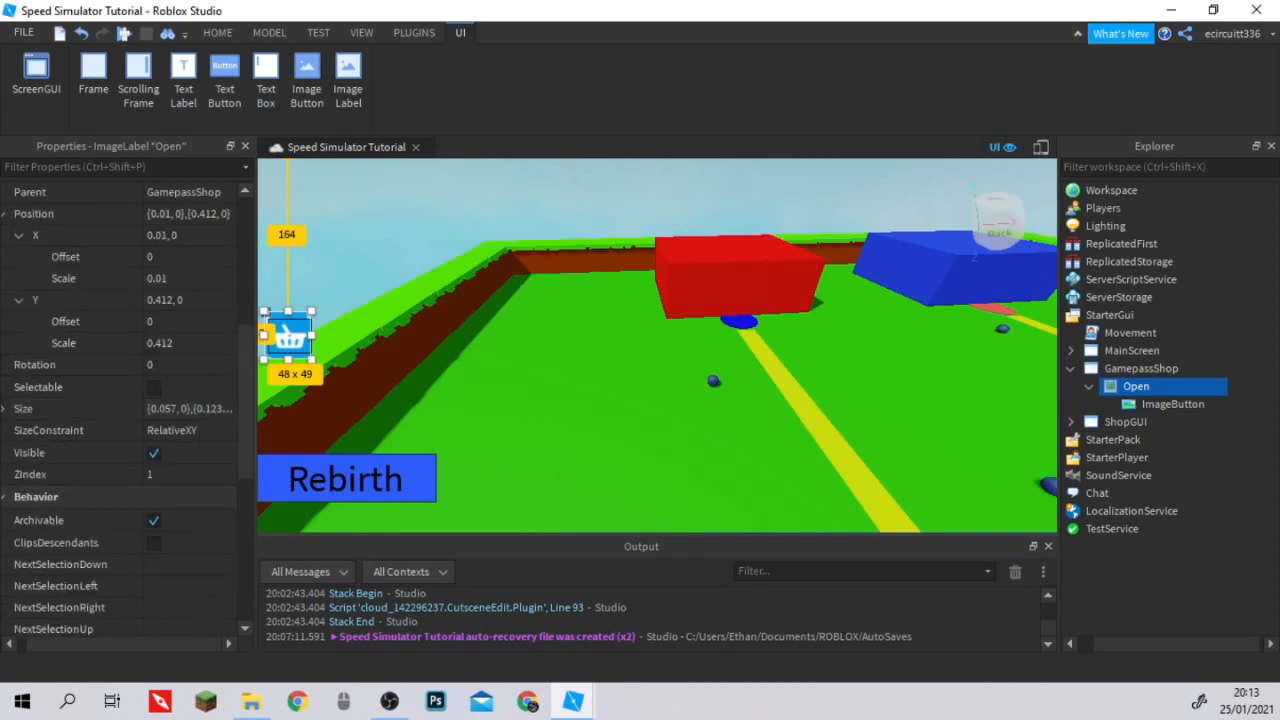
scroll(100, 524, up, 3)
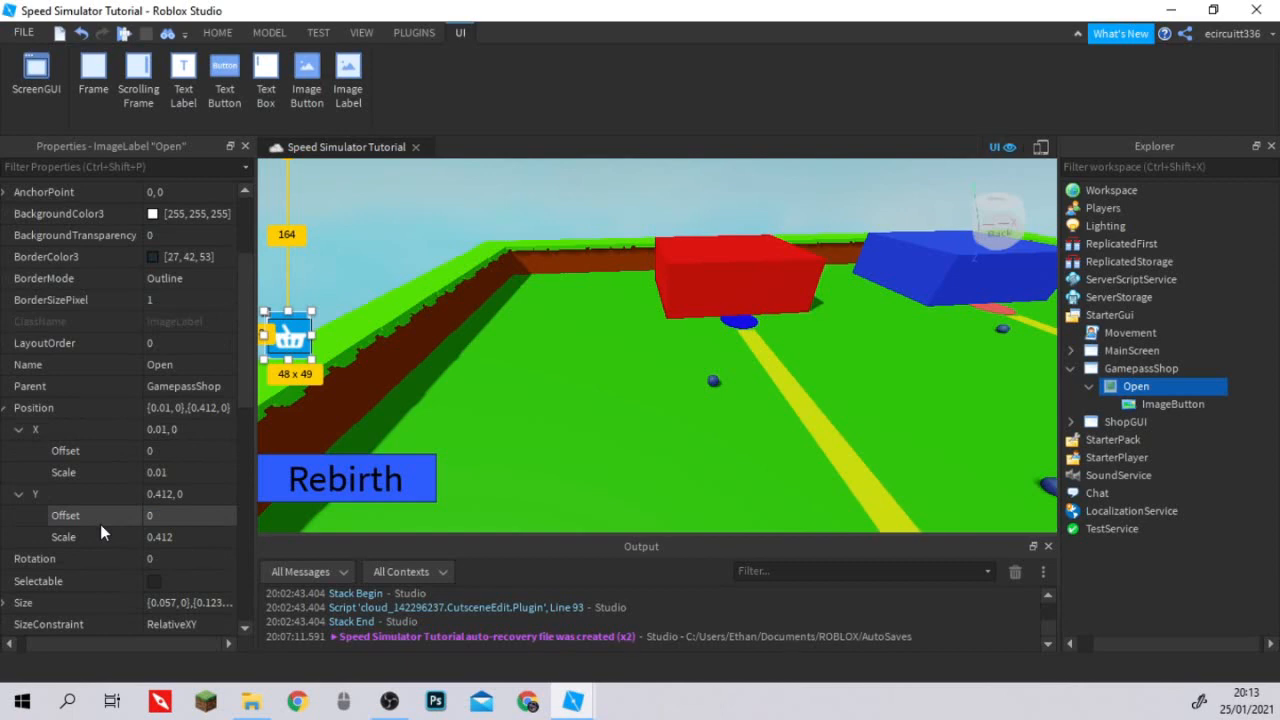
scroll(100, 524, up, 2)
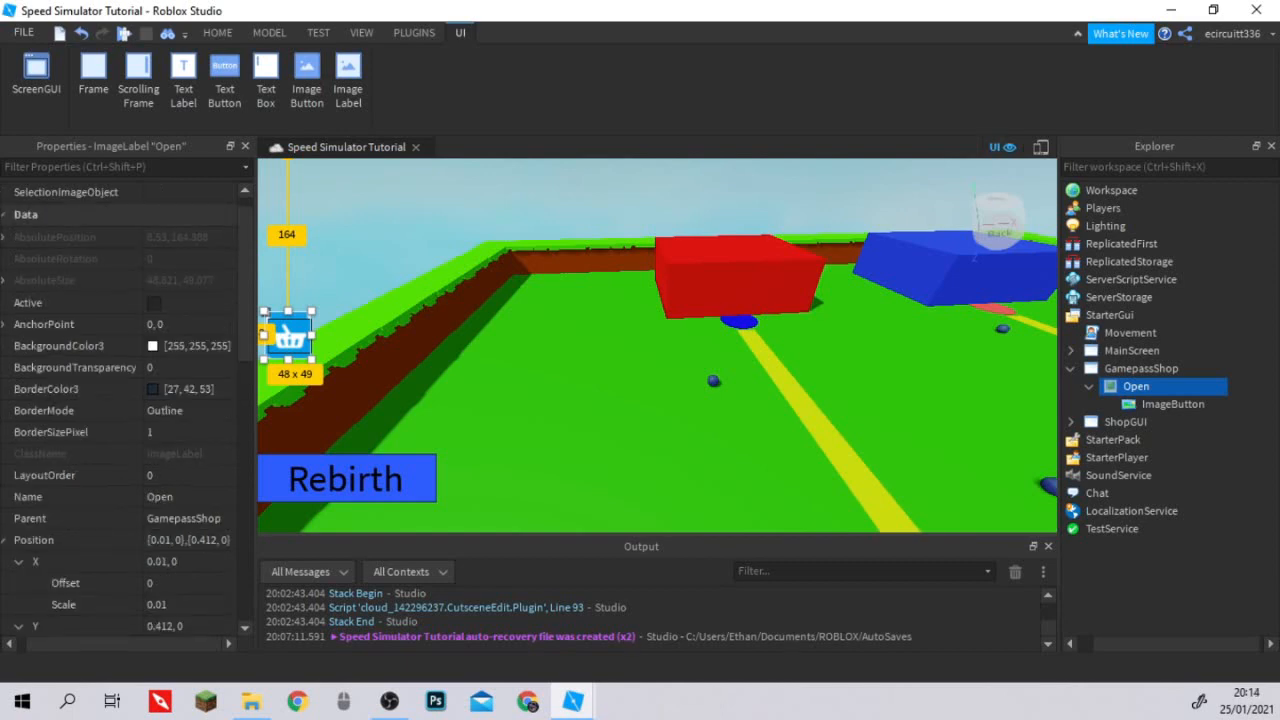
click(180, 368)
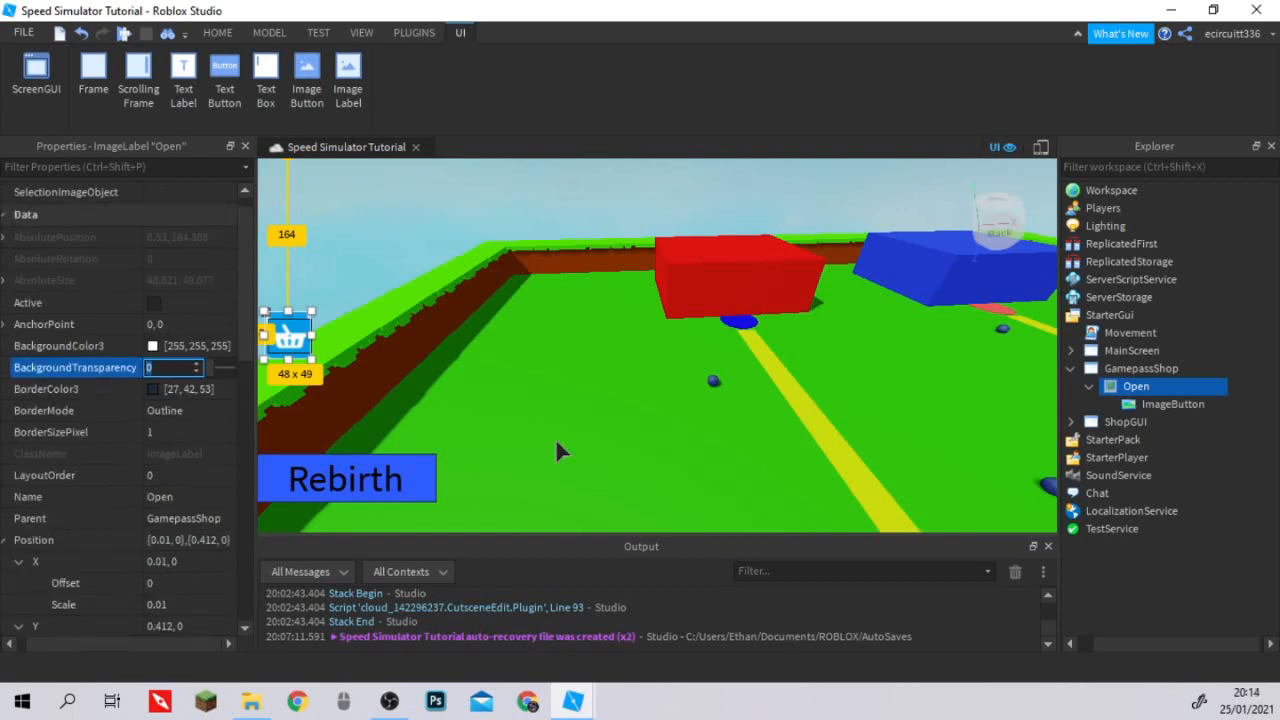
text(1)
key(Return)
scroll(520, 404, up, 5)
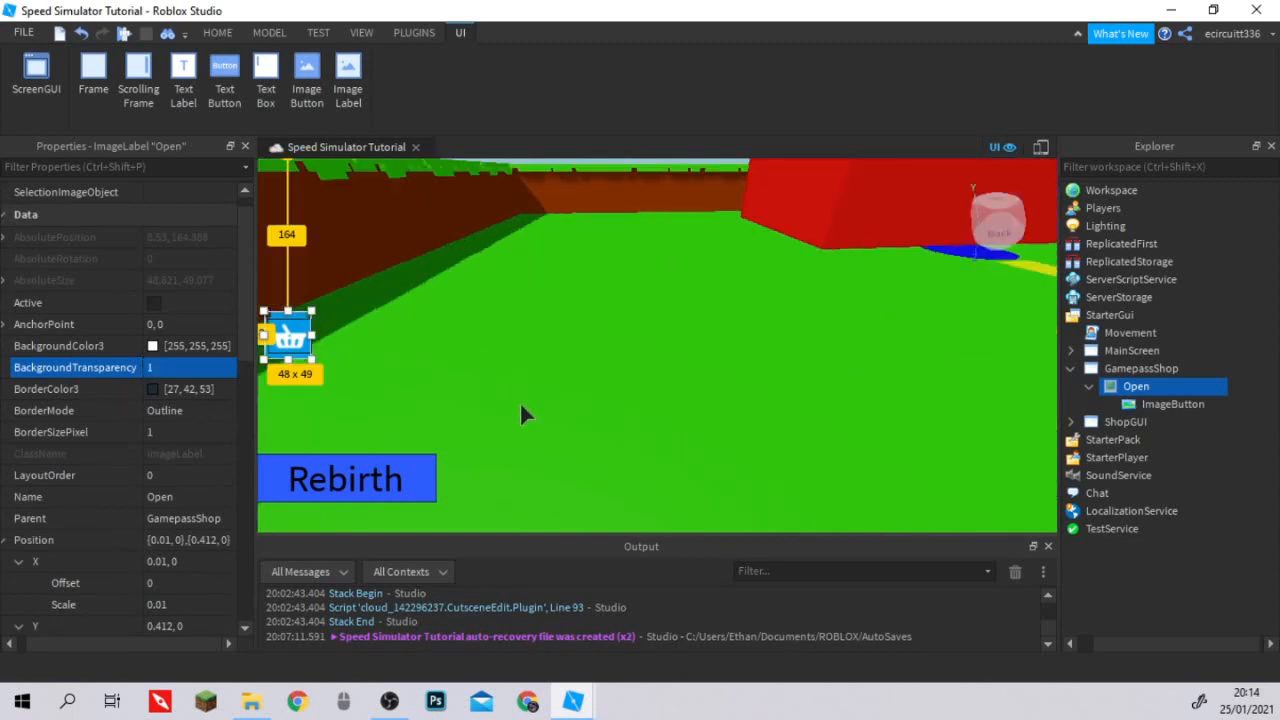
scroll(519, 401, down, 5)
Set the BackgroundTransparency of the basket ImageButton inside Open to 1 and deselect it.
click(1137, 405)
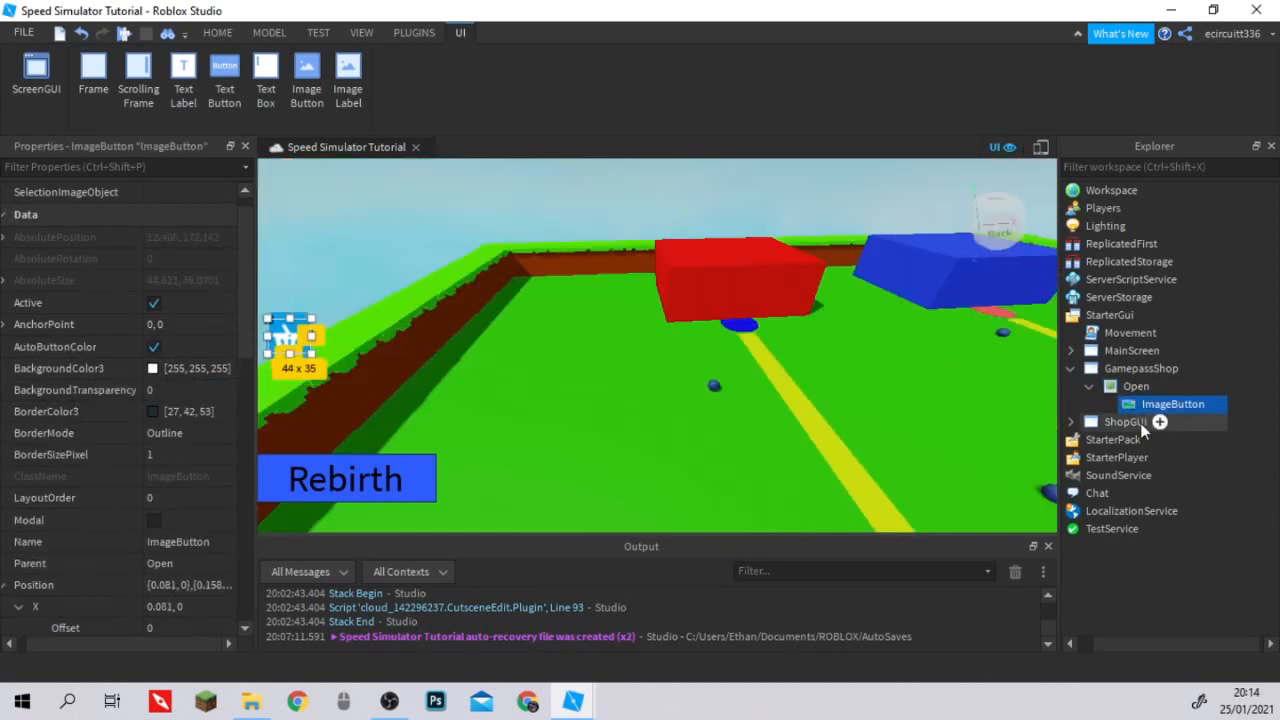
click(1141, 368)
scroll(733, 412, up, 5)
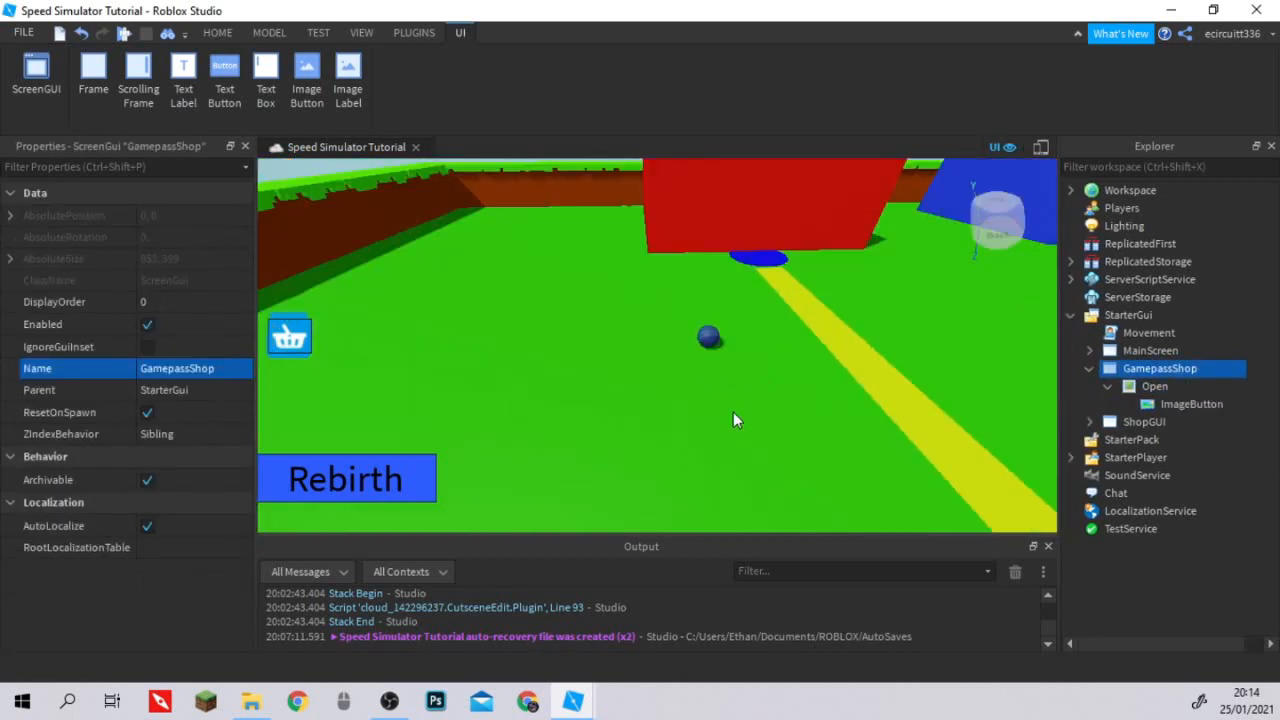
scroll(733, 419, down, 5)
click(1150, 406)
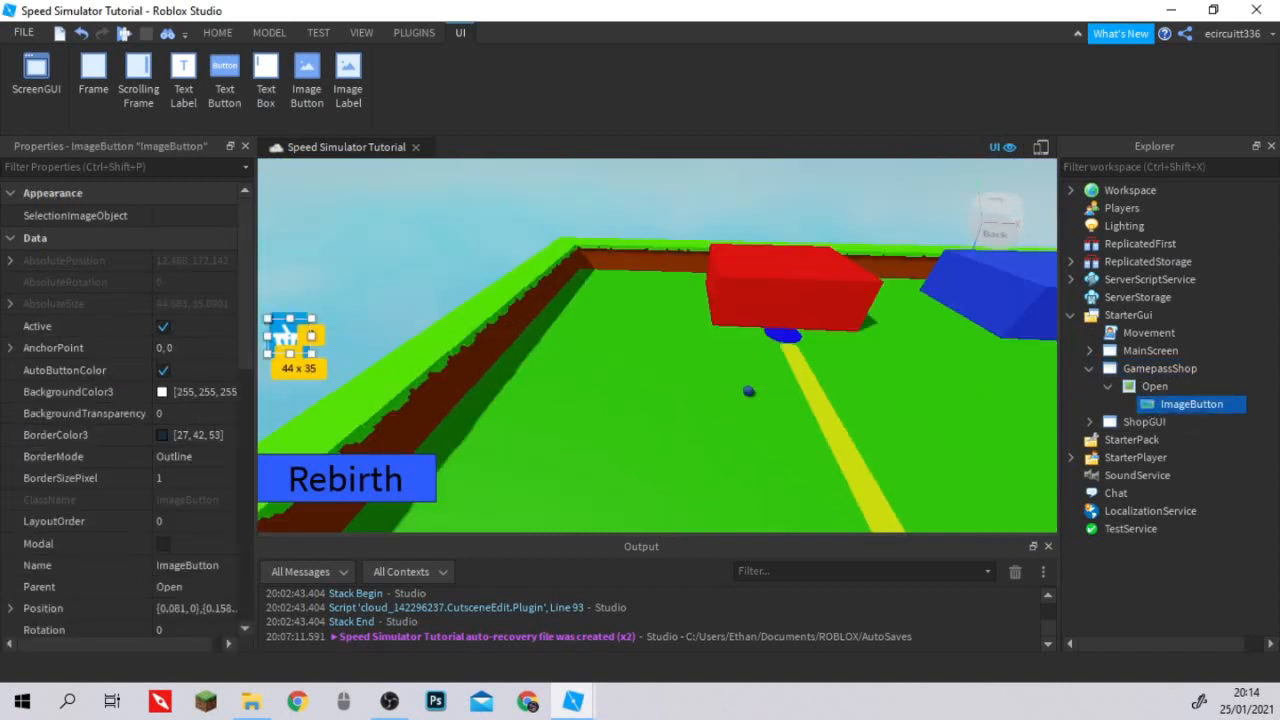
click(1235, 404)
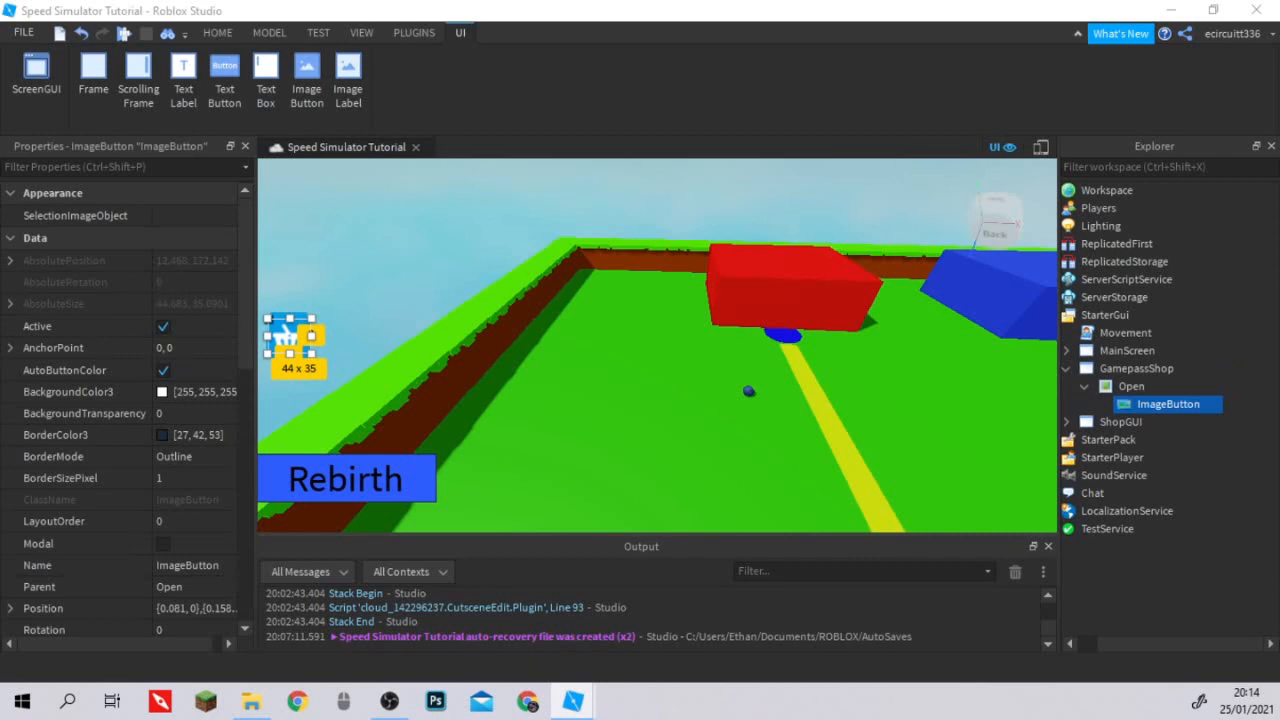
click(186, 413)
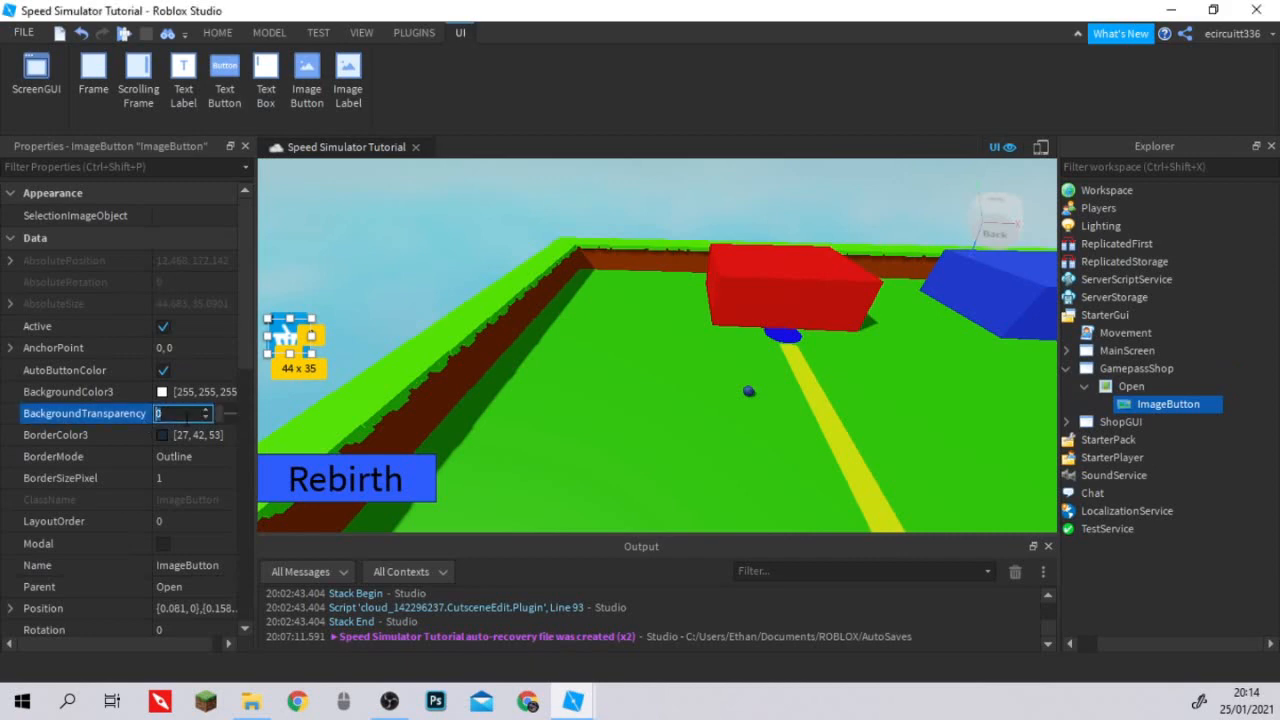
text(1)
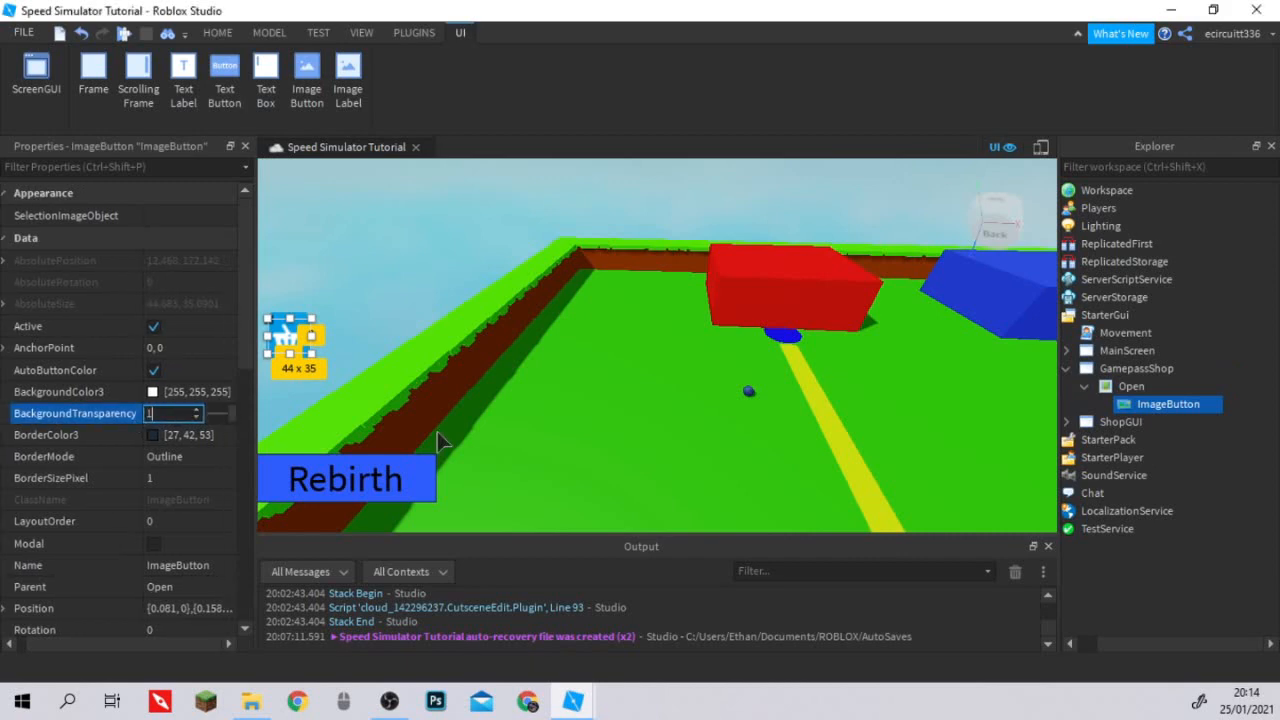
click(665, 394)
scroll(665, 394, up, 3)
scroll(665, 394, down, 3)
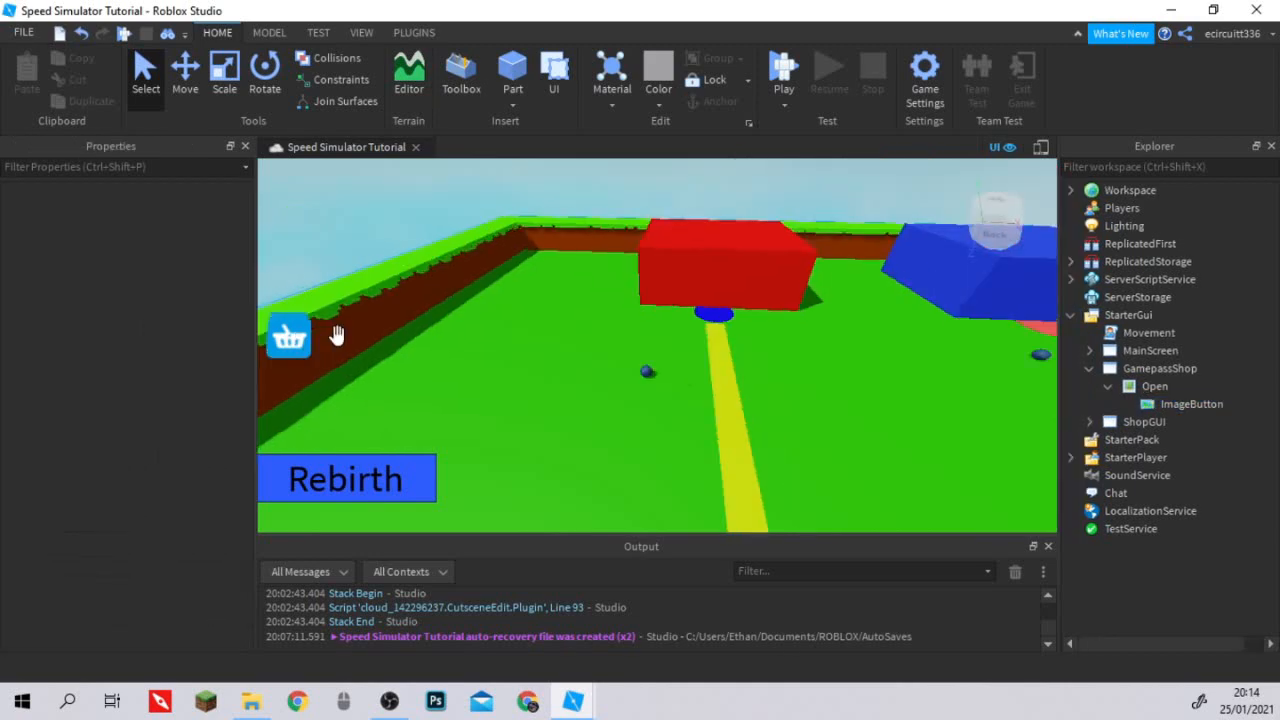
scroll(873, 410, up, 2)
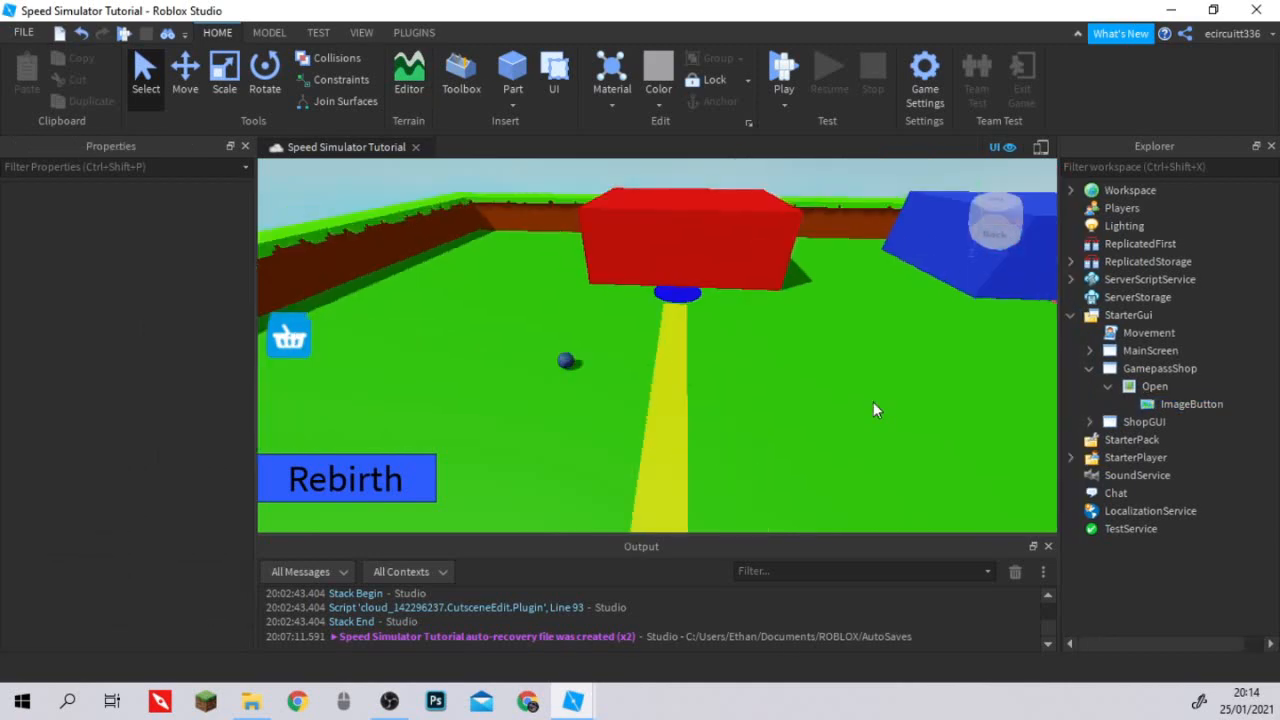
Edit the Open label's SliceCenter, entering 6 in place of one of its components.
click(1160, 404)
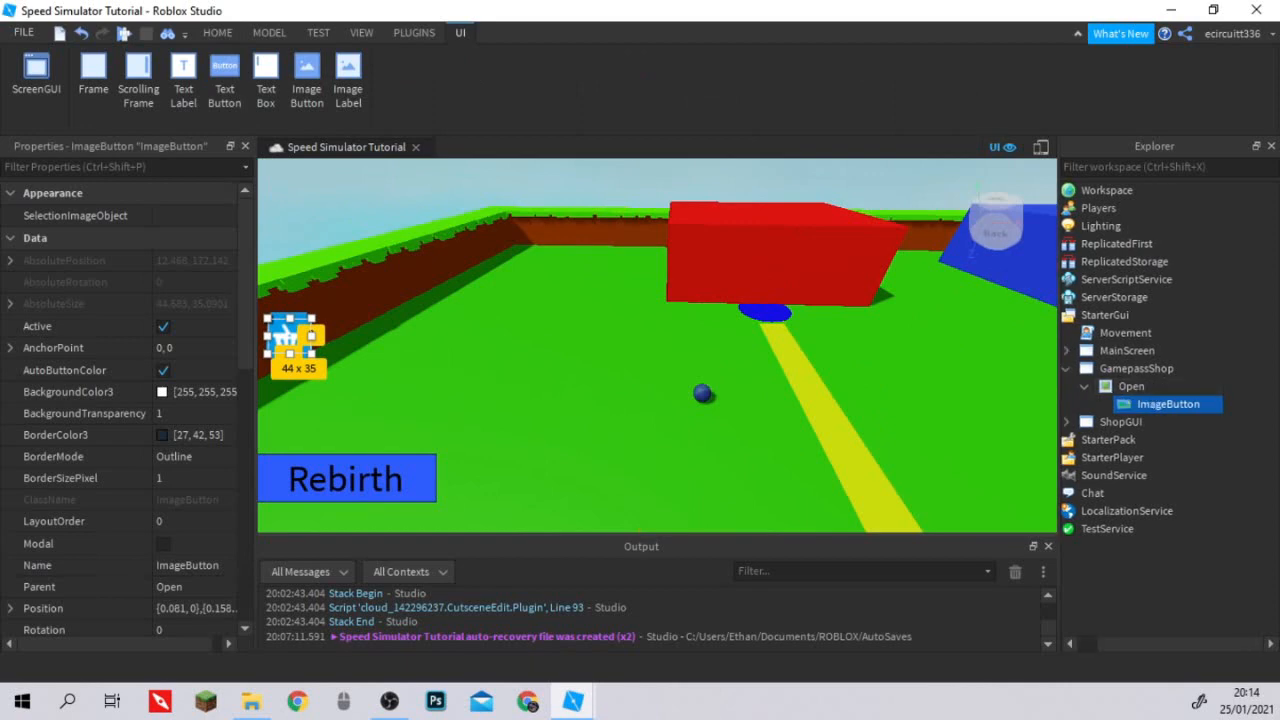
click(1170, 369)
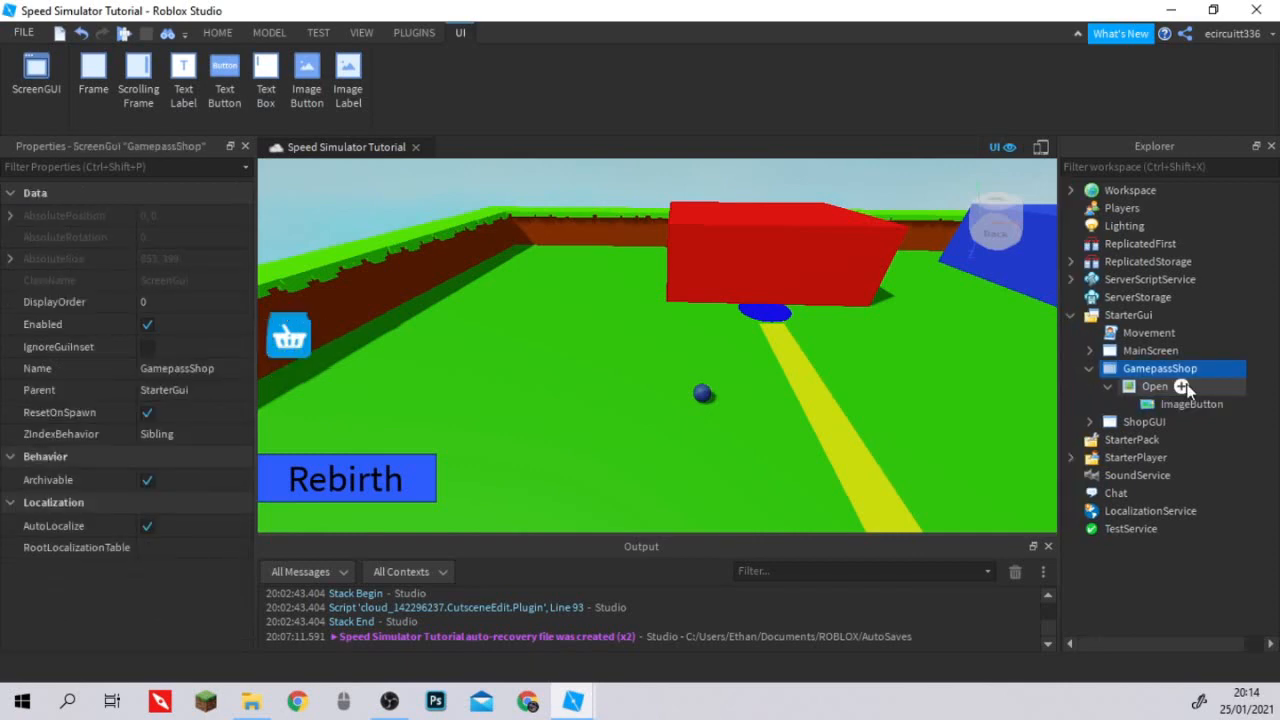
click(1190, 404)
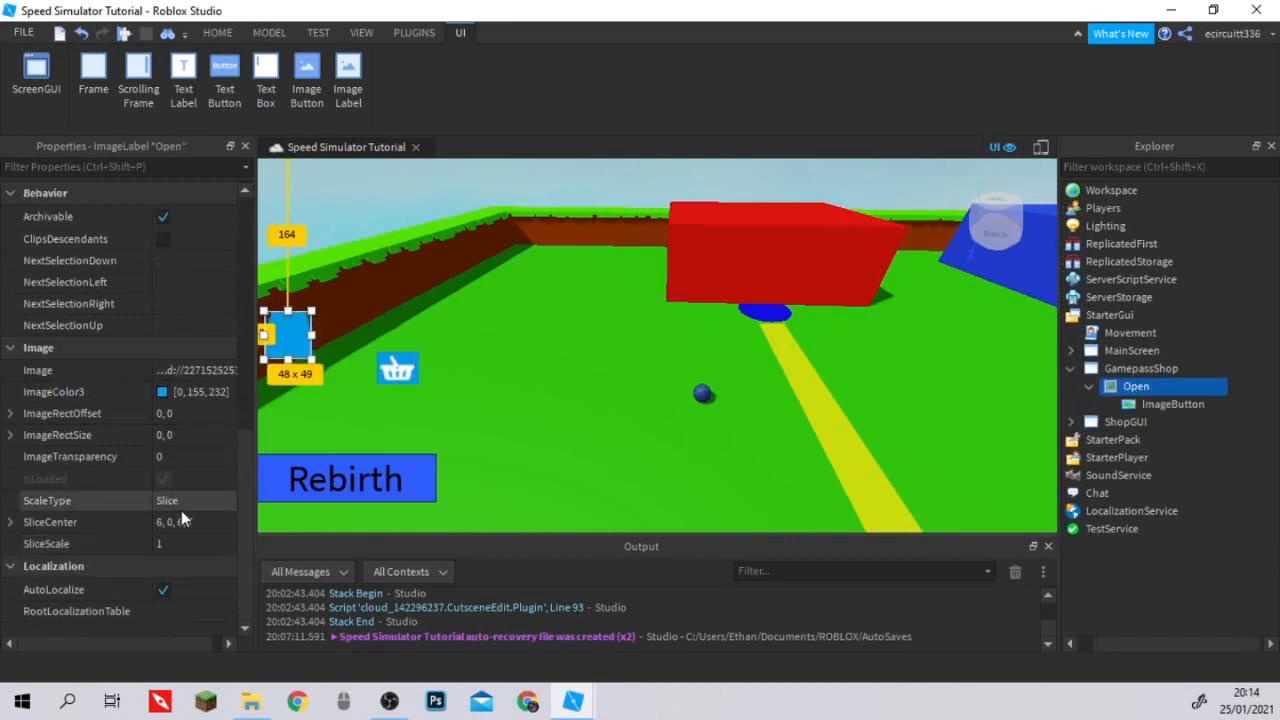
click(181, 513)
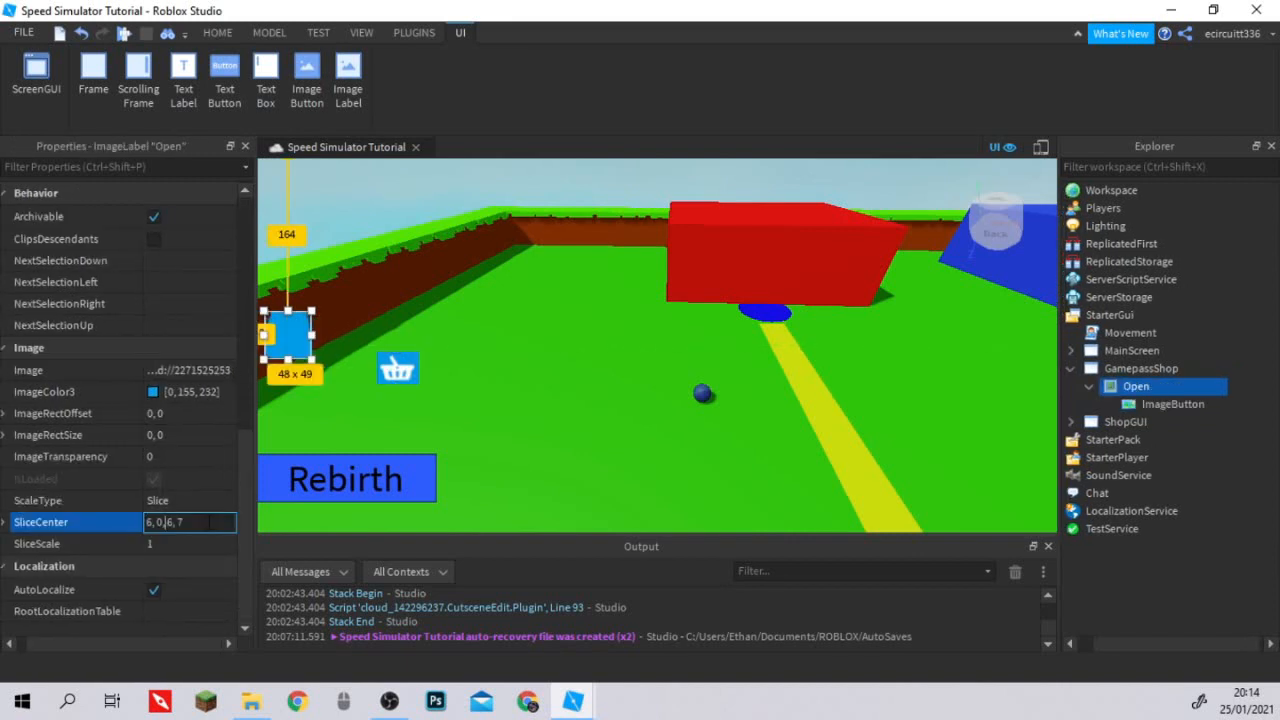
key(BackSpace)
text(6)
key(Return)
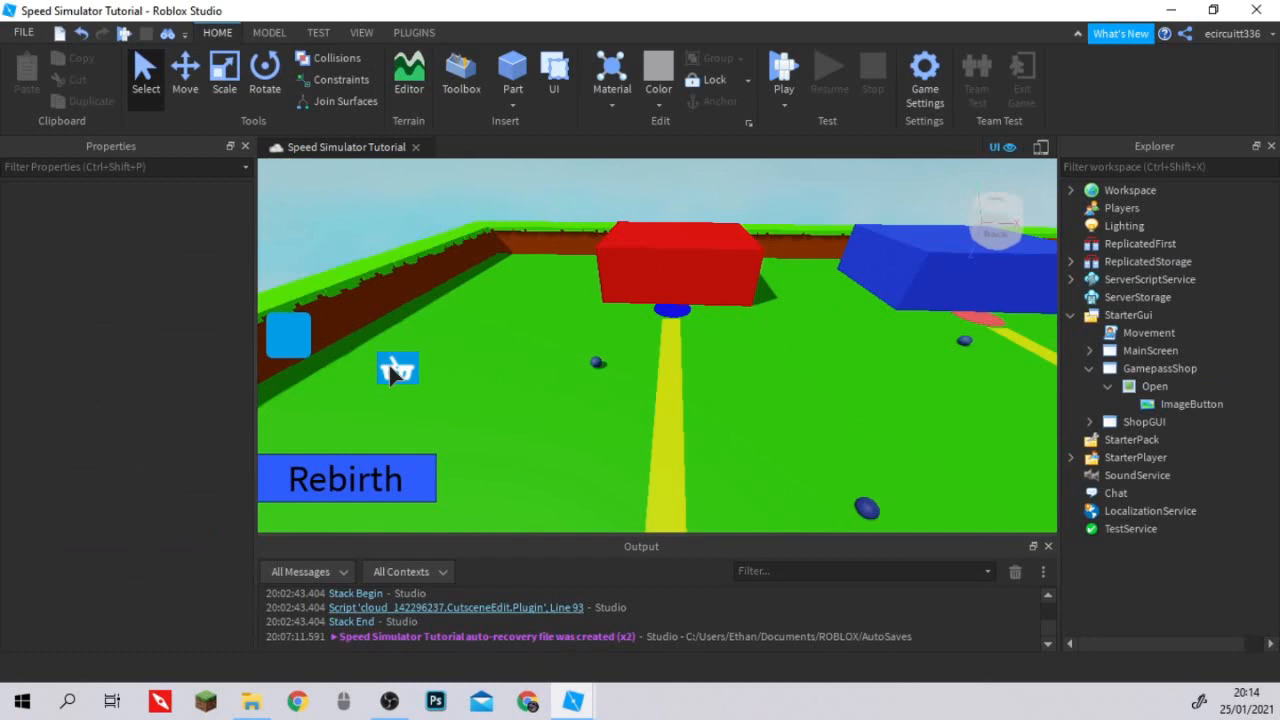
Move the basket ImageButton back onto the blue Open label.
drag(388, 362, 300, 345)
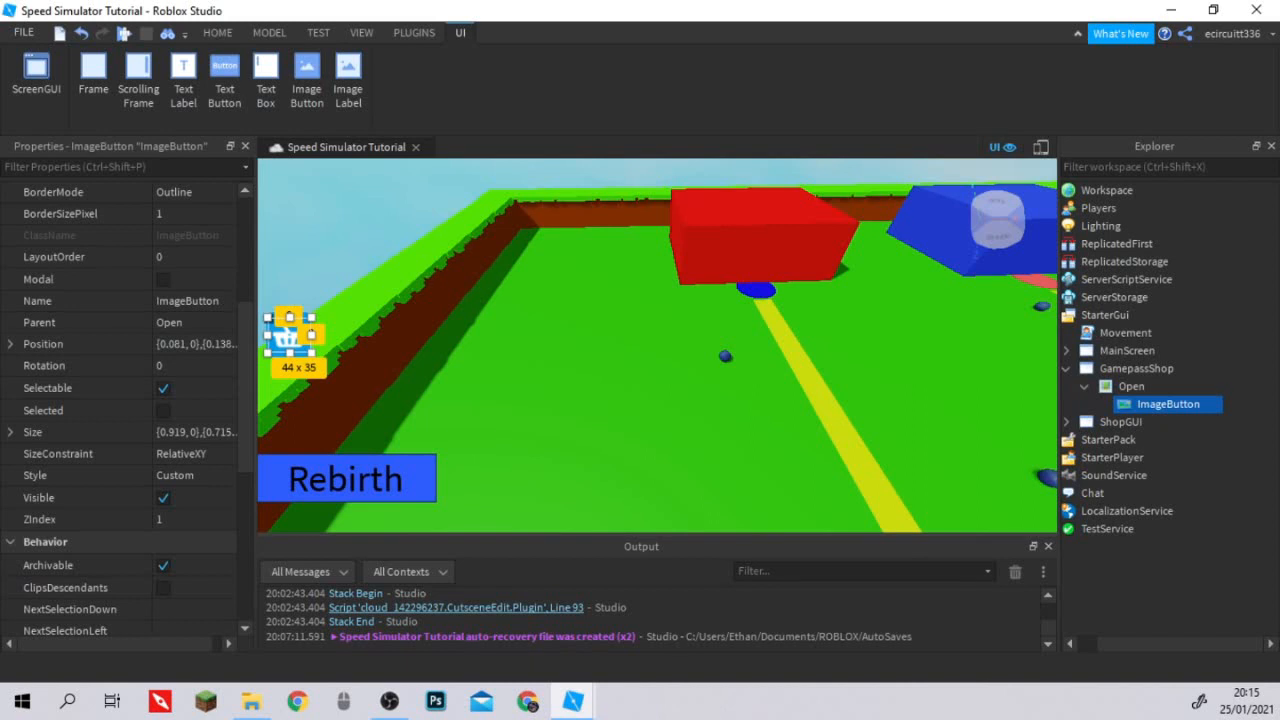
mouse_move(1128, 404)
key(ctrl+z)
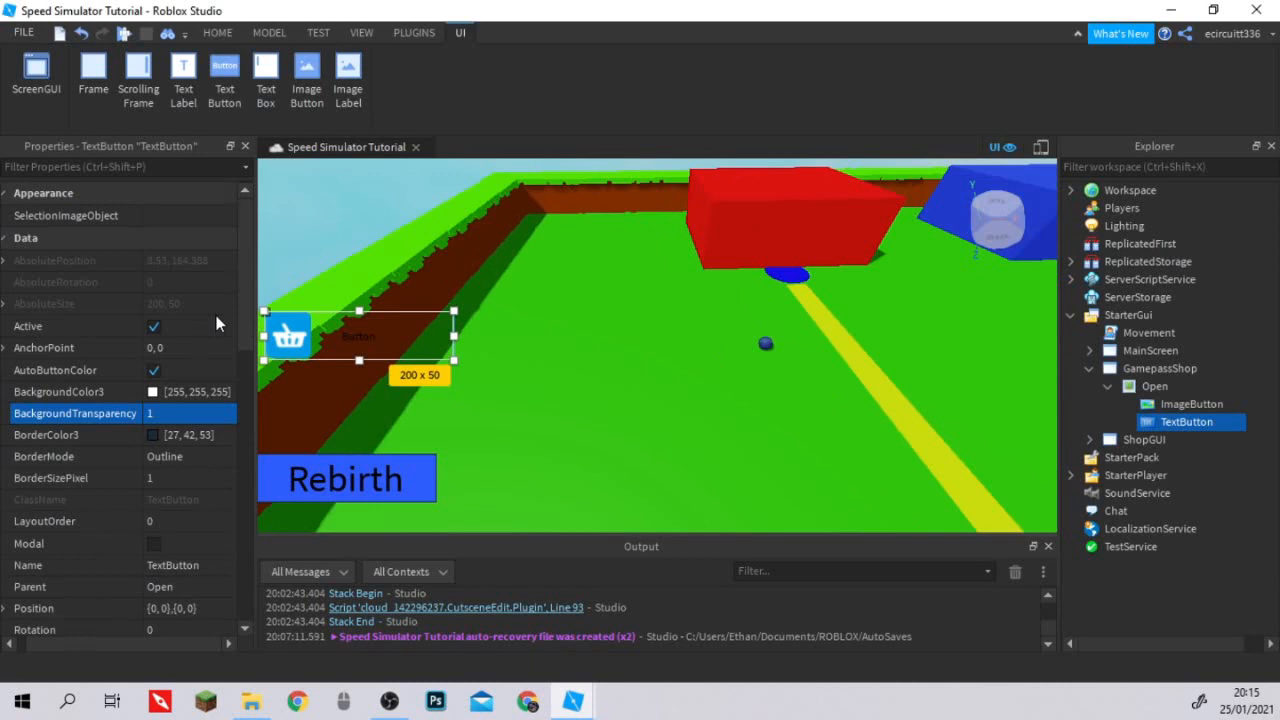
Set the Size of the TextButton inside Open to scale 1 and offset 0 on both X and Y.
scroll(214, 415, down, 3)
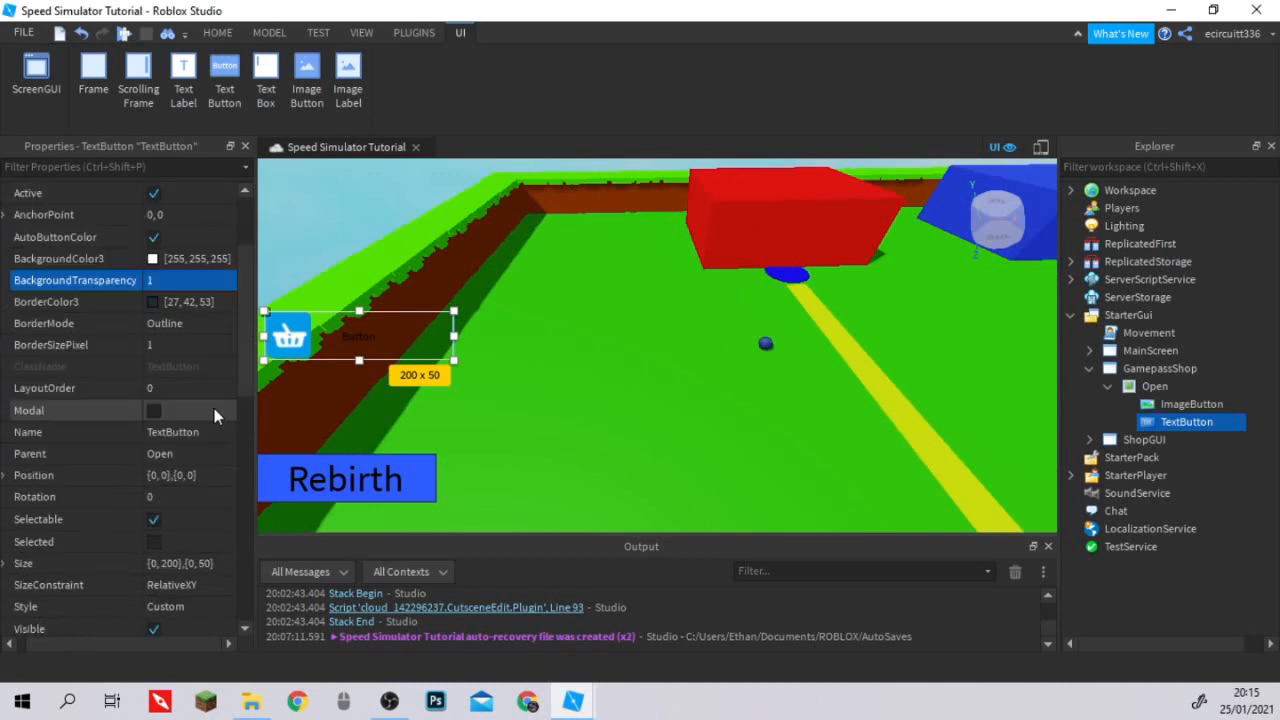
scroll(214, 408, down, 3)
click(45, 345)
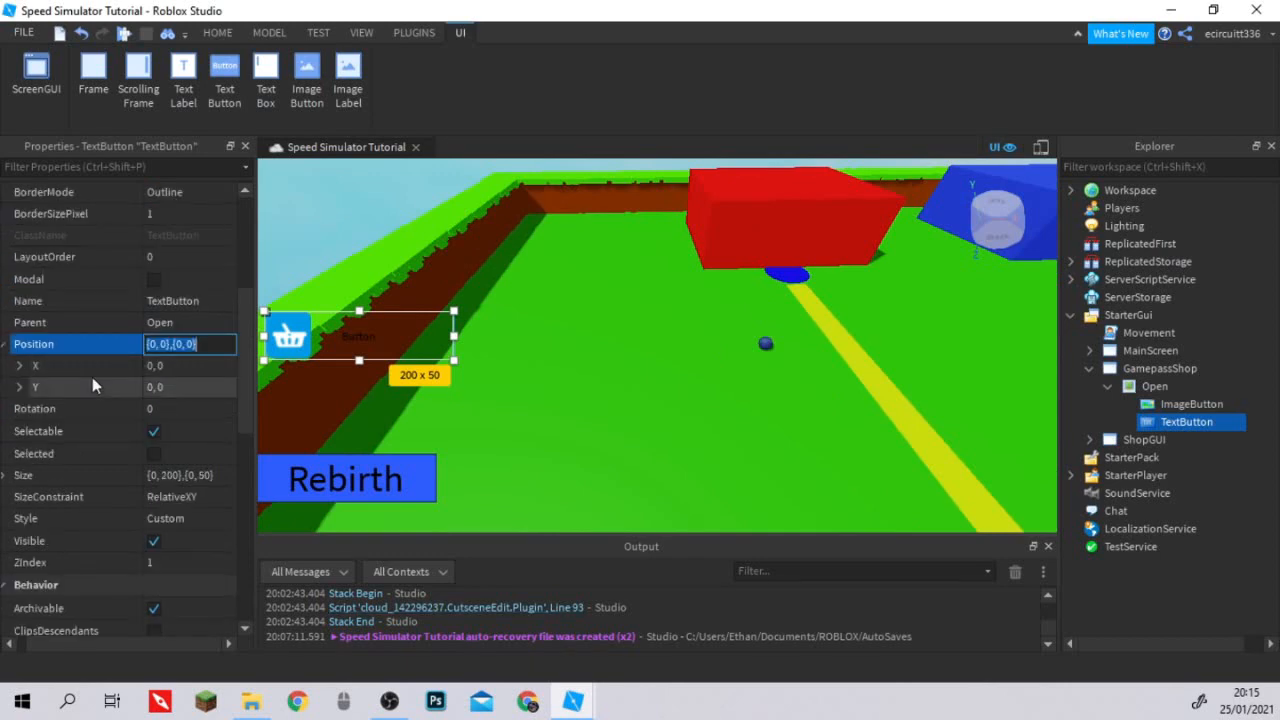
scroll(92, 377, down, 2)
click(10, 412)
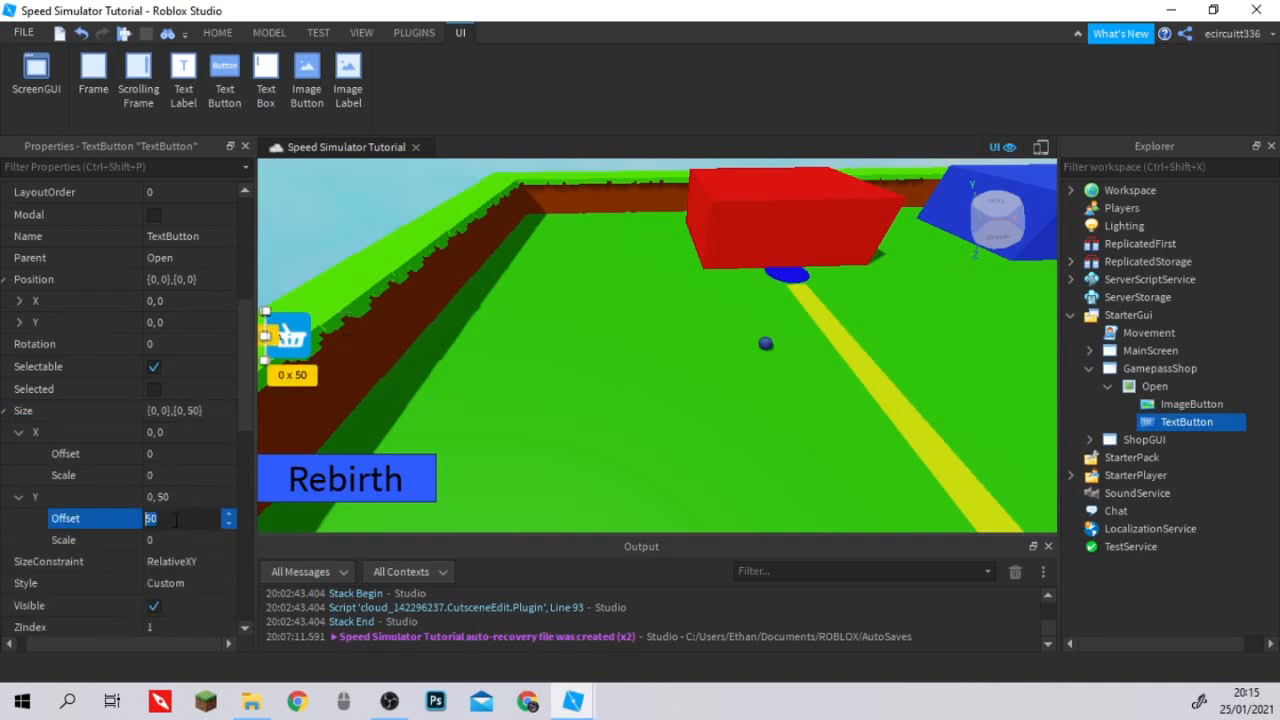
text(0)
key(Return)
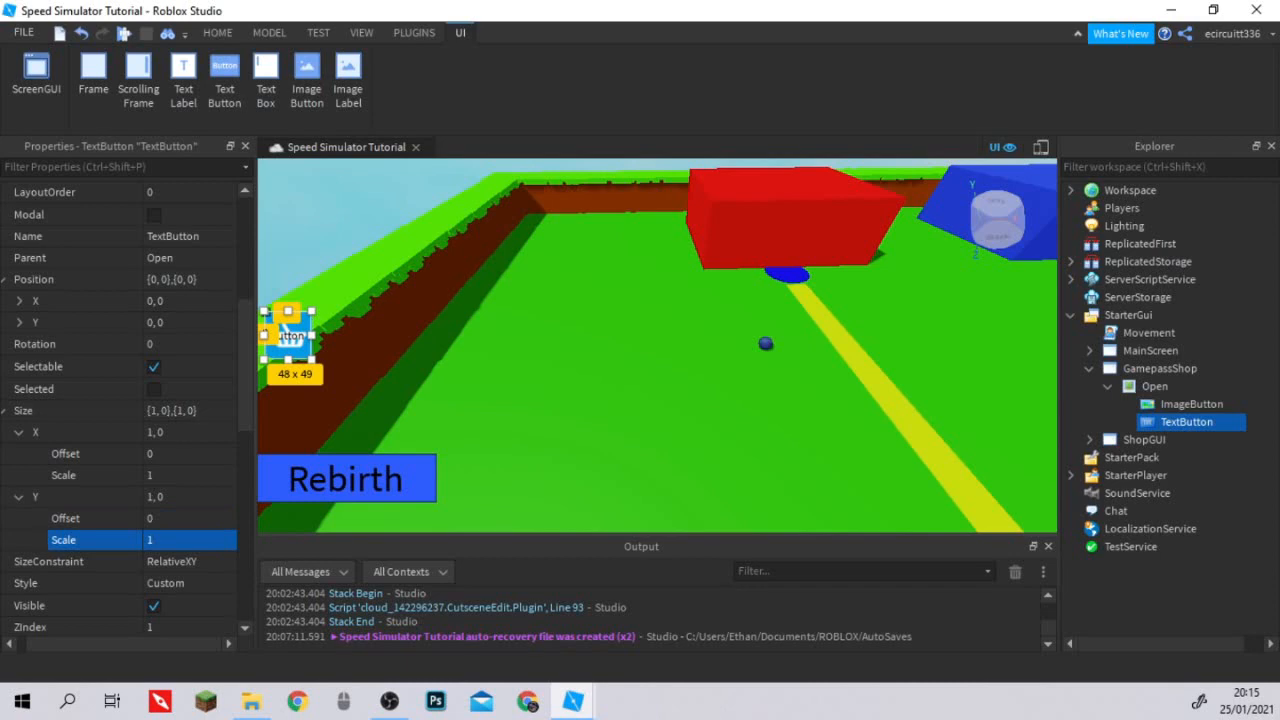
Clear the Text property of the TextButton inside Open so it is empty.
scroll(167, 499, down, 8)
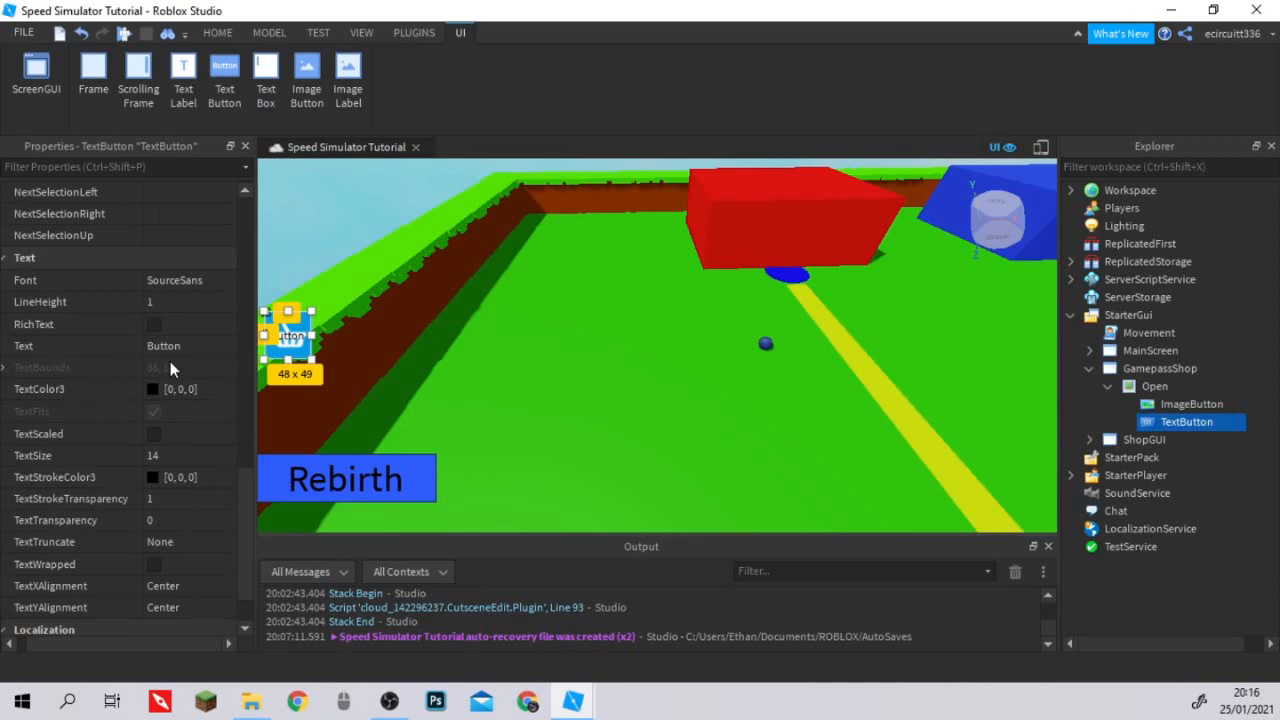
scroll(178, 405, up, 1)
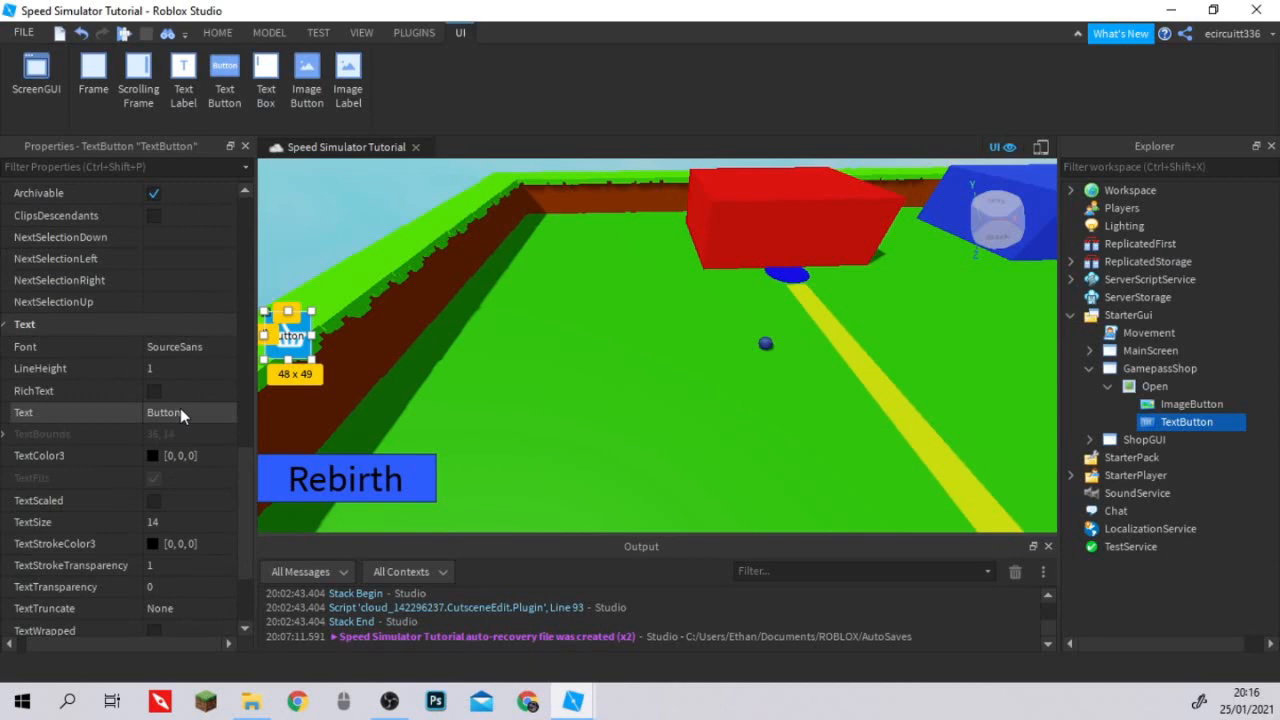
click(180, 412)
key(BackSpace)
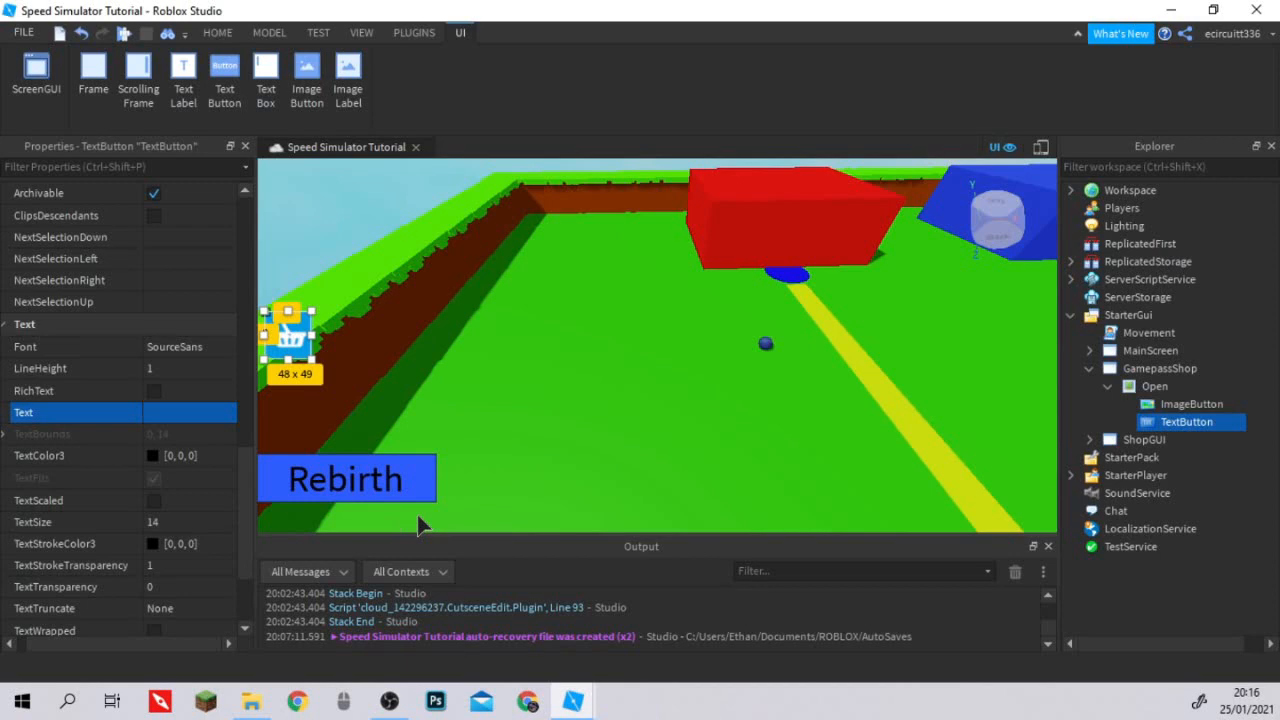
scroll(179, 416, up, 3)
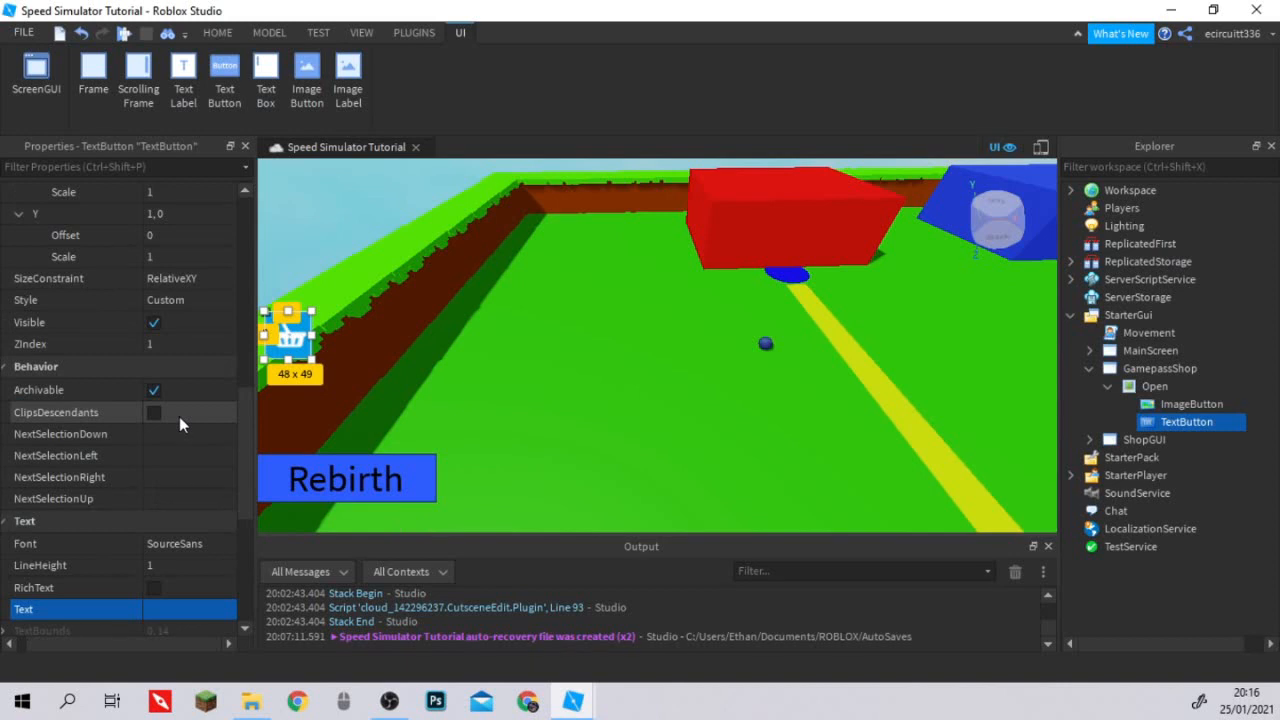
scroll(179, 416, down, 1)
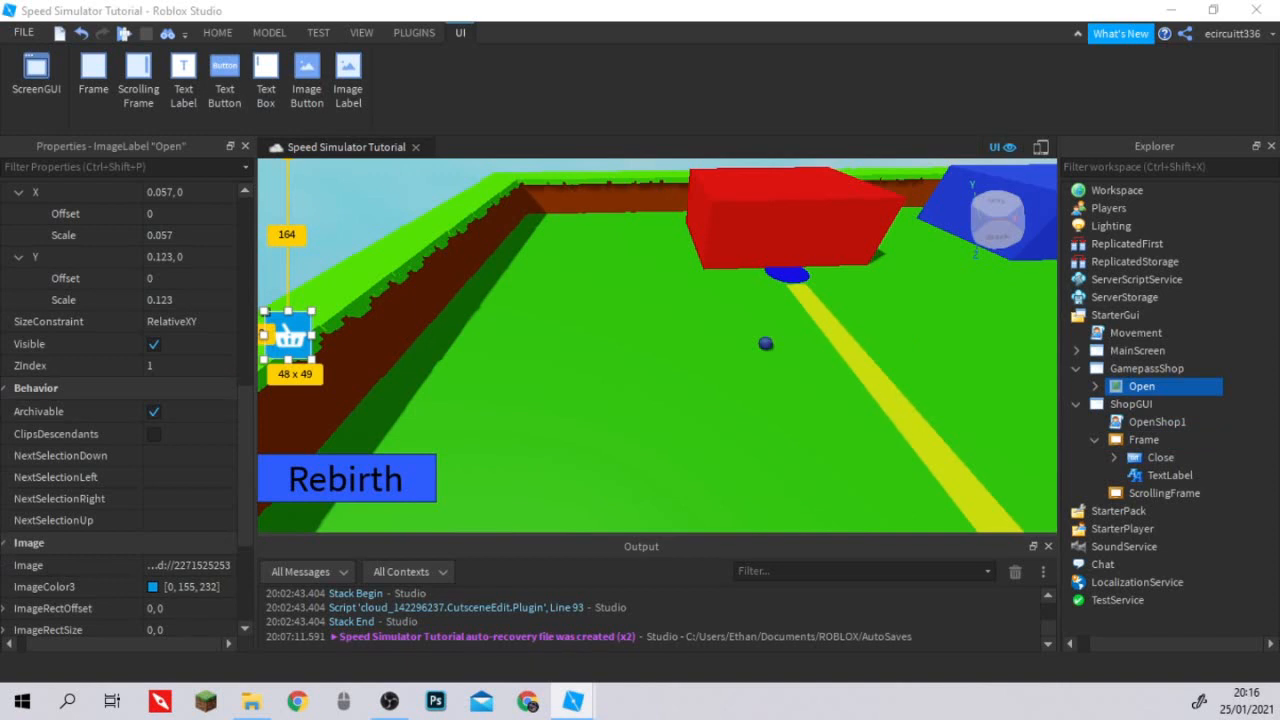
Duplicate the Open label within GamepassShop and rename the copy GShop.
click(1128, 382)
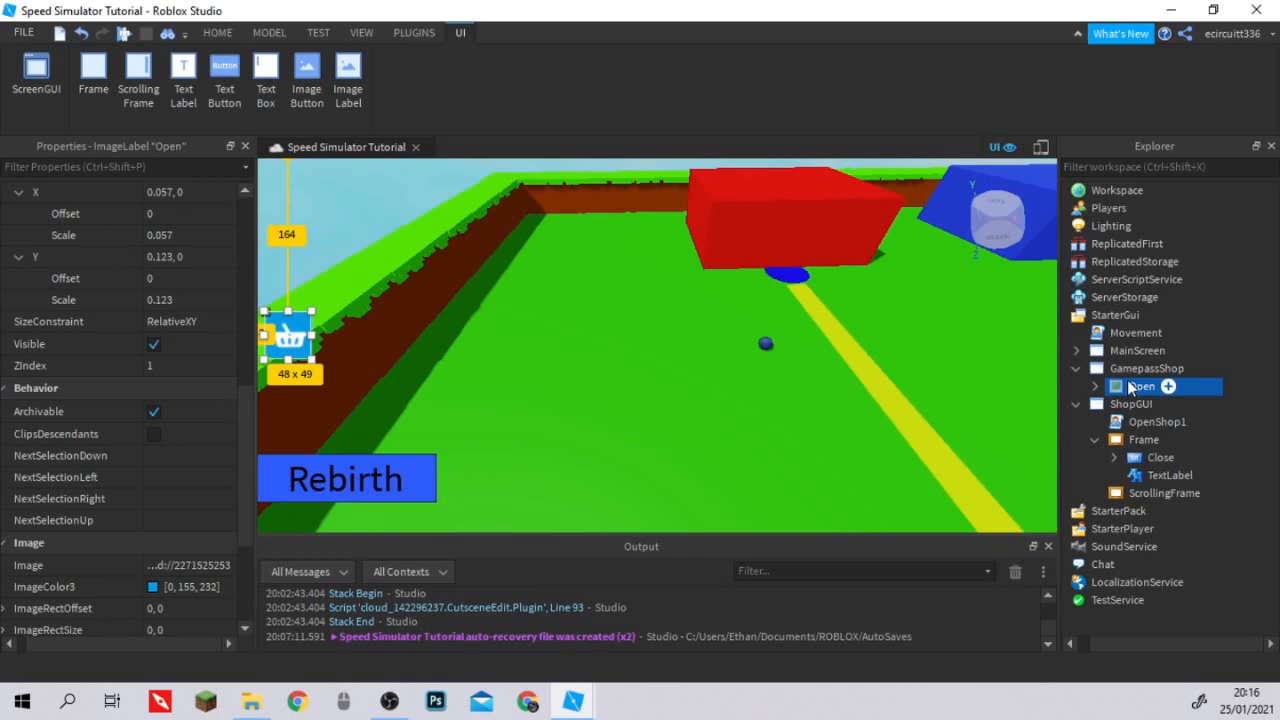
key(ctrl+d)
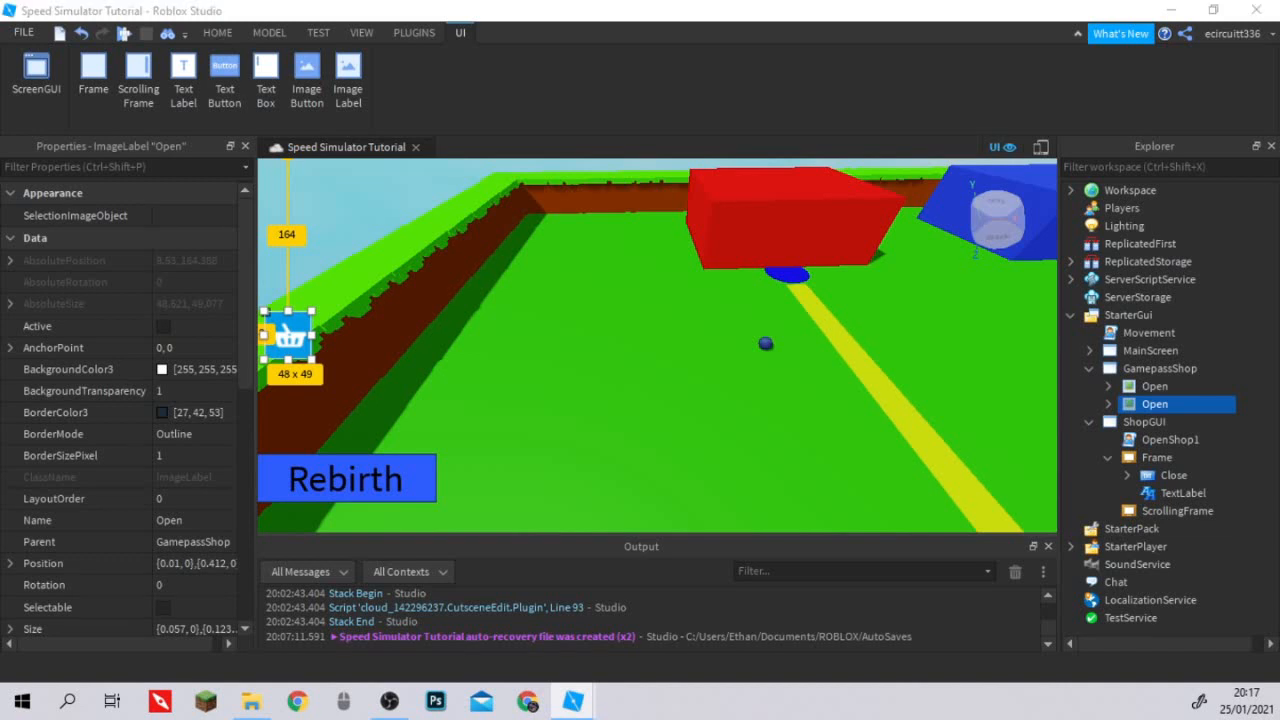
drag(1150, 404, 1128, 392)
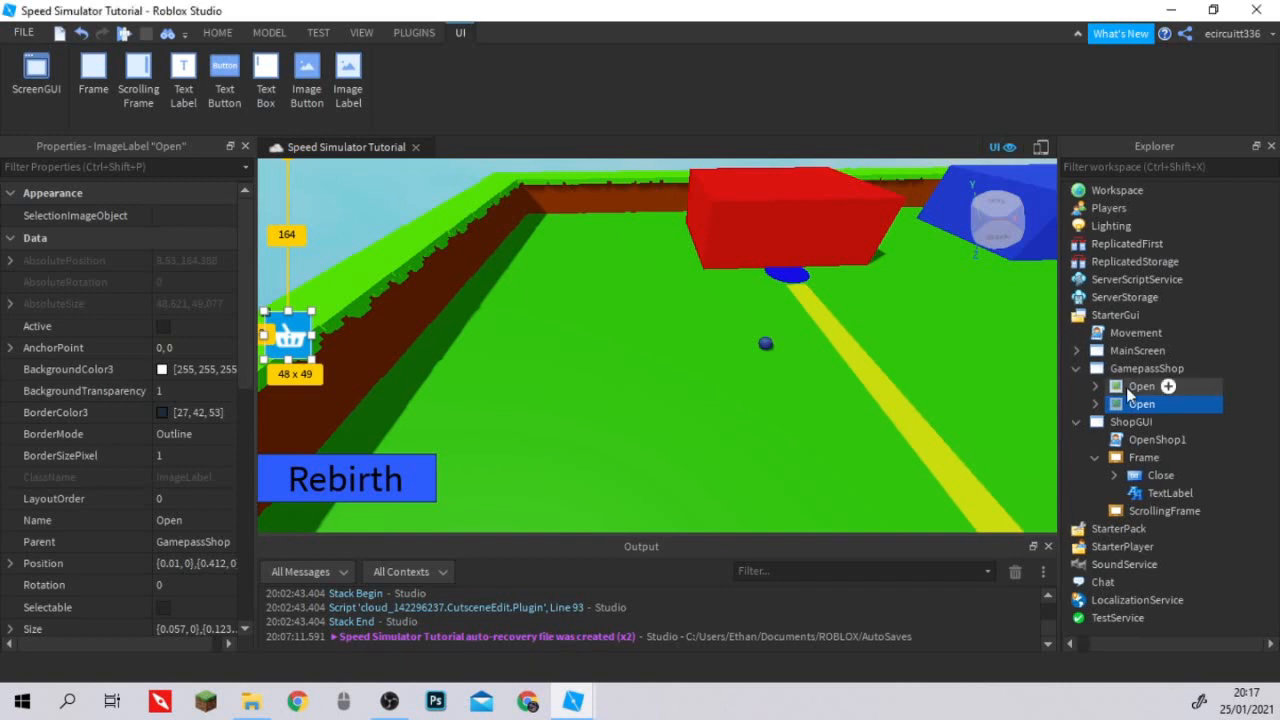
drag(1128, 392, 1263, 412)
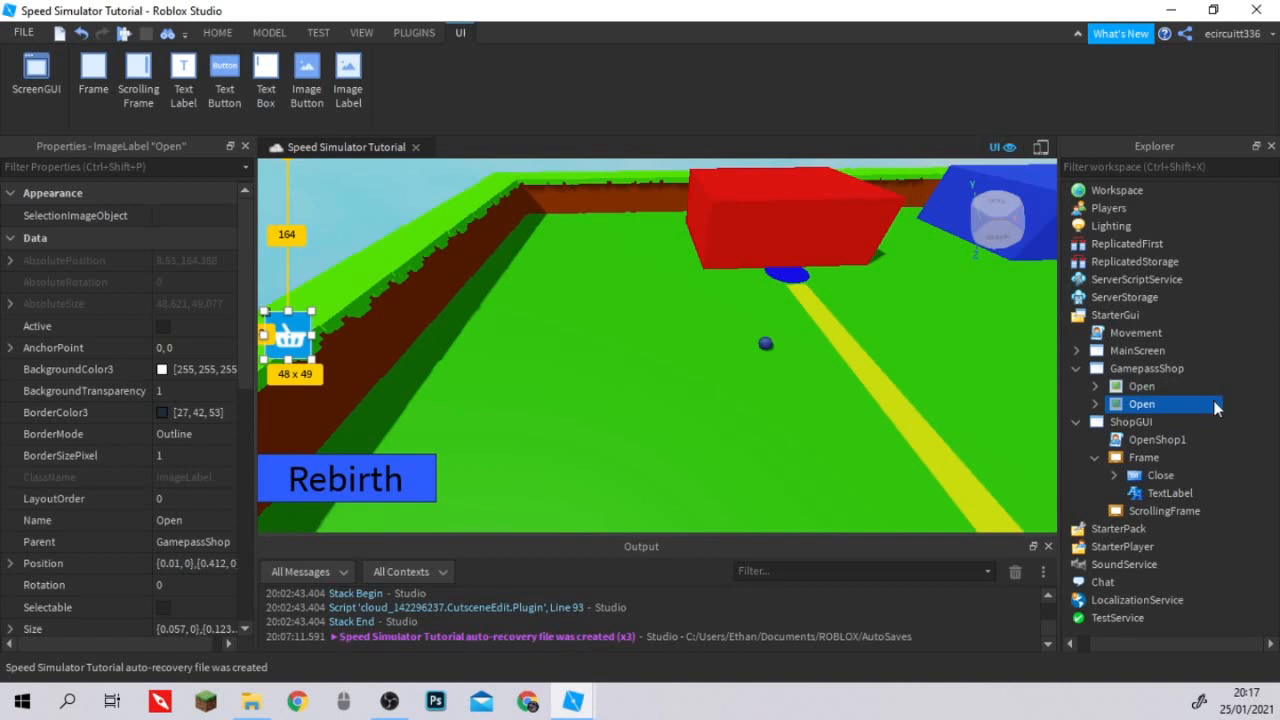
double_click(1216, 408)
text(GShop)
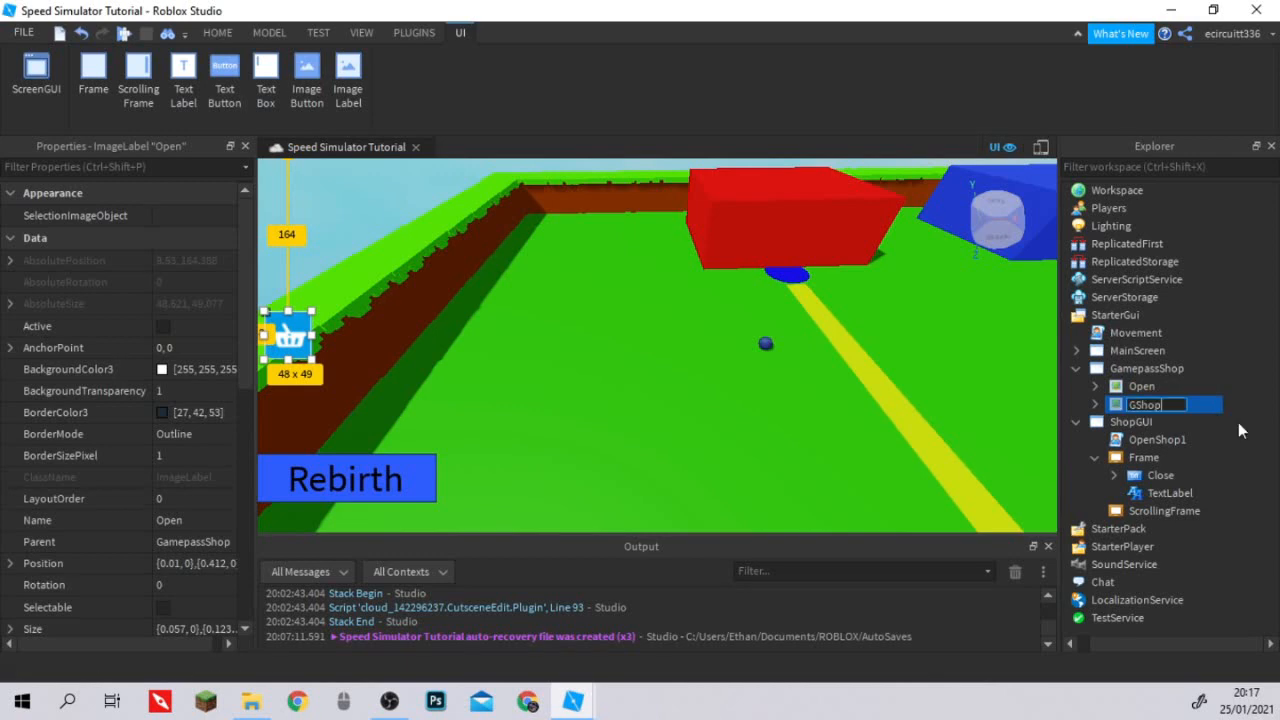
key(Return)
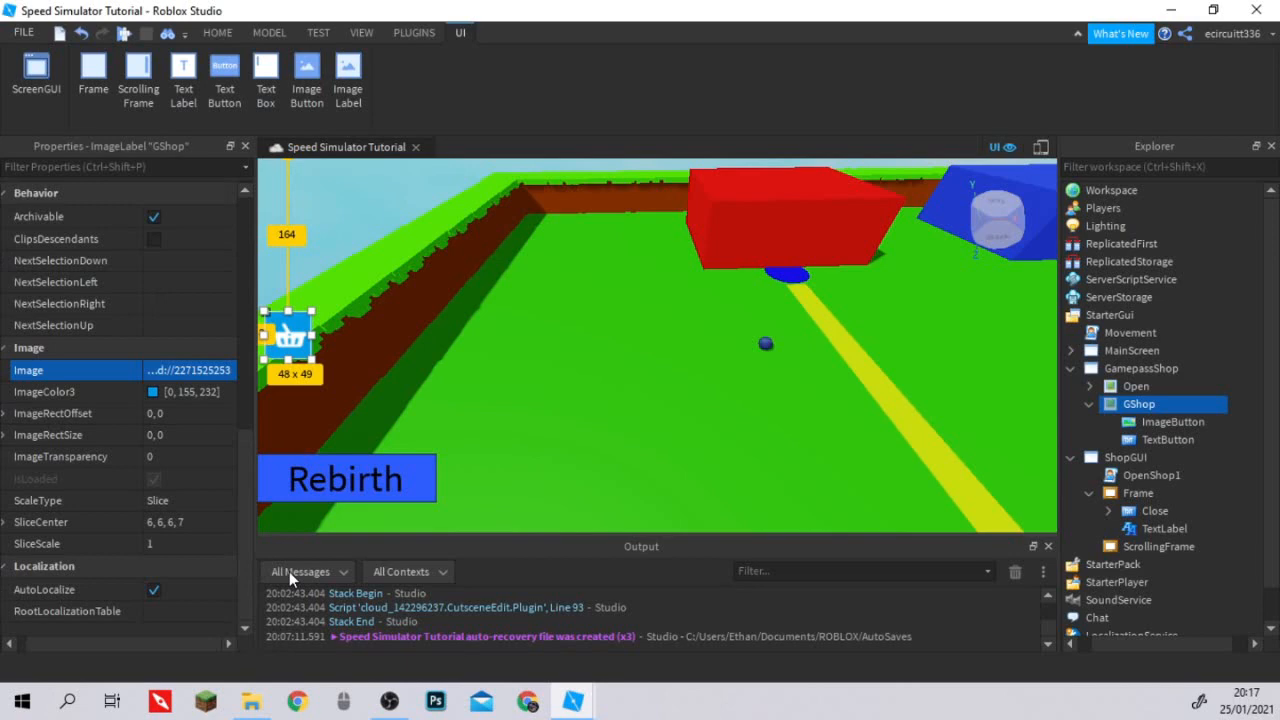
Set the GShop label's Position scale to 0.299 on X and 0.144 on Y.
scroll(114, 458, up, 6)
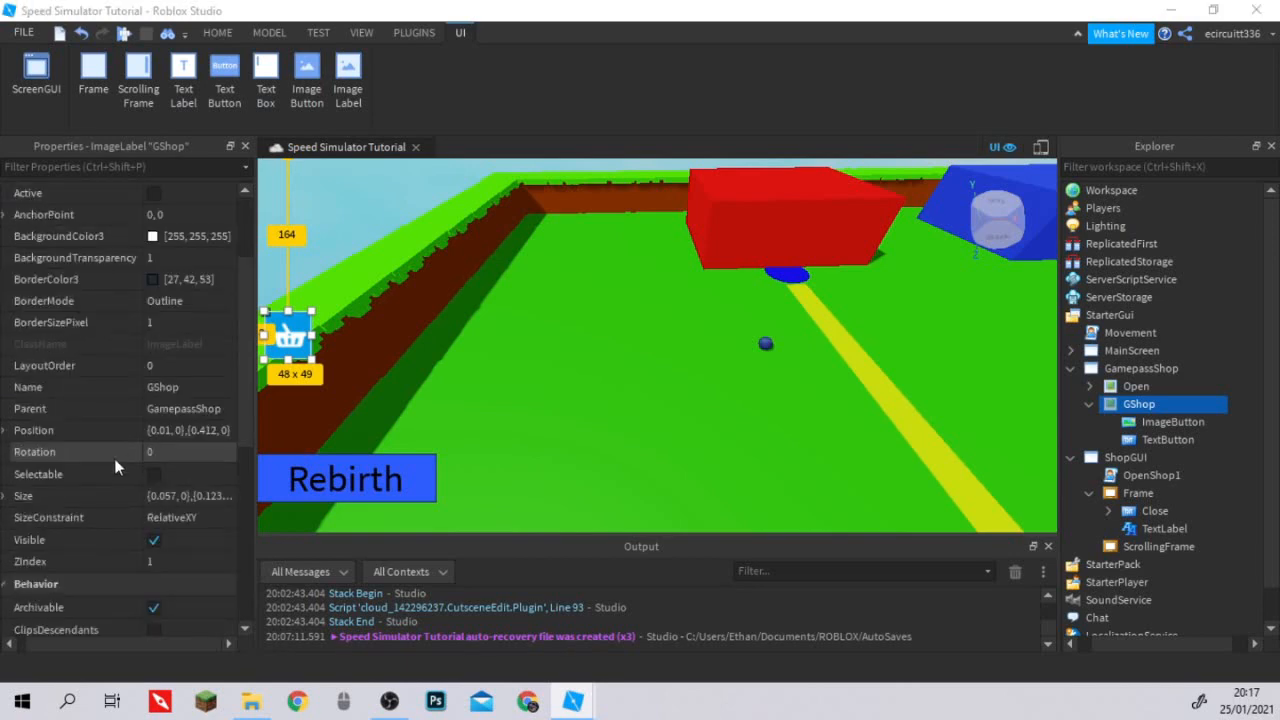
click(7, 430)
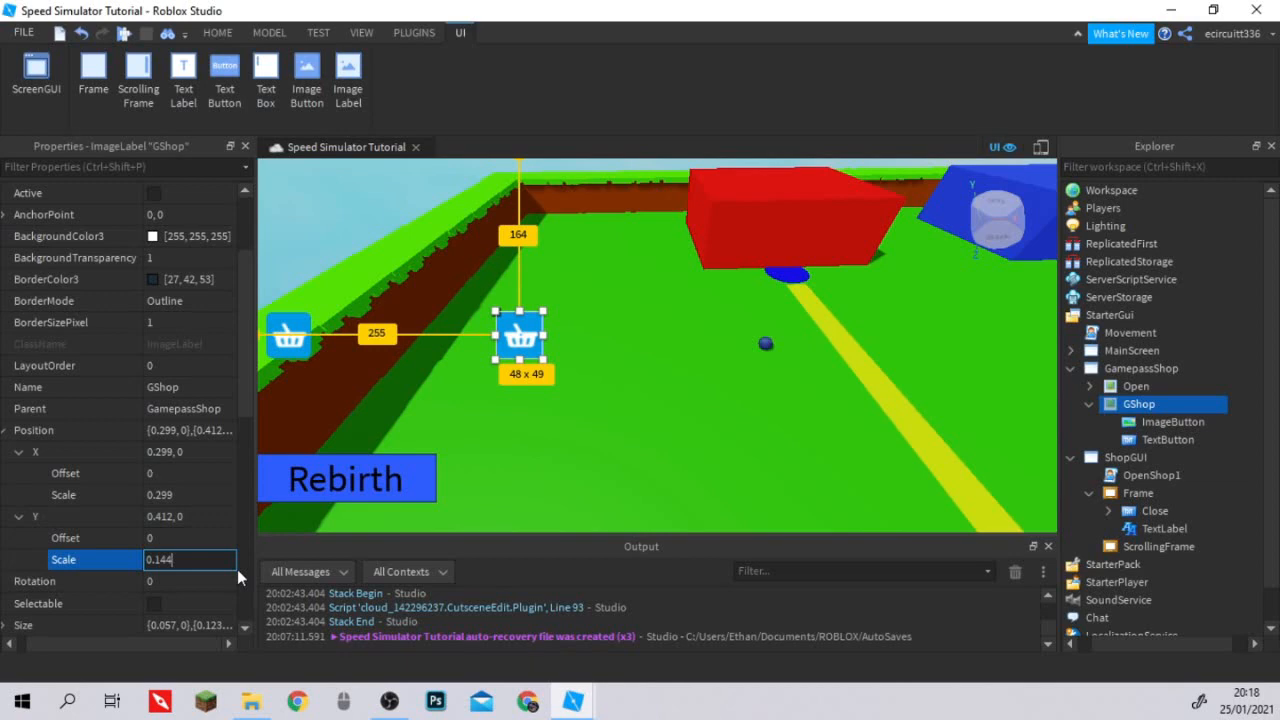
key(Return)
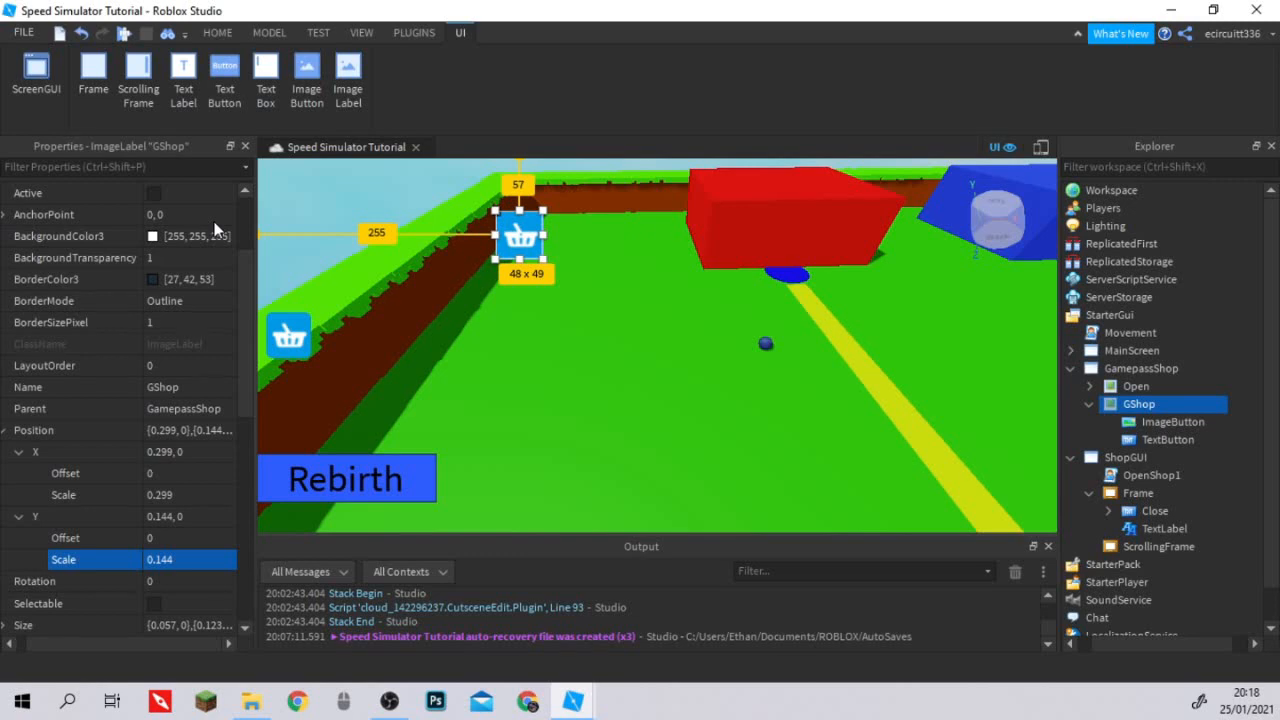
Set the GShop label's Size scale to 0.393 on X and 0.735 on Y.
drag(256, 300, 731, 324)
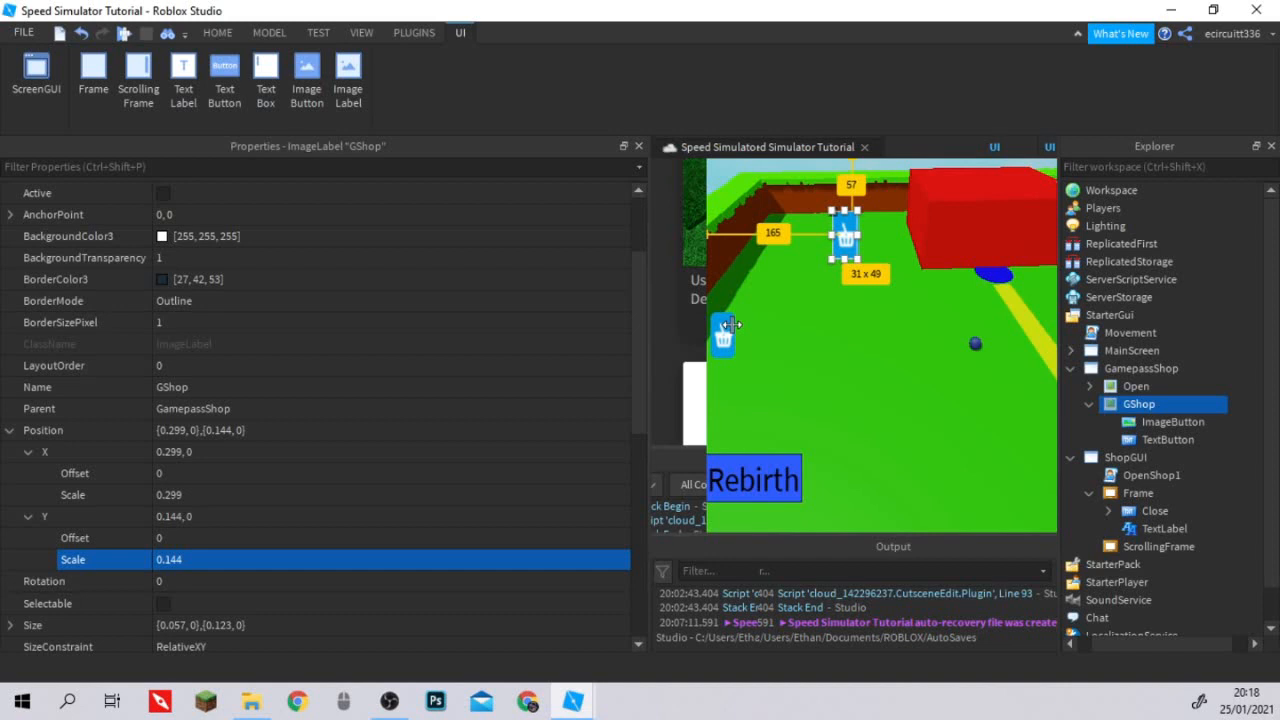
drag(731, 324, 314, 316)
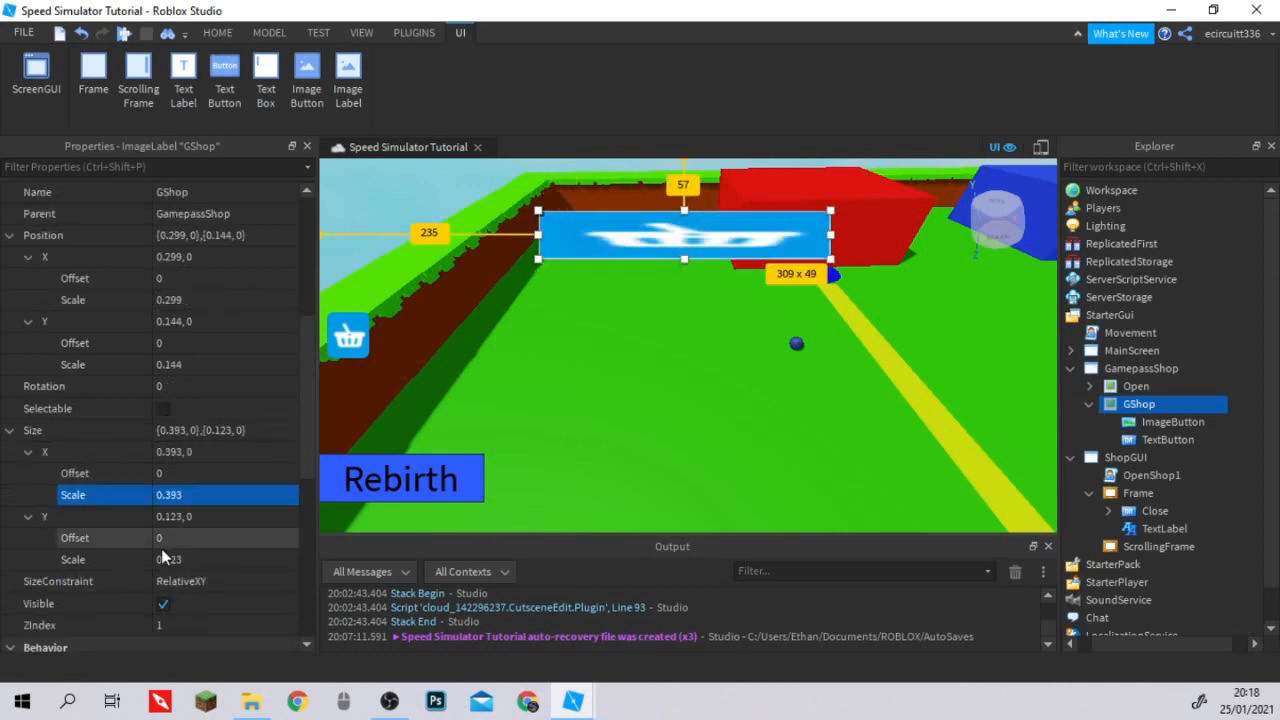
click(163, 559)
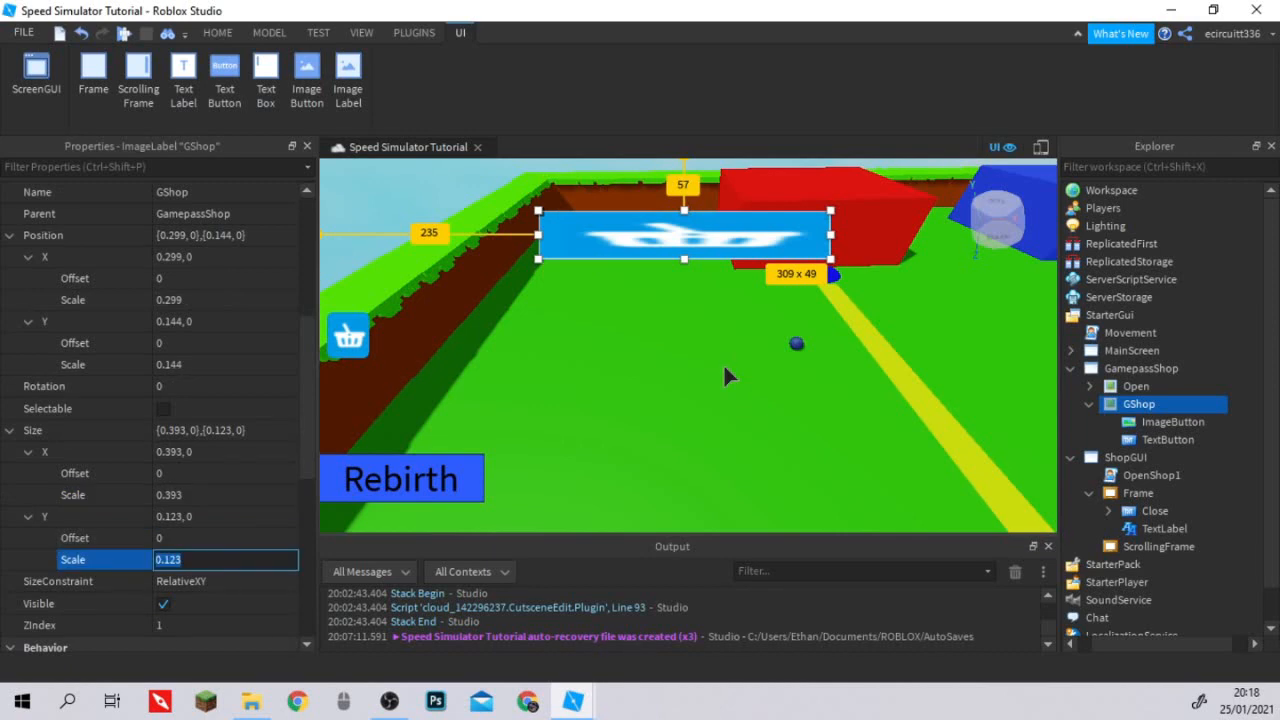
text(0.735)
key(Return)
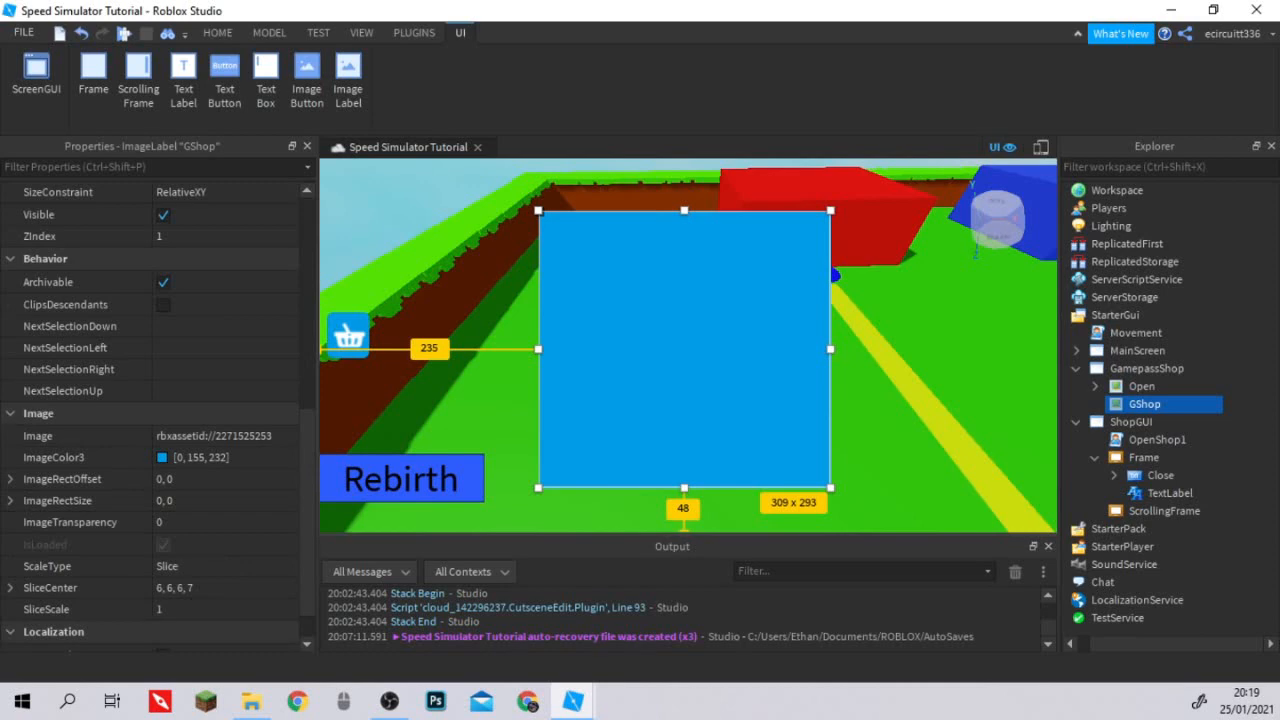
Insert a ScrollingFrame into GShop and set its BackgroundColor3 to 0, 155, 232, checking it against GShop's ImageColor3.
key(Return)
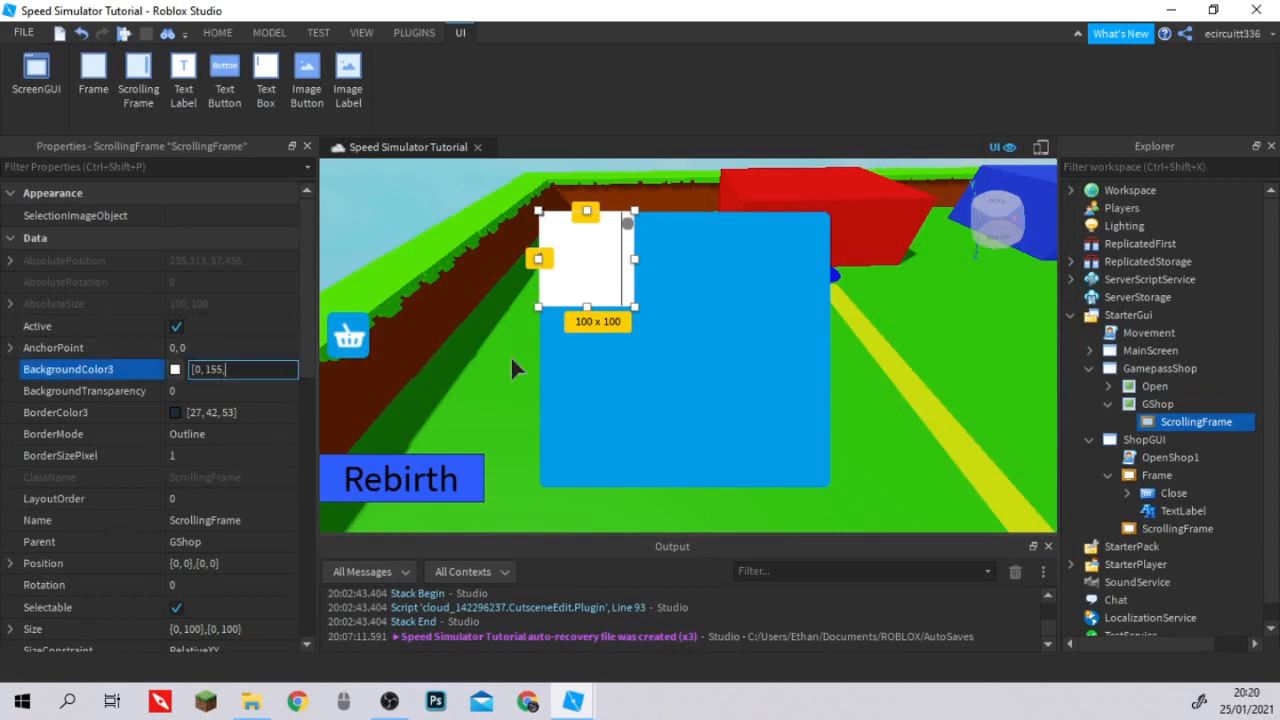
text(232)
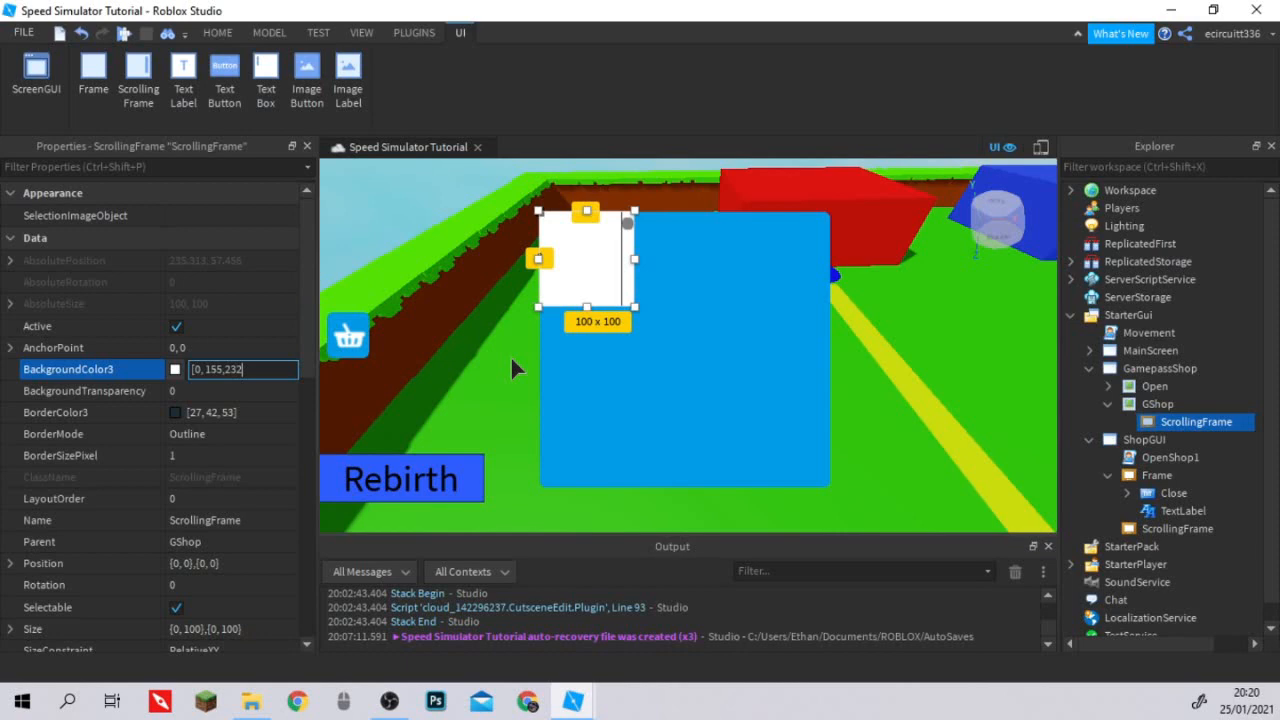
key(Return)
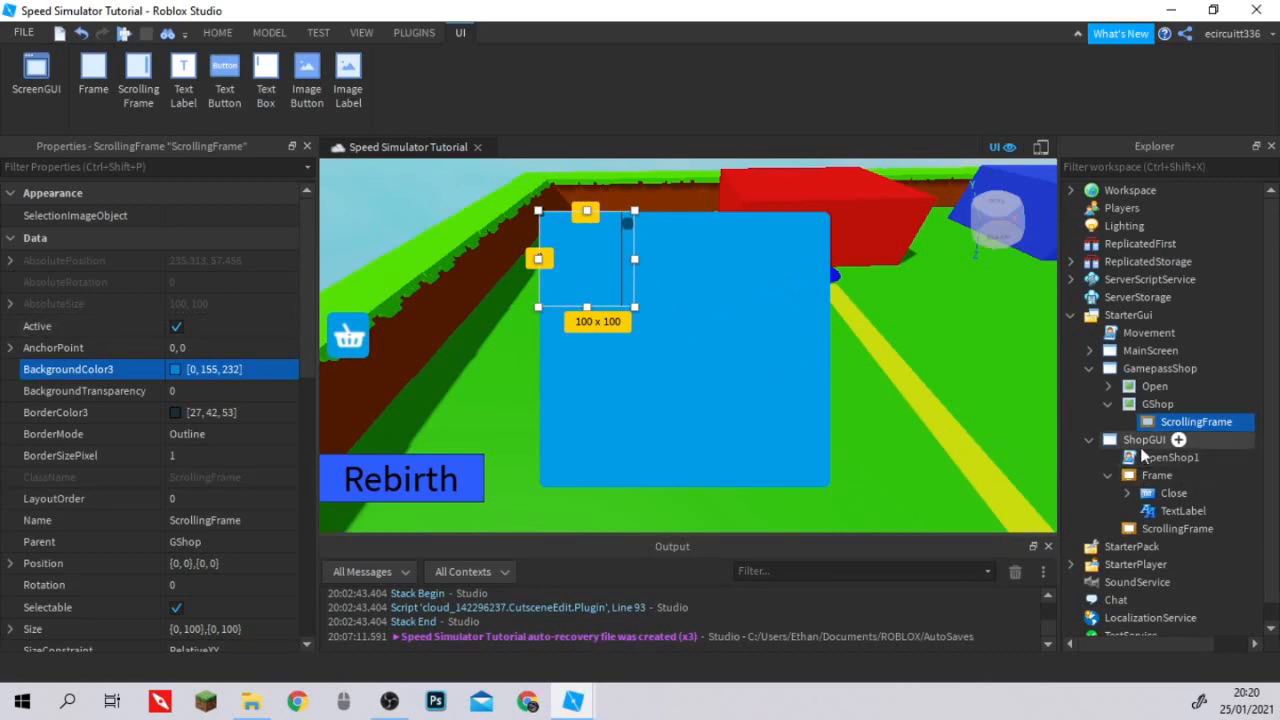
mouse_move(1139, 425)
click(1157, 404)
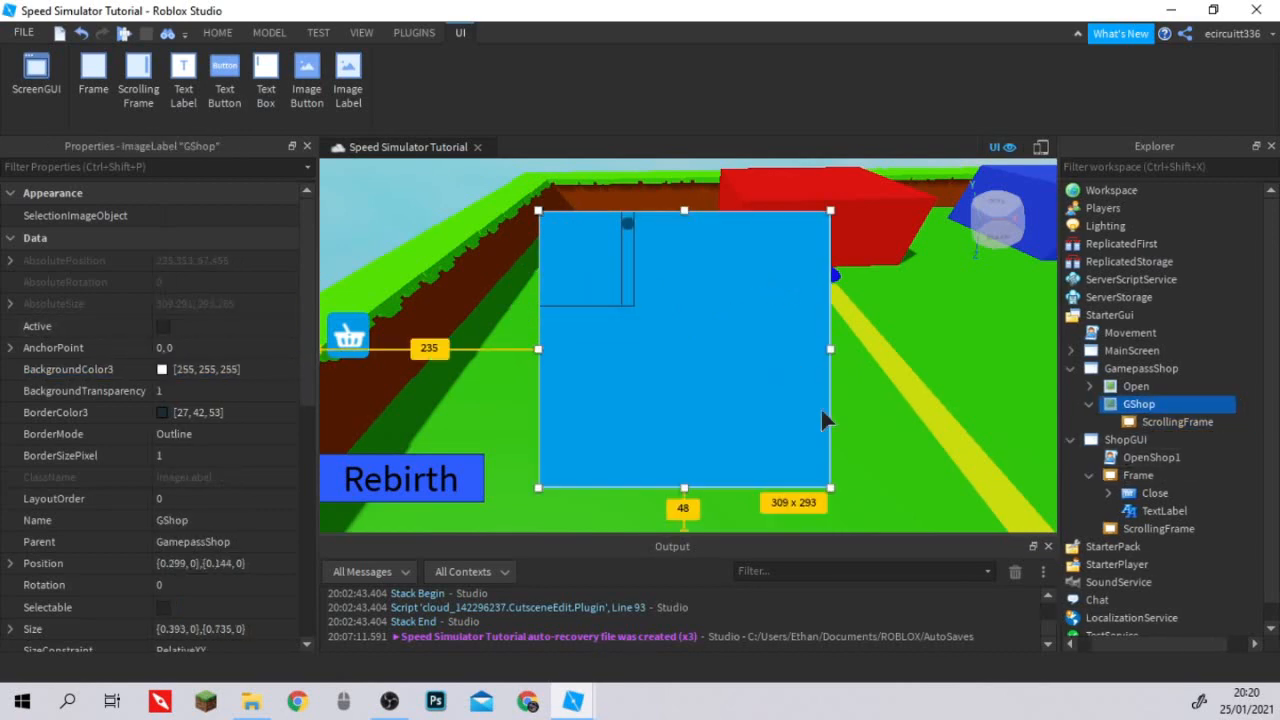
scroll(195, 390, down, 6)
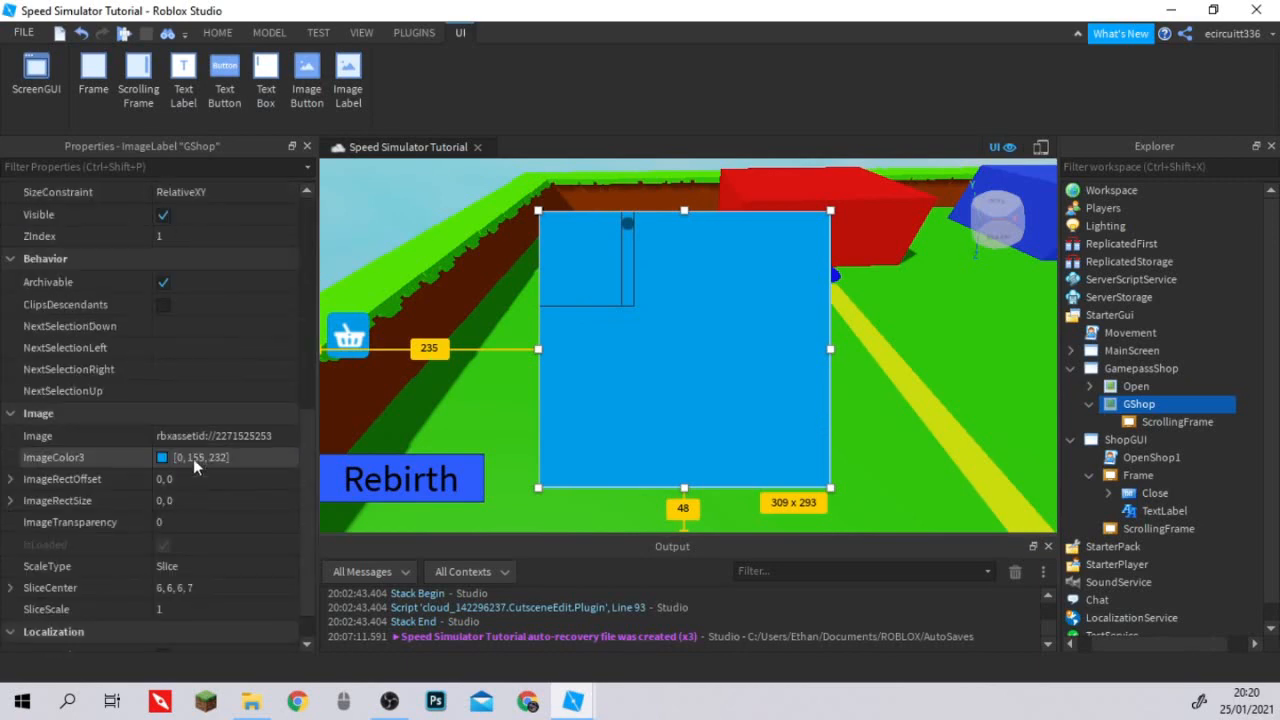
key(Down)
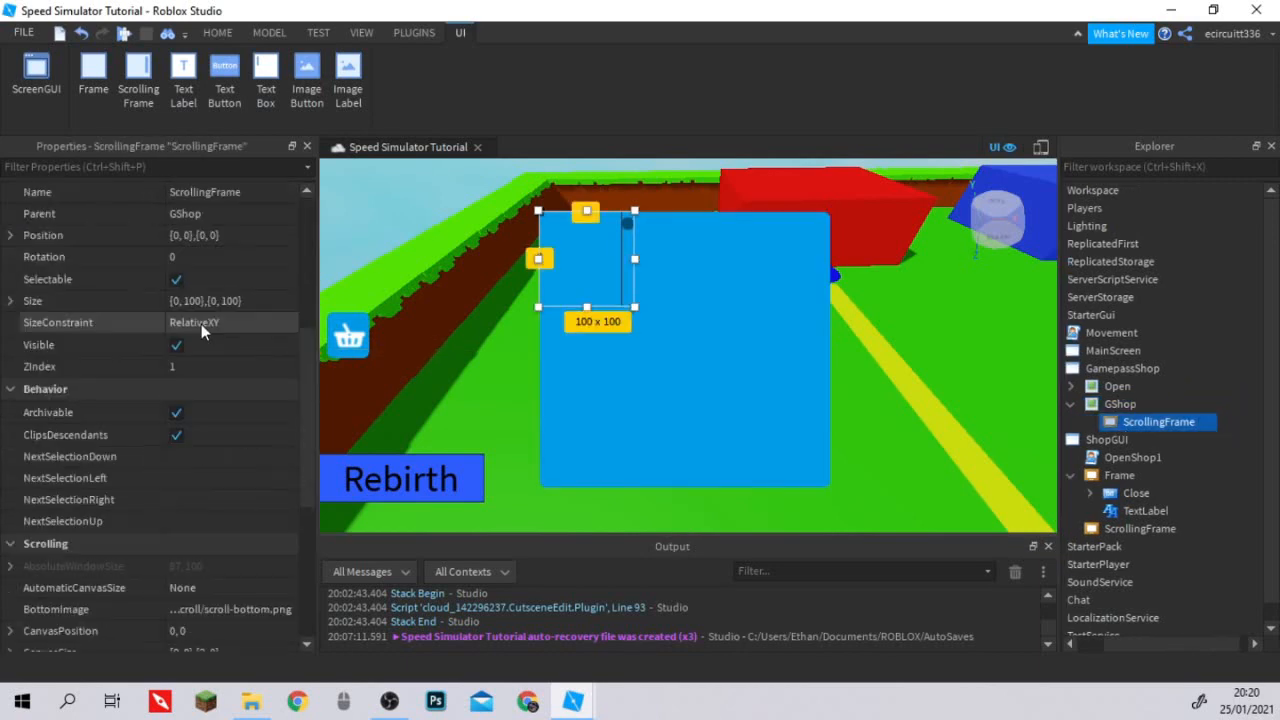
Set the X Size of the ScrollingFrame inside GShop to scale 1 and offset 0.
scroll(209, 321, up, 3)
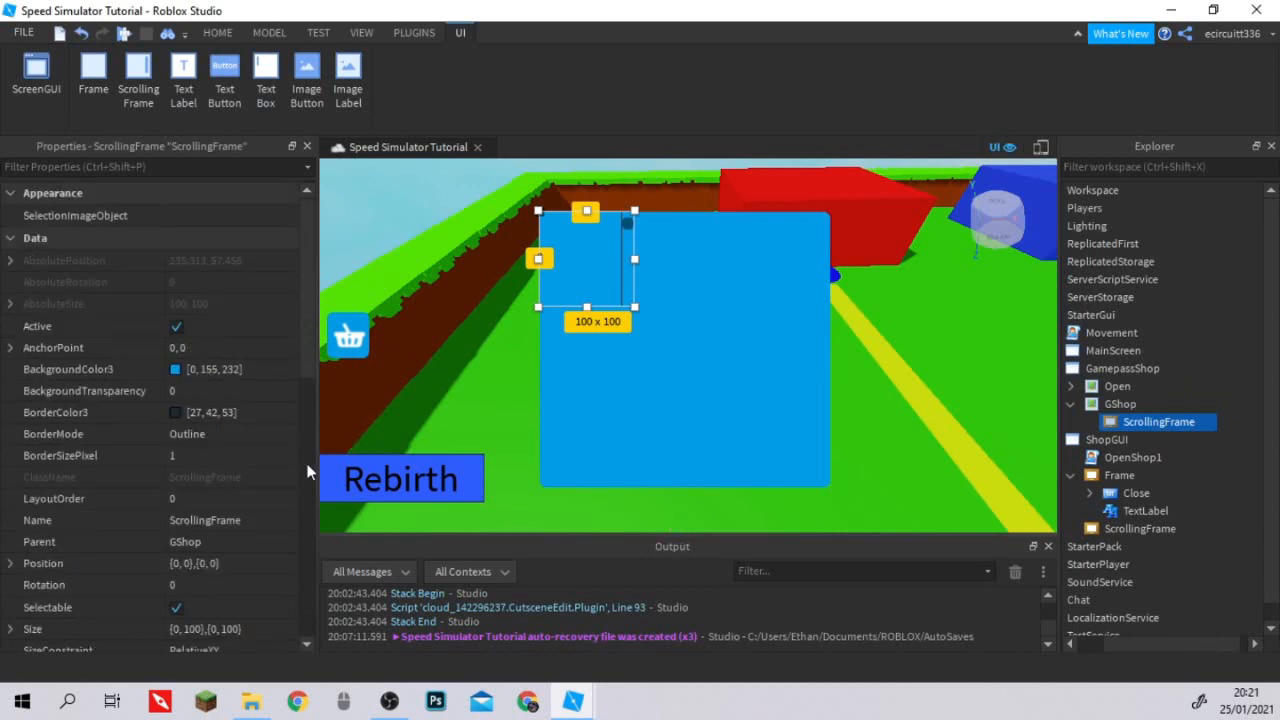
click(200, 563)
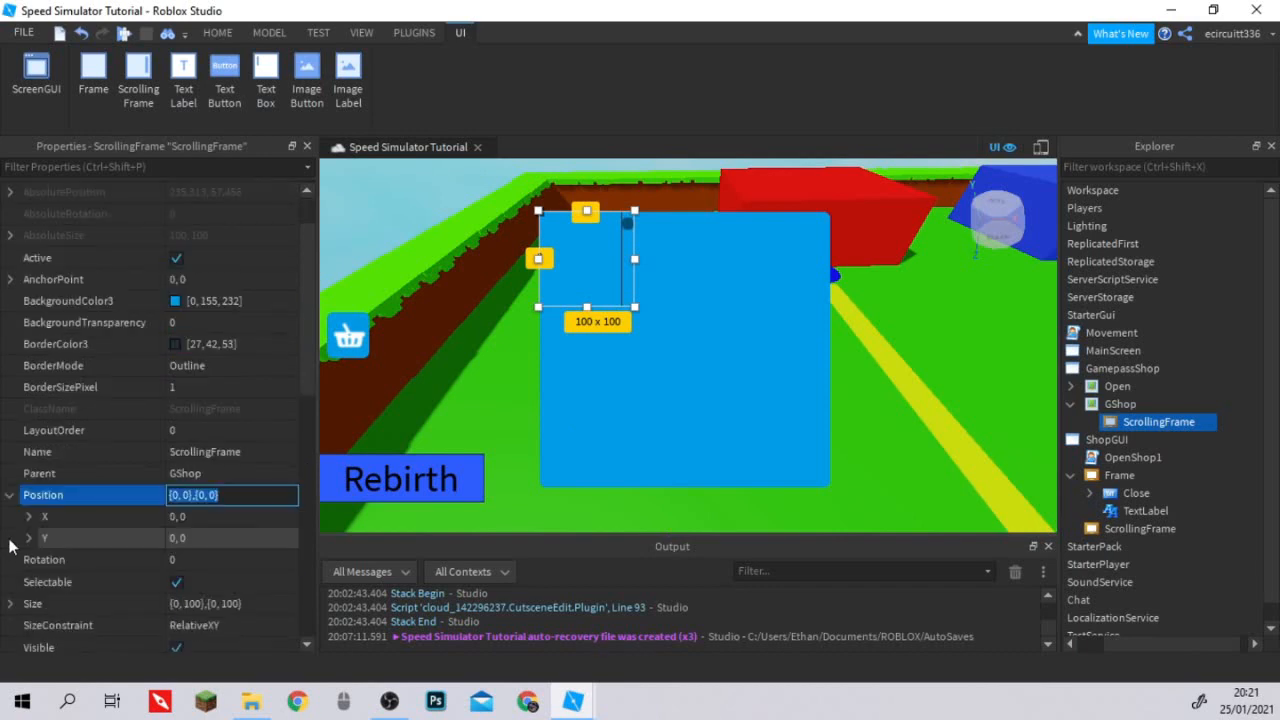
scroll(74, 545, down, 1)
click(74, 545)
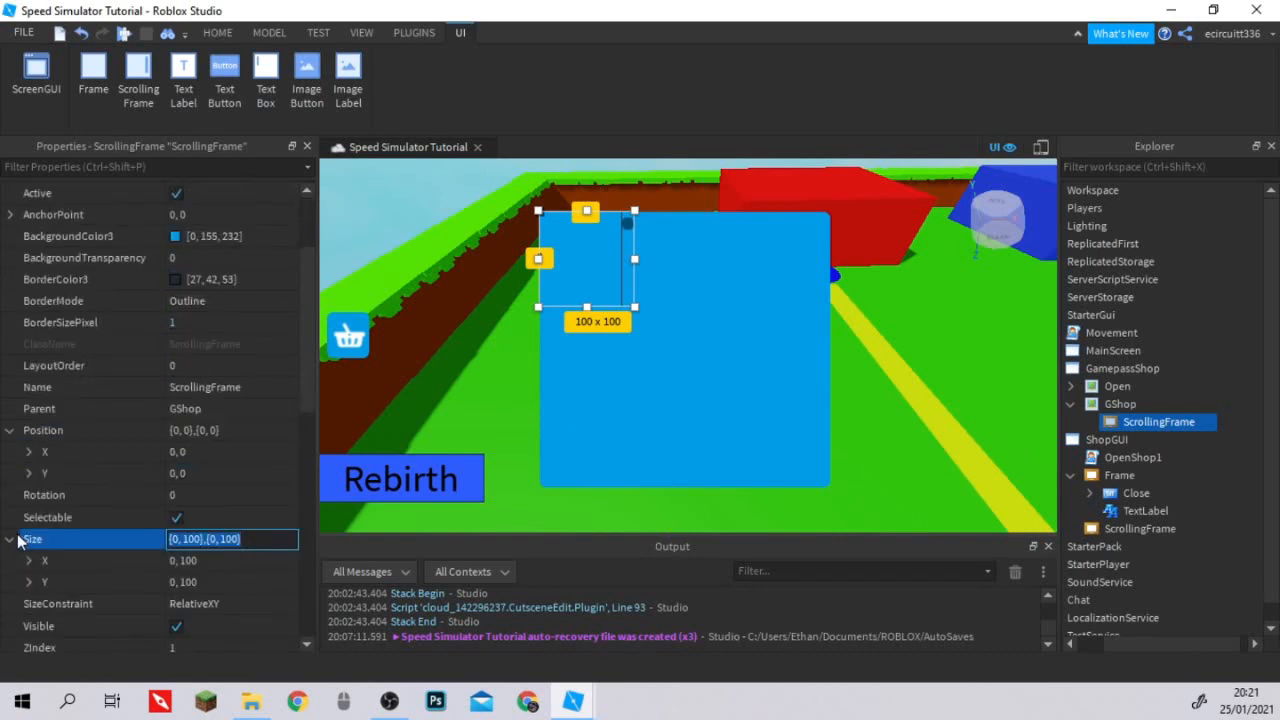
scroll(32, 538, down, 1)
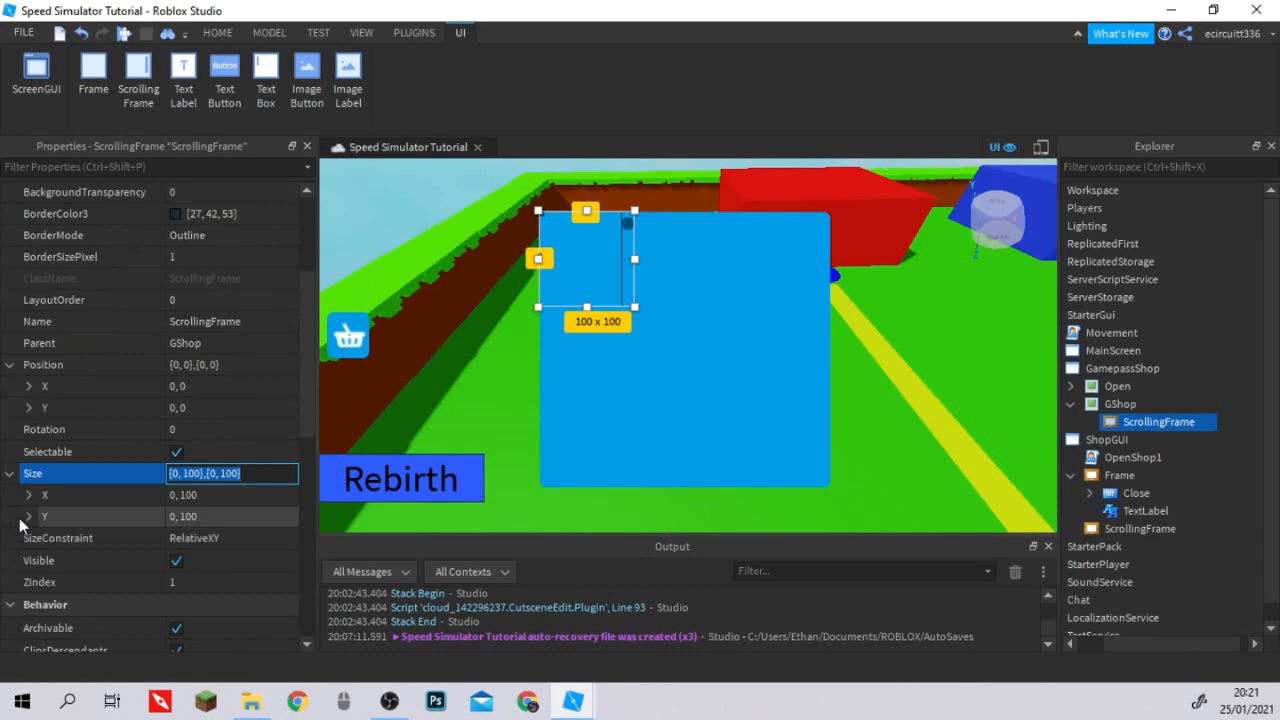
click(28, 517)
click(28, 495)
scroll(234, 360, down, 2)
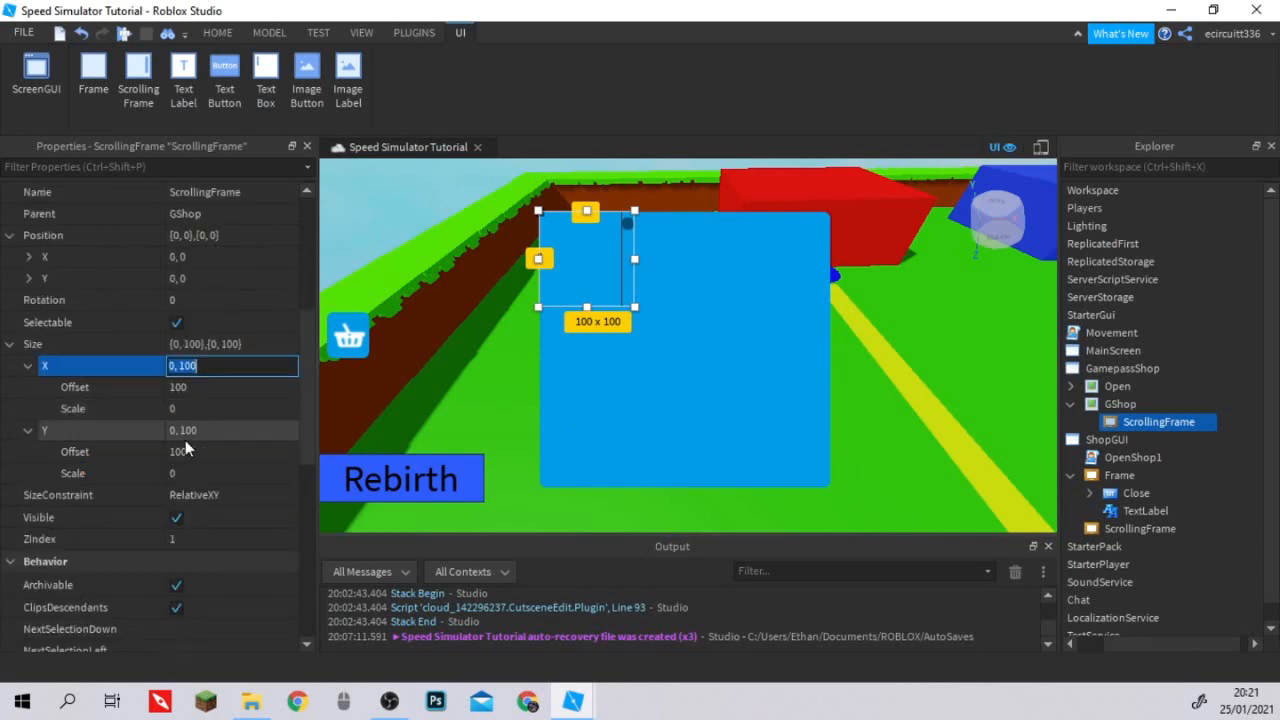
text(1)
click(223, 385)
text(0)
key(Return)
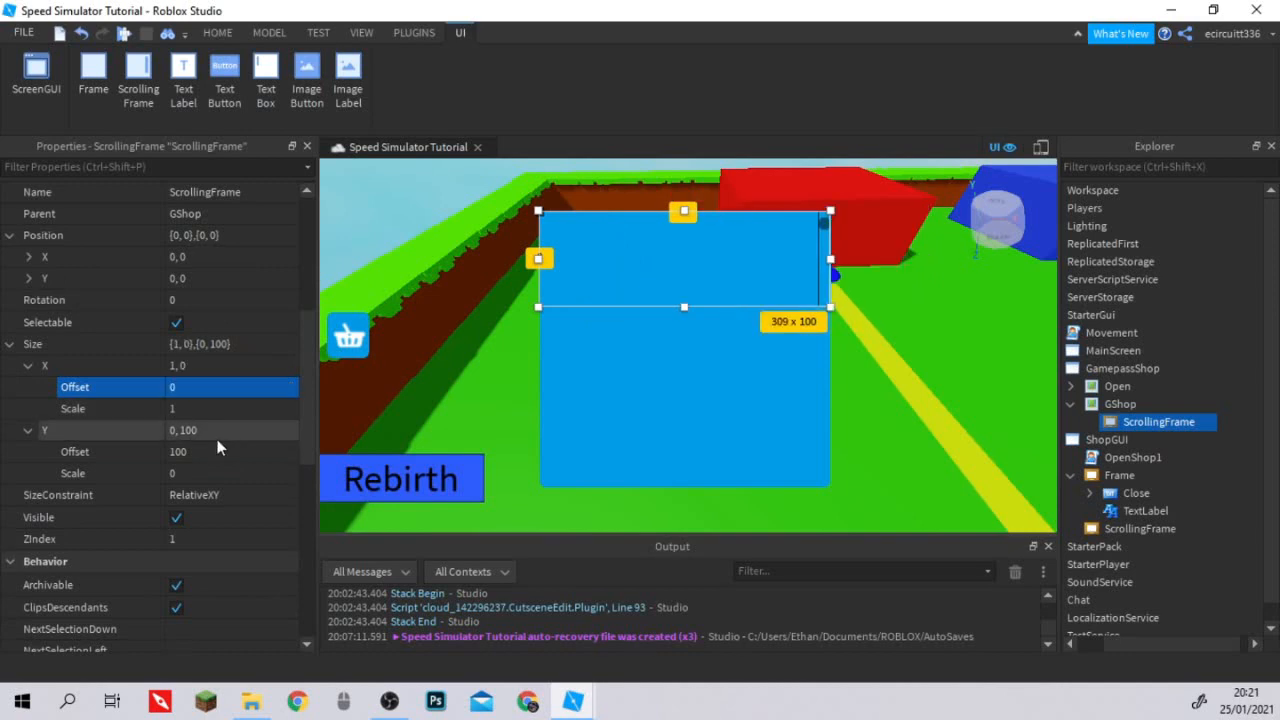
Set the Y Size of the ScrollingFrame inside GShop to offset 0 and scale 1.
click(215, 451)
text(0)
key(Return)
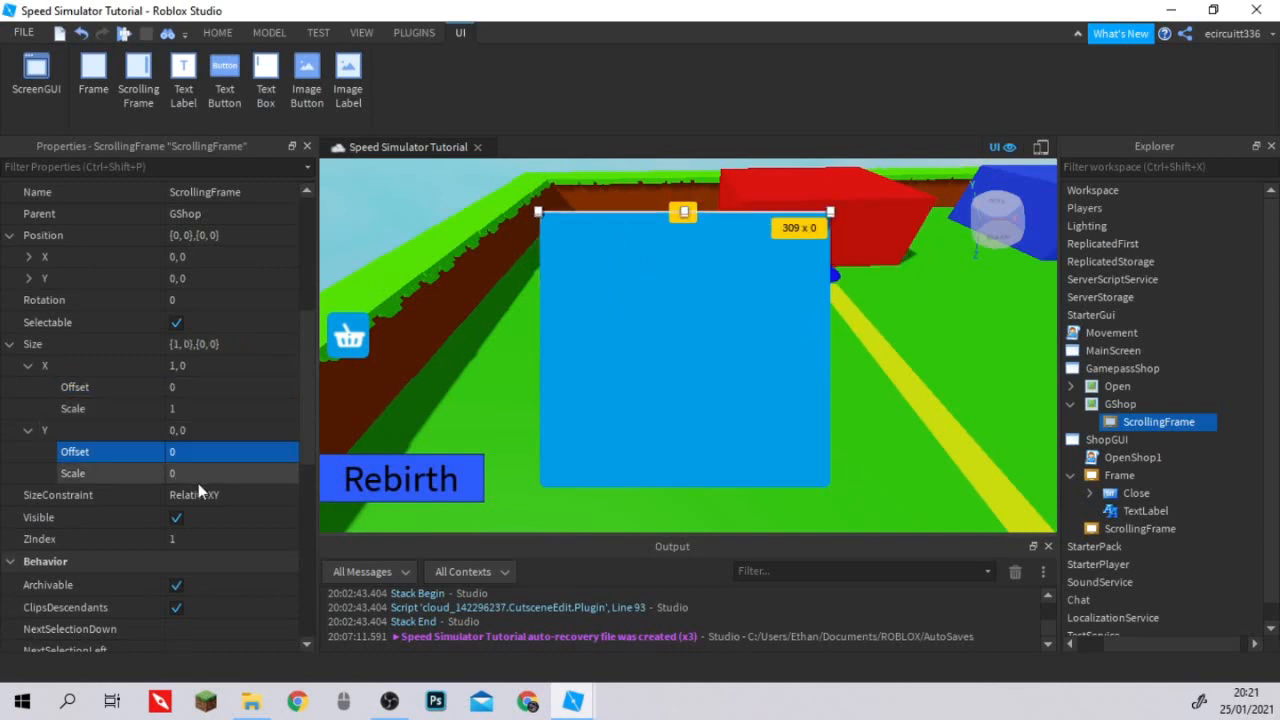
click(201, 473)
text(1)
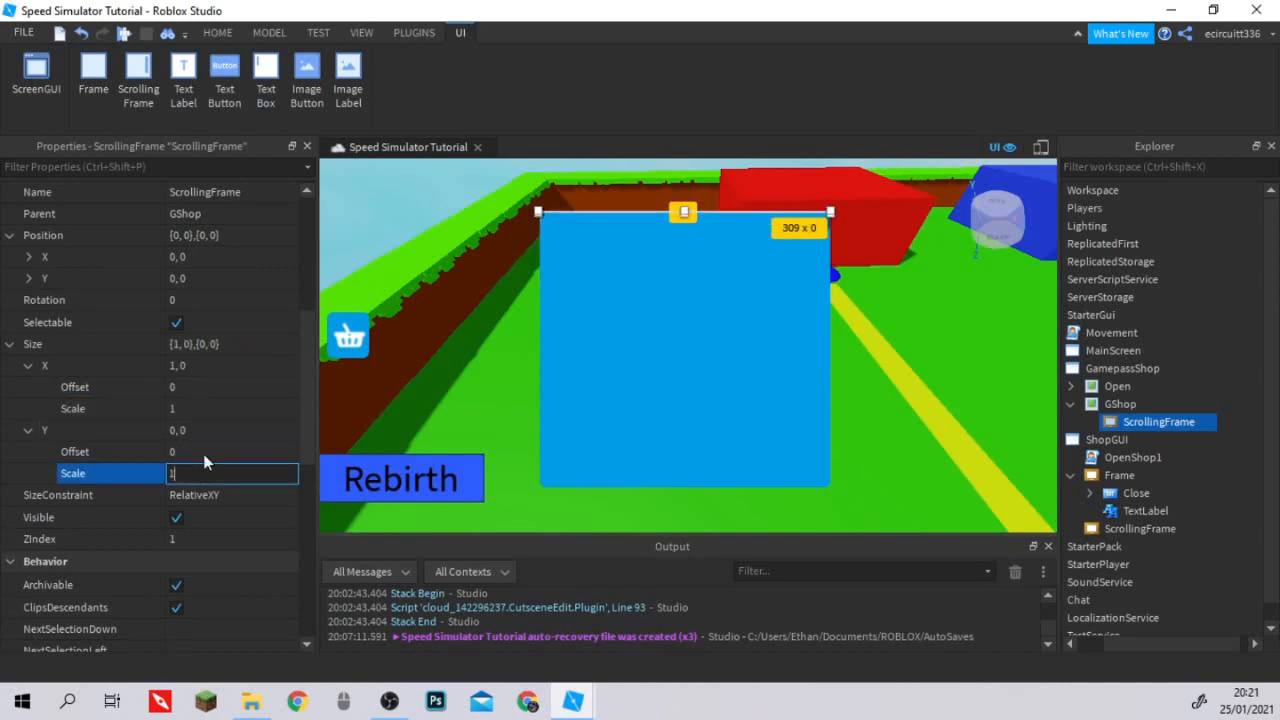
key(Return)
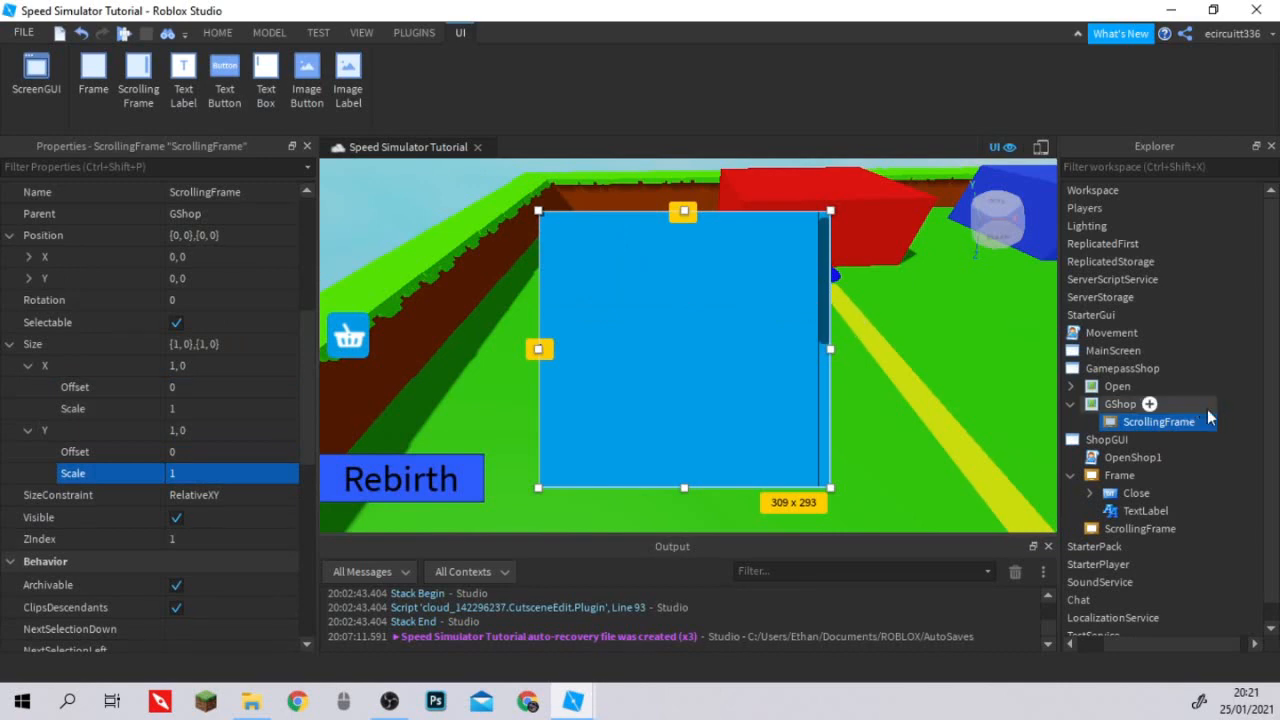
Reduce the ScrollingFrame's Y Size scale to 0.882.
text(0.)
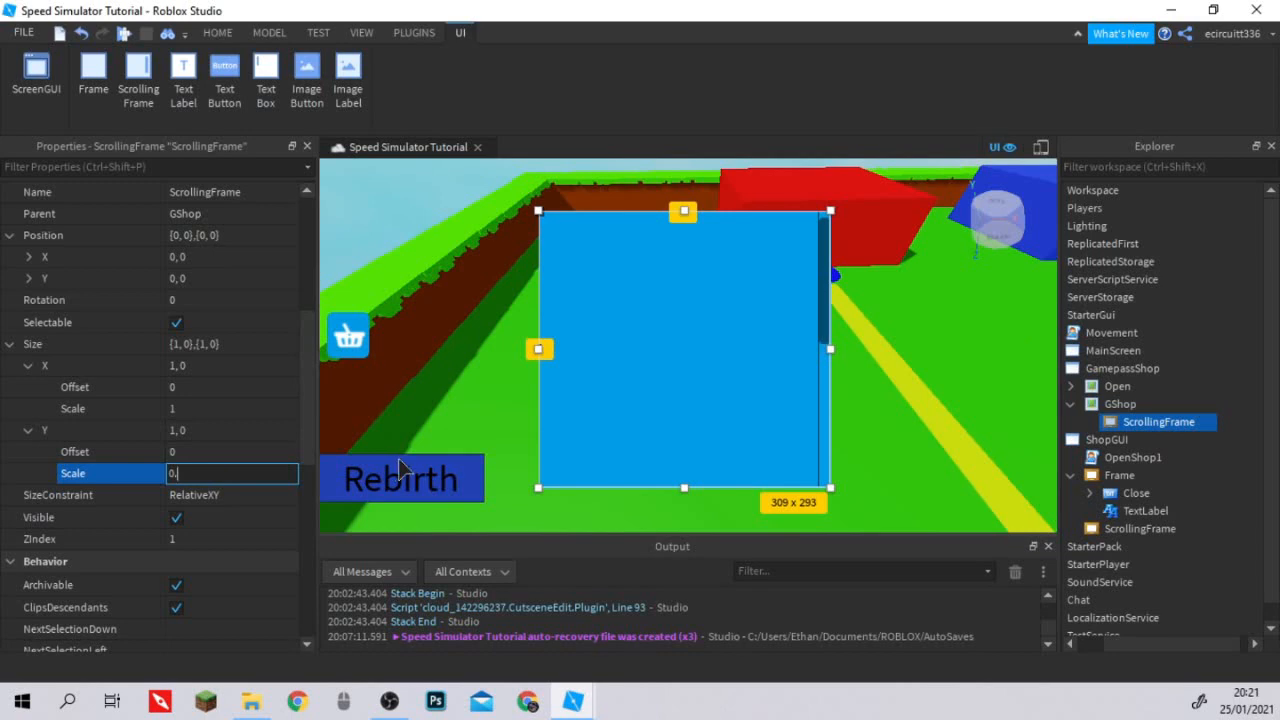
text(882)
key(Return)
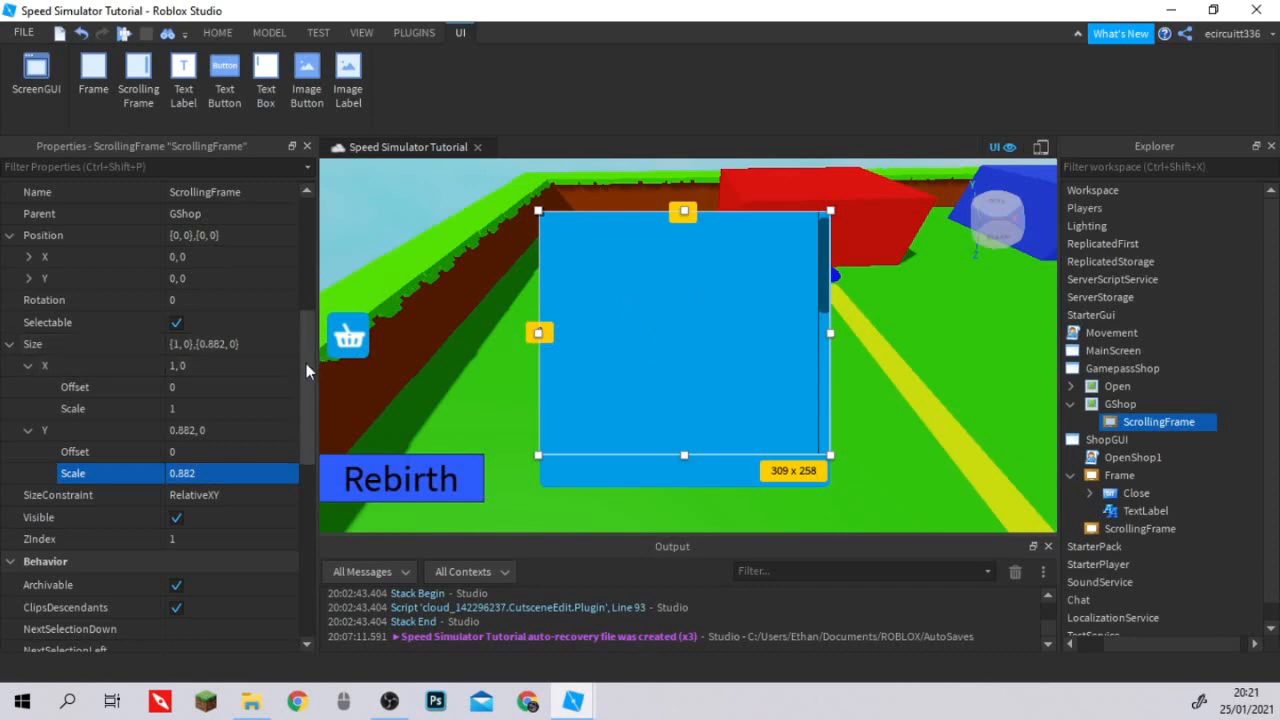
Set the Y Position scale of the ScrollingFrame inside GShop to 0.118.
scroll(306, 363, up, 3)
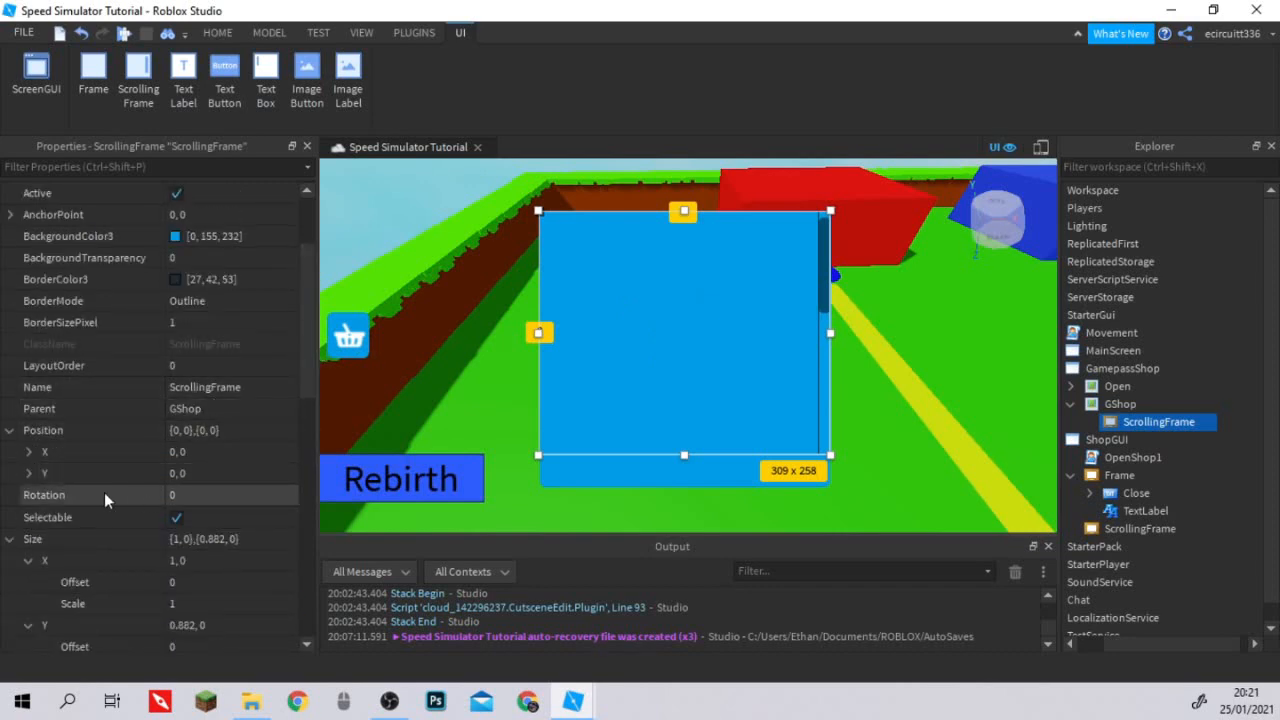
click(28, 476)
click(196, 516)
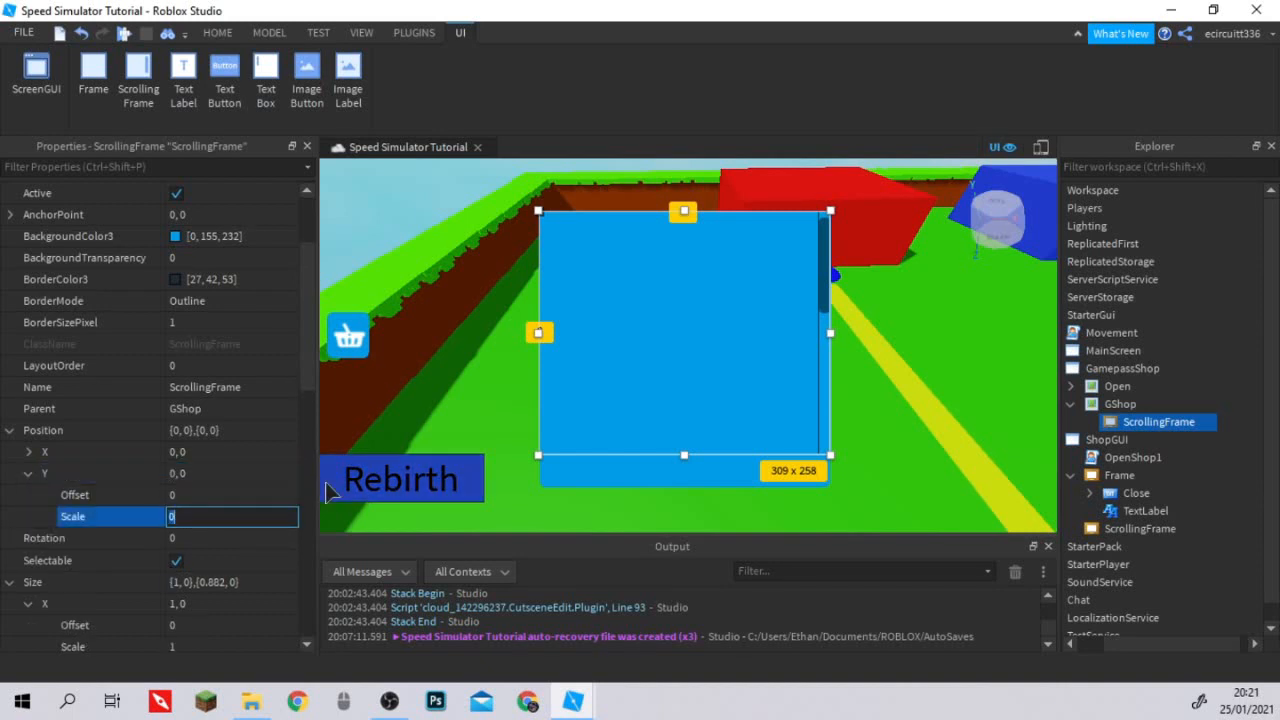
text(0.118)
key(Return)
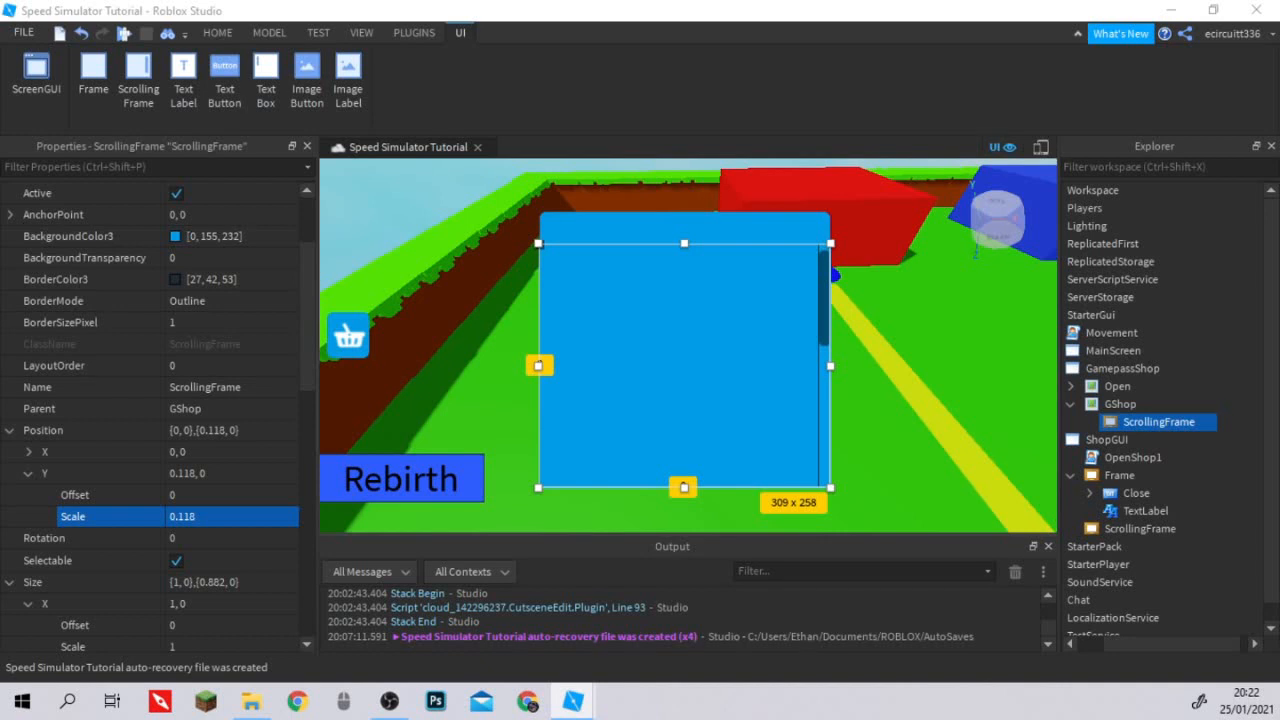
Insert a Frame into GShop's ScrollingFrame and name it 2X Speed.
click(1206, 422)
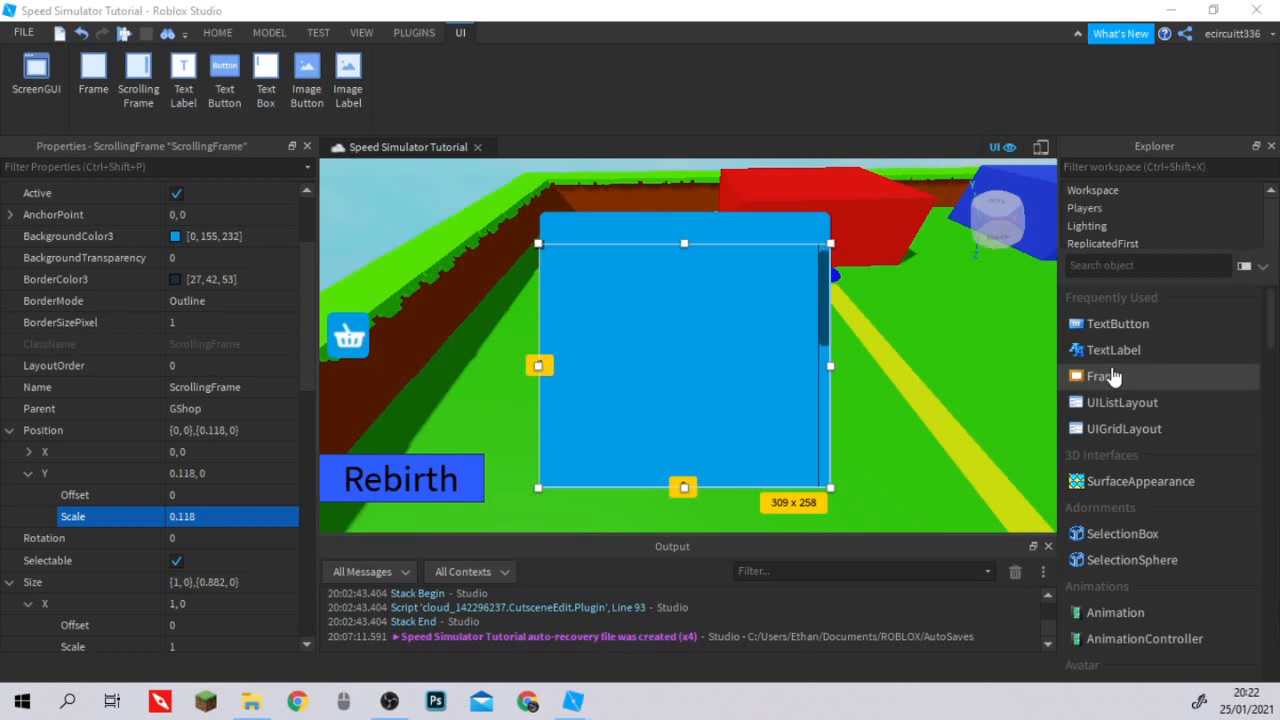
click(1108, 376)
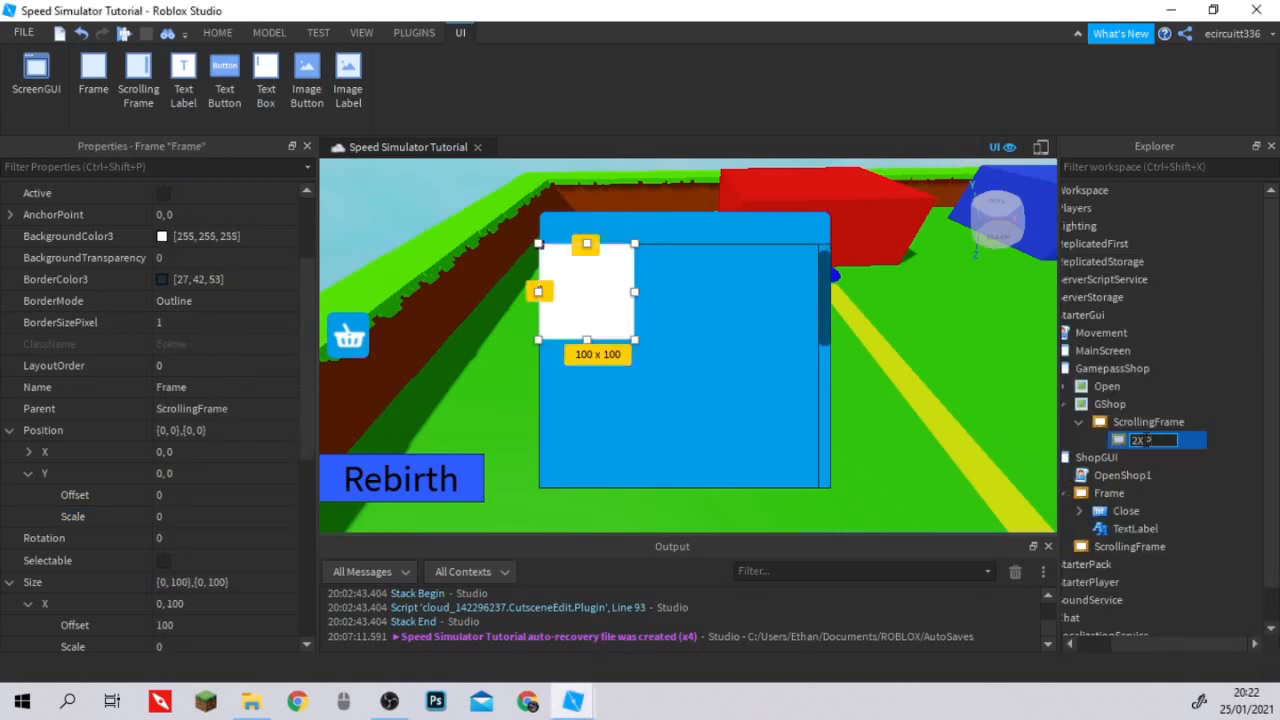
text(2X Speed)
key(Return)
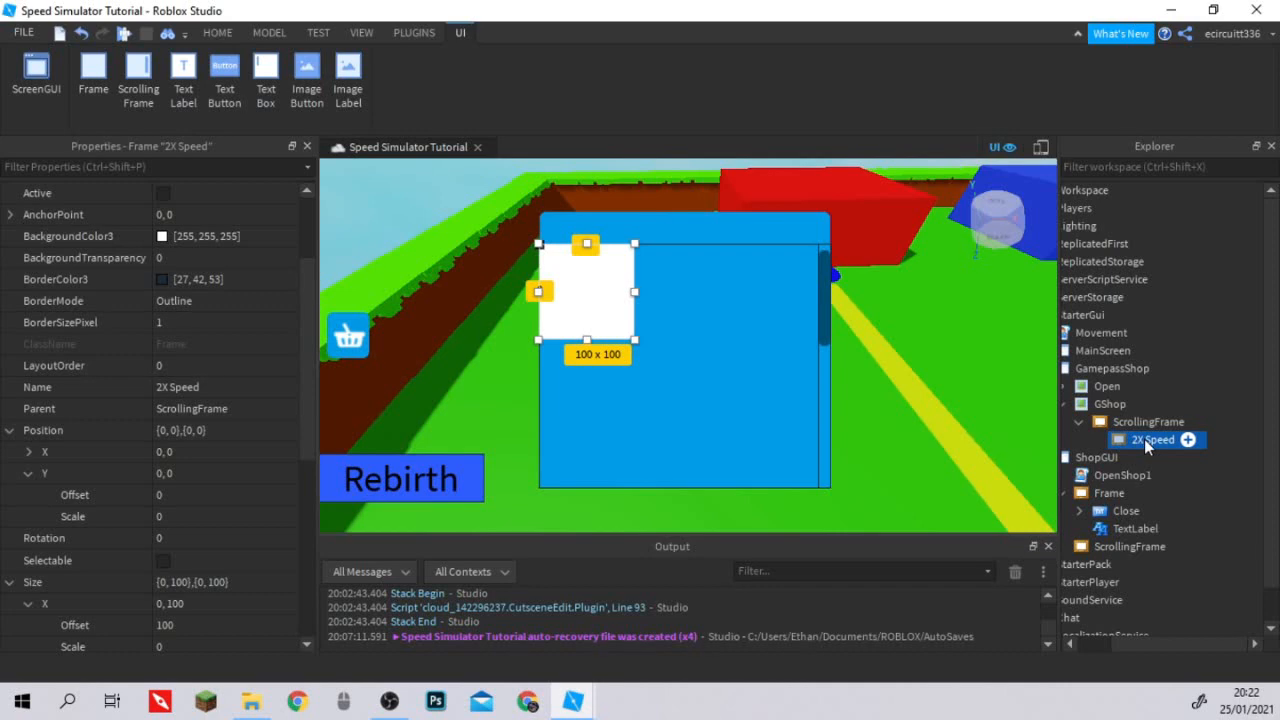
Set the BackgroundTransparency of the 2X Speed frame to 1.
click(220, 257)
text(1)
key(Return)
Set the Y Size offset of the 2X Speed frame to 0.
scroll(107, 490, down, 1)
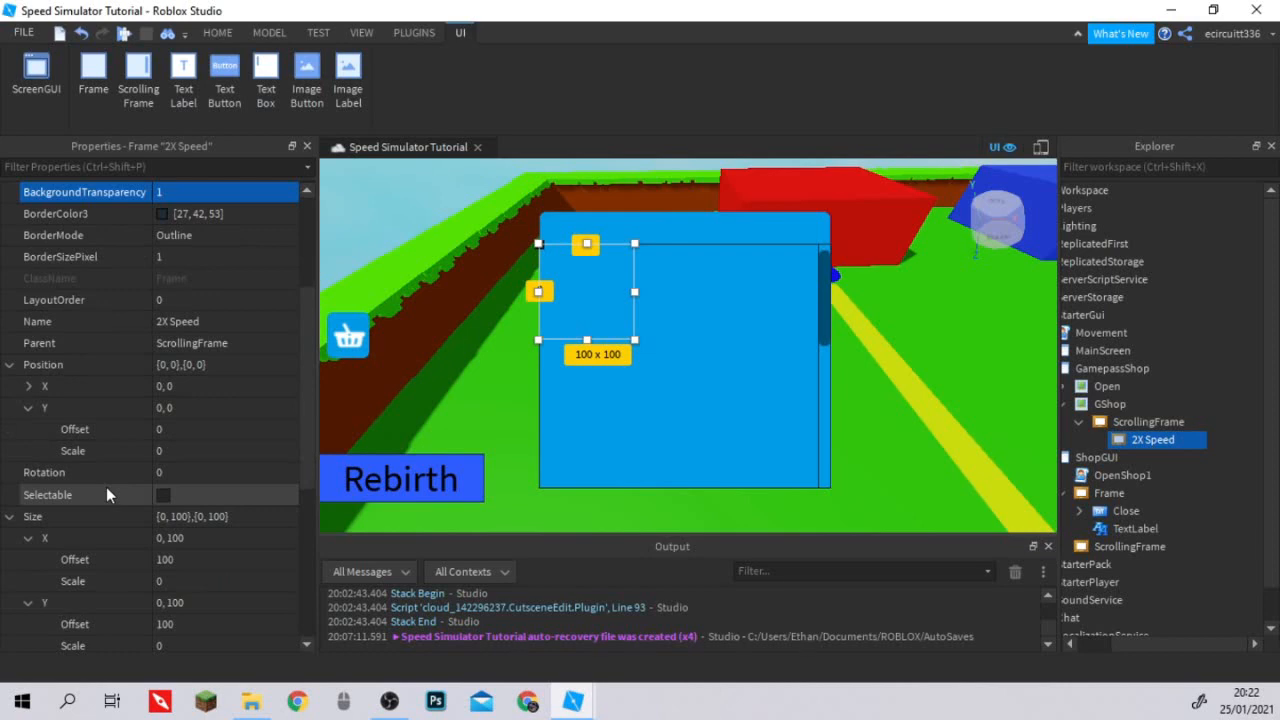
scroll(106, 494, down, 1)
click(228, 495)
text(0)
key(Tab)
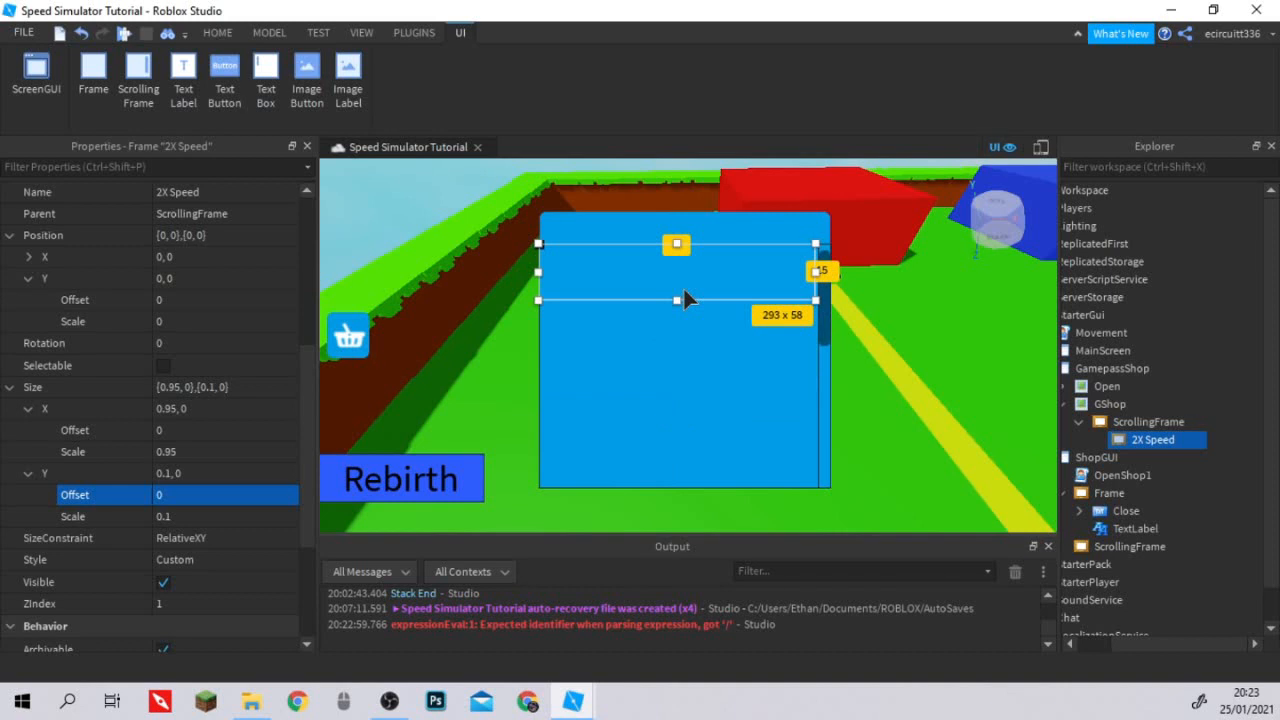
Insert a TextLabel into the 2X Speed frame and set its BackgroundTransparency to 1.
scroll(150, 420, down, 3)
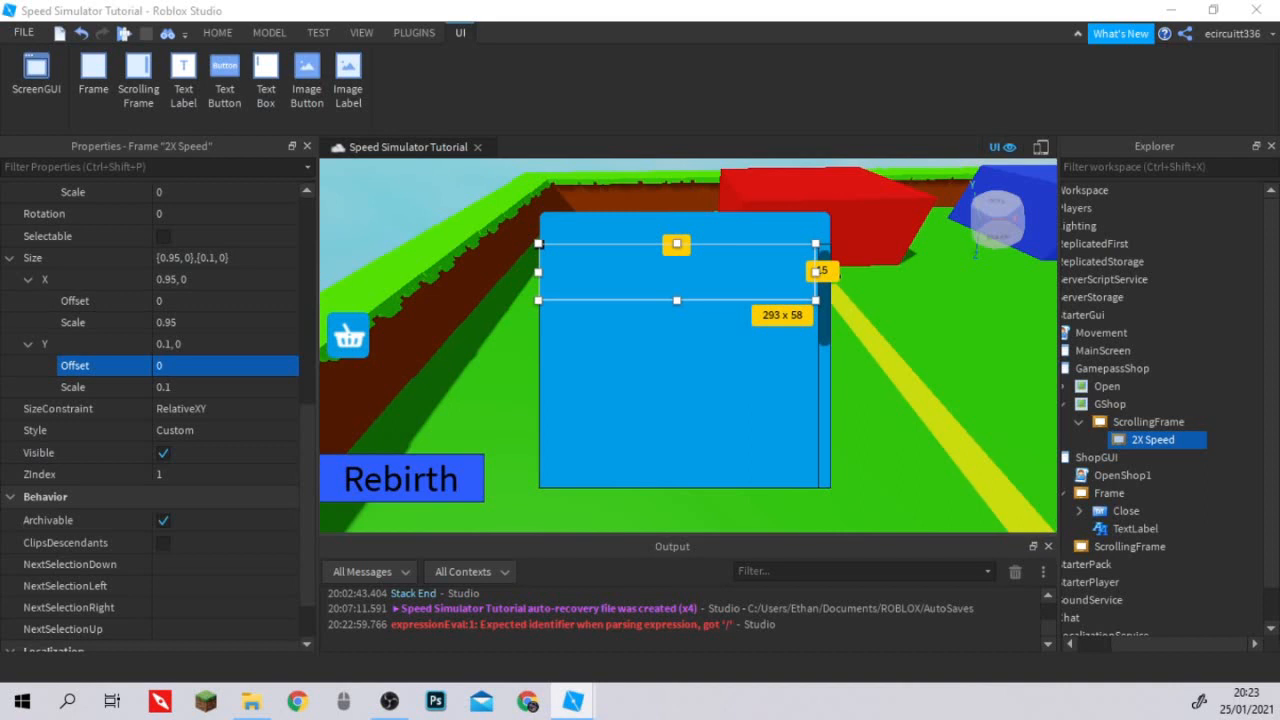
click(183, 80)
click(186, 391)
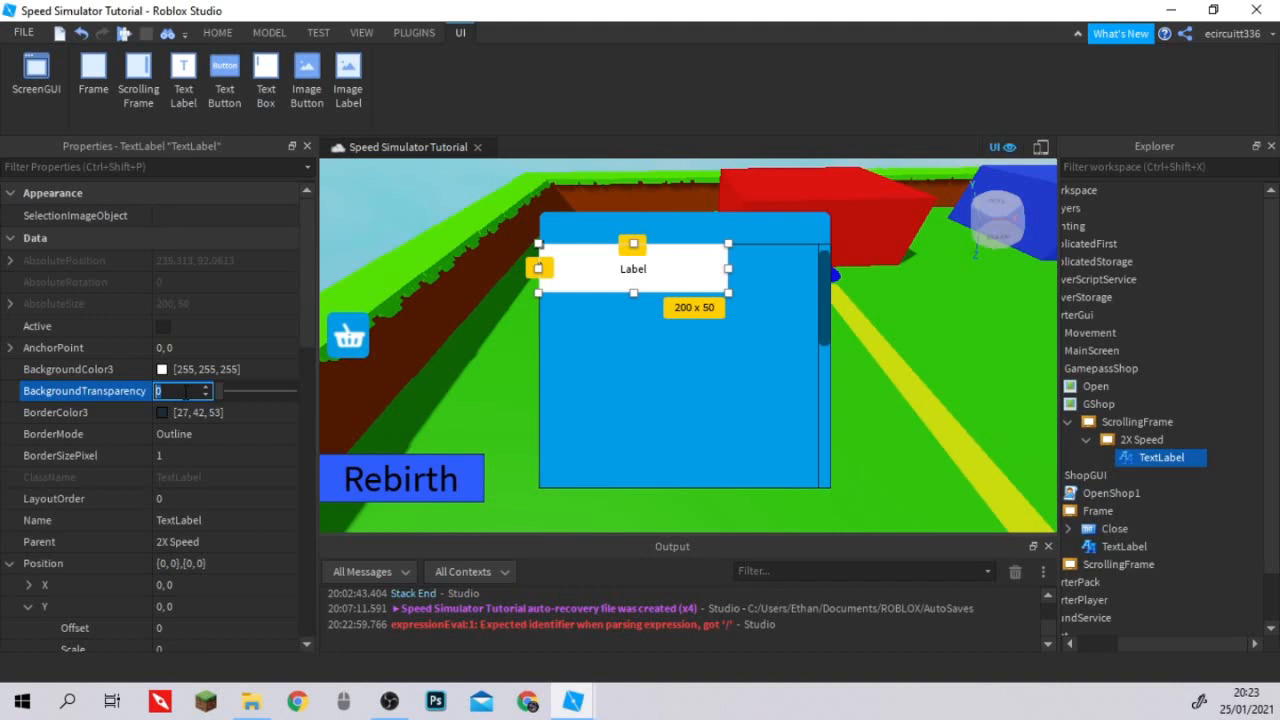
text(1)
Set the X Size of the TextLabel inside 2X Speed to offset 0 and scale 0.4.
scroll(186, 391, down, 5)
click(165, 430)
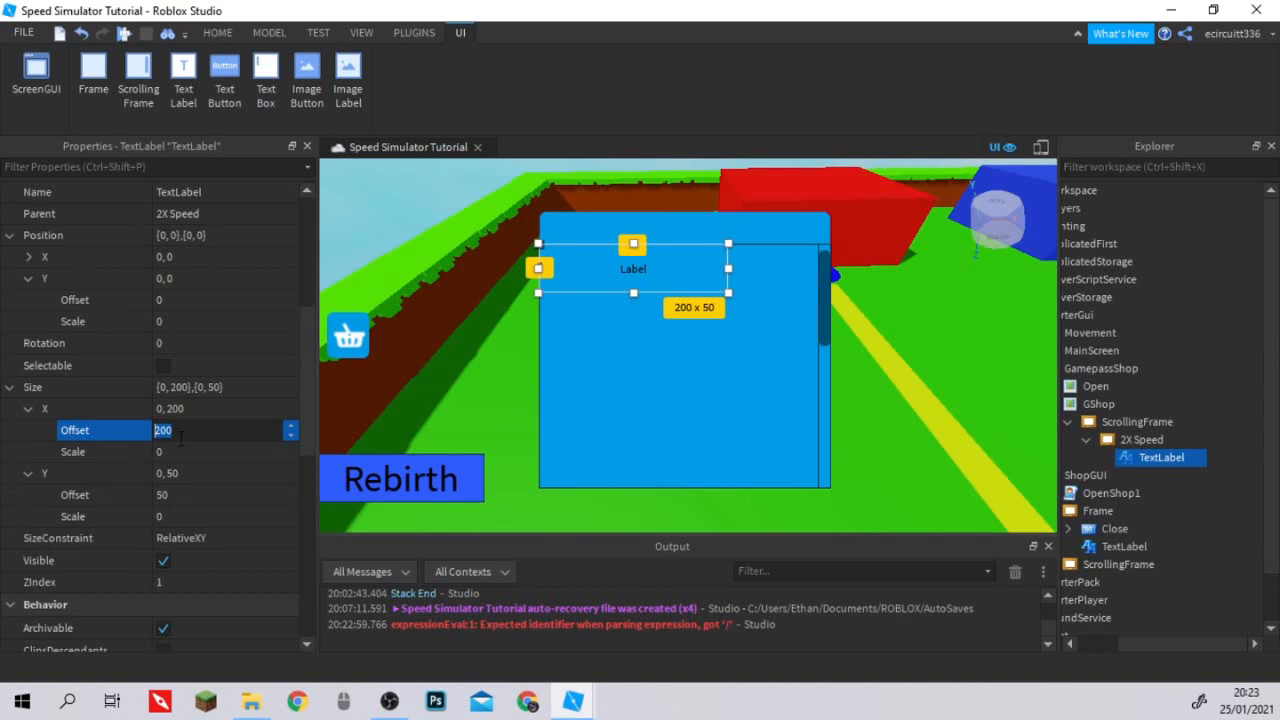
text(0)
click(223, 452)
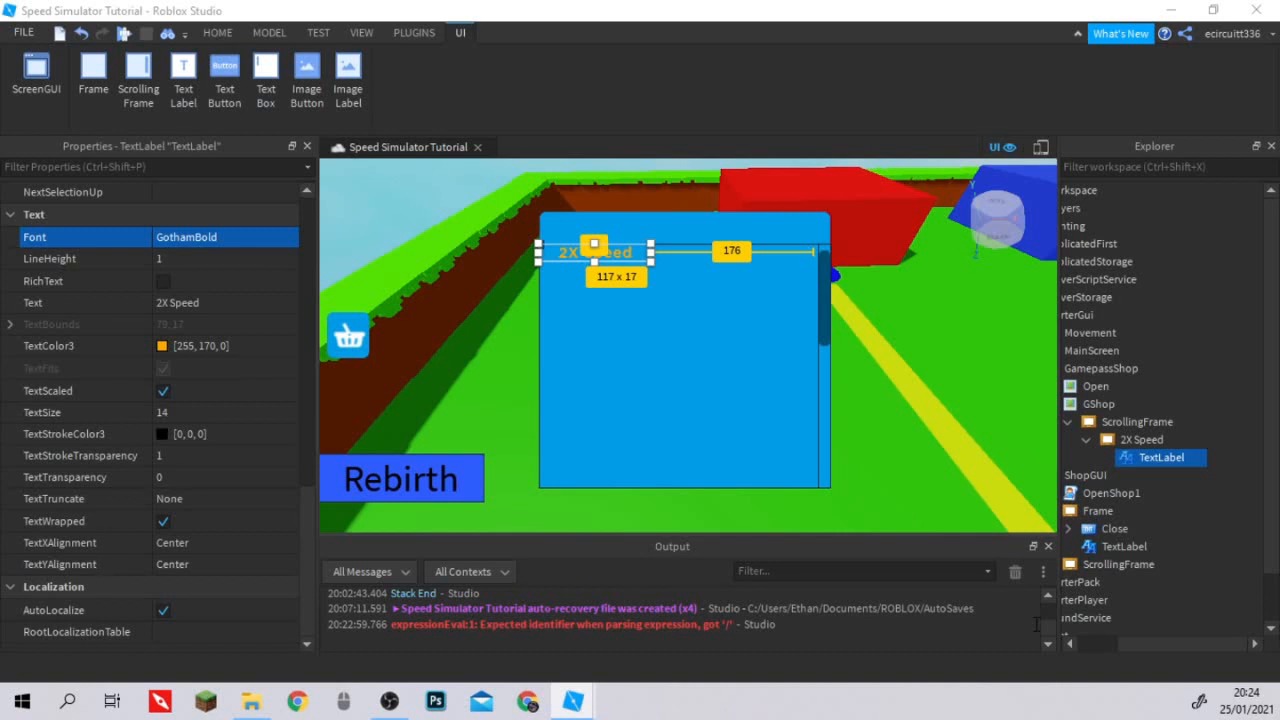
Duplicate the 2X Speed title label and resize the copy to an X scale of 1.014 and a height of about 29 pixels.
key(ctrl+d)
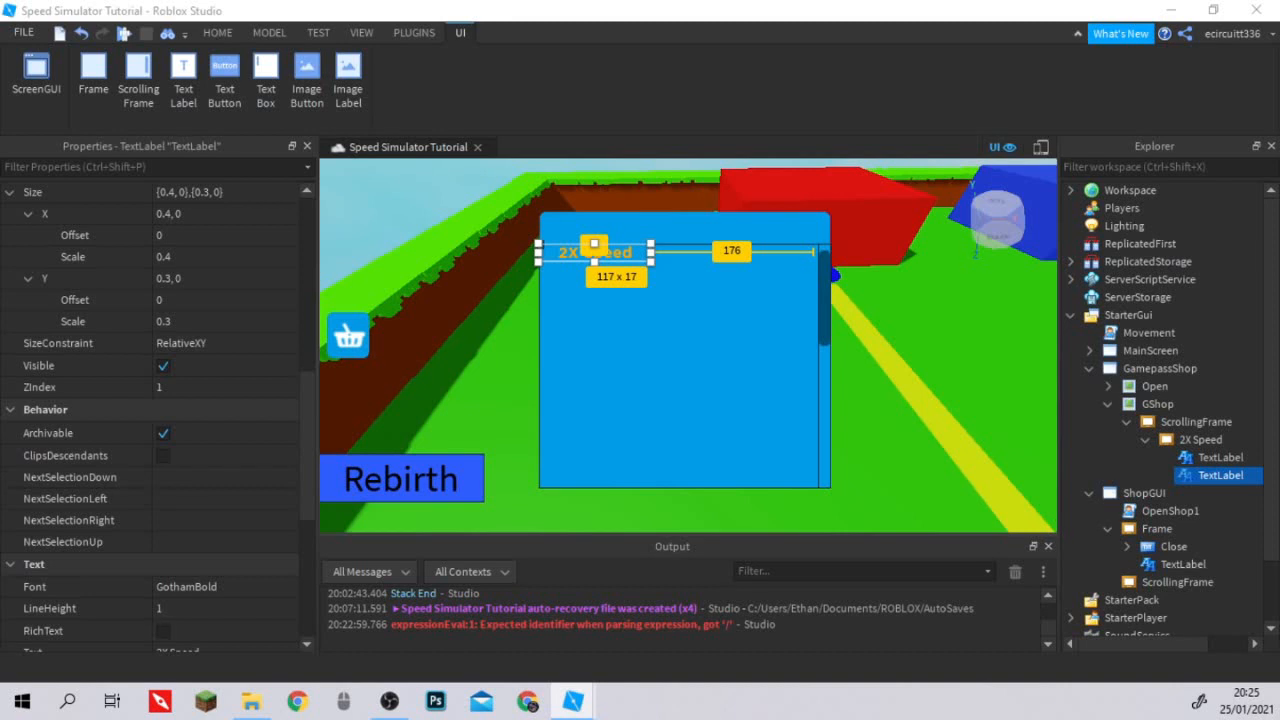
scroll(160, 415, up, 6)
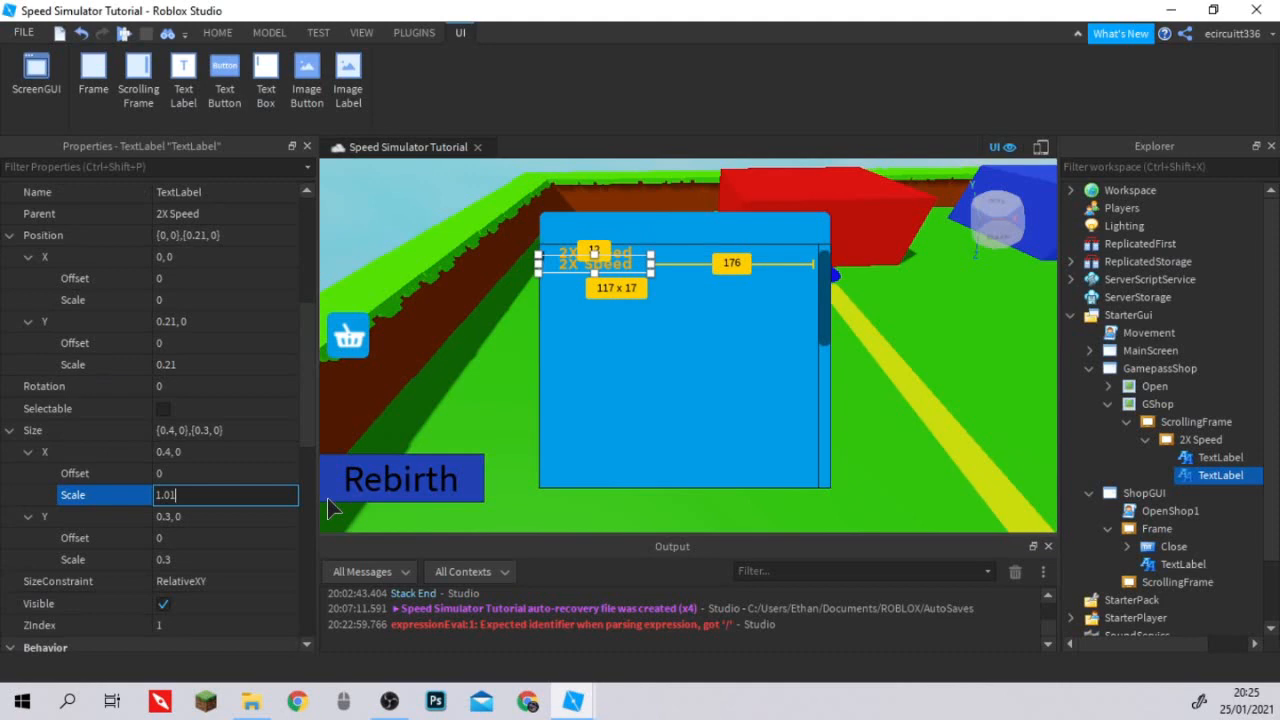
text(4)
key(Return)
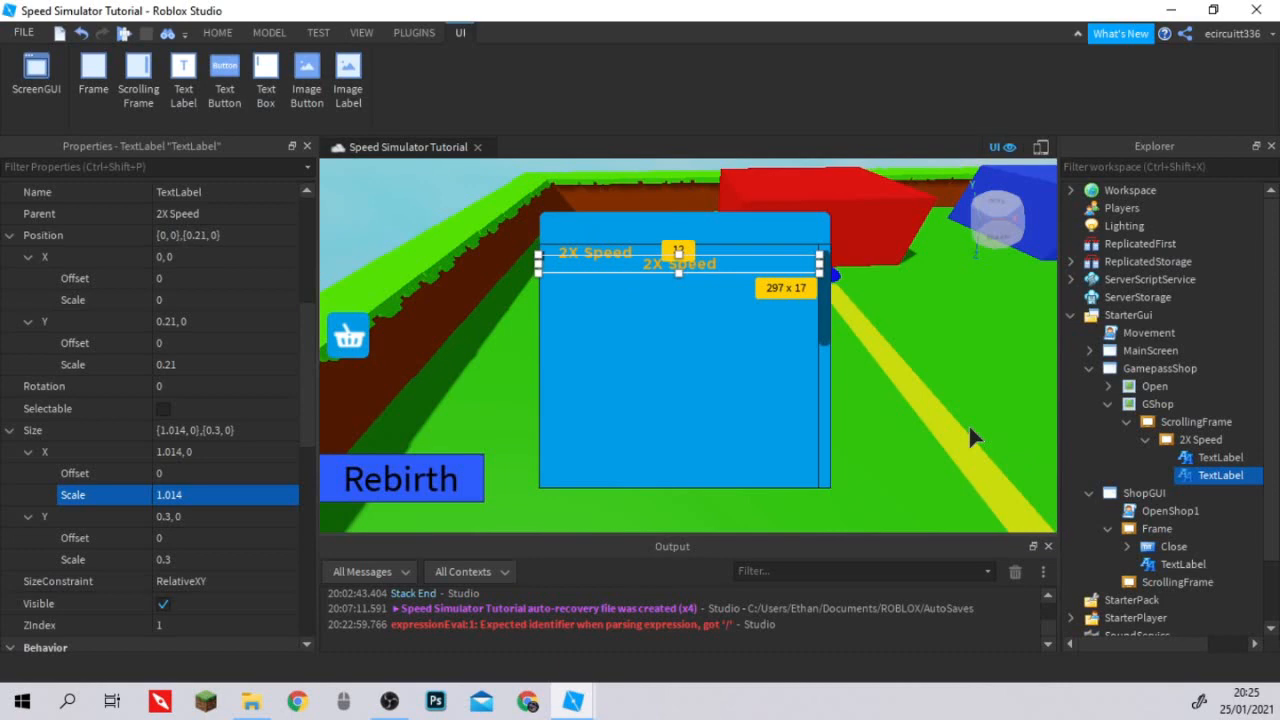
drag(679, 273, 679, 285)
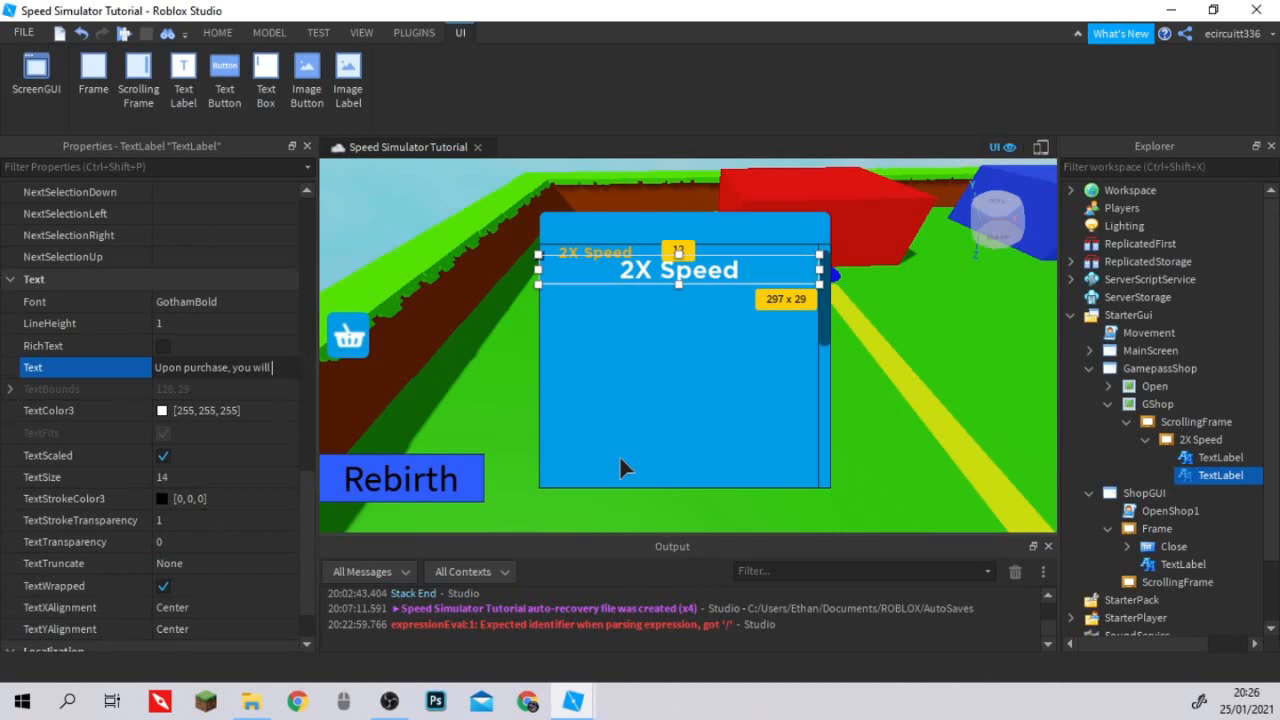
Set the duplicated label's Text to "Upon purchase, you will recieve a PERMANENT 2X Speed Multiplier.".
text(recieve a)
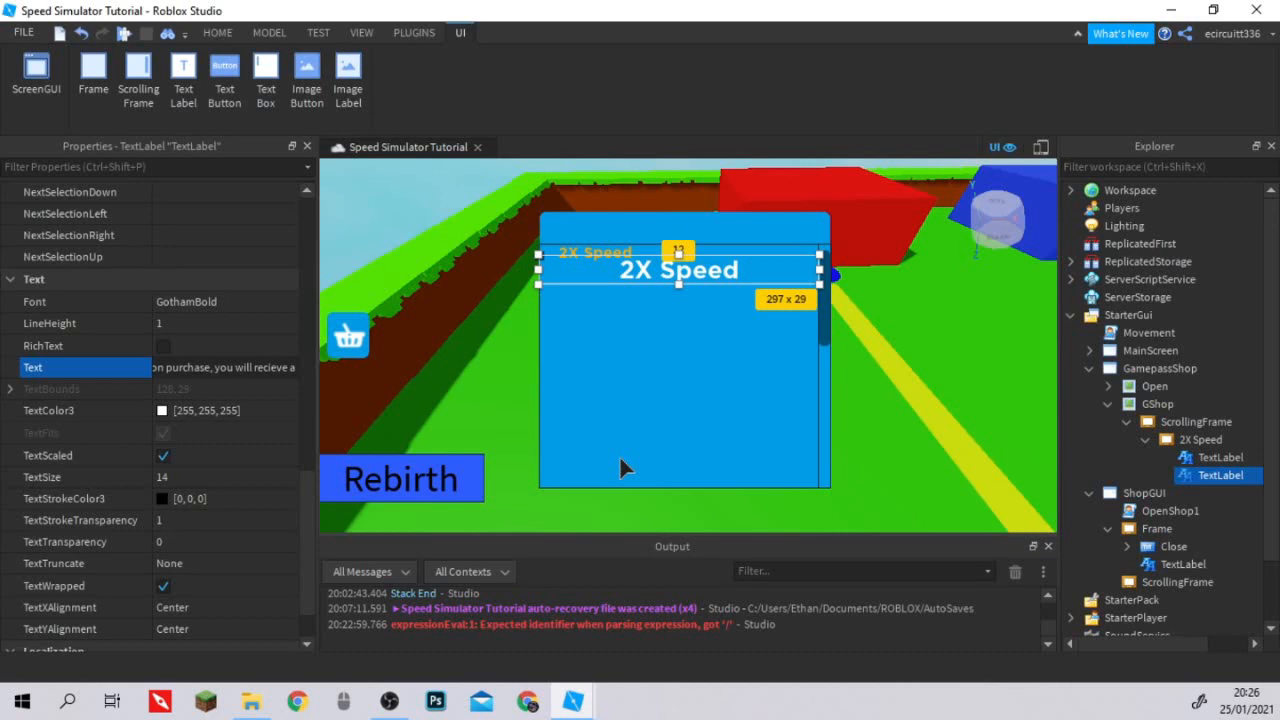
drag(272, 368, 463, 380)
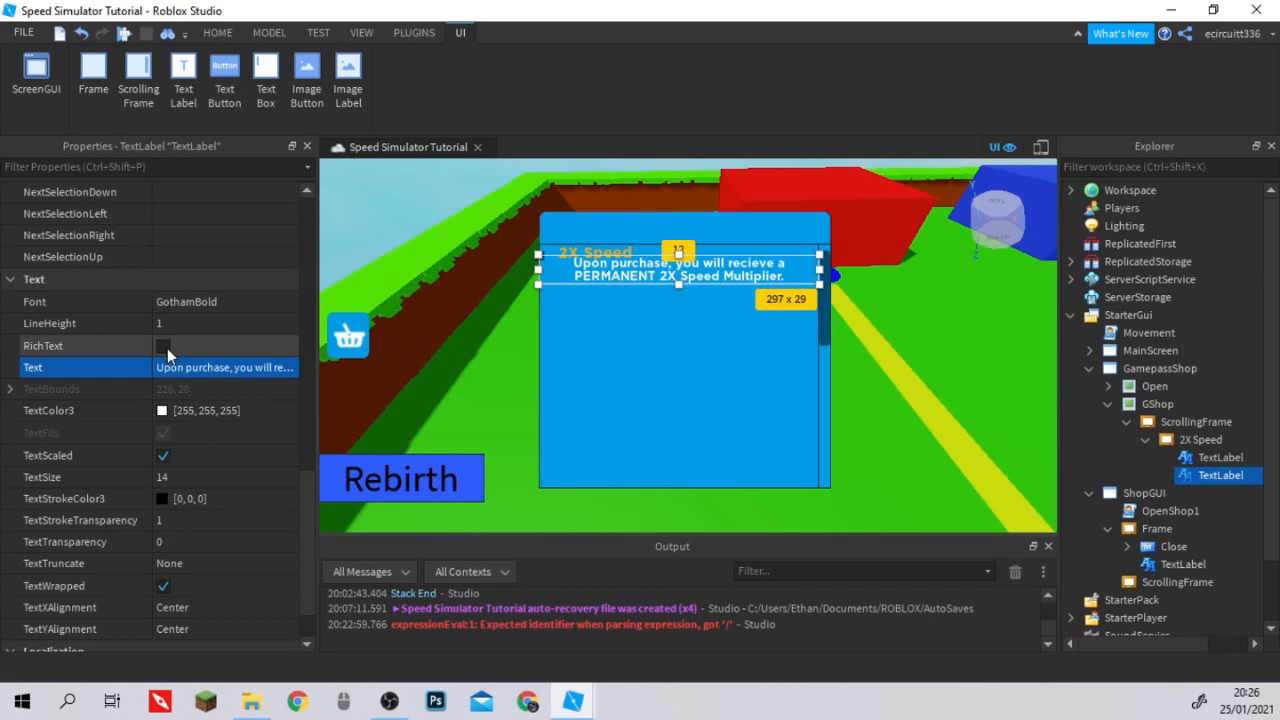
click(1135, 423)
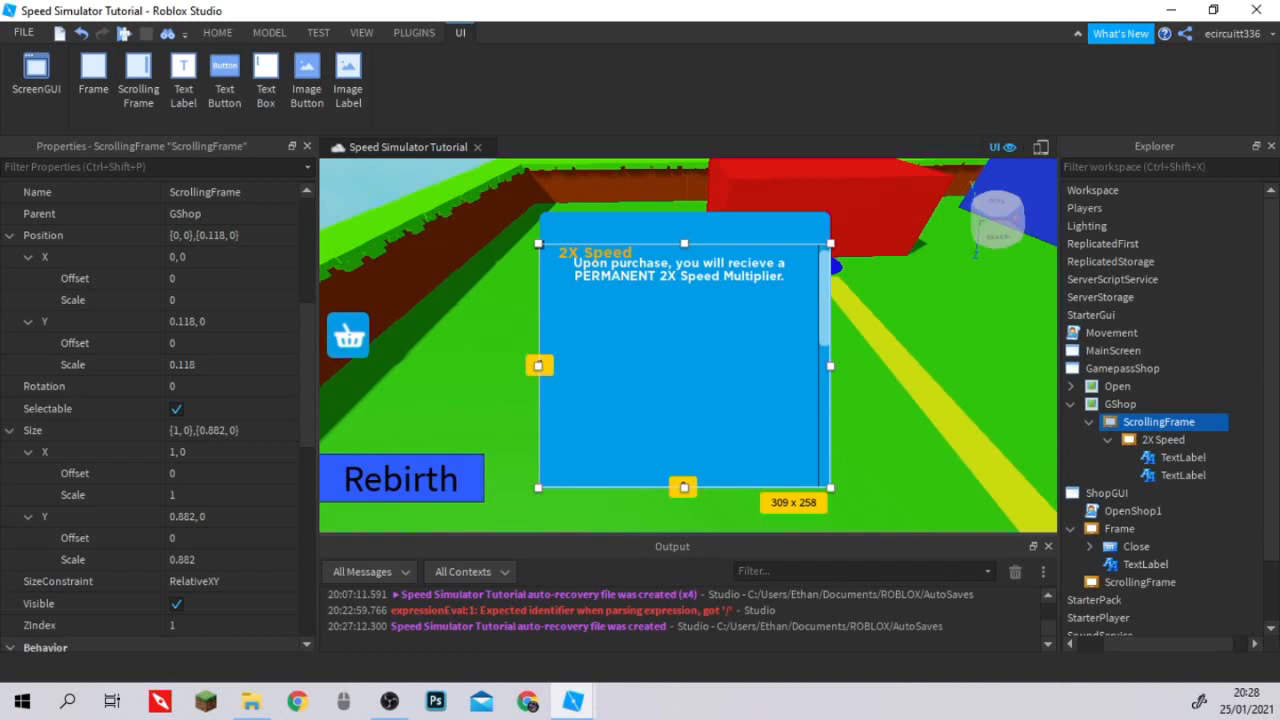
click(1183, 475)
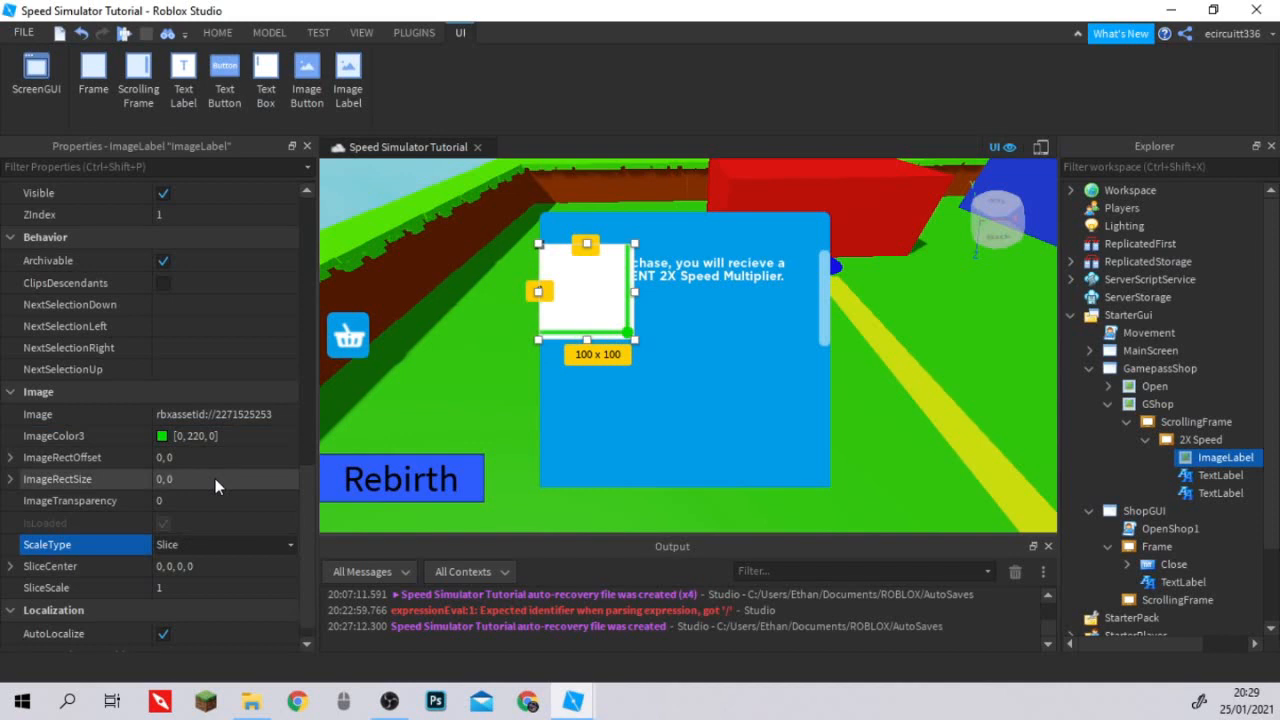
Edit the SliceCenter of the green ImageLabel inside 2X Speed and open its Y Size offset for editing.
click(220, 566)
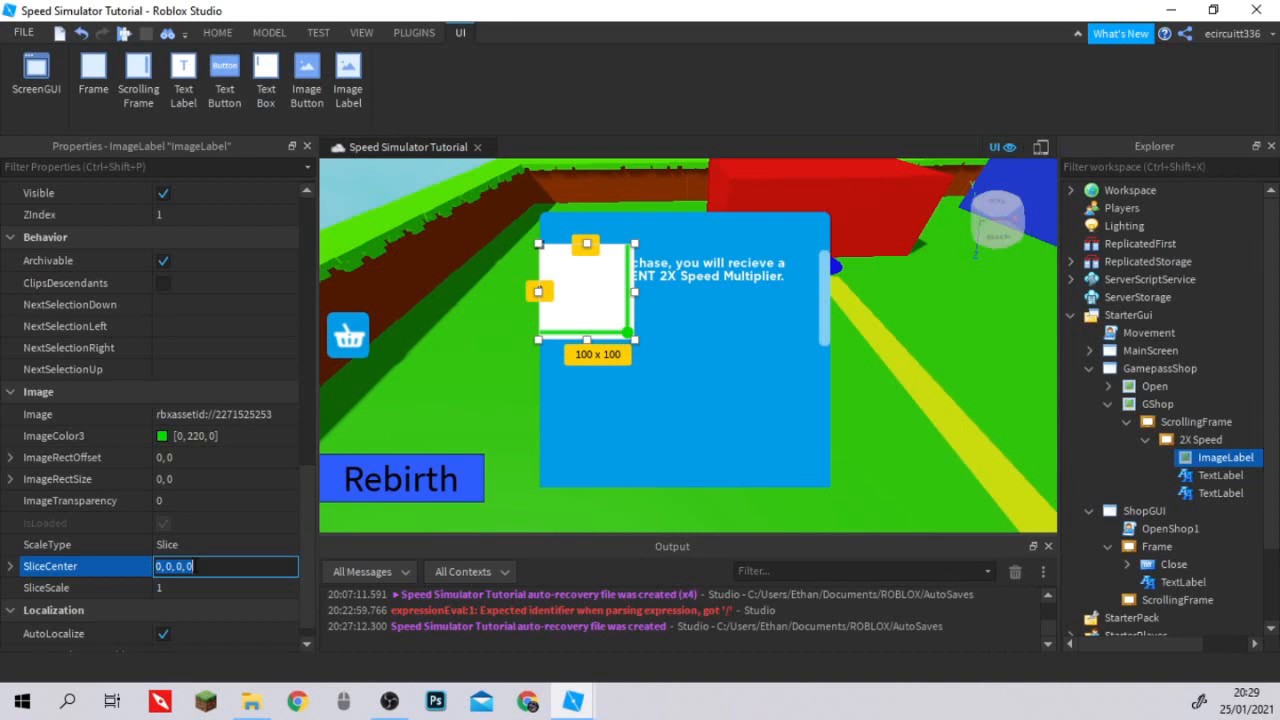
key(Return)
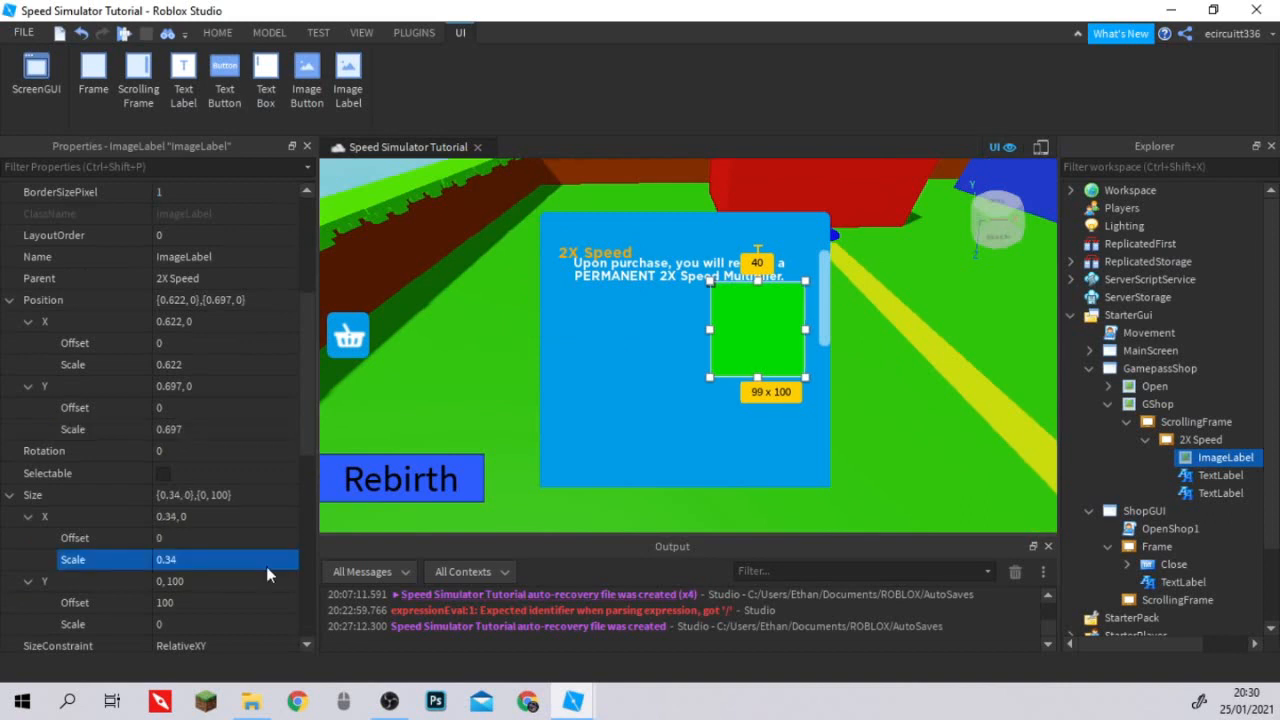
click(191, 602)
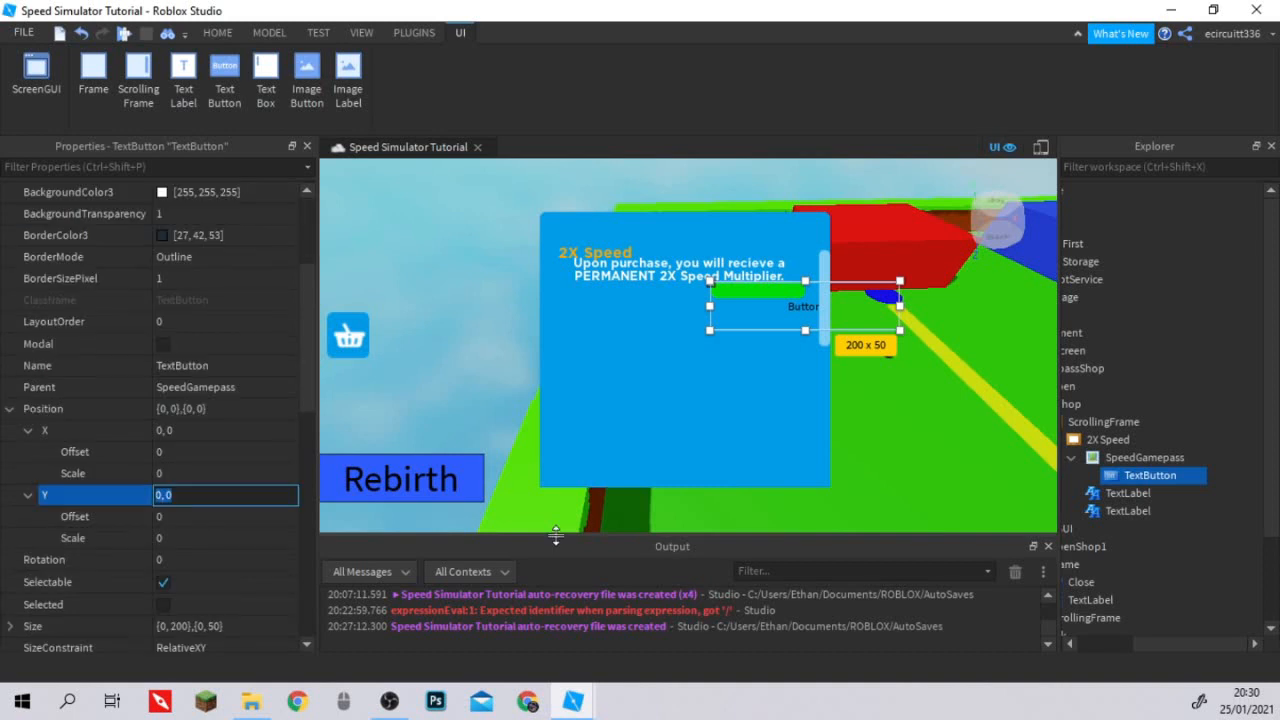
Find the Size property of the TextButton inside SpeedGamepass.
scroll(4, 390, down, 3)
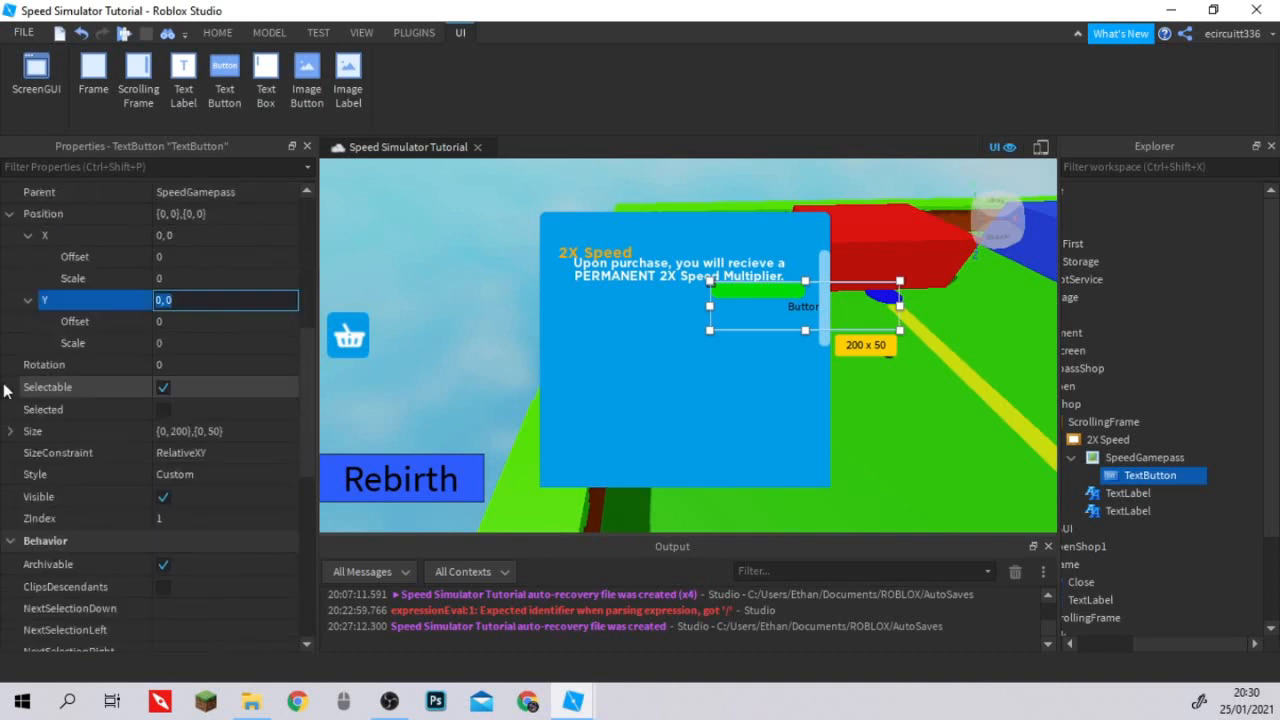
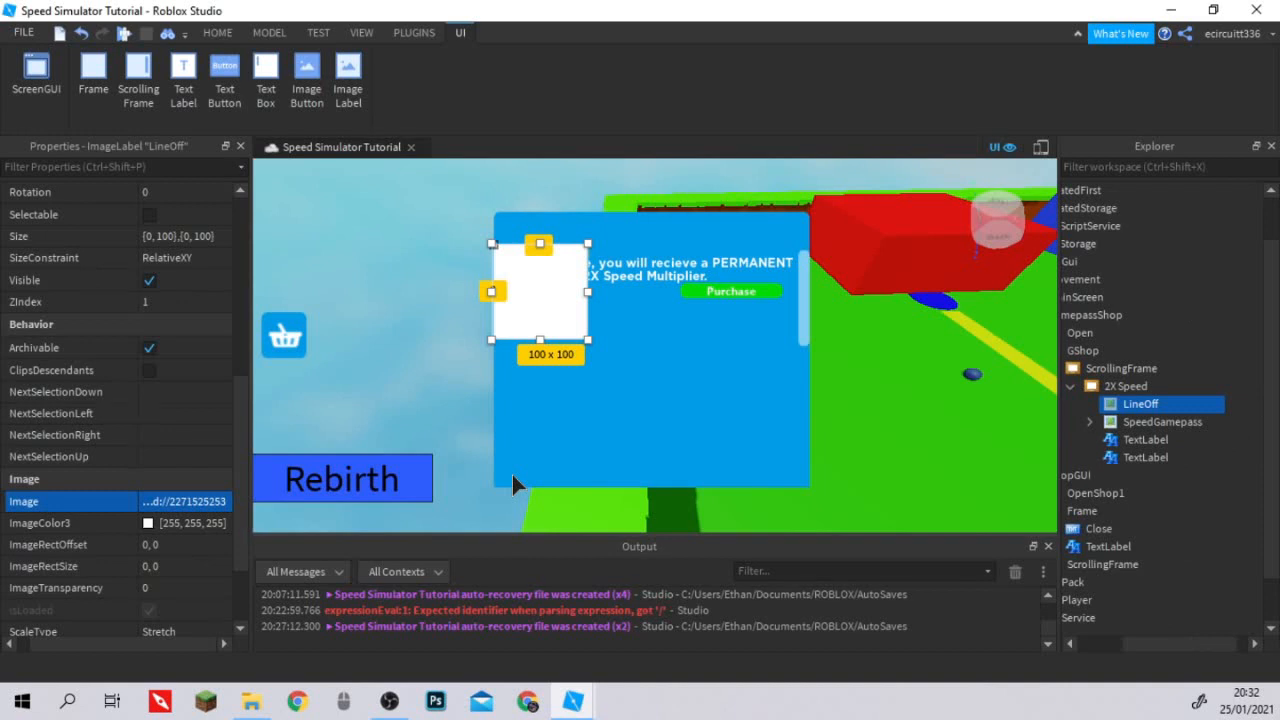
Give the LineOff image label inside 2X Speed a darker blue colour and position it at X scale 0.001, Y scale 1.057.
scroll(150, 520, down, 2)
click(209, 565)
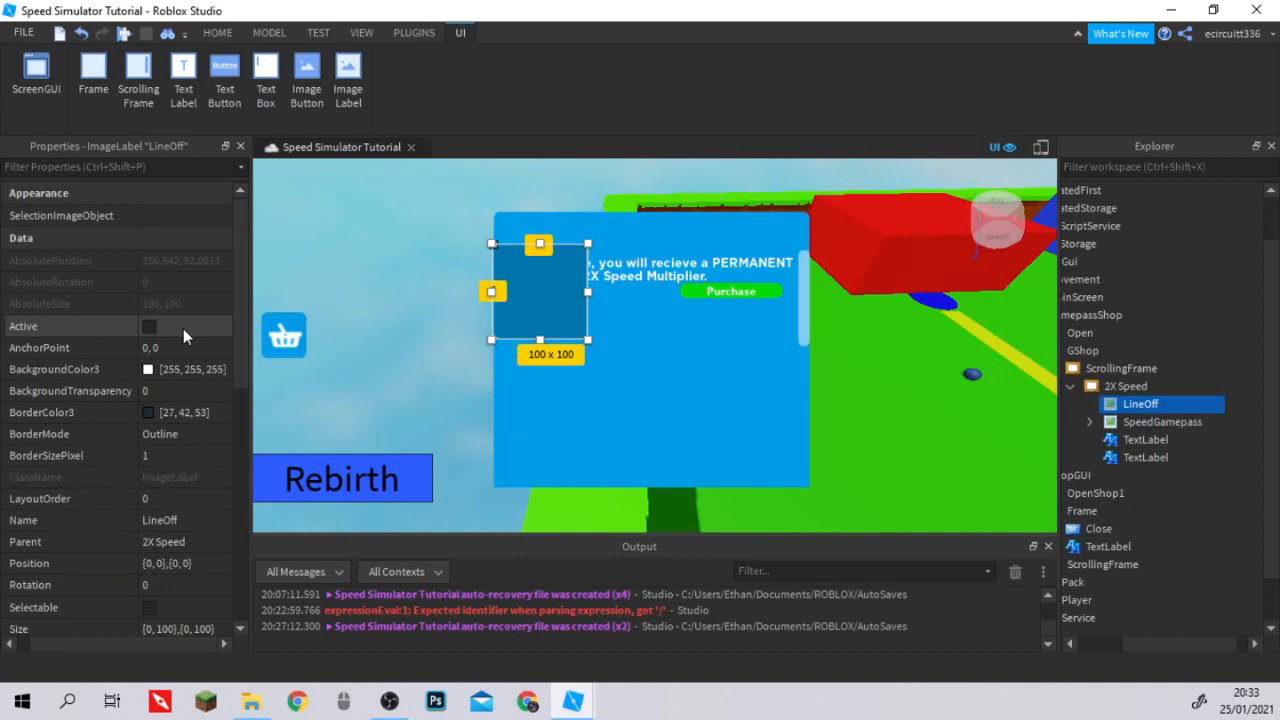
scroll(58, 452, down, 3)
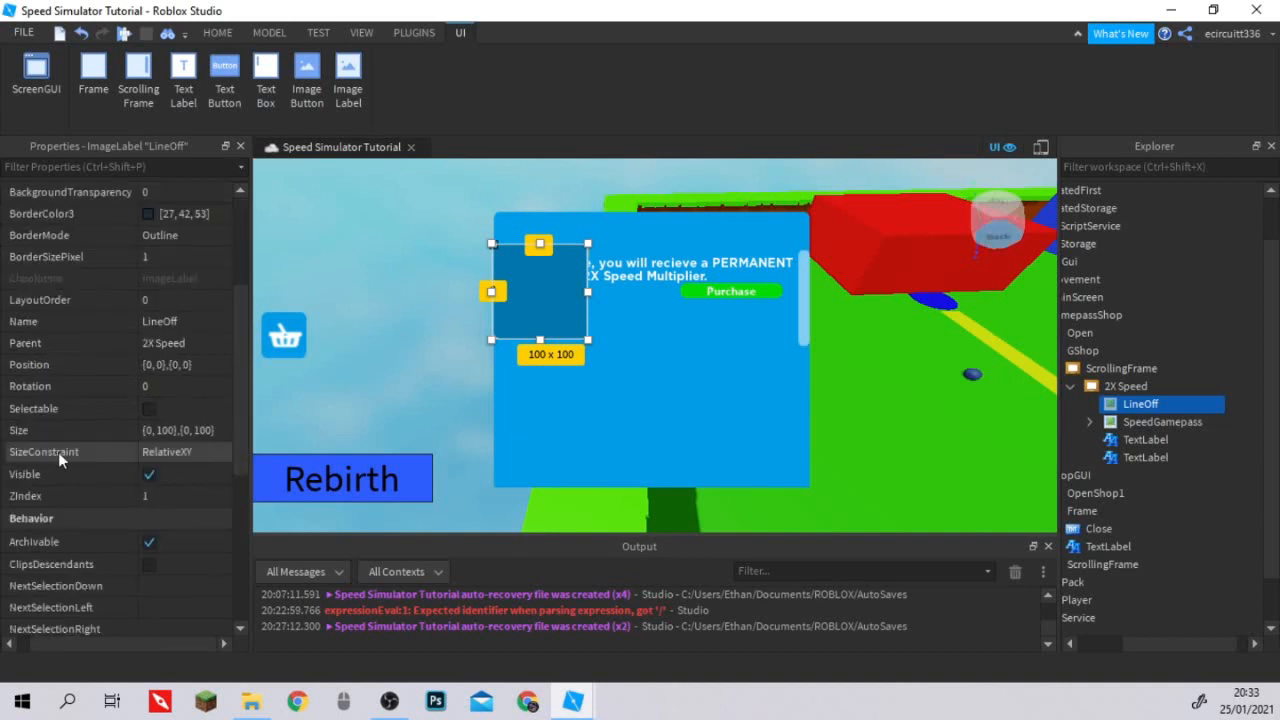
scroll(81, 428, up, 1)
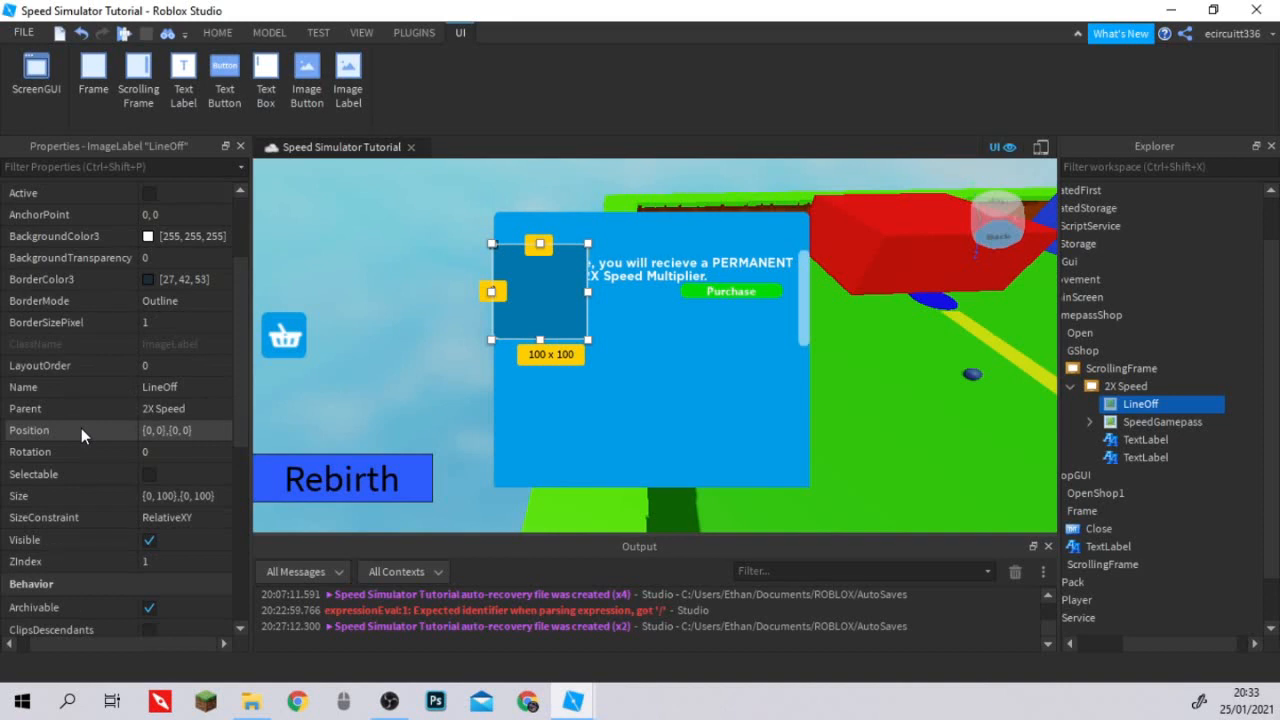
scroll(81, 428, up, 1)
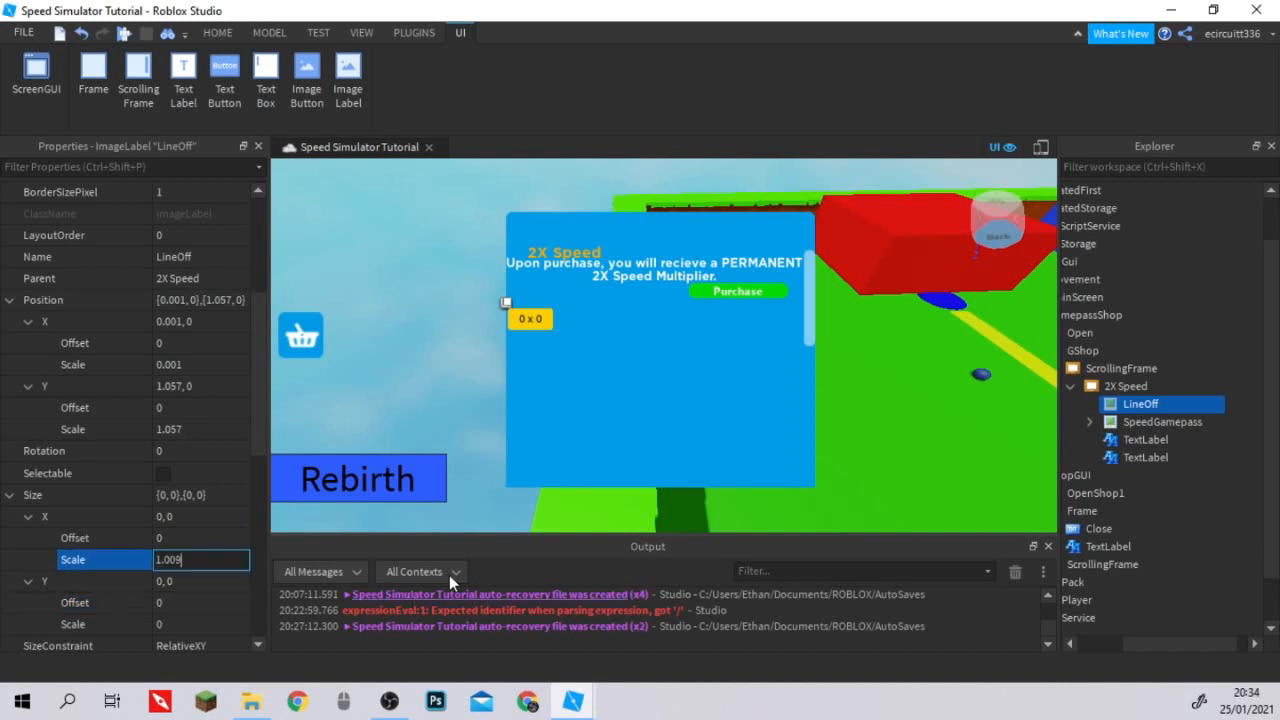
Size LineOff as a thin divider with an X scale of 1.009 and a Y scale of 0.087.
key(Return)
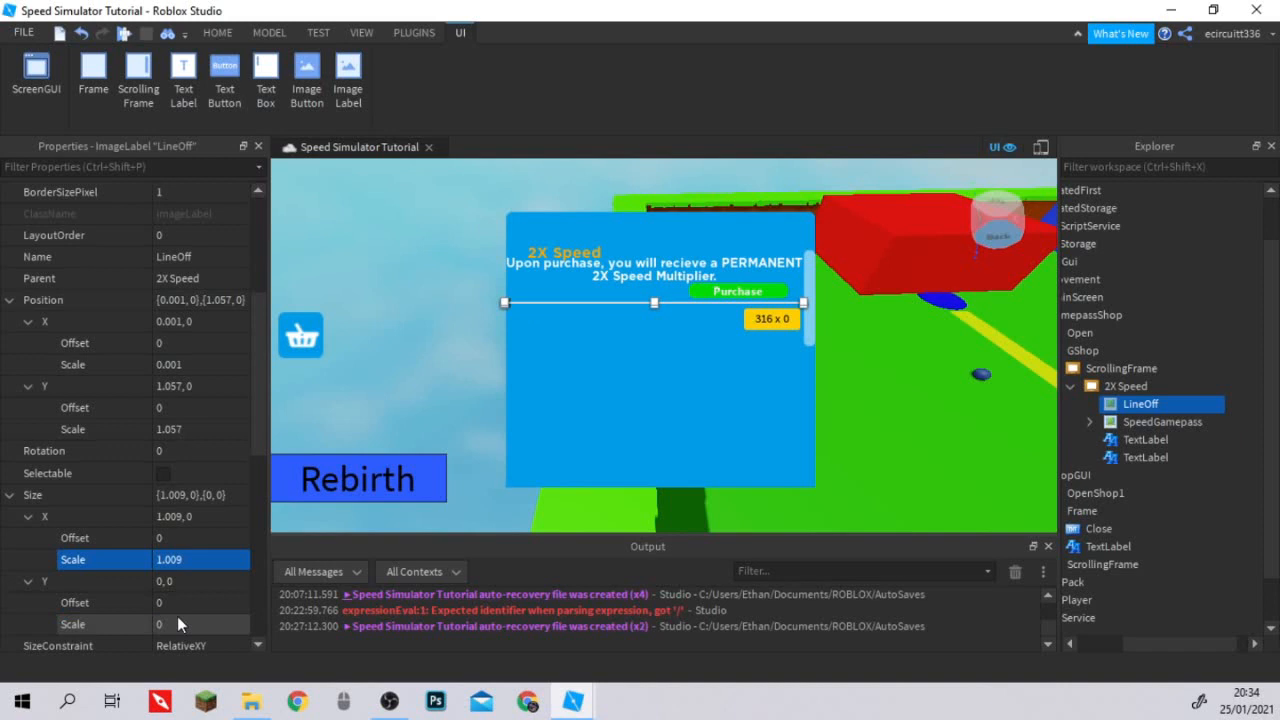
click(178, 624)
text(0.087)
key(Return)
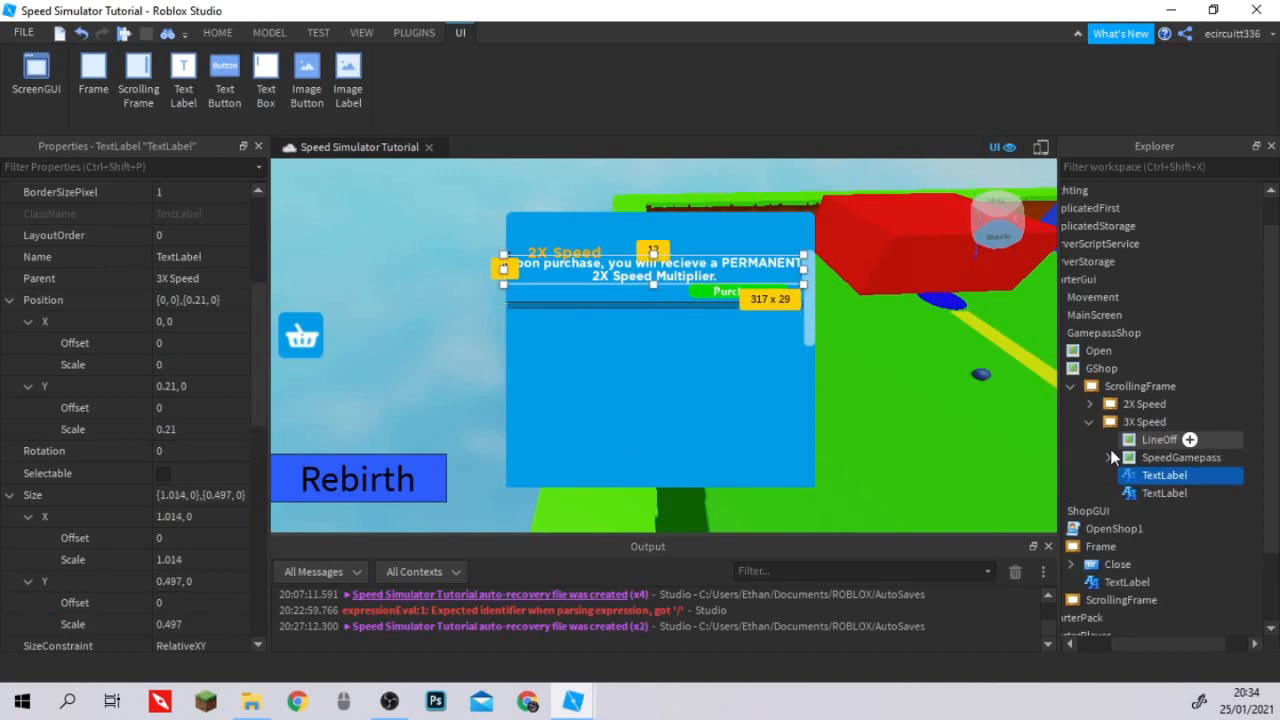
Set the Text of the title label in the 3X Speed frame to "3X Speed".
click(1112, 455)
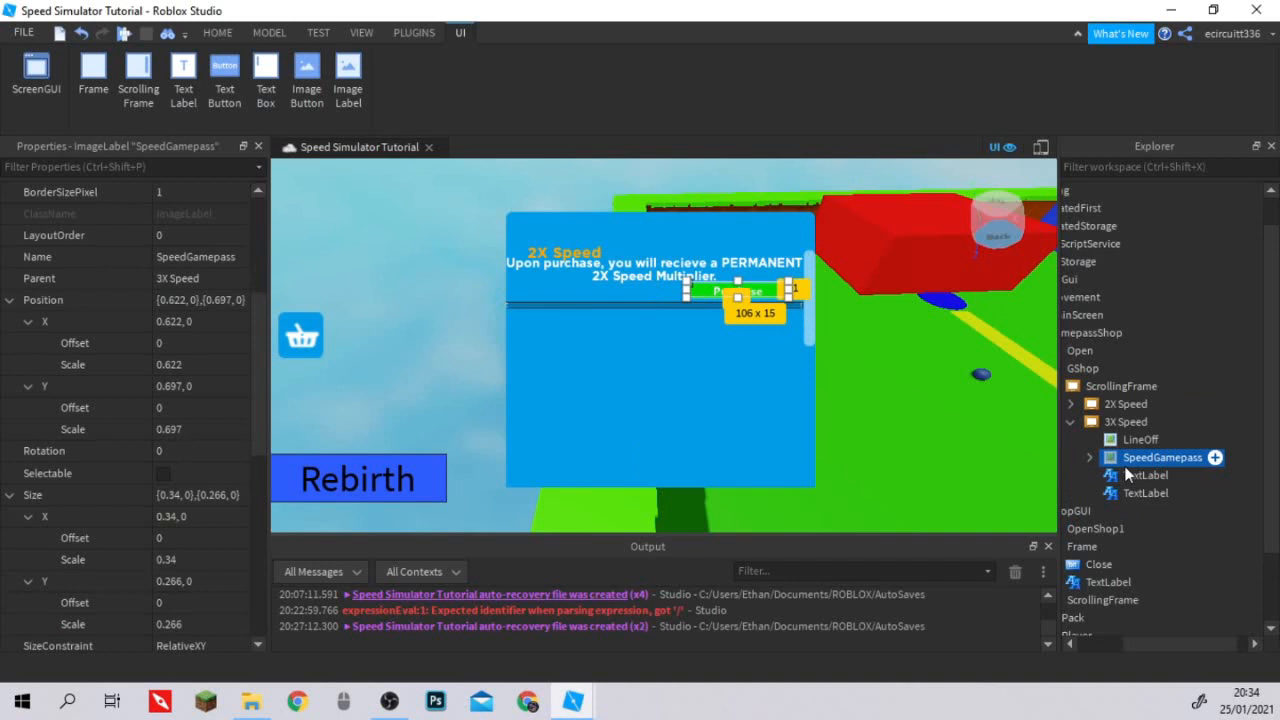
click(1140, 493)
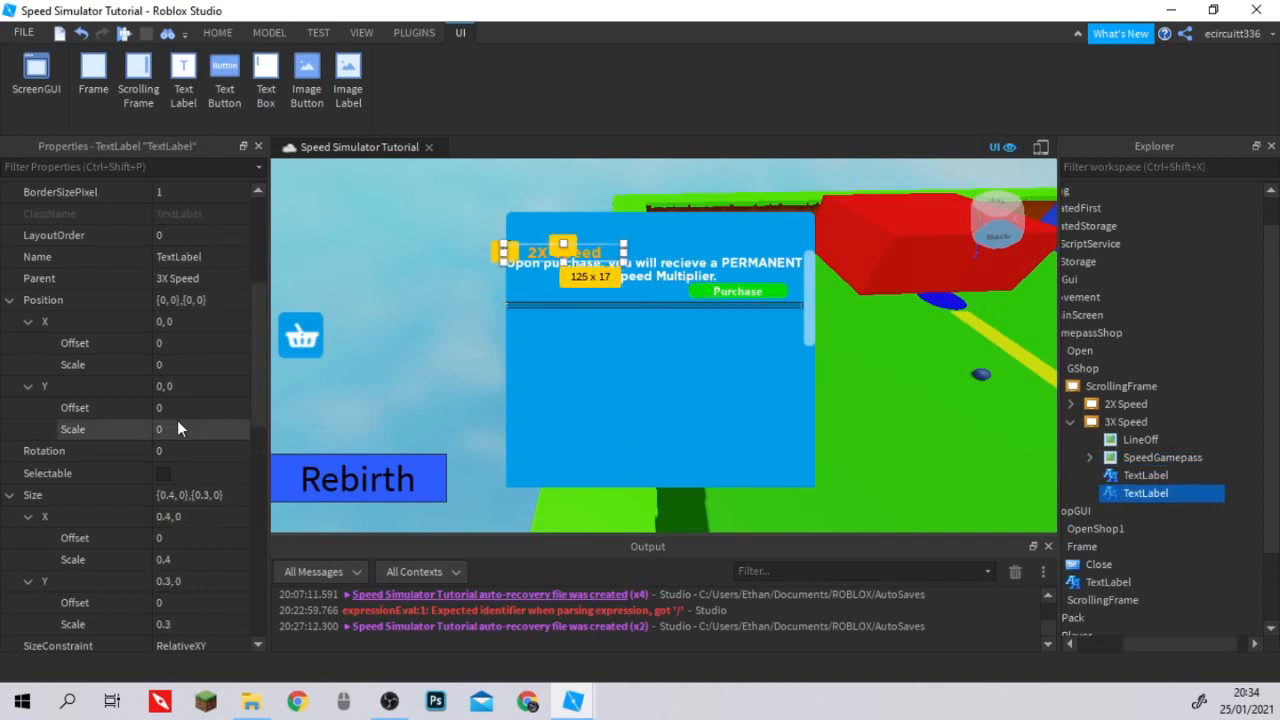
scroll(177, 428, down, 10)
click(160, 302)
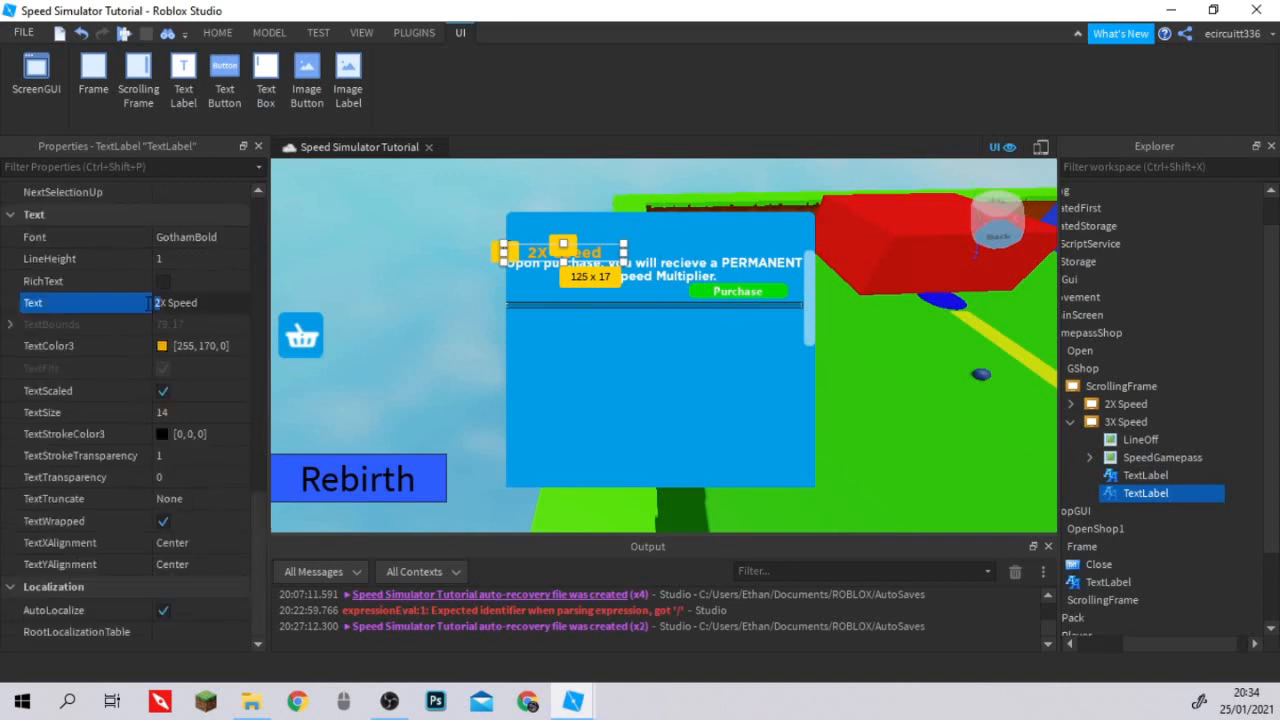
text(3)
click(1167, 481)
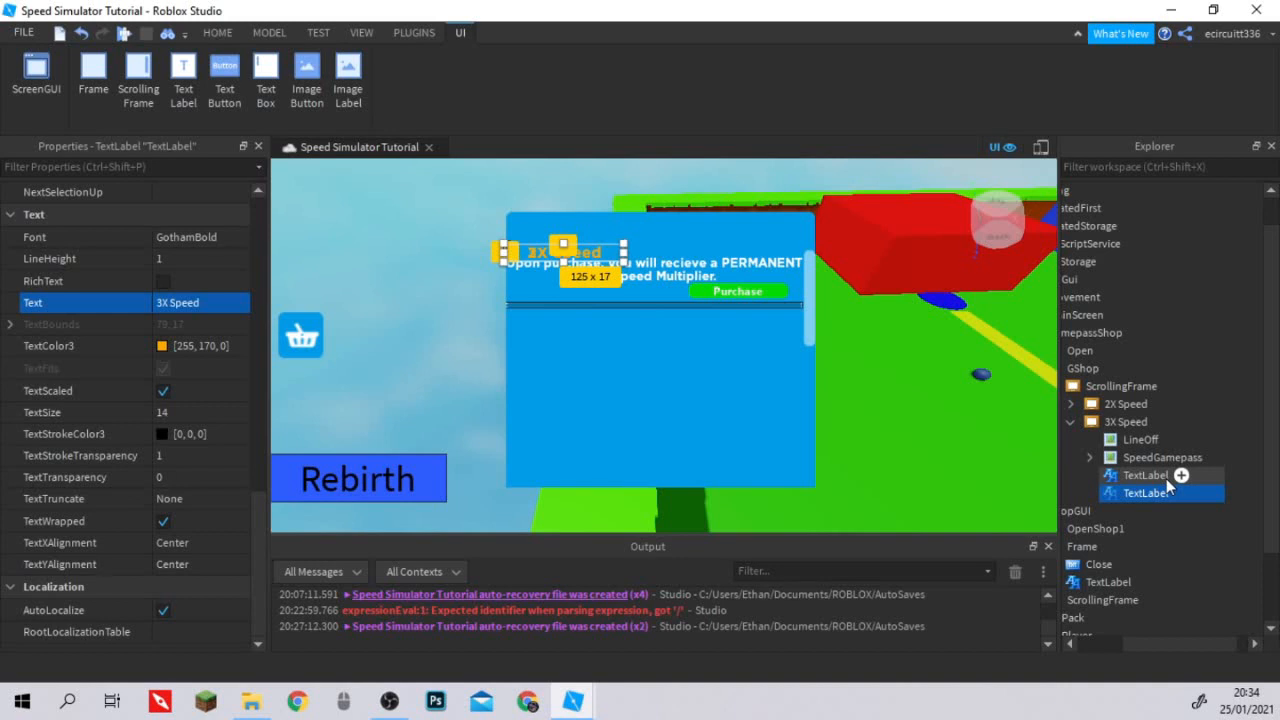
Set the Text of the title label in the 2X Prestige frame to "2X Prestige".
click(1140, 440)
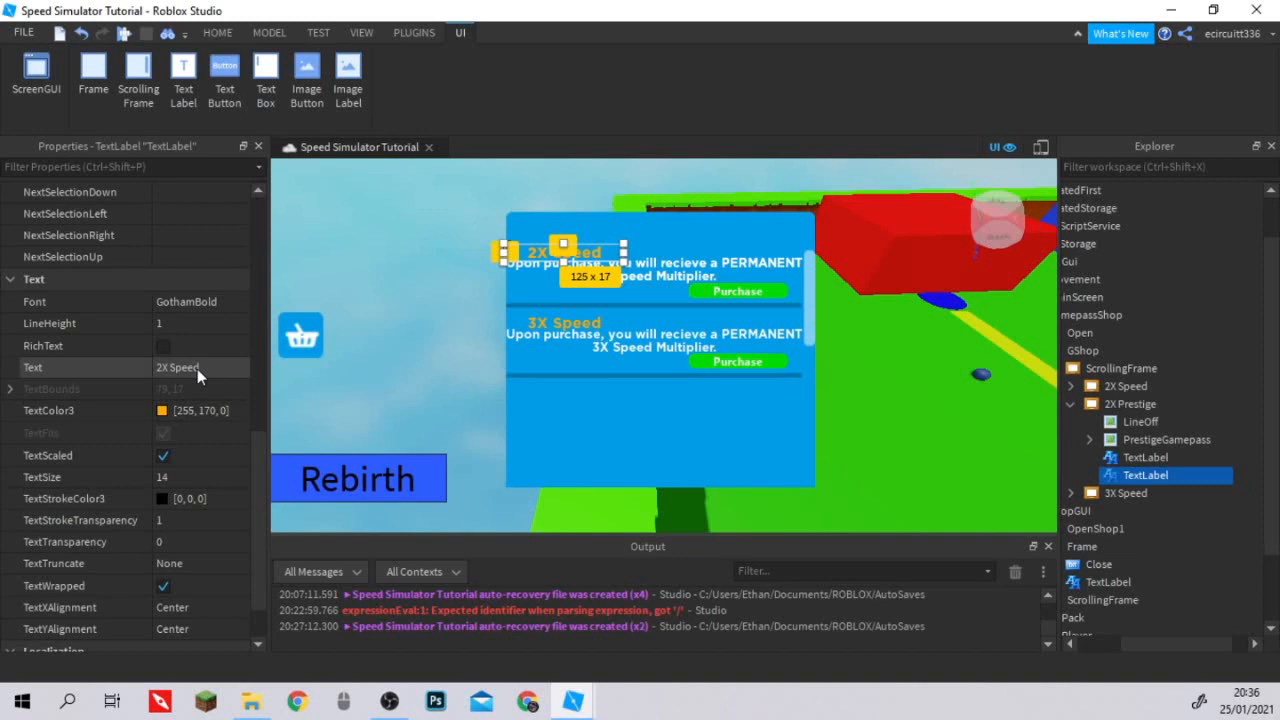
double_click(190, 368)
text(Pre)
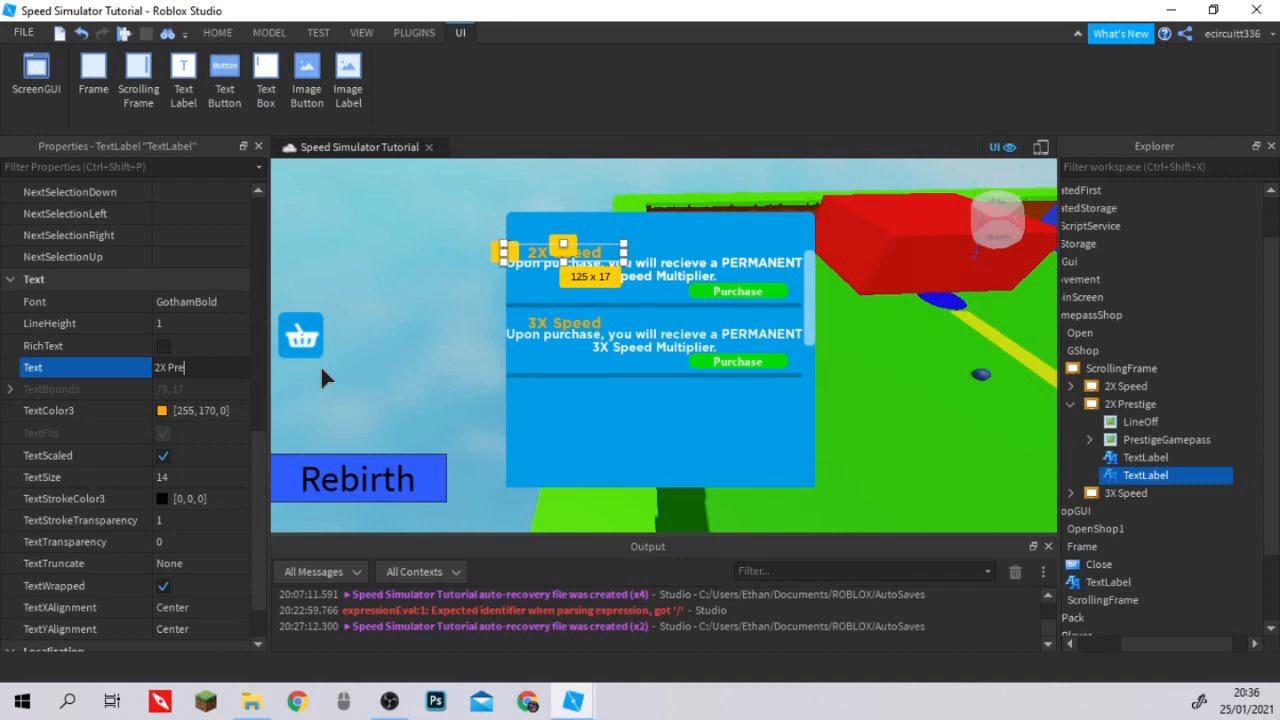
text(stige)
key(Return)
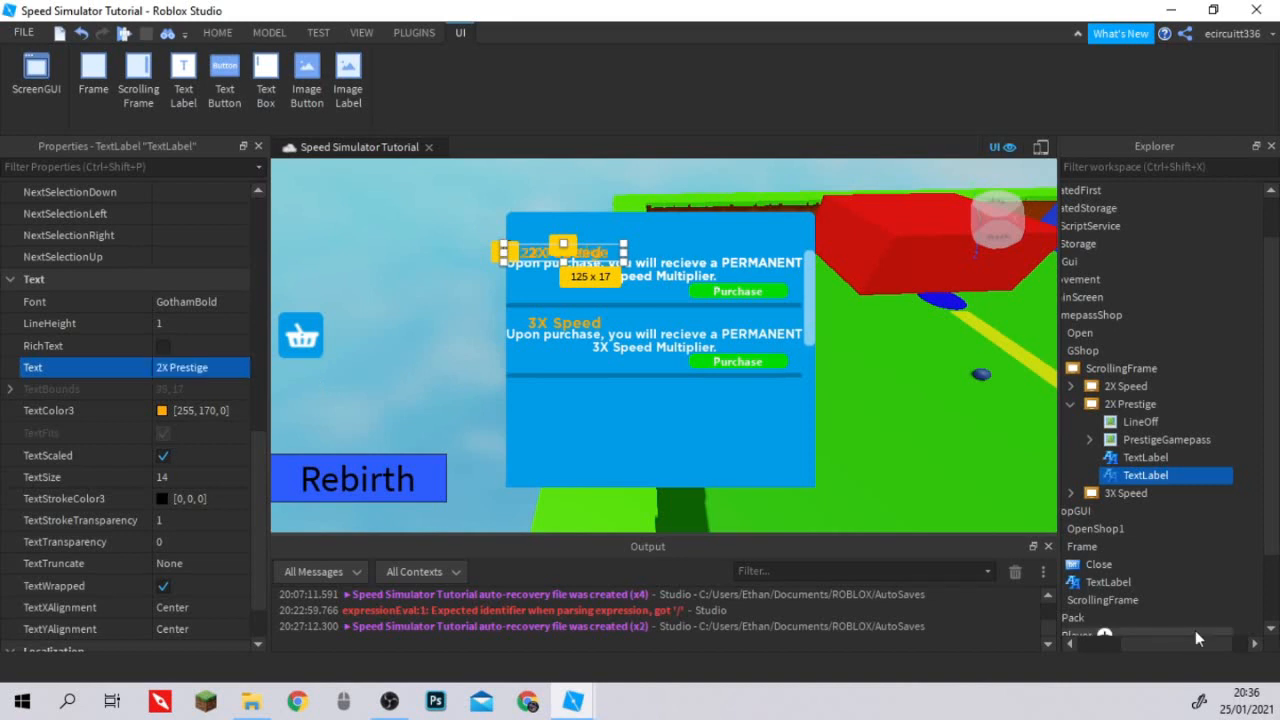
Set the 2X Prestige description label's Text to "Upon purchase, you will recieve a PERMANENT 2X Prestige Multiplier.".
drag(1196, 632, 1132, 654)
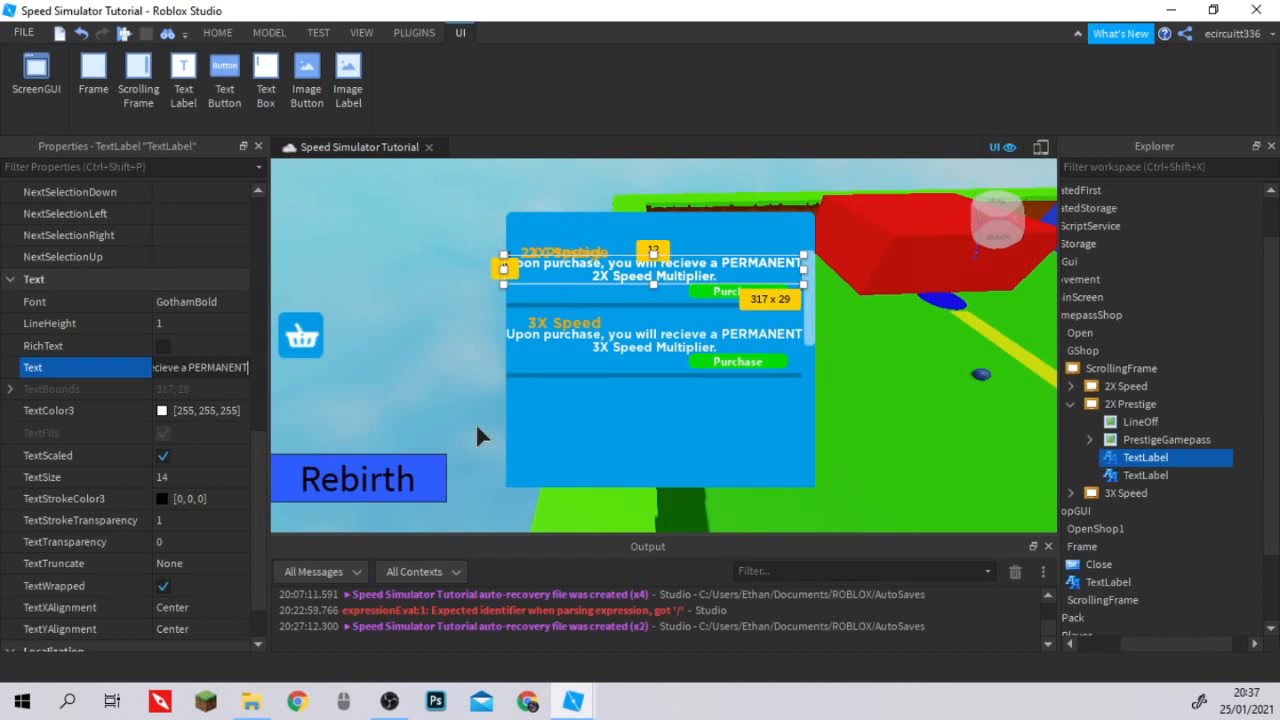
text(2X Prestige Multiplie)
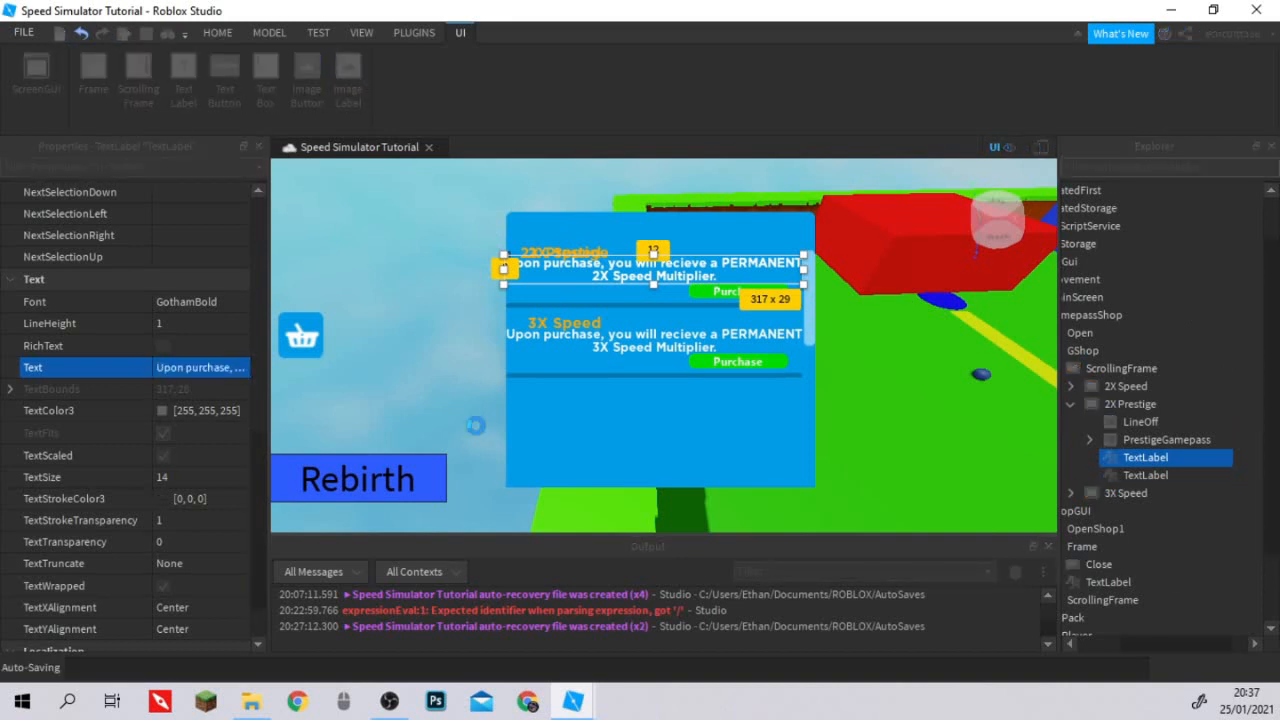
text(r)
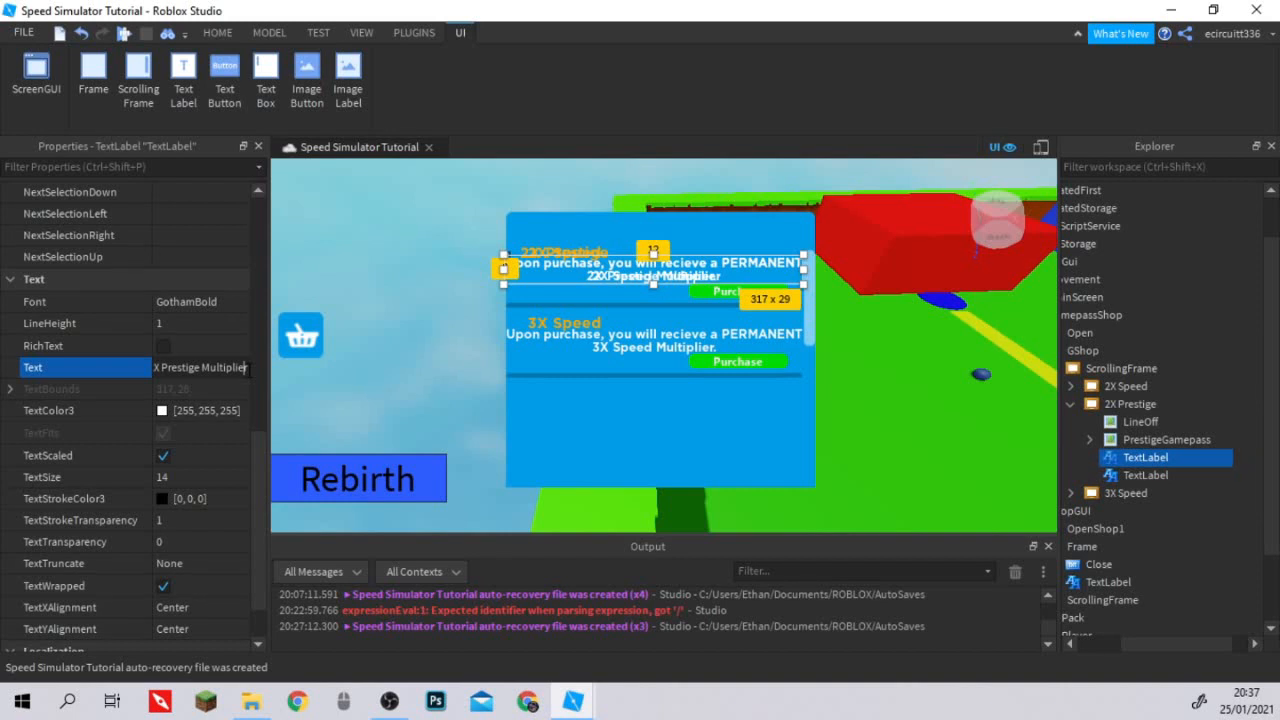
key(Return)
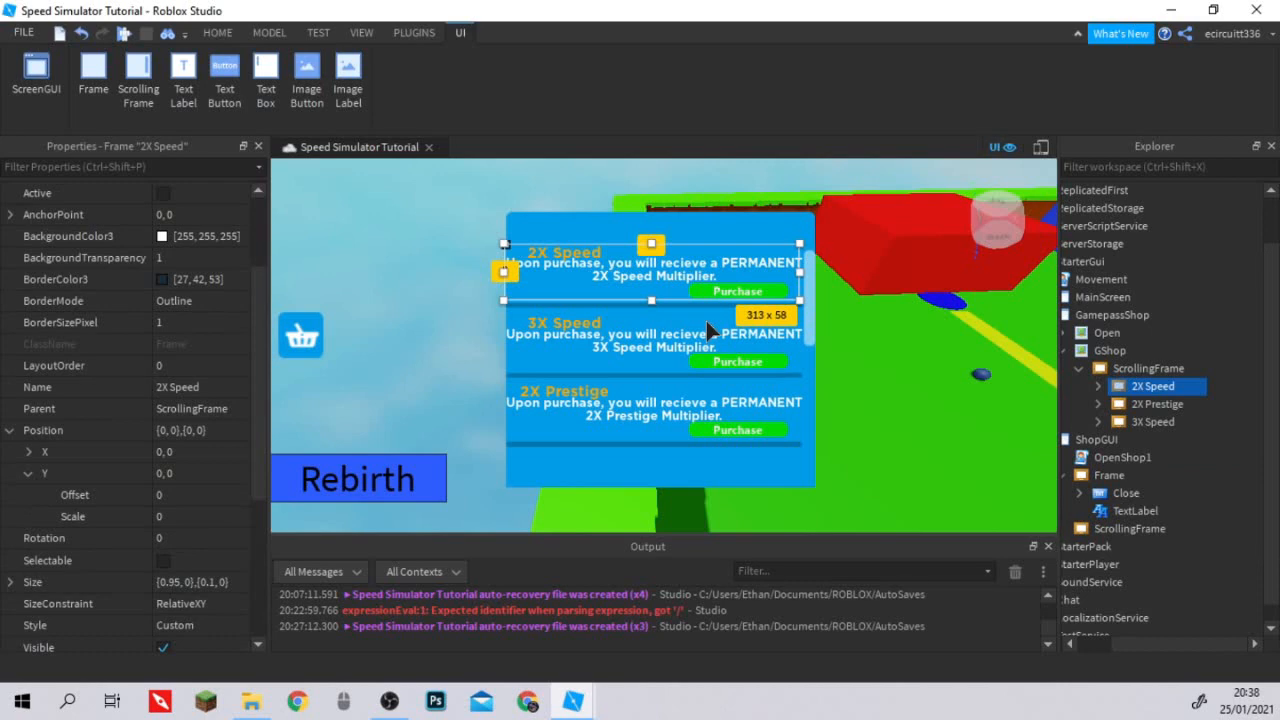
Check the Y position scales of the 2X Prestige and 3X Speed frames, and clear the selection.
click(1152, 404)
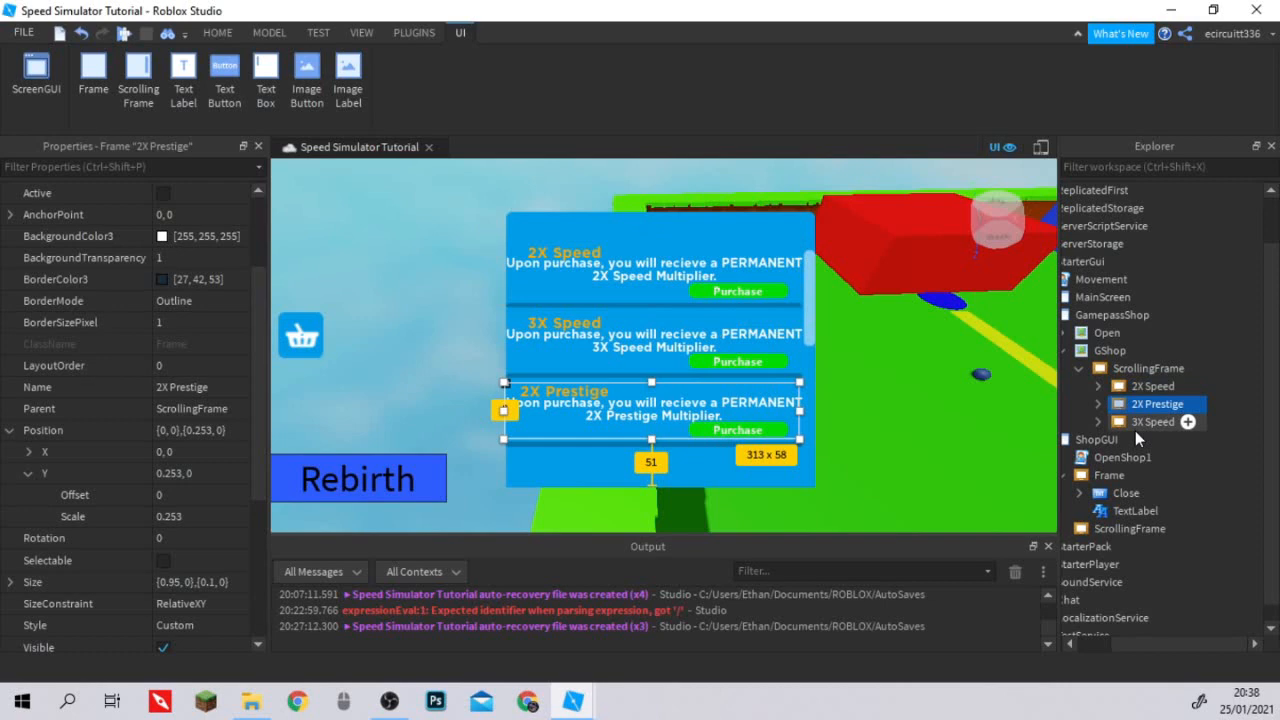
click(1134, 423)
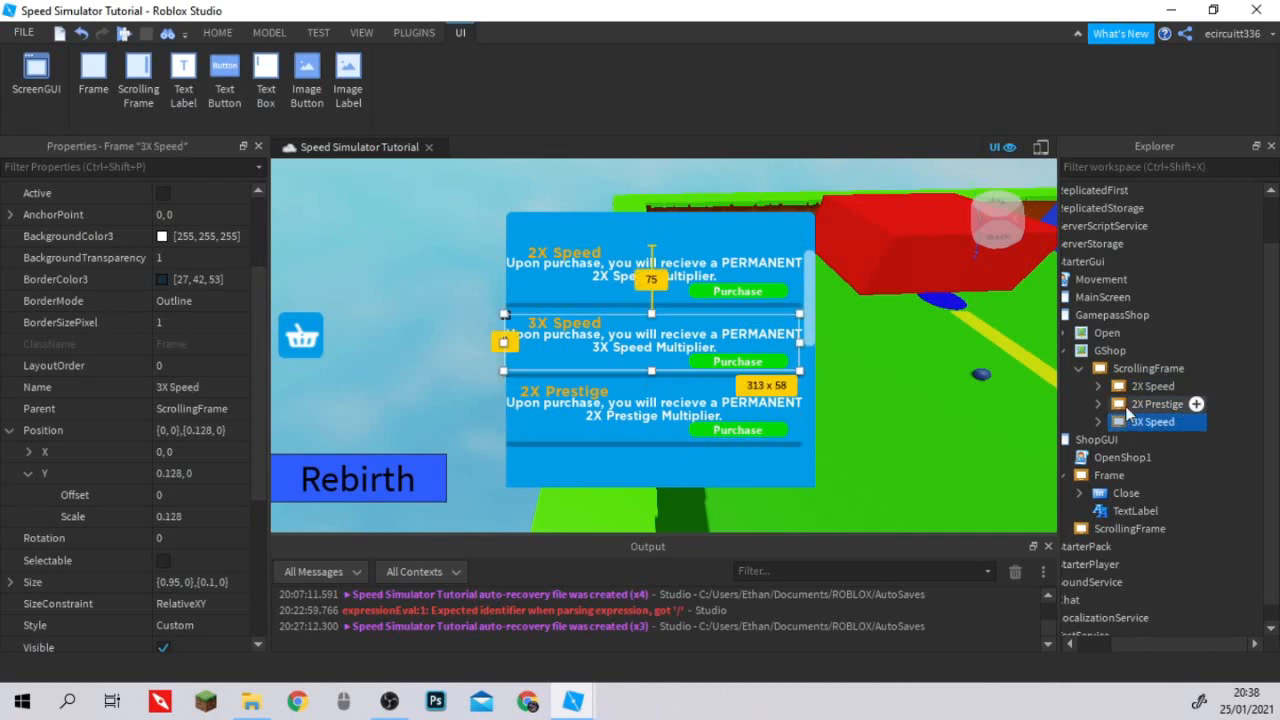
click(1130, 406)
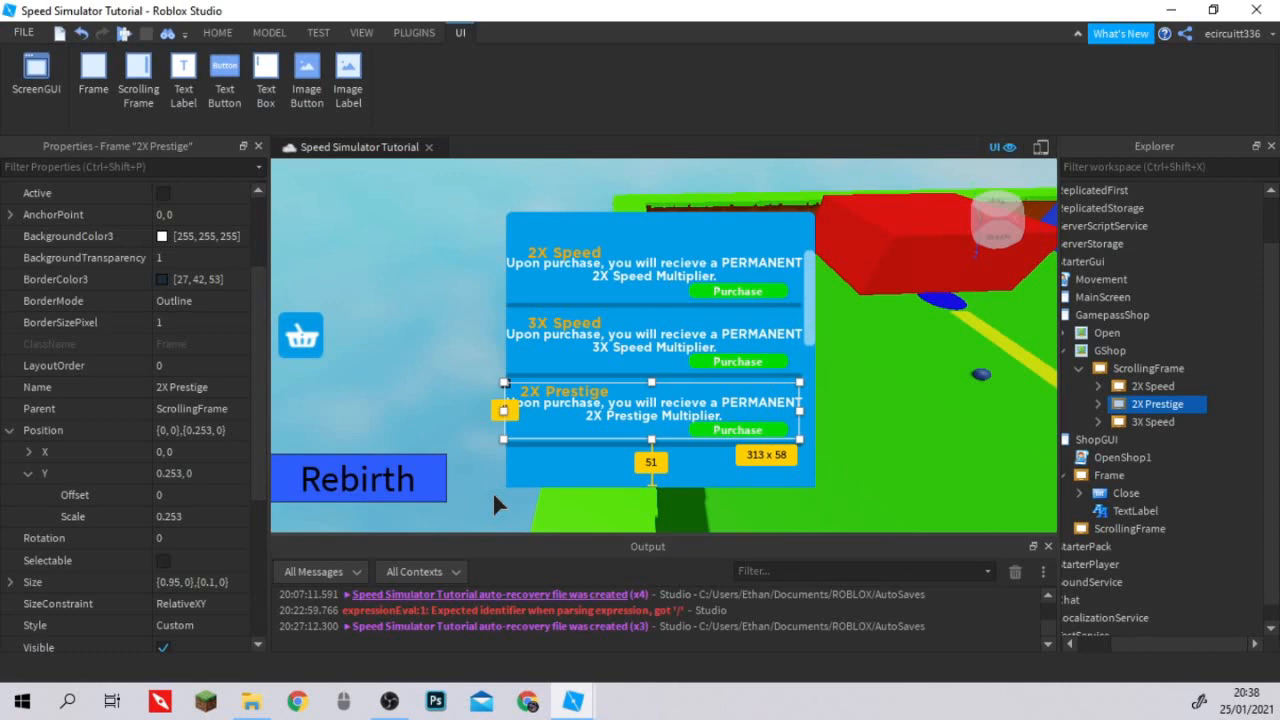
click(492, 491)
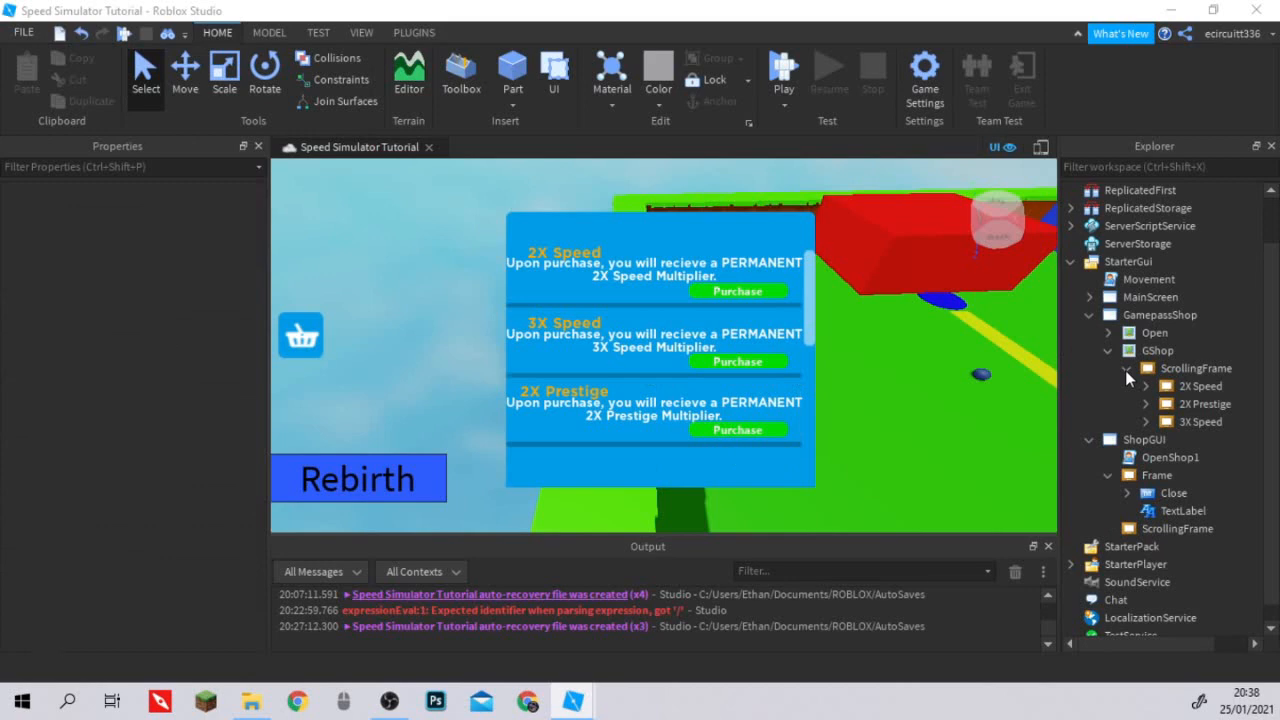
Insert an ImageLabel into GShop and name it Frame.
click(1186, 351)
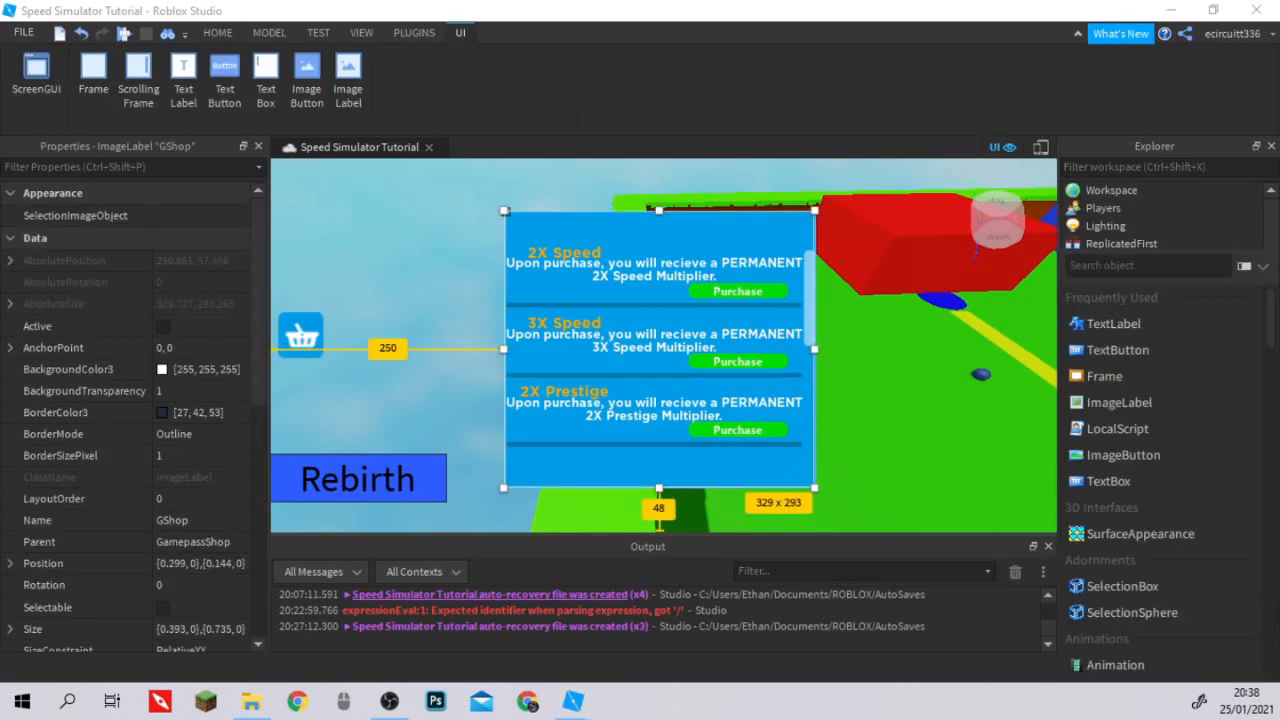
text(ima)
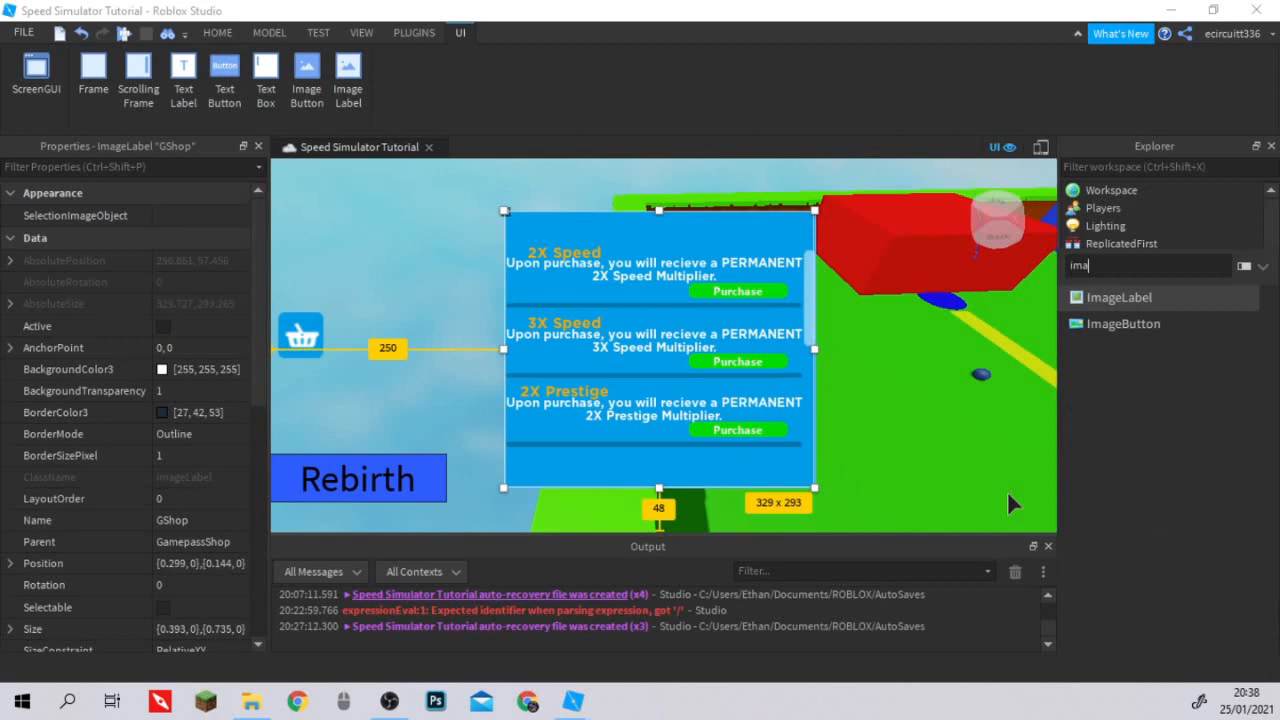
key(Return)
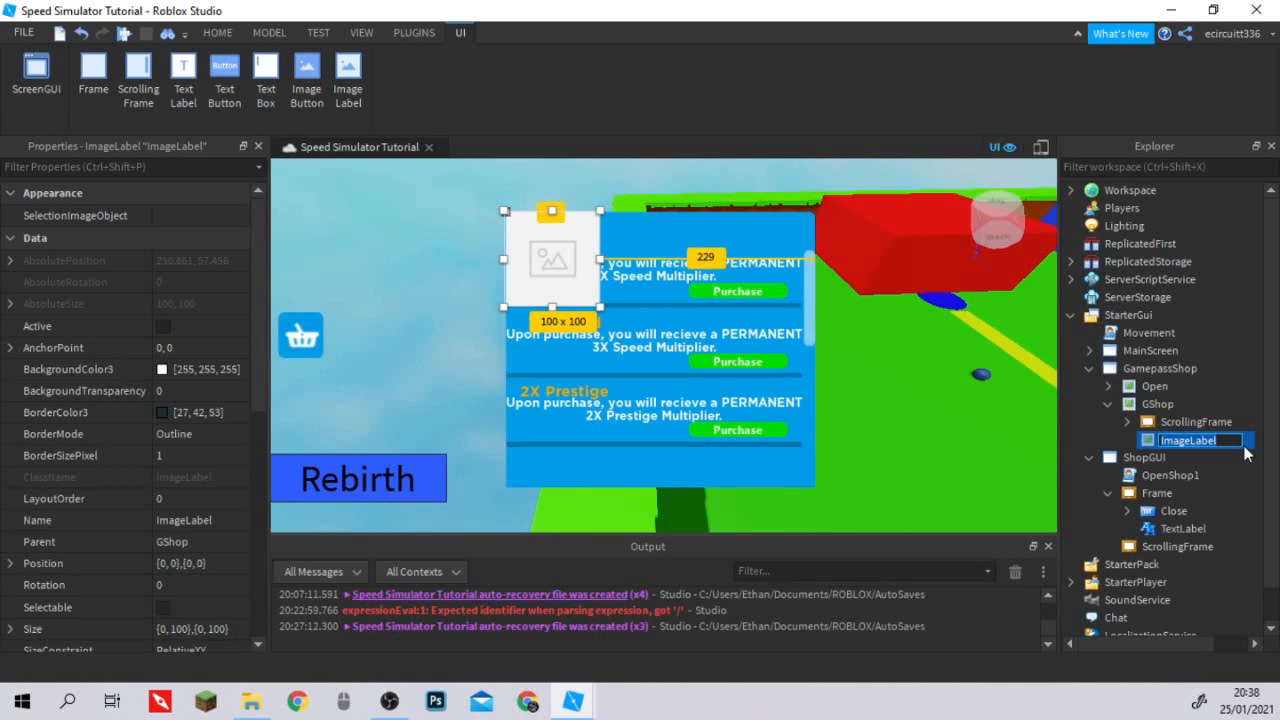
text(Frame)
key(Return)
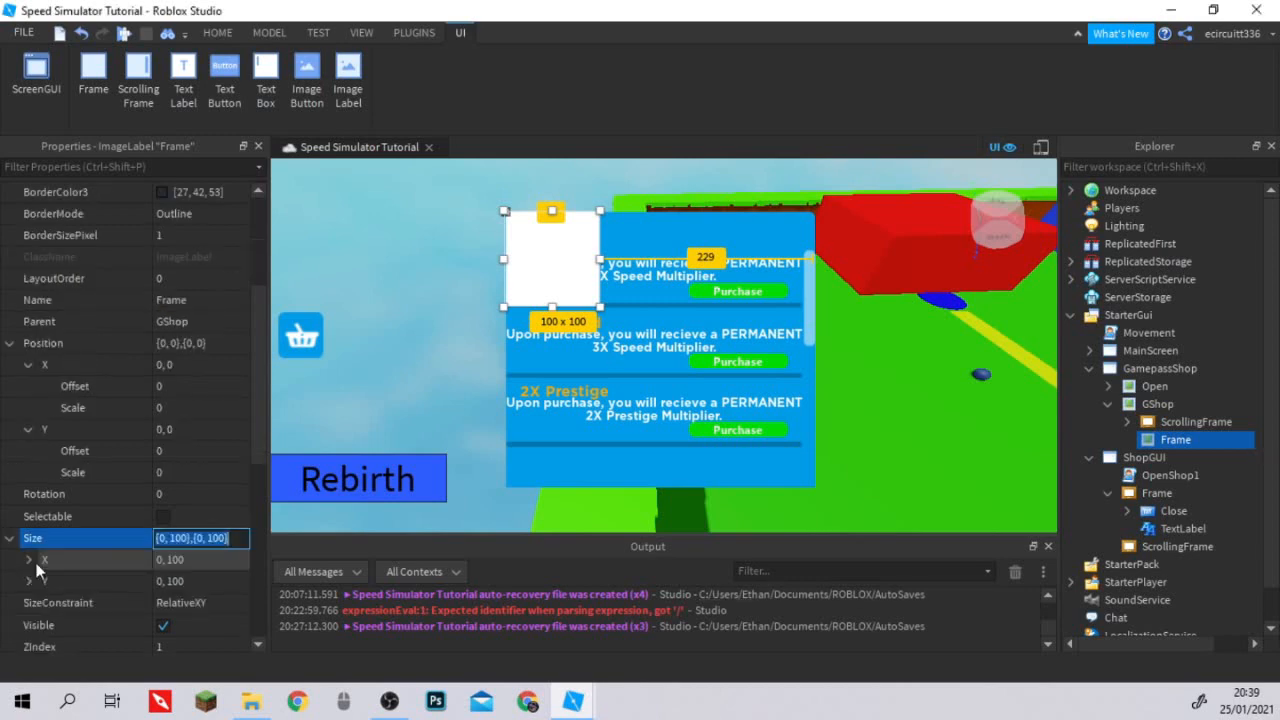
Position the new Frame label at X scale 0.96, Y scale -0.061, and set its X size to scale 0.1 with zero offset.
click(30, 561)
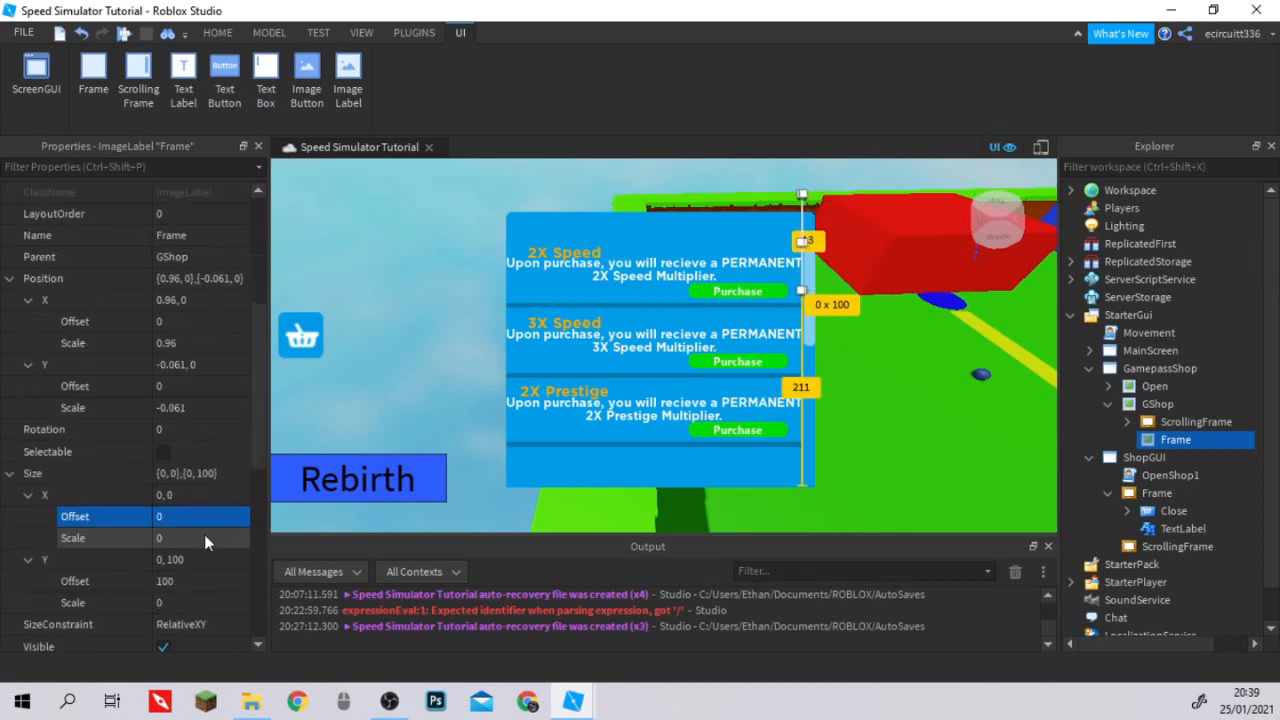
click(204, 534)
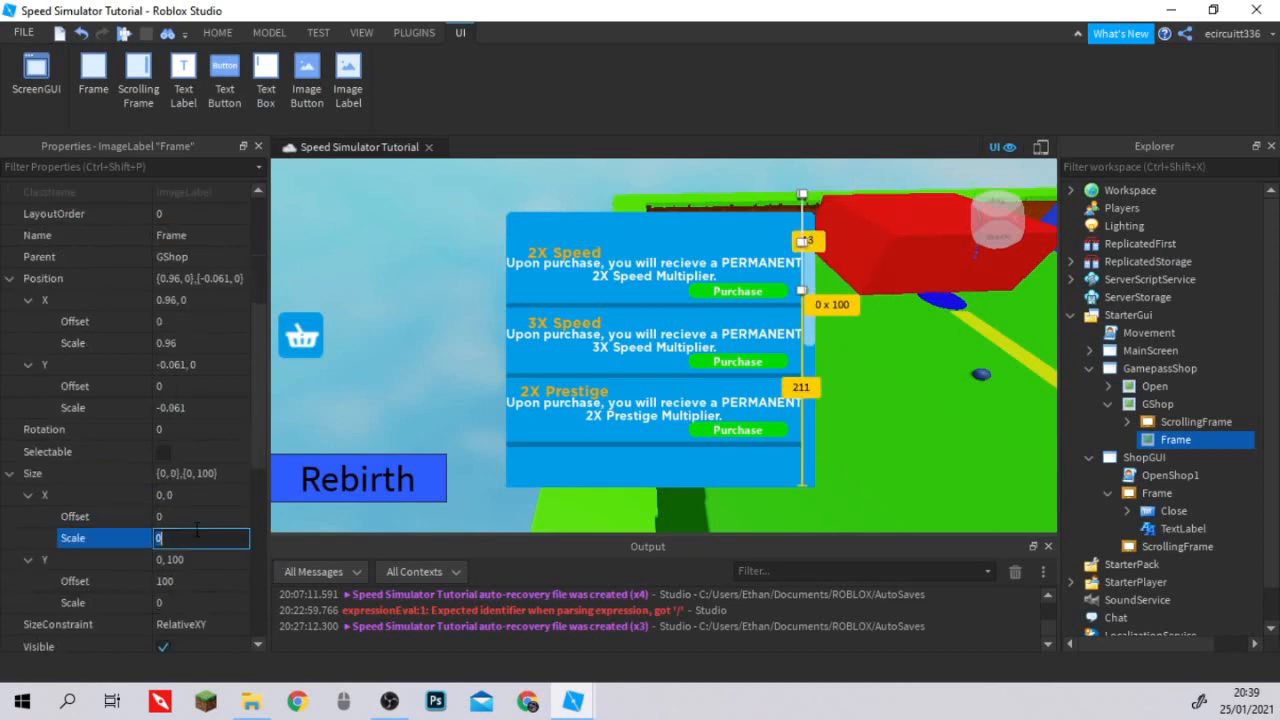
text(.1)
key(Return)
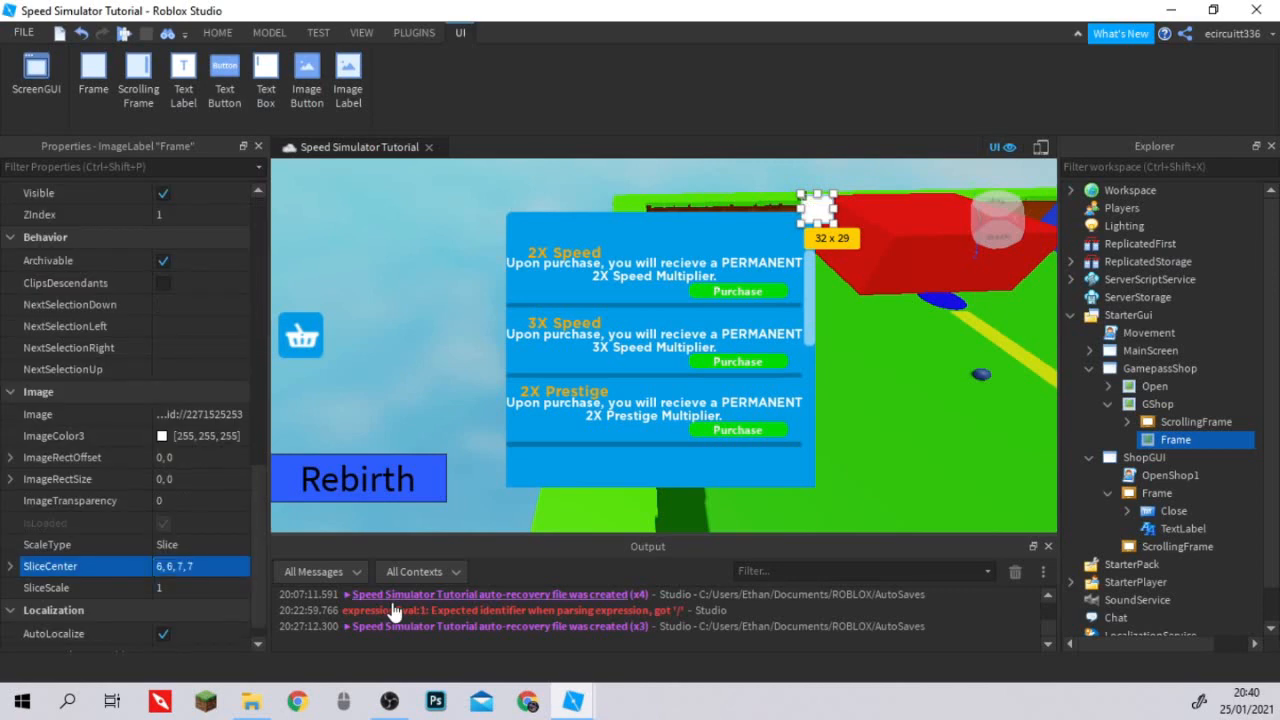
Set the ImageColor3 of GShop's Frame label to 255, 73, 85.
click(235, 444)
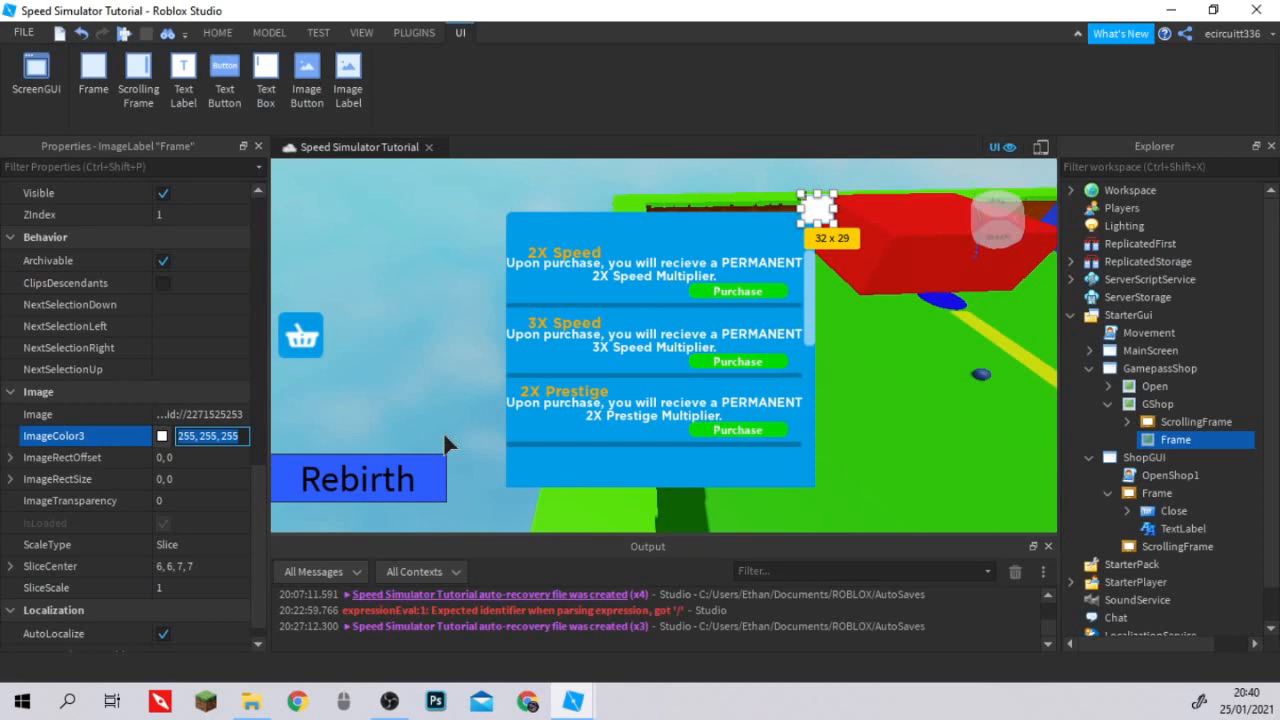
text(255, 73, 85)
key(Return)
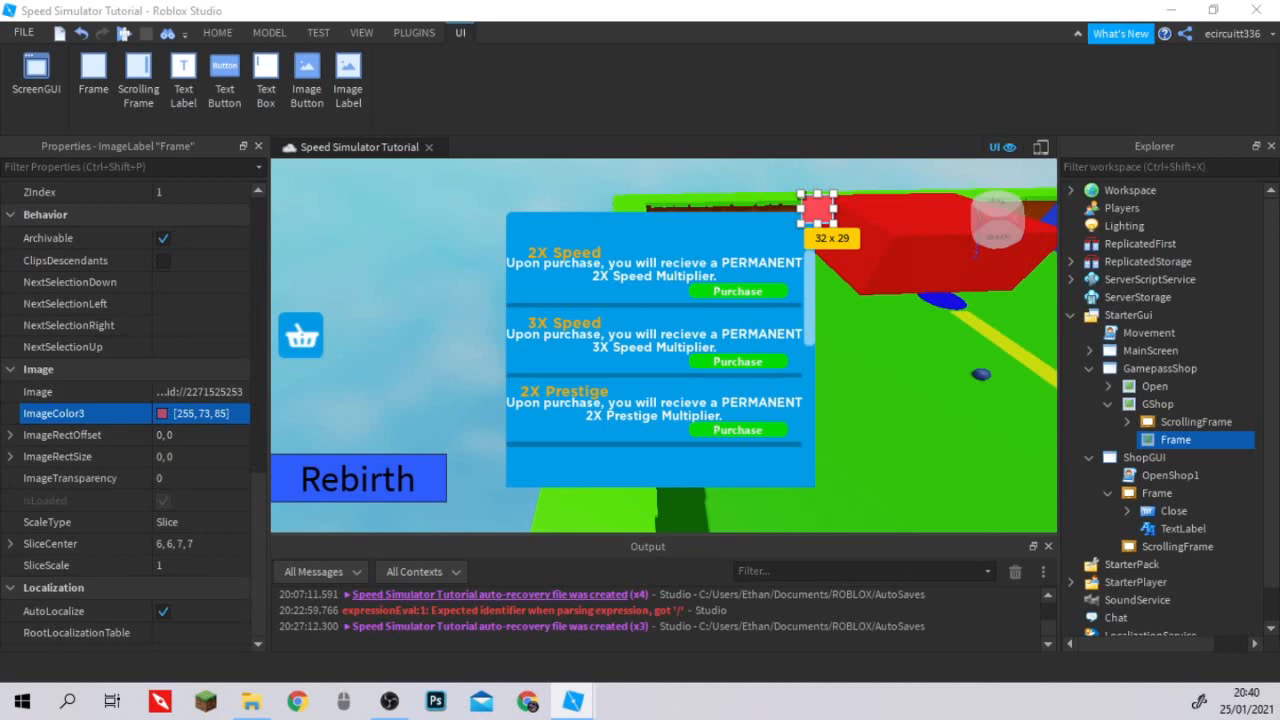
Insert a TextButton inside GShop's red Frame label.
click(1205, 439)
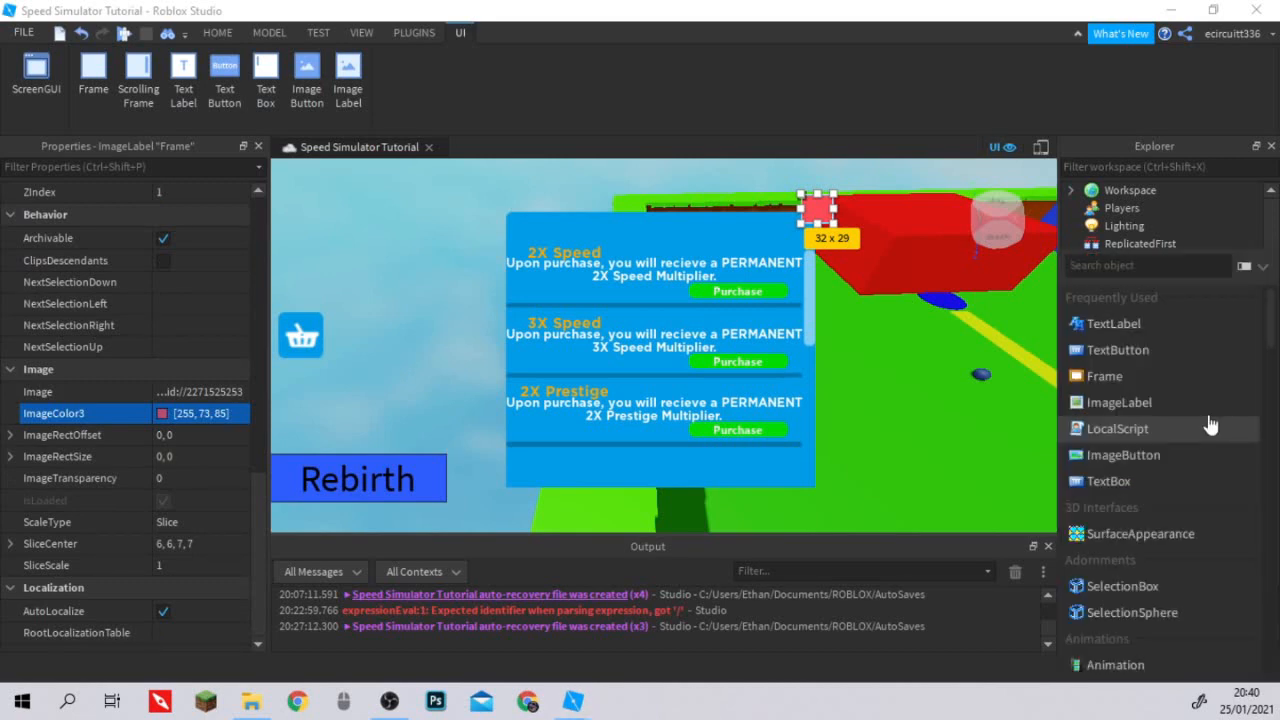
click(1118, 350)
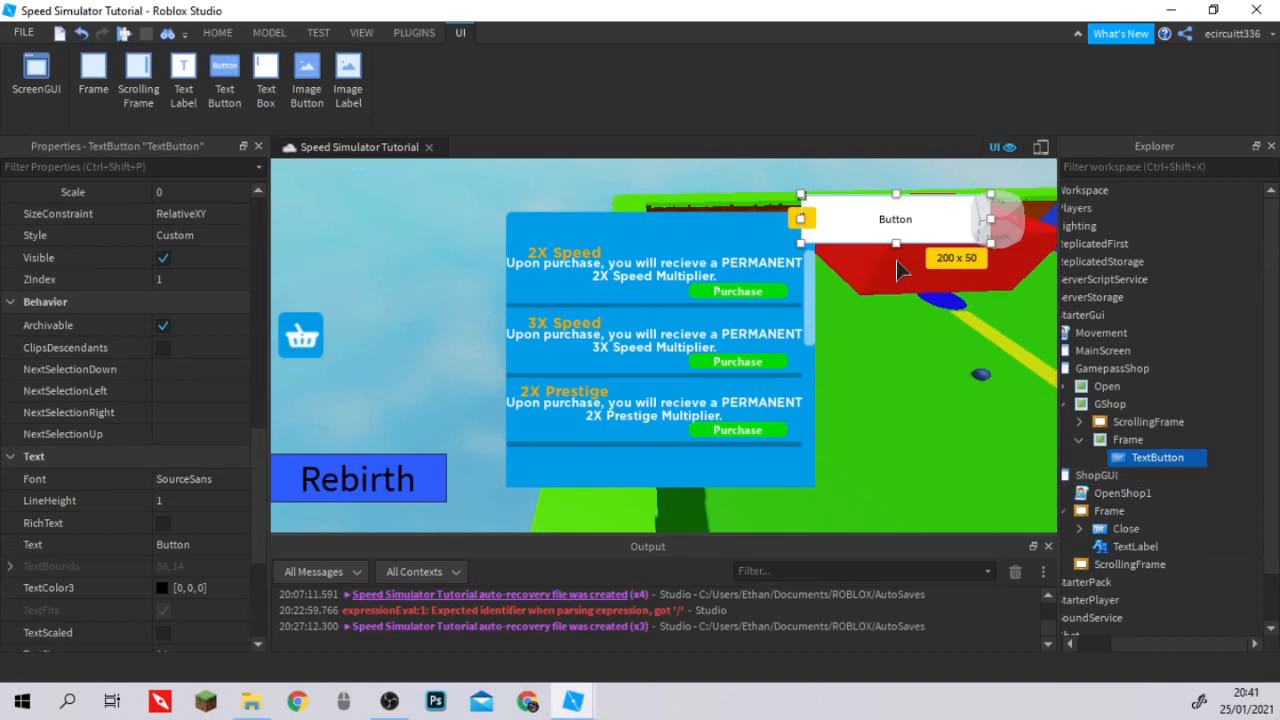
Set the new TextButton's TextColor3 to white (255, 255, 255) and open its Font for editing.
scroll(192, 376, up, 10)
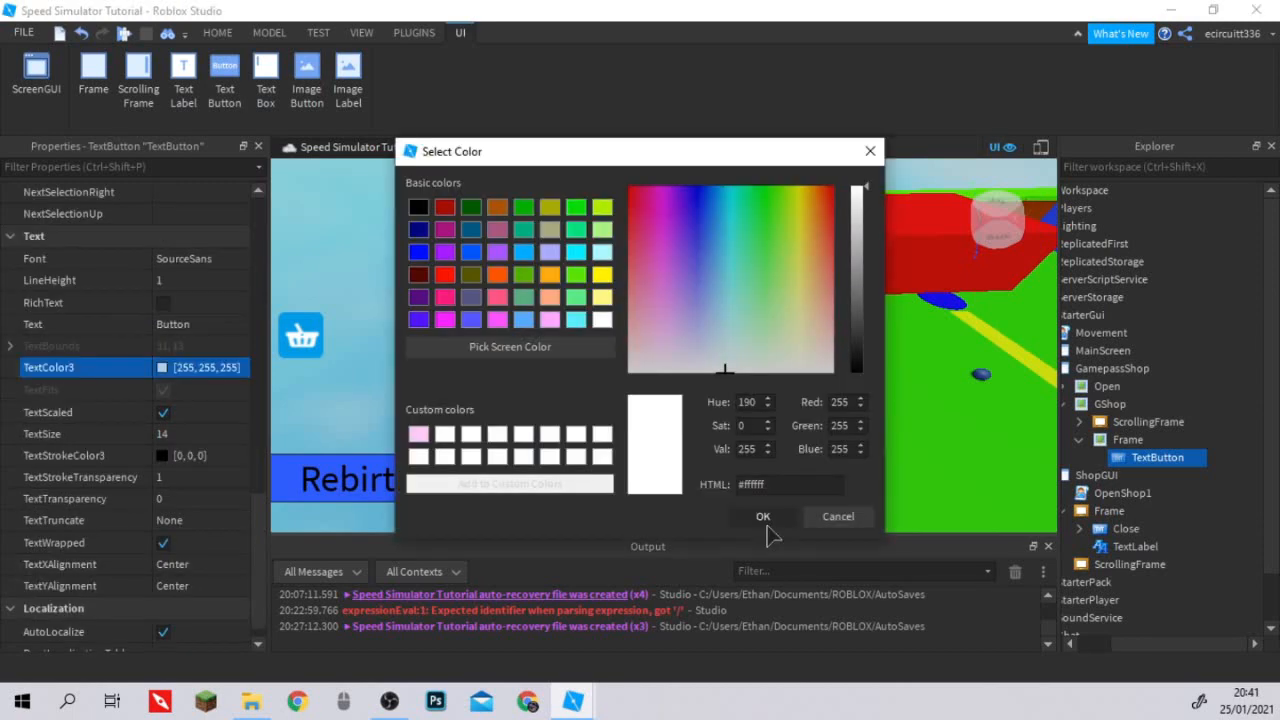
click(763, 517)
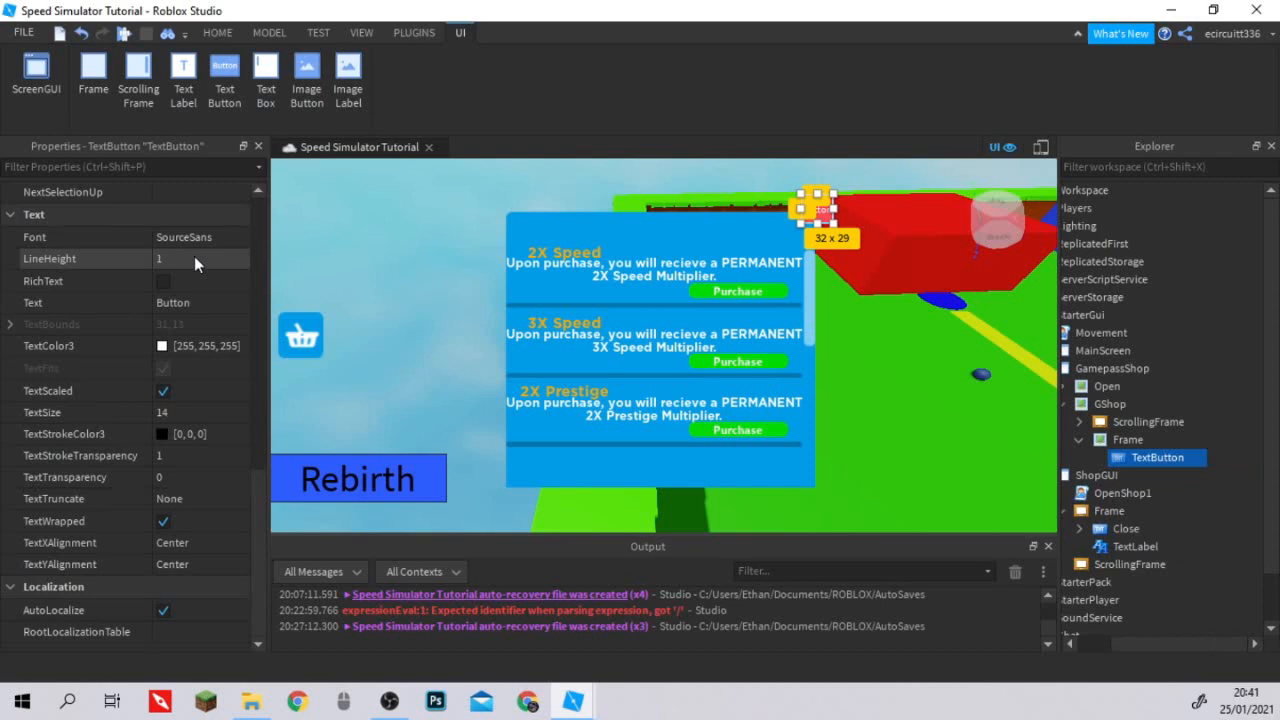
click(195, 237)
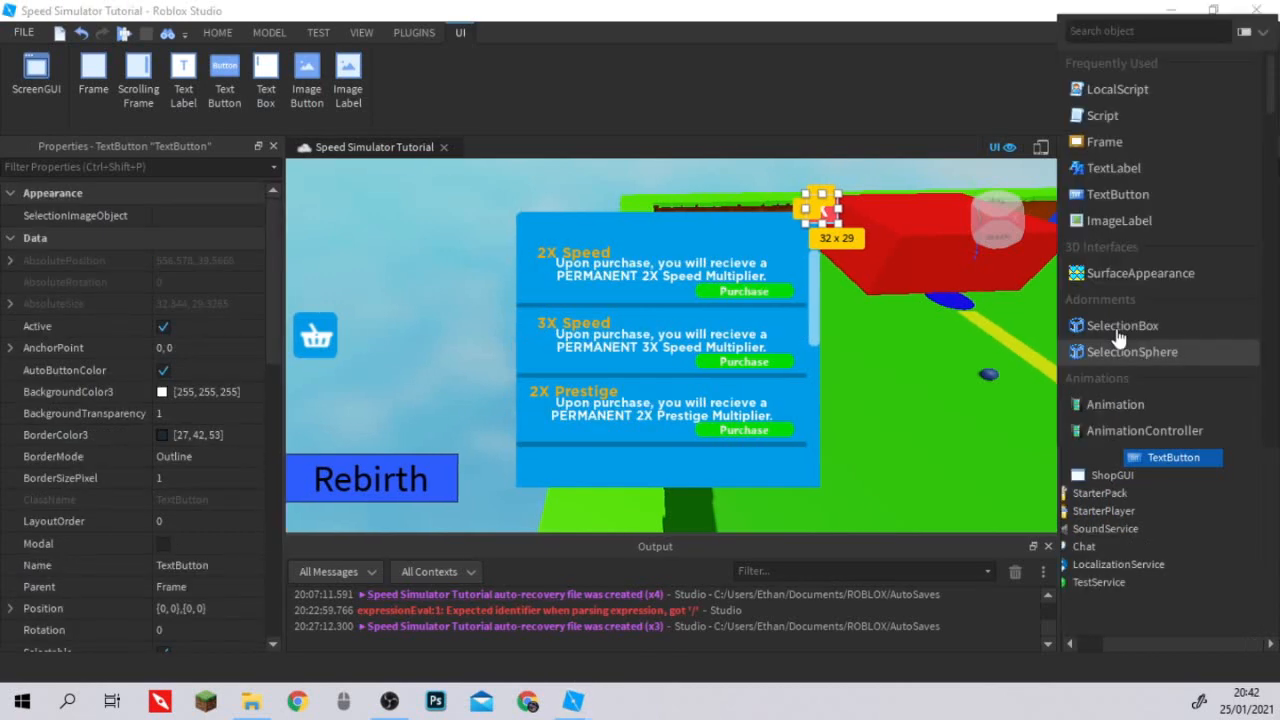
Insert a LocalScript inside the red Frame's TextButton and clear its default code.
click(1117, 90)
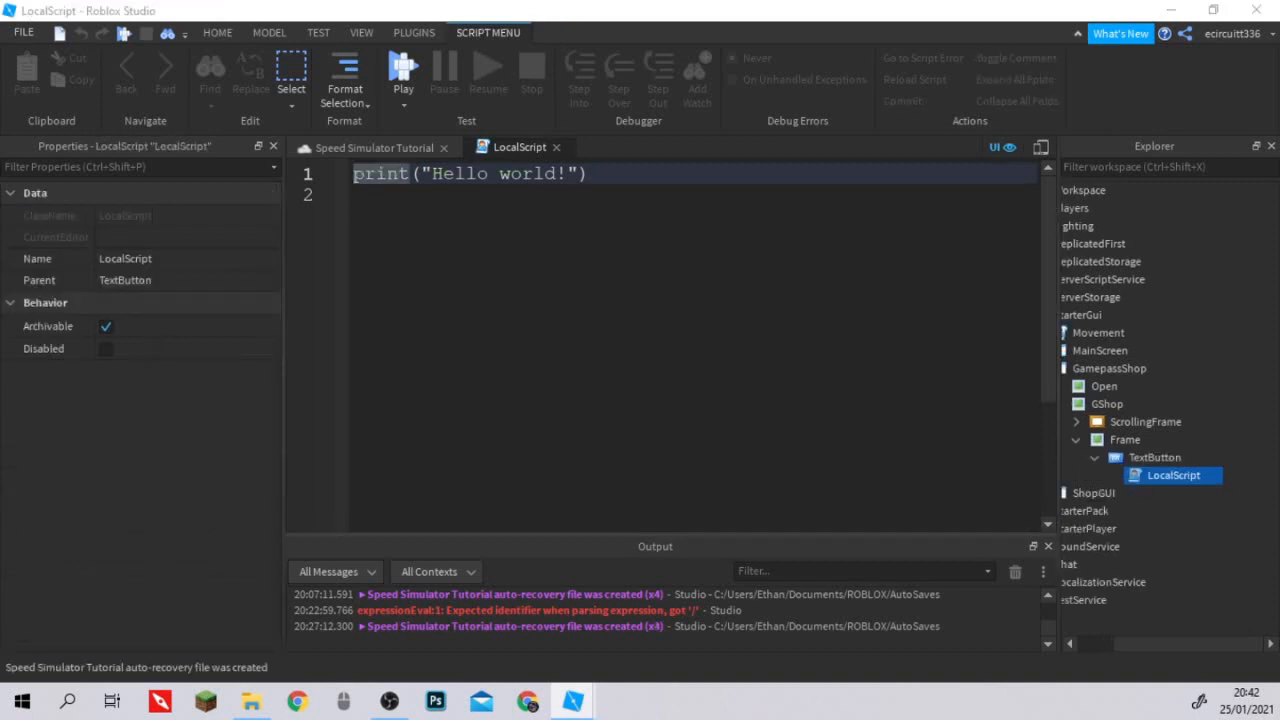
click(620, 177)
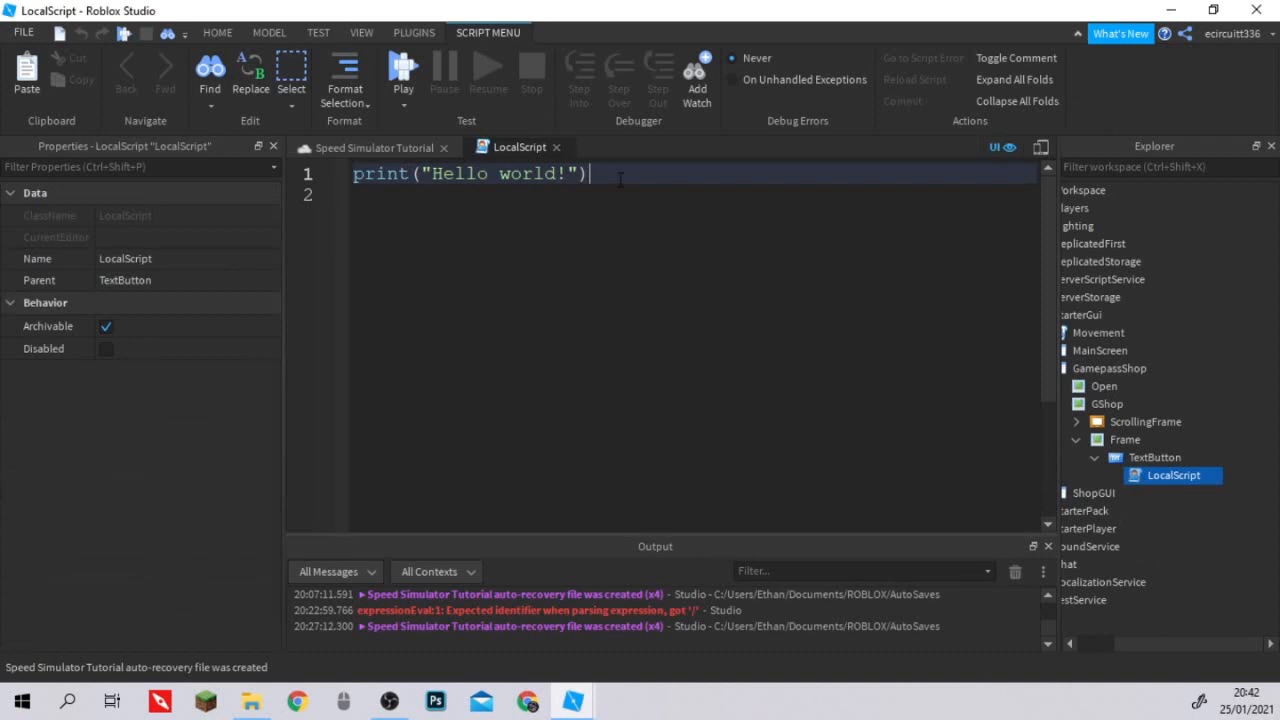
key(ctrl+a)
key(BackSpace)
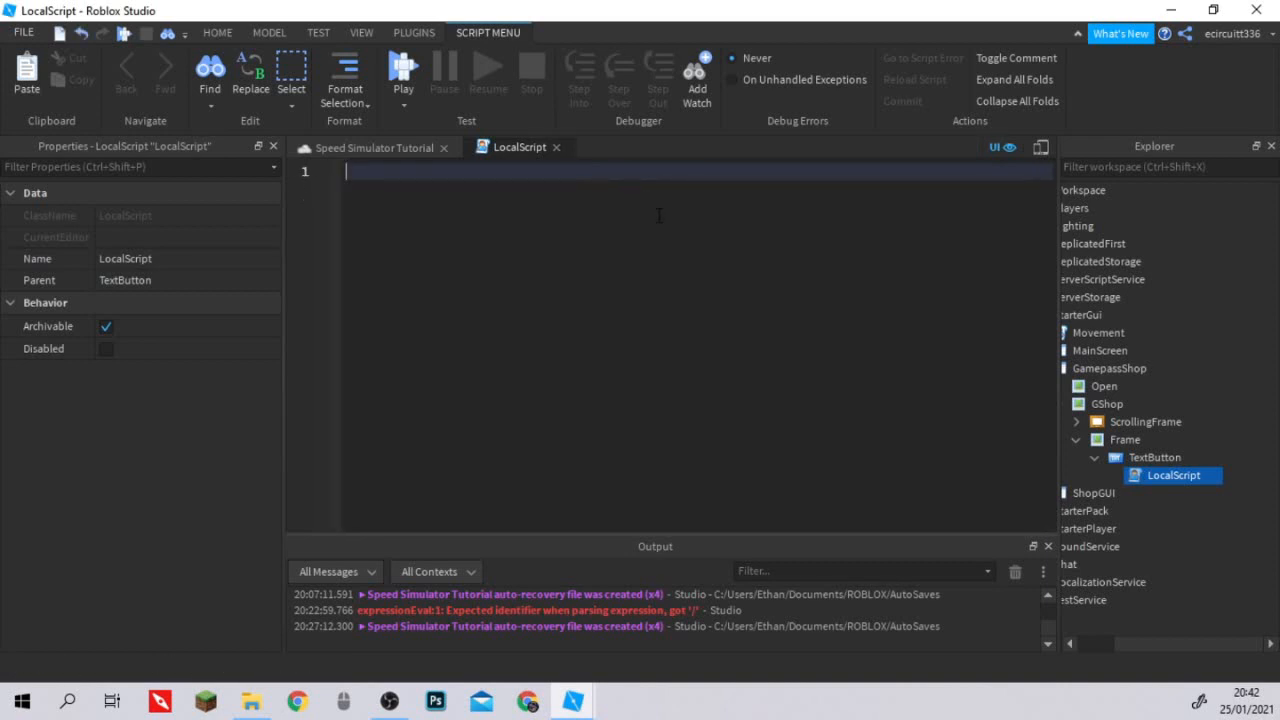
Declare a local variable named button that refers to script.Parent.
text(local button = scrip)
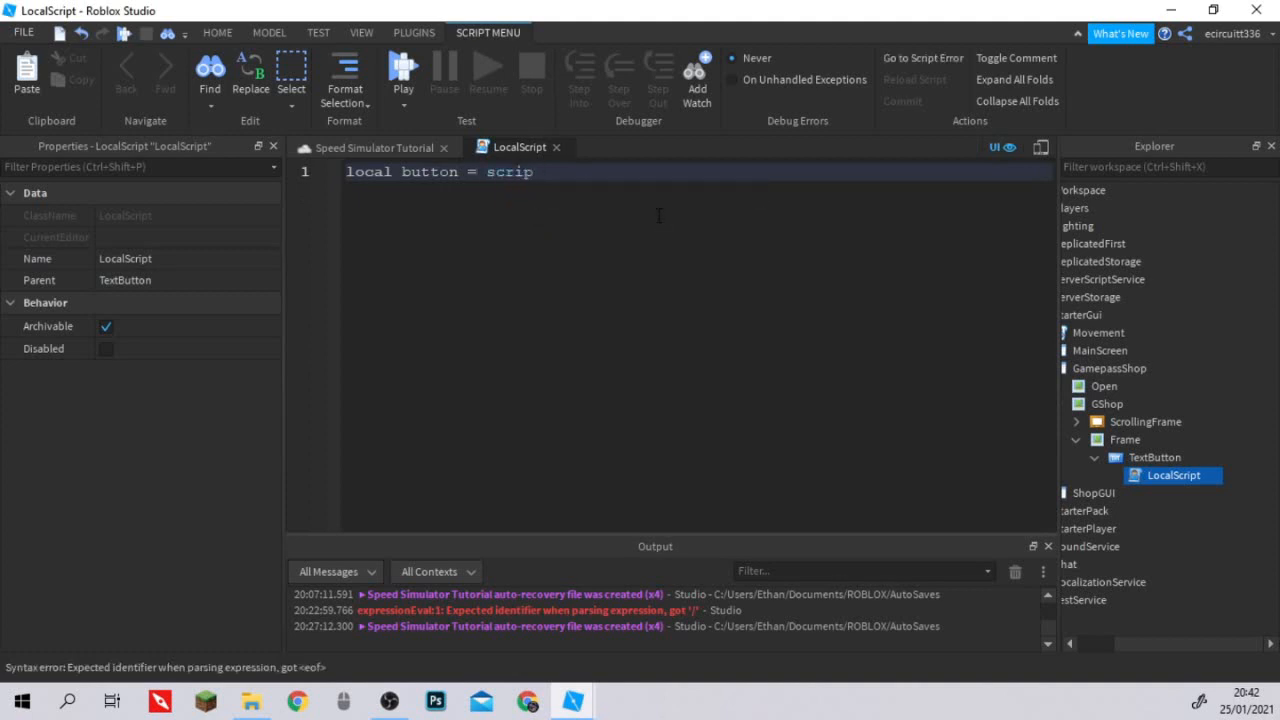
text(t.Parent)
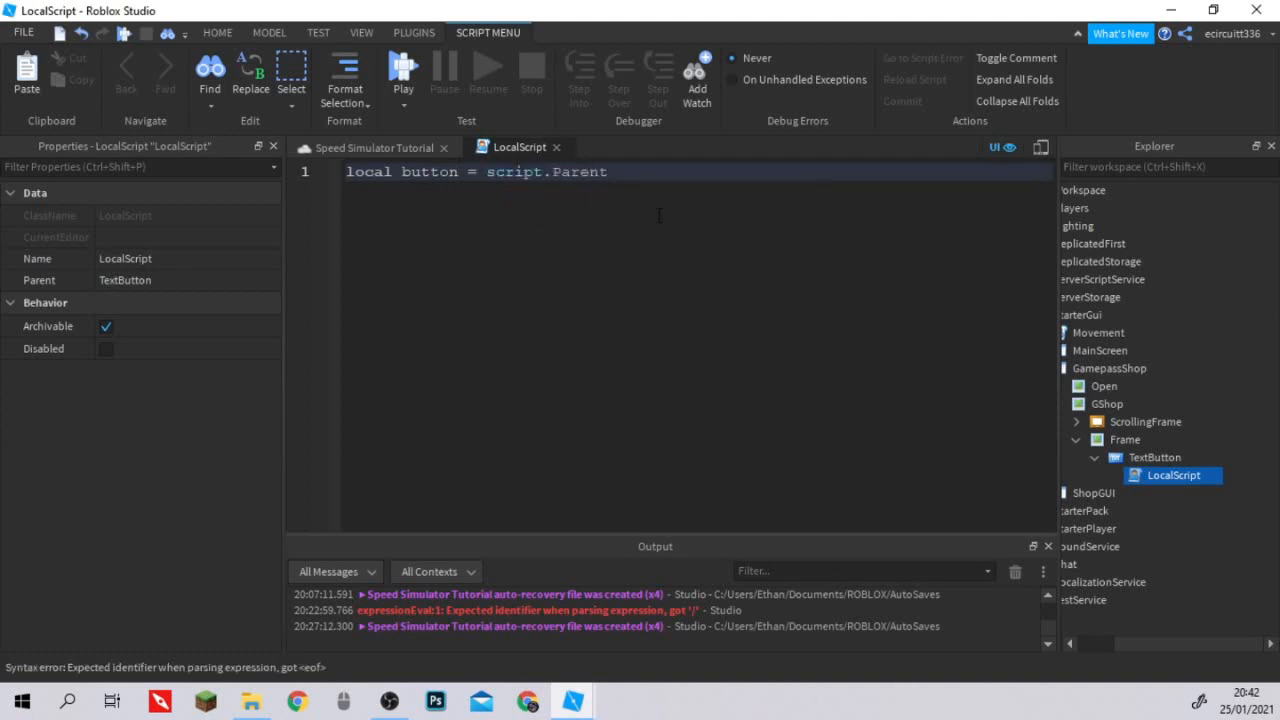
ctrl+scroll(652, 232, up, 1)
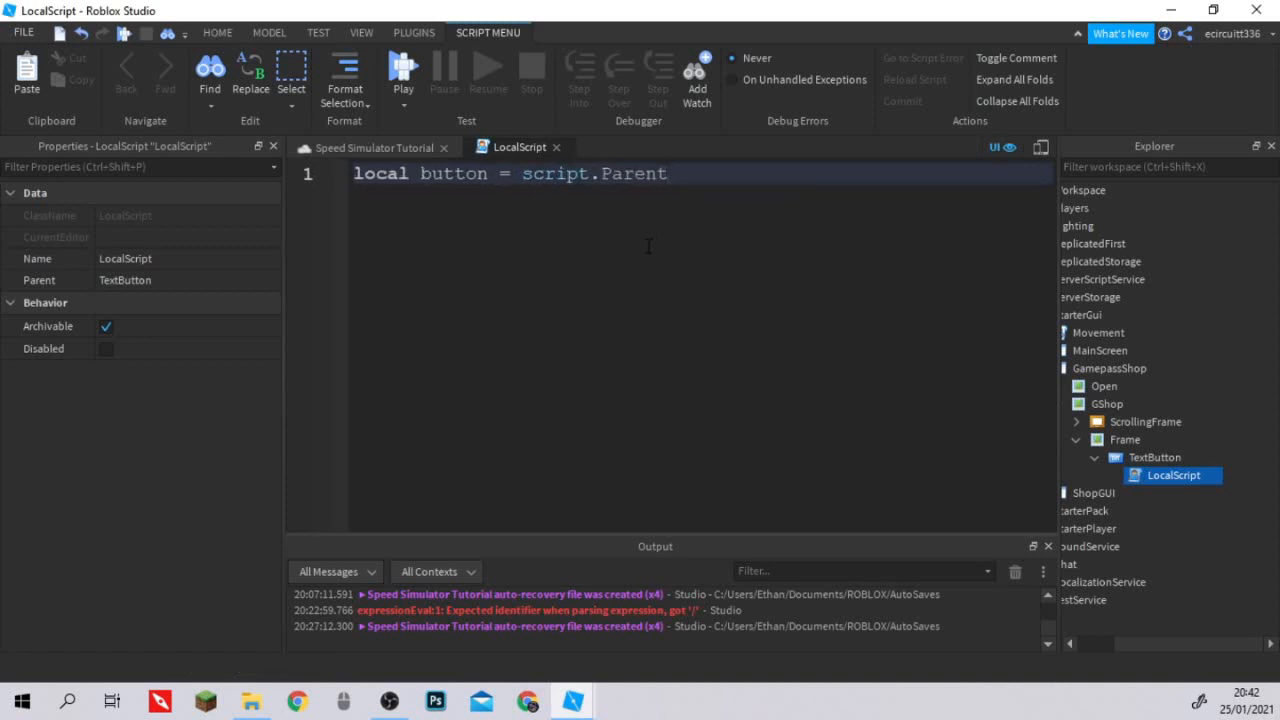
Add a button.MouseButton1Click:Connect(function() handler with its closing end) below the variable.
key(Return)
key(Return)
text(button)
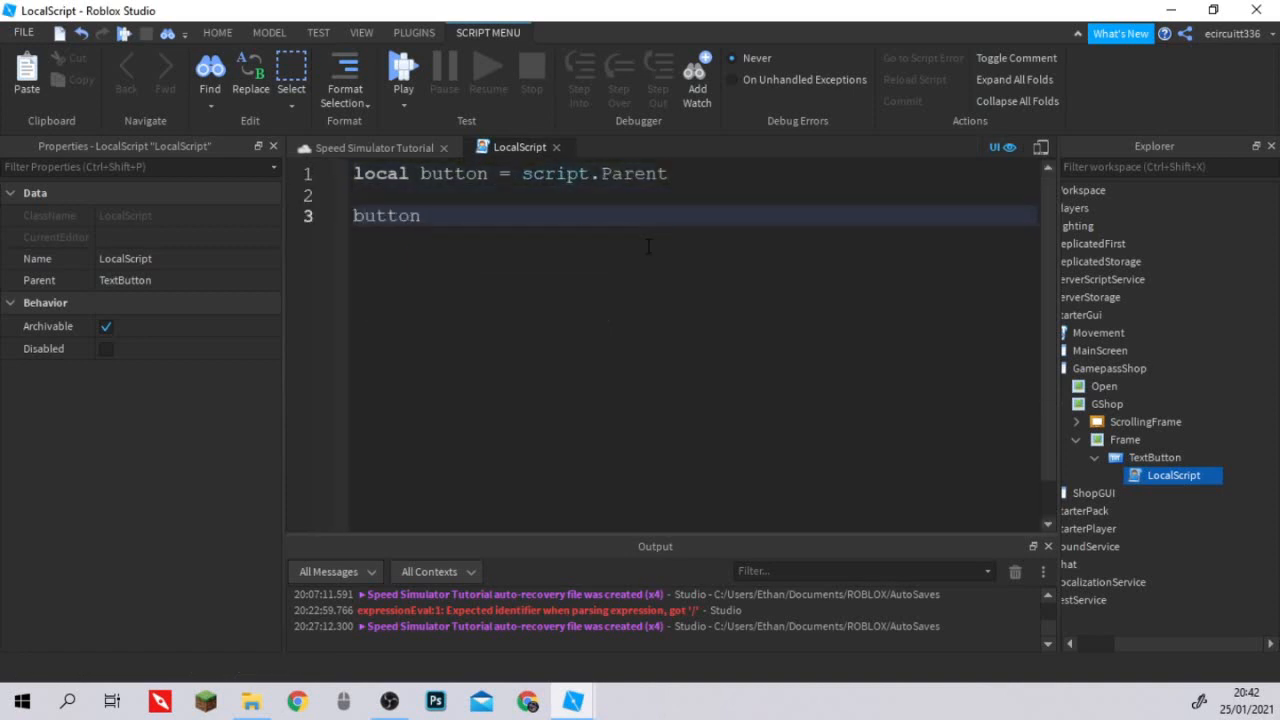
text(.MouseButton1Click)
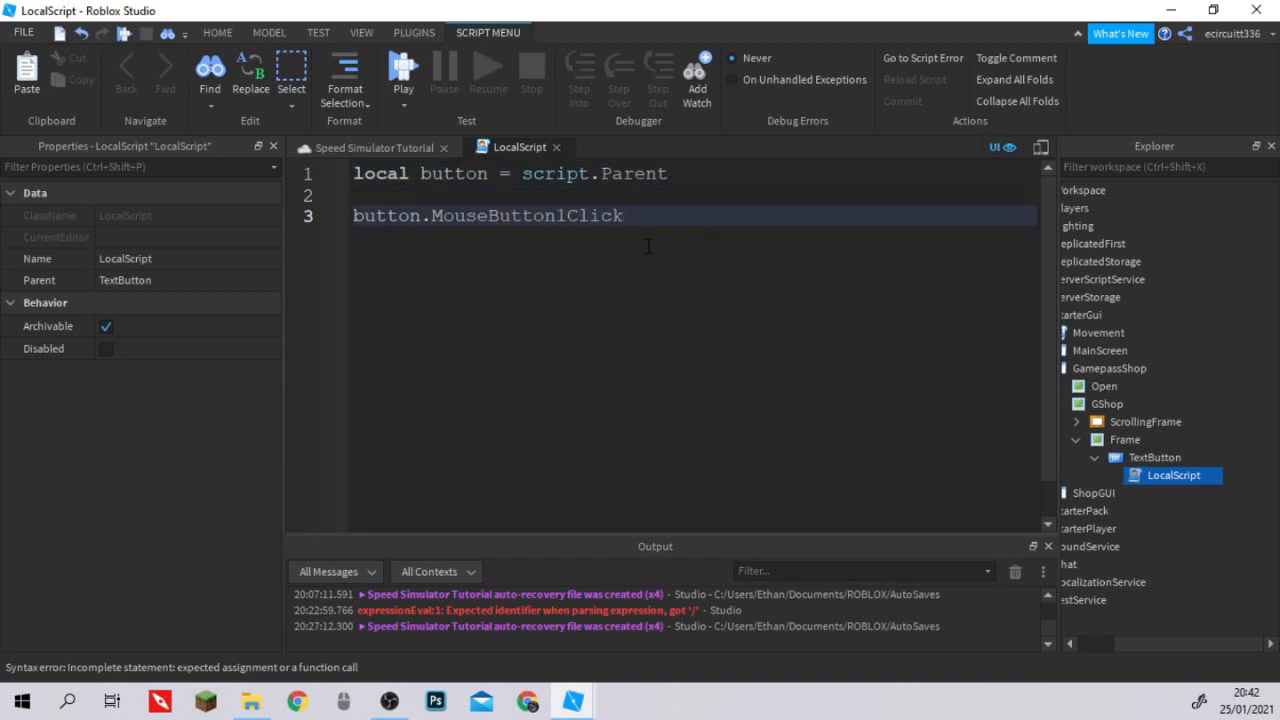
text(:Connect(functi)
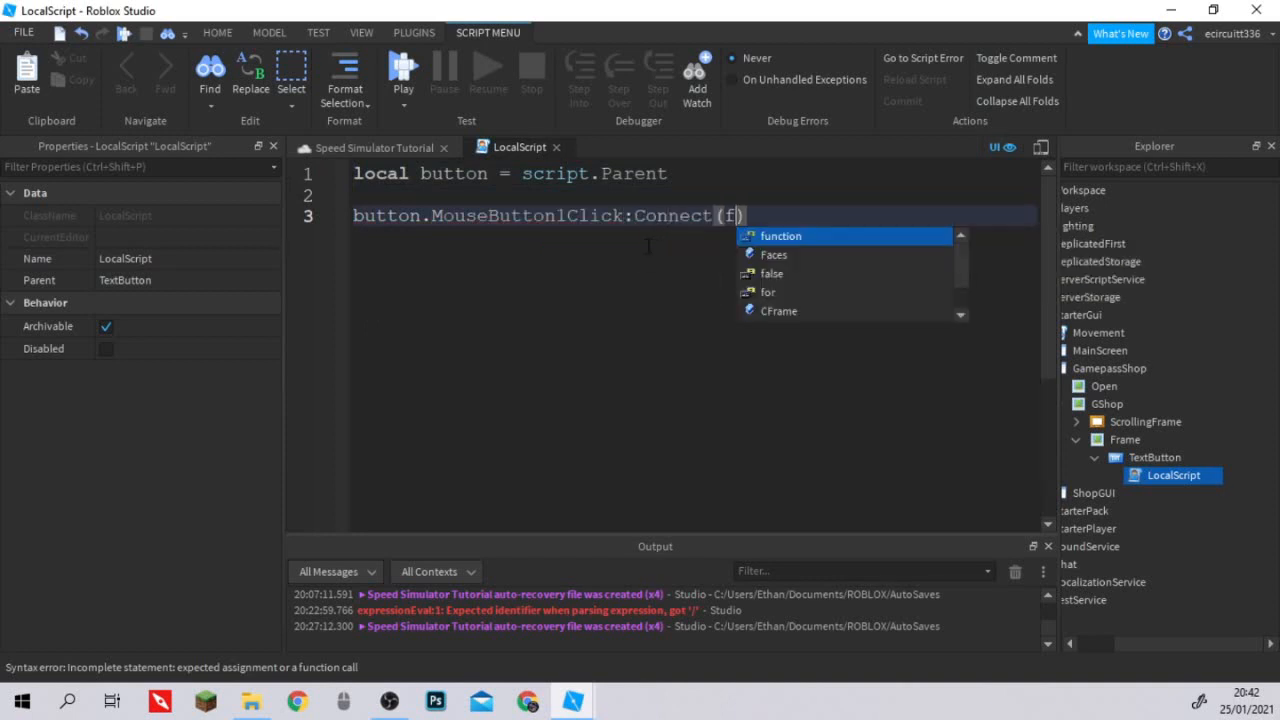
text(on())
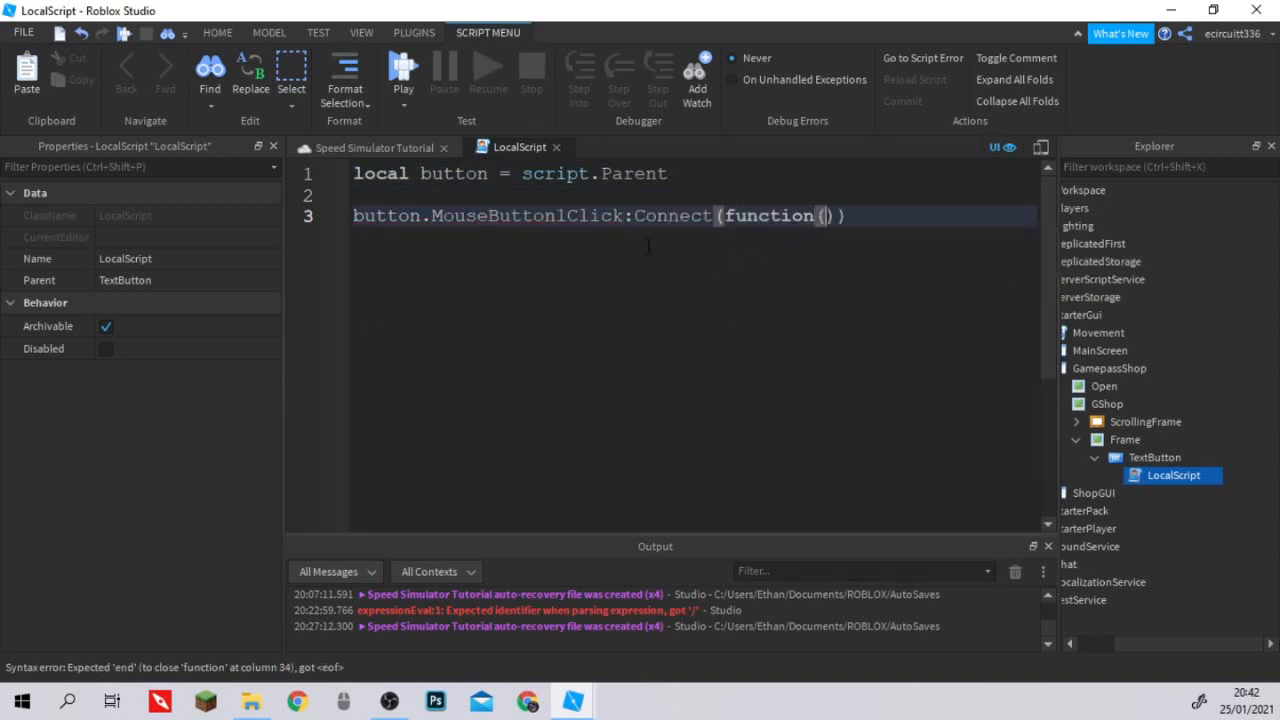
key(Return)
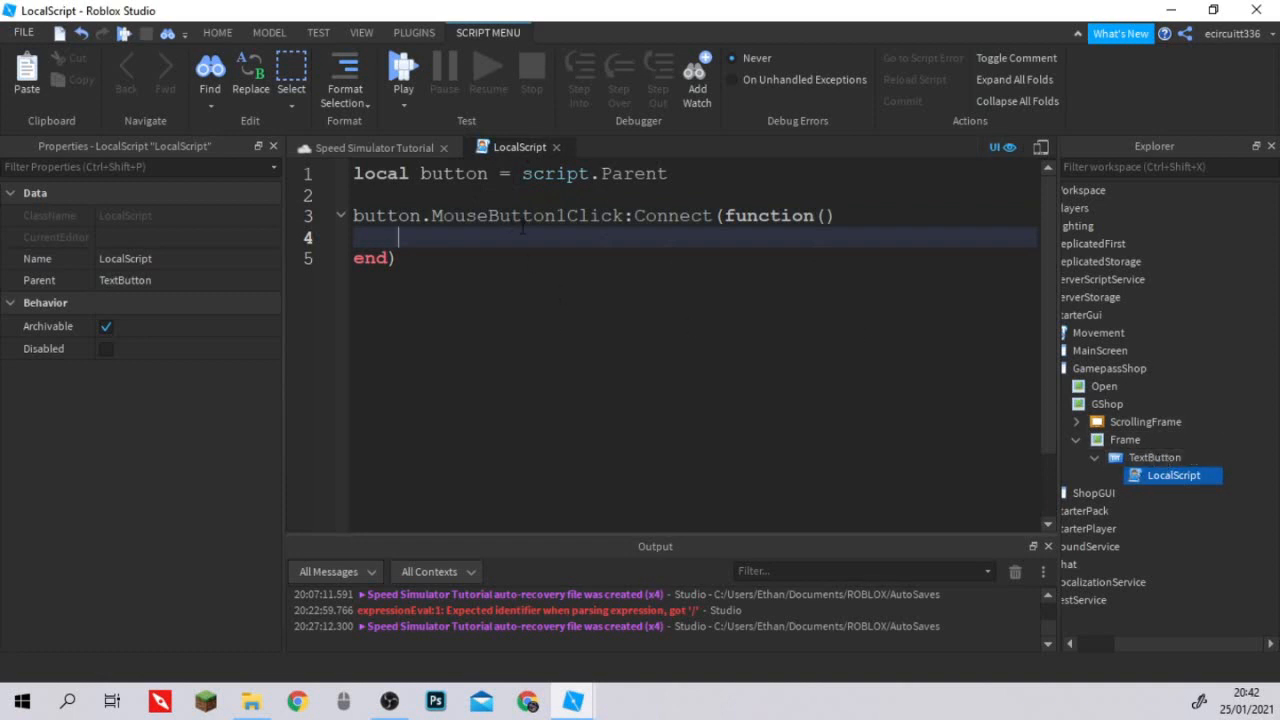
Inside the handler, write script.Parent.Parent.Parent.Parent.GShop.Visible = false, and close the script.
drag(421, 216, 891, 232)
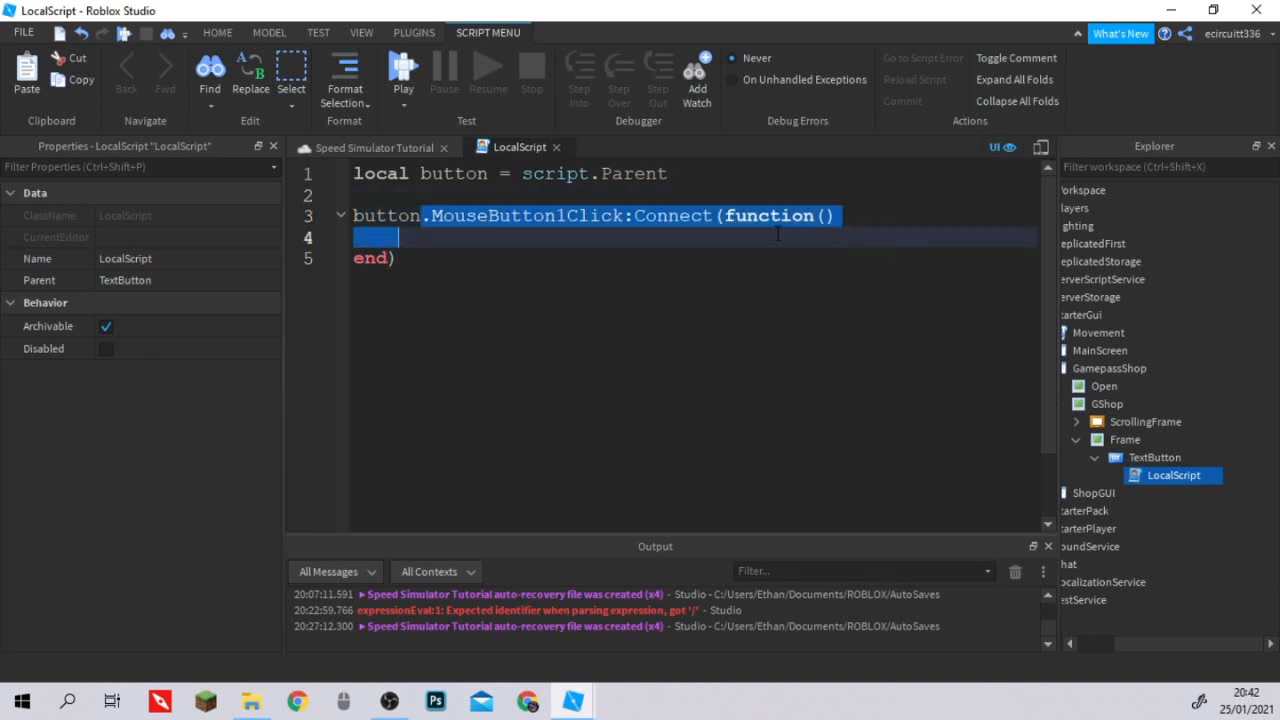
click(891, 240)
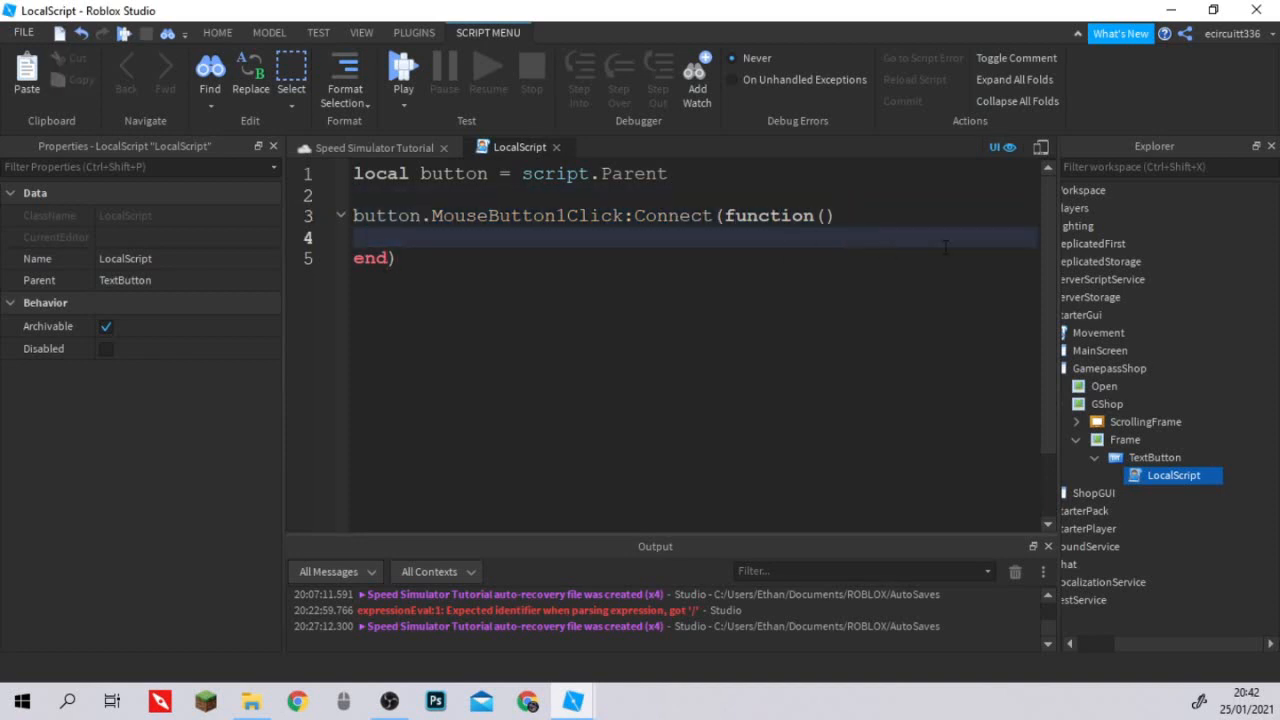
text(script.Parent)
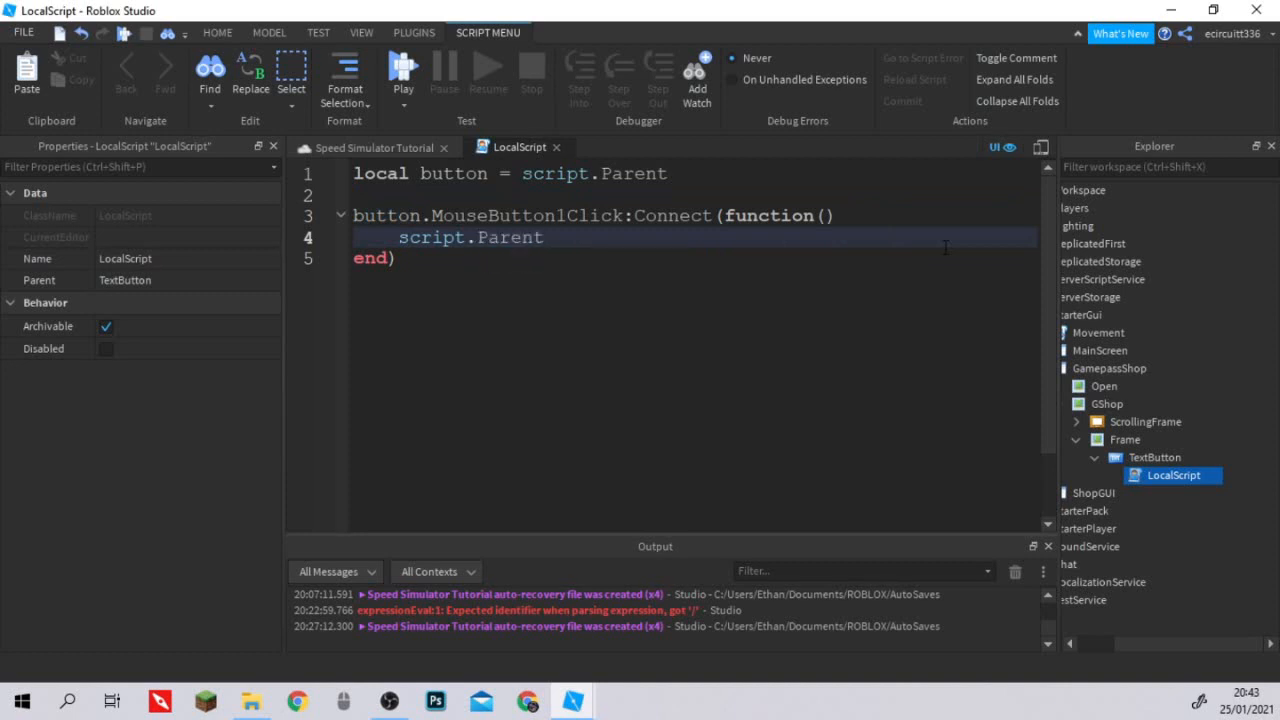
text(.Parent.P)
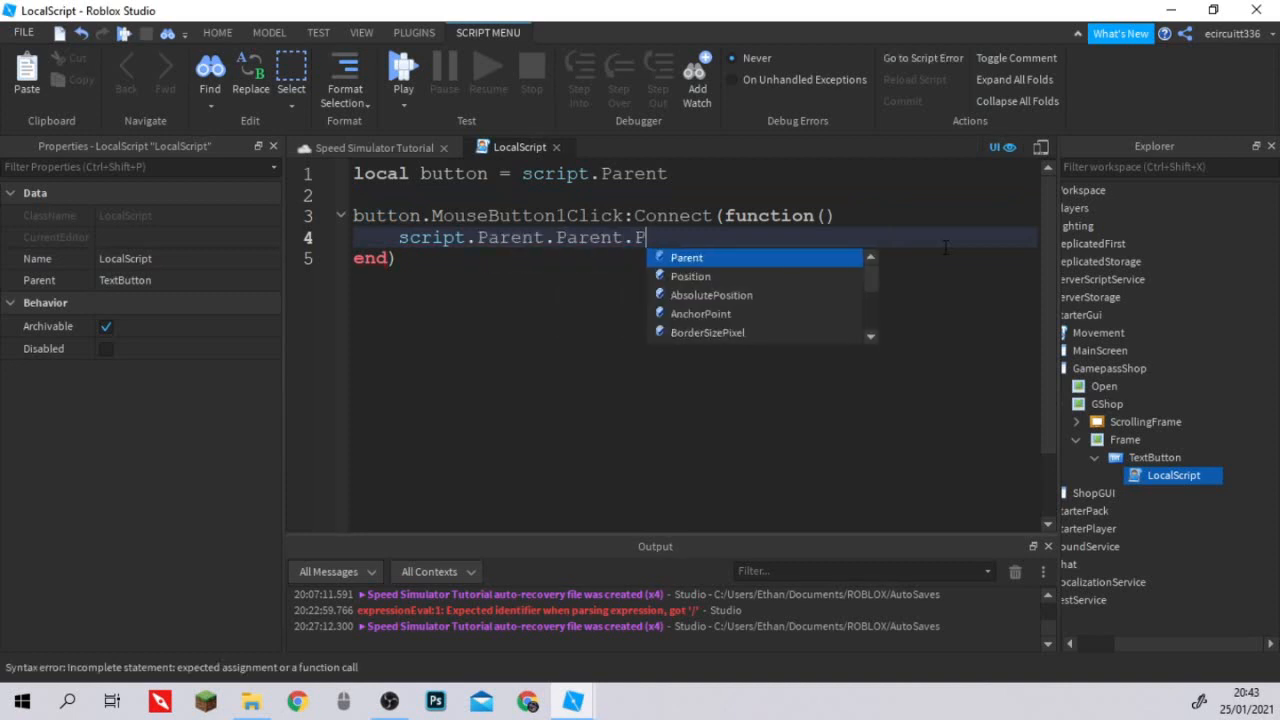
key(Tab)
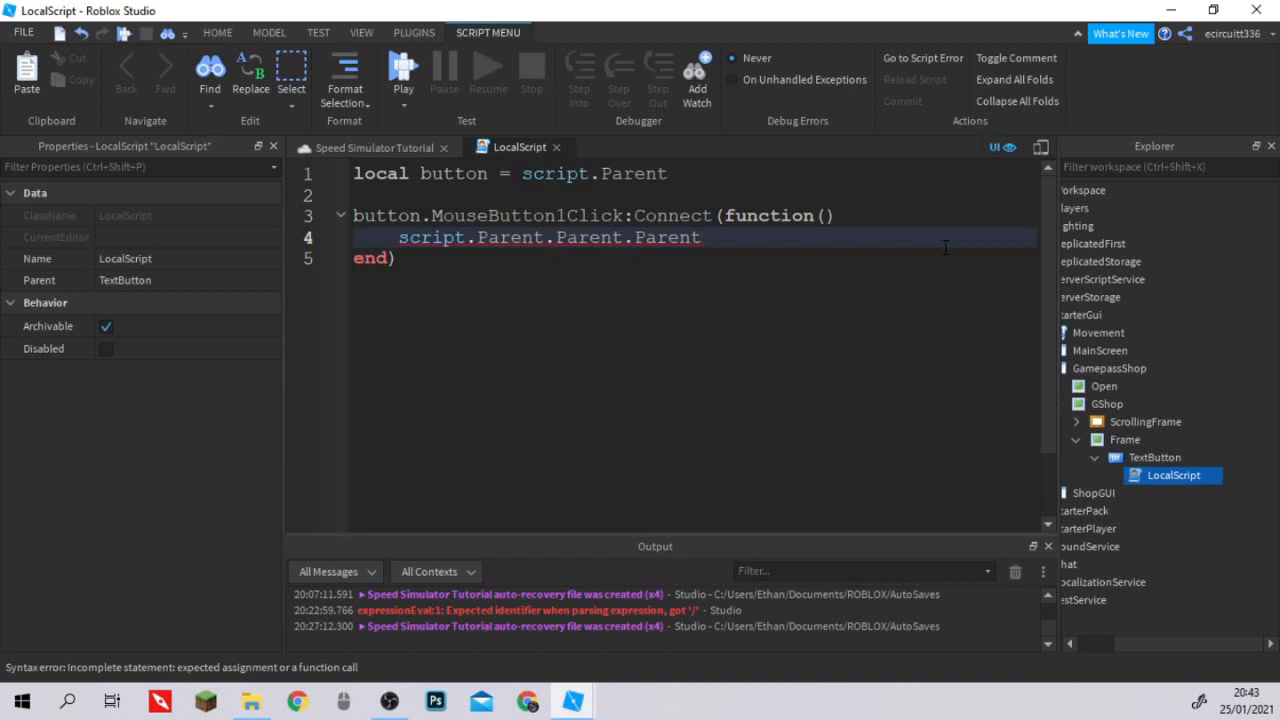
text(.P)
key(Tab)
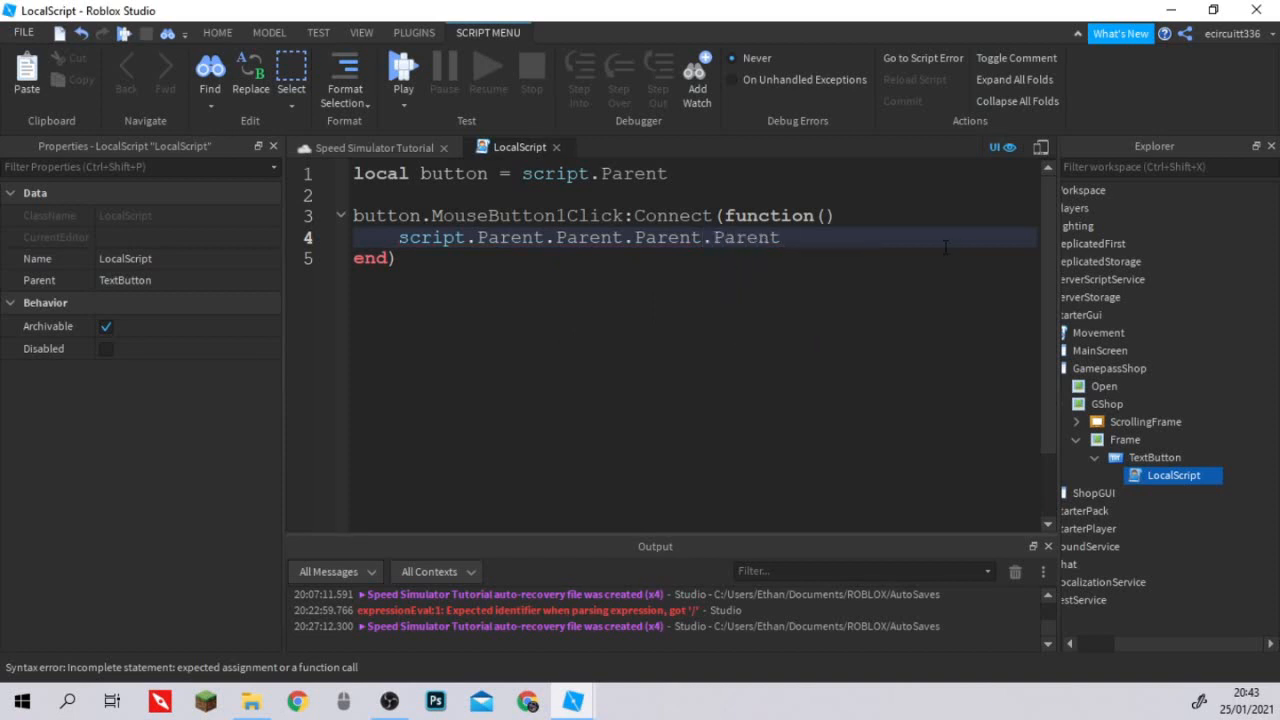
text(.G)
key(Tab)
text(.)
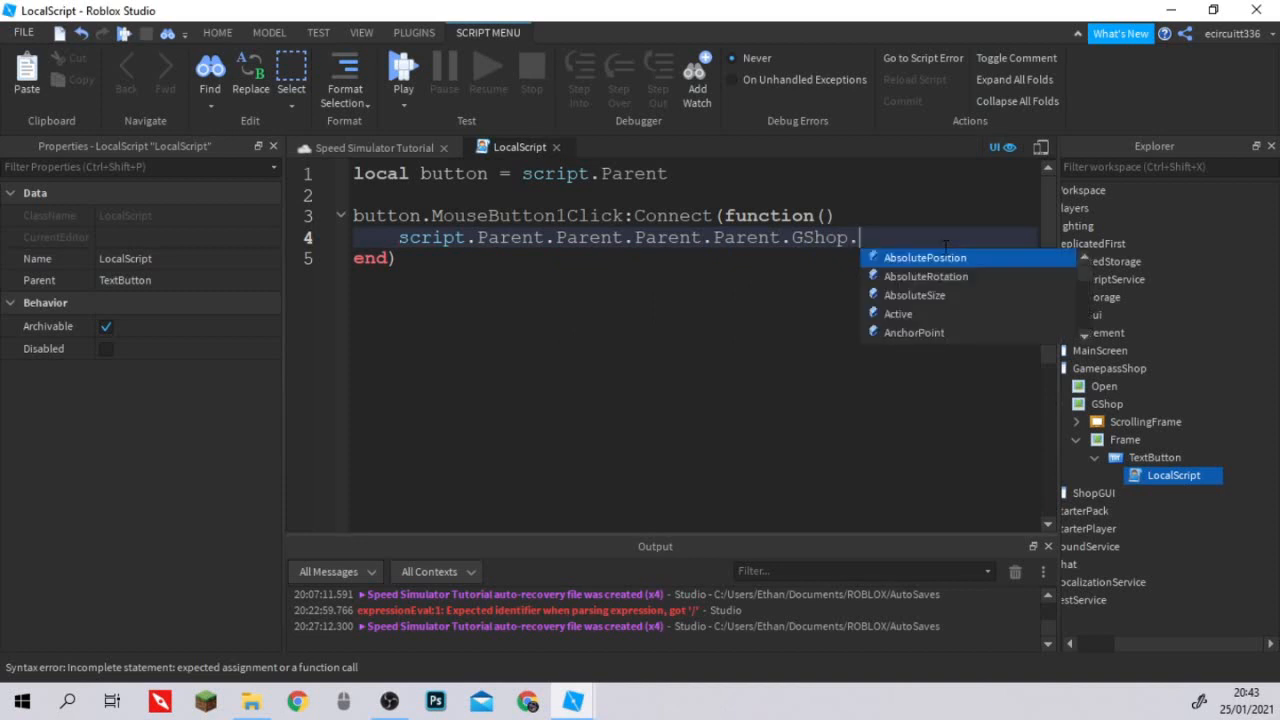
text(Vis)
key(Tab)
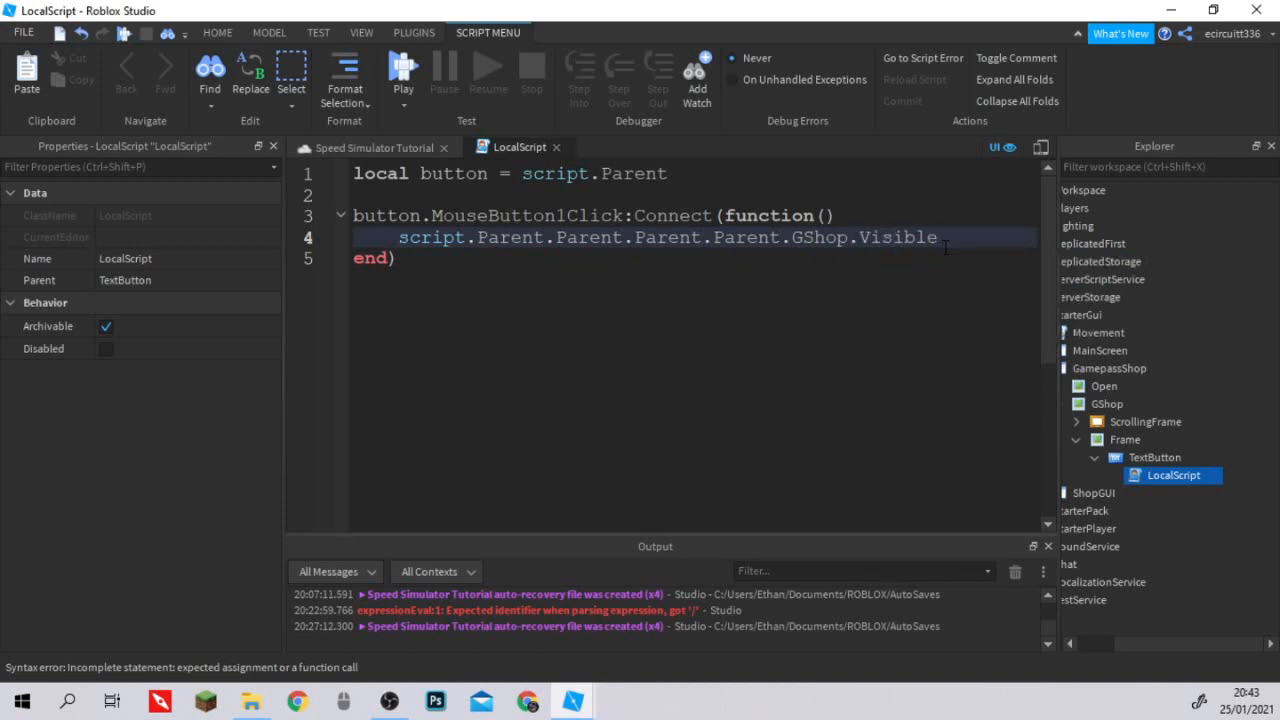
text(= false)
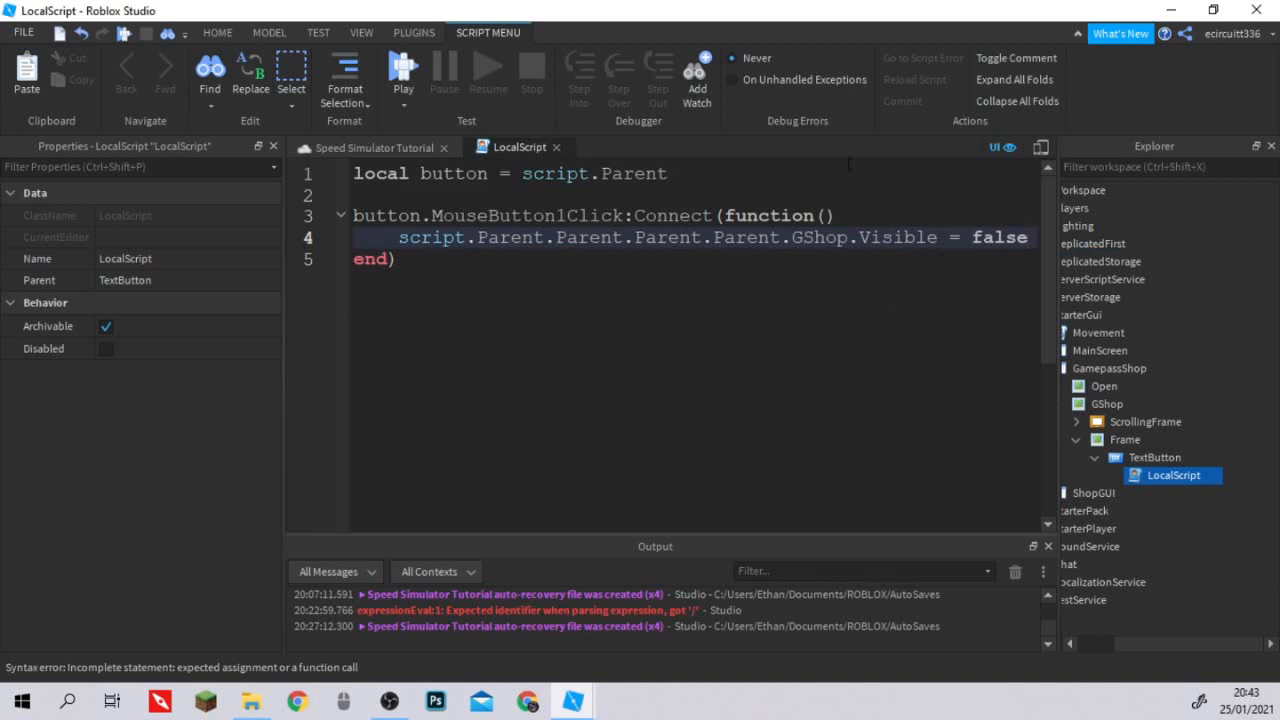
key(Up)
key(Up)
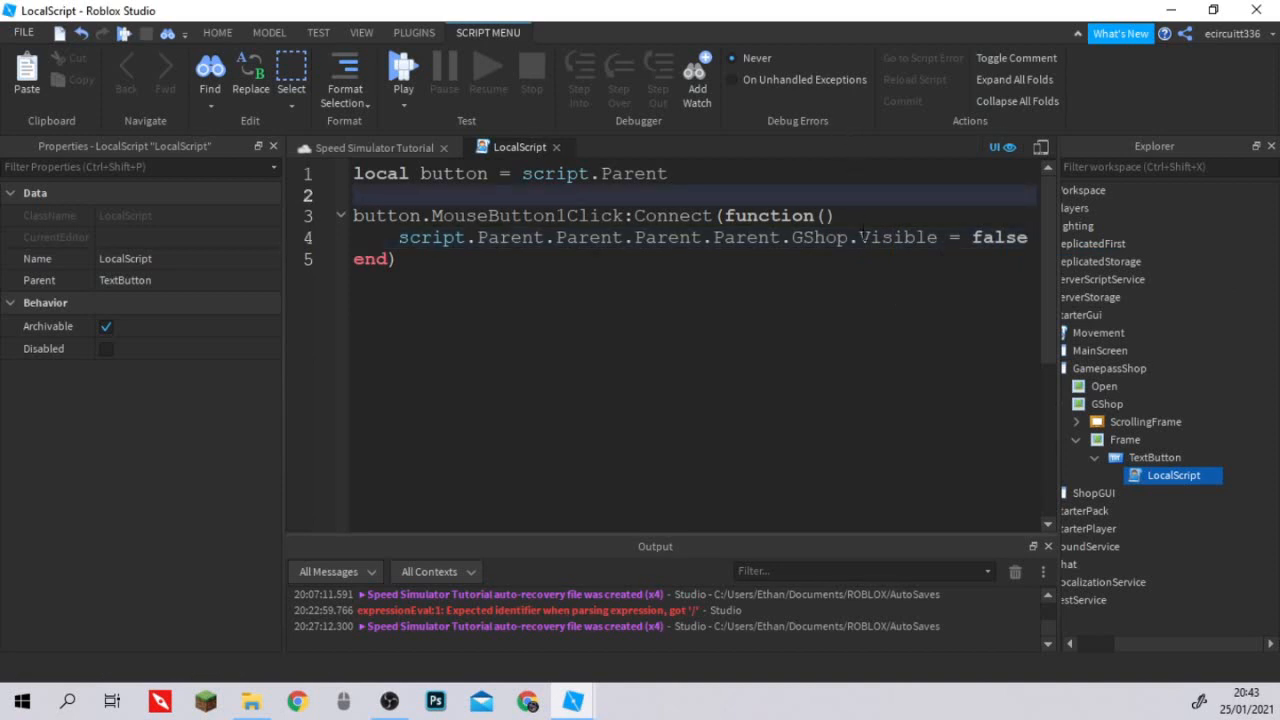
click(557, 147)
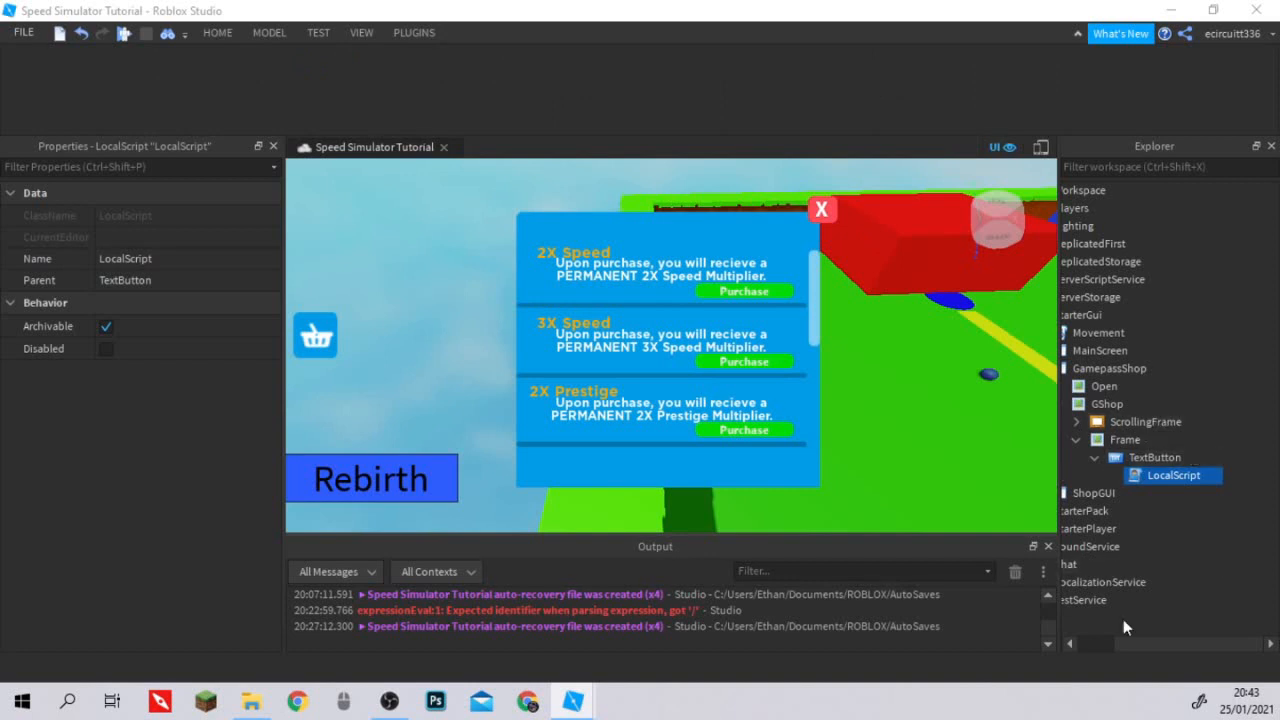
Insert a TextLabel inside GShop's red Frame label.
drag(1132, 640, 1090, 642)
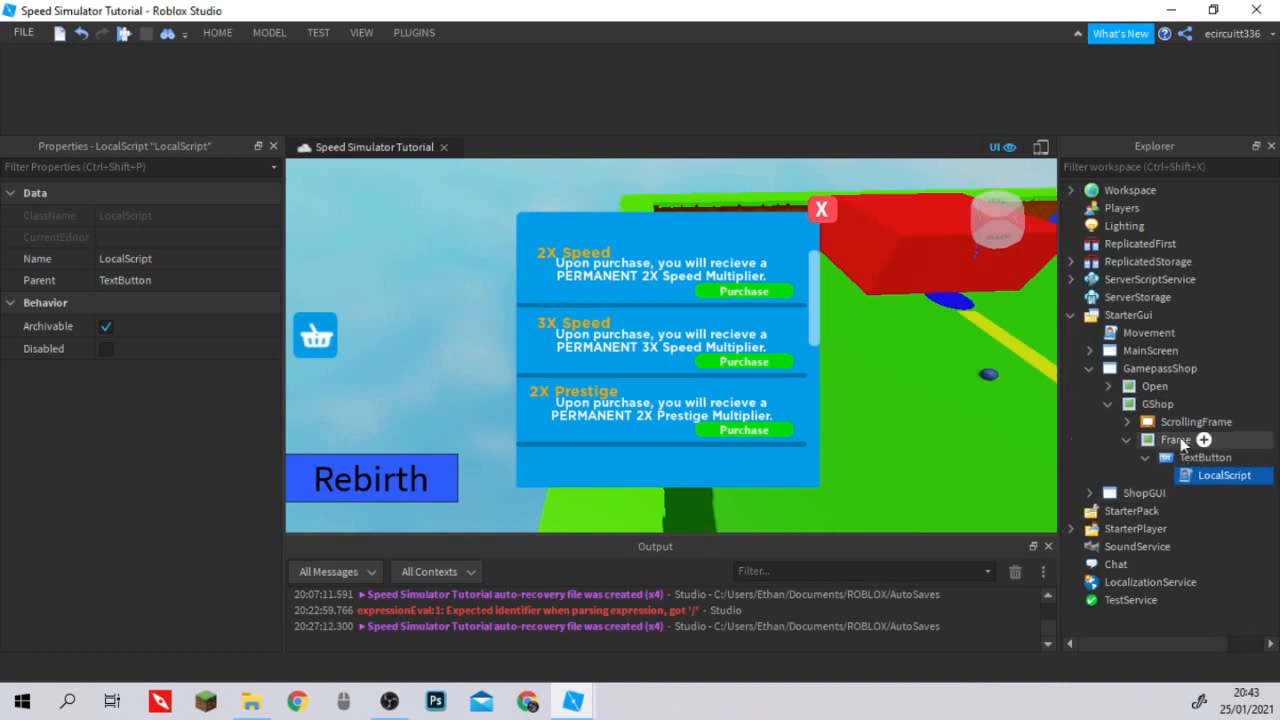
click(1146, 457)
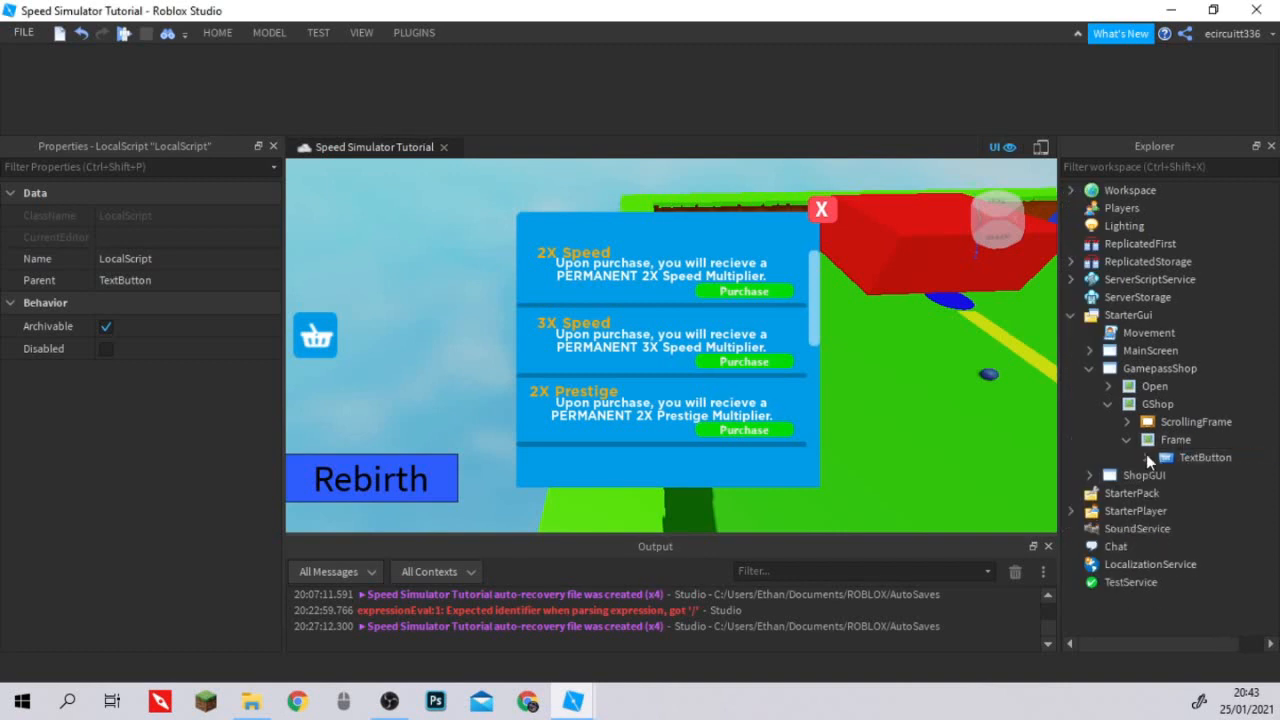
click(1204, 441)
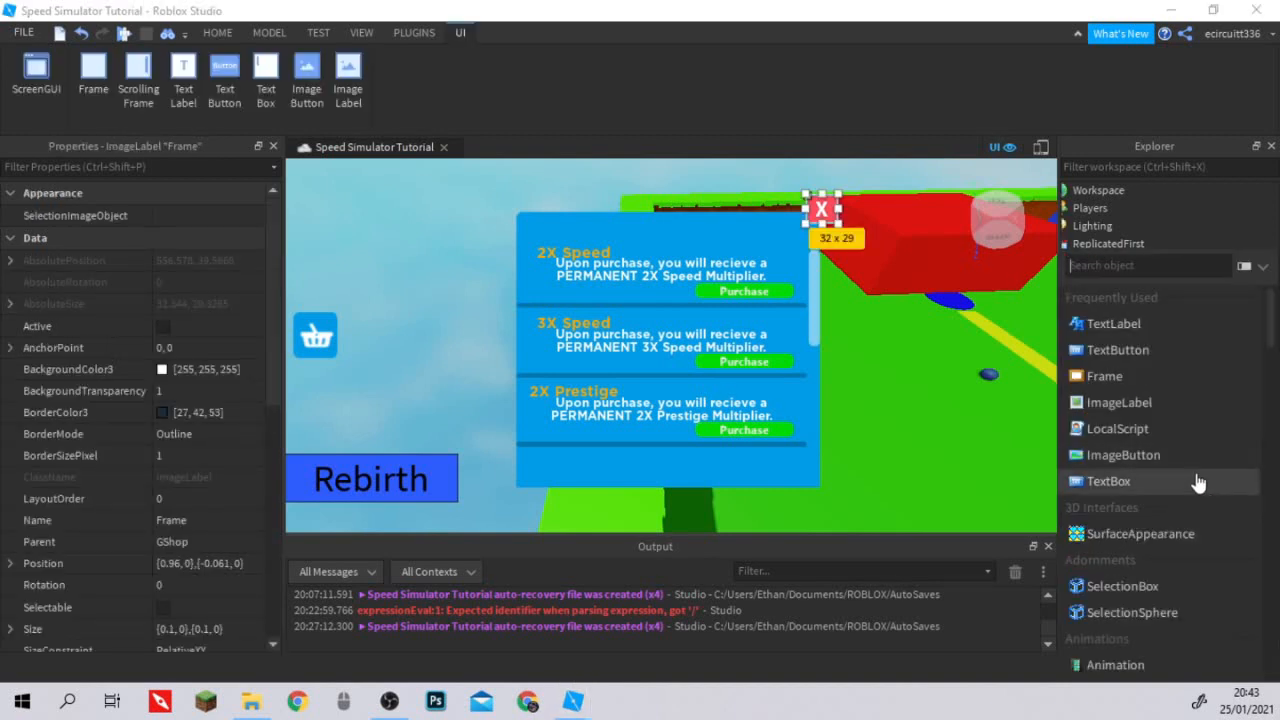
text(te)
click(1103, 302)
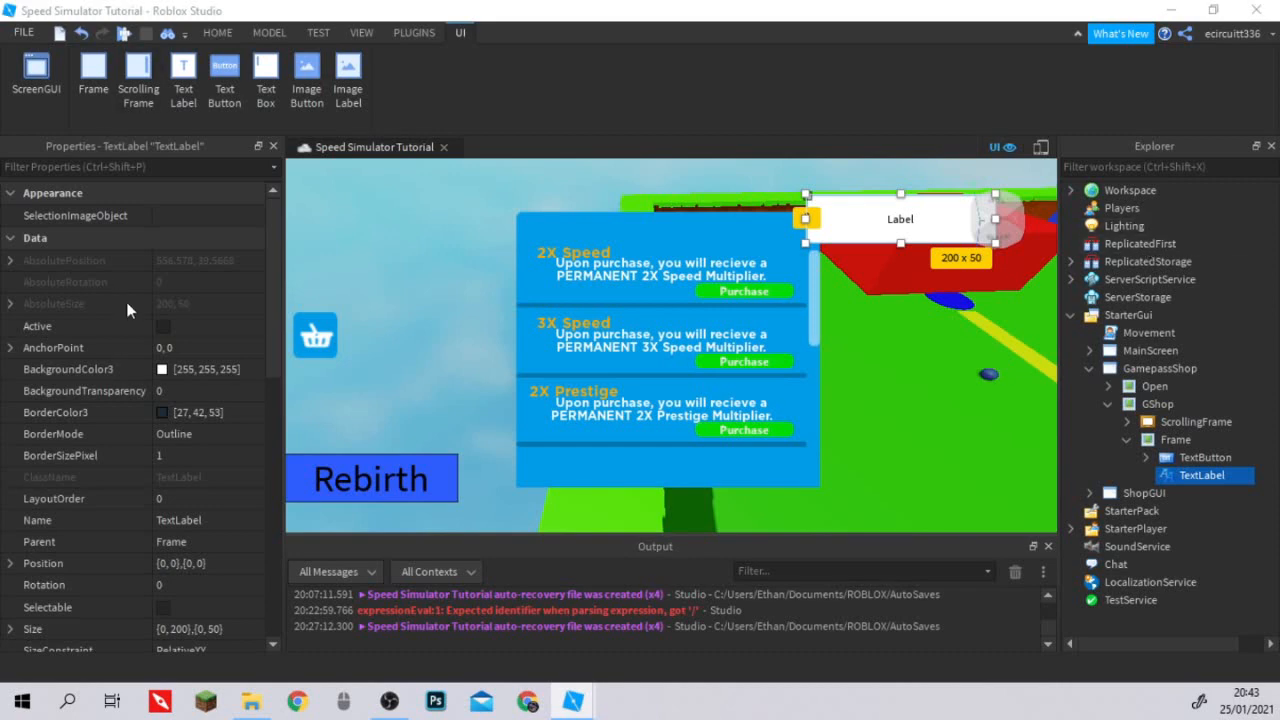
Set the new TextLabel's BackgroundTransparency to 1.
click(173, 390)
text(1)
key(Return)
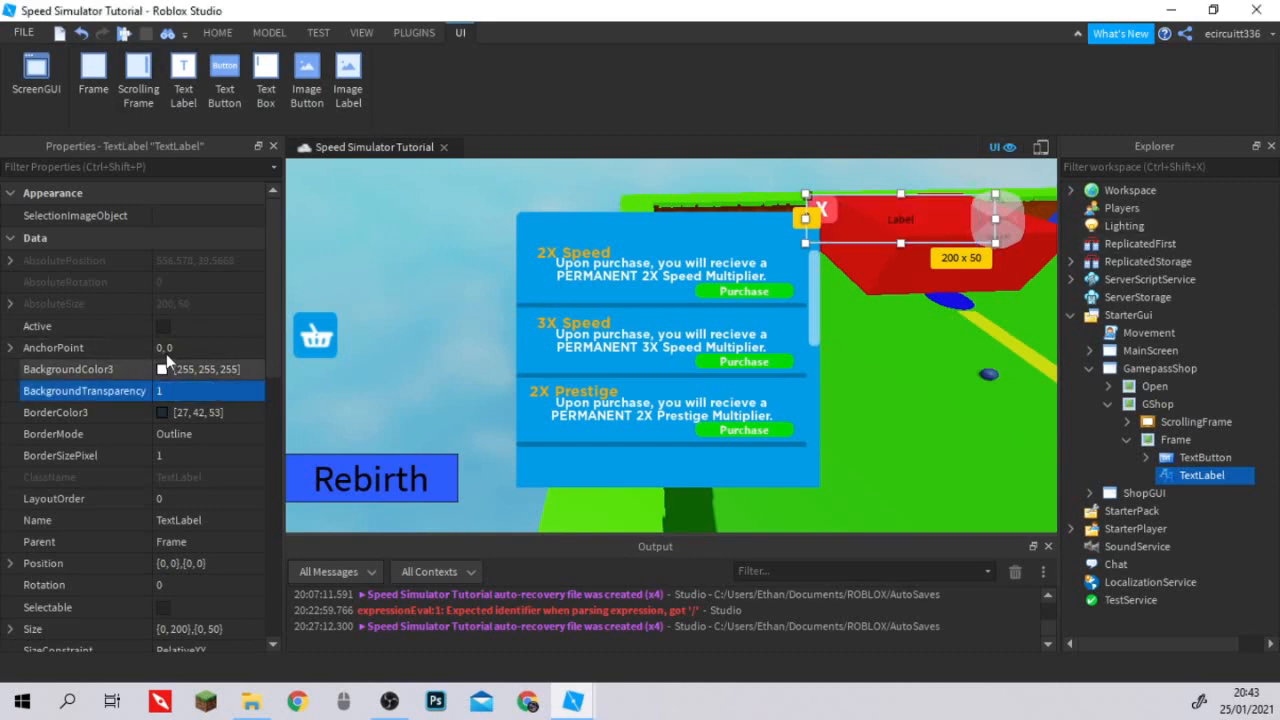
Set the TextLabel's X position scale to 0.309.
scroll(160, 407, down, 5)
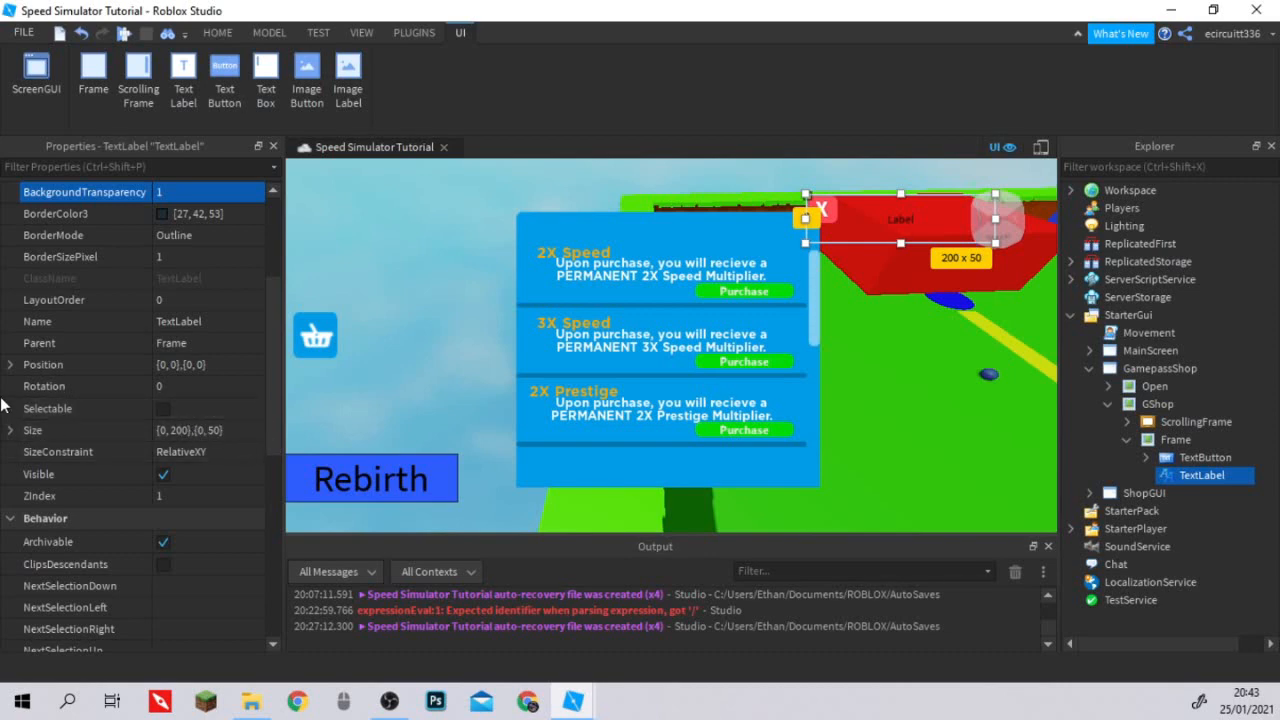
click(9, 365)
click(18, 366)
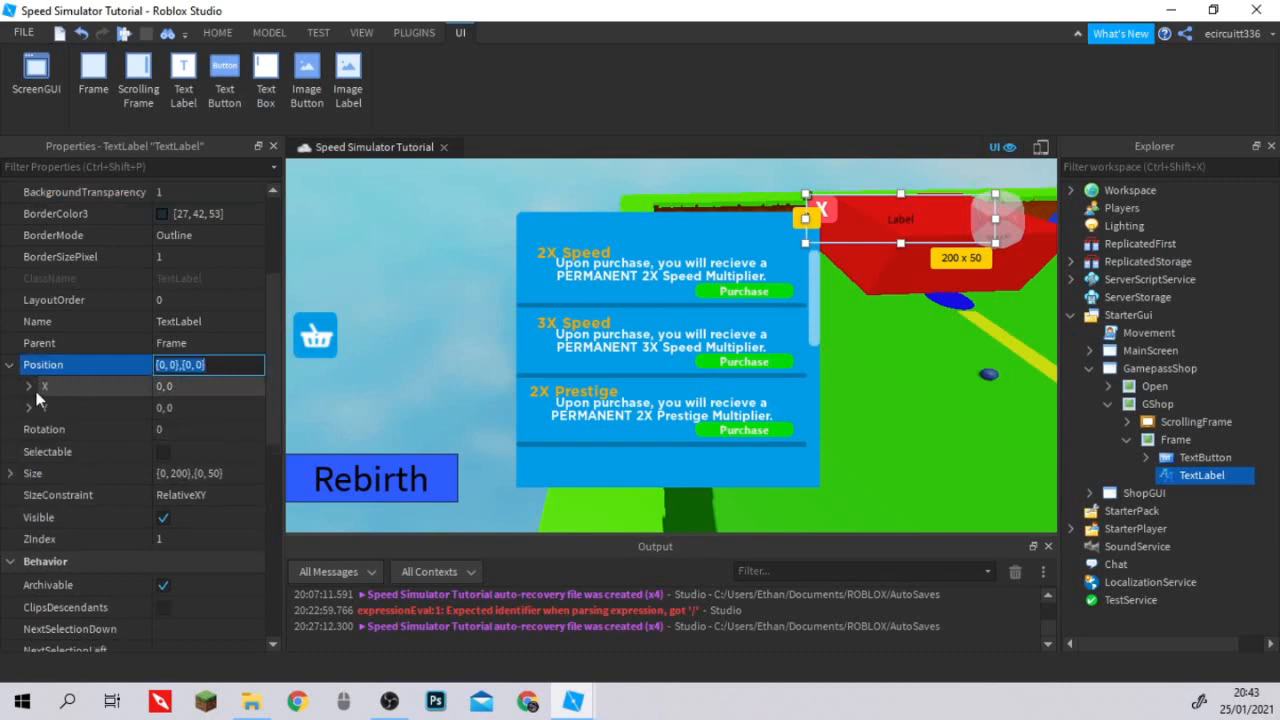
click(28, 386)
click(29, 451)
click(160, 428)
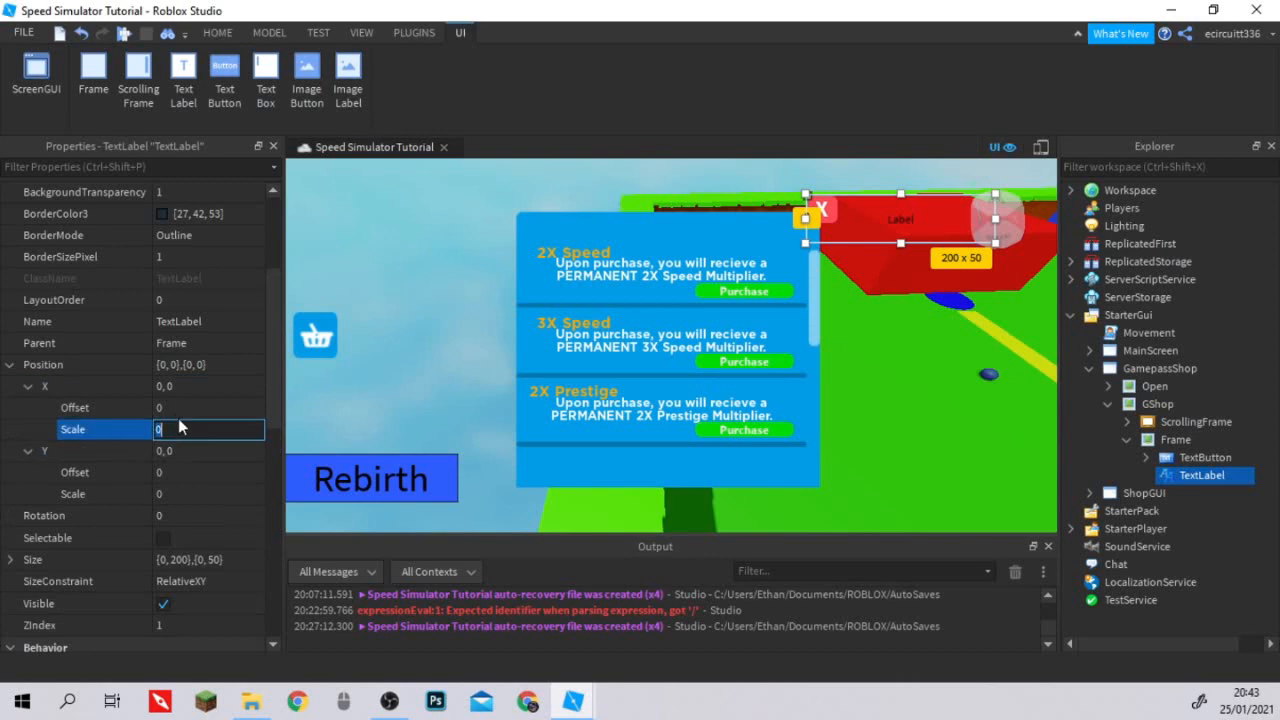
text(0.)
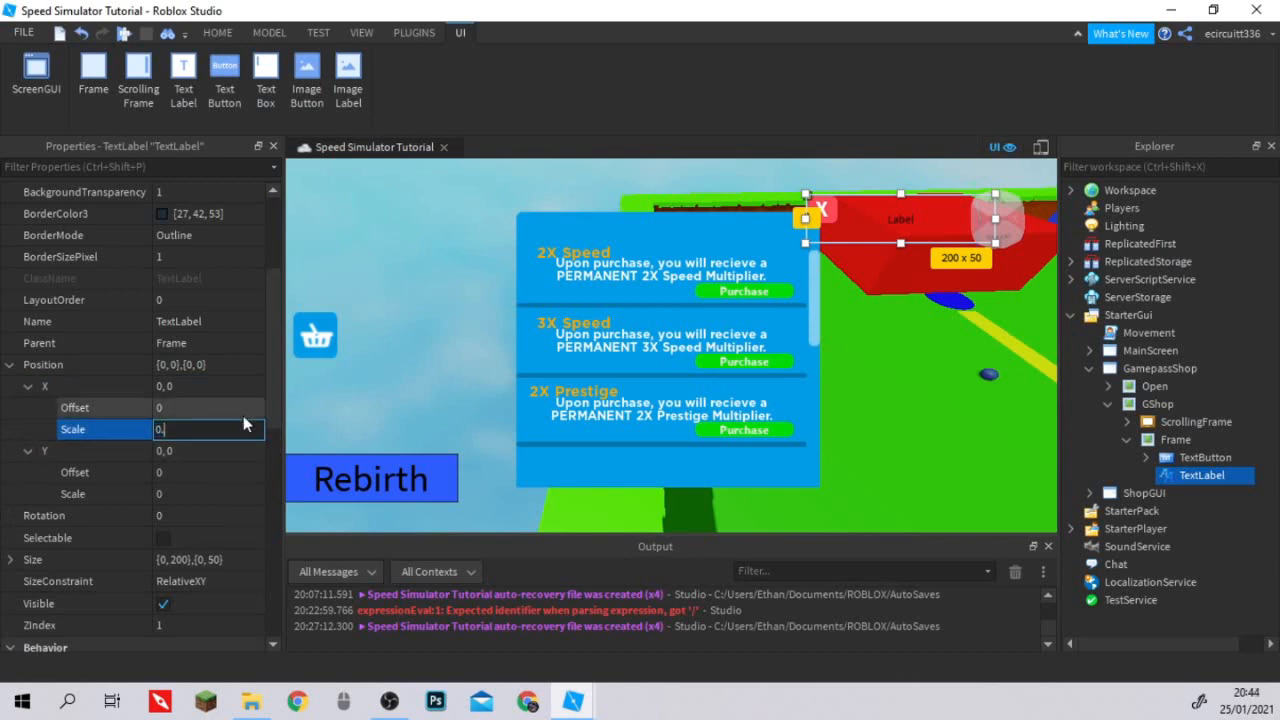
text(209)
key(Return)
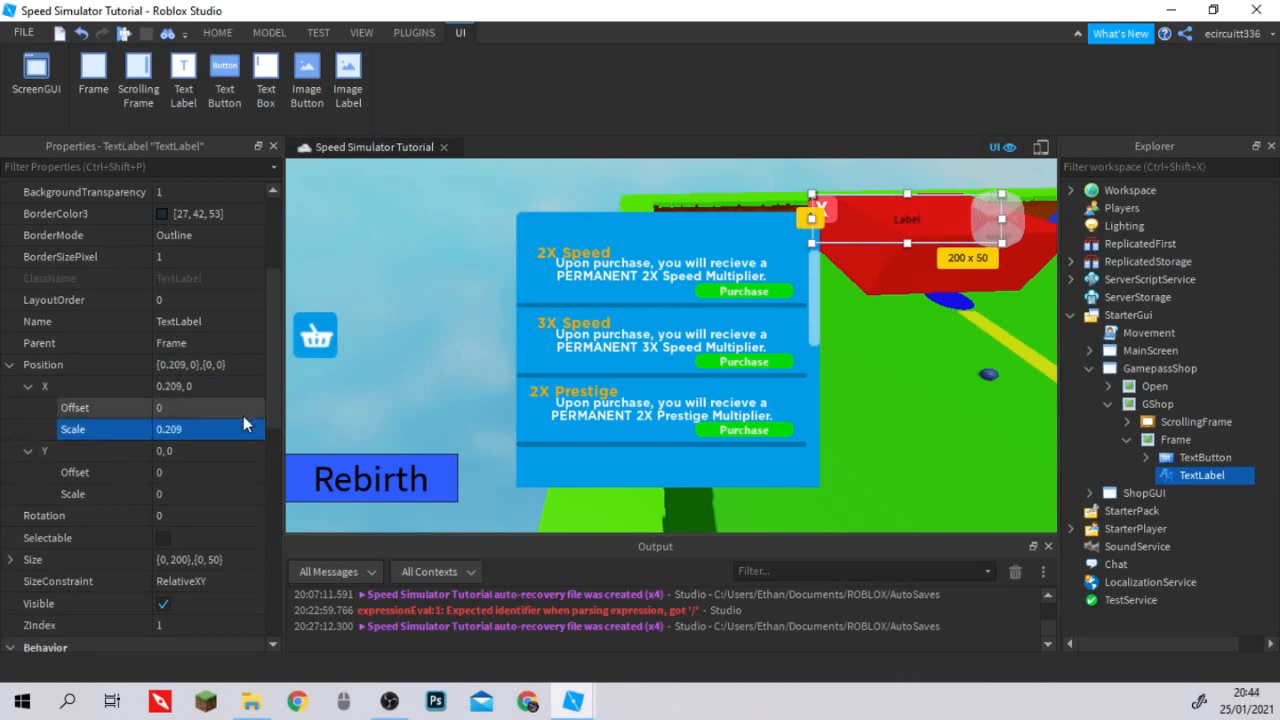
click(165, 429)
key(Delete)
text(3)
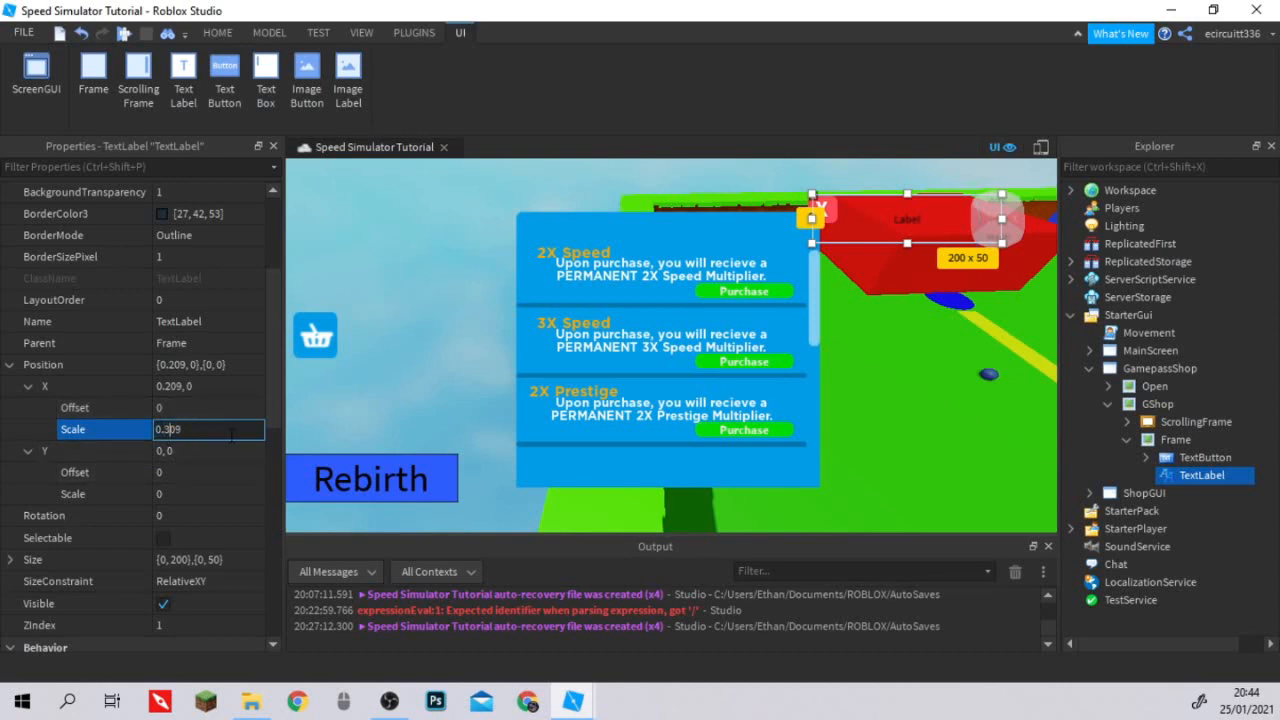
key(Return)
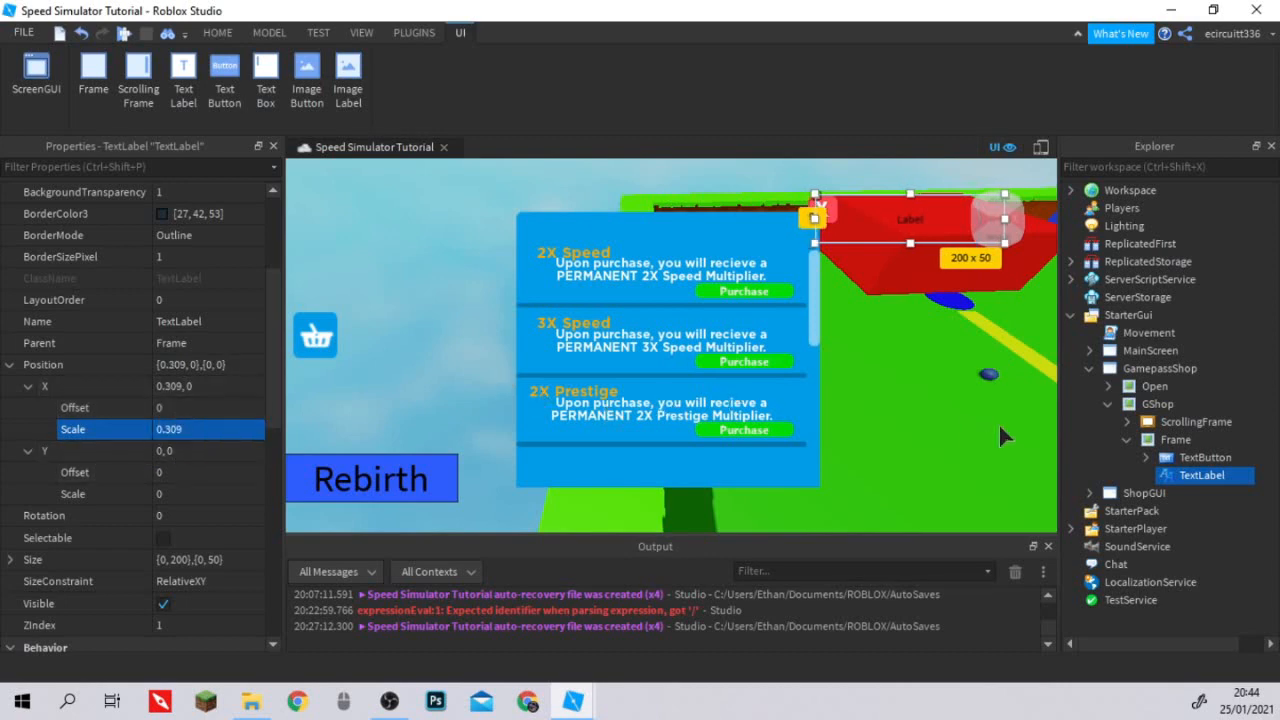
Set the TextLabel's Y position scale to 0.277.
click(205, 500)
text(.277)
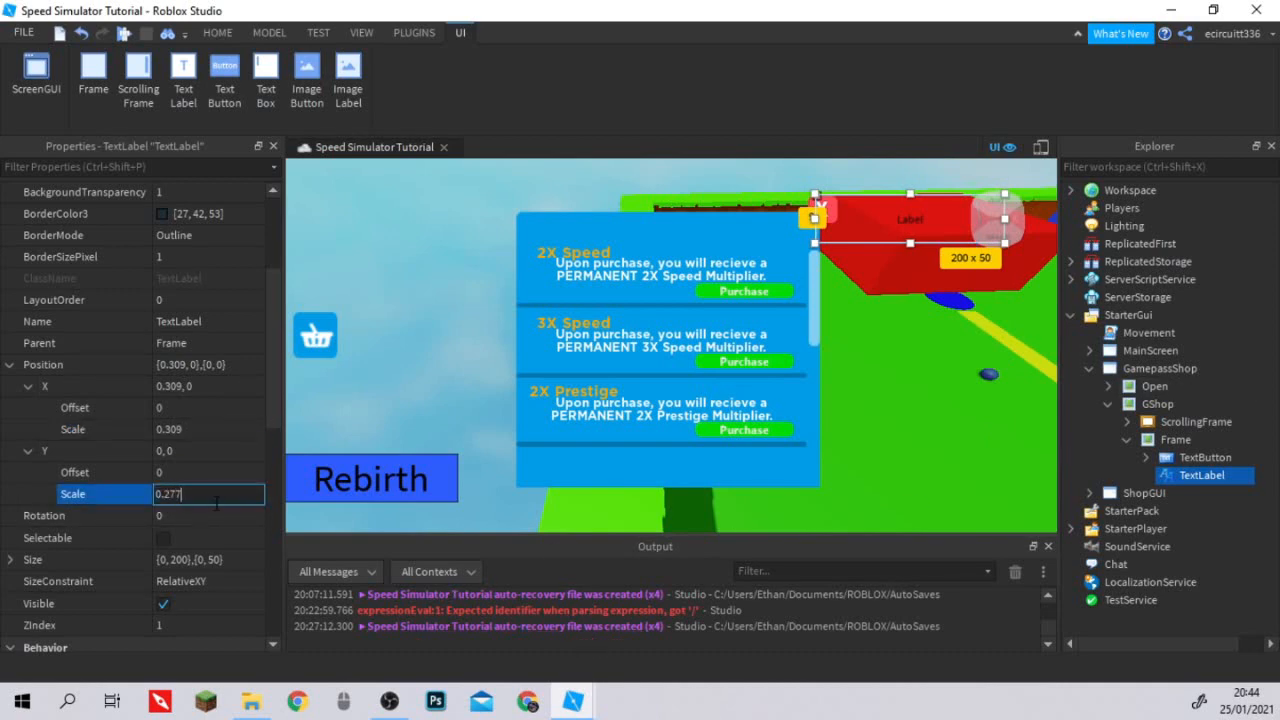
key(Return)
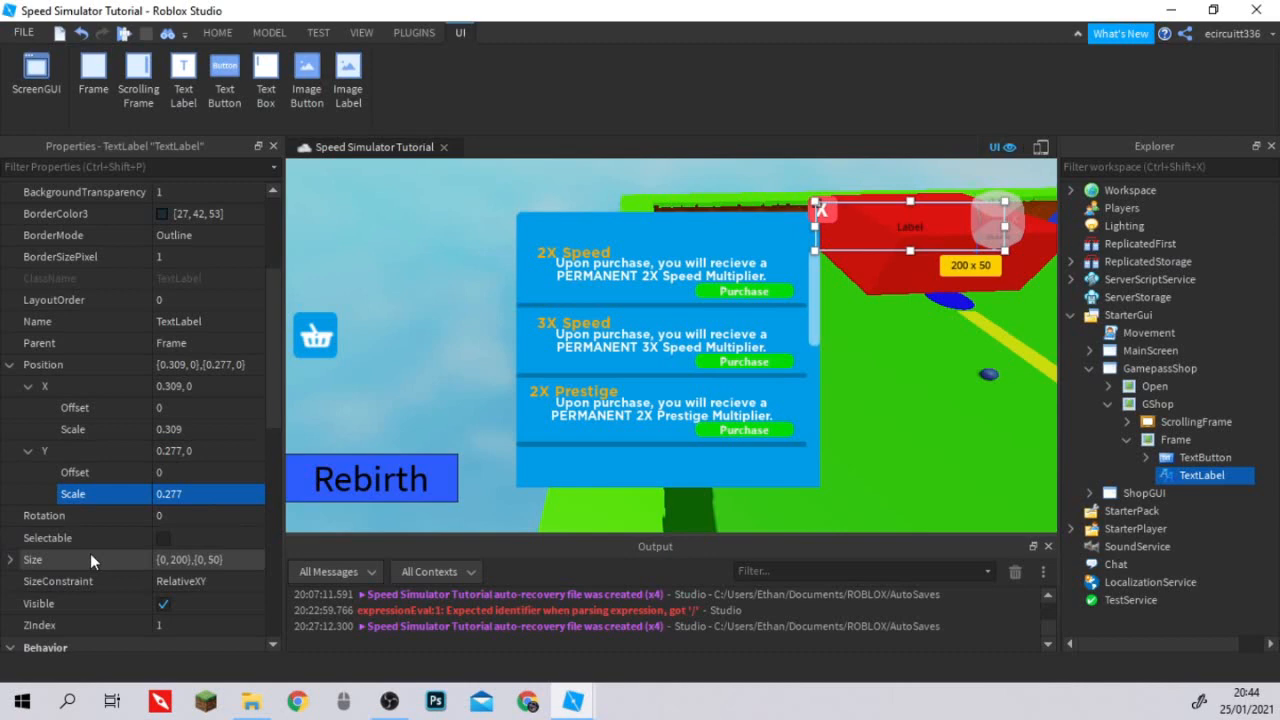
Set the TextLabel's Y position scale to 0.377.
click(162, 494)
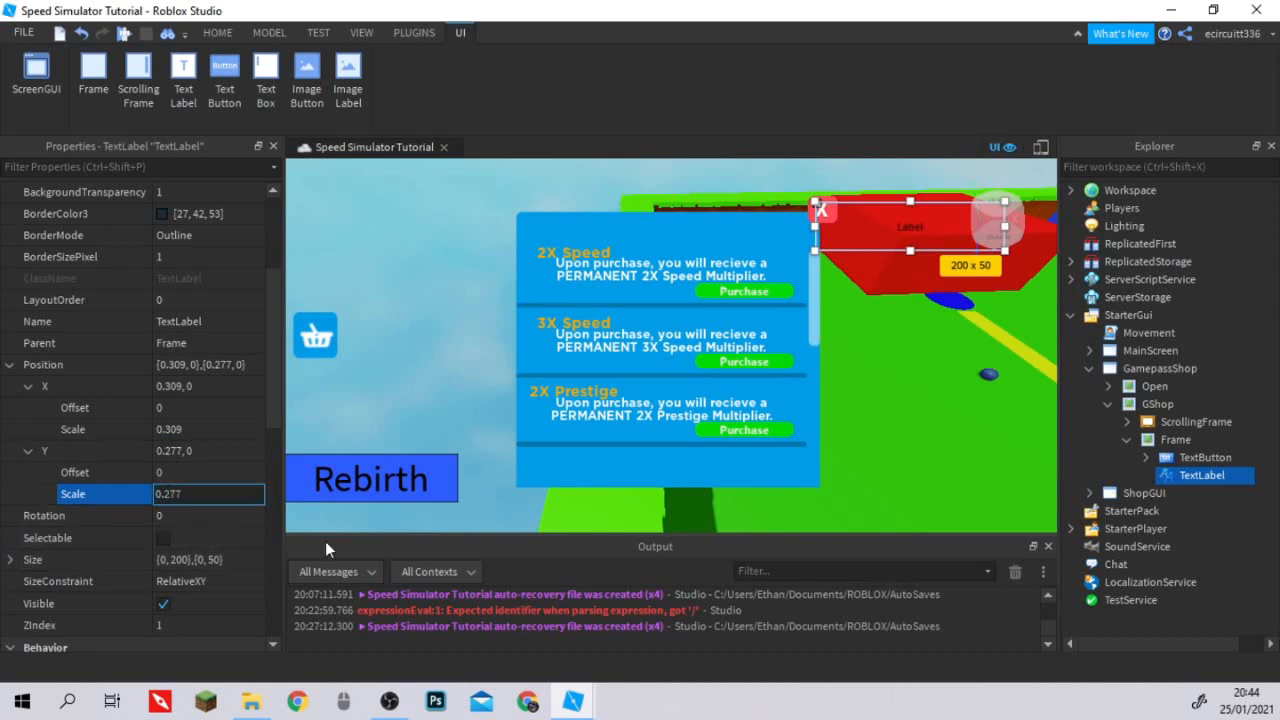
key(BackSpace)
text(3)
key(Return)
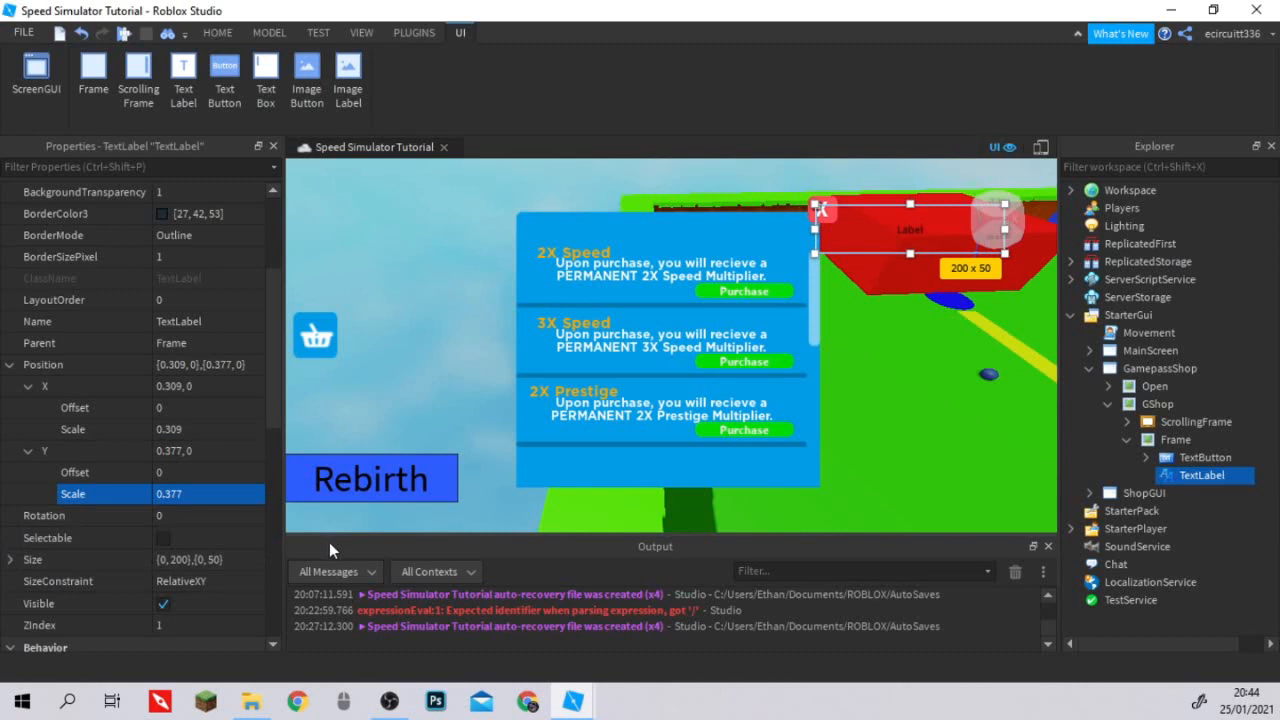
Set the TextLabel's Y position scale to -0.003.
click(204, 487)
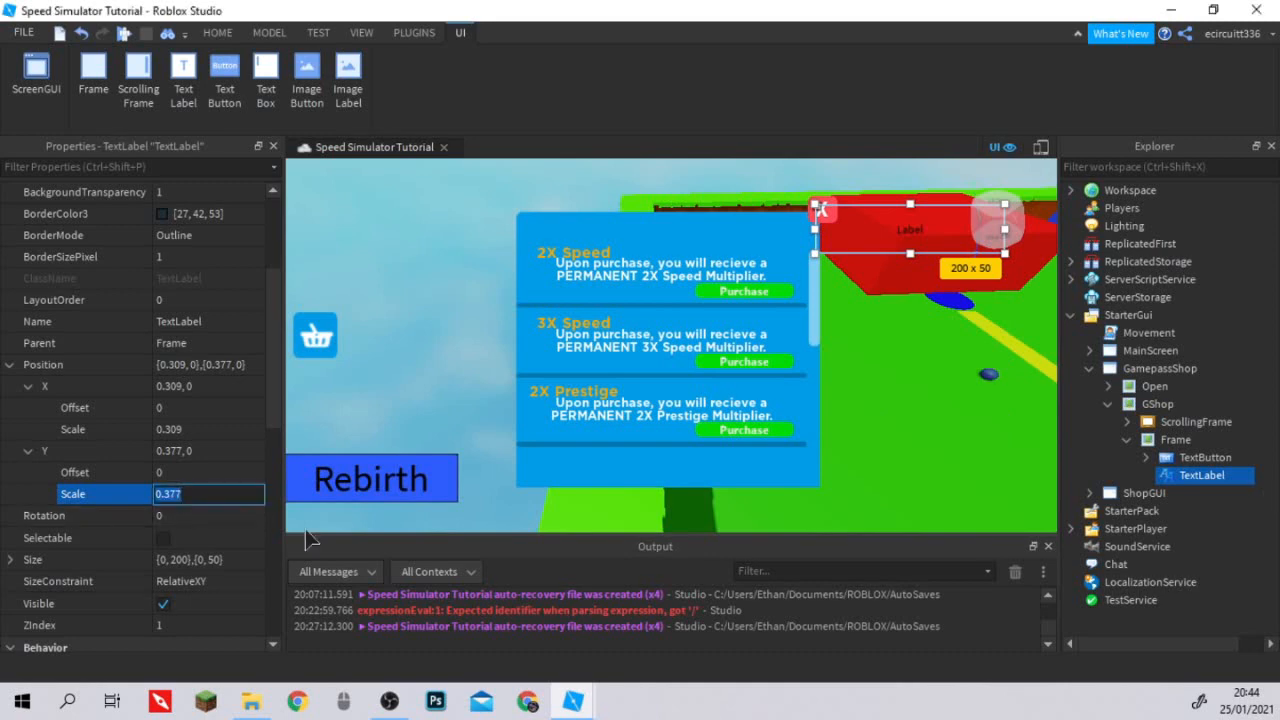
text(-0.003)
key(Return)
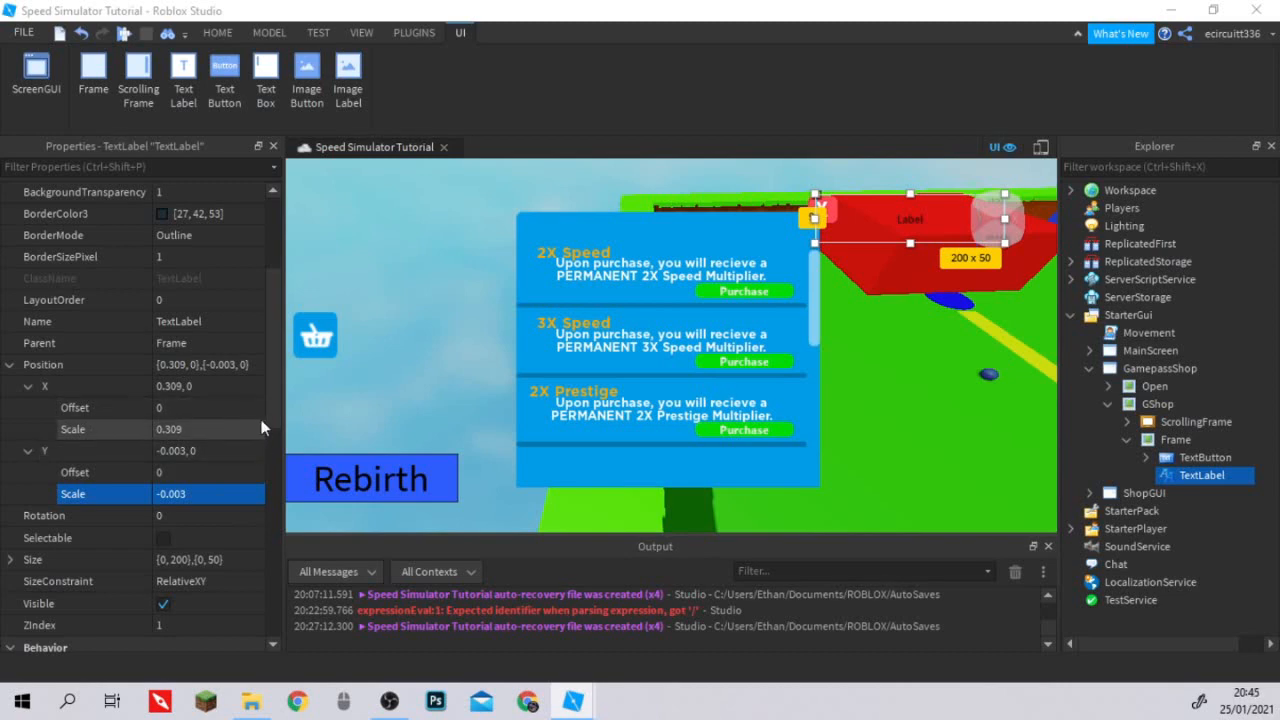
Set both the X and Y size offsets of the TextLabel to 0.
scroll(262, 430, down, 2)
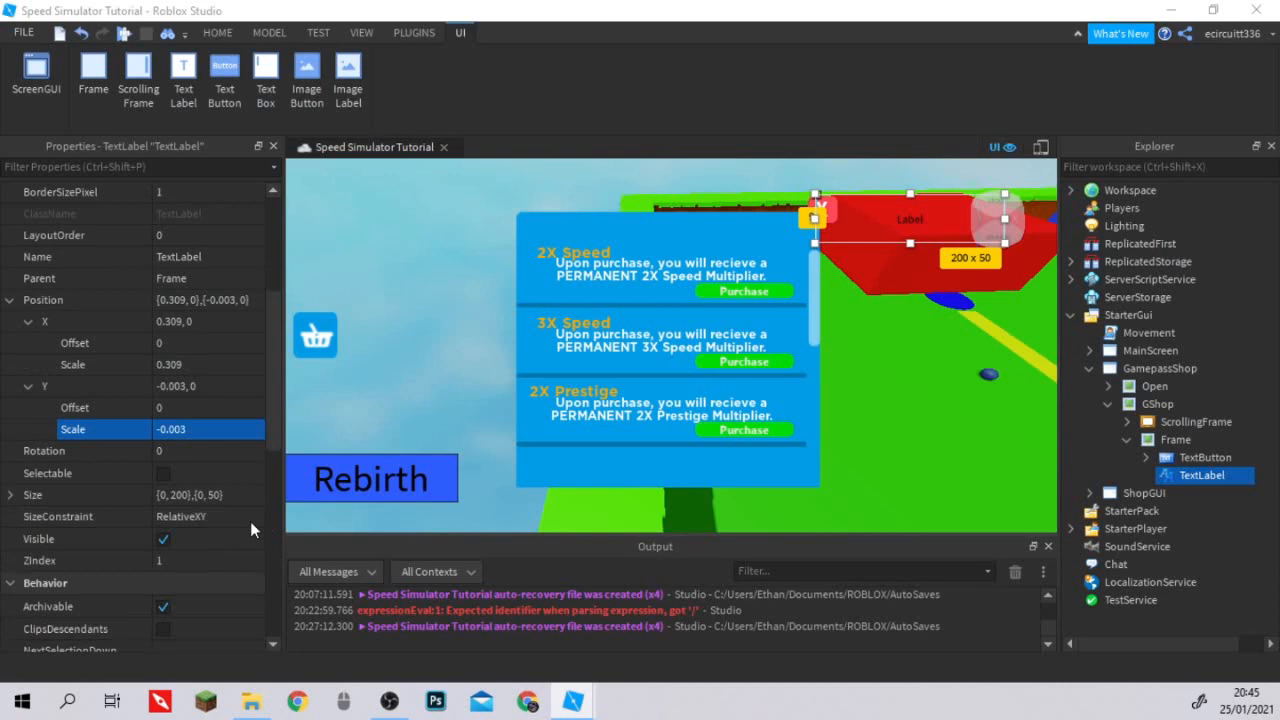
click(9, 495)
click(192, 516)
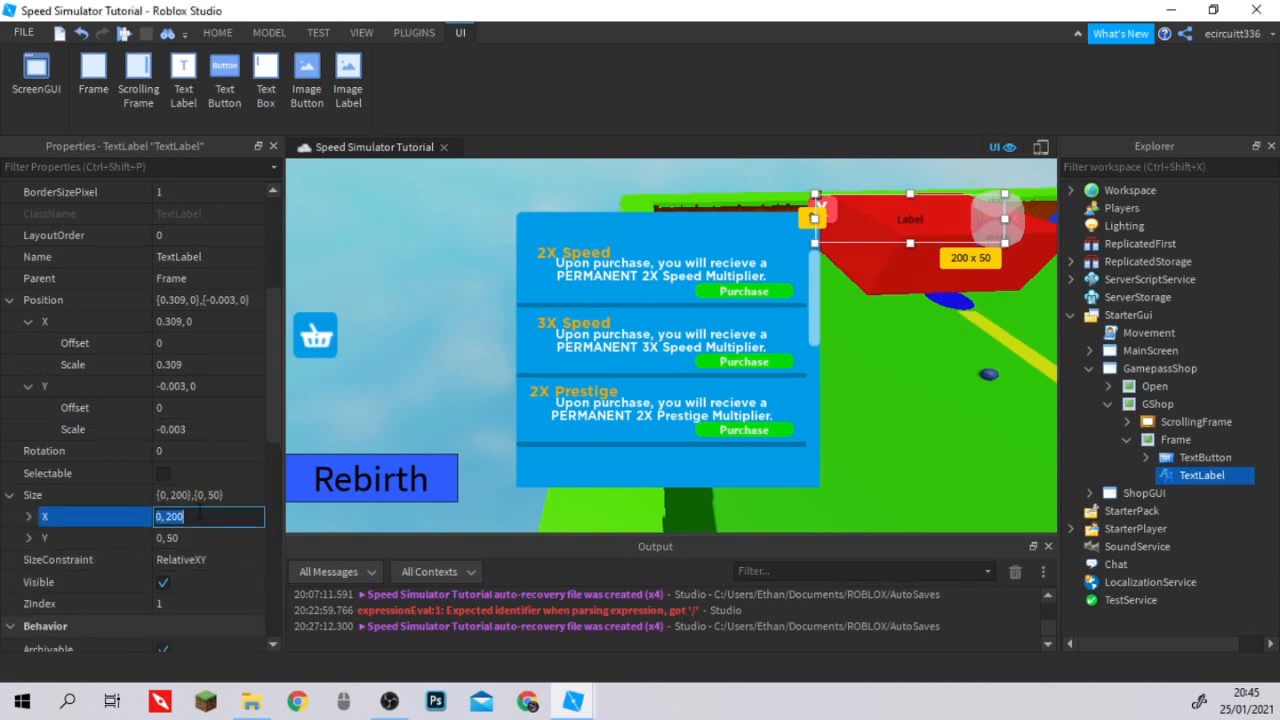
click(27, 518)
click(178, 536)
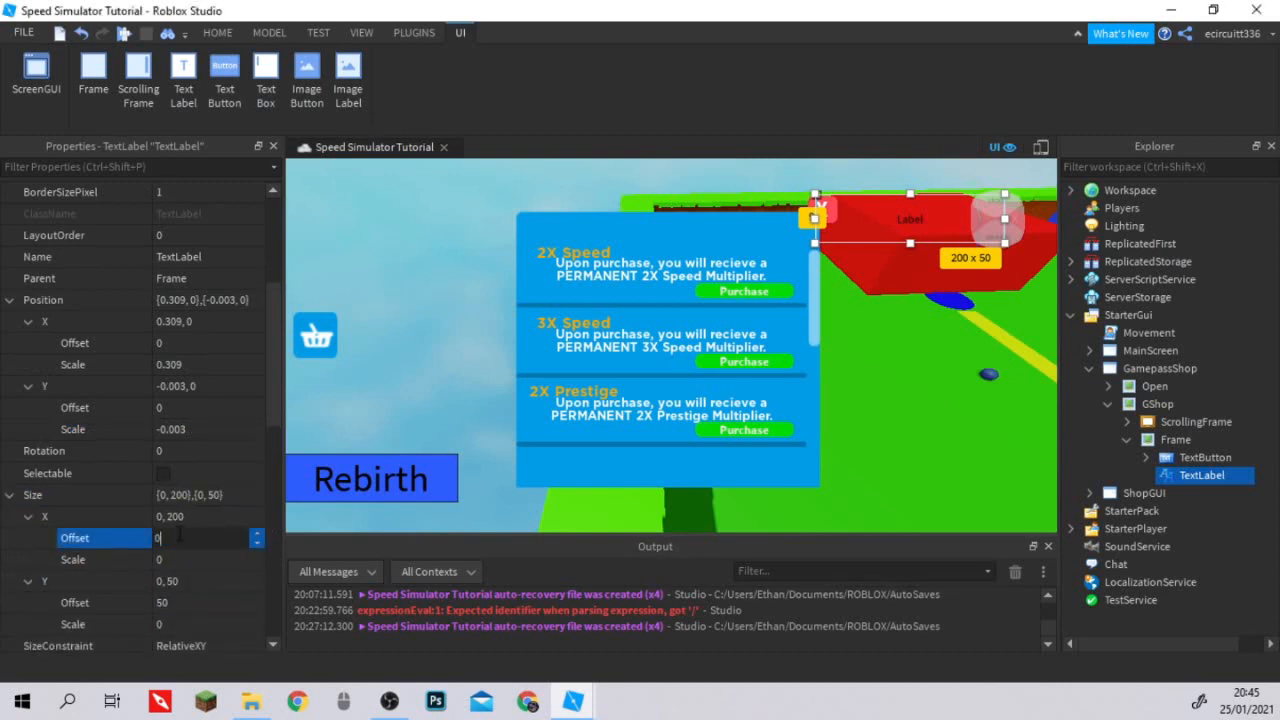
key(Return)
click(175, 602)
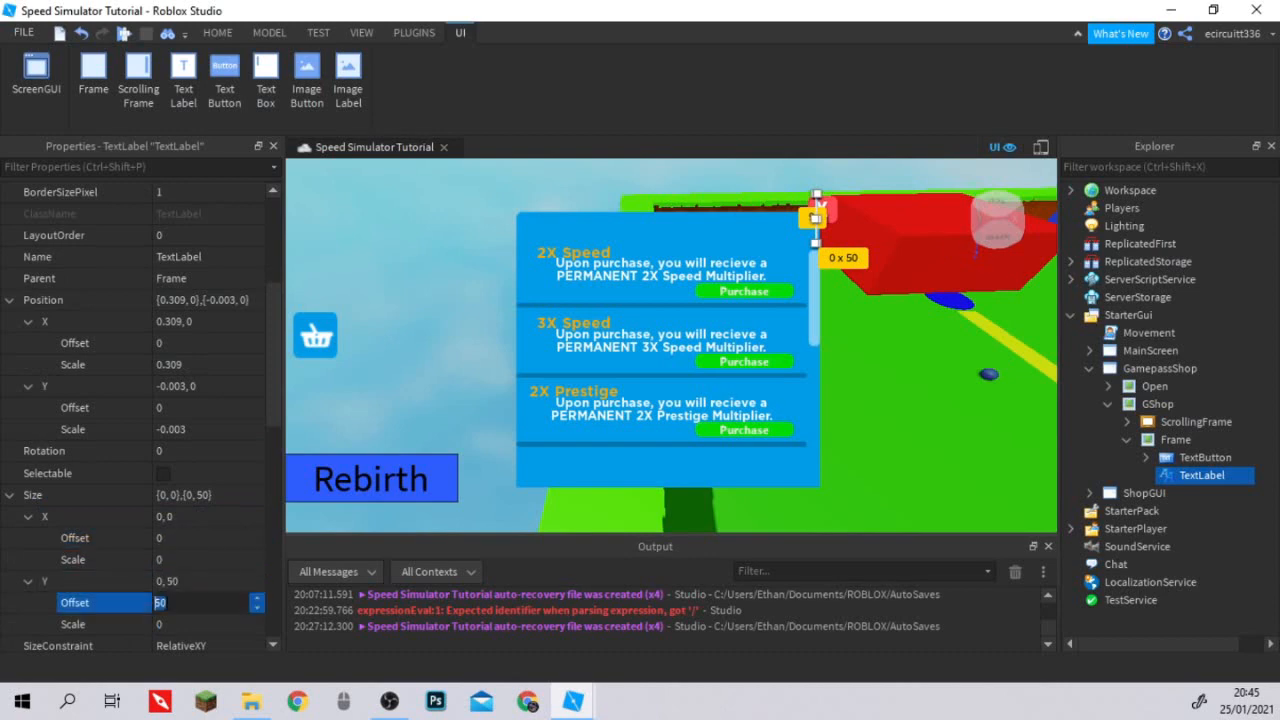
text(0)
key(Return)
Set the TextLabel's size scale to 0.377 in X and 0.1 in Y.
scroll(192, 578, down, 1)
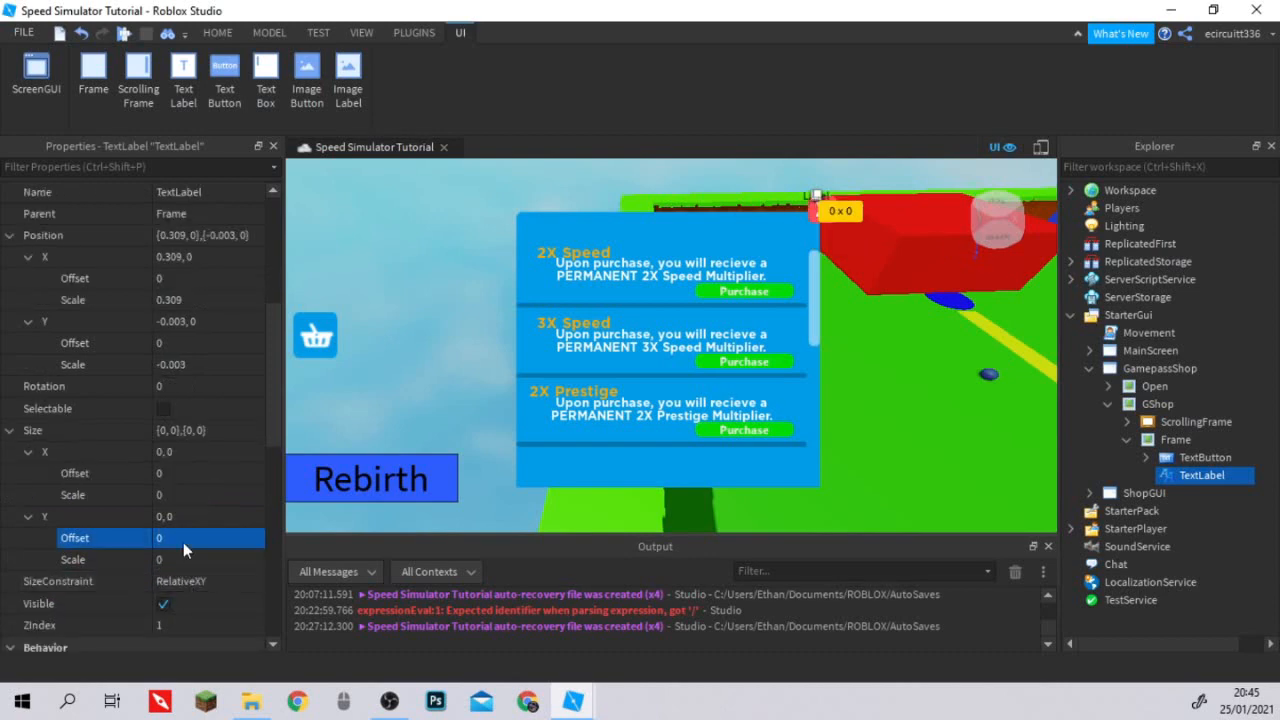
click(186, 559)
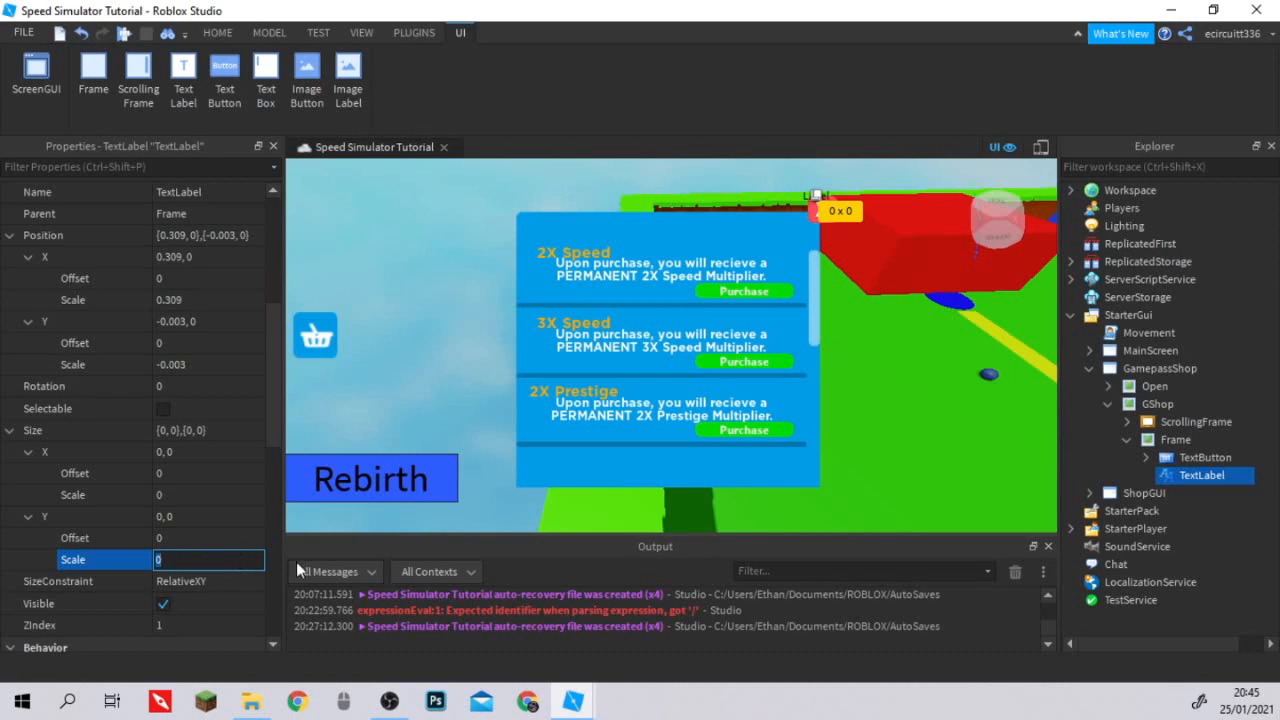
click(231, 489)
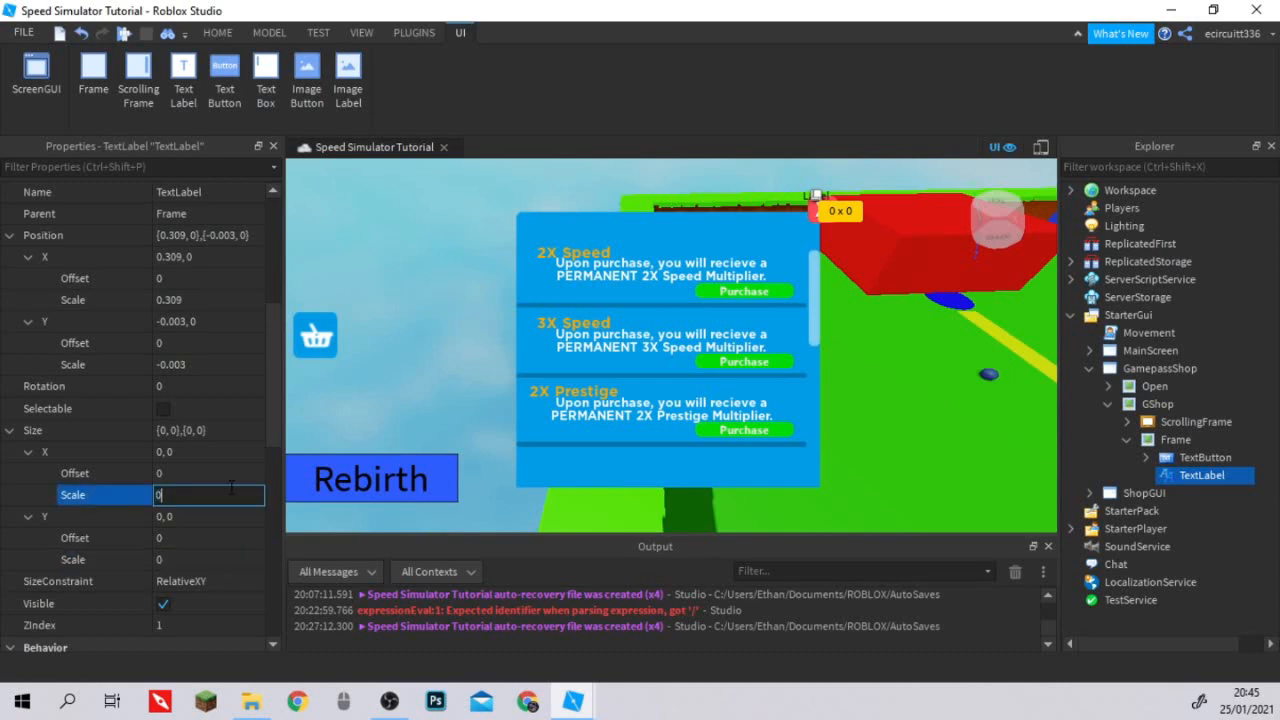
text(.)
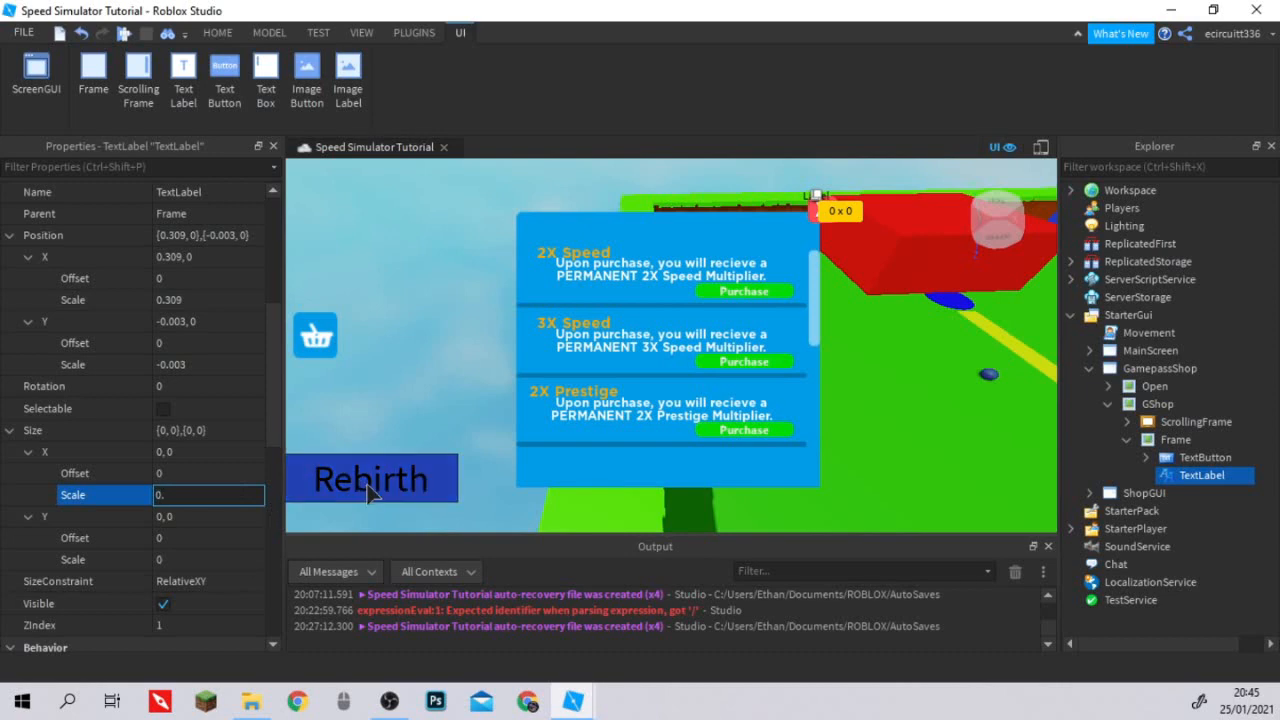
text(377)
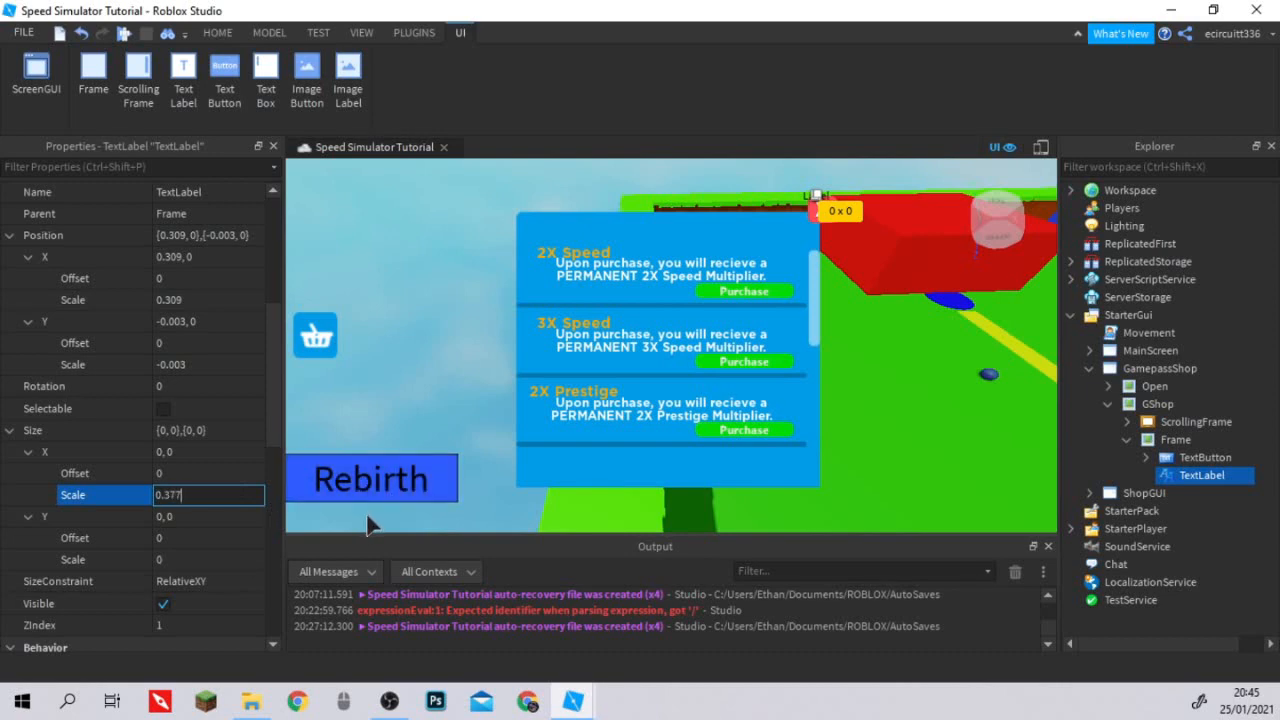
click(207, 560)
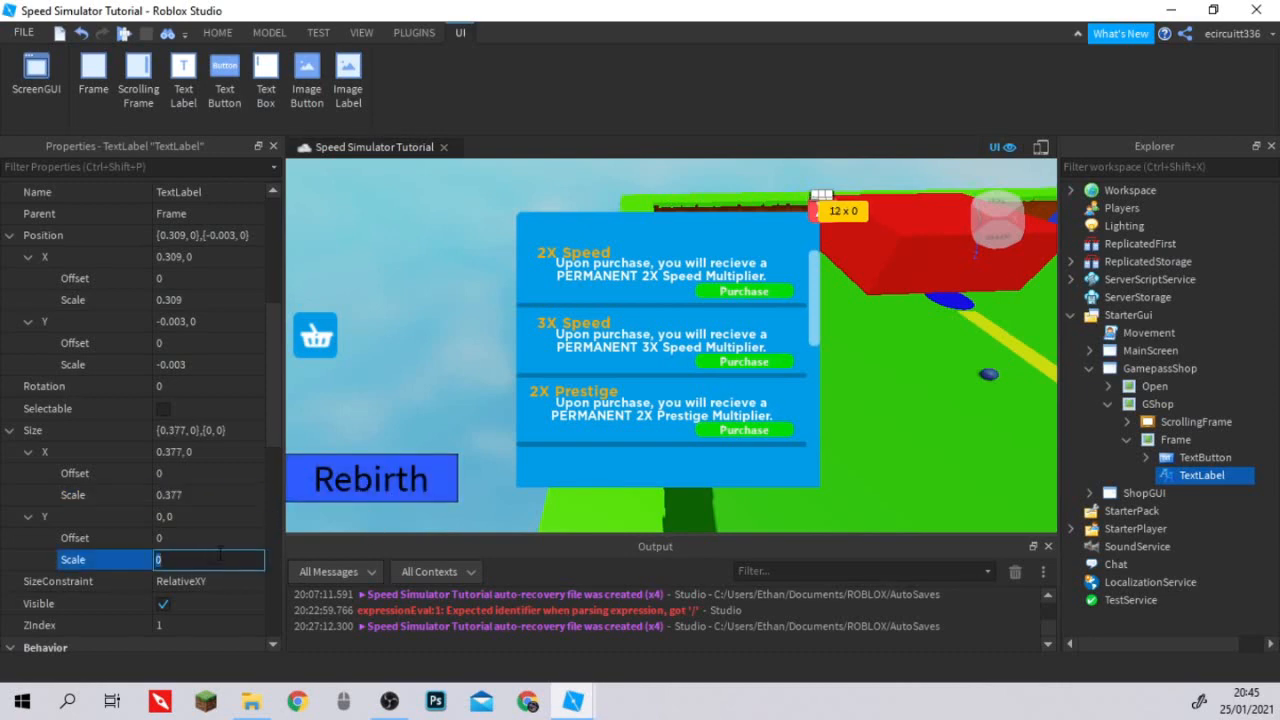
text(0.1)
key(Return)
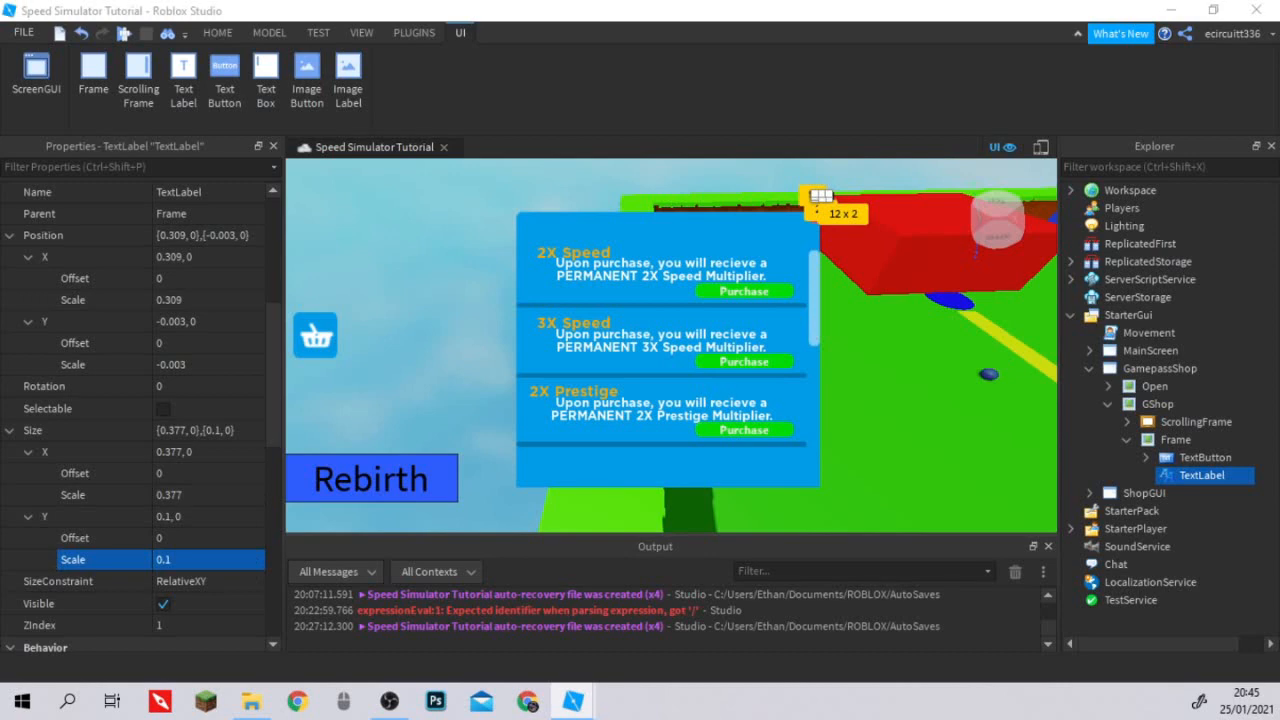
Move the TextLabel out of the inner Frame so it sits directly under GShop.
scroll(130, 543, down, 1)
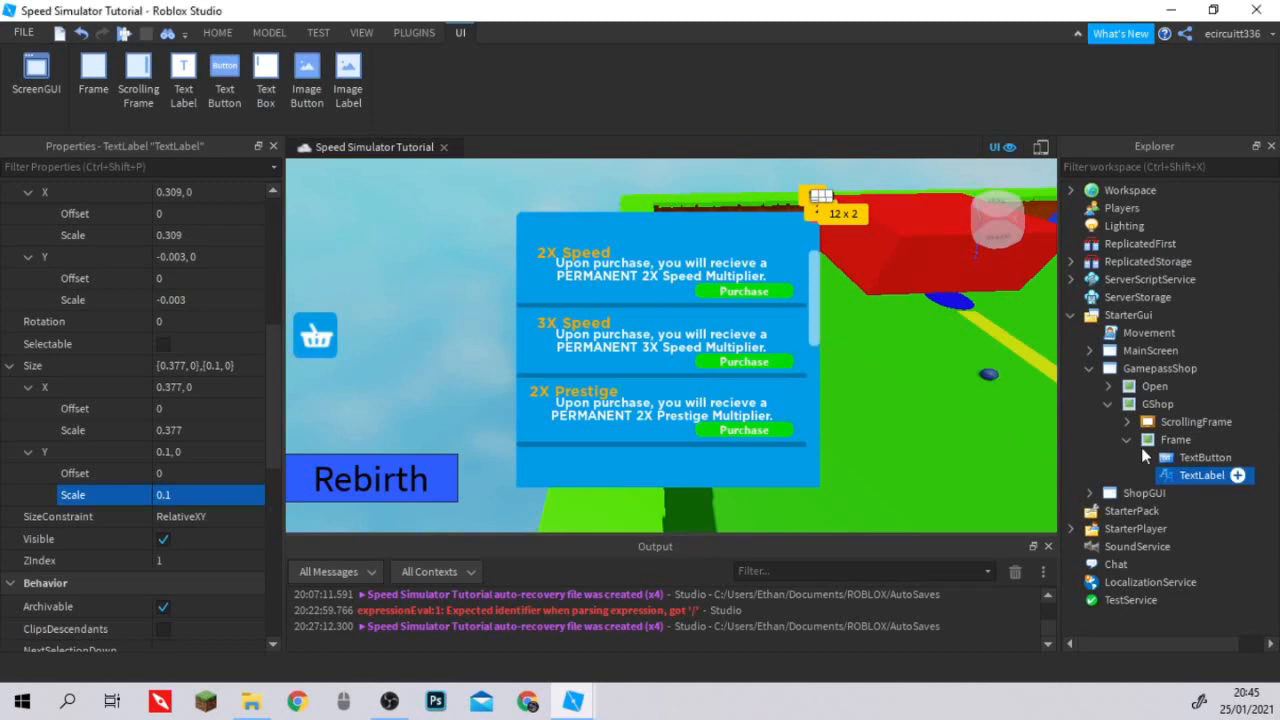
drag(1141, 447, 1146, 405)
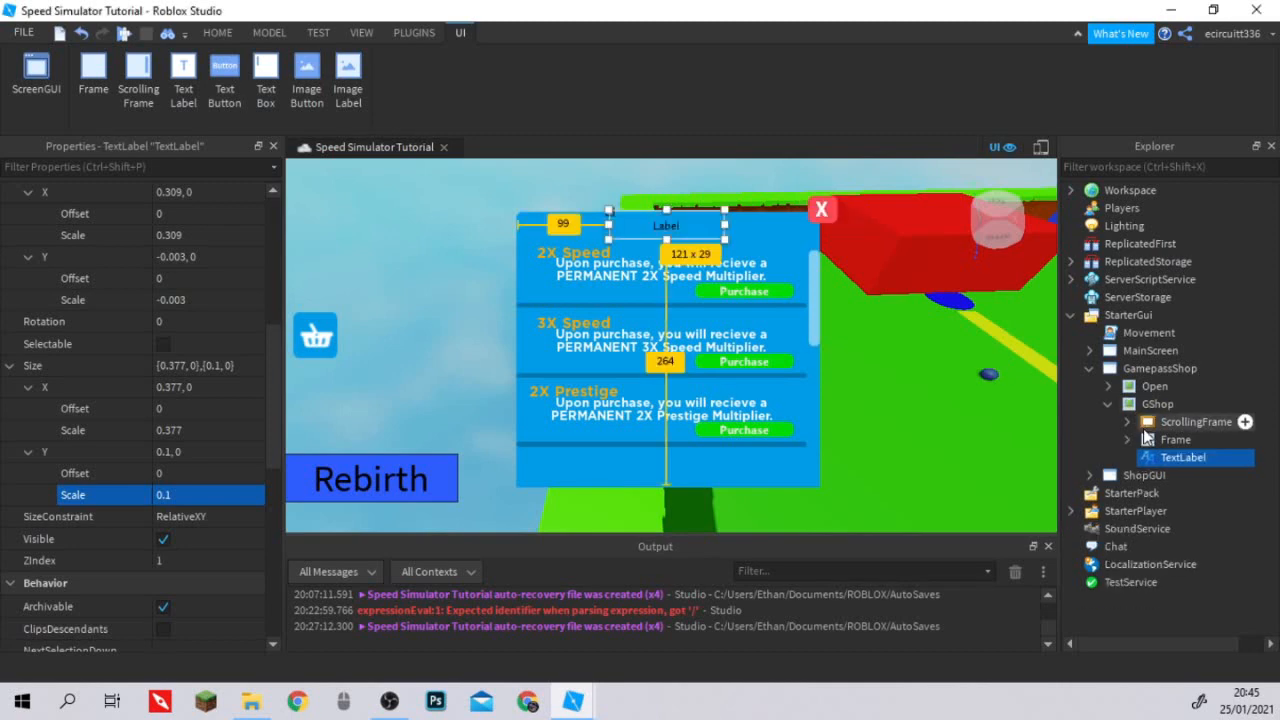
Set the TextLabel's font to SourceSansBold and its text colour to white.
scroll(208, 456, down, 5)
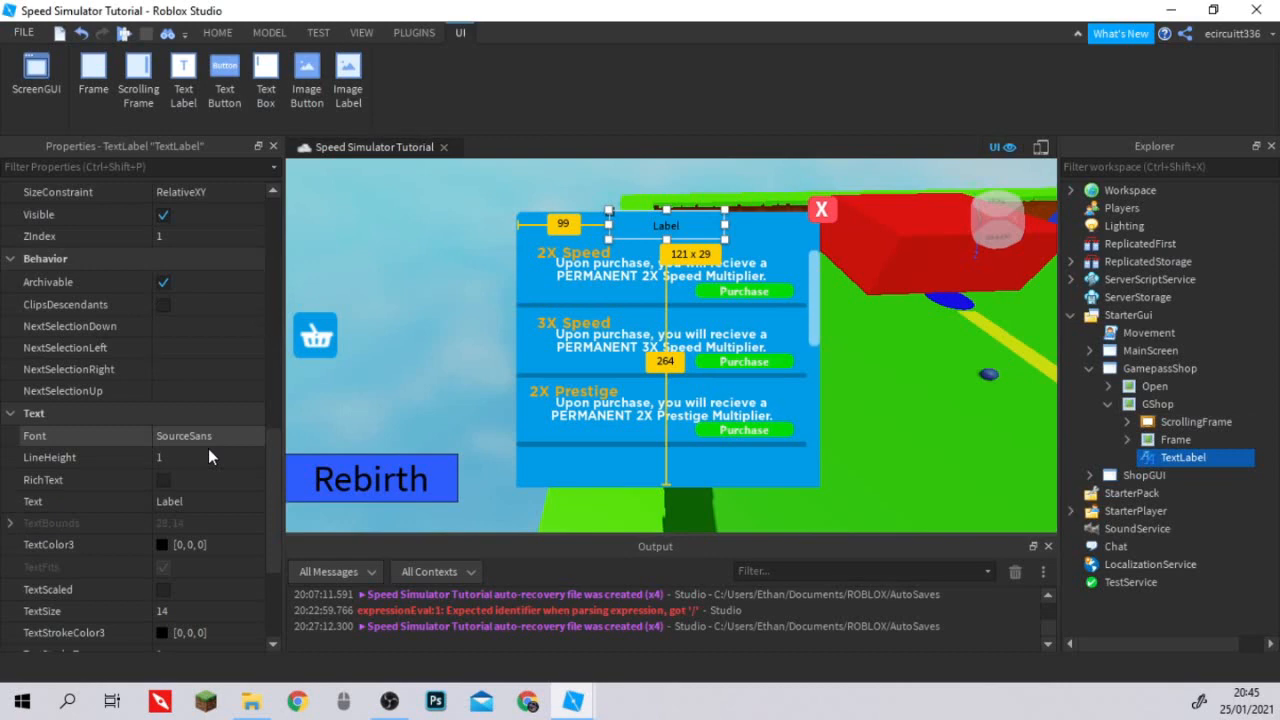
scroll(208, 448, down, 3)
click(213, 239)
click(194, 297)
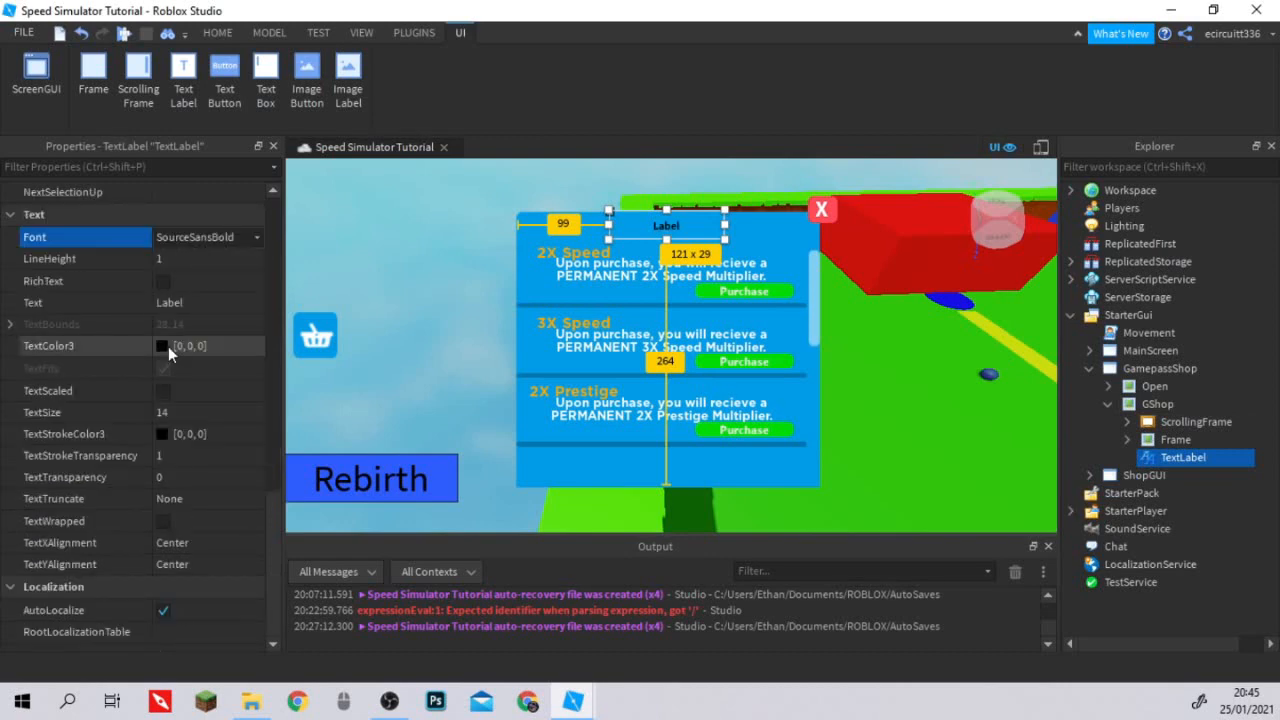
click(162, 346)
click(866, 188)
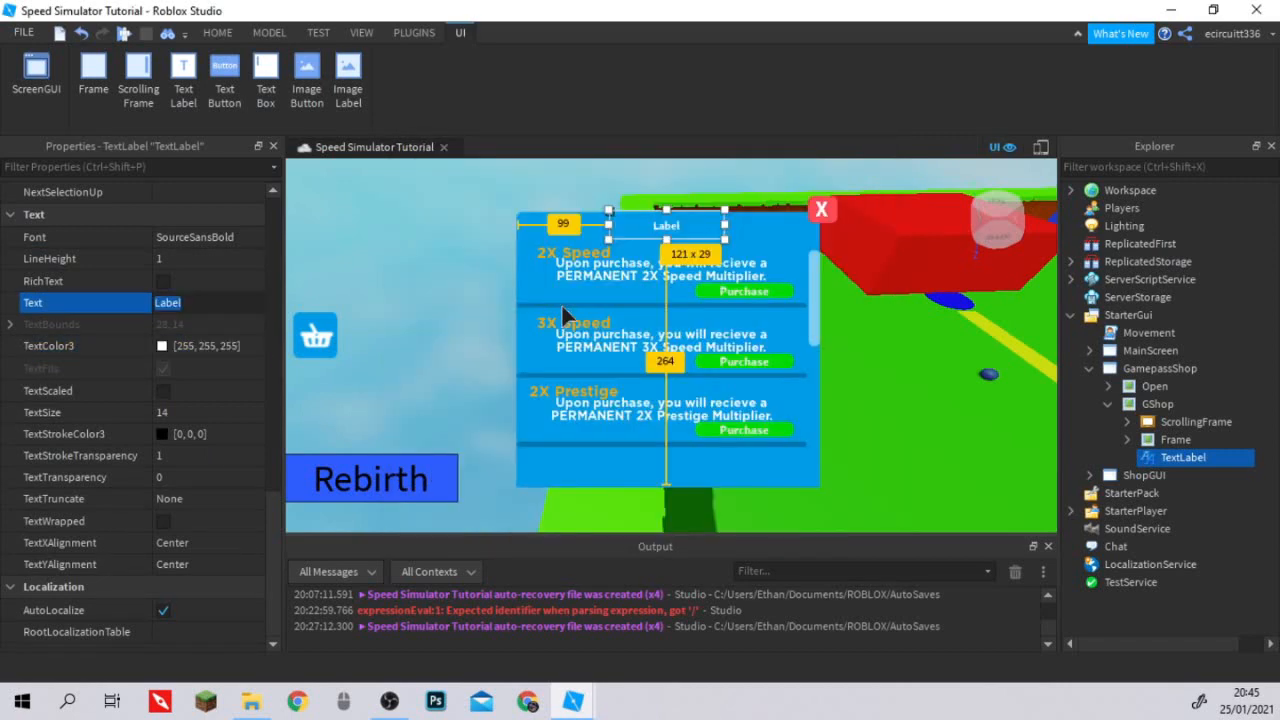
Change the TextLabel's text to "Game Pass Shop".
text(GamePass Shop)
key(Return)
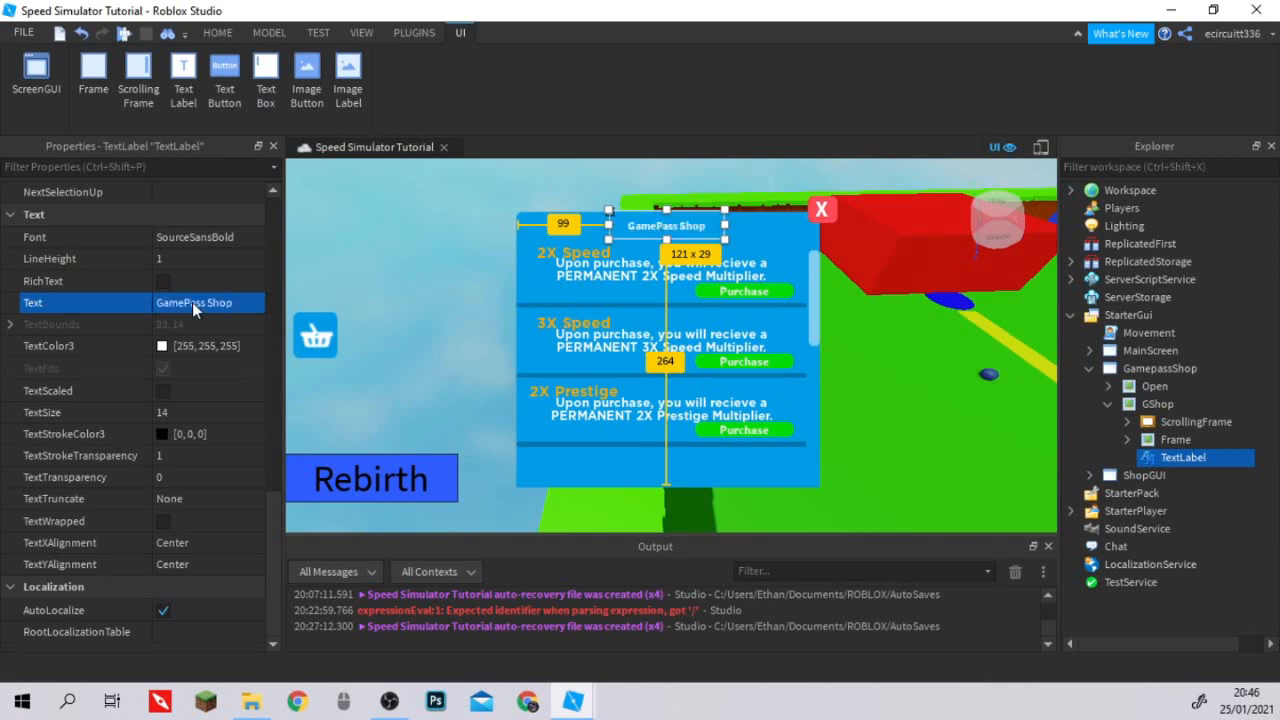
key(Return)
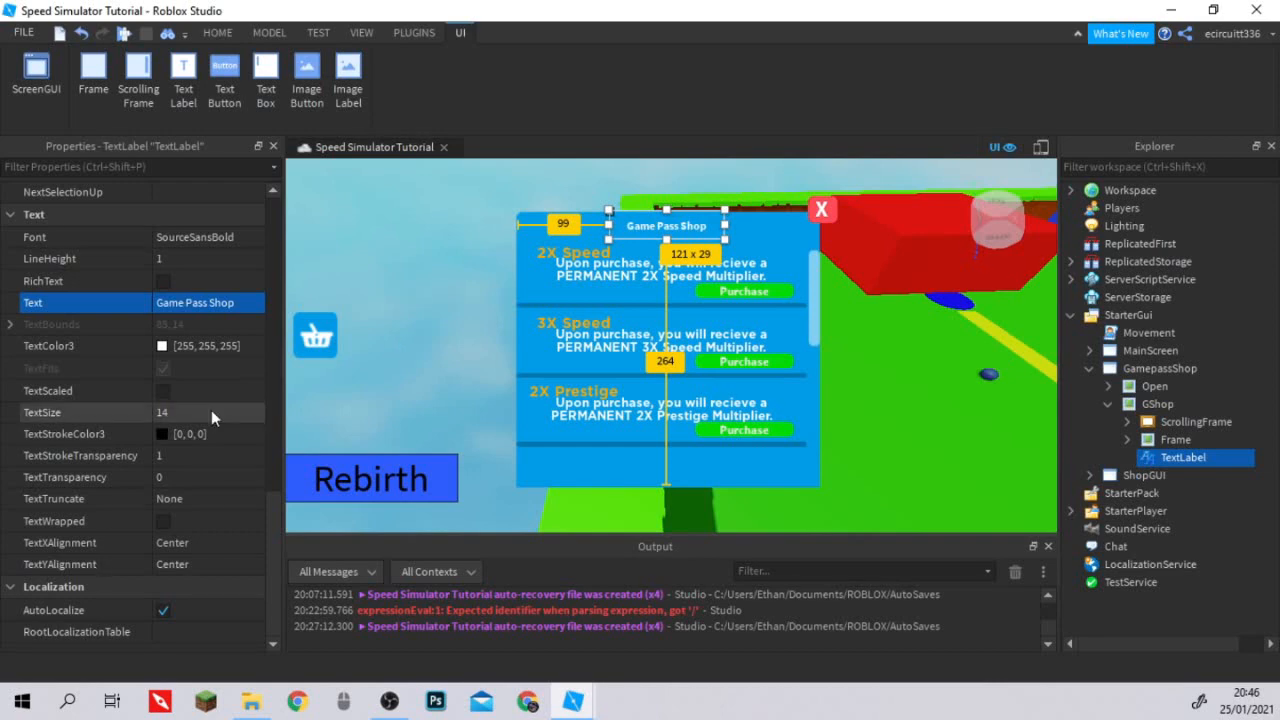
Turn on TextScaled for the "Game Pass Shop" title label and deselect it.
click(166, 394)
click(164, 393)
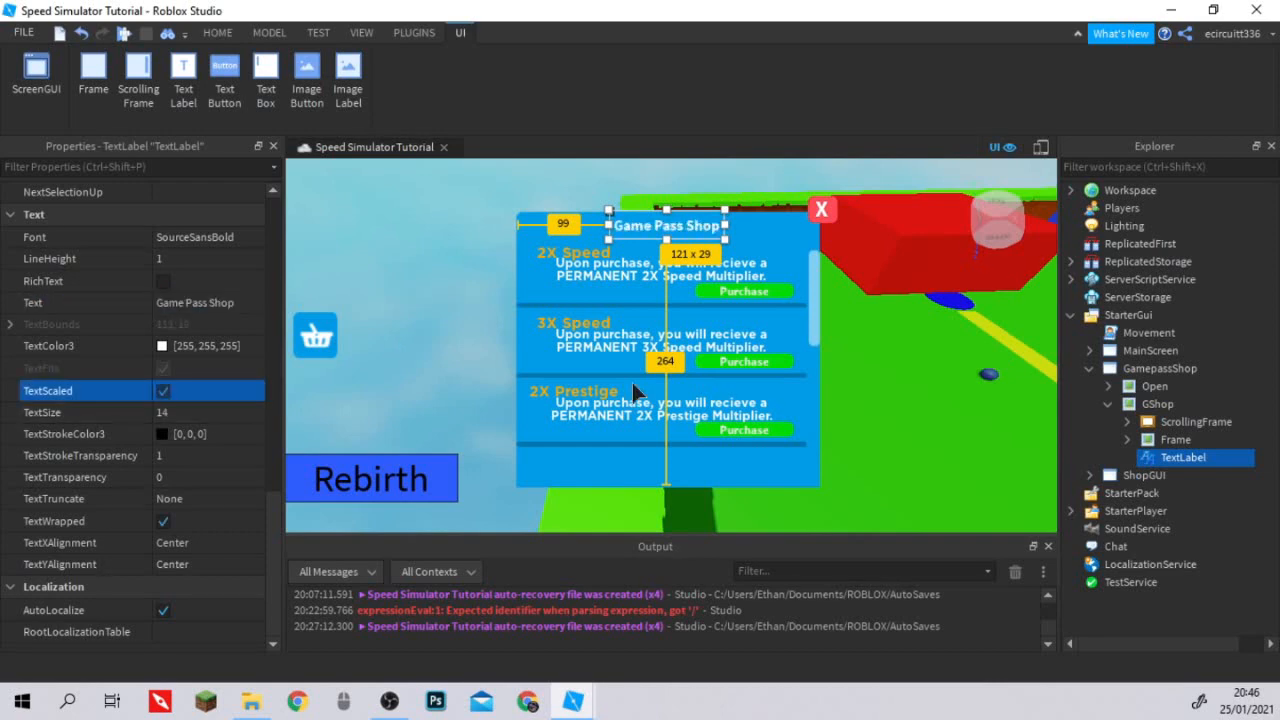
click(410, 316)
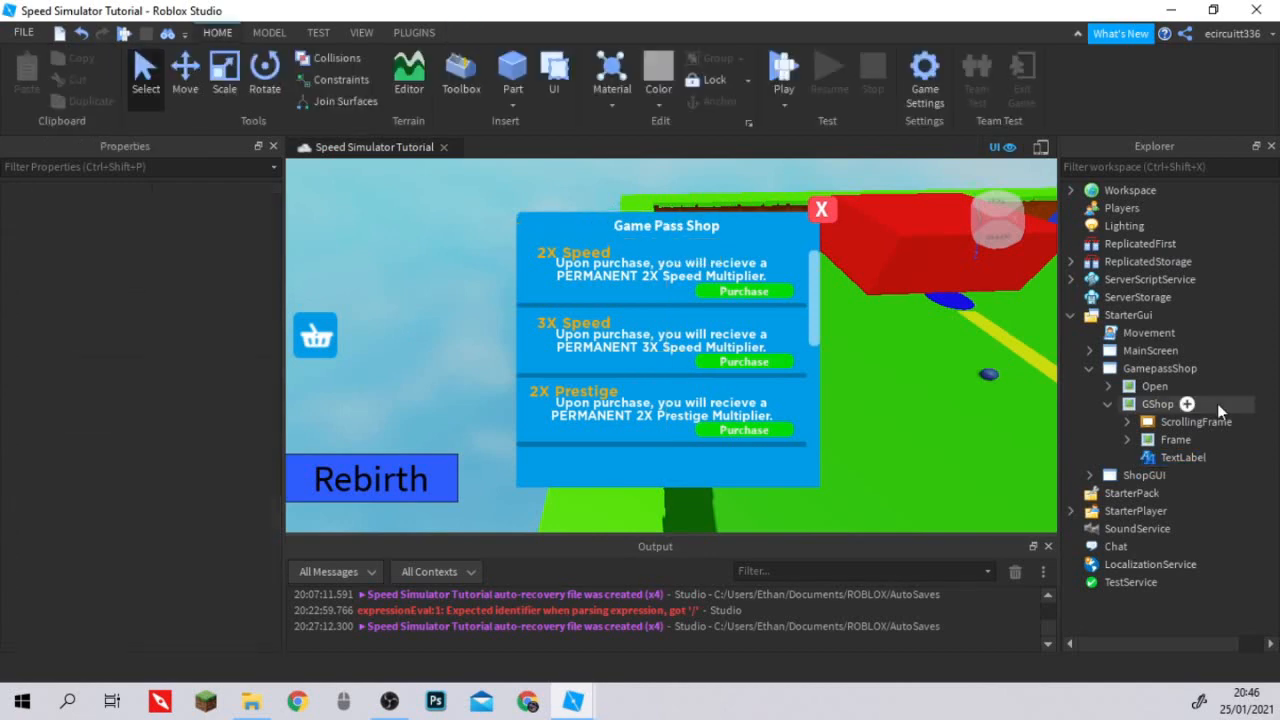
Collapse GShop and insert a LocalScript into the GamepassShop ScreenGui.
click(1108, 404)
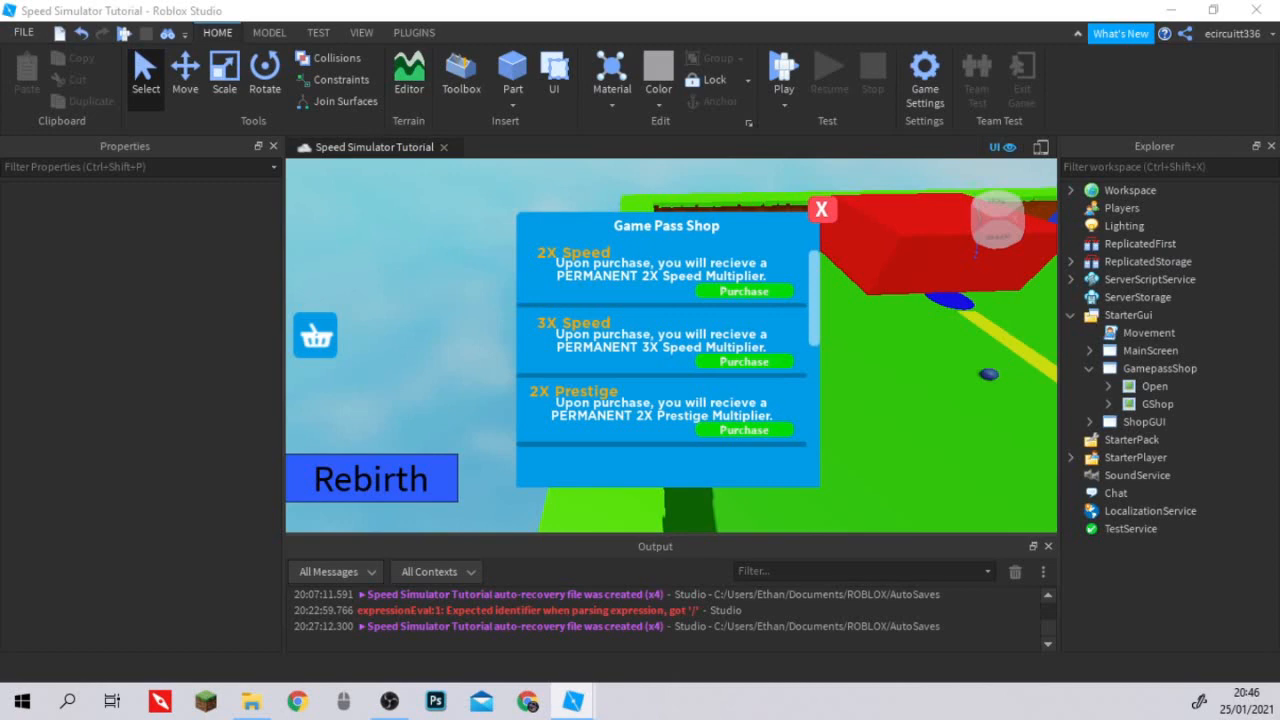
right_click(1075, 368)
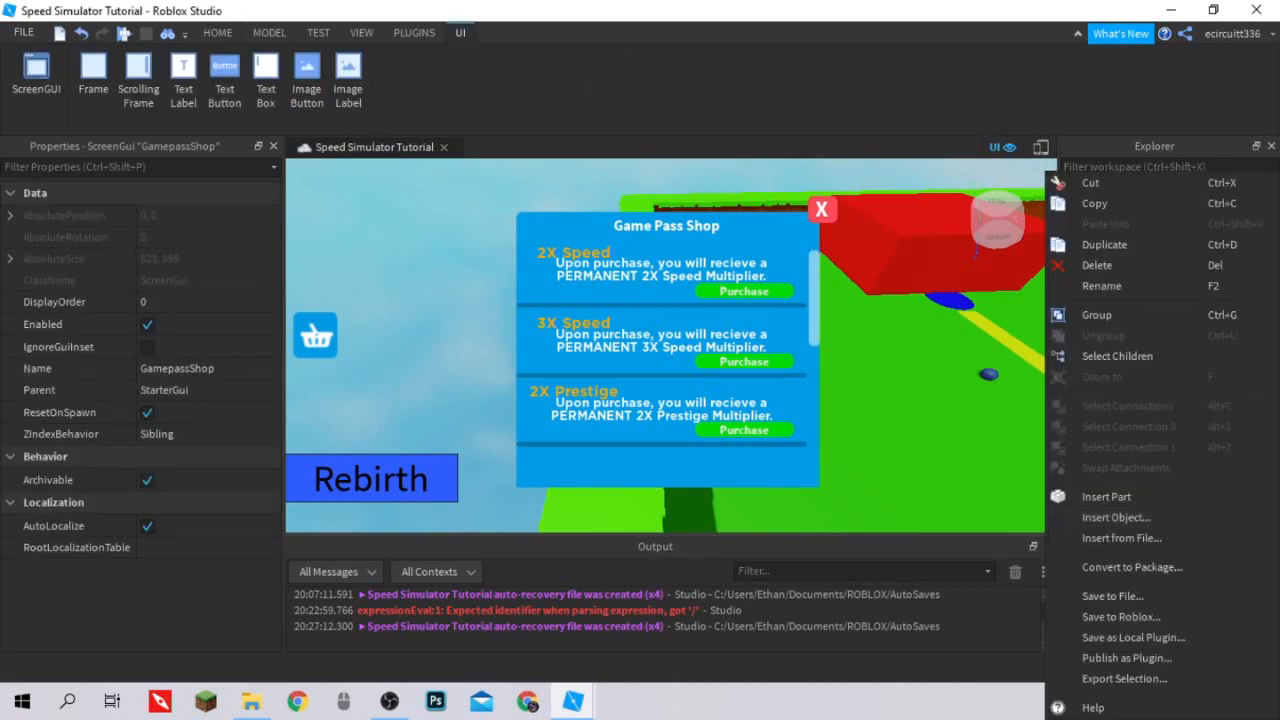
click(1121, 617)
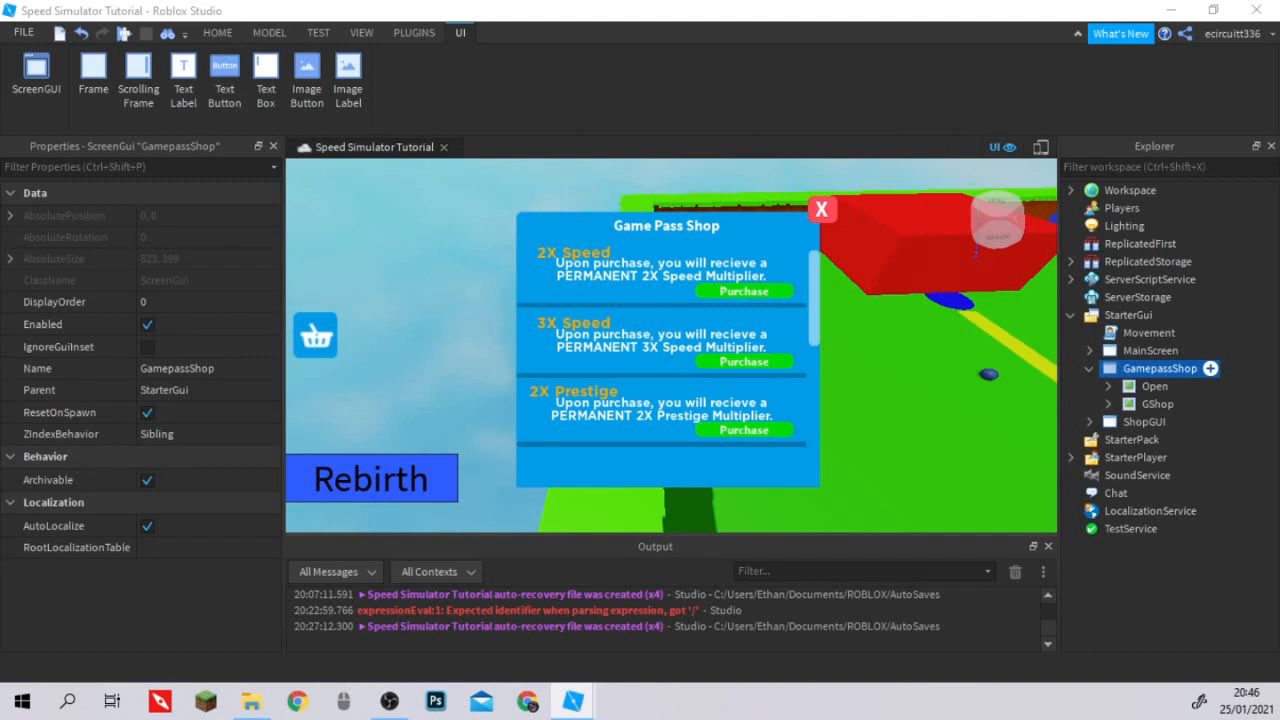
click(1190, 369)
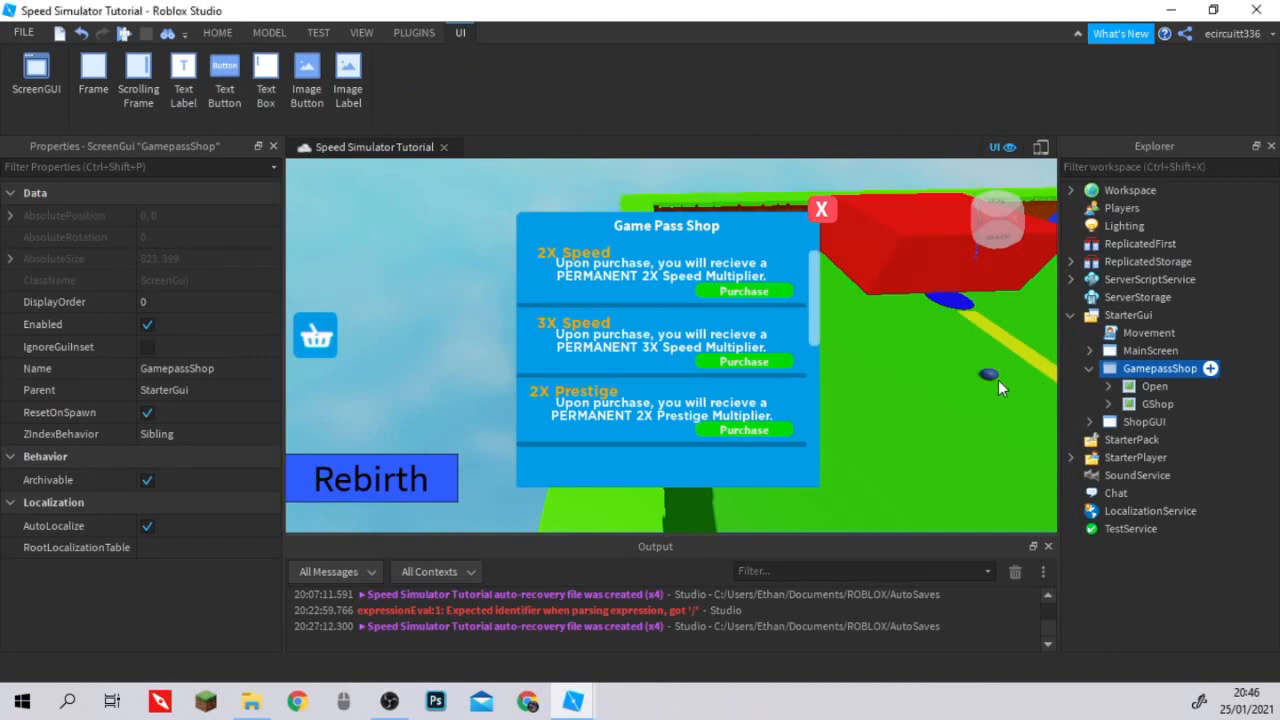
key(ctrl+i)
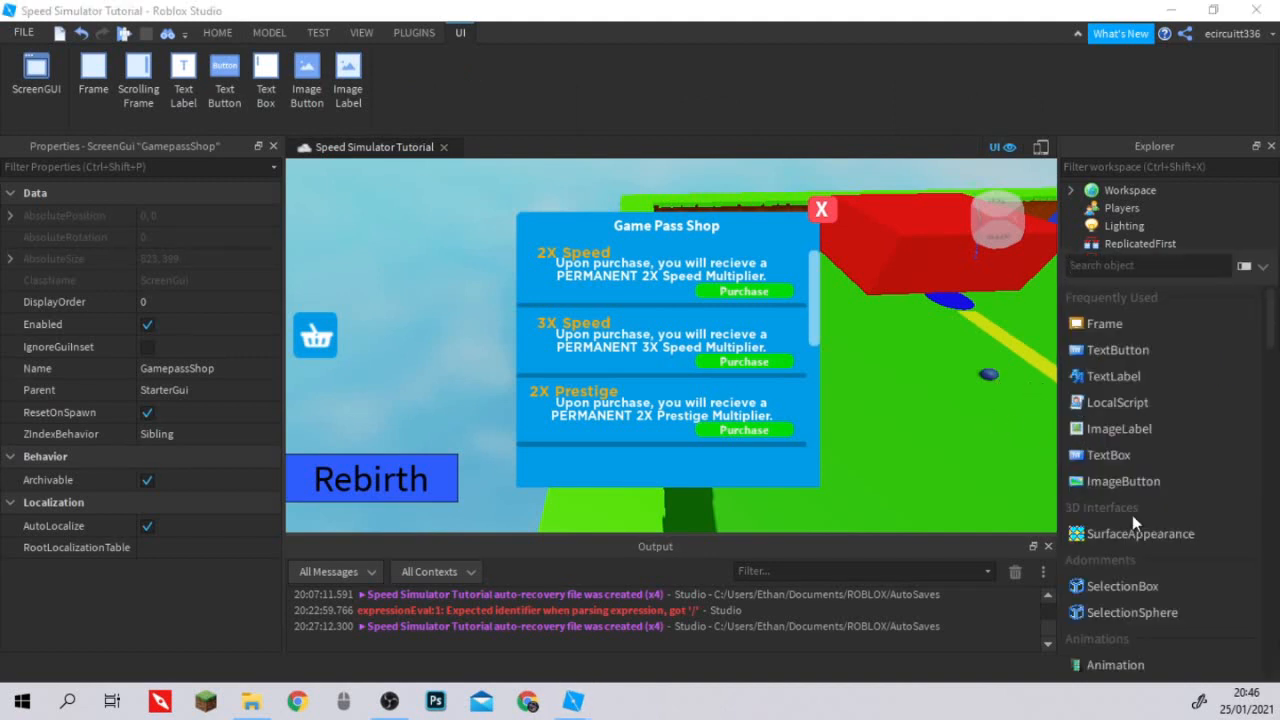
click(1142, 402)
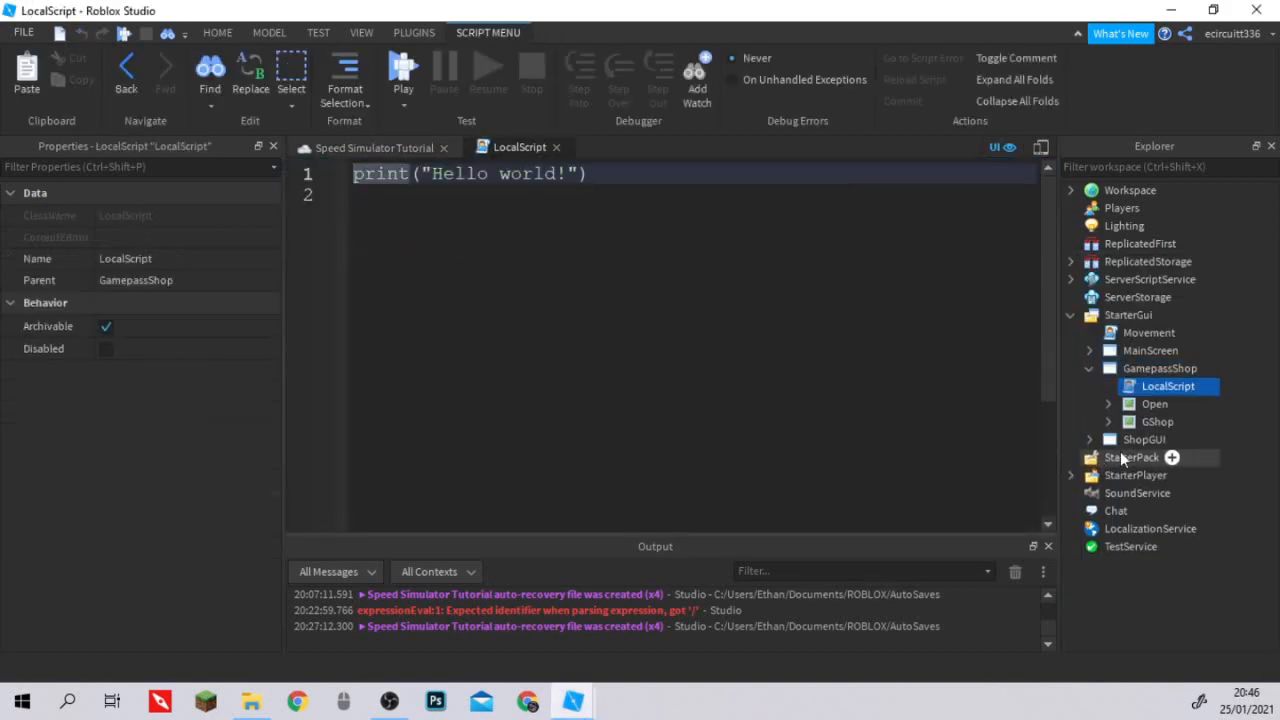
Replace the default print line with local MarketplaceService = game:GetService("MarketplaceService").
key(ctrl+a)
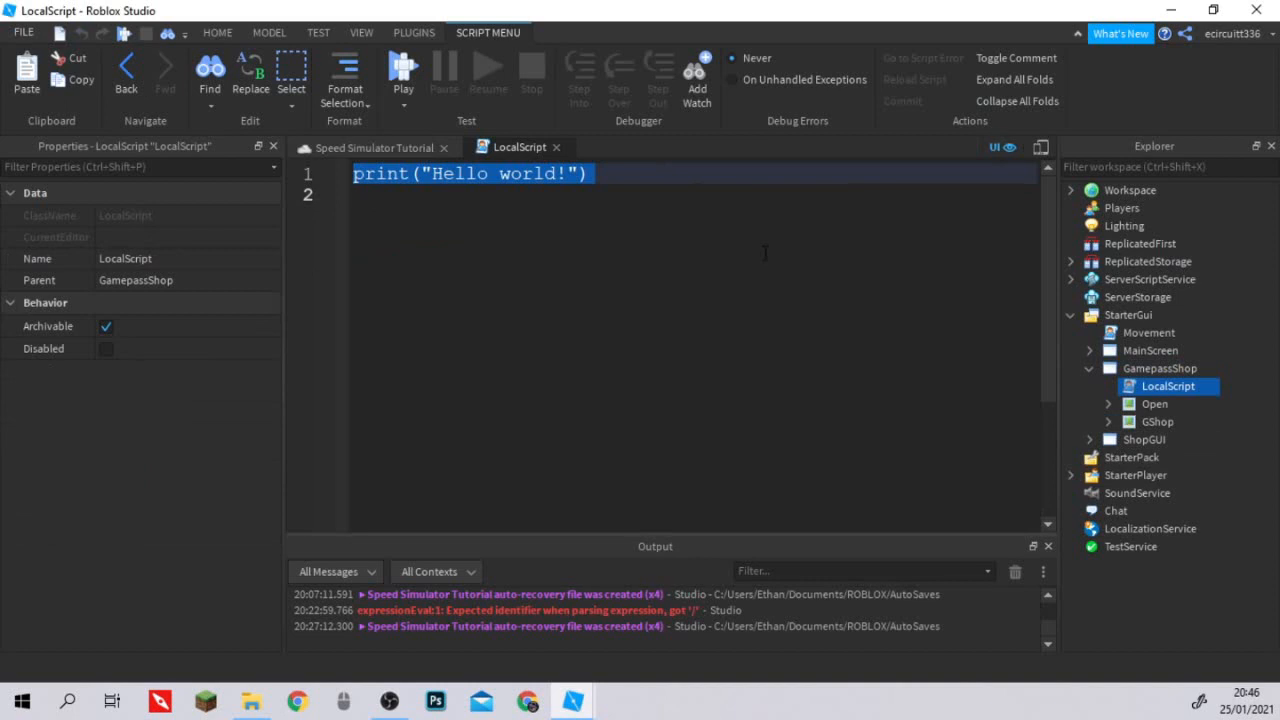
text(local)
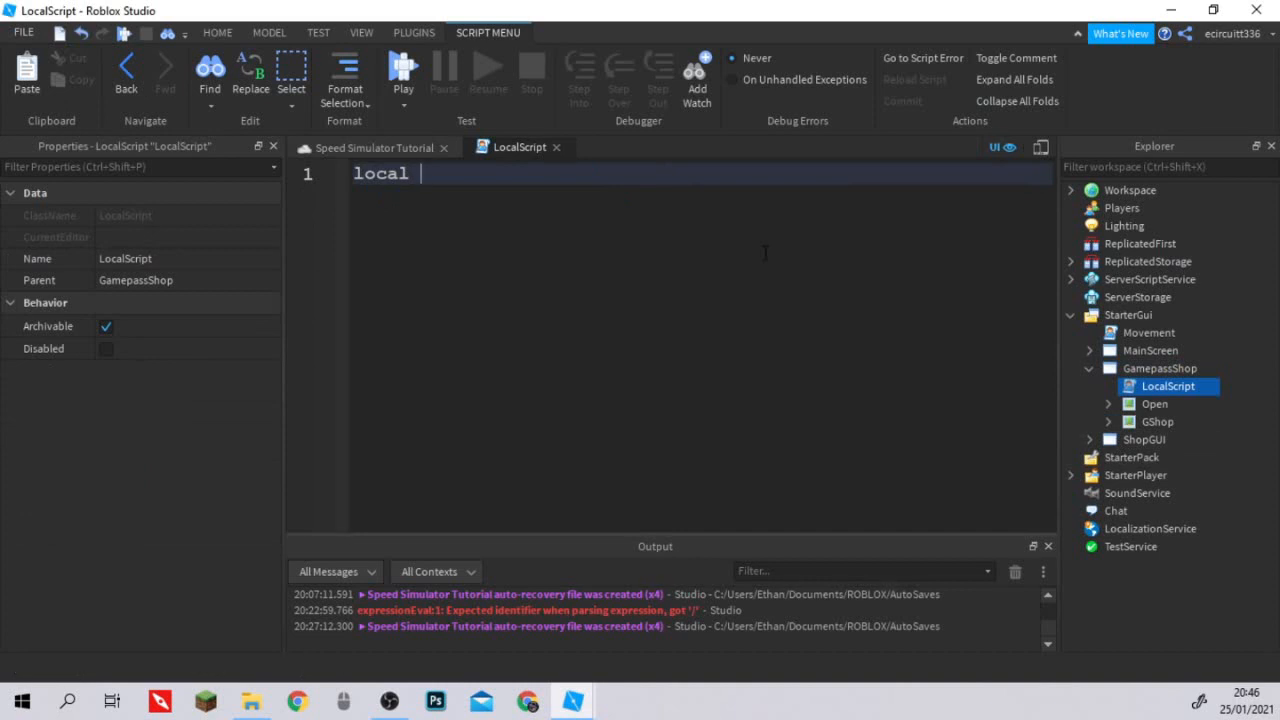
text(MarketplaceServ)
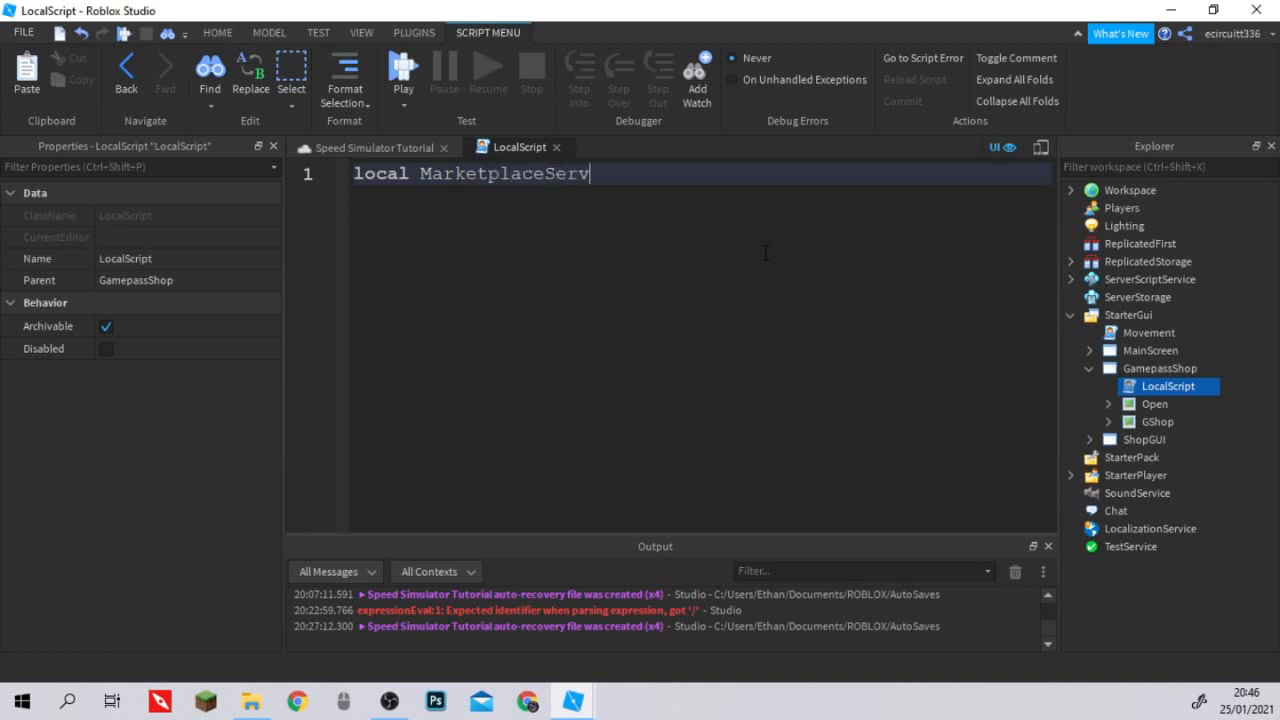
text(ice = g)
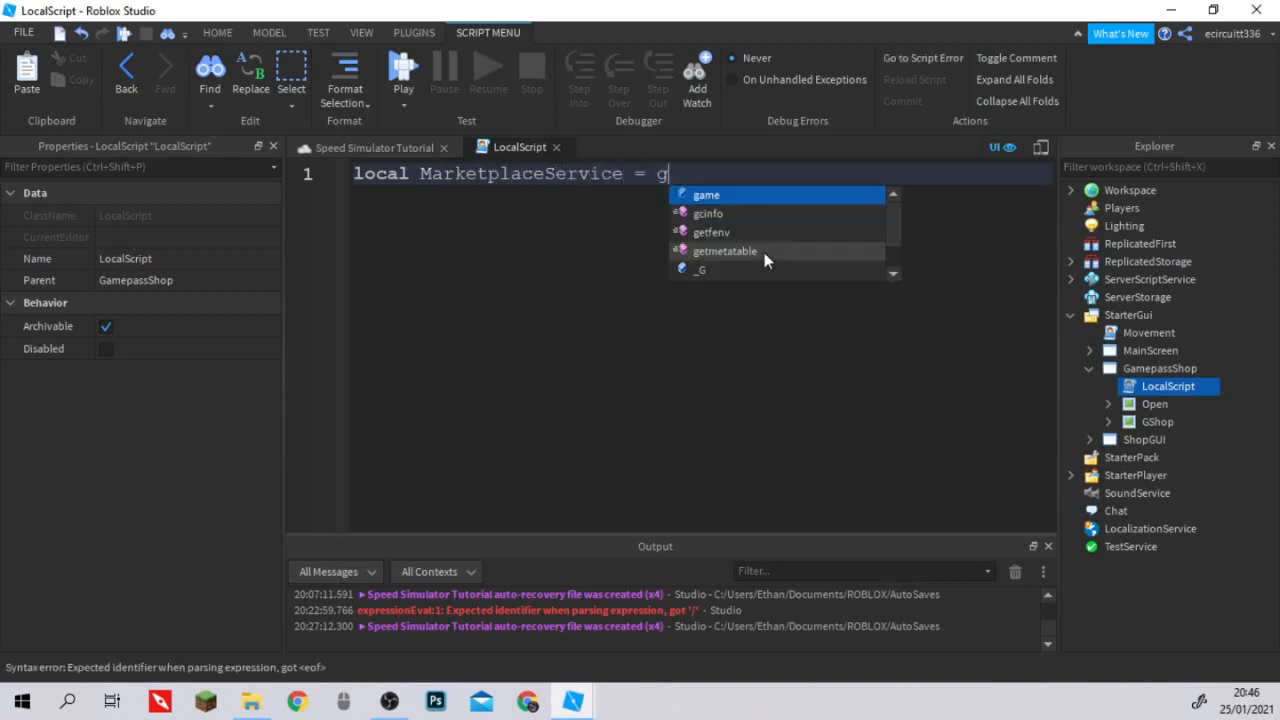
text(ame:get)
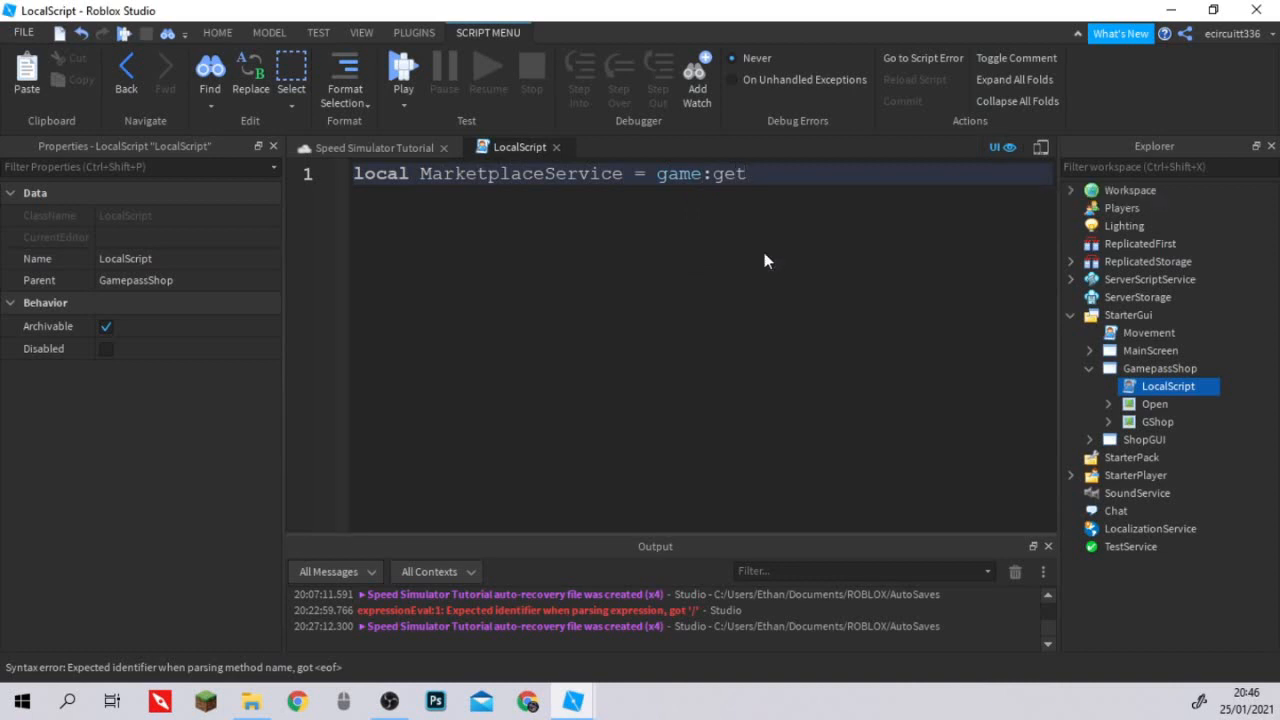
key(Tab)
text(("mar)
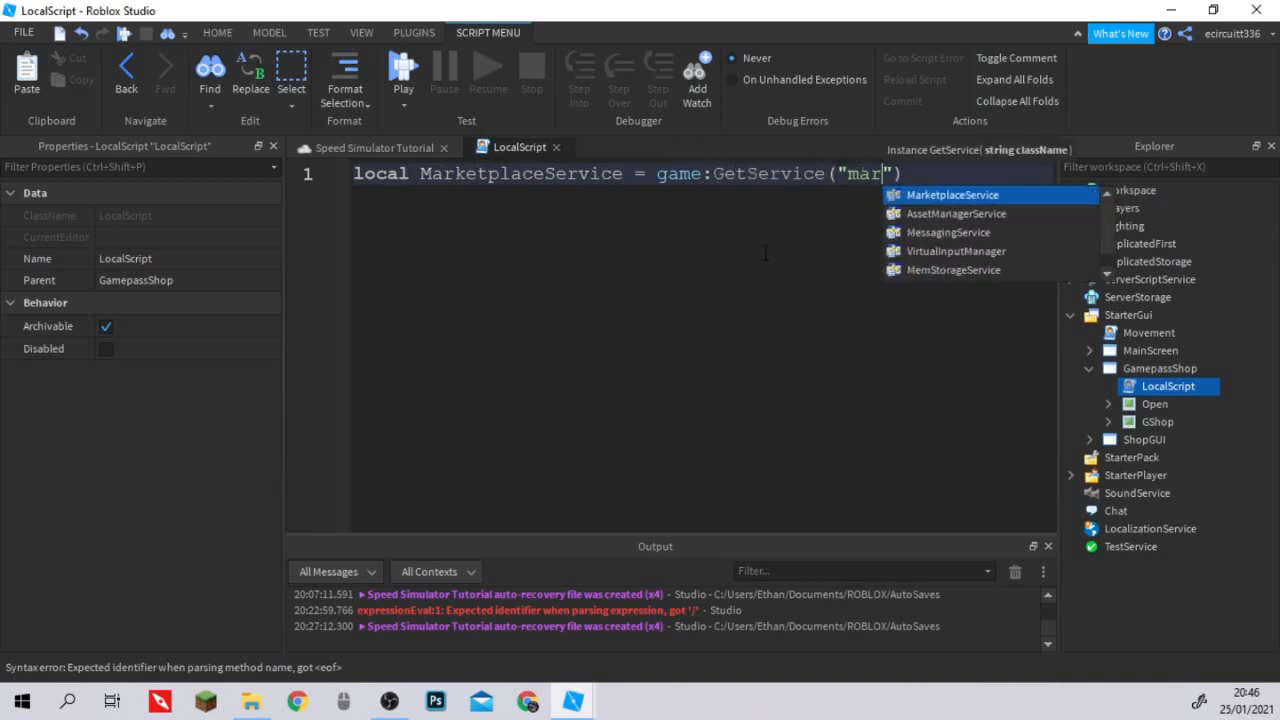
key(Tab)
key(Right)
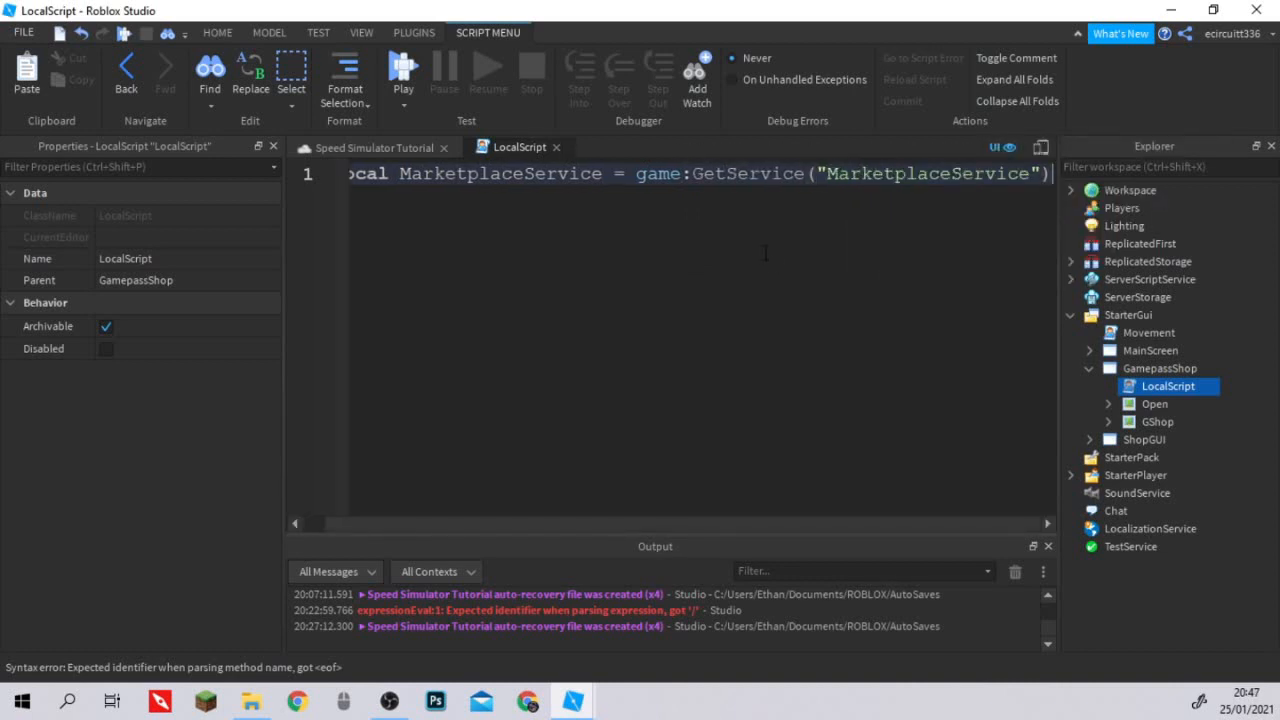
Leave a blank line and declare local MainFrame = script.Parent.GShop on line 3.
key(Return)
key(Return)
text(local)
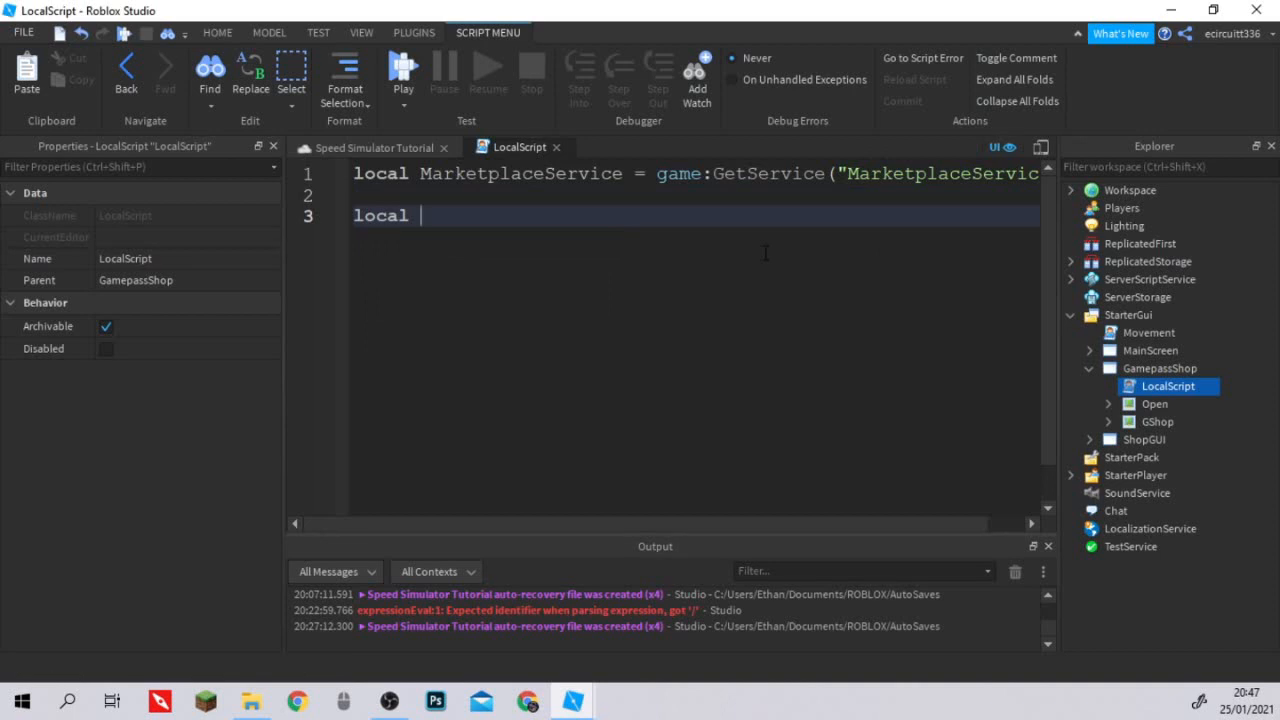
text(M)
text(unn)
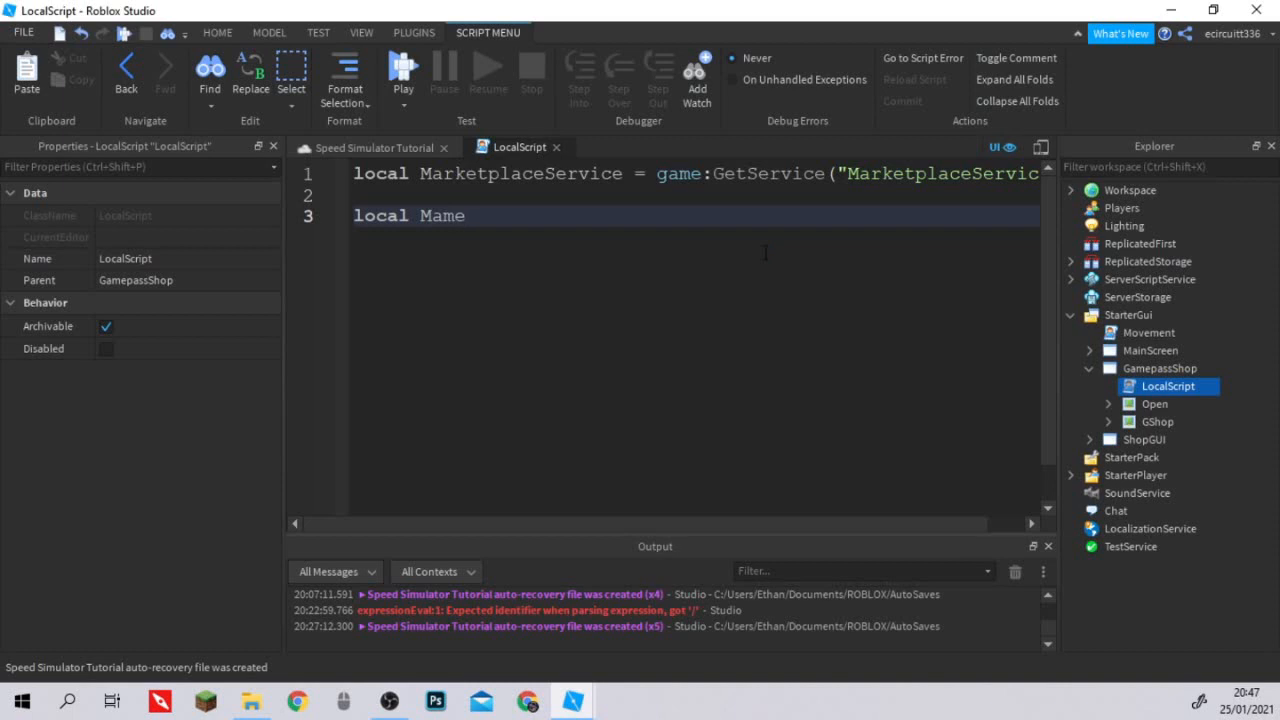
key(BackSpace)
key(BackSpace)
key(BackSpace)
text(ainFrame = )
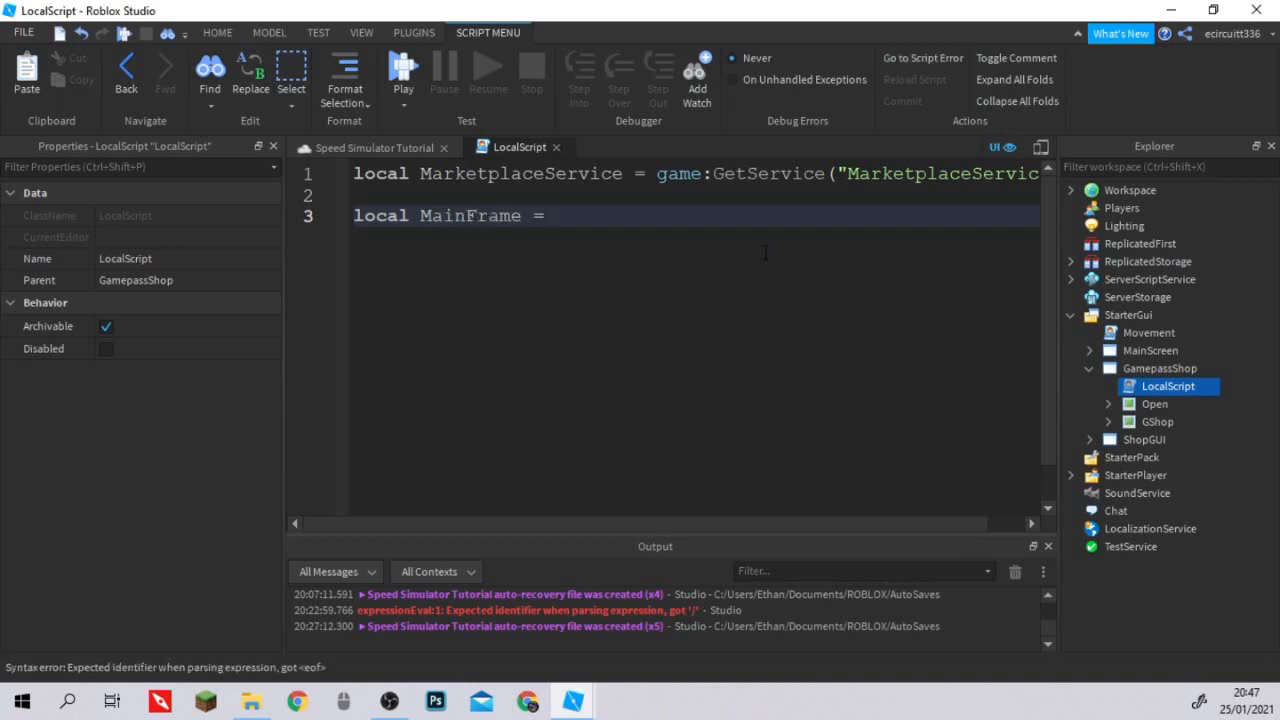
text(sc)
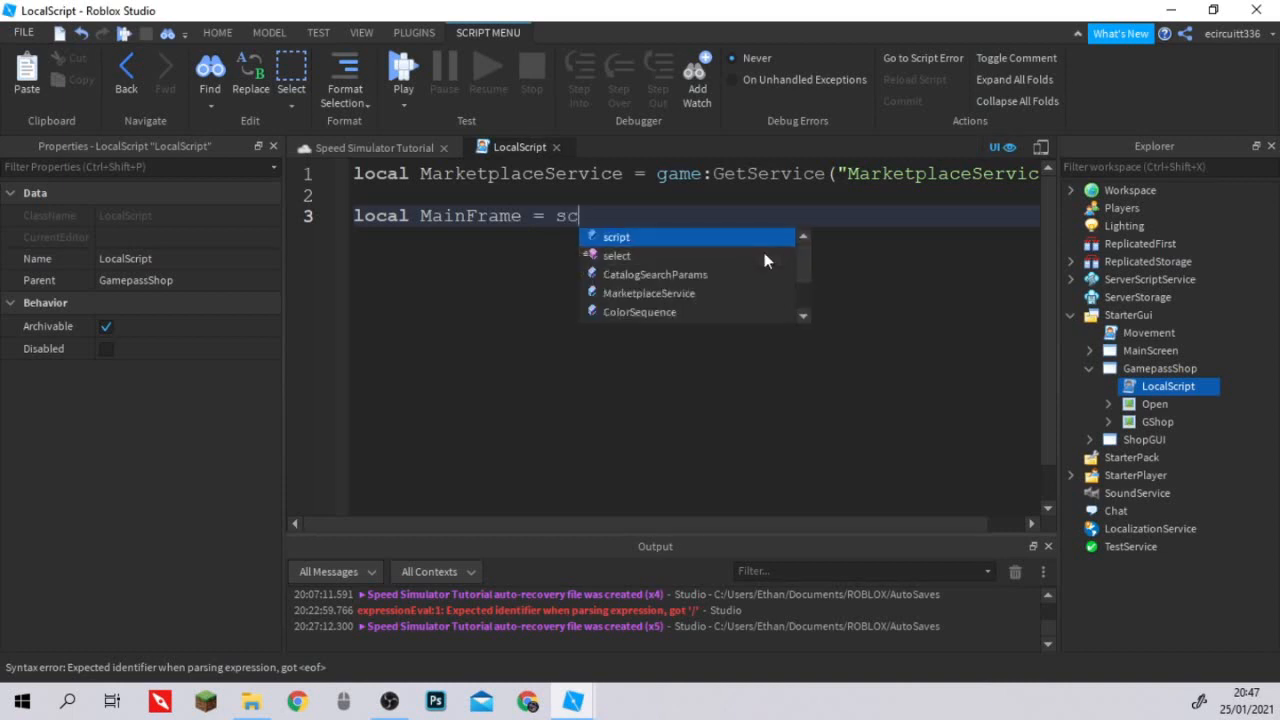
text(ript.Parent)
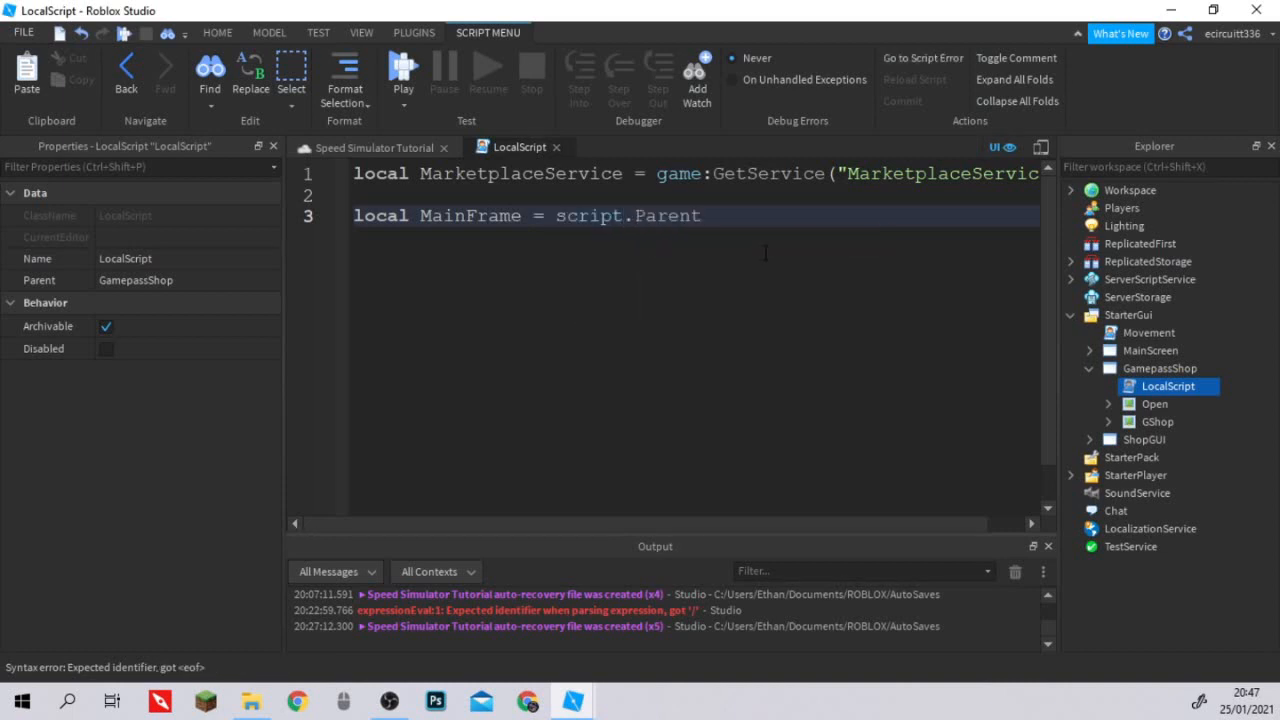
text(.GShop)
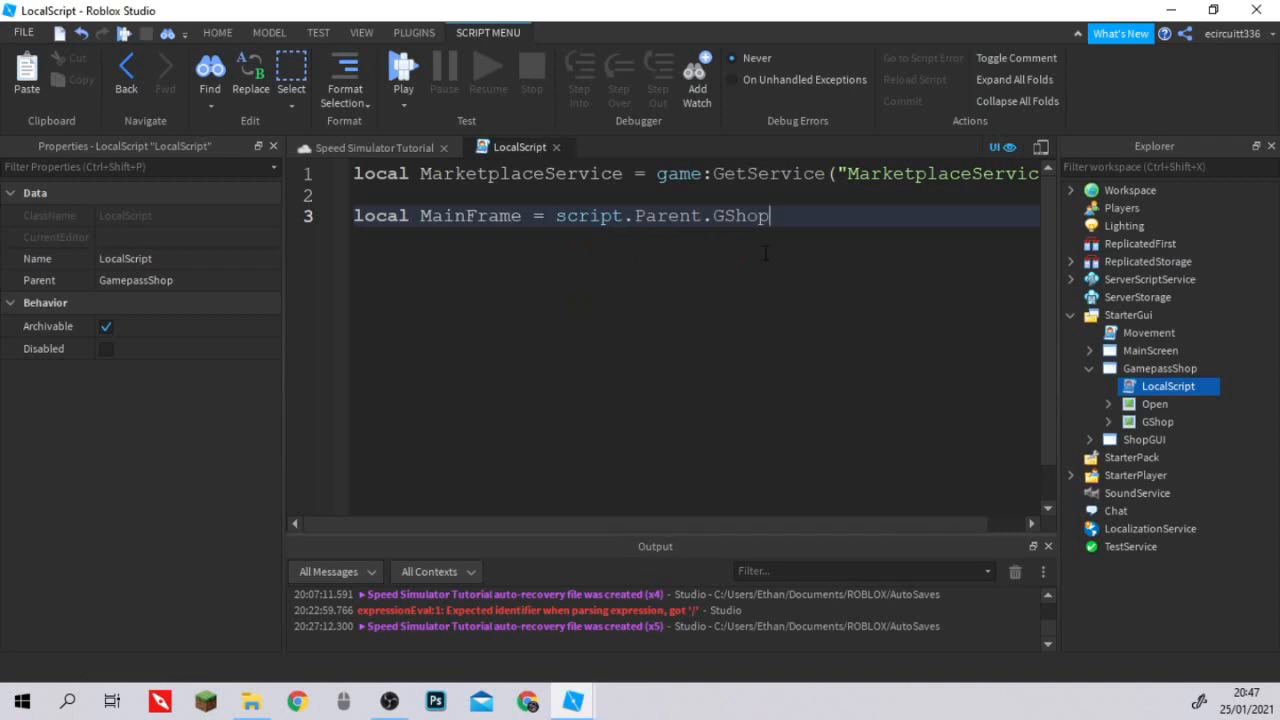
Declare a local variable speedGamepass on line 4 that references MainFrame.ScrollingFrame.
key(Return)
text(local)
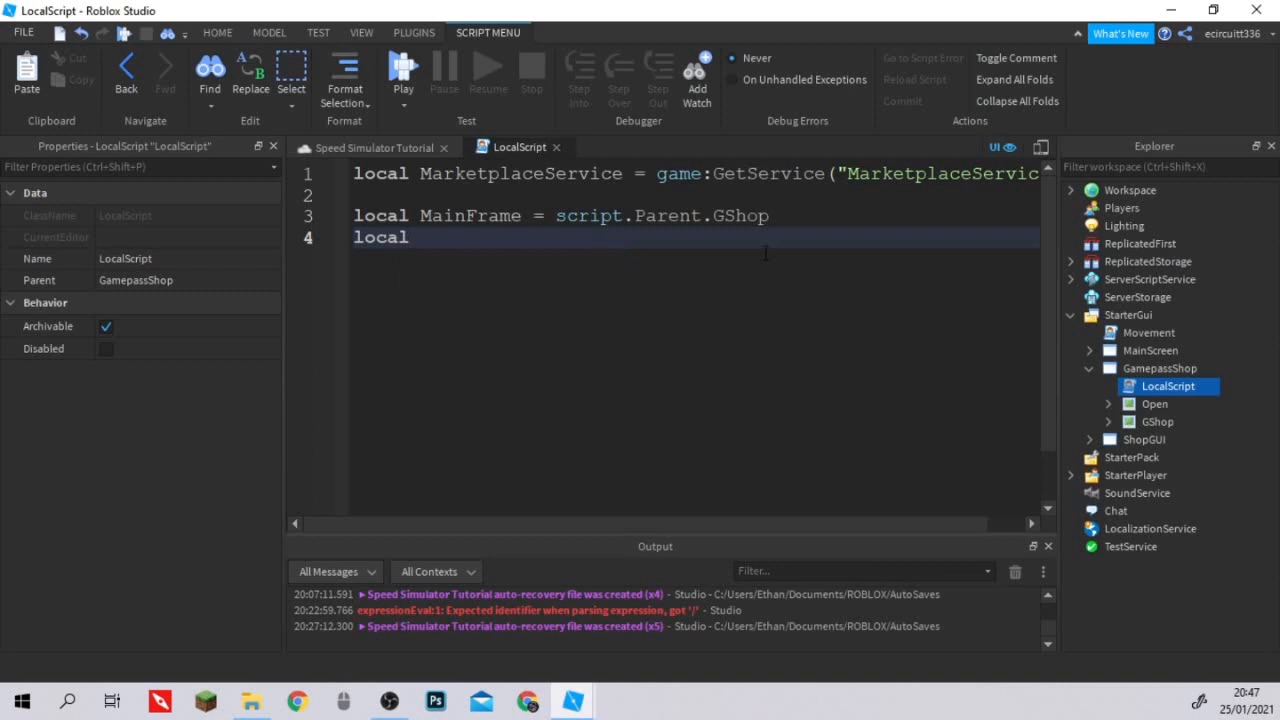
text( speedGamep)
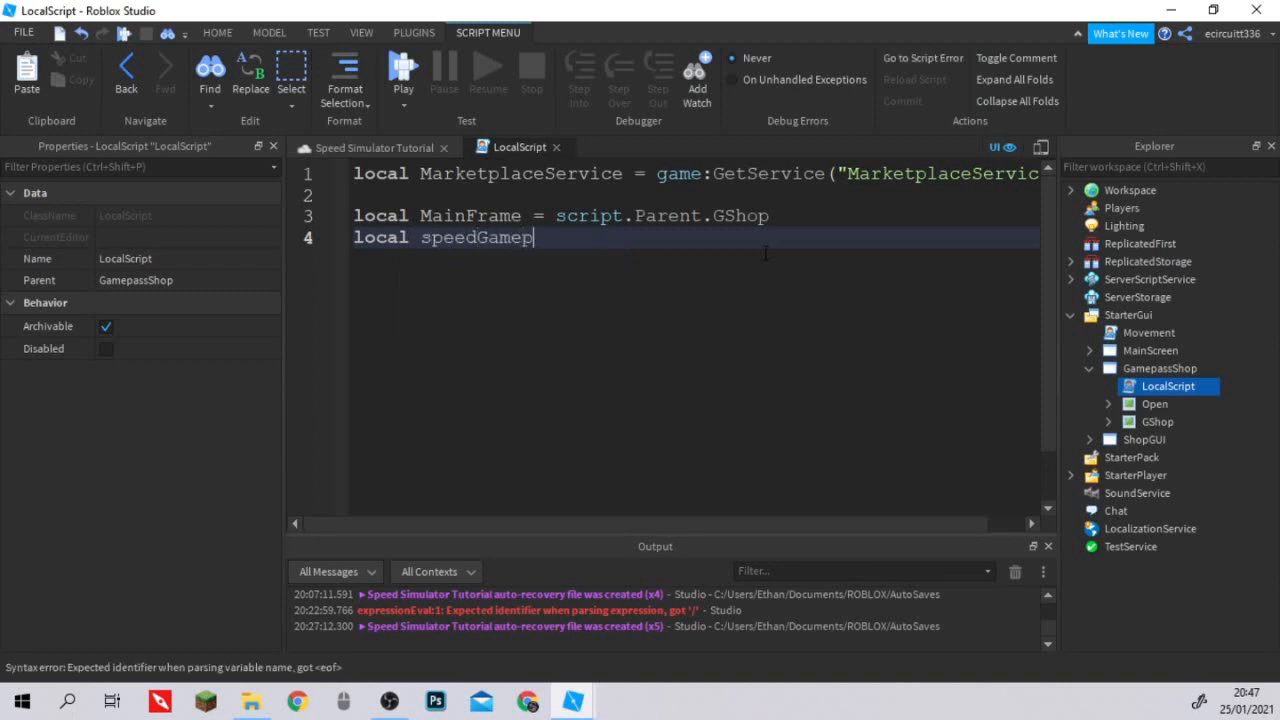
text(ass = main)
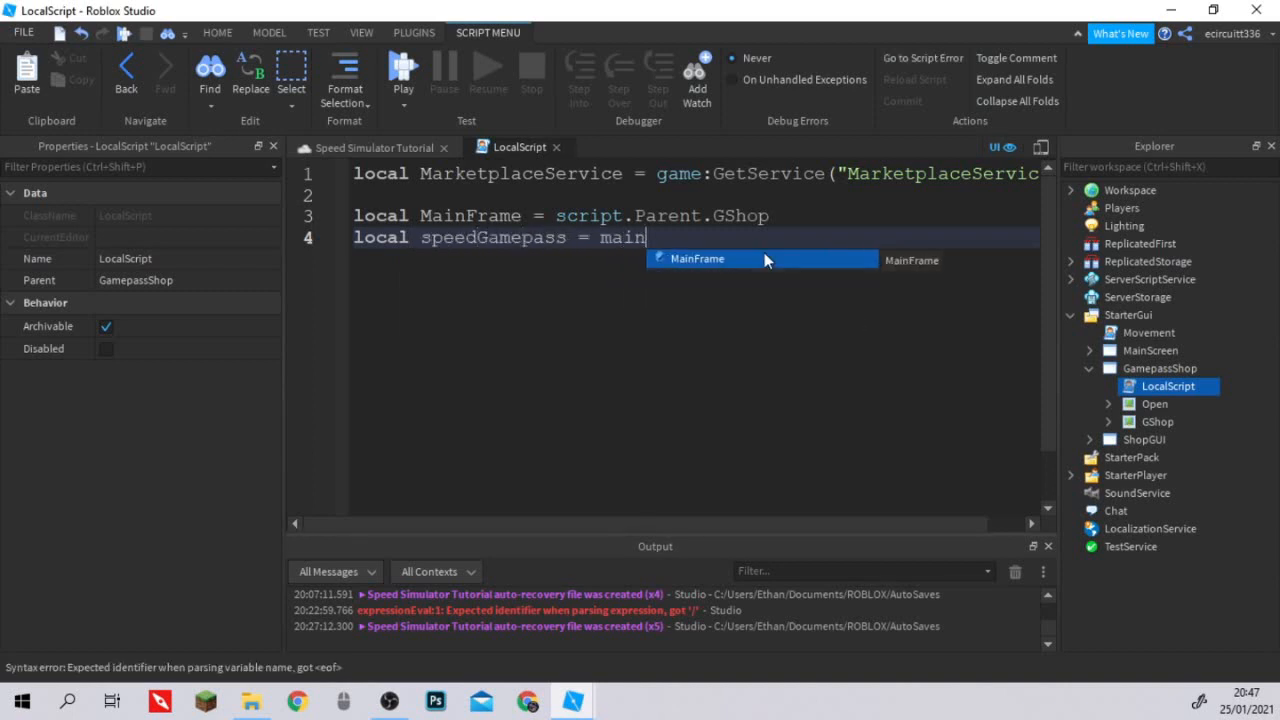
key(Tab)
text(.size)
key(Tab)
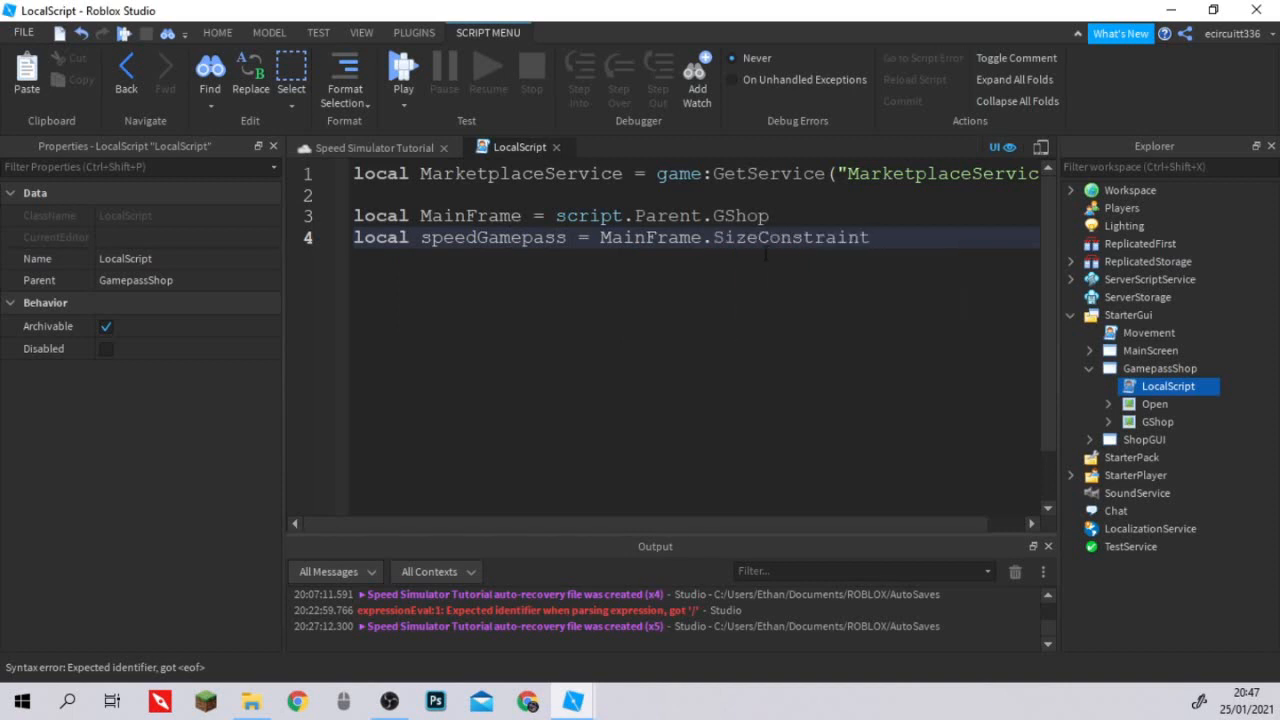
key(BackSpace)
key(BackSpace)
key(BackSpace)
key(BackSpace)
key(BackSpace)
key(BackSpace)
key(BackSpace)
key(BackSpace)
key(BackSpace)
key(BackSpace)
key(BackSpace)
key(BackSpace)
key(BackSpace)
key(BackSpace)
key(BackSpace)
text(.scr)
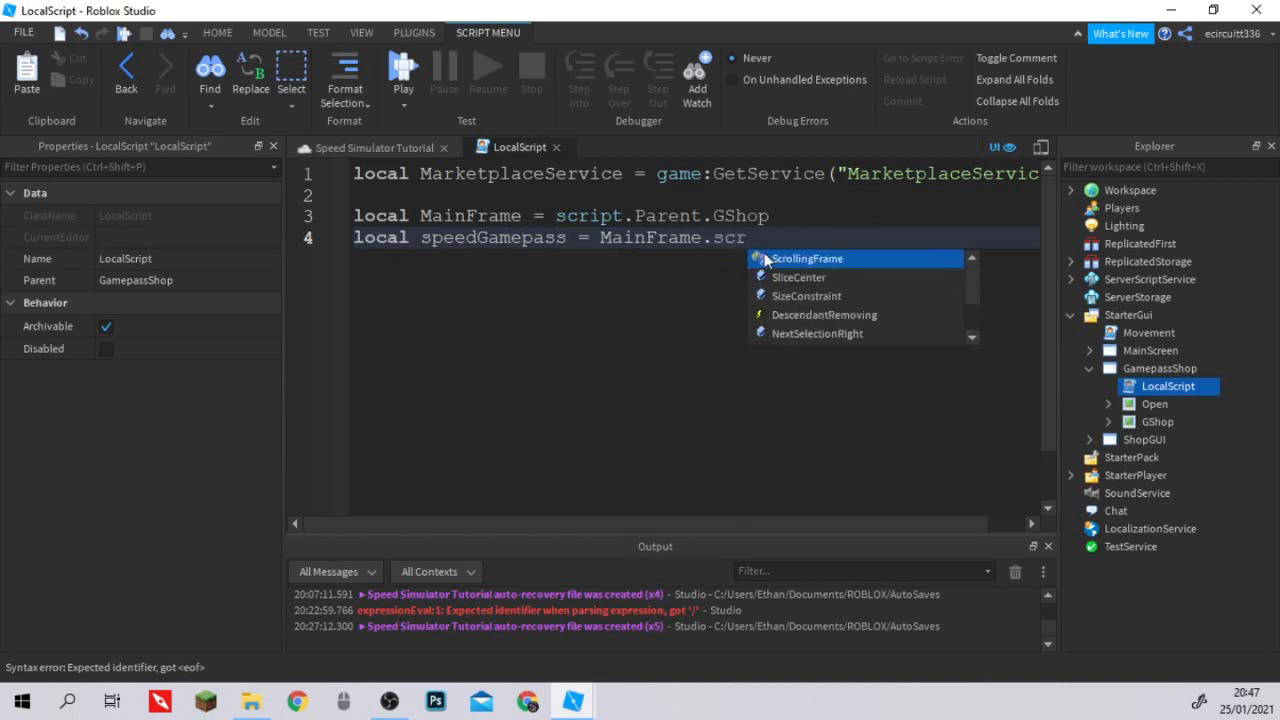
key(Tab)
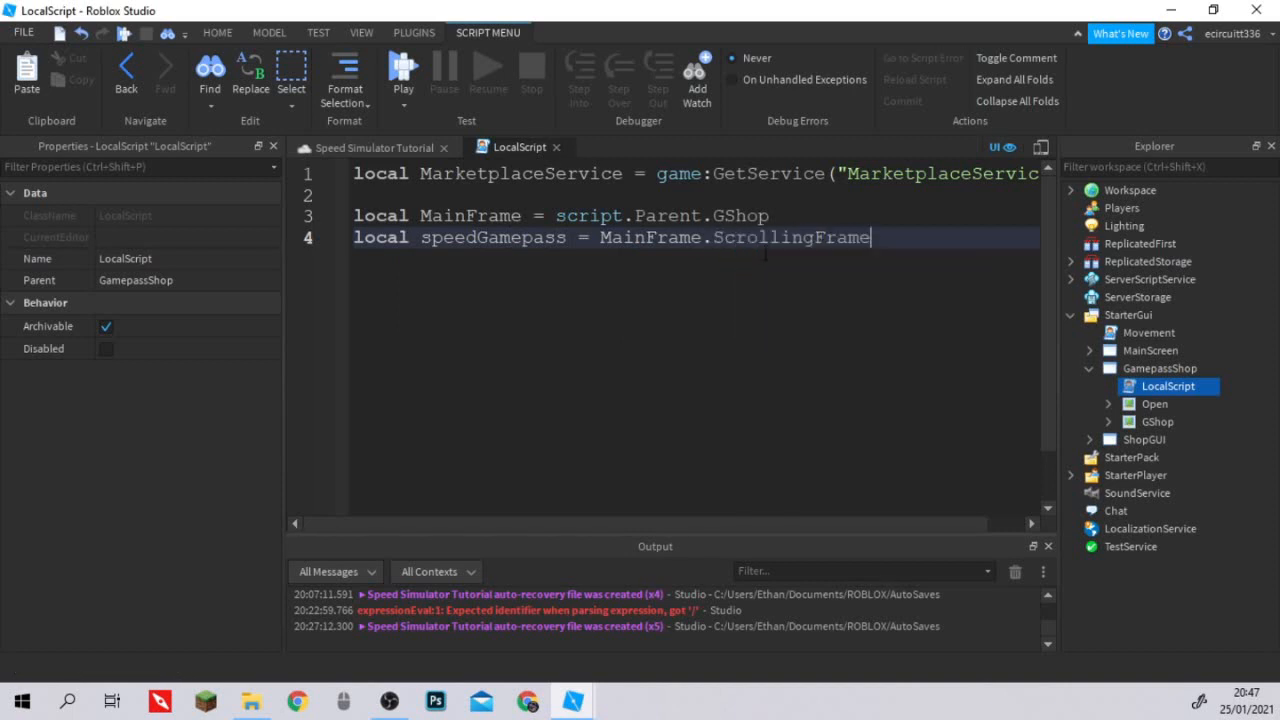
Extend the speedGamepass reference with the bracketed child name ["2X Speed"].
text(["2X Speed"])
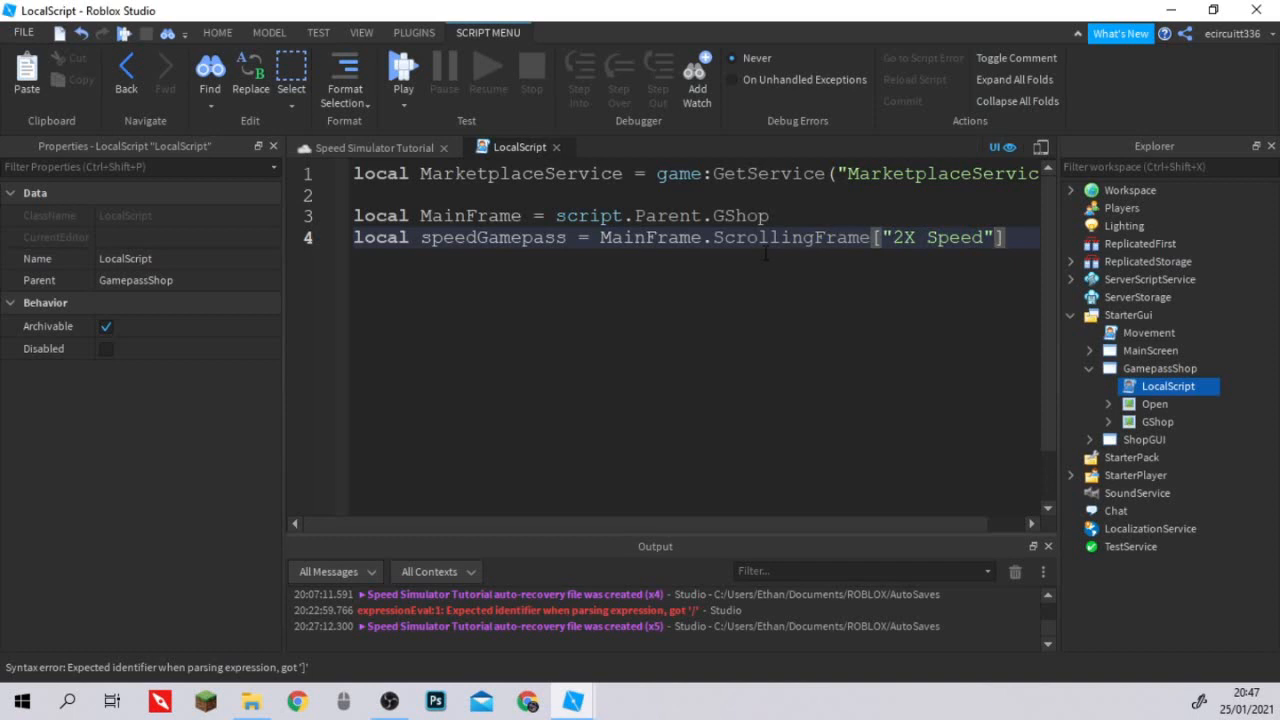
text(.)
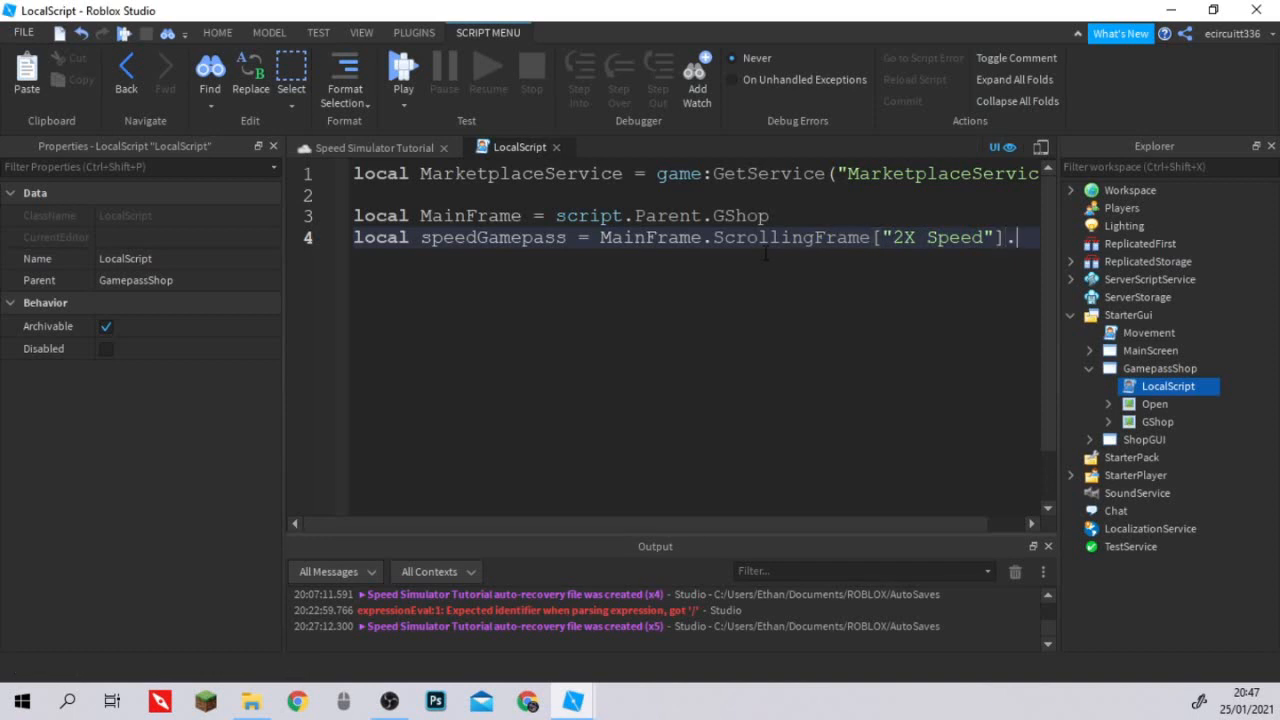
key(BackSpace)
key(BackSpace)
key(BackSpace)
key(BackSpace)
key(BackSpace)
key(BackSpace)
key(BackSpace)
key(BackSpace)
key(BackSpace)
key(BackSpace)
key(BackSpace)
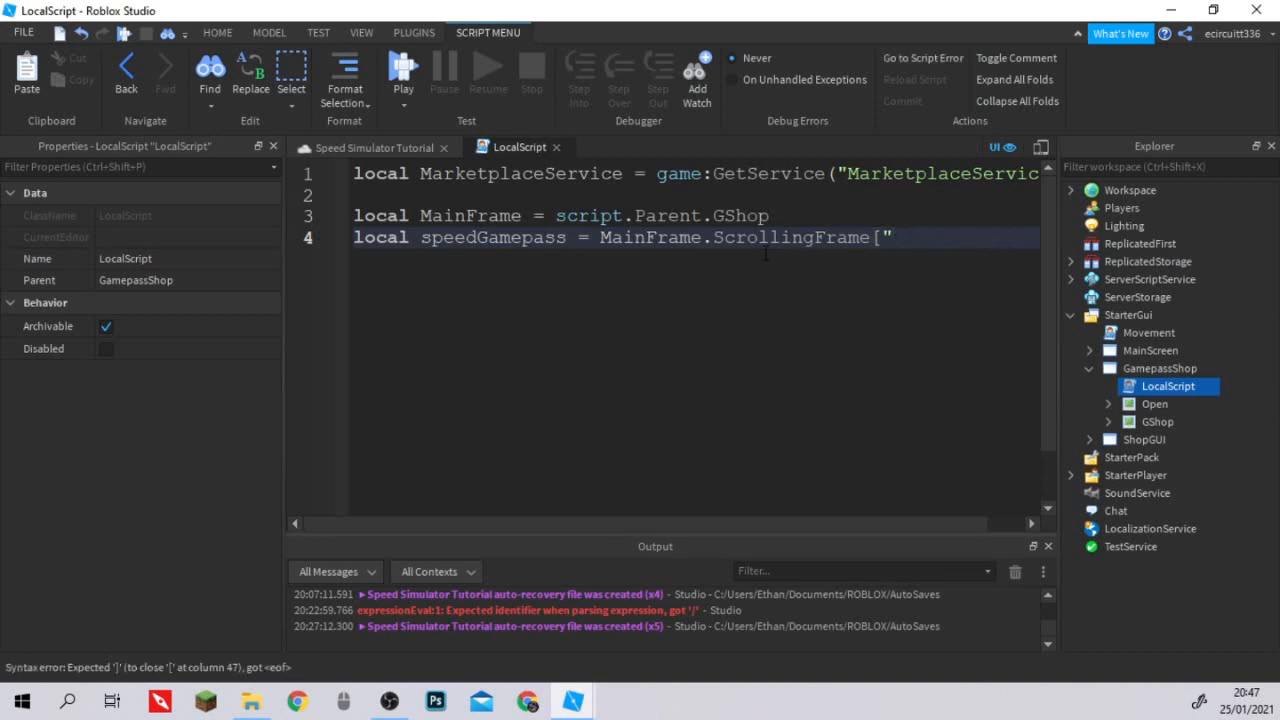
key(BackSpace)
key(BackSpace)
text(.2x)
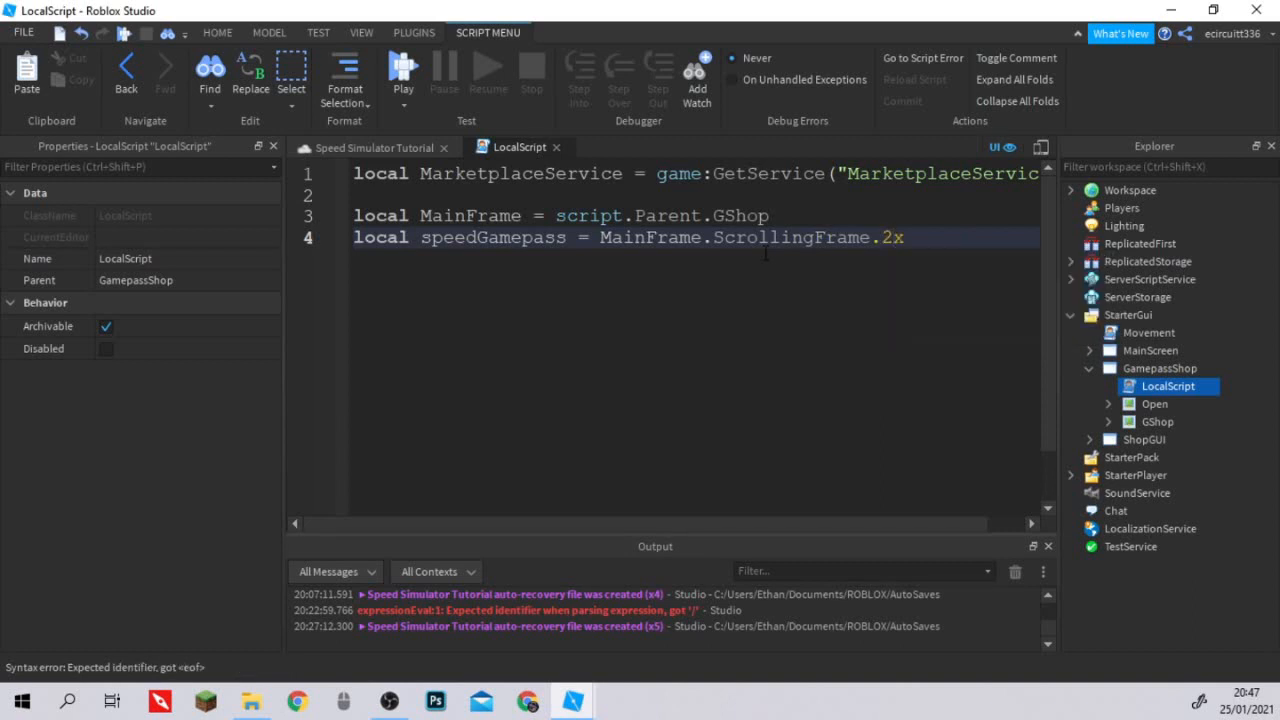
text( sp)
key(BackSpace)
key(BackSpace)
key(BackSpace)
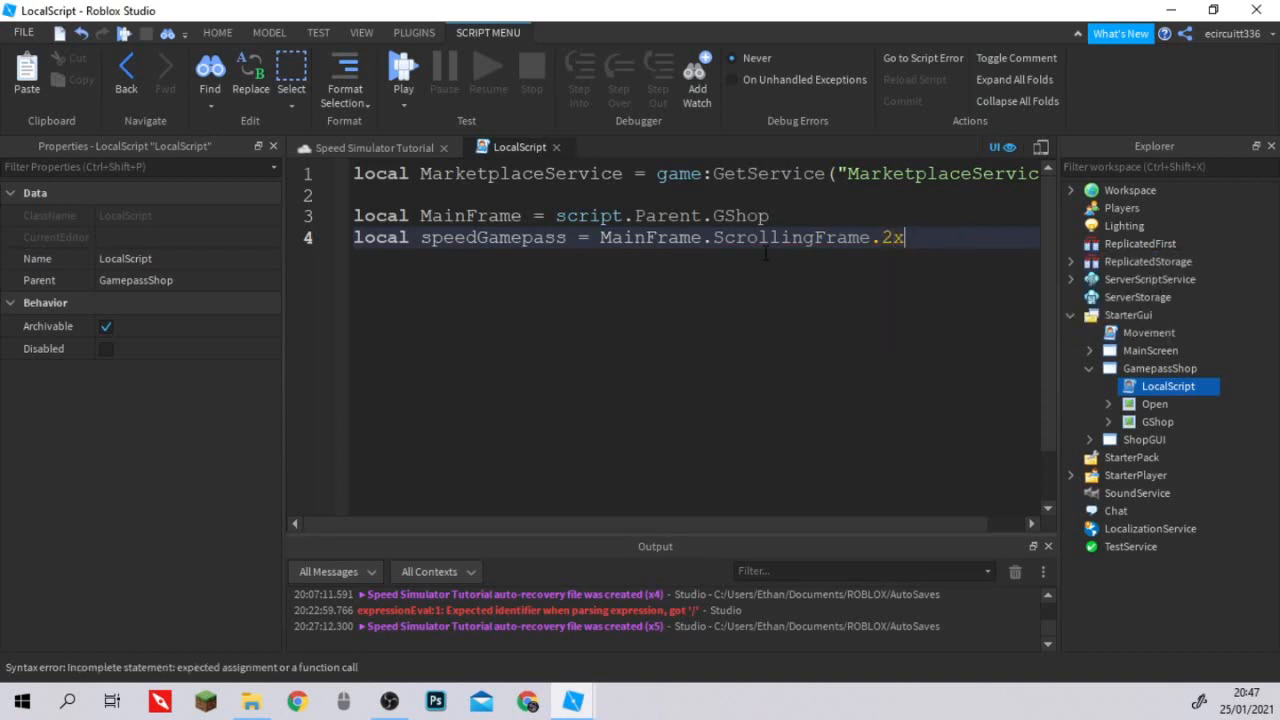
key(BackSpace)
key(BackSpace)
key(BackSpace)
text([")
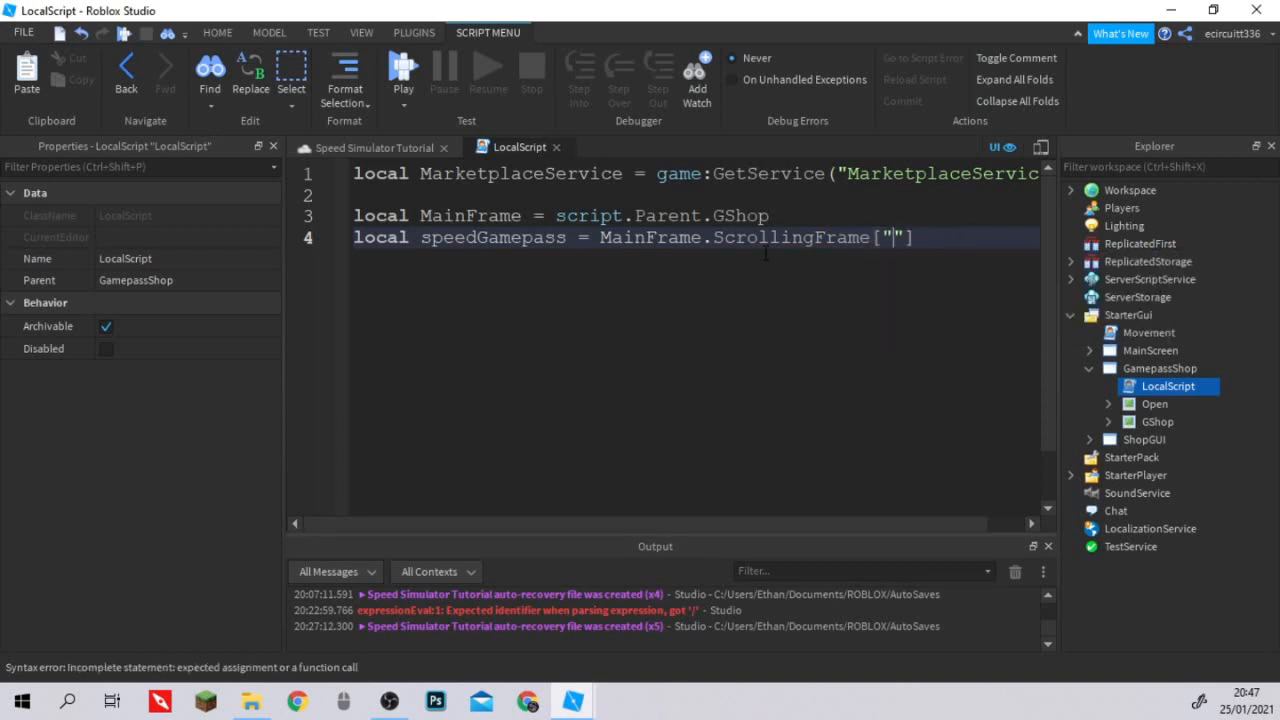
text(2X Speed)
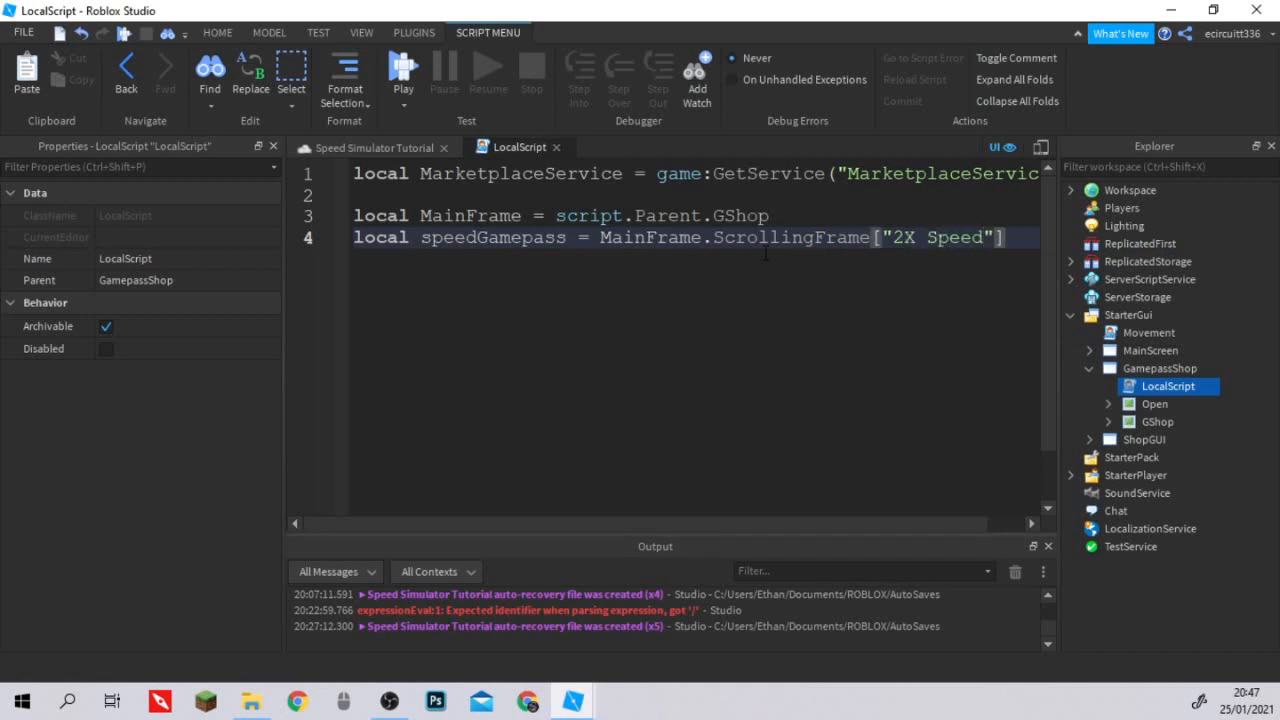
Append .SpeedGamepass.TextButton to the end of the speedGamepass reference.
key(Right)
text(.spee)
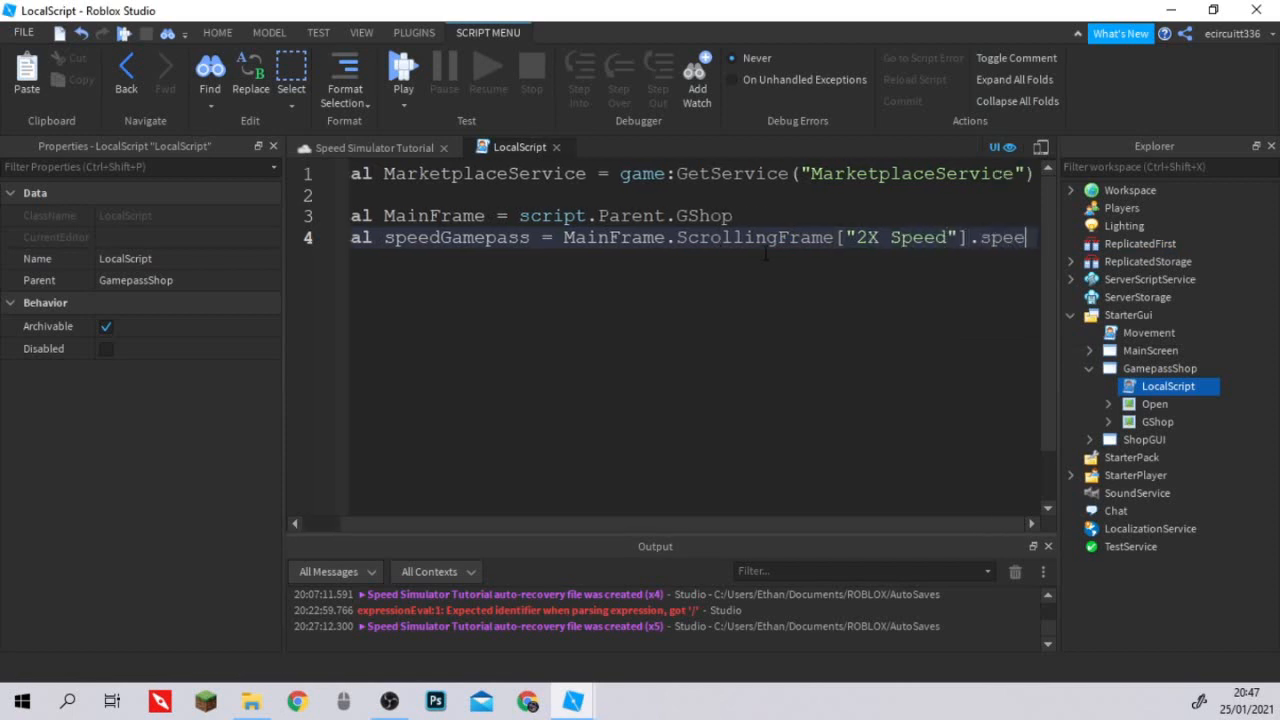
key(BackSpace)
key(BackSpace)
key(BackSpace)
key(BackSpace)
text(Speed)
text(Gamepass)
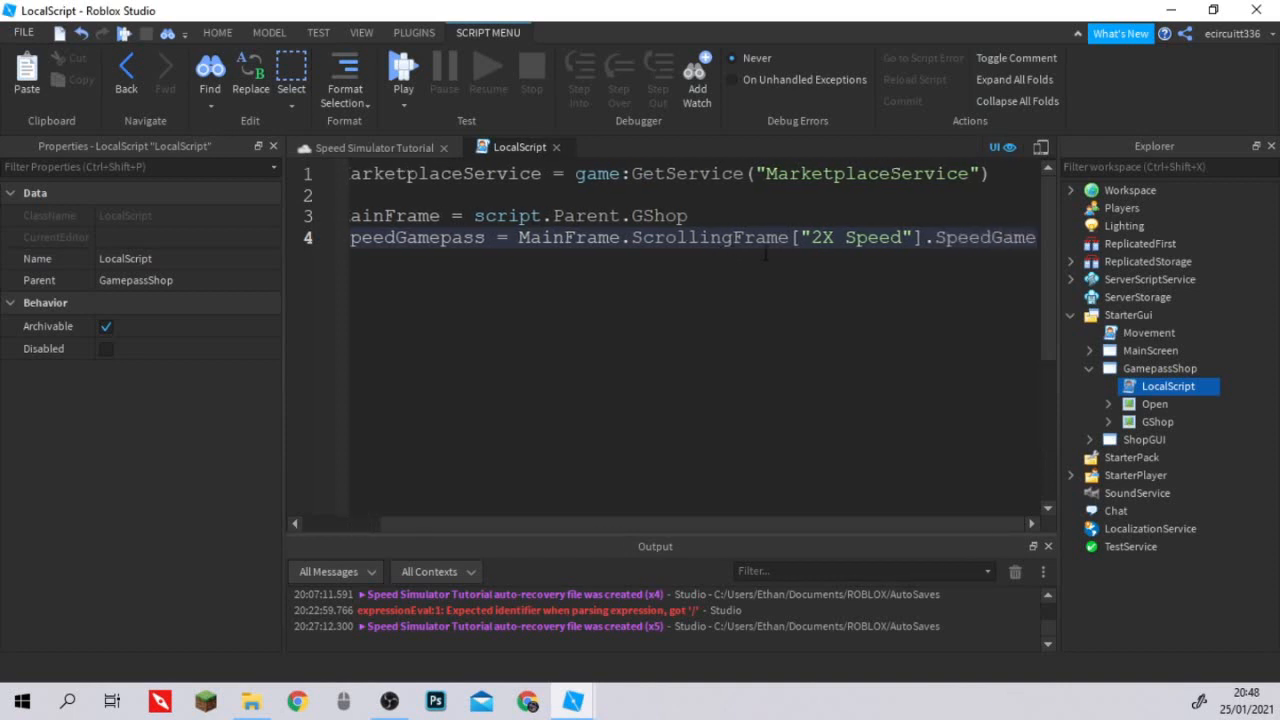
text(.Te)
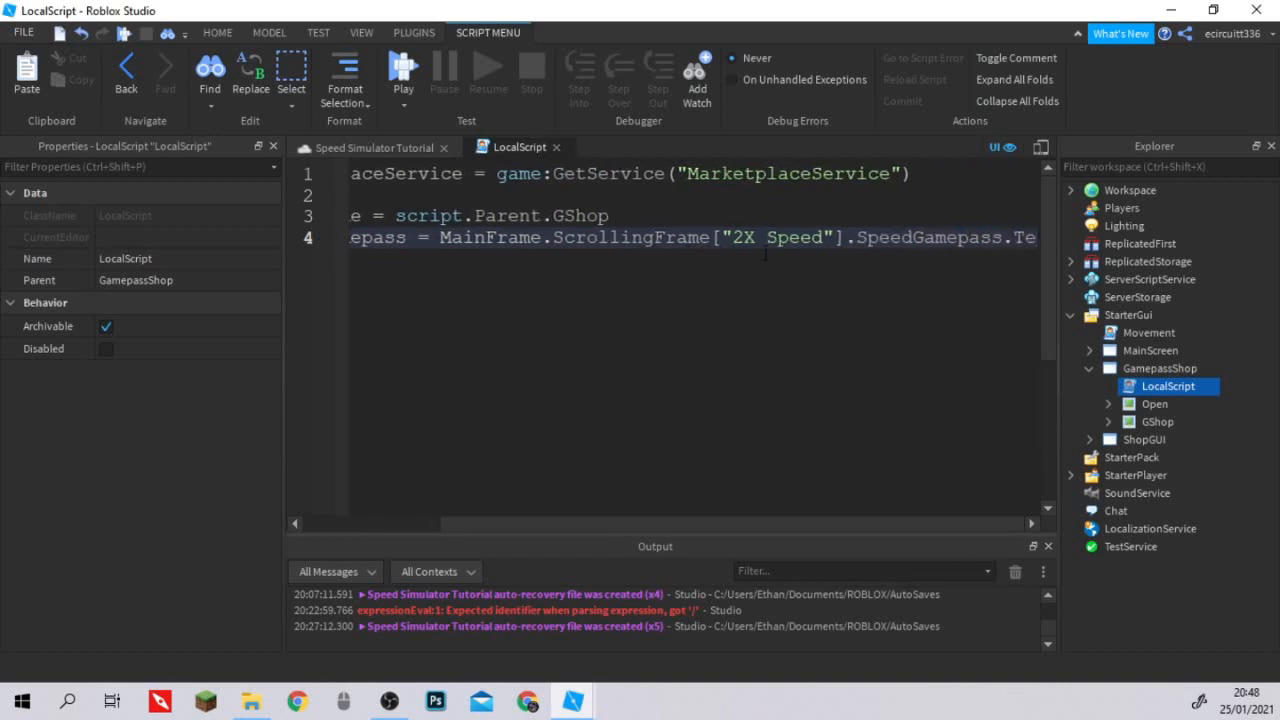
text(xtButton)
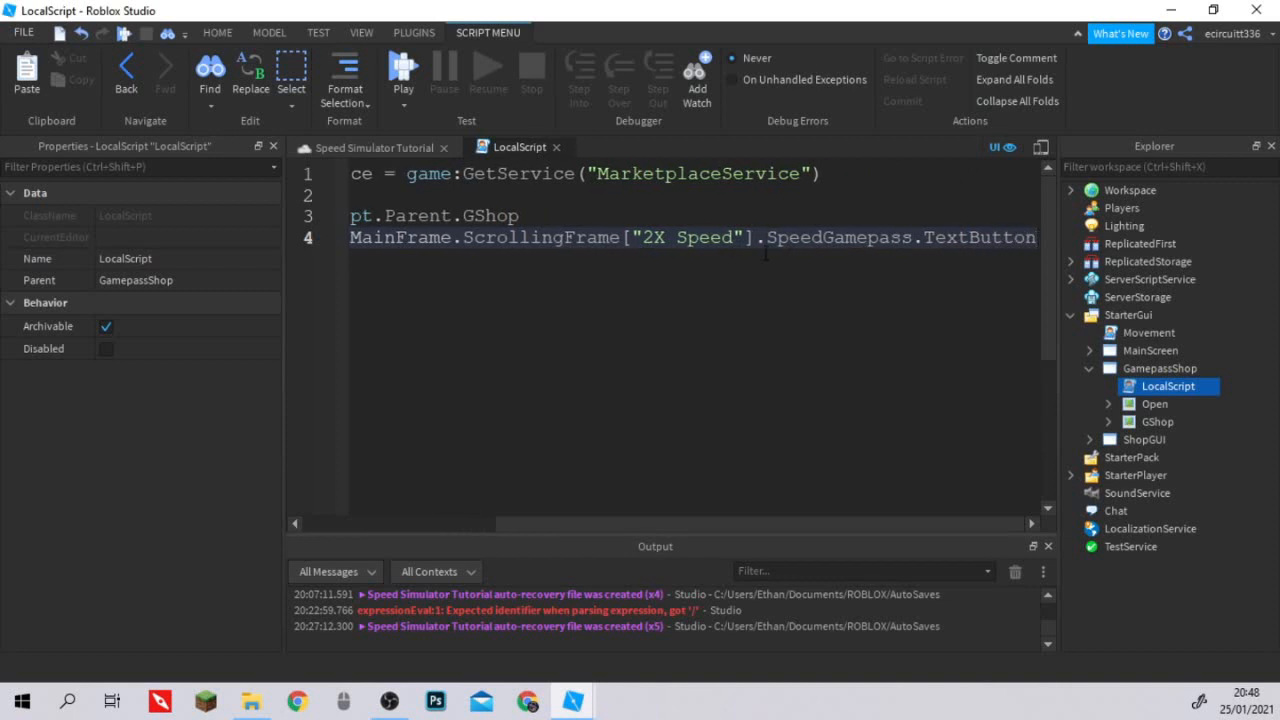
key(Return)
text(lo)
key(BackSpace)
key(BackSpace)
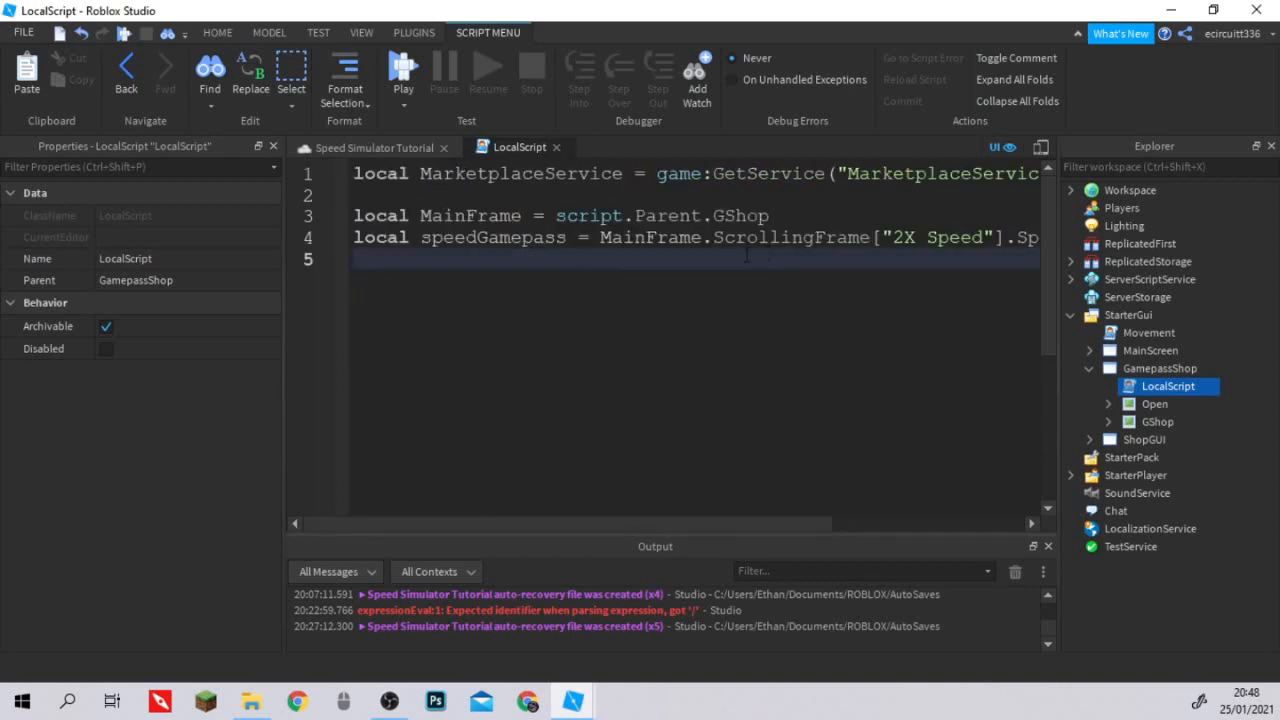
key(BackSpace)
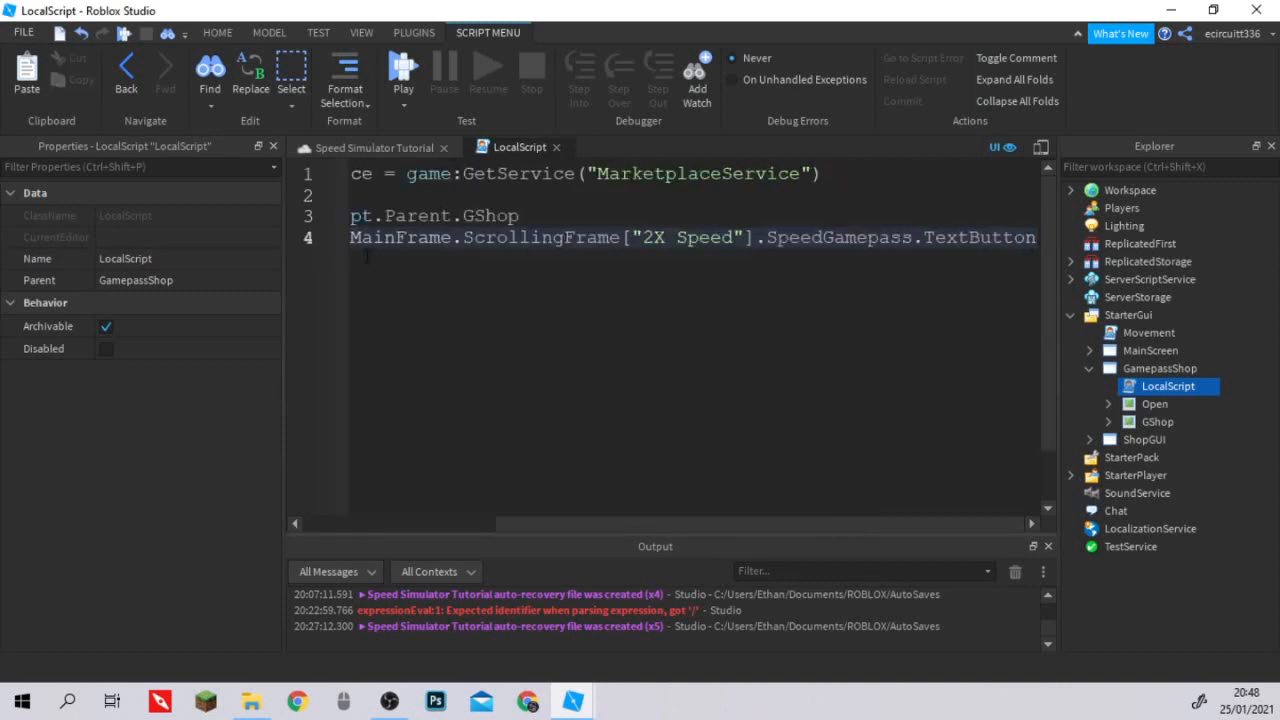
Duplicate the whole speedGamepass declaration onto lines 5 and 6.
key(shift+Home)
key(ctrl+c)
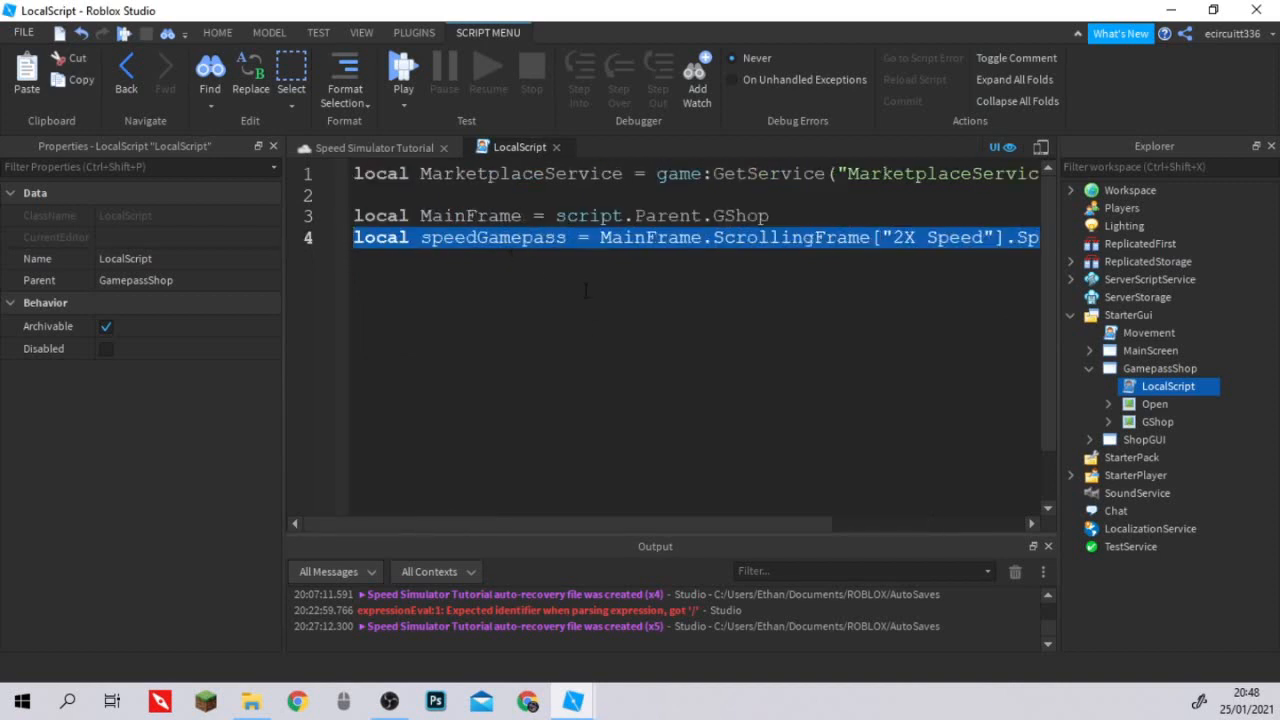
drag(599, 525, 794, 525)
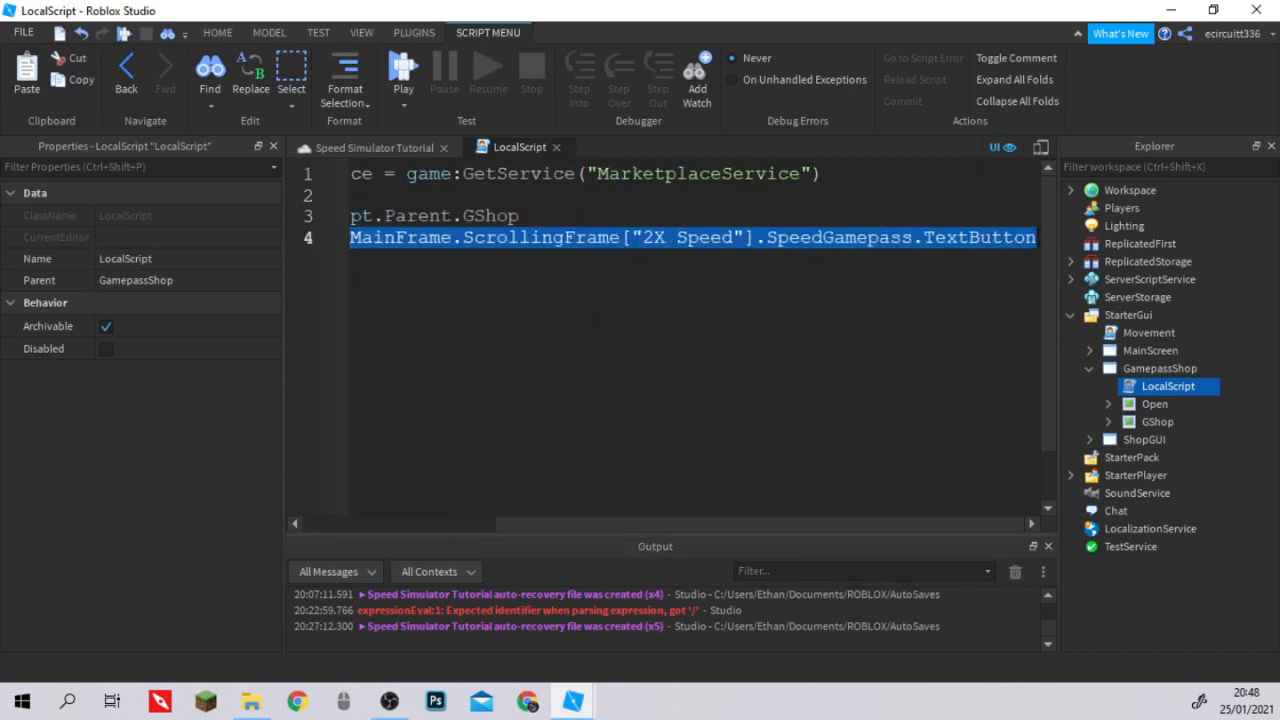
click(1037, 247)
key(Return)
key(ctrl+v)
key(Return)
key(ctrl+v)
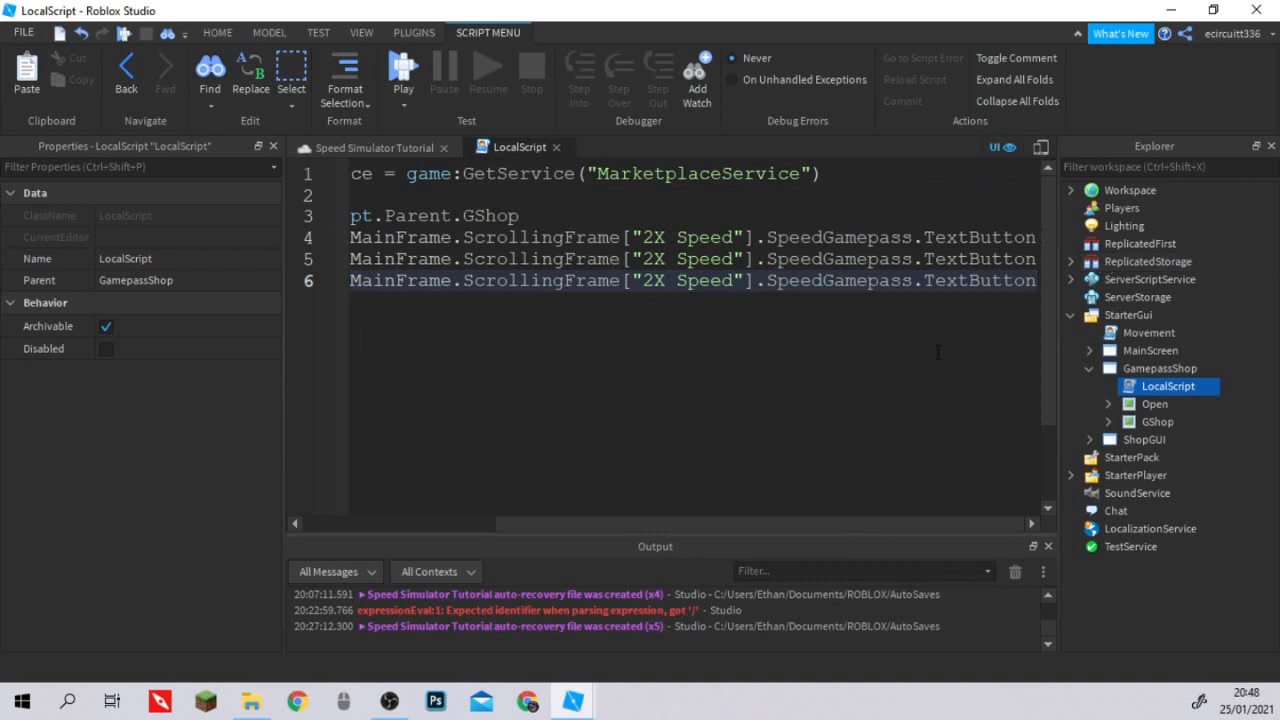
Rename the variable on line 5 to speedGamepass2 and change its referenced child to ["3X Speed"].
drag(827, 523, 520, 344)
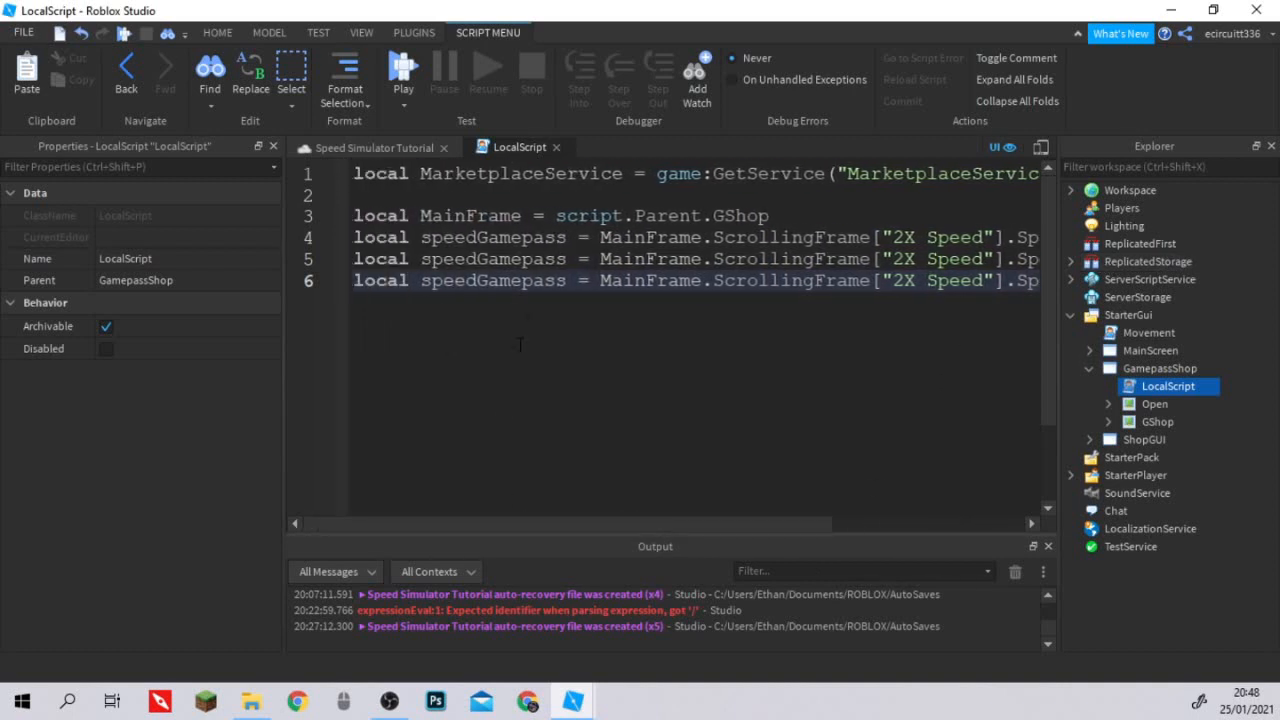
click(569, 259)
text(2)
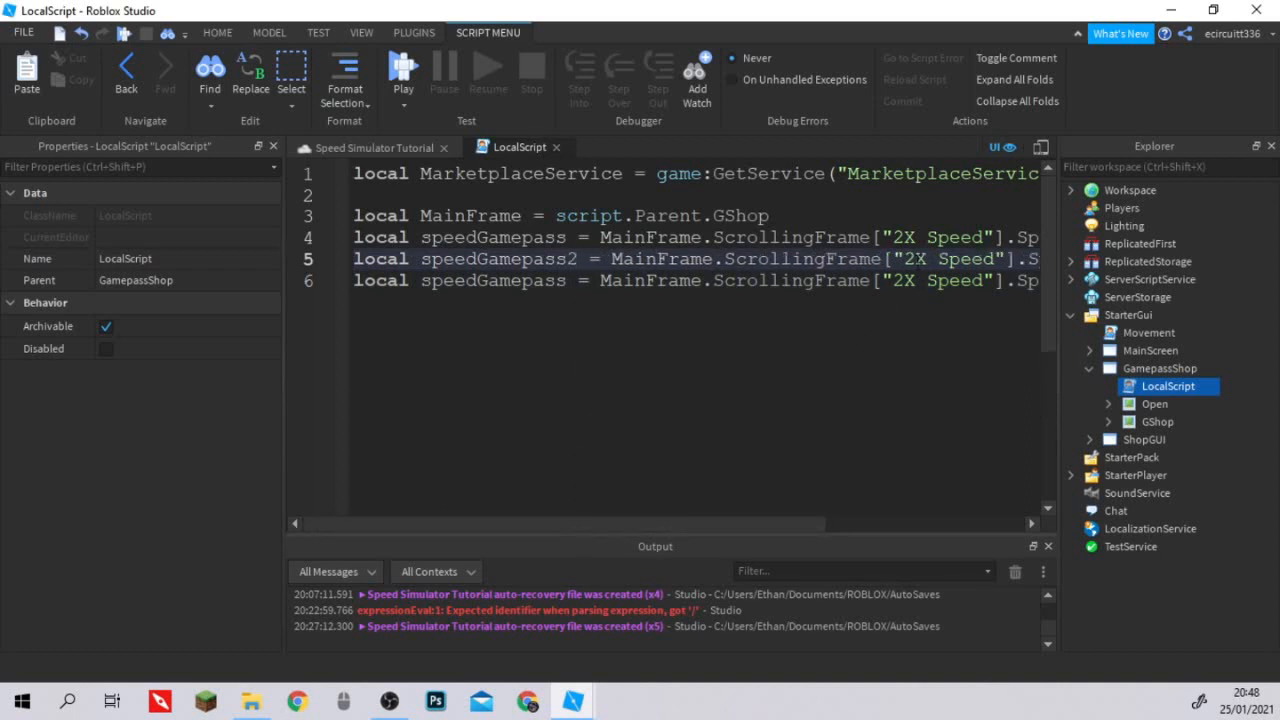
drag(905, 259, 915, 259)
text(3)
Change the bracketed child name on line 6 to ["2X Prestige"].
drag(785, 524, 885, 524)
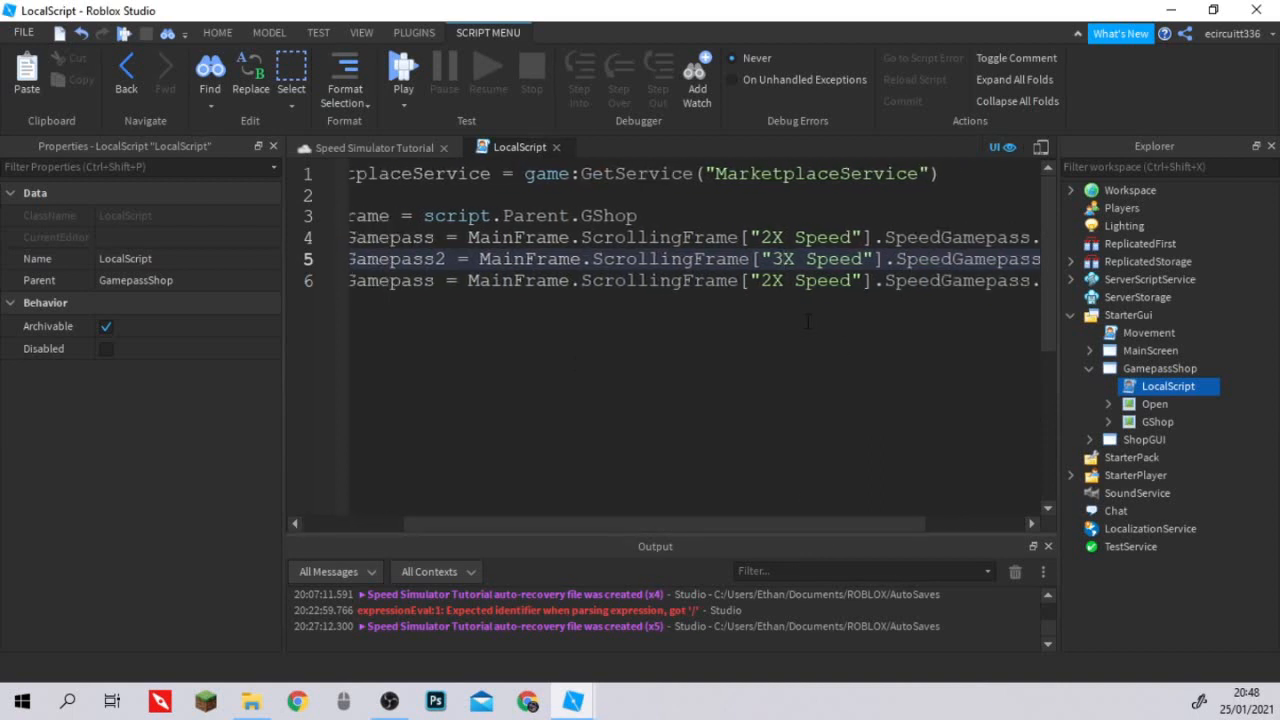
double_click(818, 280)
text(Prest)
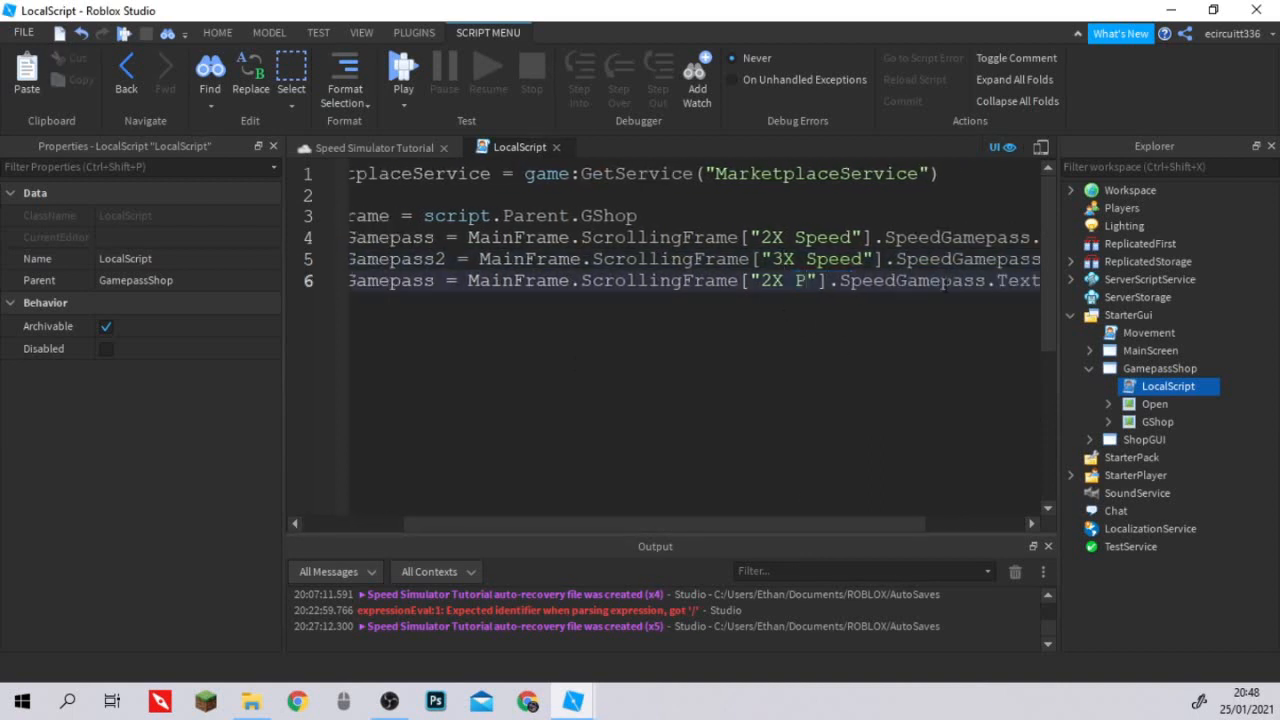
text(ige)
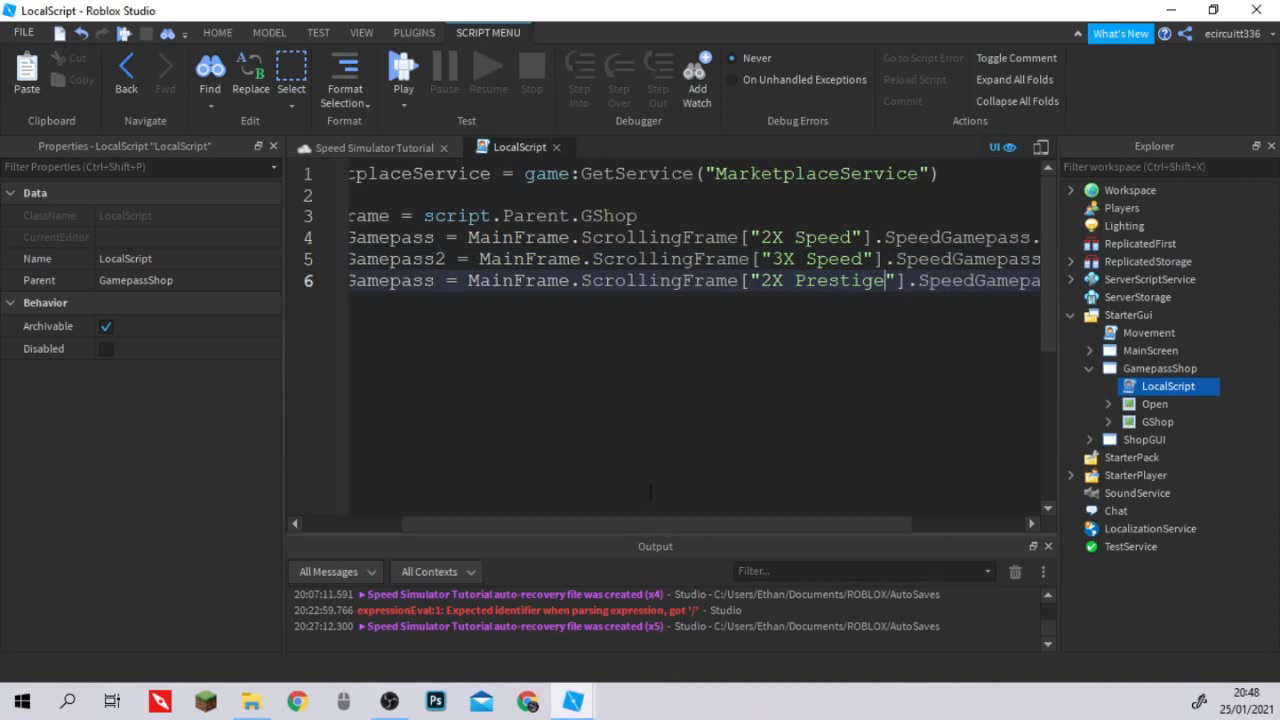
Rename the variable declared on line 6 to prestigeGamepass.
drag(643, 521, 536, 521)
click(475, 280)
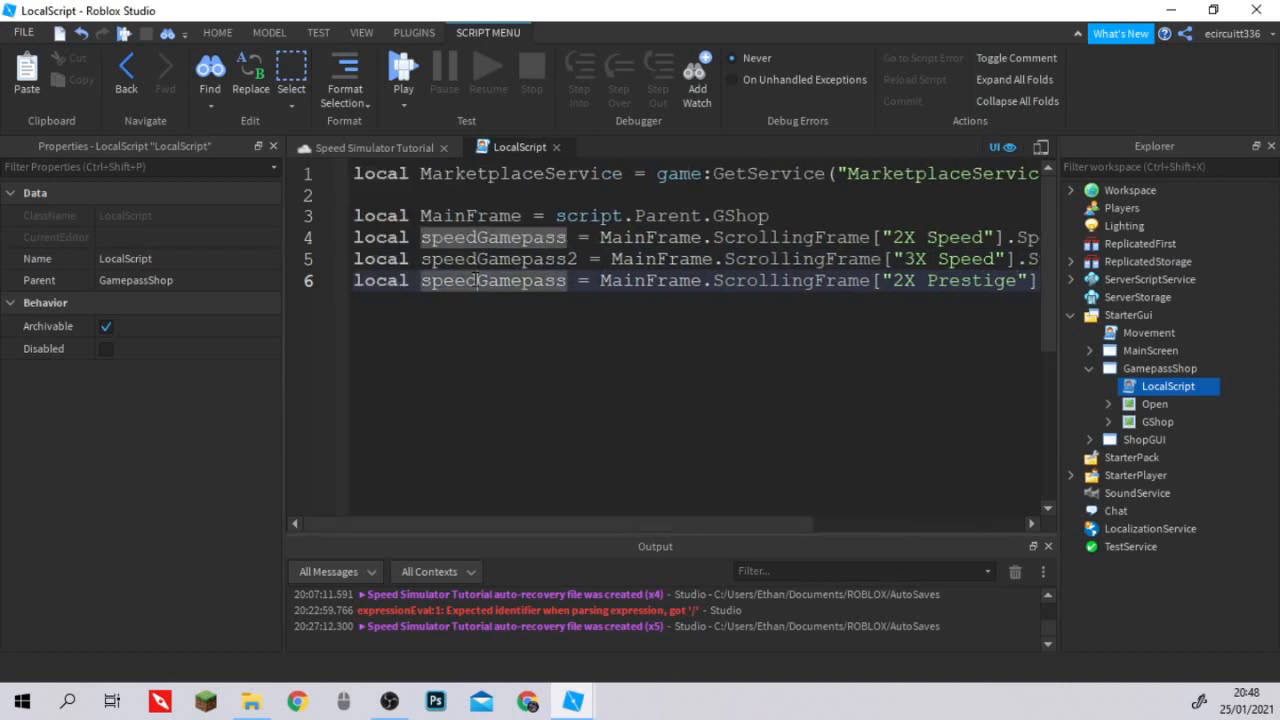
key(BackSpace)
key(BackSpace)
key(BackSpace)
key(BackSpace)
key(BackSpace)
text(pres)
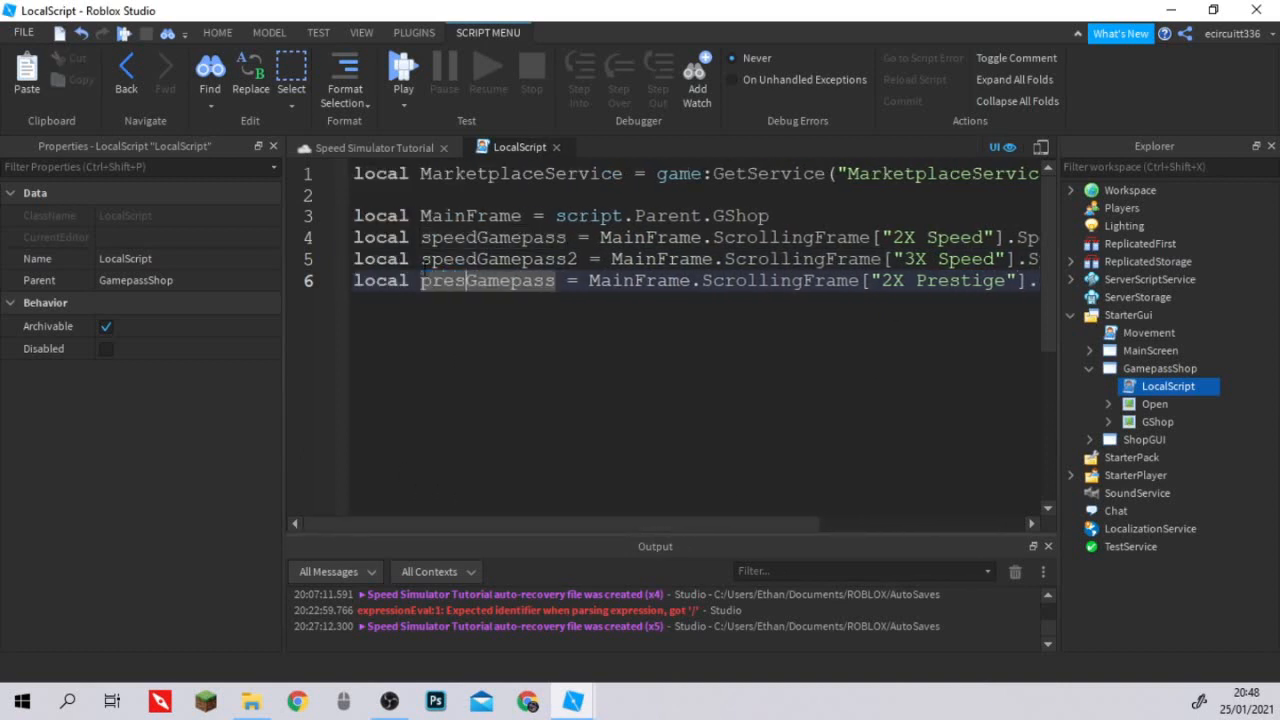
text(tige)
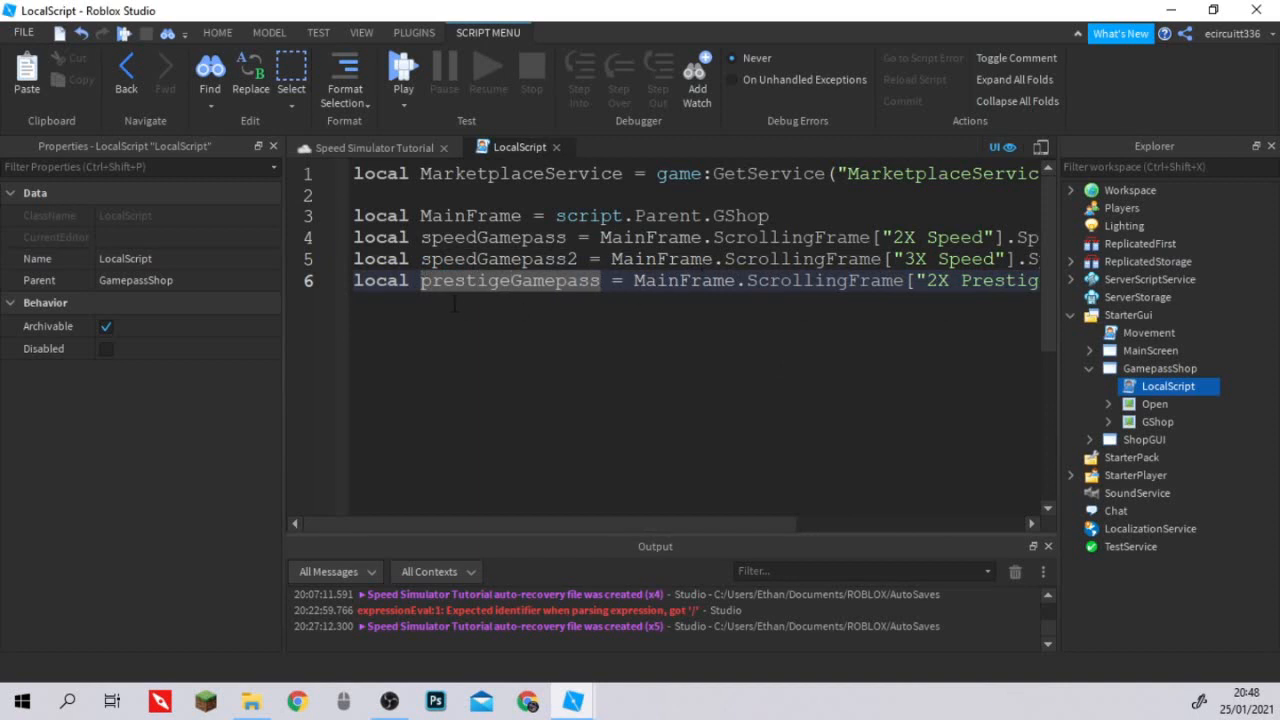
Declare a local variable OpenShop on line 7 that references MainFrame.Parent.Open.TextButton.
key(End)
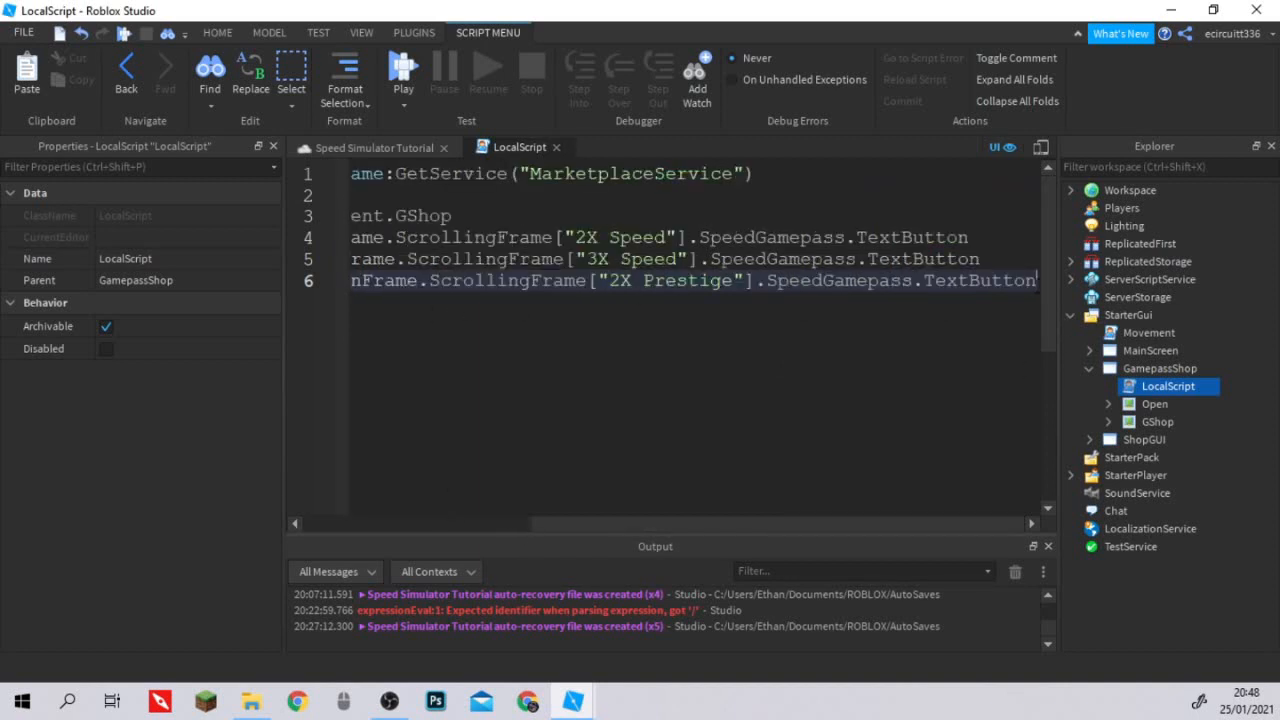
key(Return)
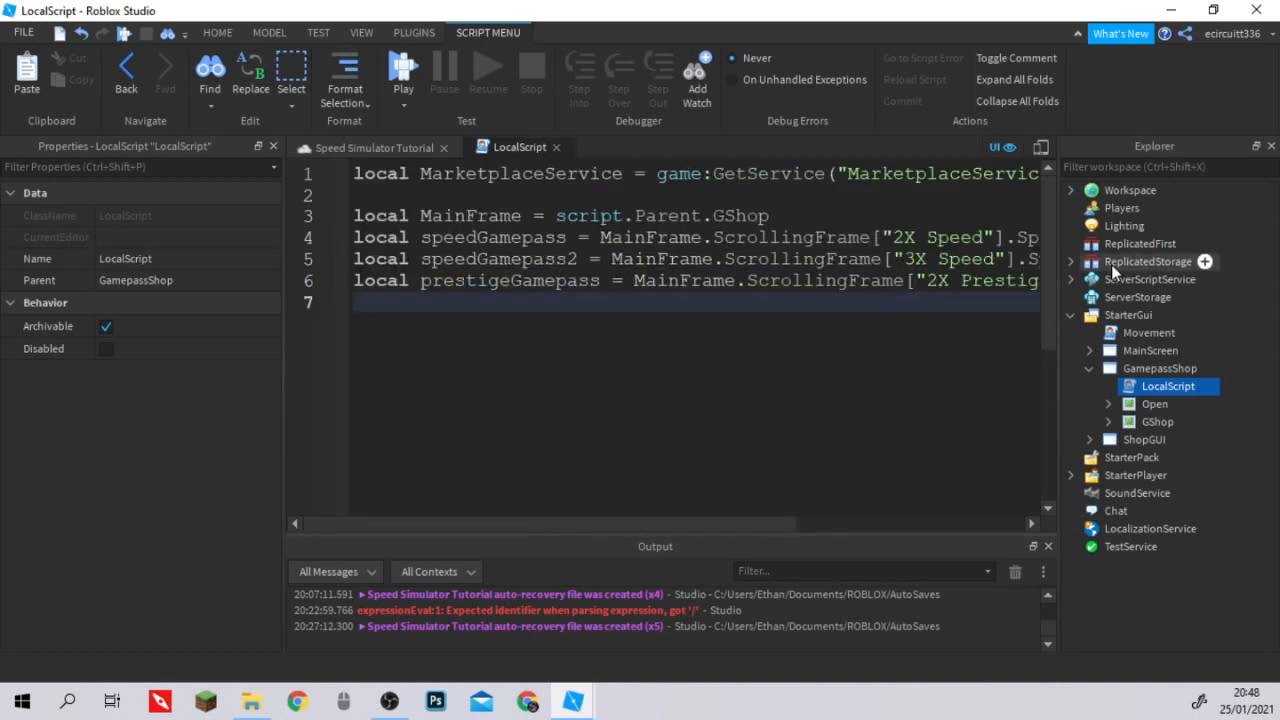
text(local OpenShop = mai)
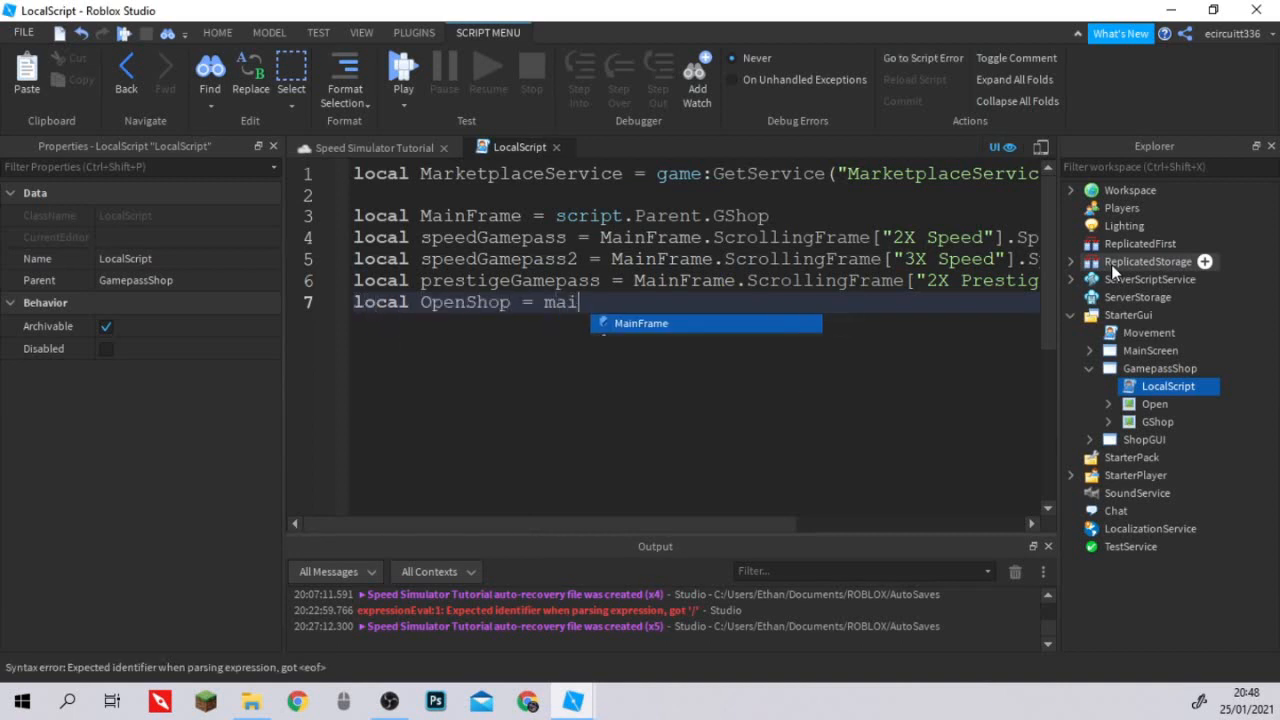
key(Tab)
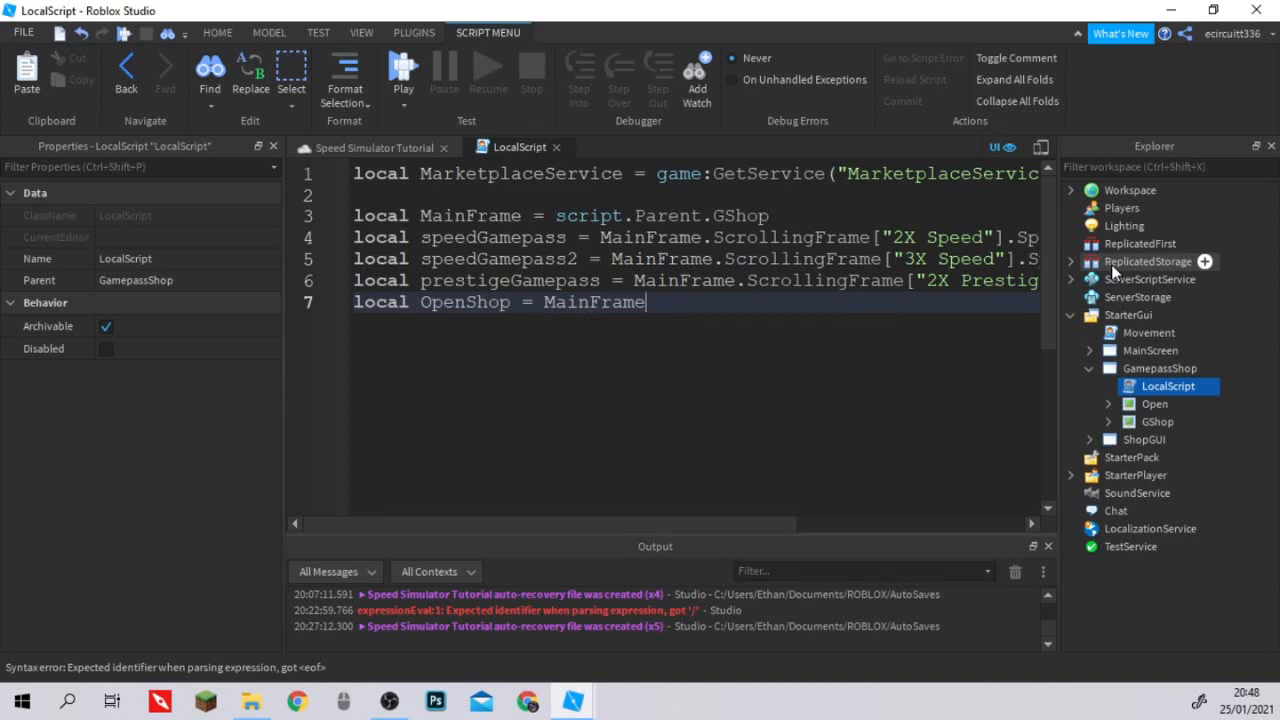
text(.Parent.o)
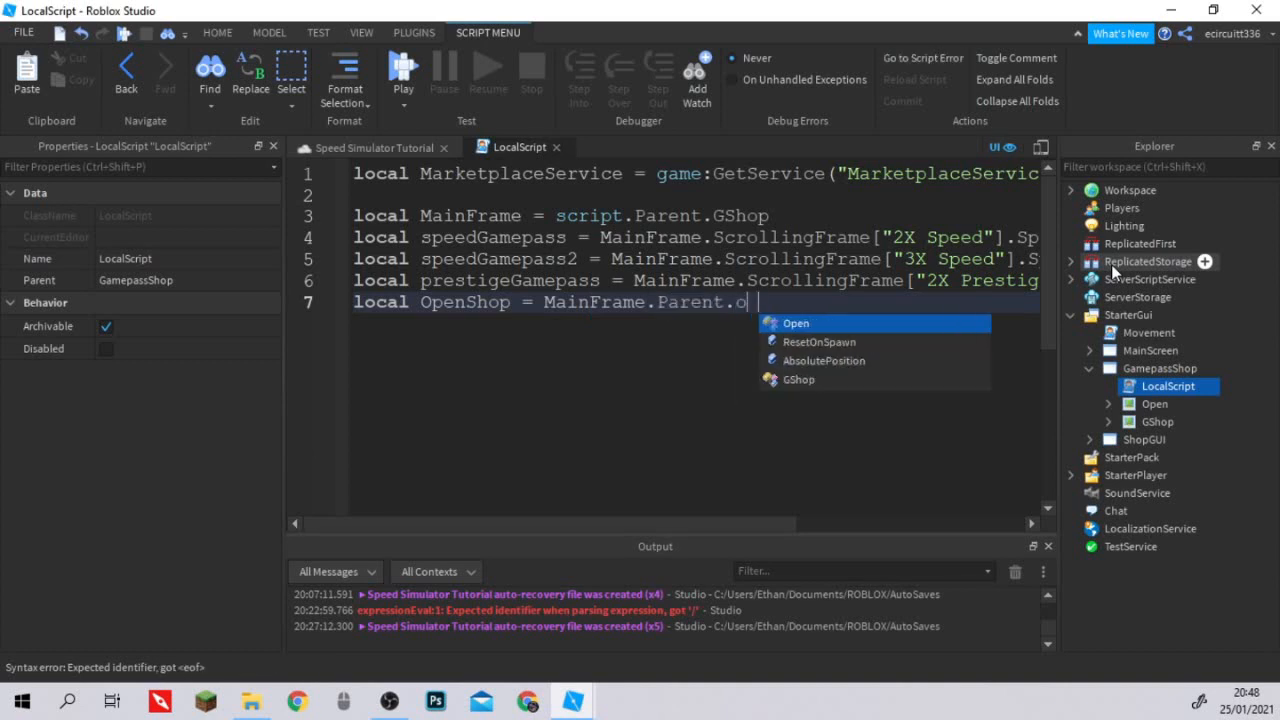
key(Tab)
text(.te)
key(Tab)
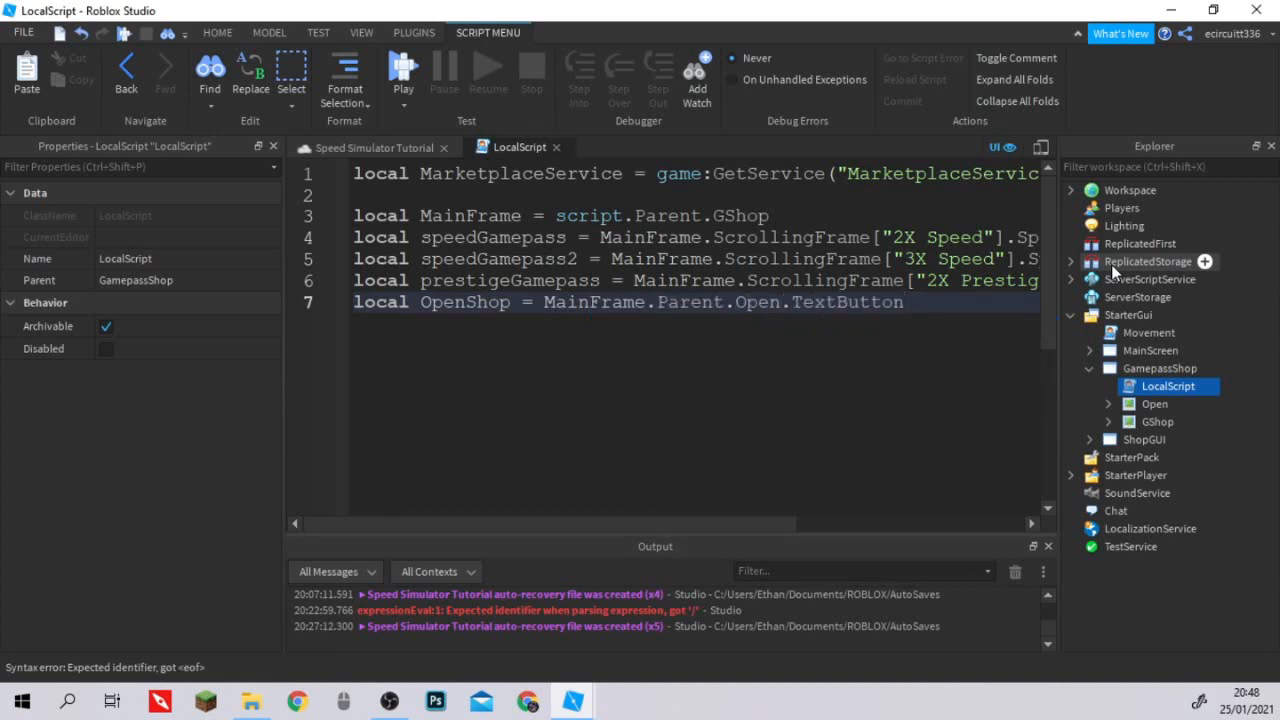
Declare a local variable player on line 9 set to game.Players.LocalPlayer.
key(Return)
key(Return)
text(local )
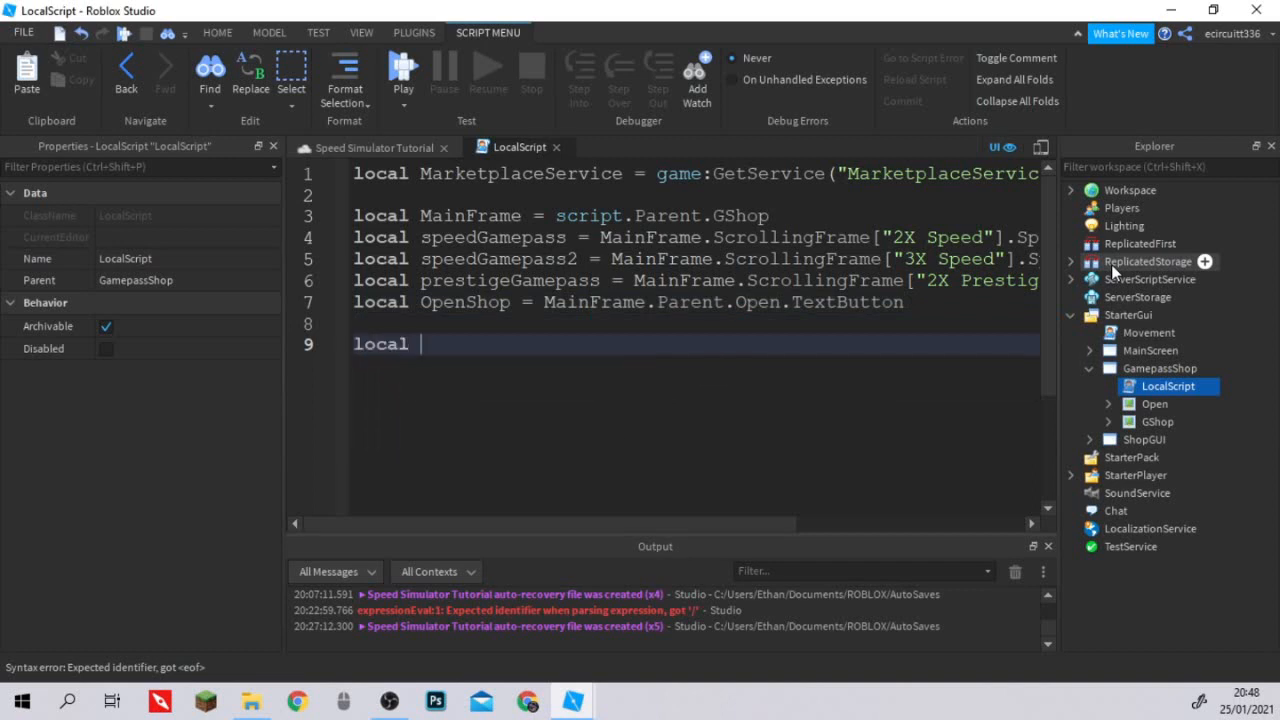
text(player = game)
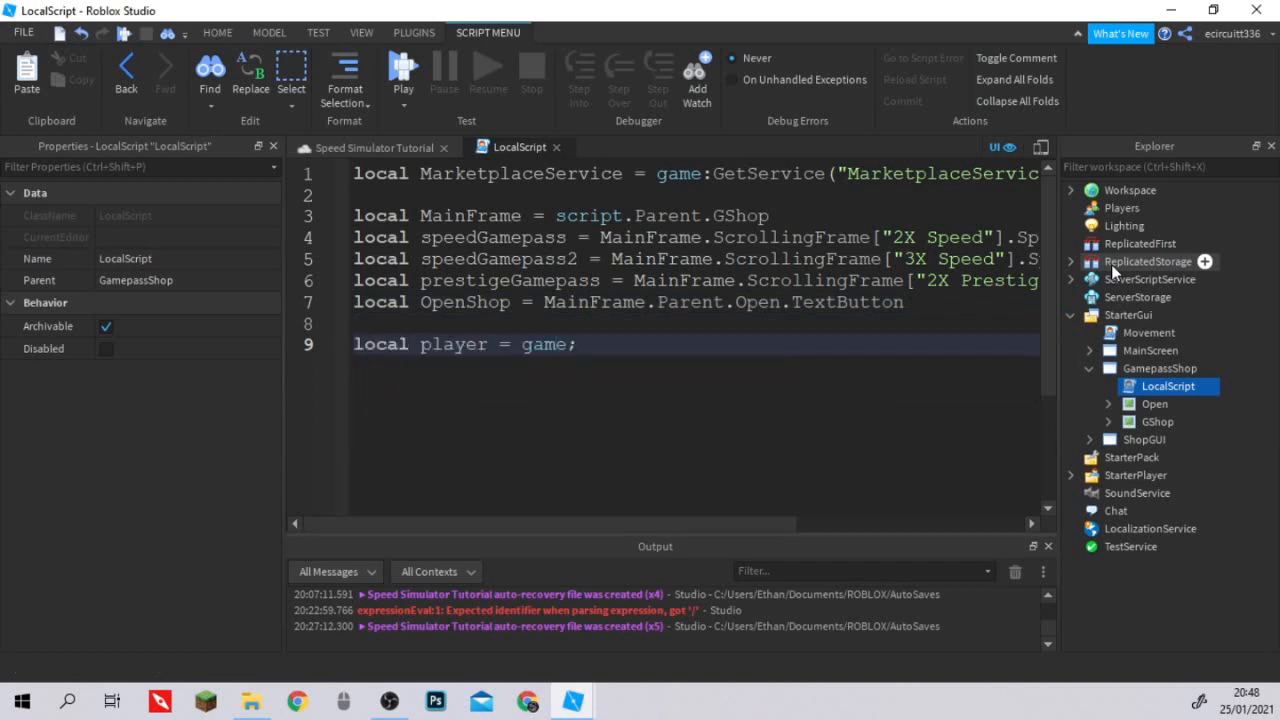
text(.Players.Lo)
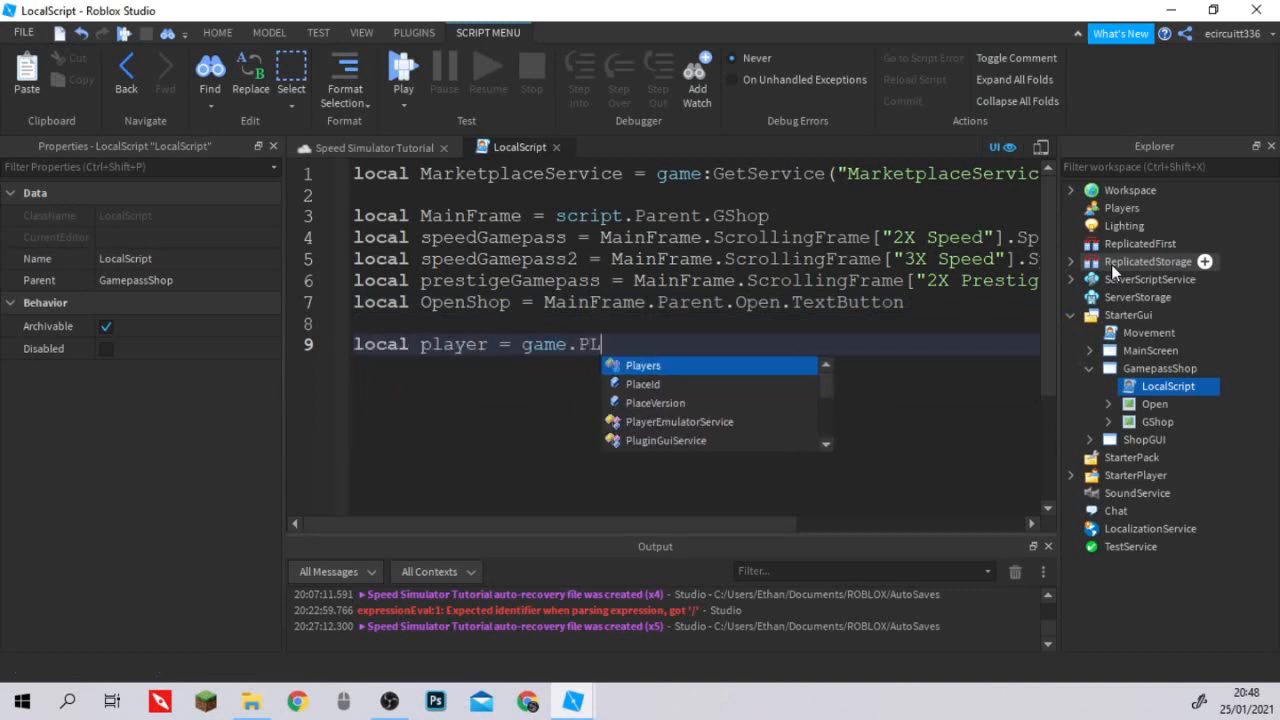
key(Tab)
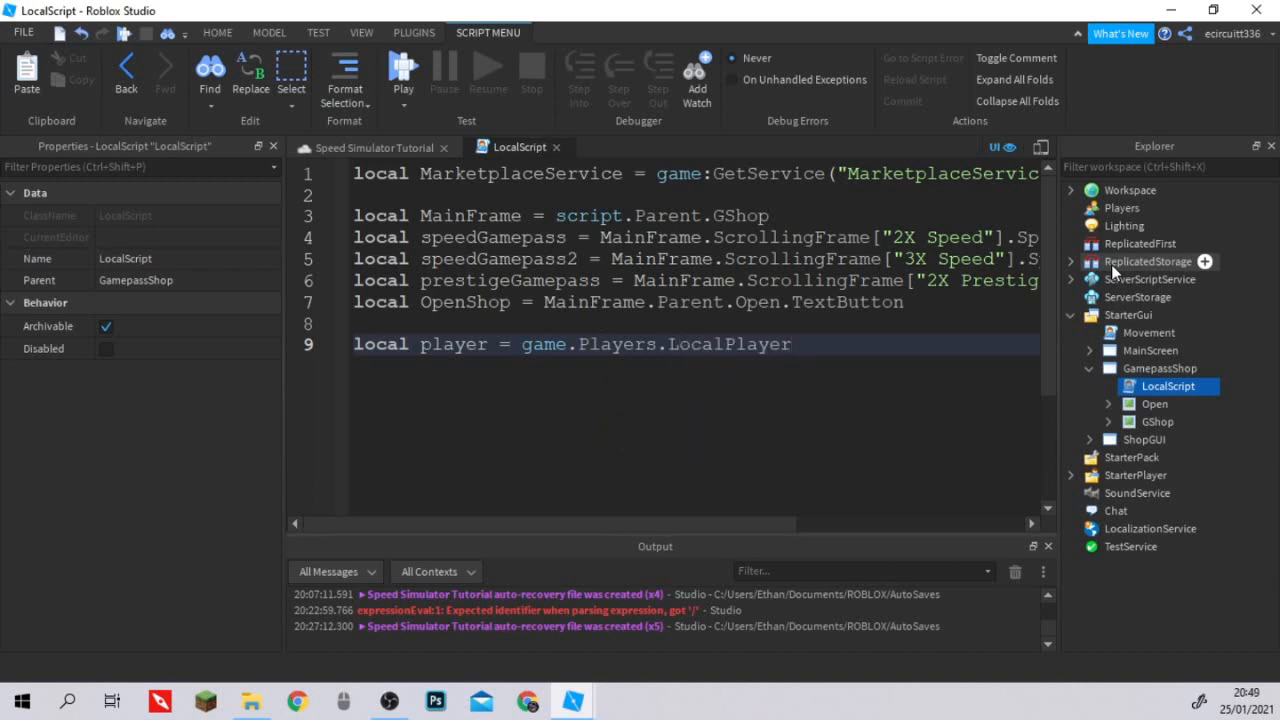
Declare a local variable speedGamepassID on line 11 with the placeholder value 000.
key(Return)
key(Return)
text(l)
key(Tab)
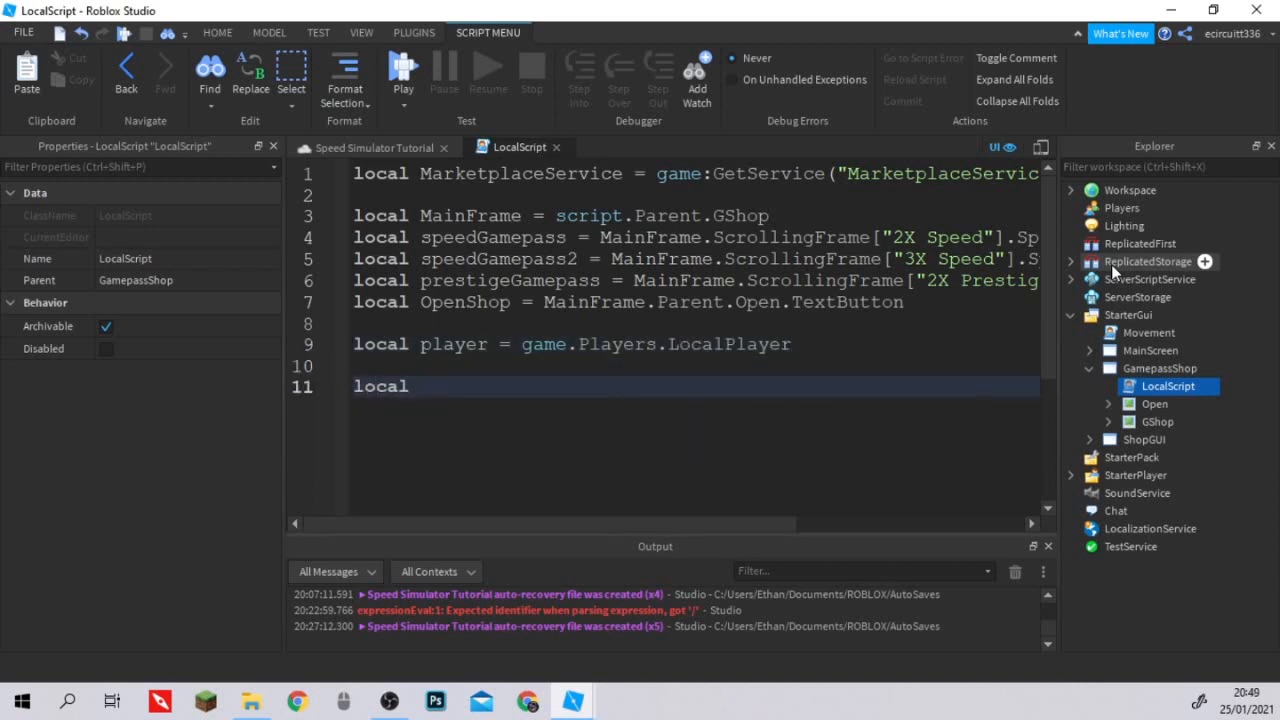
text(speedGs)
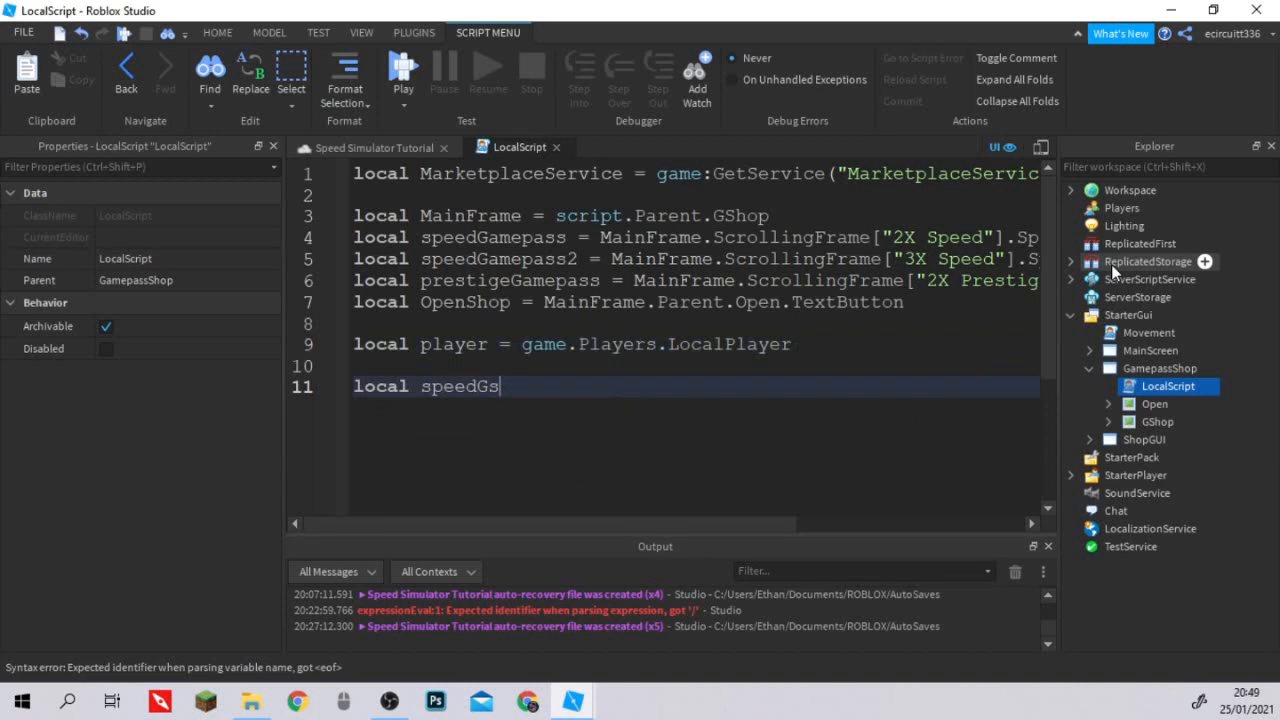
key(BackSpace)
text(amepassID = )
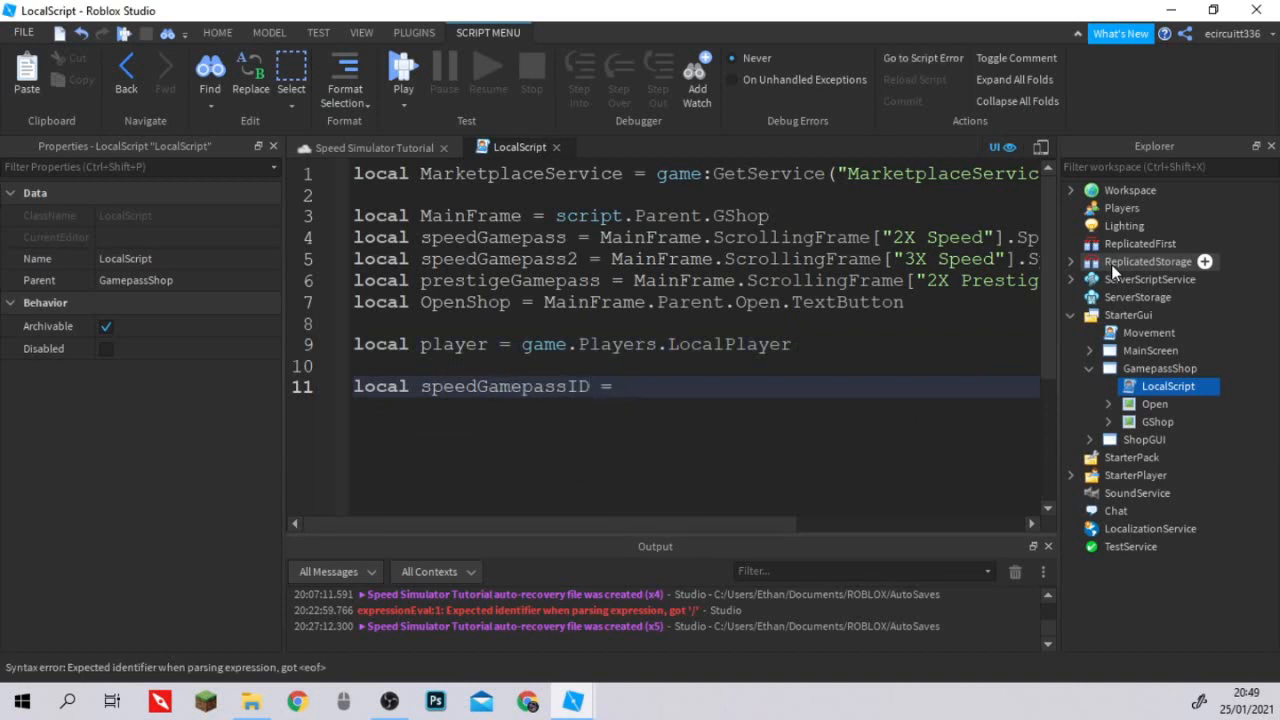
text(000)
Declare a local variable speed2GamepassID on line 12 with the placeholder value 000.
key(Return)
text(local )
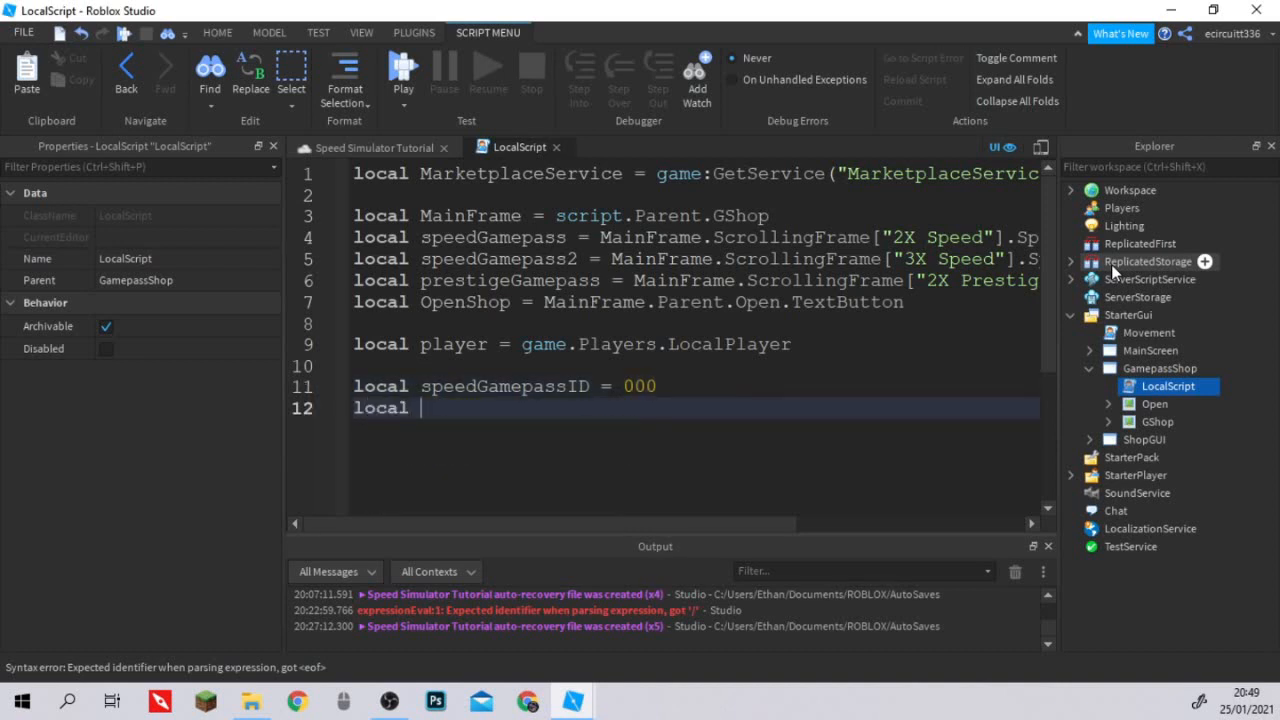
text(speed2)
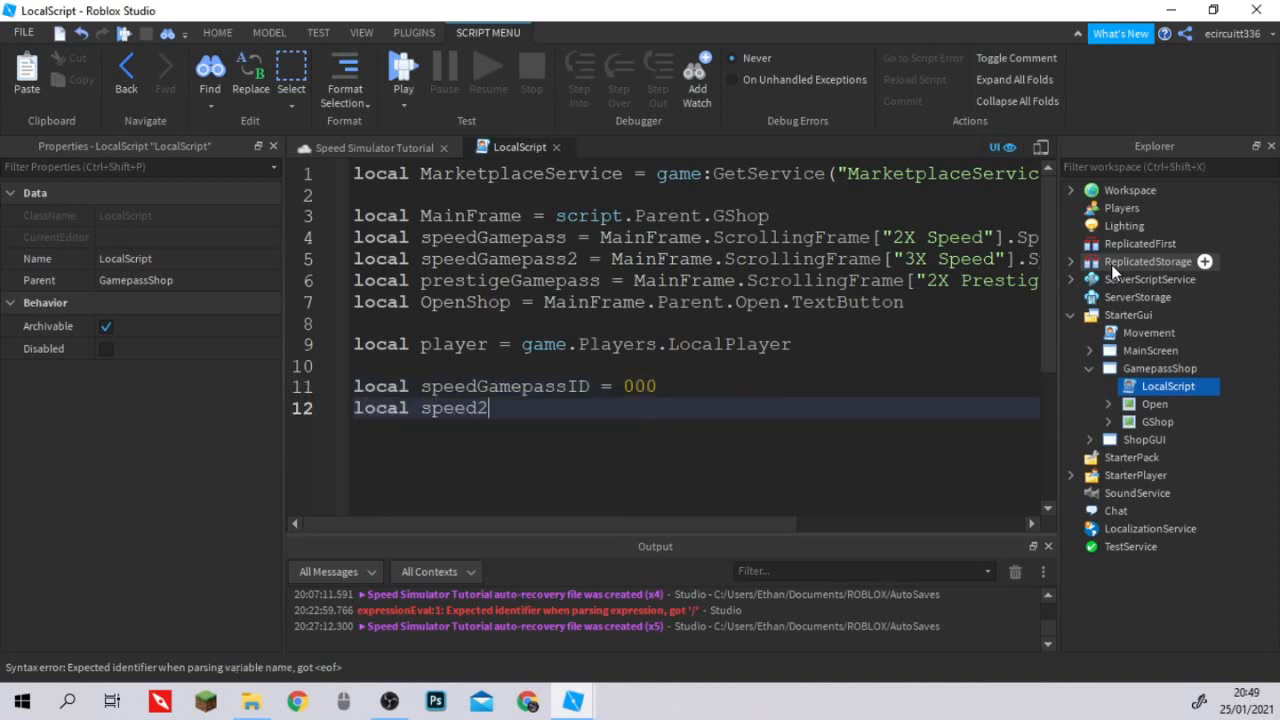
text(GamepassID = 000)
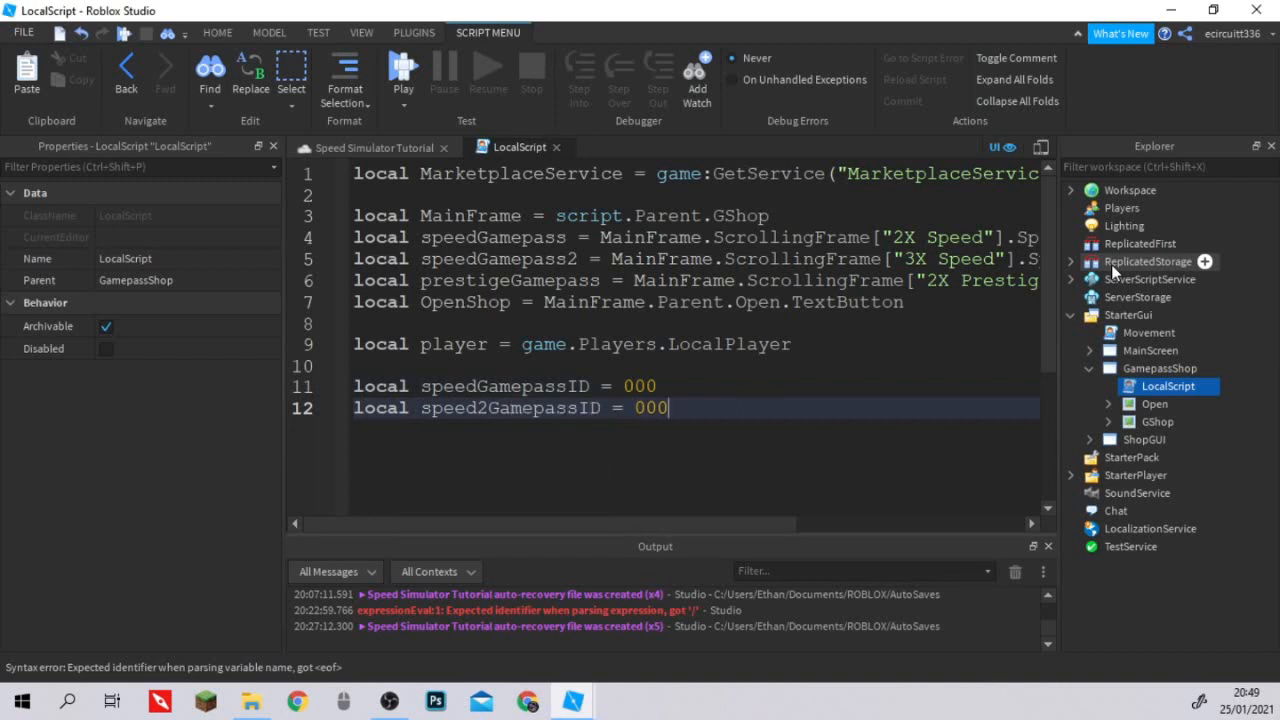
Declare a local variable prestigeGamepassID on line 13 with the placeholder value 000, followed by a blank line.
key(Return)
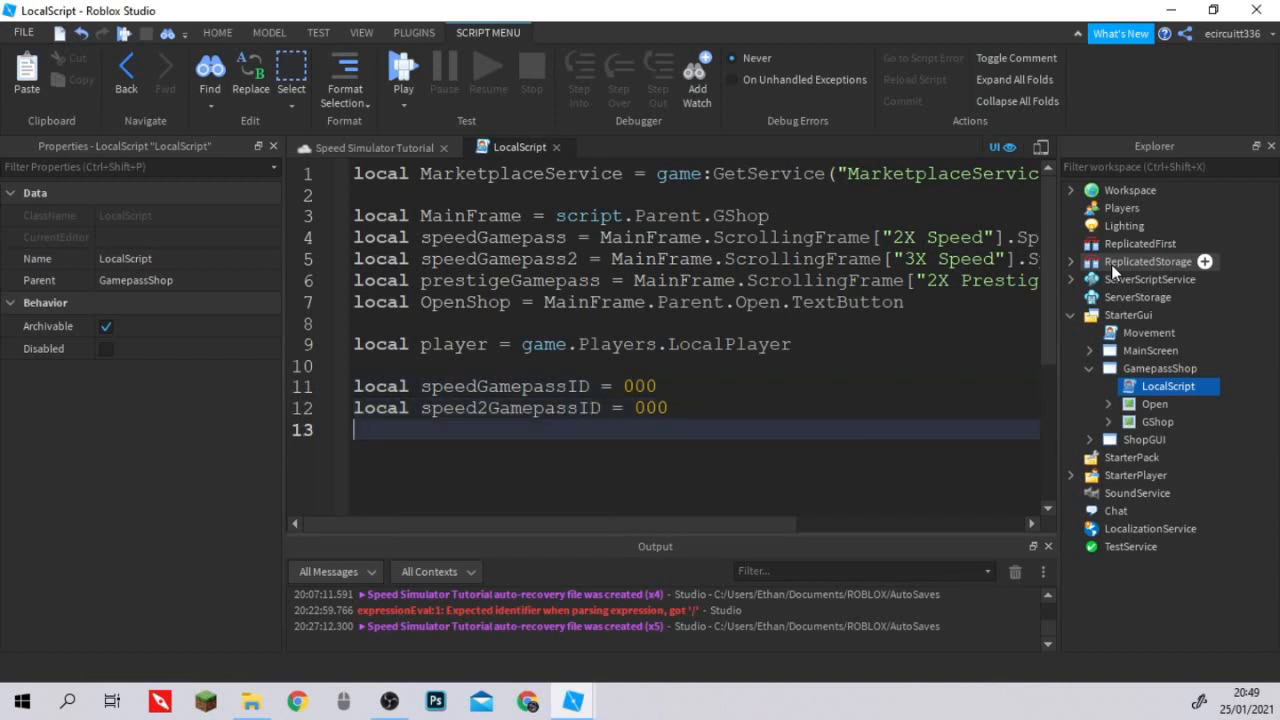
text(local pr)
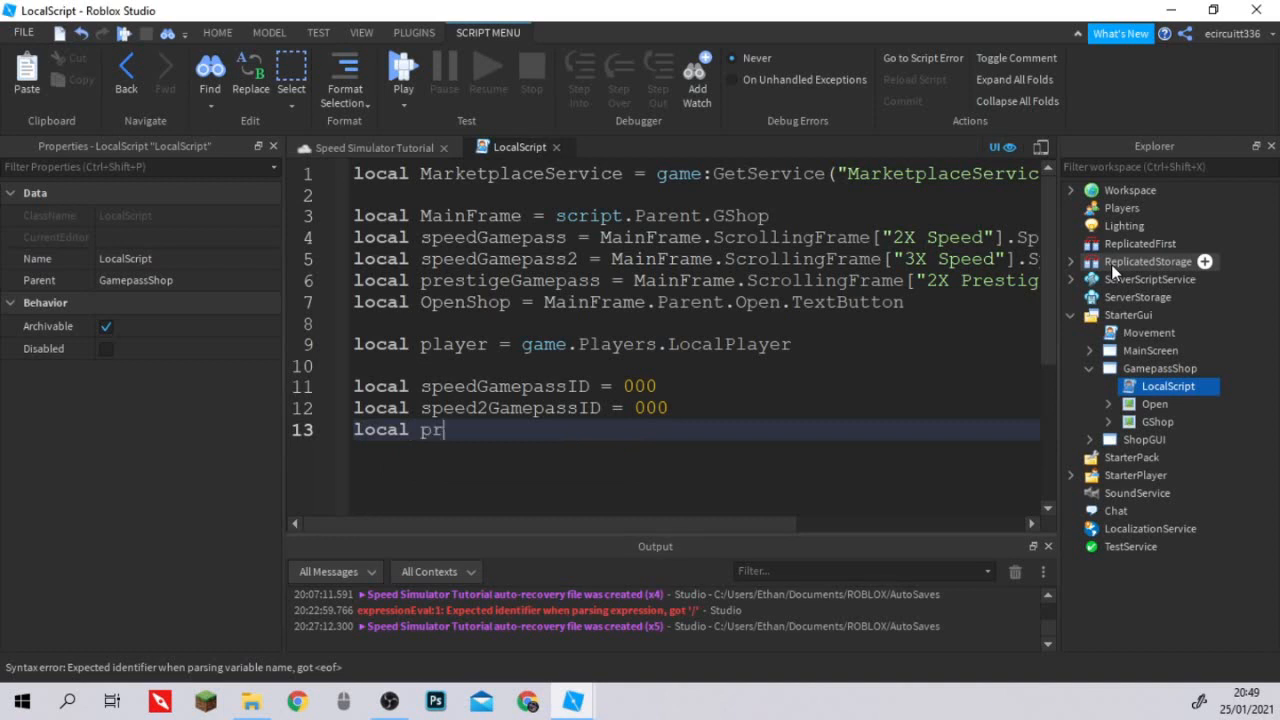
text(estigeGame)
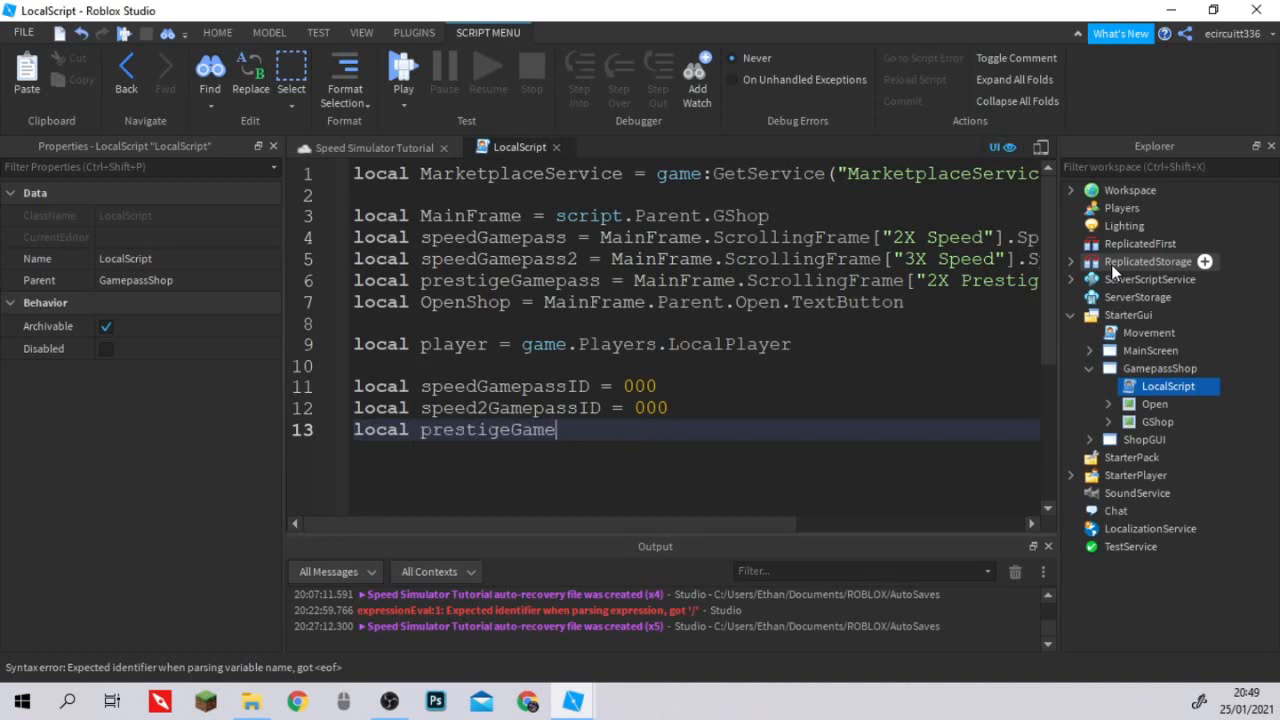
text(passID = 00)
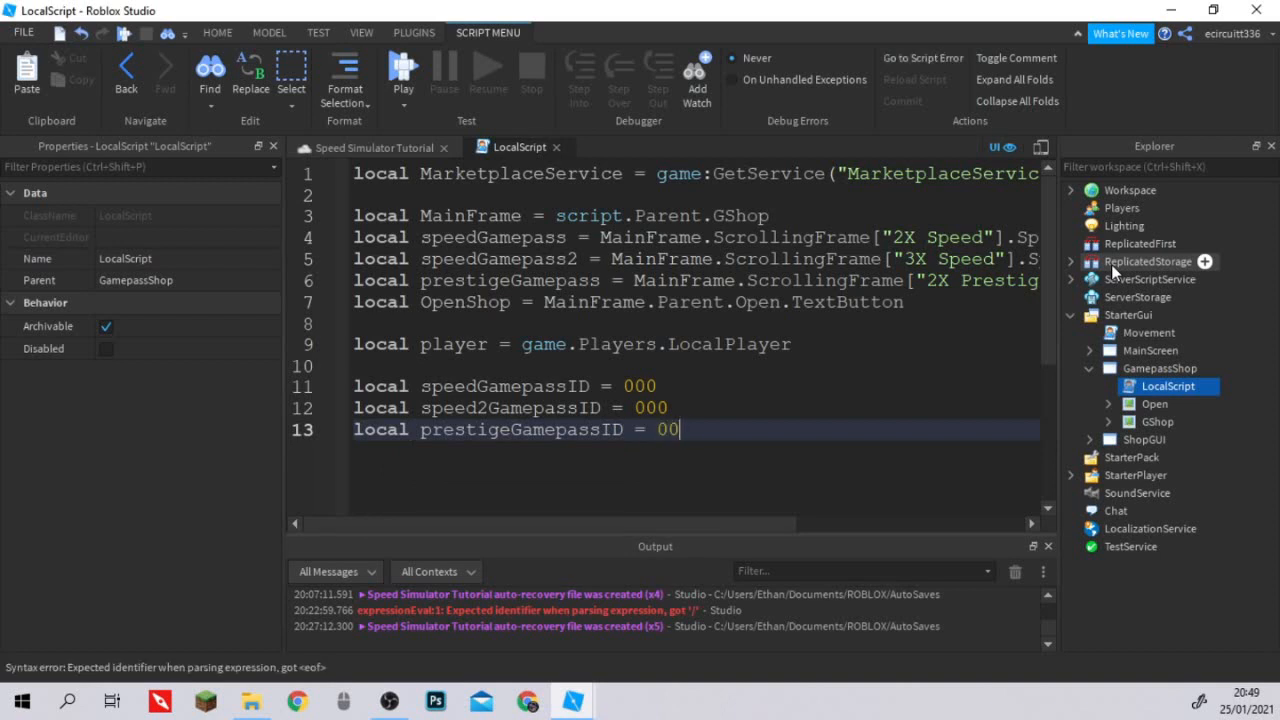
text(0)
key(Return)
key(Return)
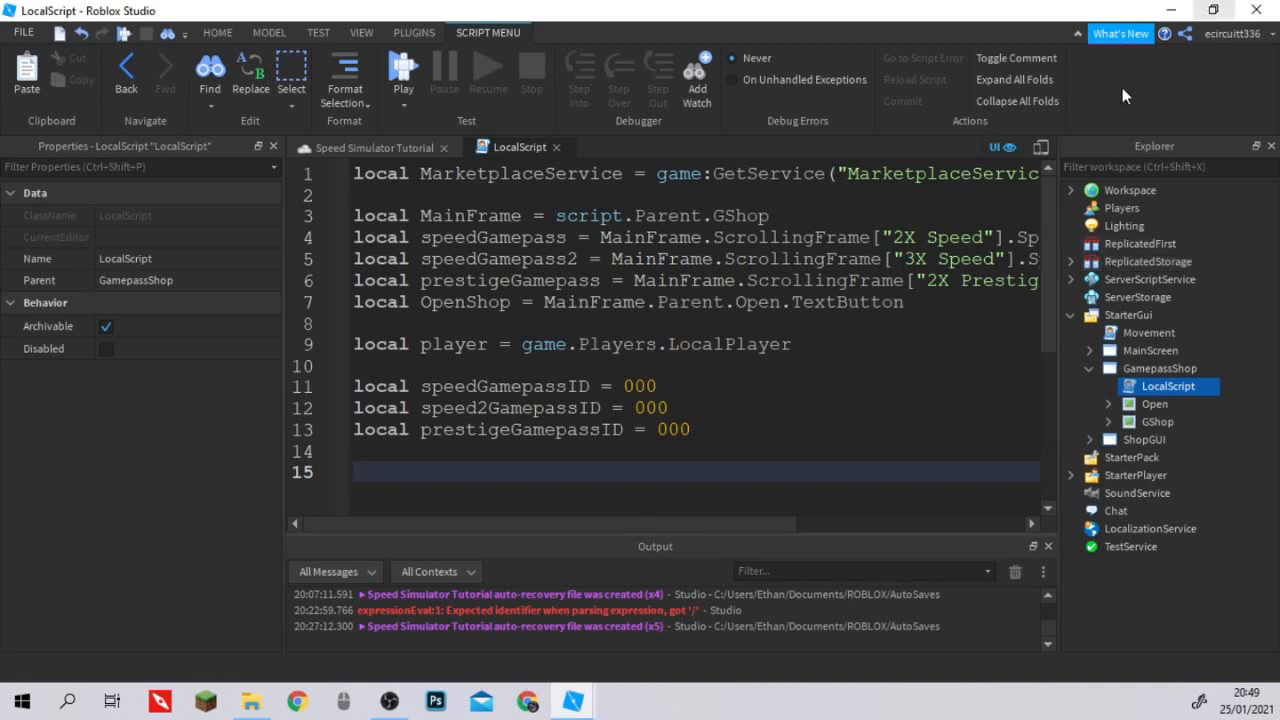
drag(692, 430, 345, 371)
click(741, 389)
click(623, 482)
scroll(648, 437, down, 4)
scroll(745, 429, up, 2)
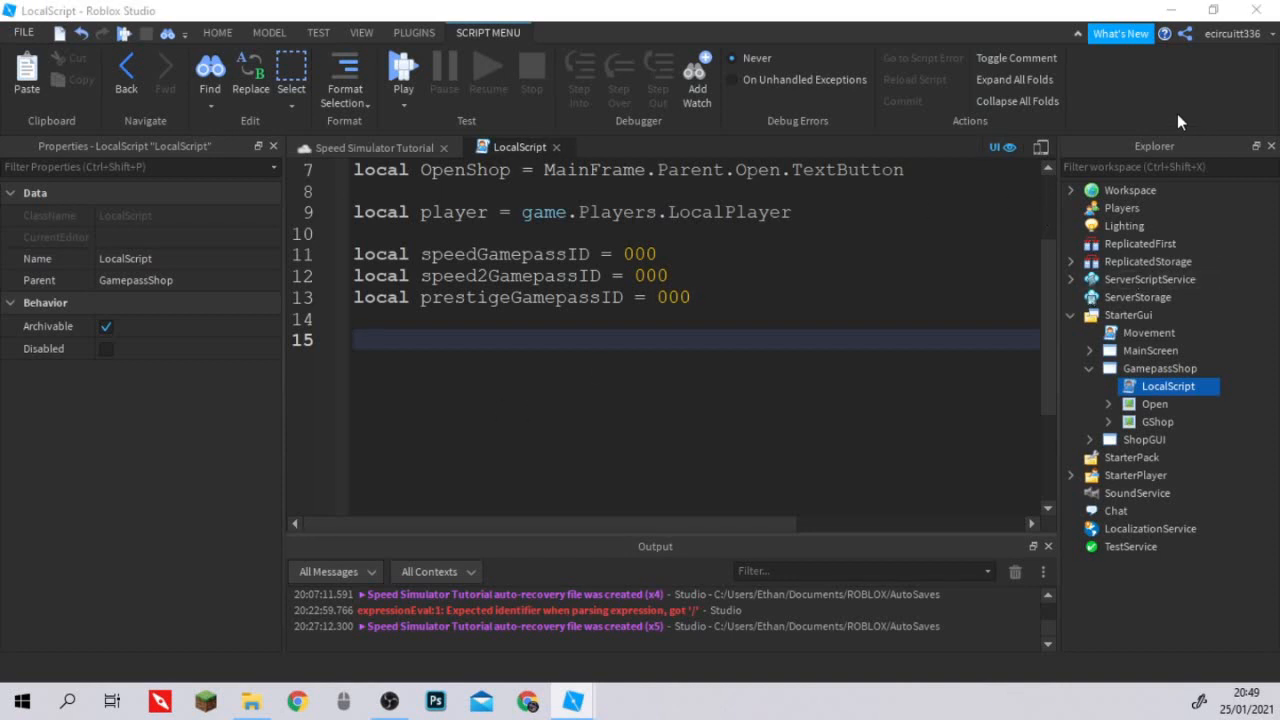
On line 15, connect speedGamepass.MouseButton1Down to an anonymous function with its closing end.
click(387, 342)
text(spe)
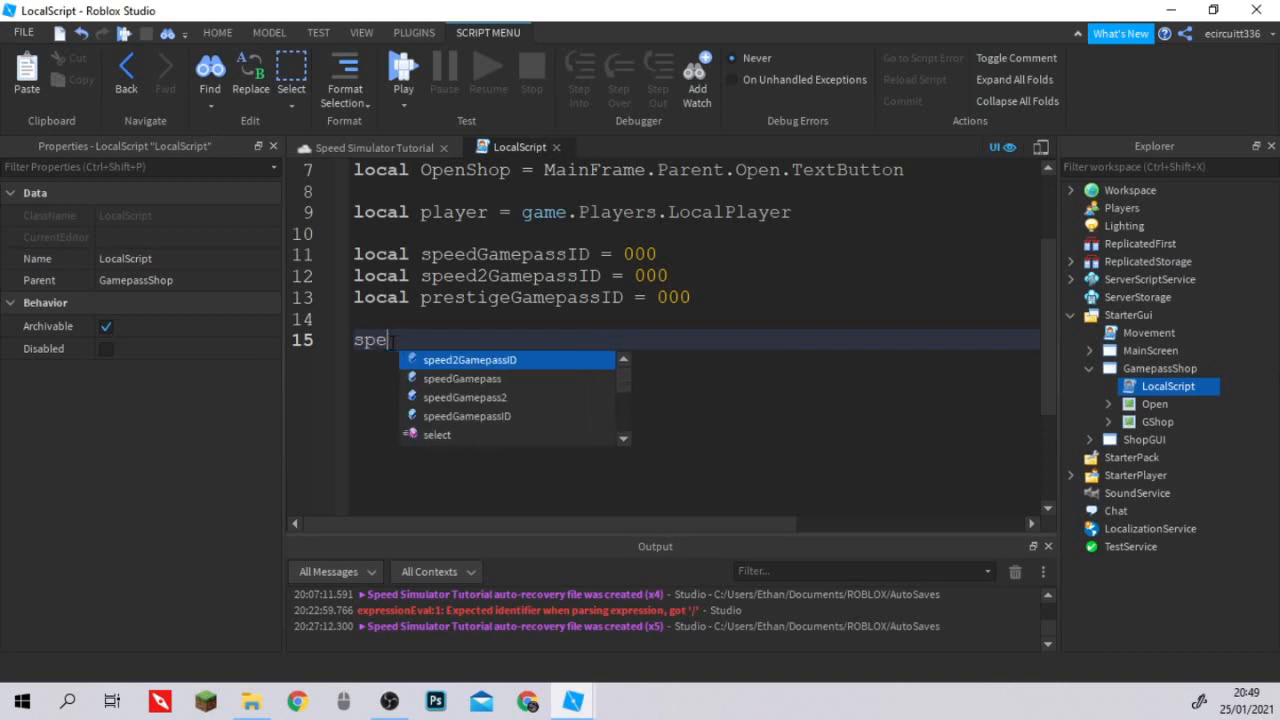
text(edGame)
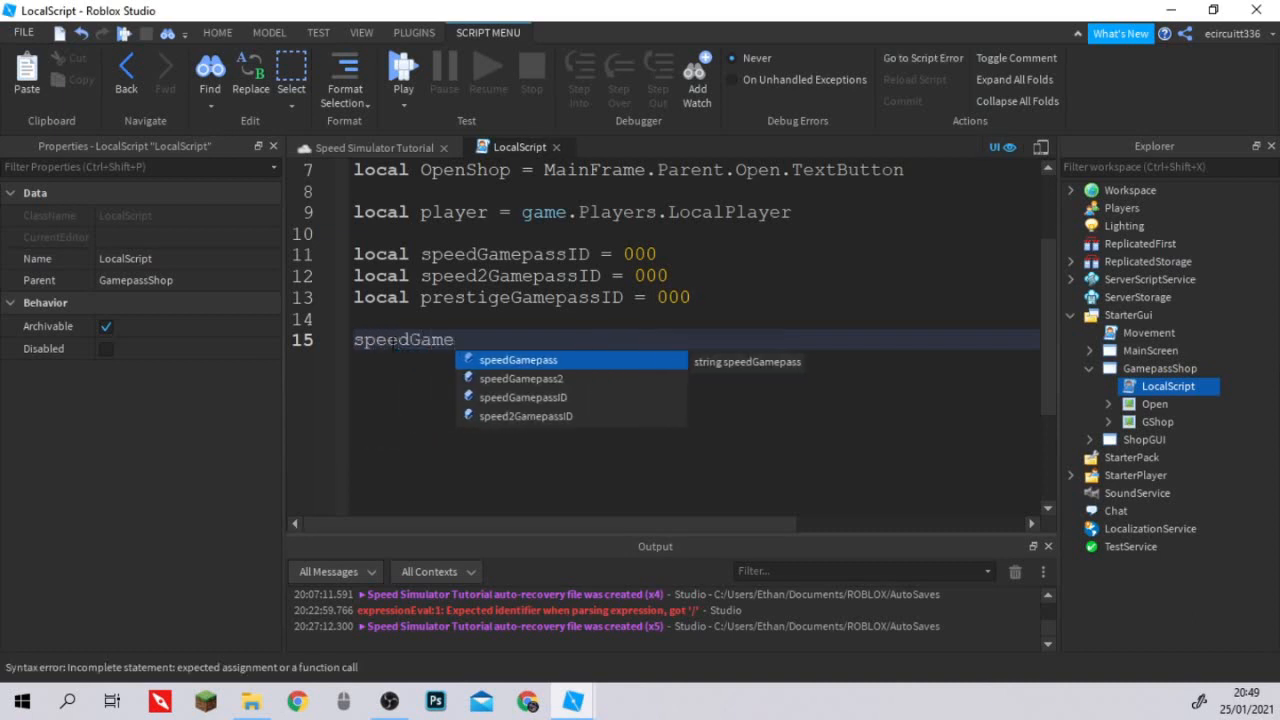
key(Tab)
text(.)
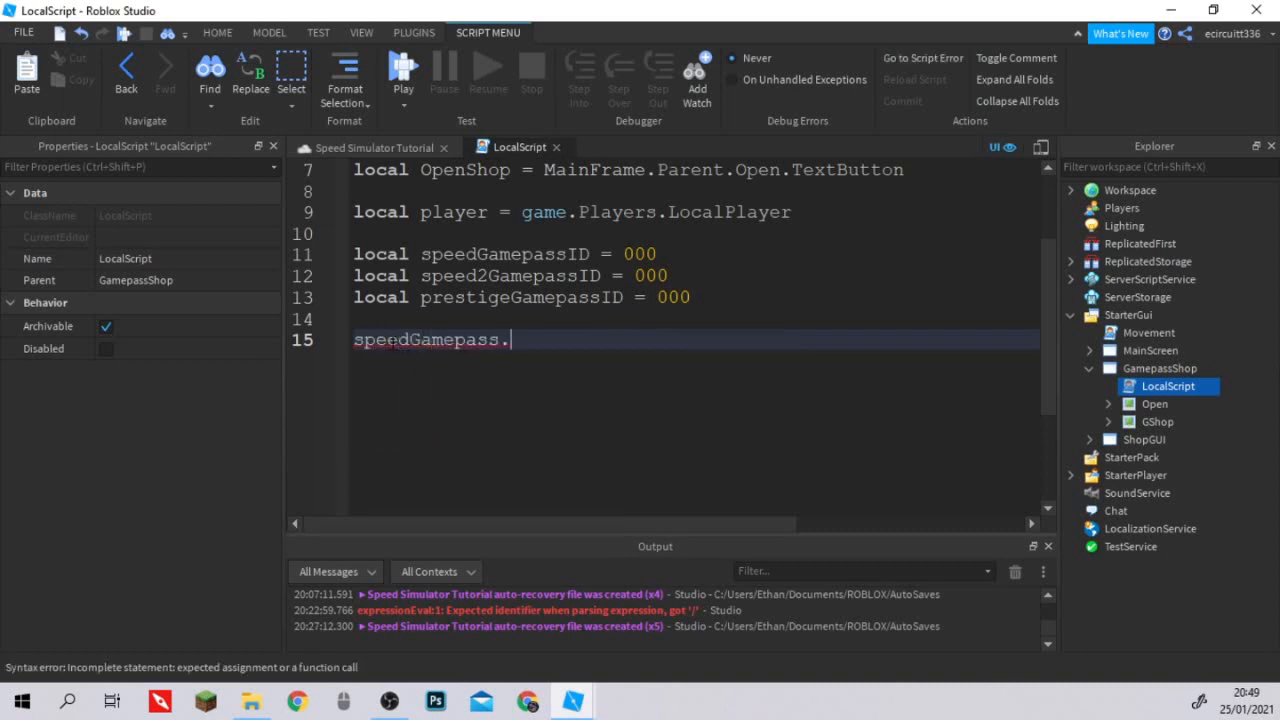
text(MouseButton)
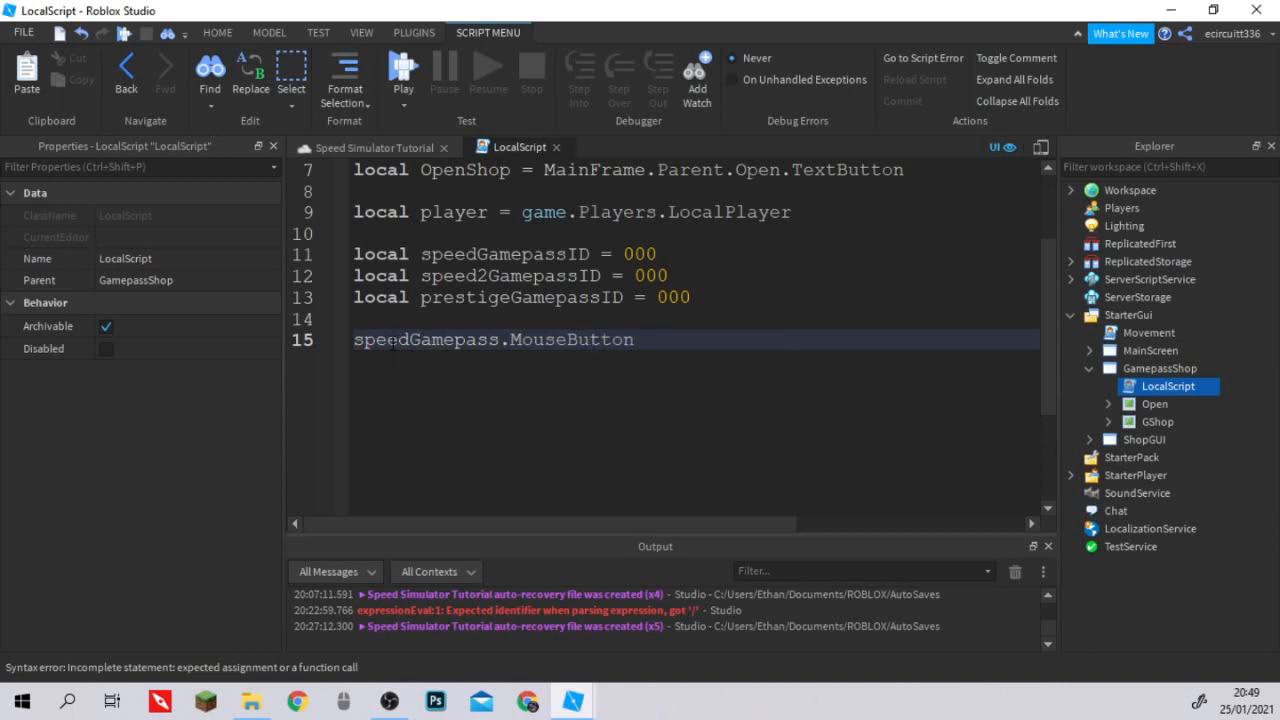
text(1Down)
text(:Connect(f)
text(unction())
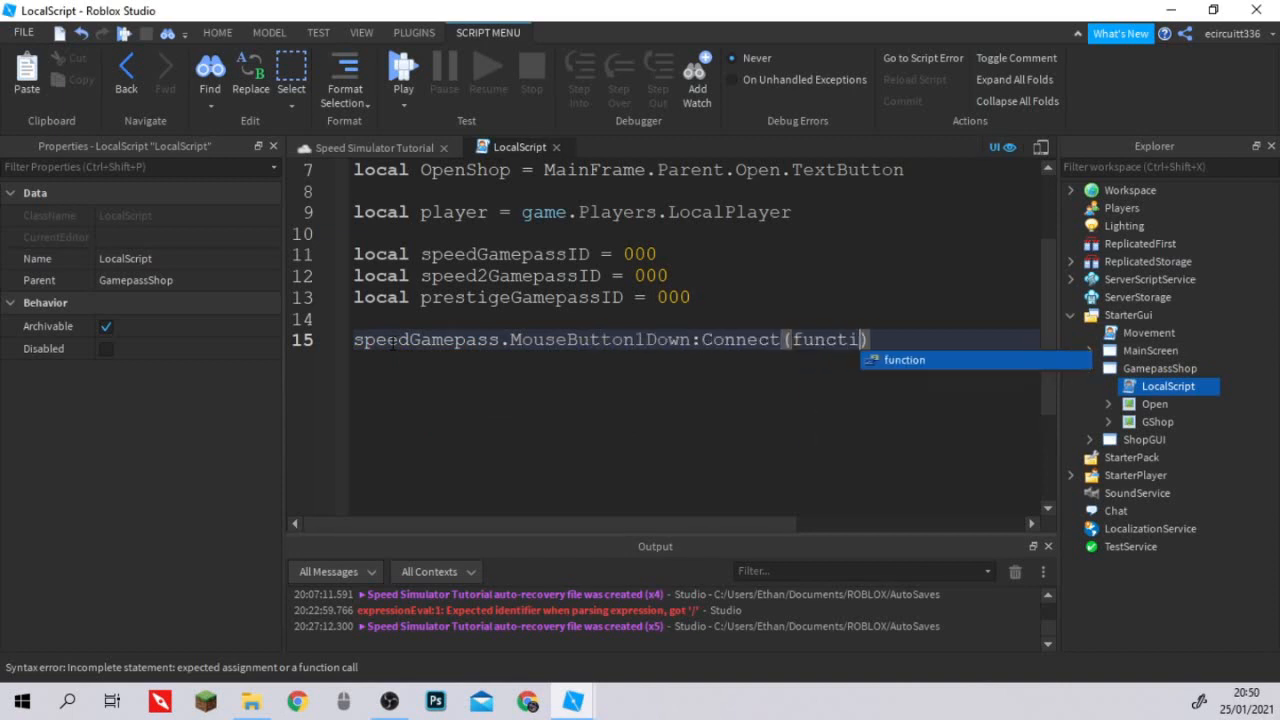
key(Return)
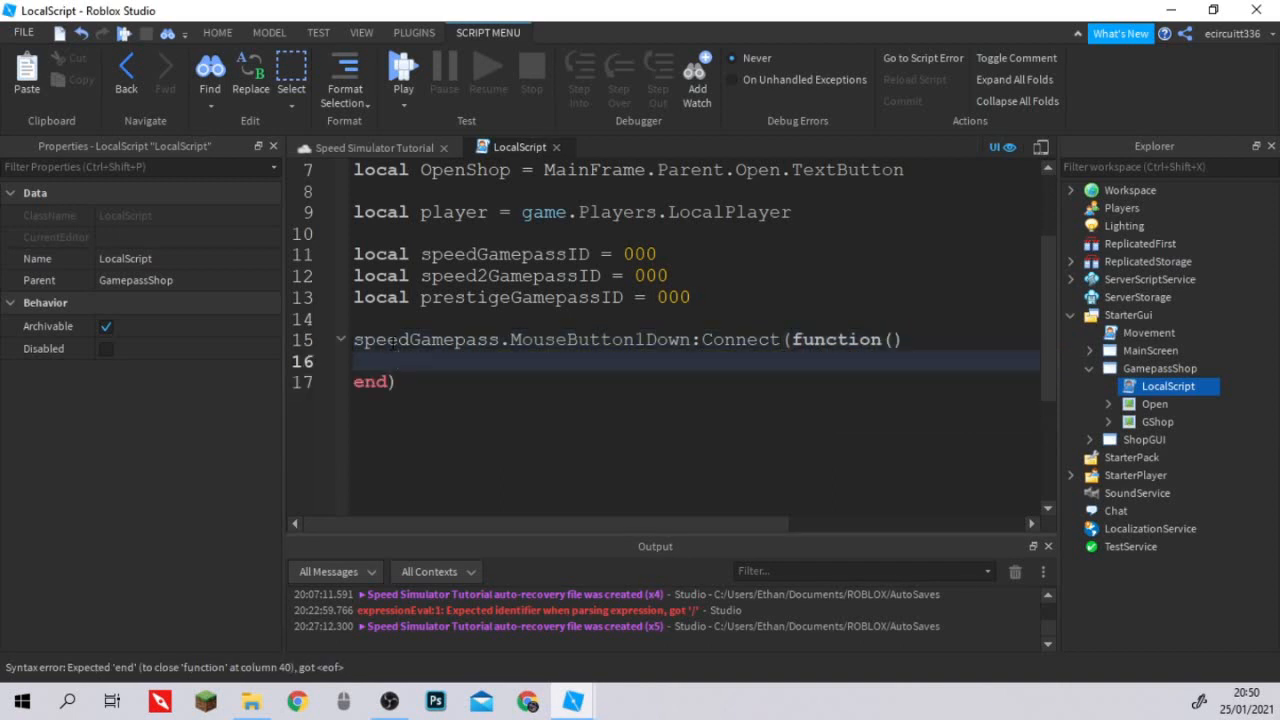
Inside the click handler, declare local success, message as the results of a pcall wrapping an anonymous function.
text(local success)
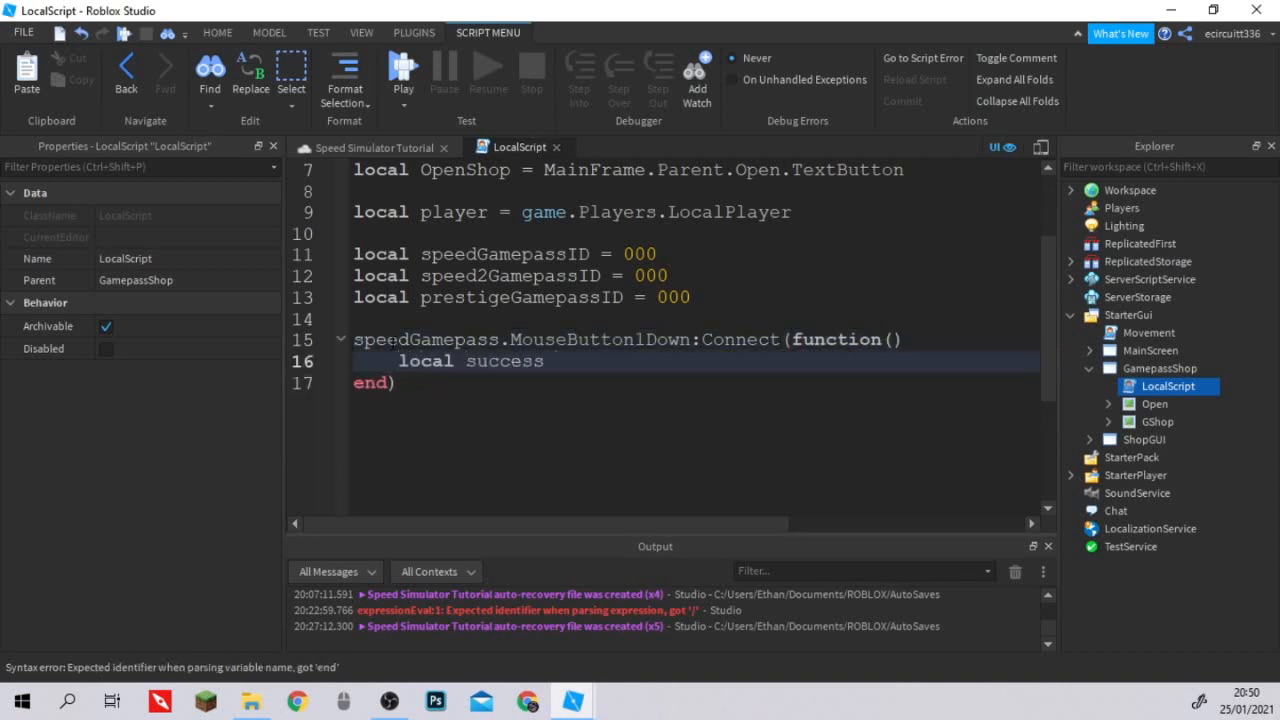
key(BackSpace)
text(, message = pc)
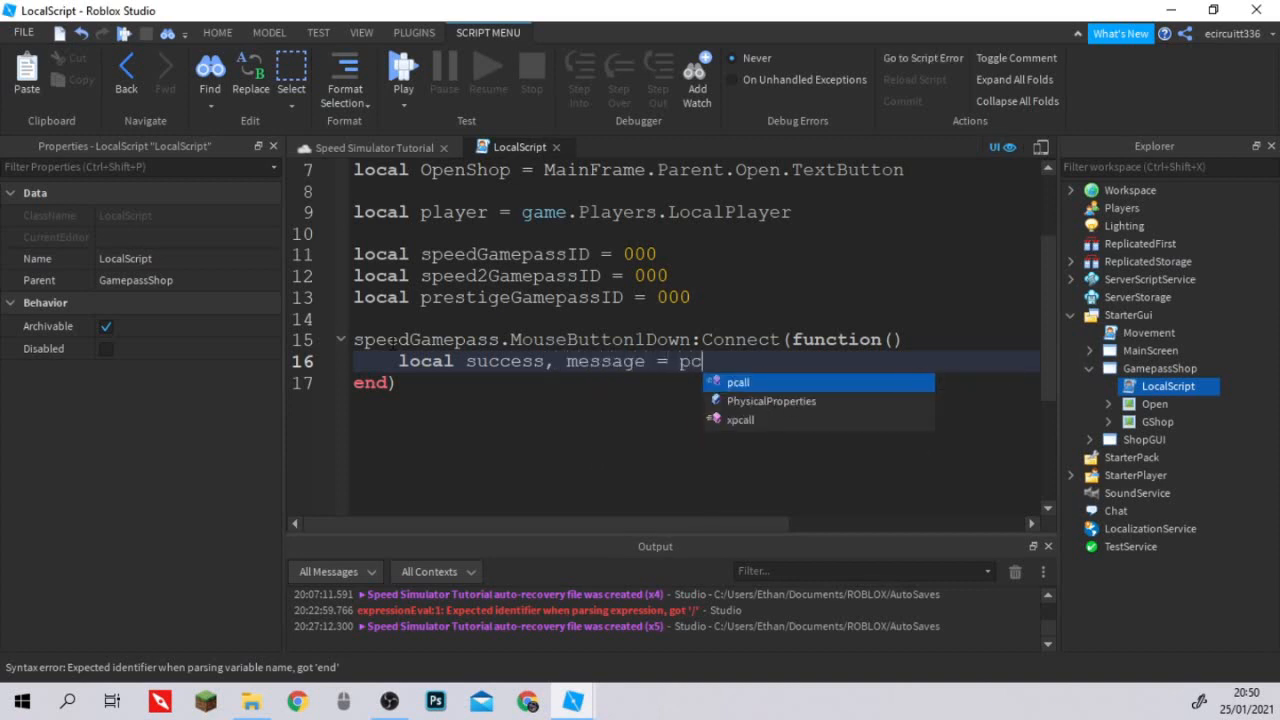
text(all(function)
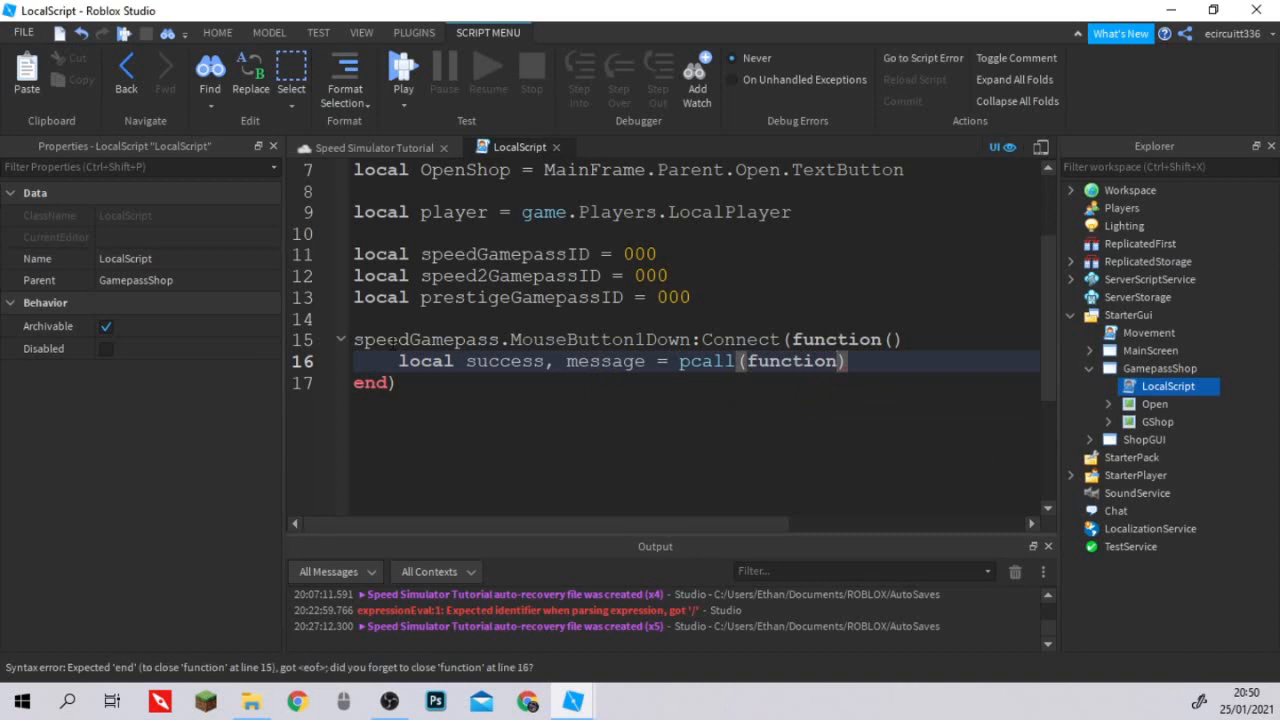
text(()
key(Return)
Inside the pcall function, assign hasPass to a call of MarketplaceService:UserOwnsGamePassAsync.
text(has )
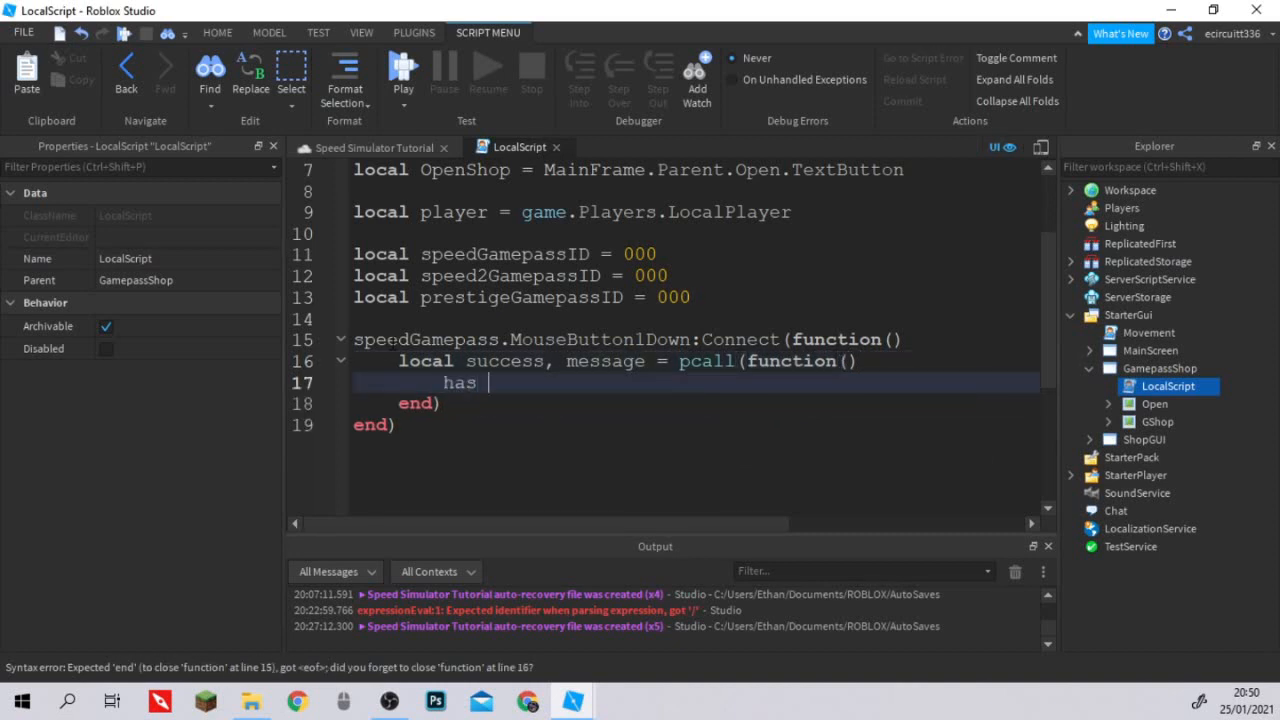
text(Pass)
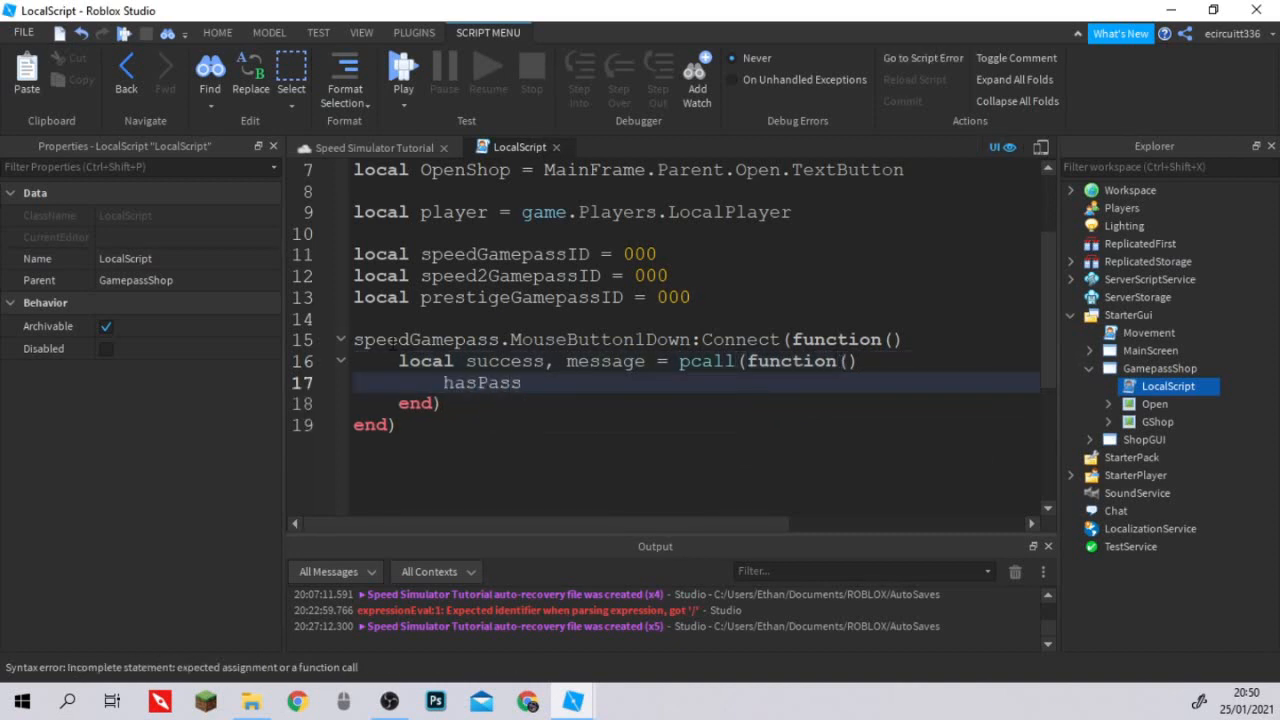
text( = Marke)
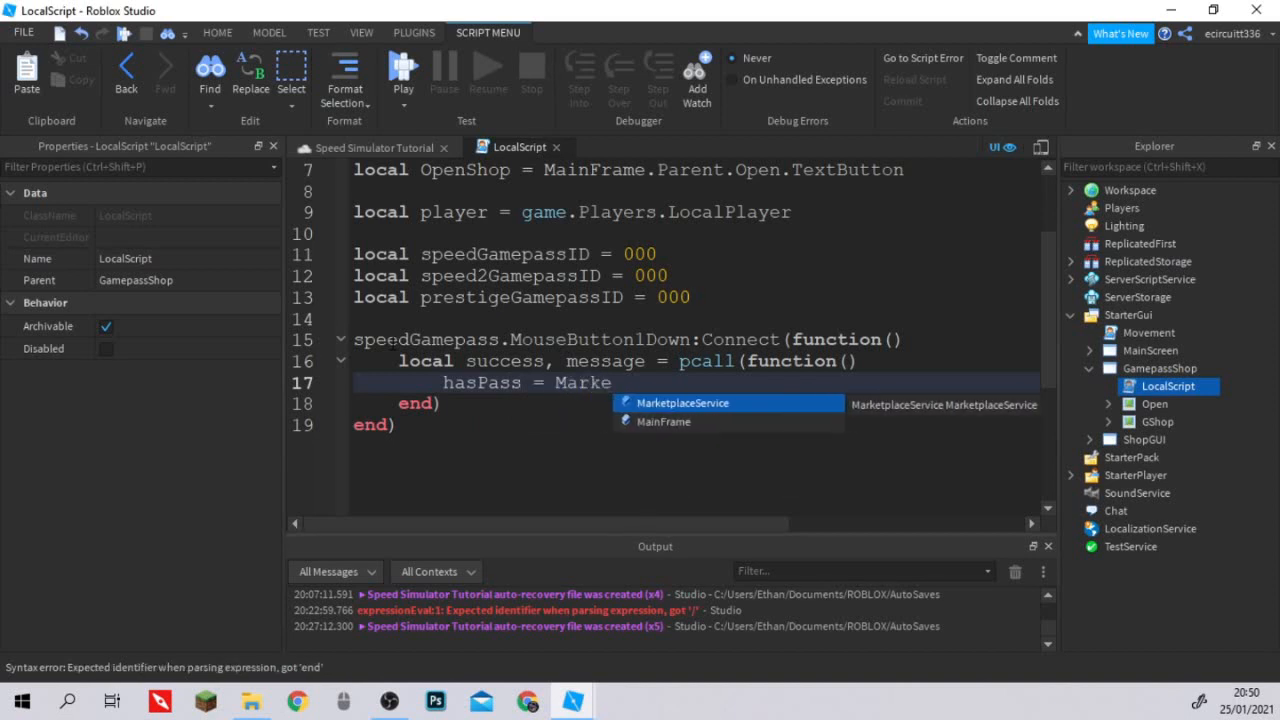
key(Tab)
text(:UserOw)
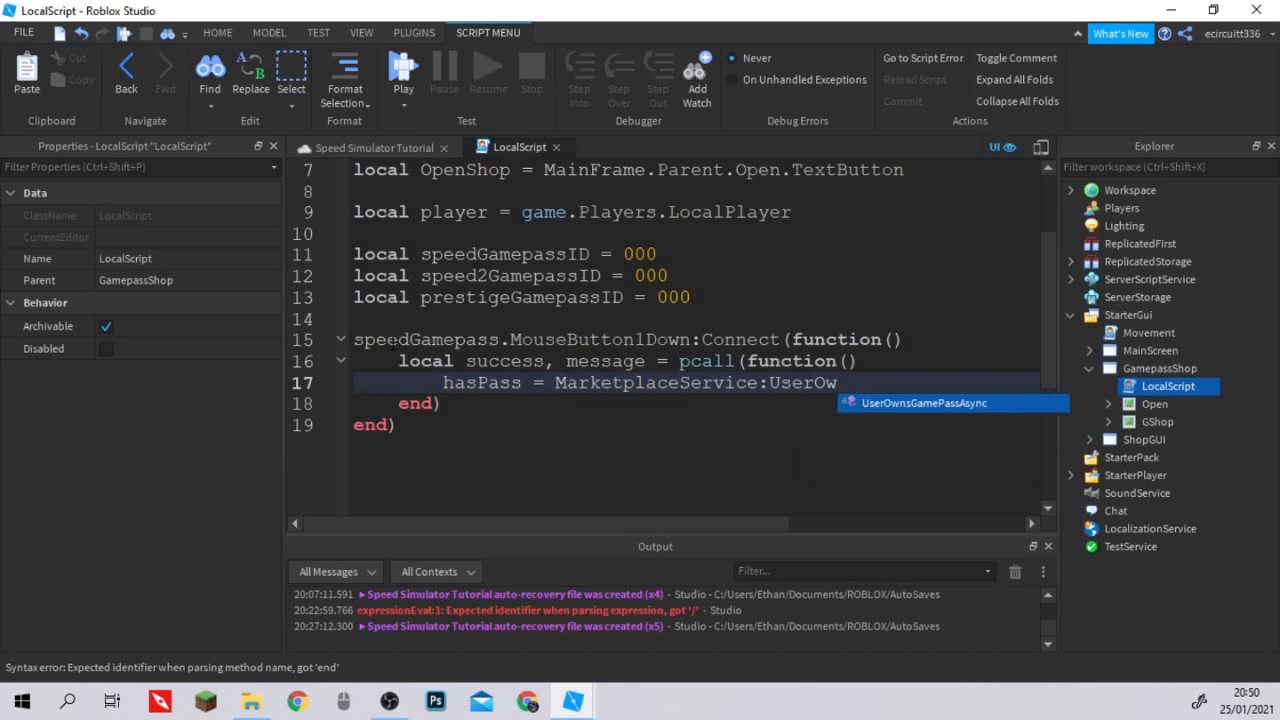
key(Tab)
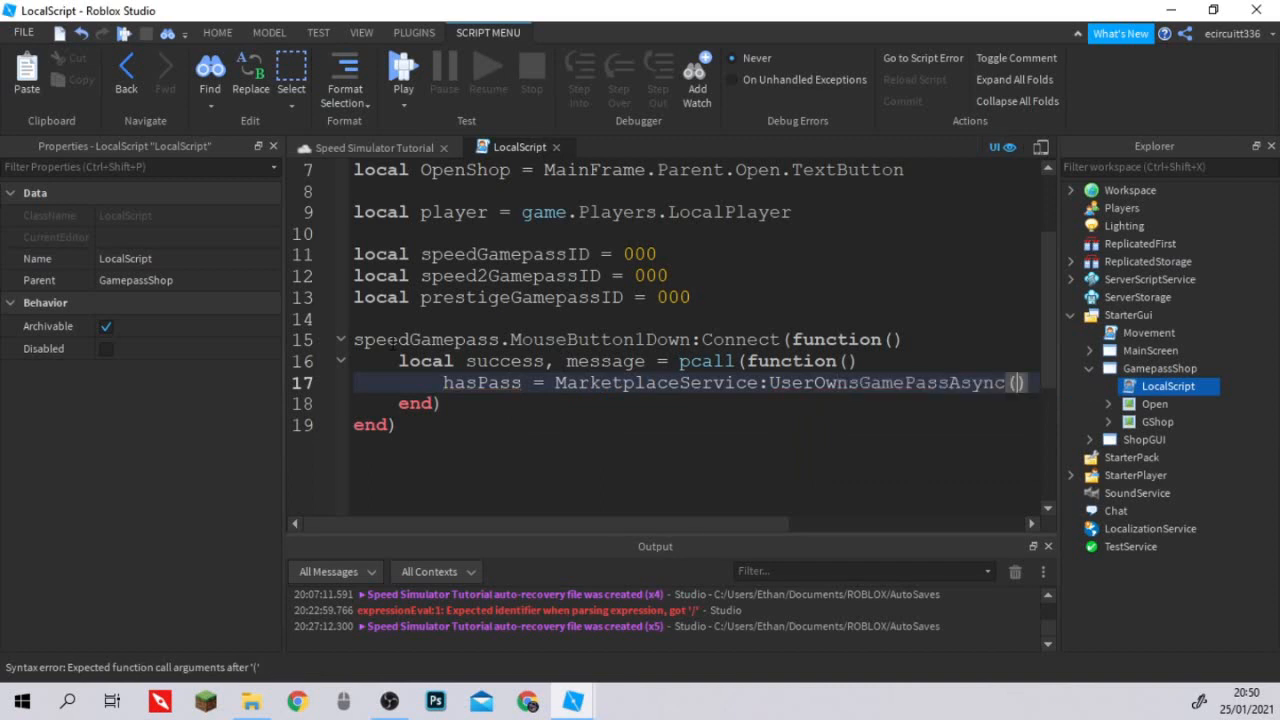
Pass player.UserId and speedGamepassID as the arguments of the UserOwnsGamePassAsync call.
text(pla)
key(Tab)
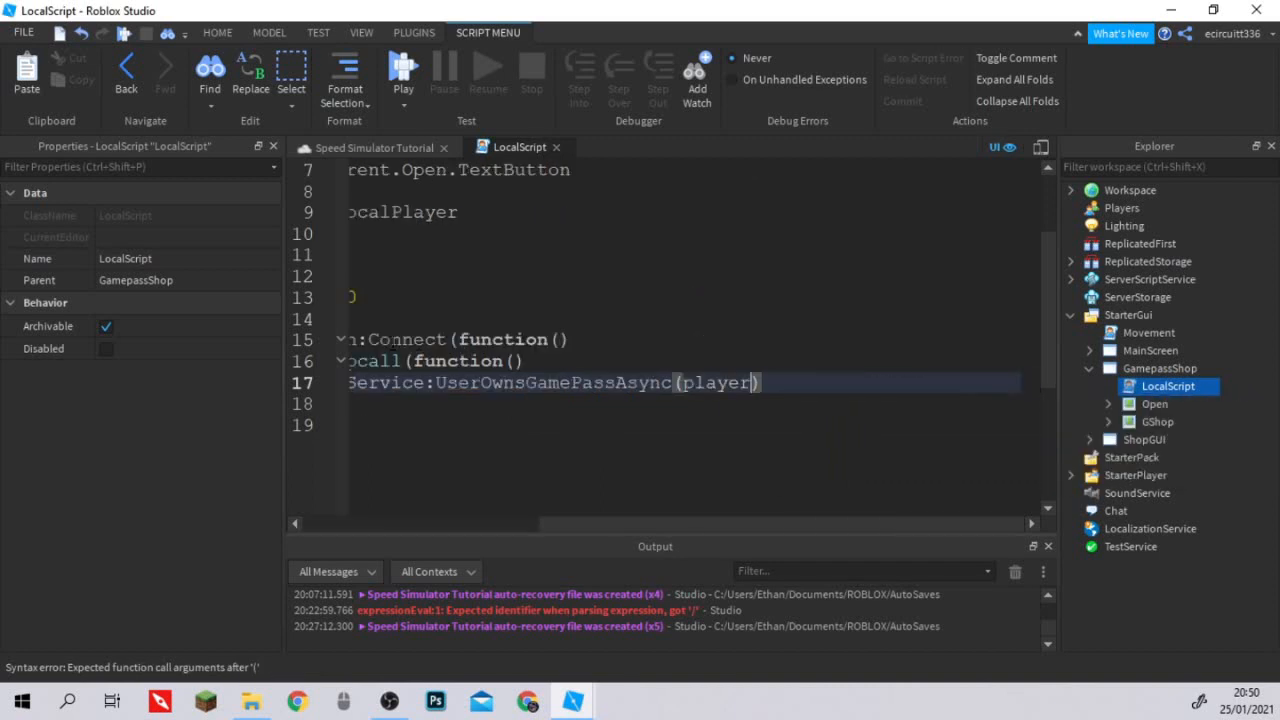
text(.)
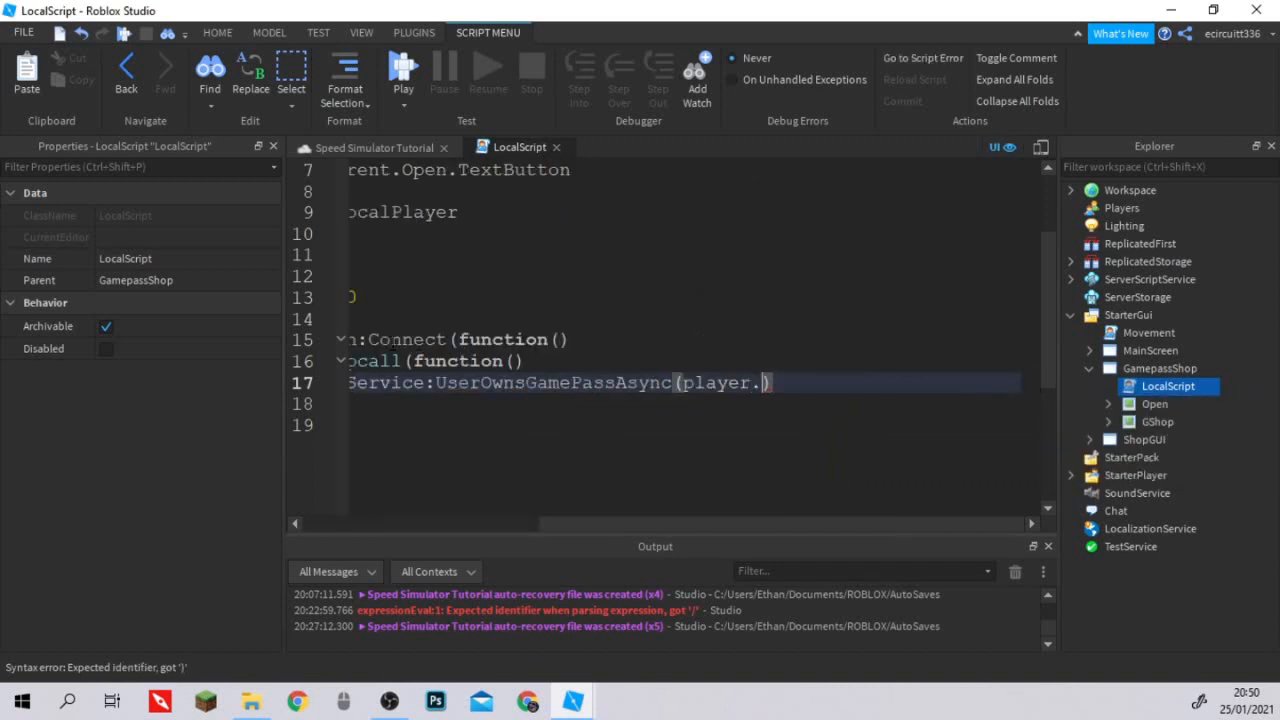
text(UserId)
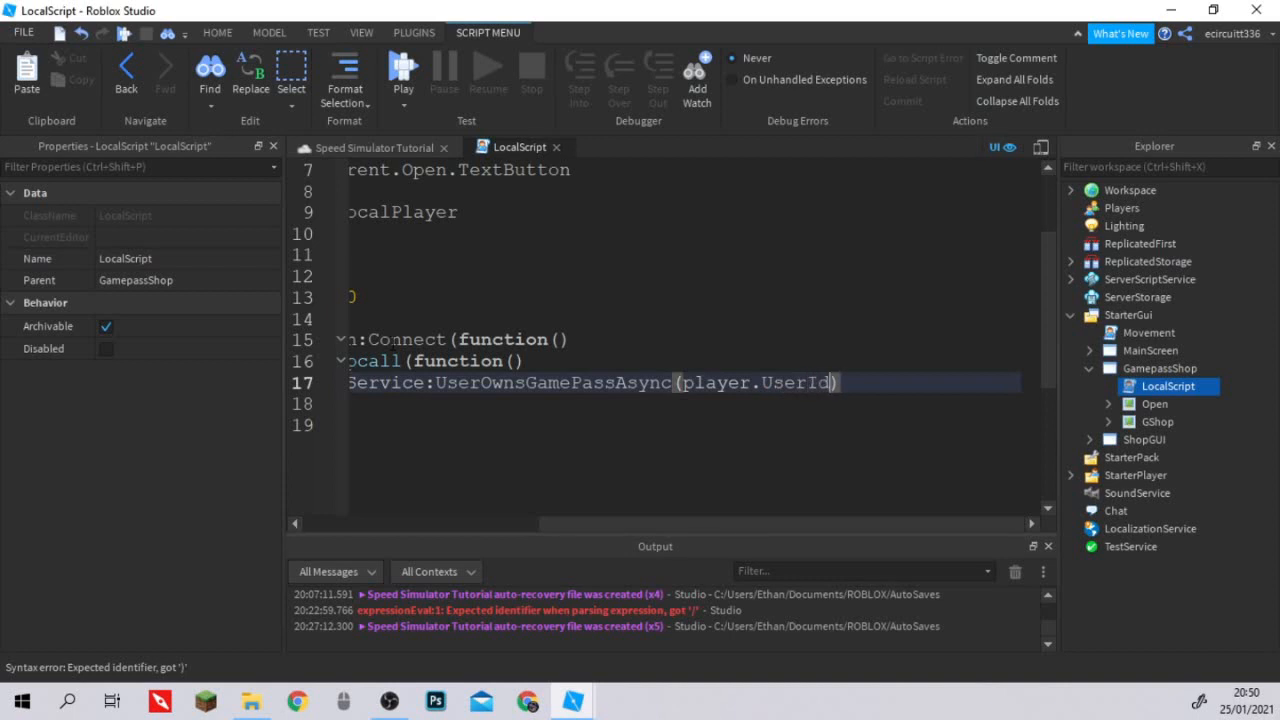
text(, speedGa)
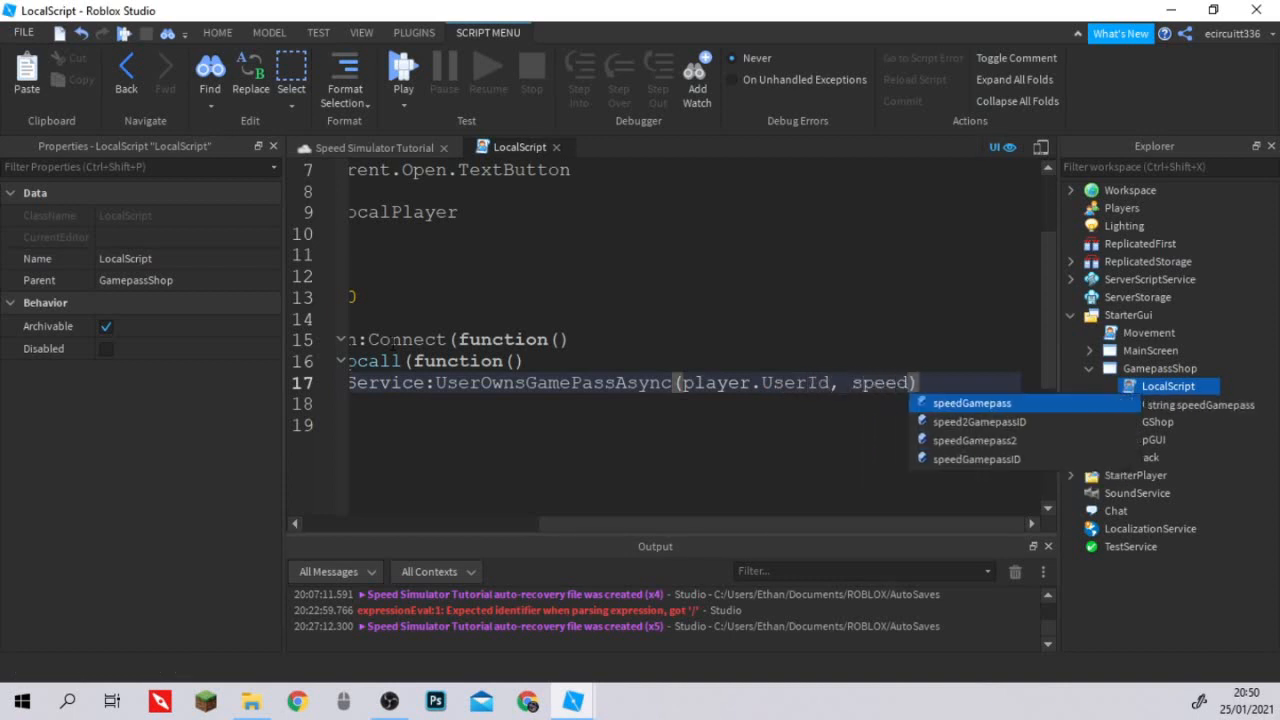
text(m)
key(Down)
key(Down)
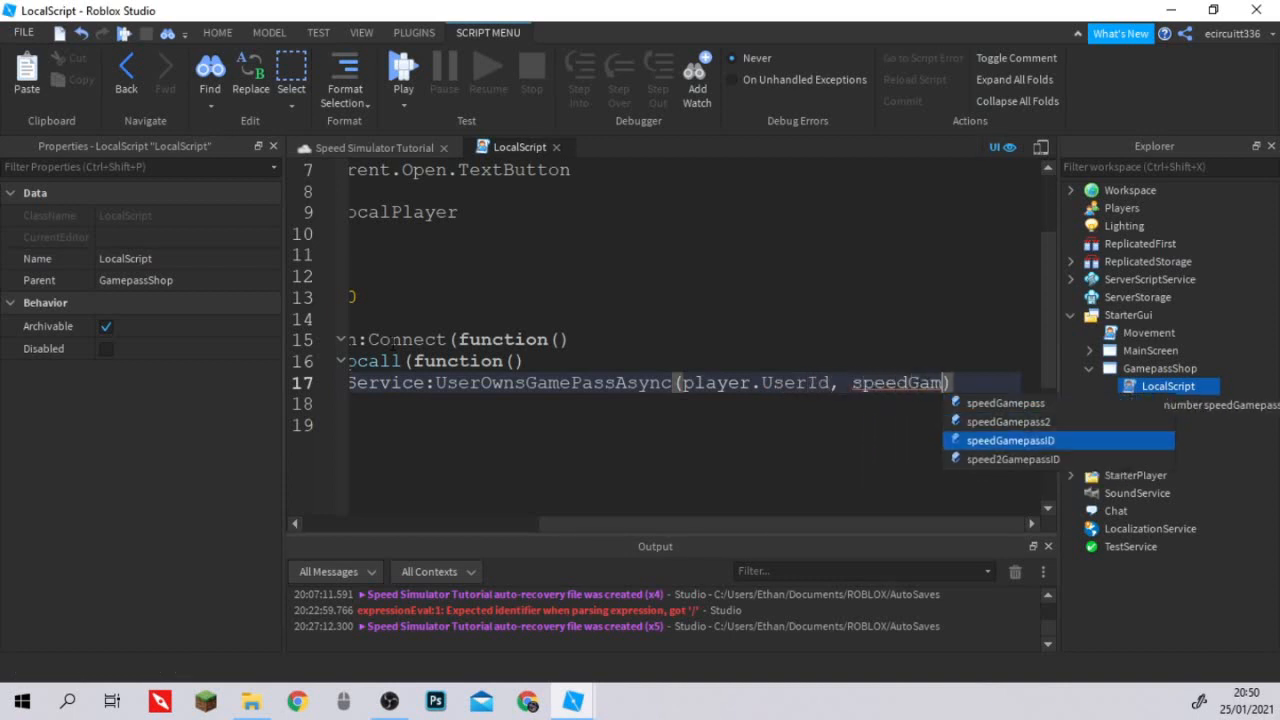
key(Tab)
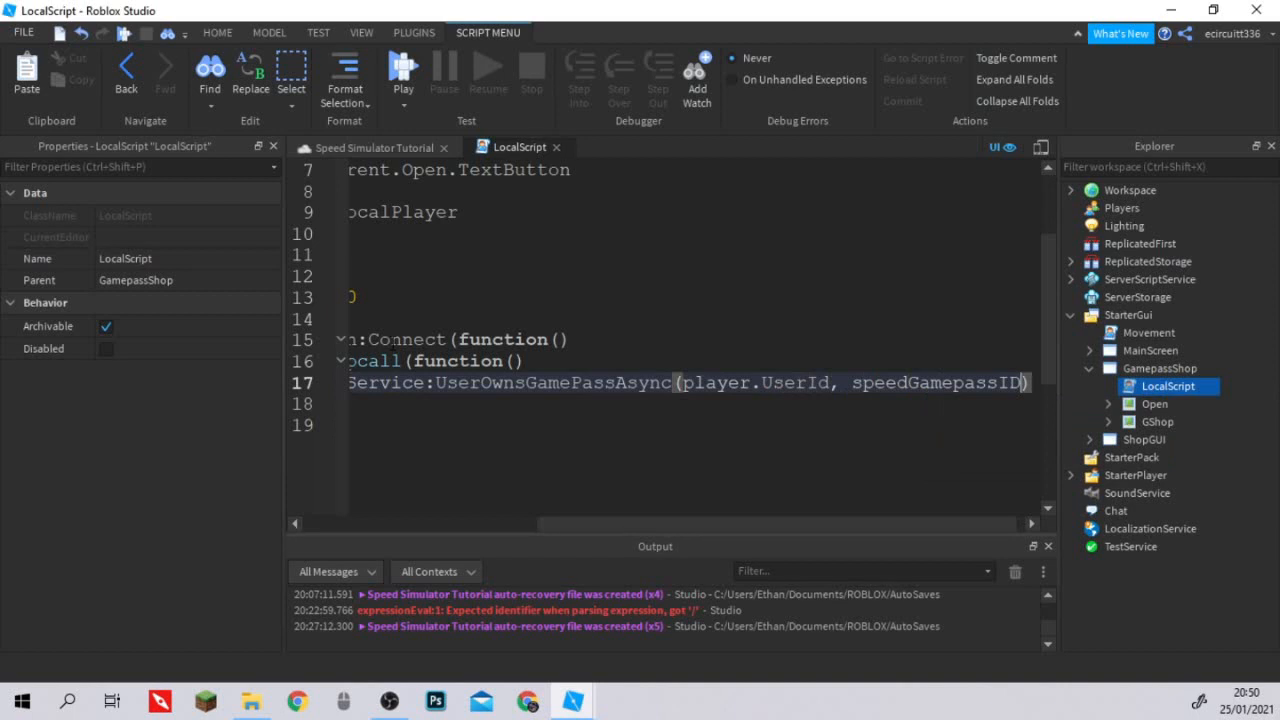
key(Right)
Review the UserId argument in the ownership check and the surrounding click handler code.
scroll(670, 300, down, 1)
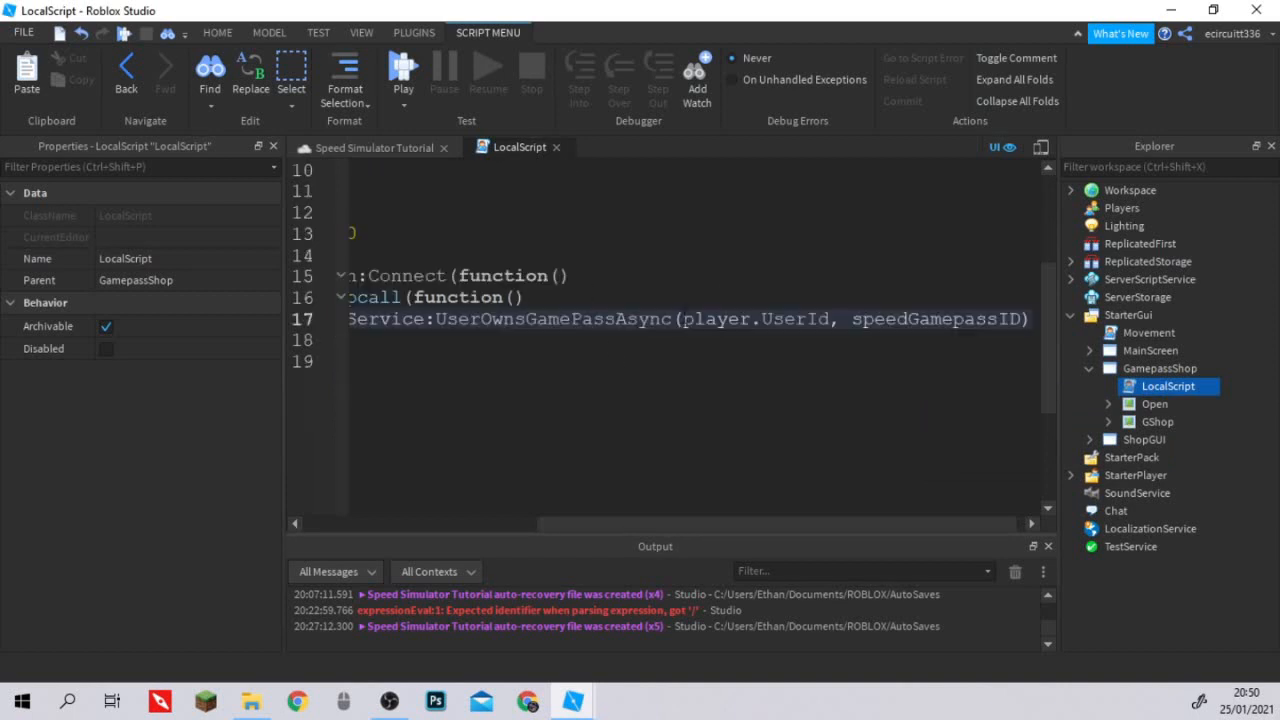
click(821, 321)
drag(833, 321, 765, 317)
click(772, 299)
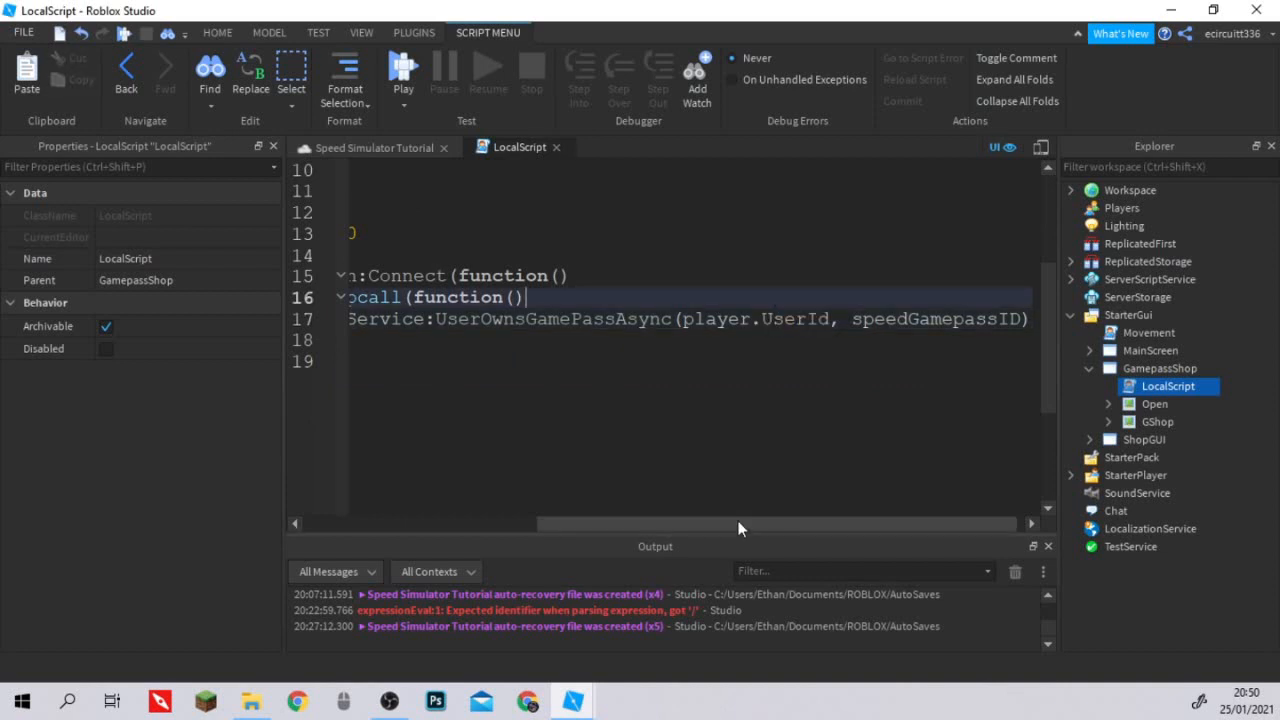
mouse_move(737, 523)
mouse_down()
mouse_move(712, 527)
mouse_move(744, 527)
mouse_up()
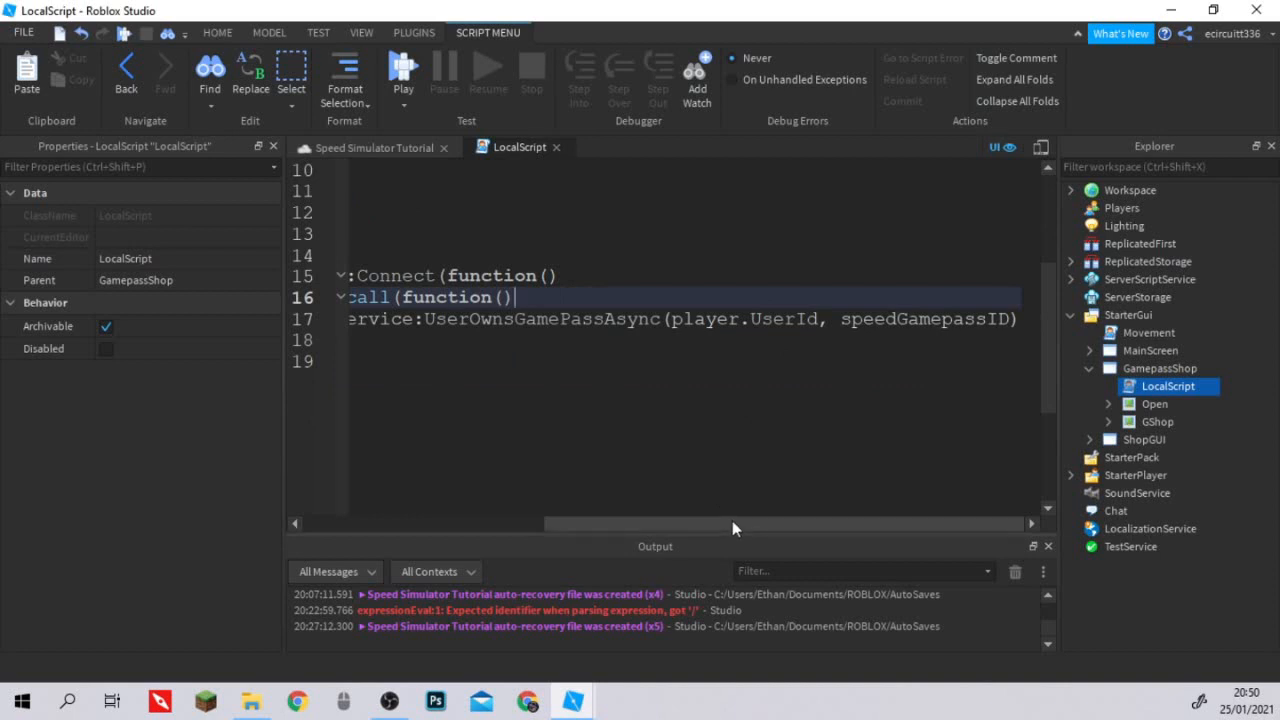
drag(732, 523, 454, 465)
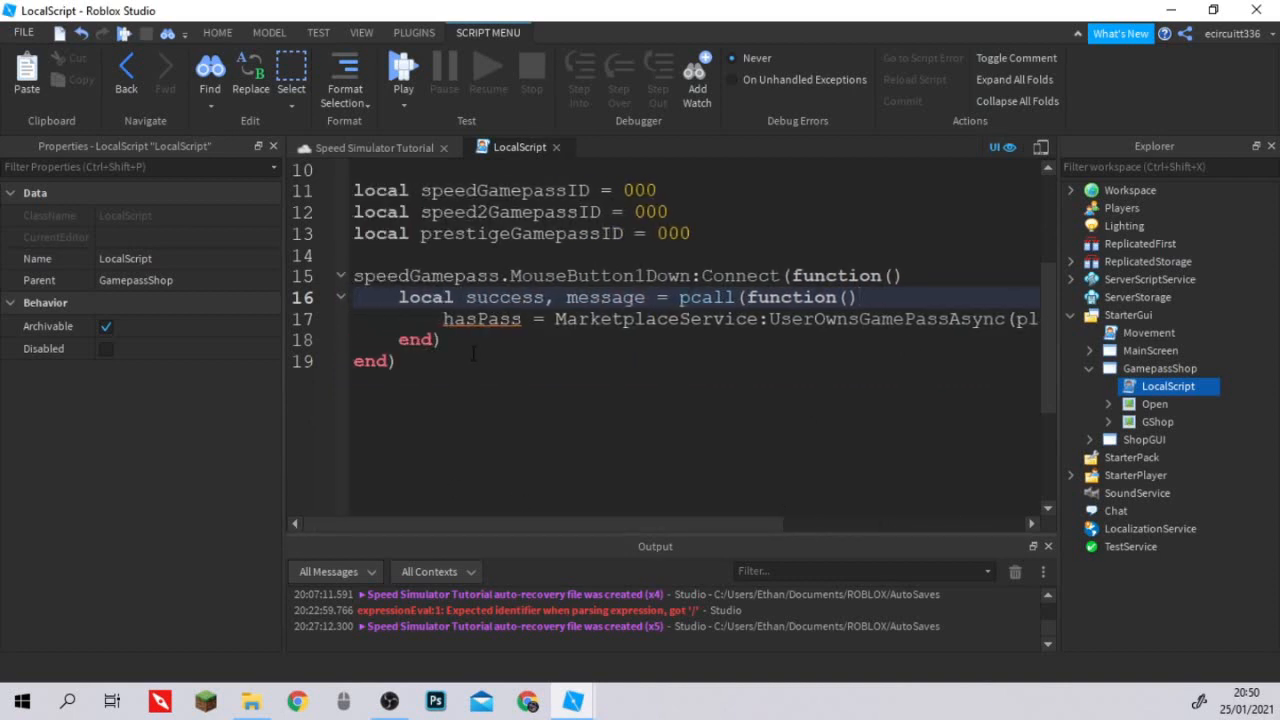
scroll(474, 360, up, 1)
scroll(492, 368, down, 1)
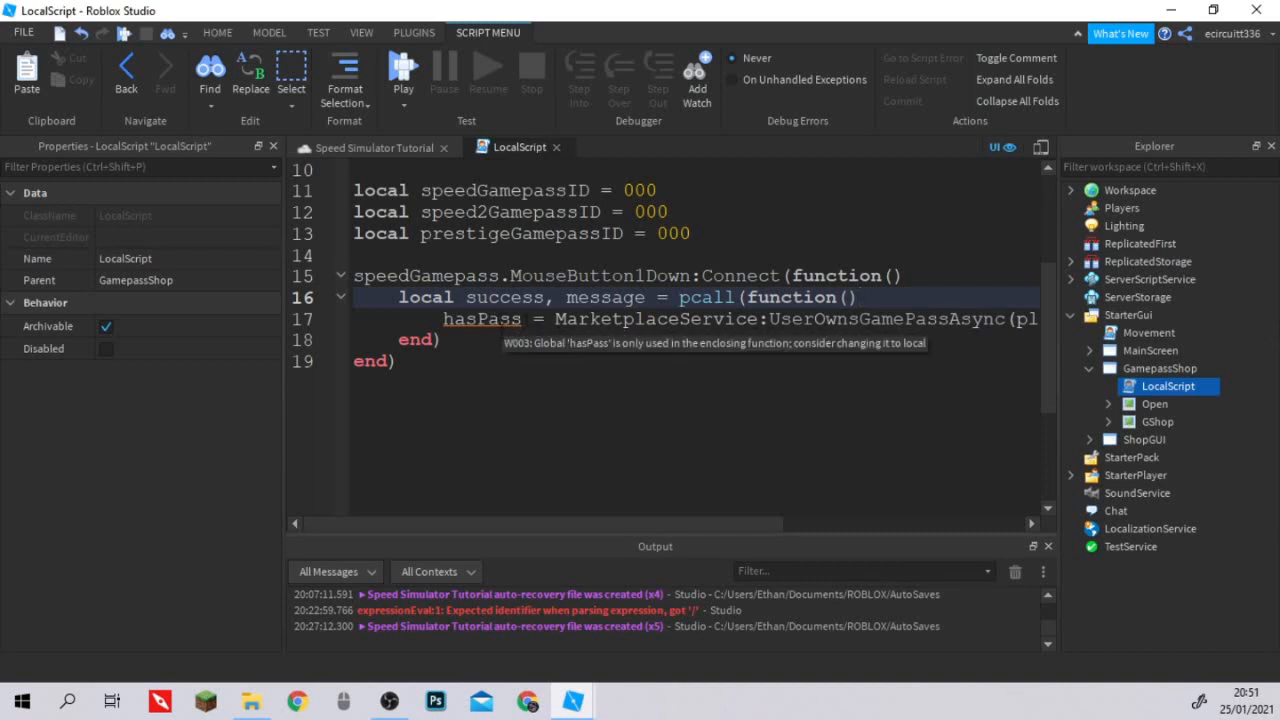
Below the pcall block, after a blank line, add an if block with the condition hasPass == true.
click(501, 338)
key(Return)
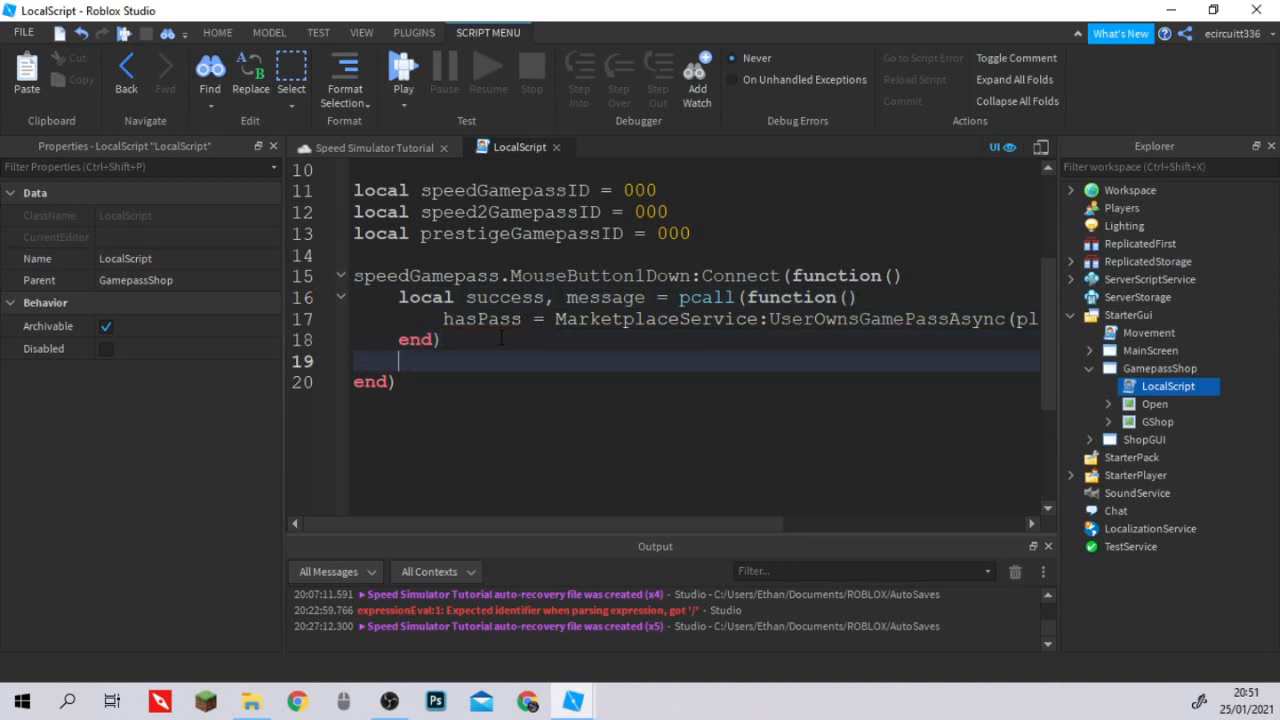
key(Return)
text(if hasPass)
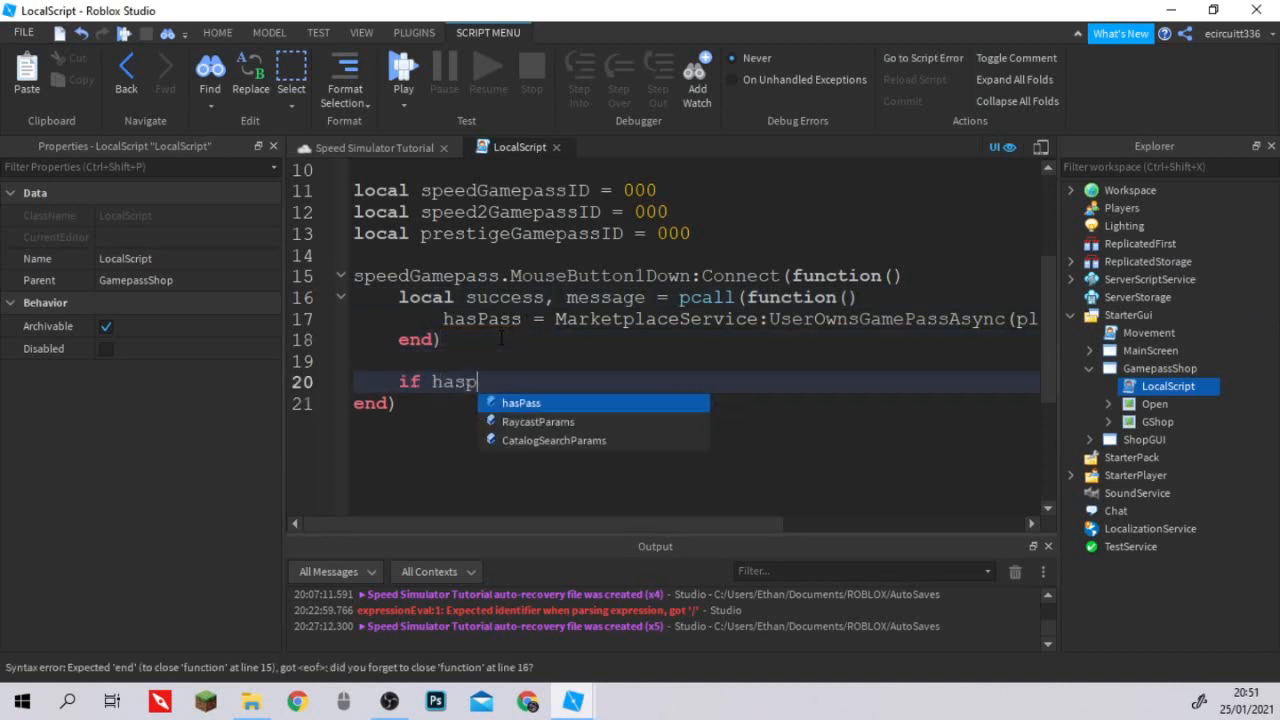
text( =)
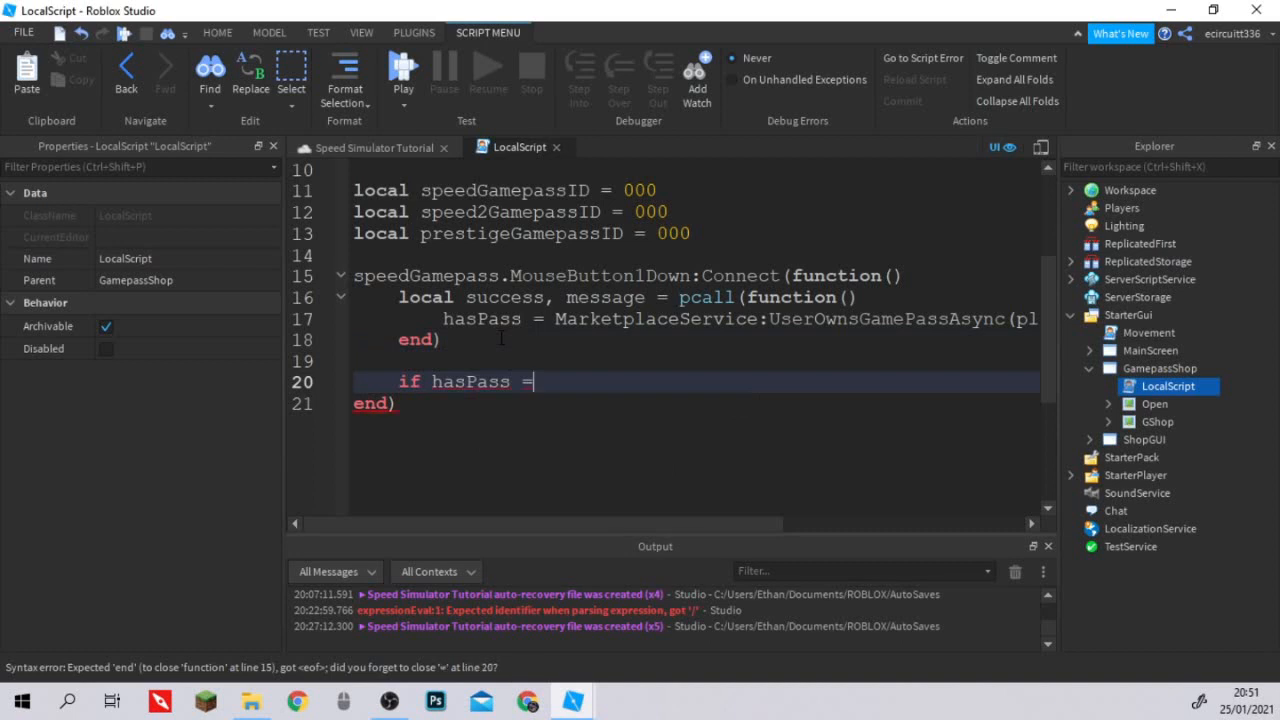
text(= true then)
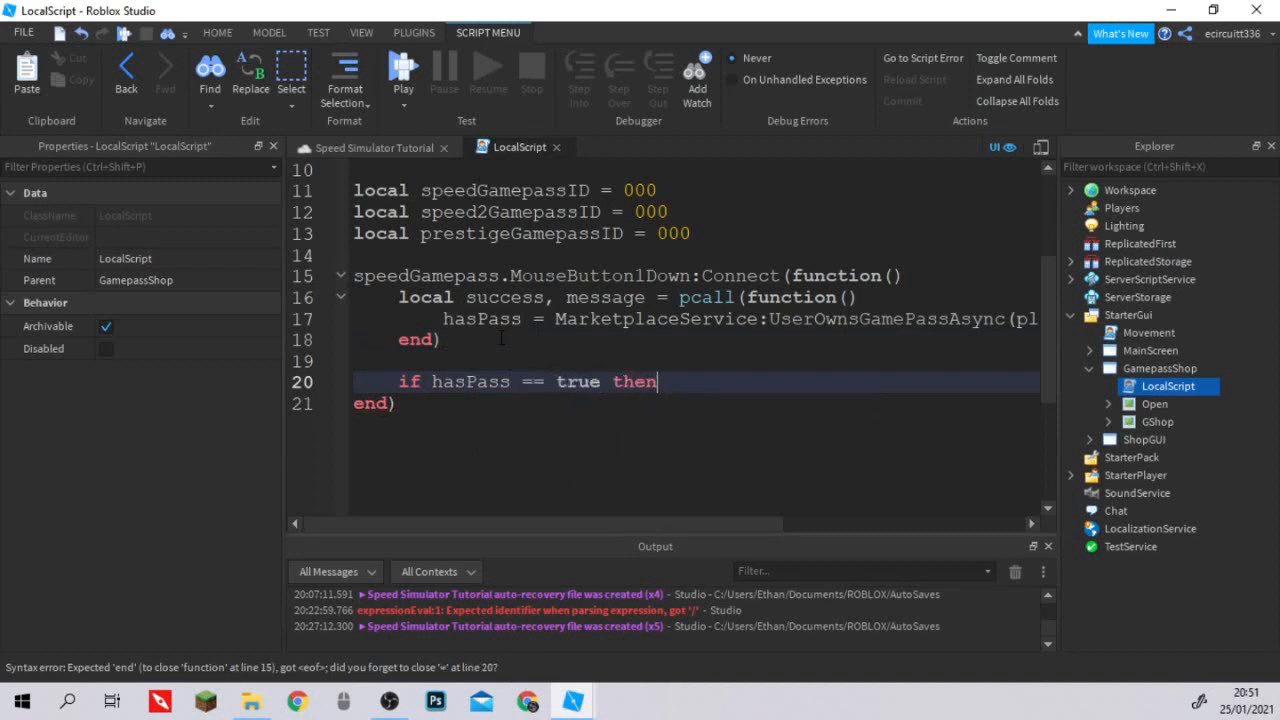
key(Return)
Inside the if block, print the message "Player already has the gamepass!".
text(print("P)
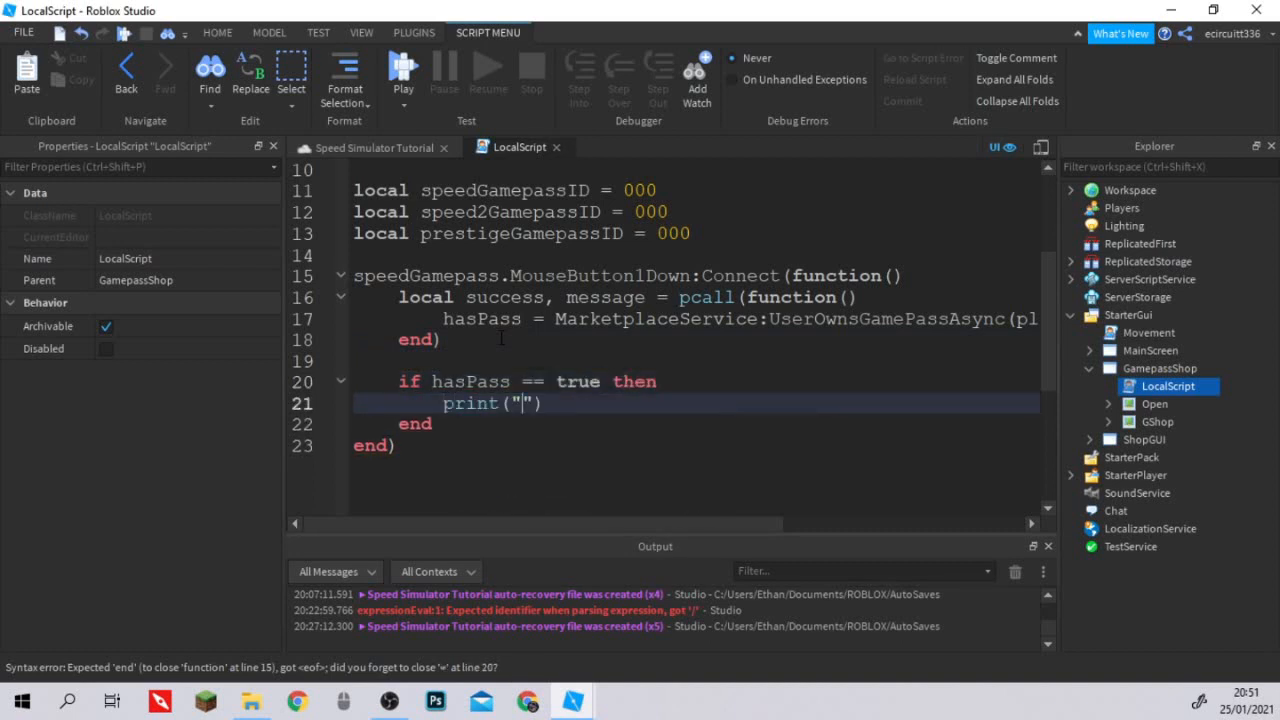
text(layer already)
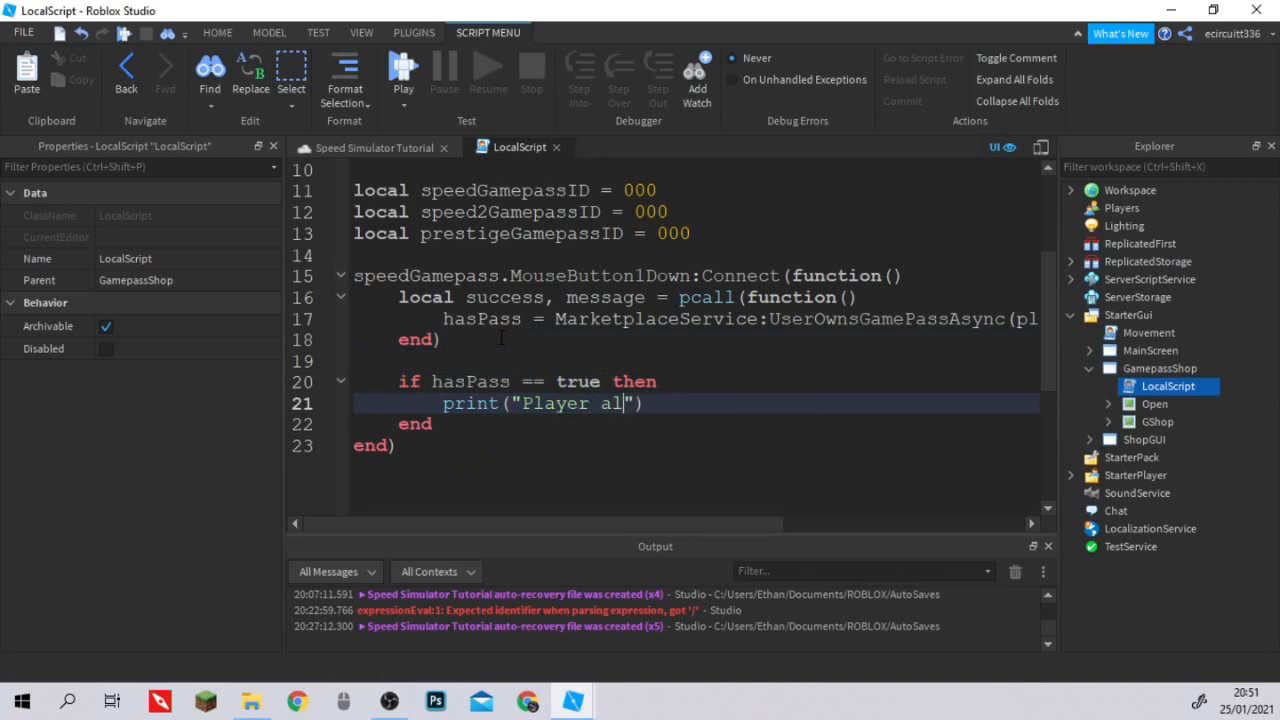
text( has the game)
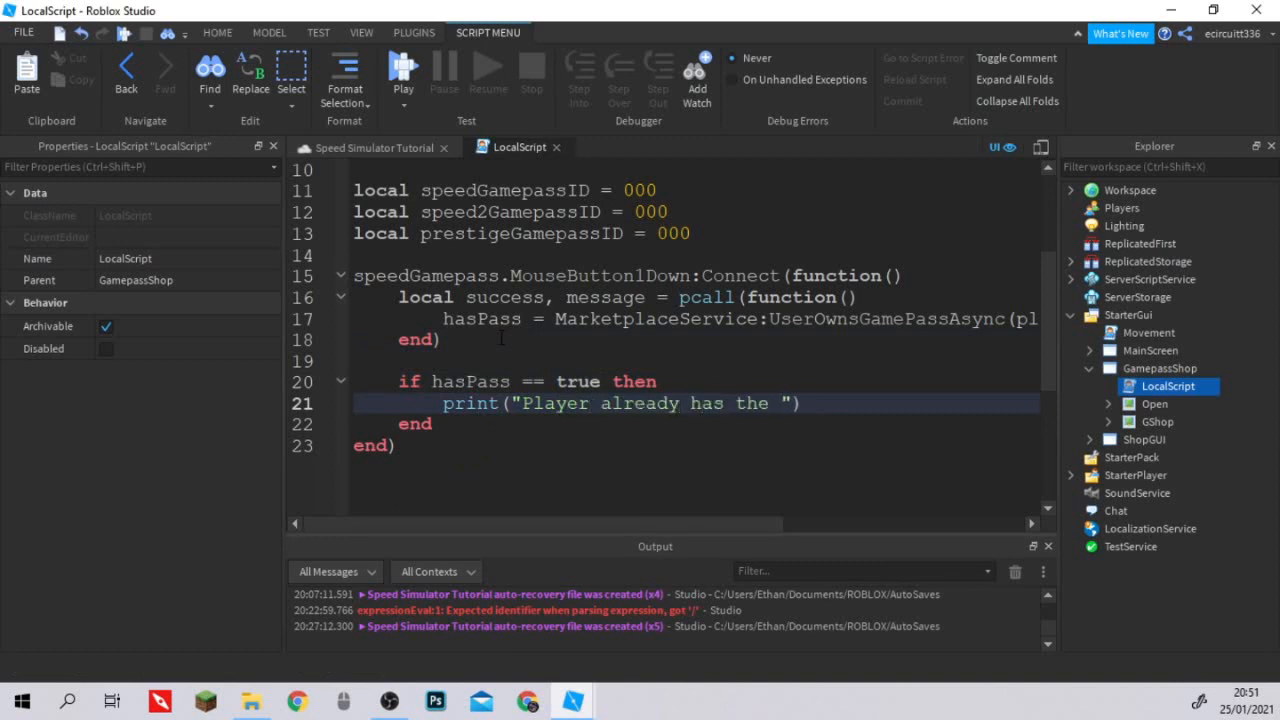
text(pass!")
key(BackSpace)
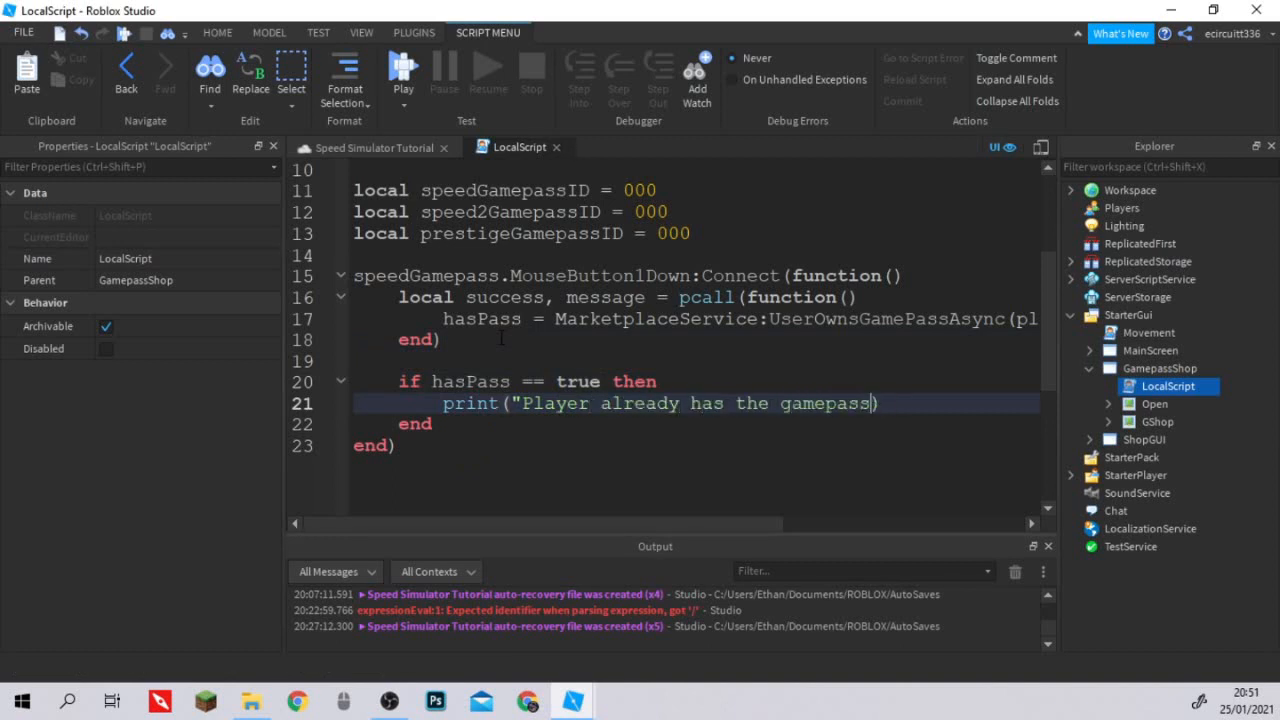
text(!")
key(End)
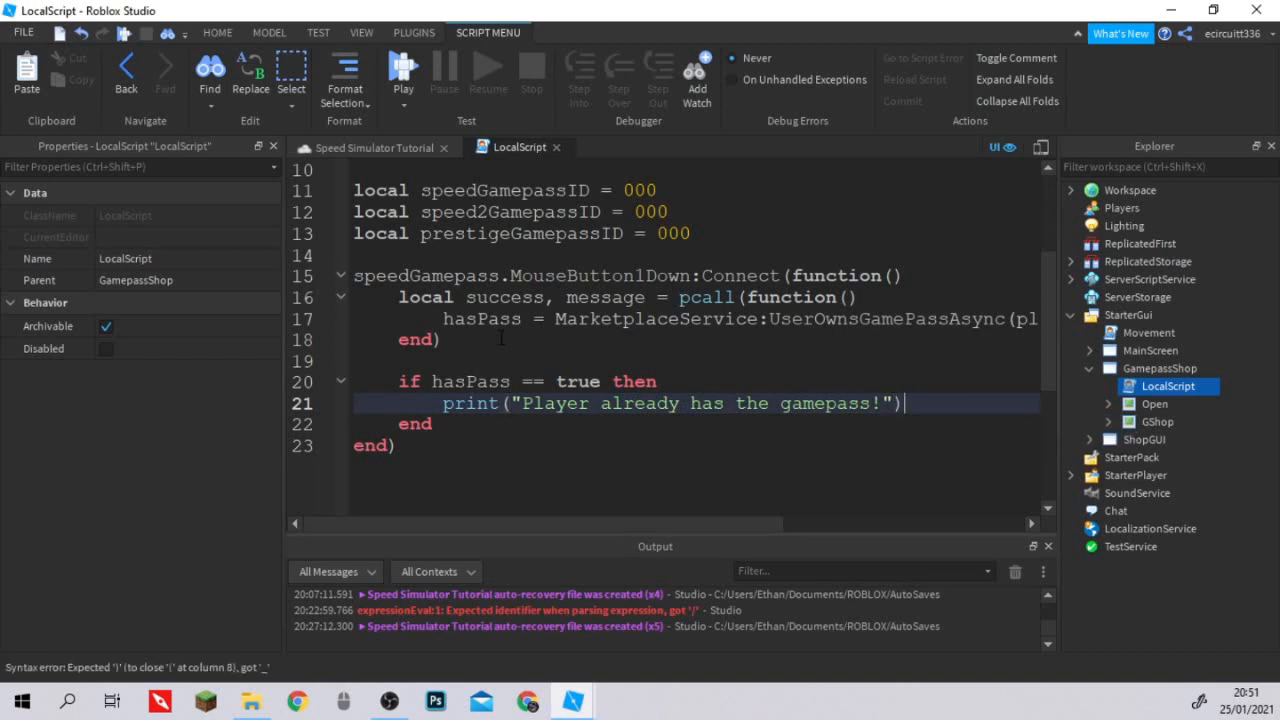
Below the print line in the if block, set speedGamepass.Text to "Already Owned".
key(Return)
text(speedG)
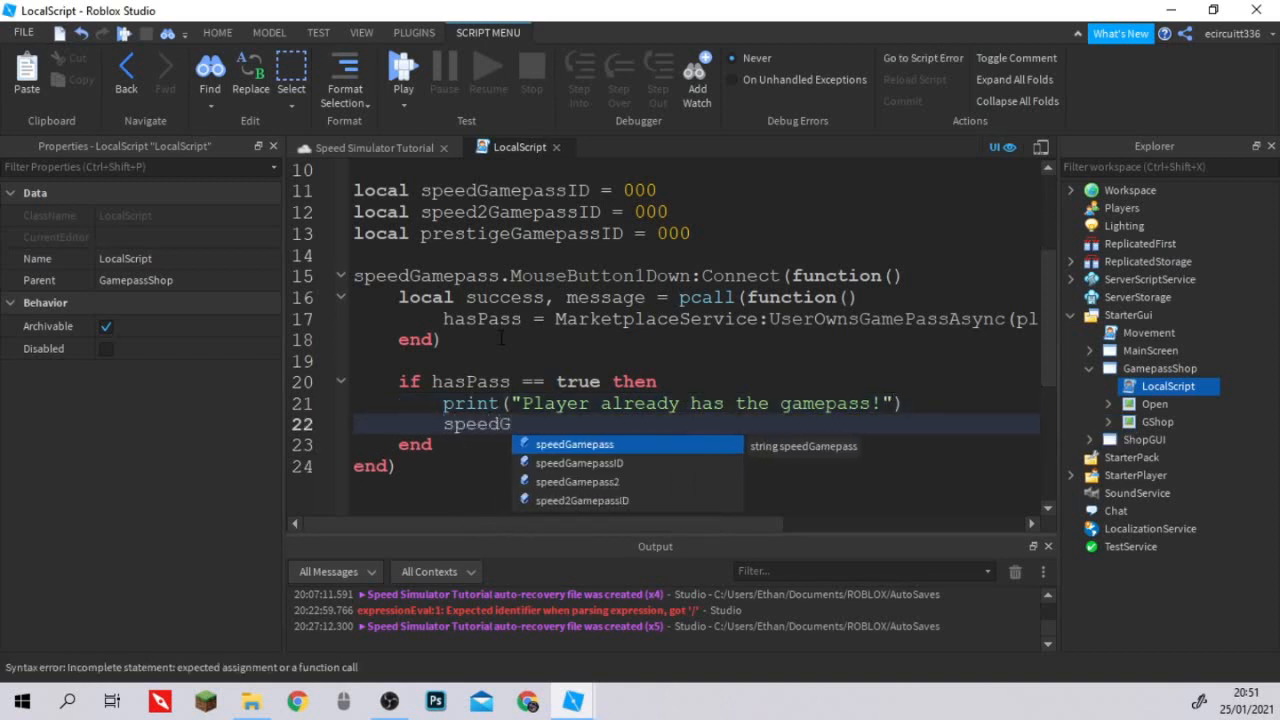
key(Tab)
text(.text)
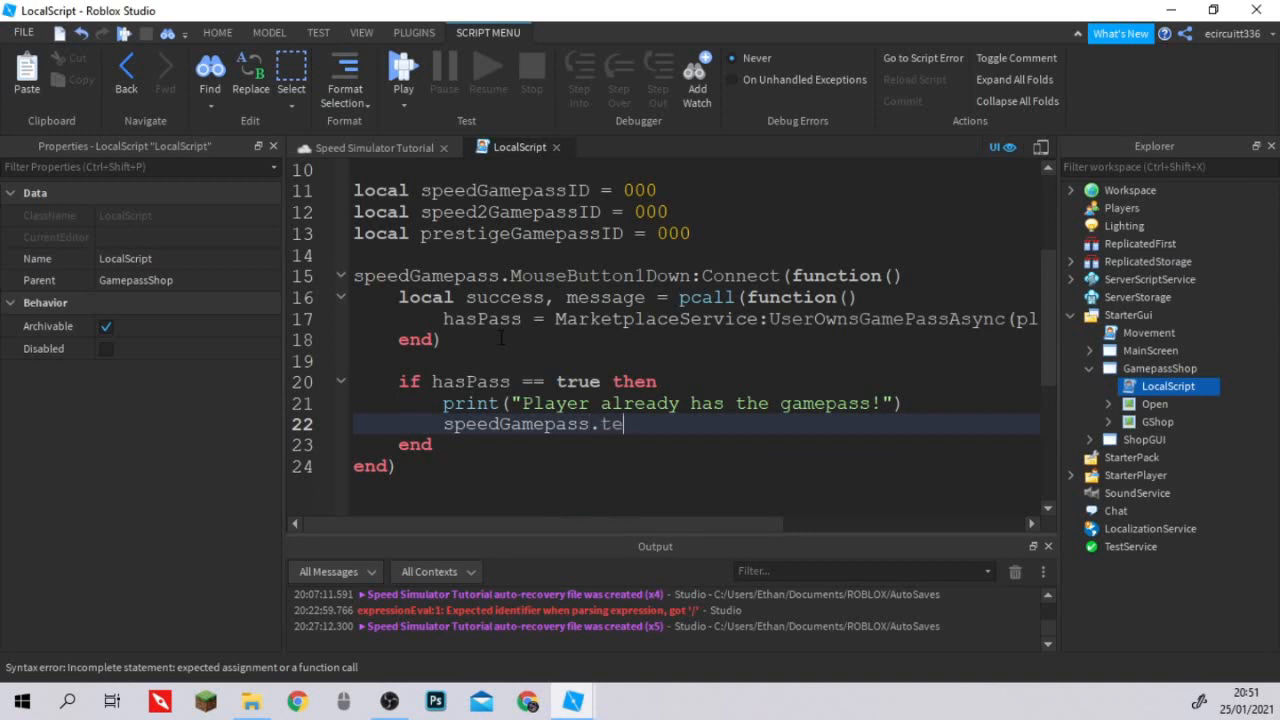
key(BackSpace)
key(BackSpace)
key(BackSpace)
key(BackSpace)
key(BackSpace)
key(BackSpace)
key(BackSpace)
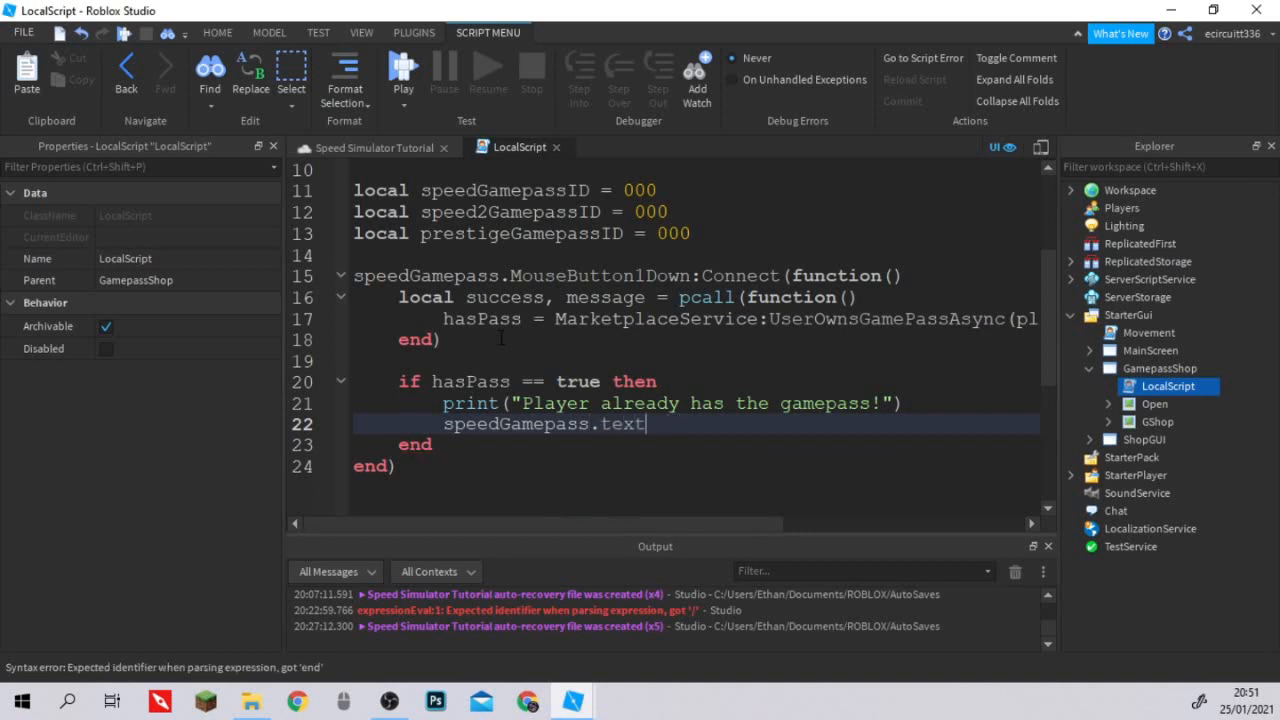
text(Text = "")
text(Alreadu)
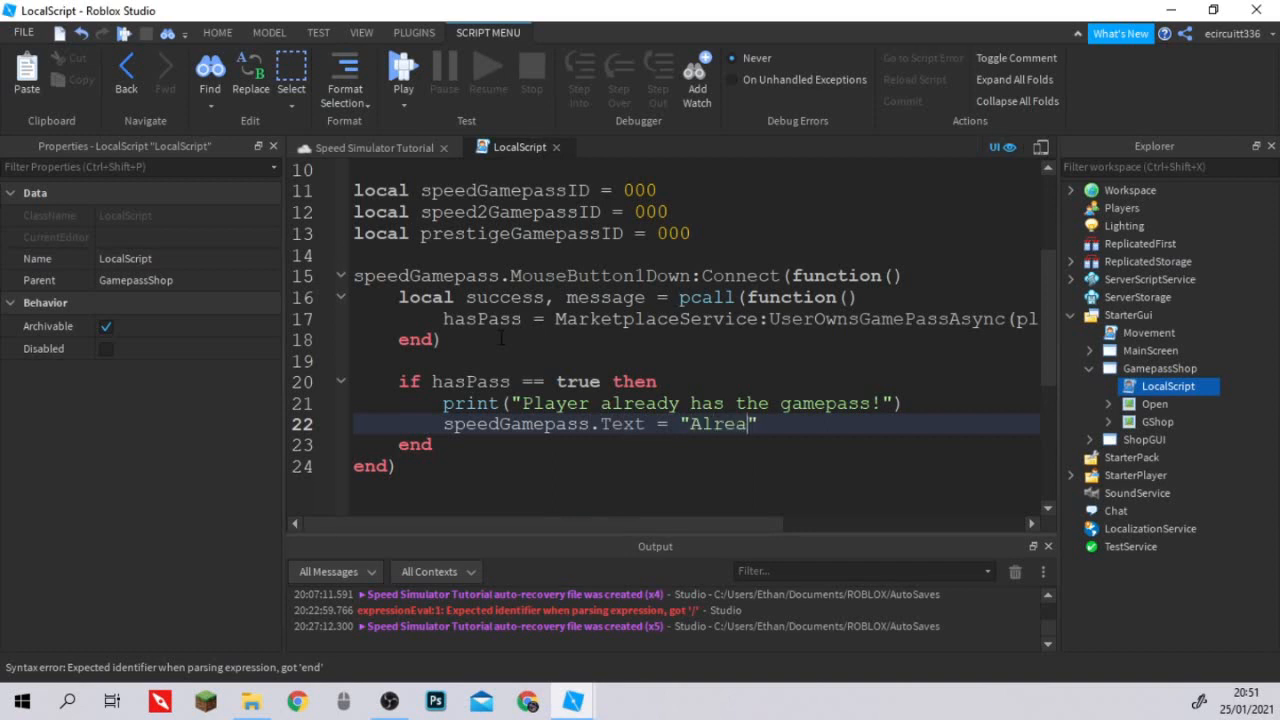
key(BackSpace)
text(y Owned)
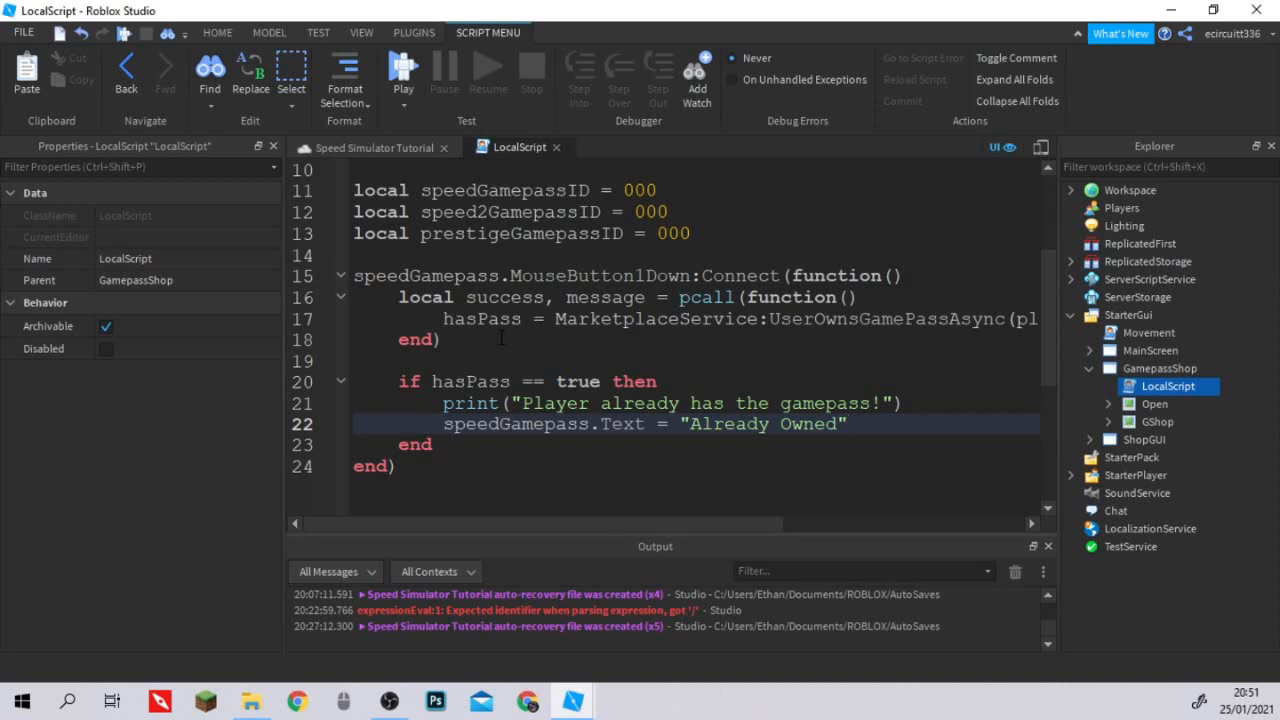
Add an else branch to the hasPass check that calls MarketplaceService:PromptGamePassPurchase.
key(Return)
text(else)
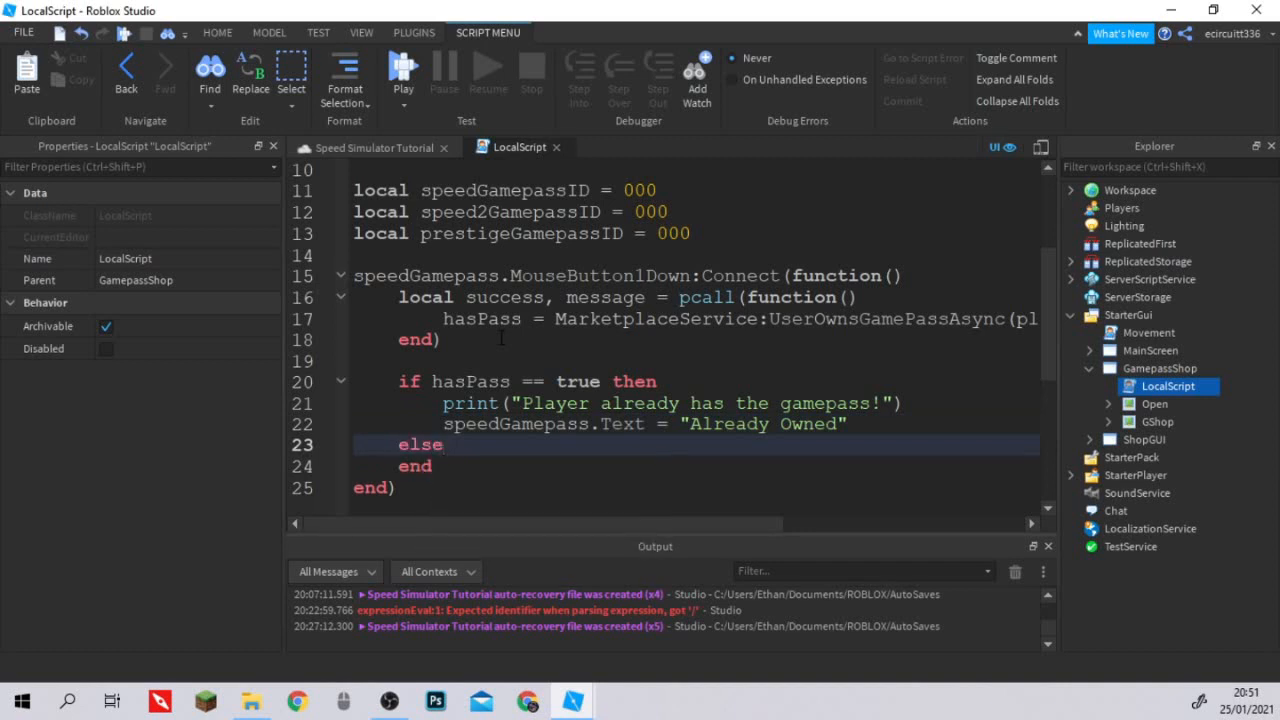
key(Return)
text(MarketplaceService)
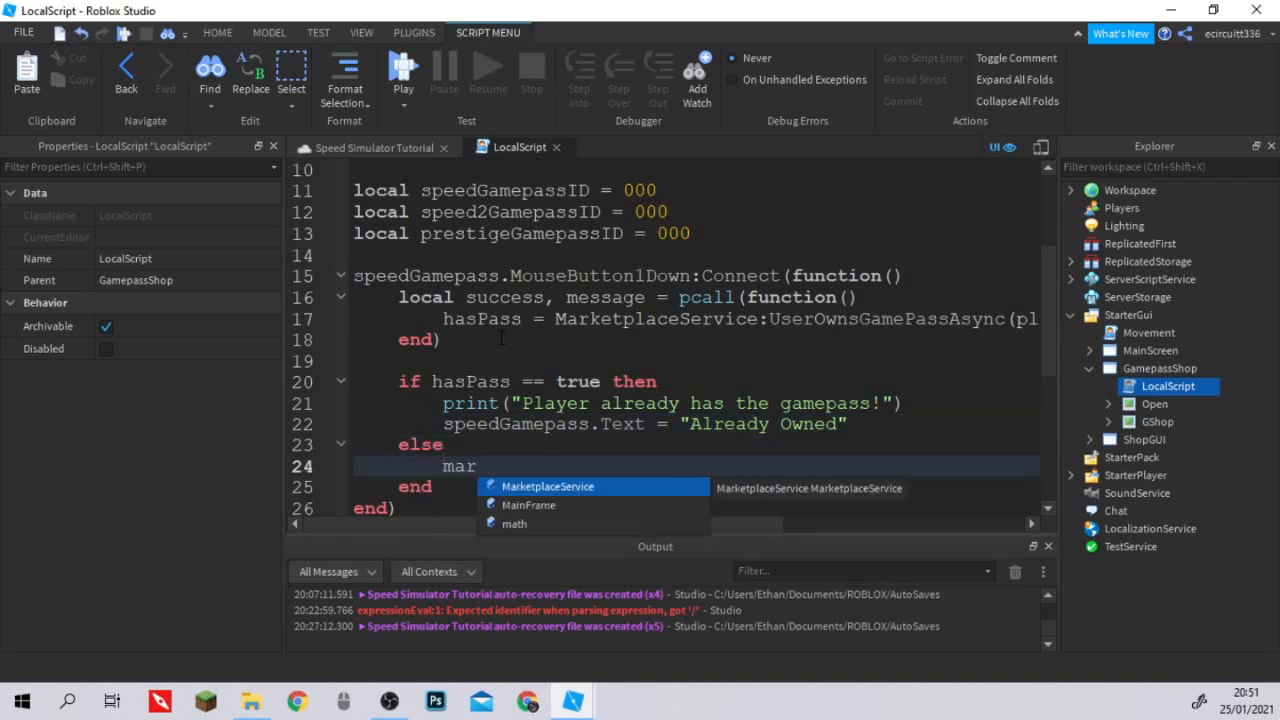
text(:PromptBundlePurchase()
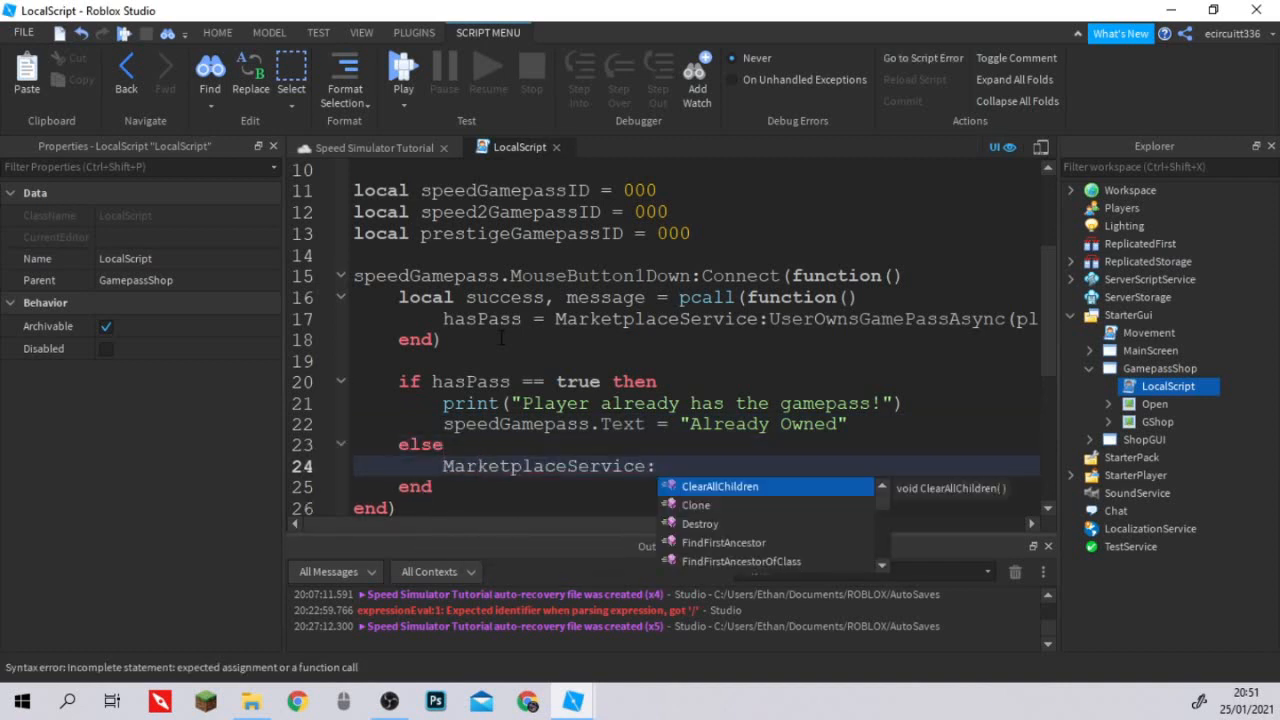
key(BackSpace)
key(BackSpace)
key(BackSpace)
key(BackSpace)
key(BackSpace)
key(BackSpace)
key(BackSpace)
key(BackSpace)
key(BackSpace)
key(BackSpace)
key(BackSpace)
key(BackSpace)
key(BackSpace)
key(BackSpace)
key(BackSpace)
key(BackSpace)
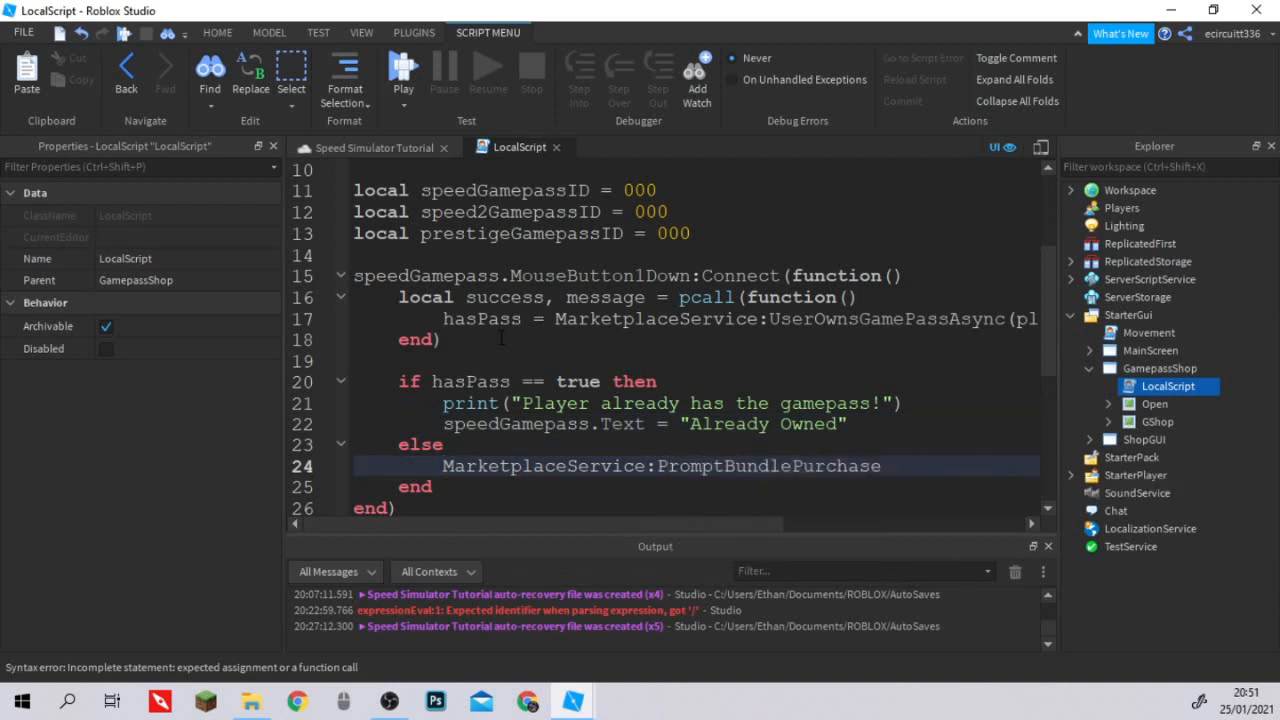
key(BackSpace)
key(BackSpace)
key(BackSpace)
key(BackSpace)
key(BackSpace)
key(BackSpace)
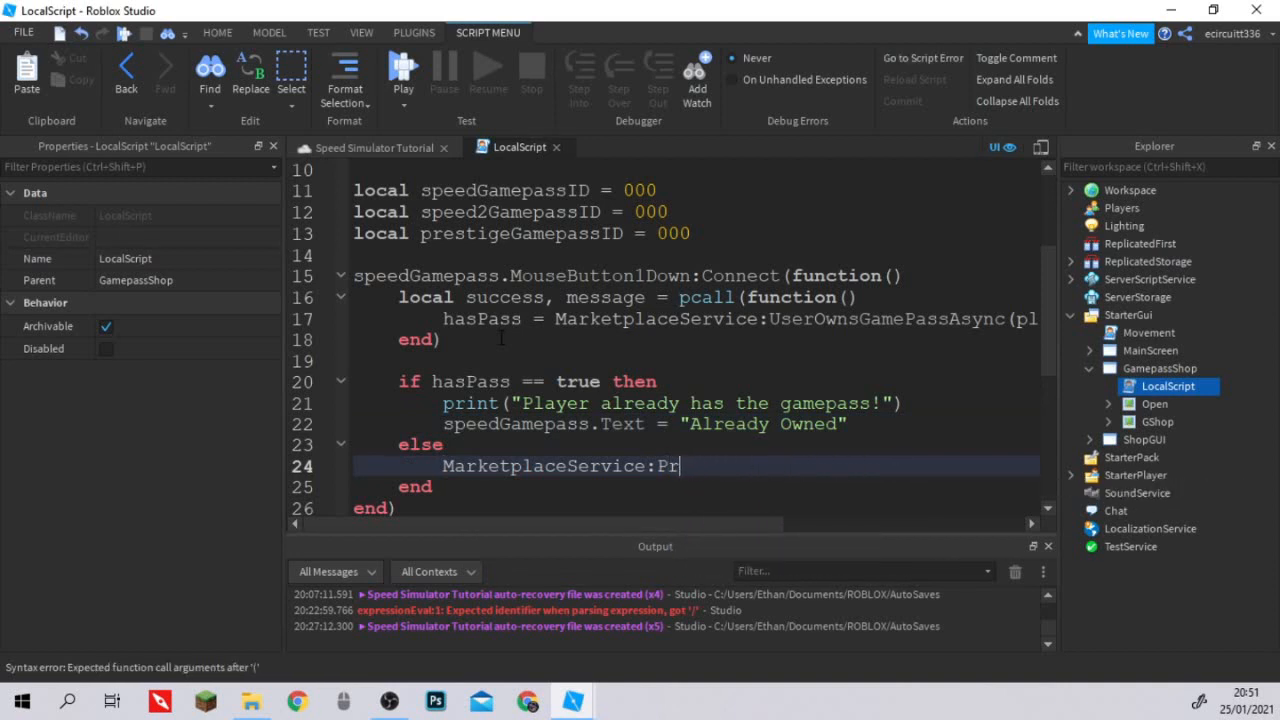
text(:Pro)
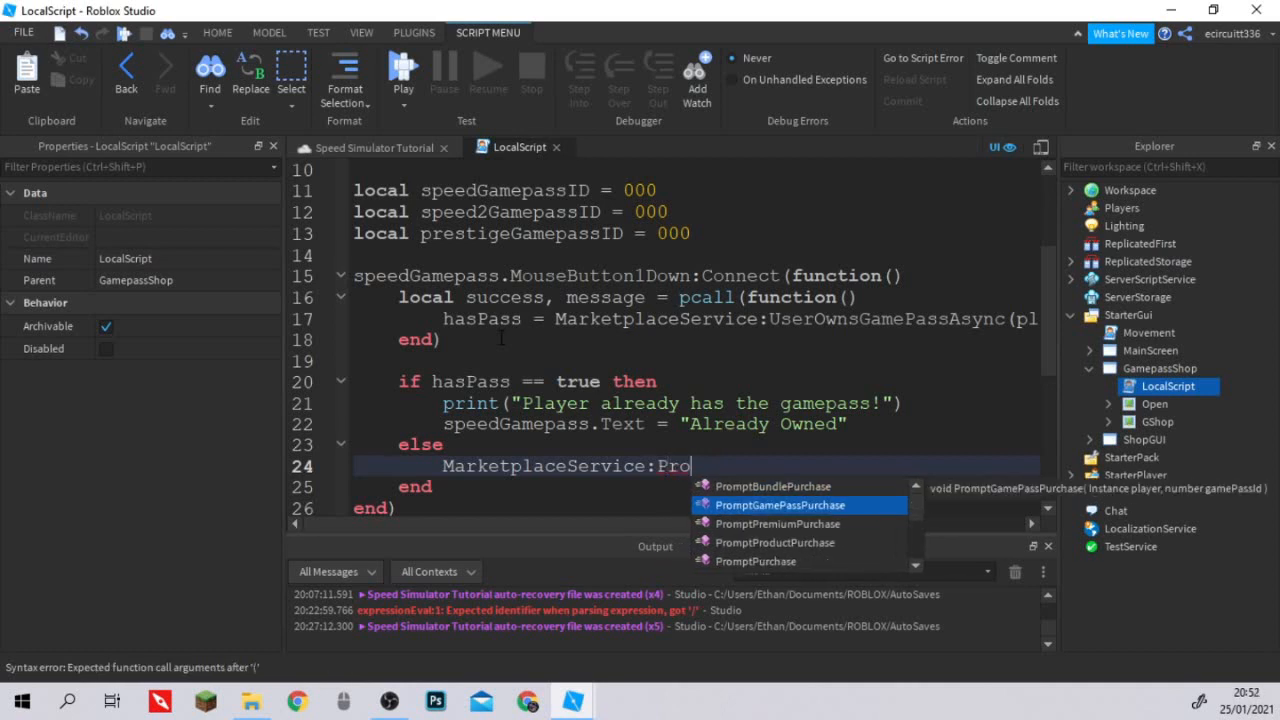
key(Tab)
Pass player and speedGamepassID as the arguments of the PromptGamePassPurchase call.
text(player)
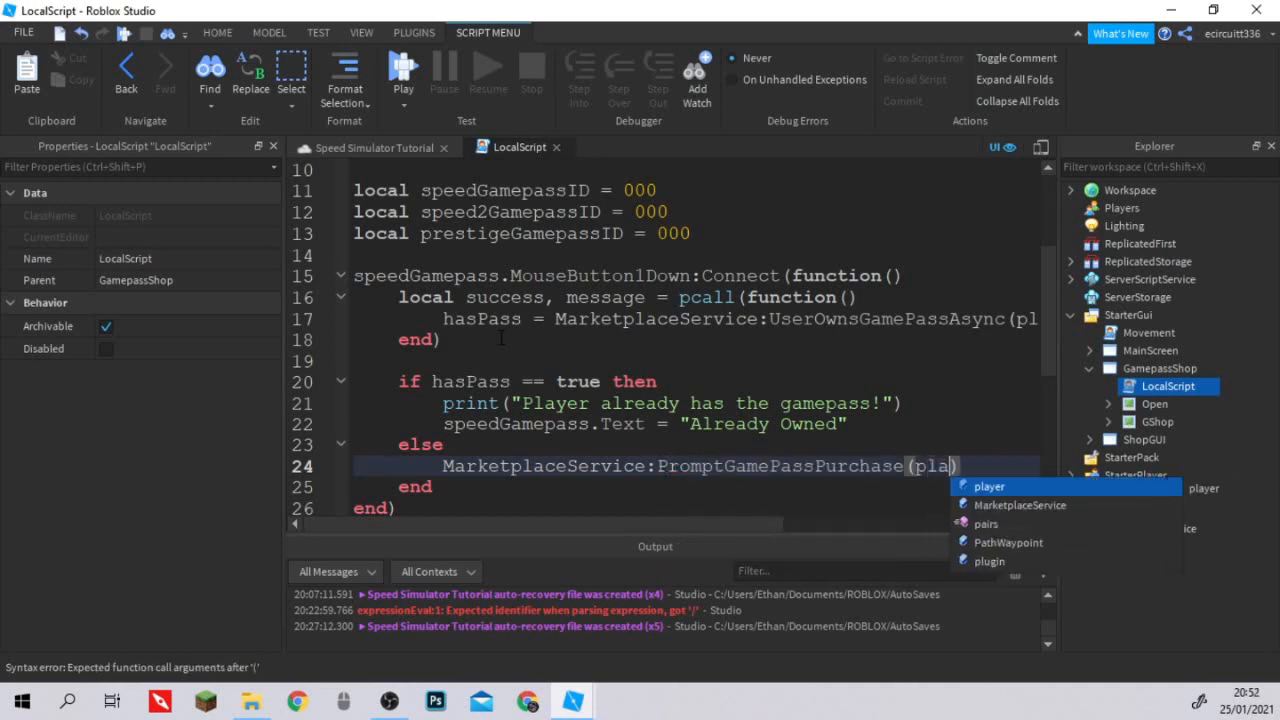
text(, spee)
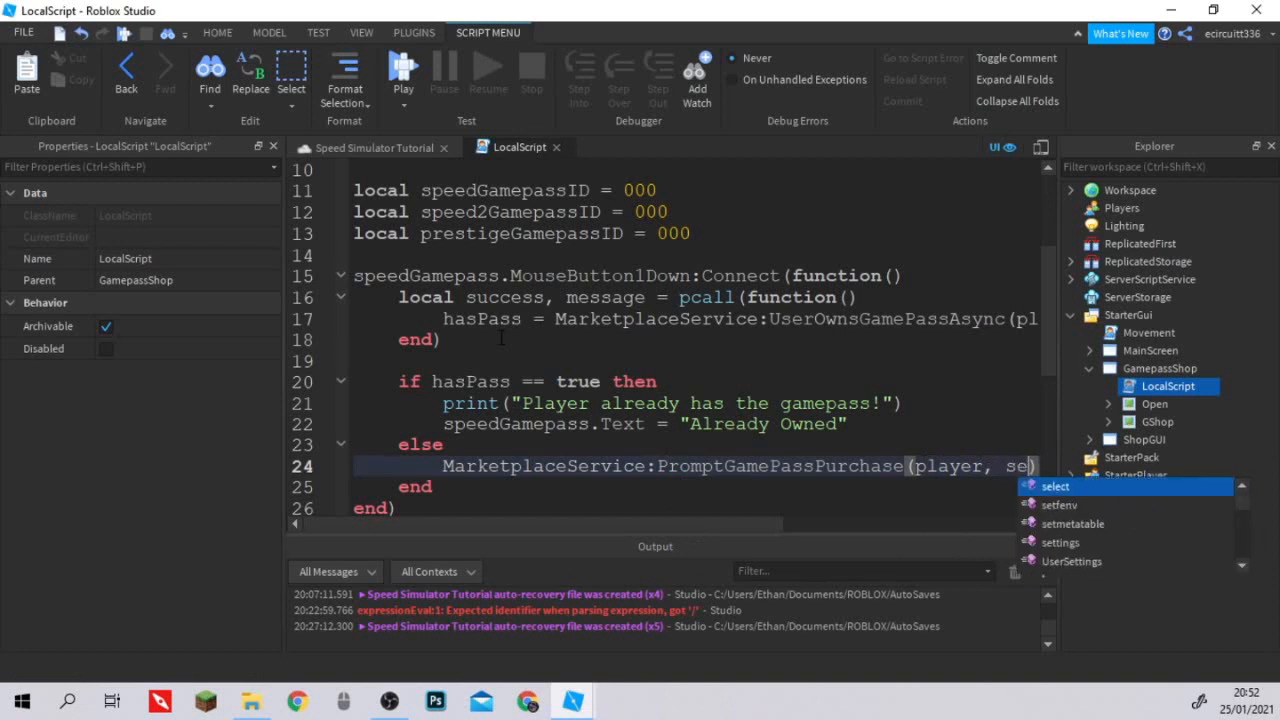
text(d)
key(Down)
key(Tab)
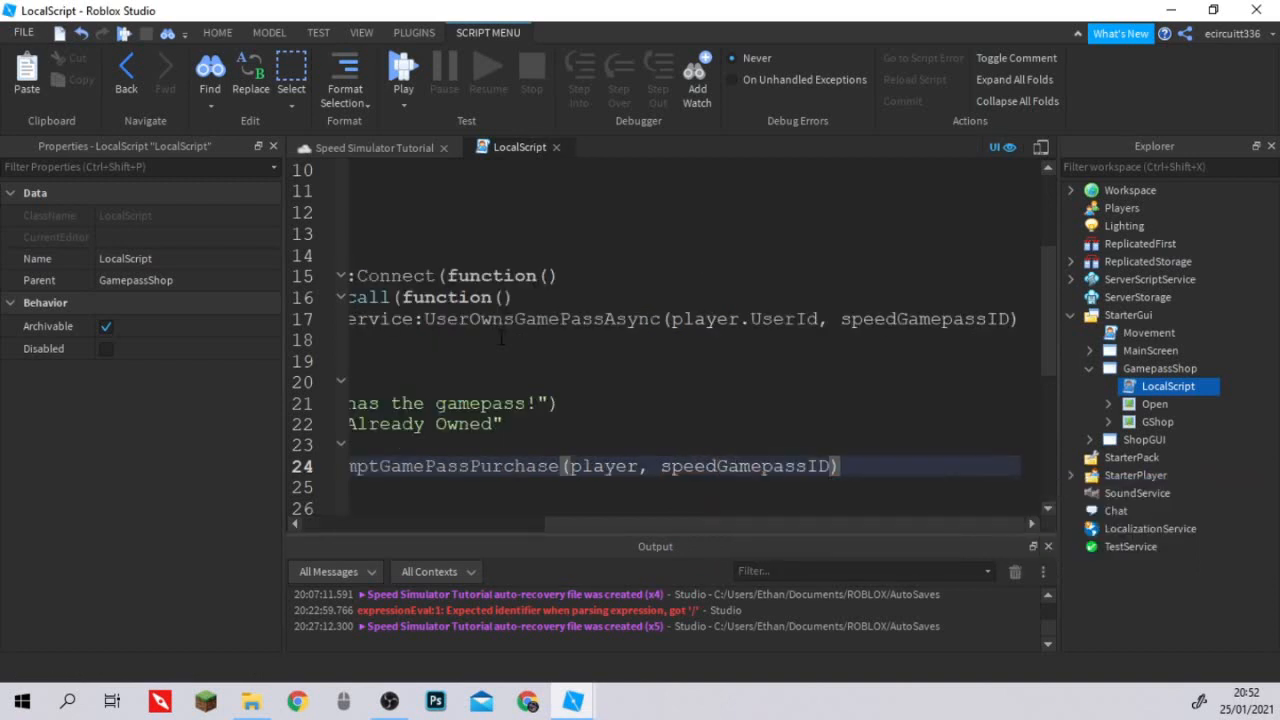
key(Return)
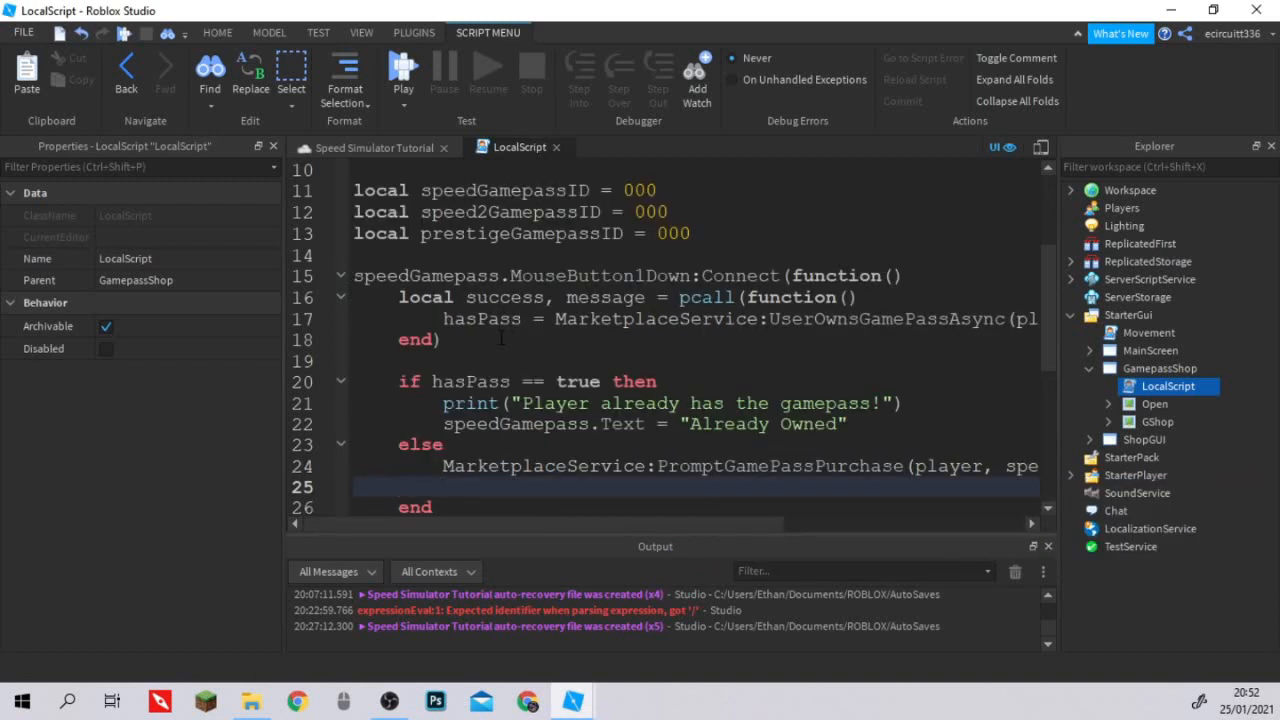
key(ctrl+z)
Copy the whole speedGamepass click handler and paste it below the original, separated by a blank line.
scroll(501, 338, down, 1)
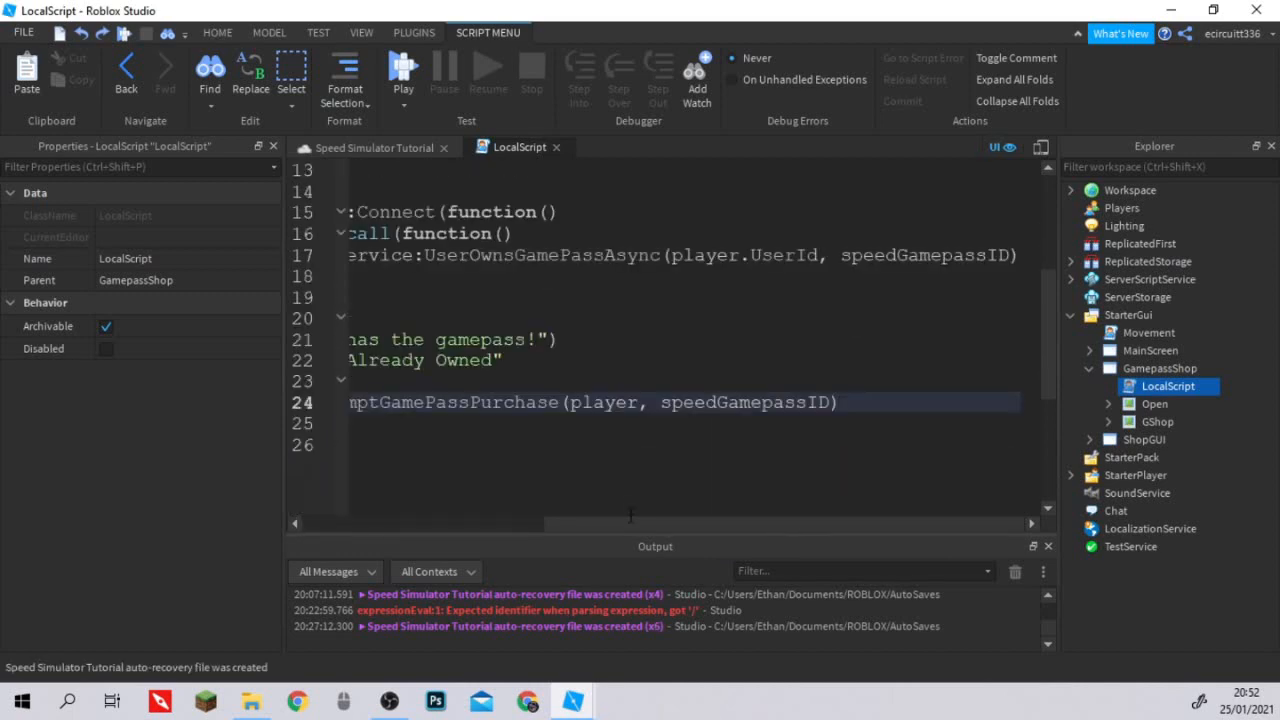
drag(640, 523, 324, 494)
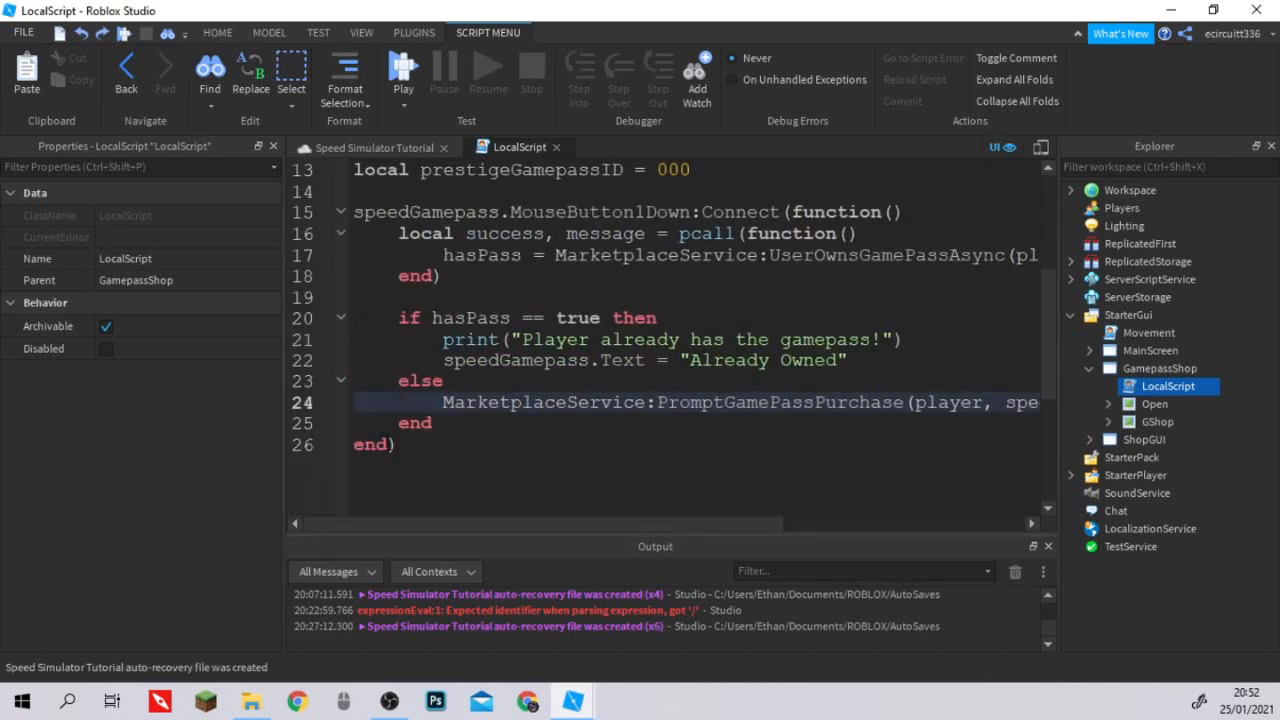
drag(400, 446, 340, 212)
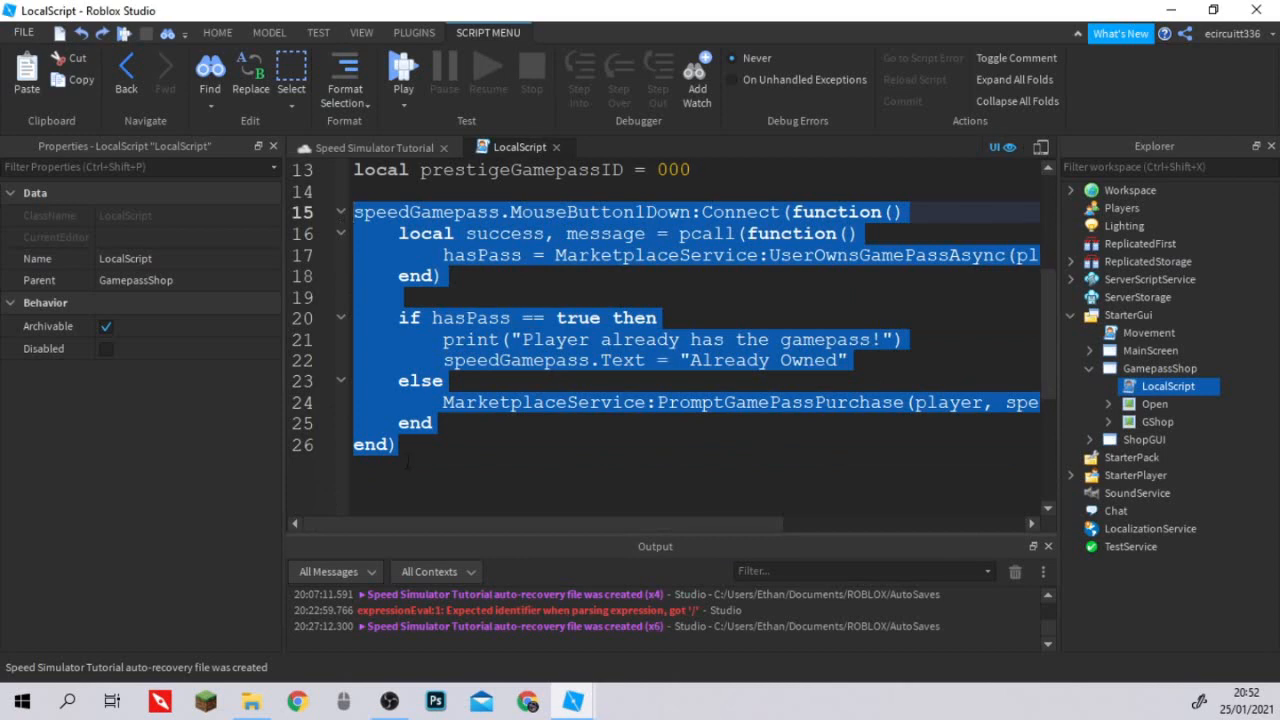
click(421, 449)
key(Return)
key(Return)
key(ctrl+v)
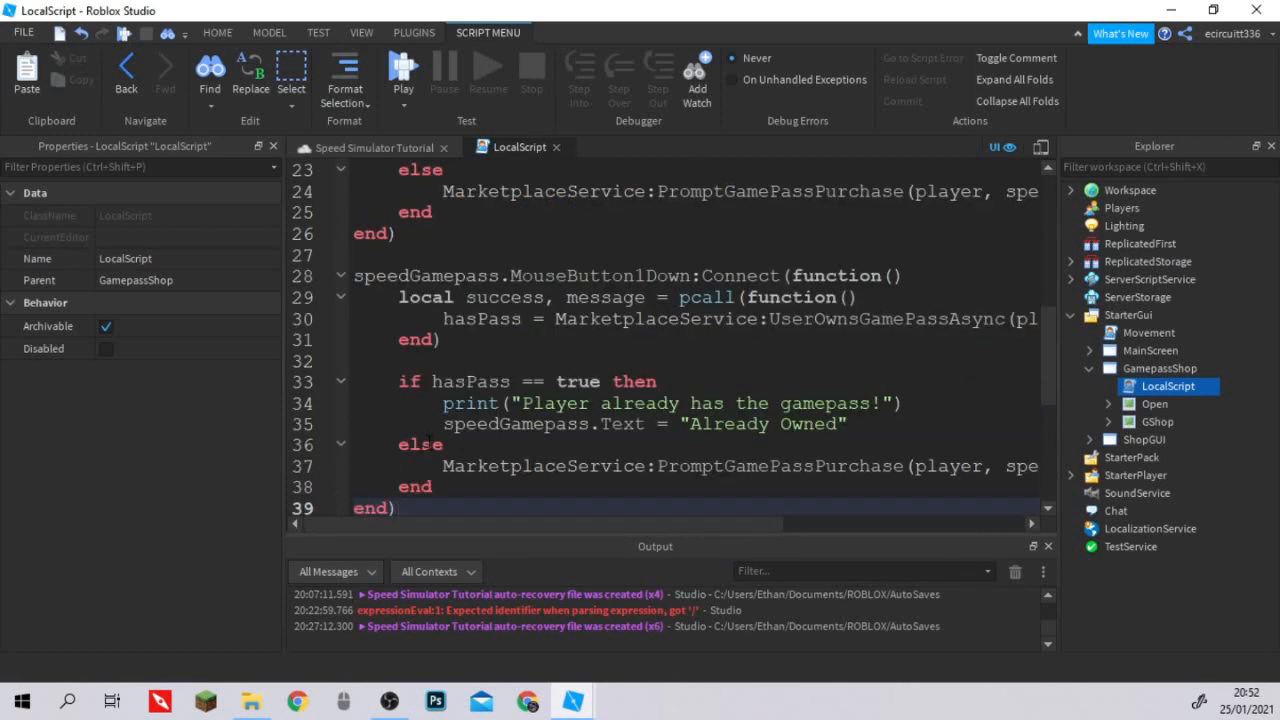
In the copied handler, connect the click event to speedGamepass2 and make the ownership check use speed2GamepassID.
click(503, 277)
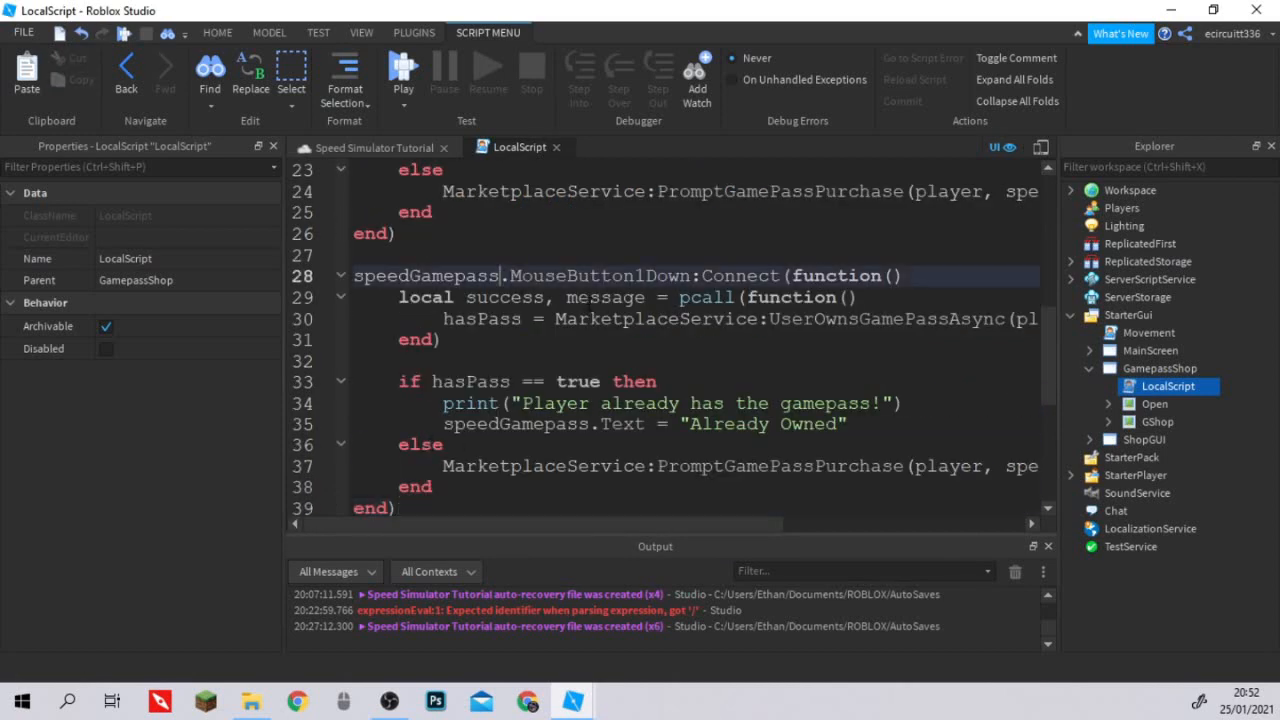
text(2)
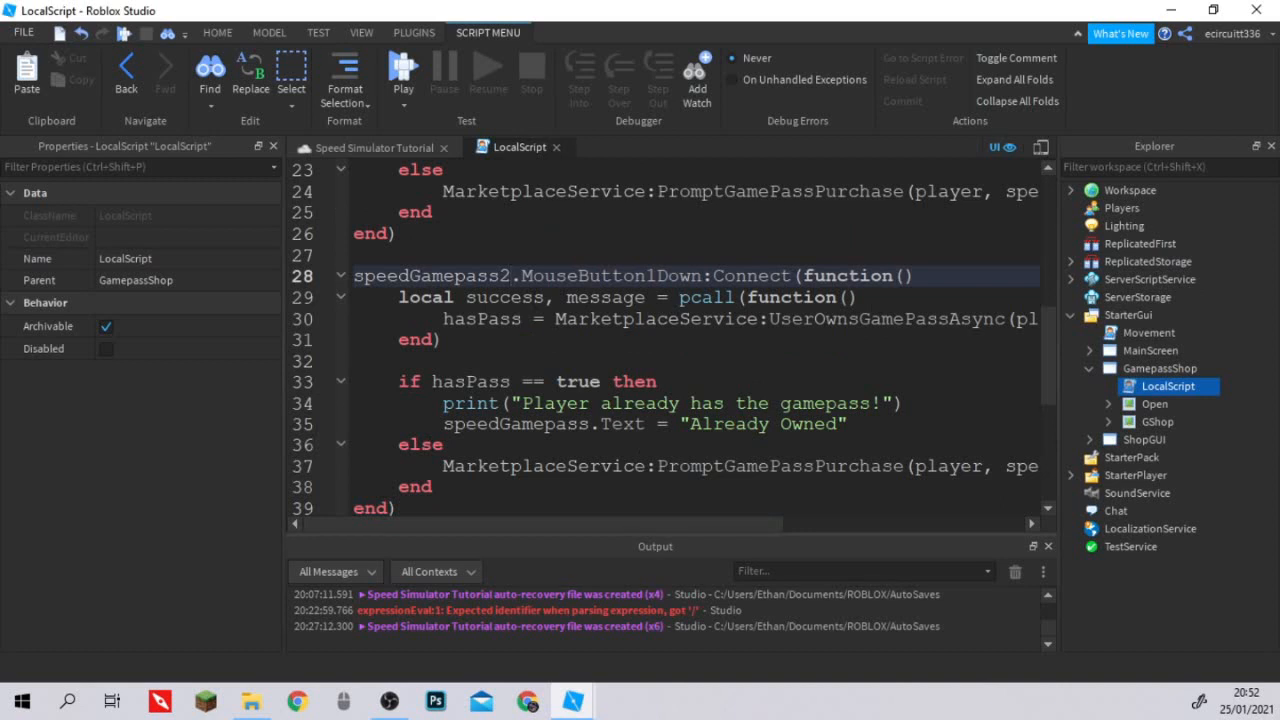
scroll(738, 466, down, 1)
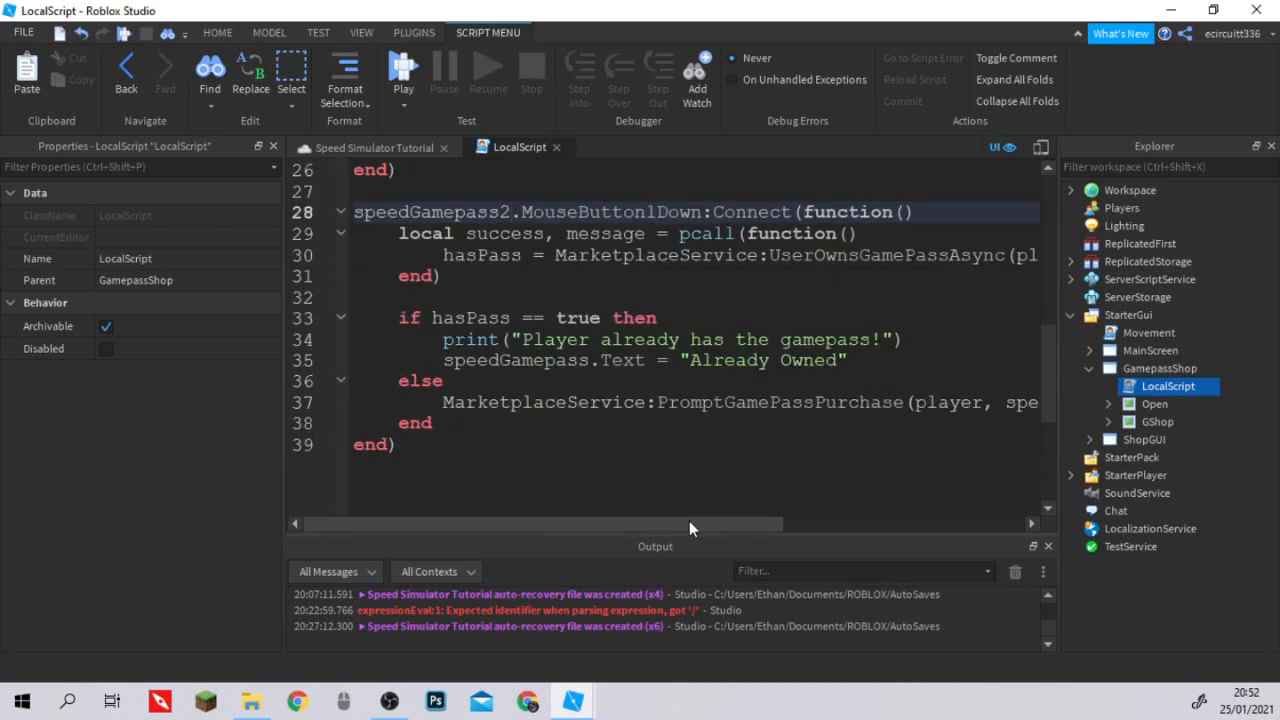
drag(689, 522, 803, 522)
drag(651, 522, 737, 522)
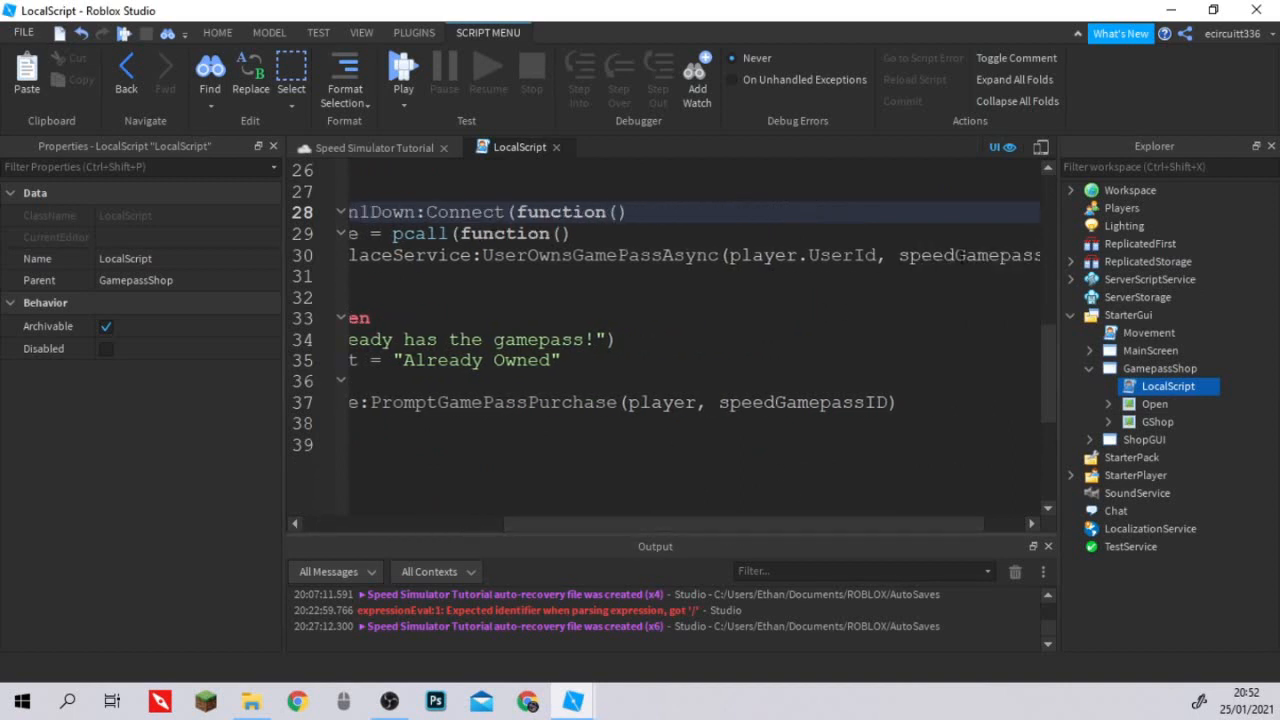
click(957, 257)
text(2)
drag(824, 528, 920, 529)
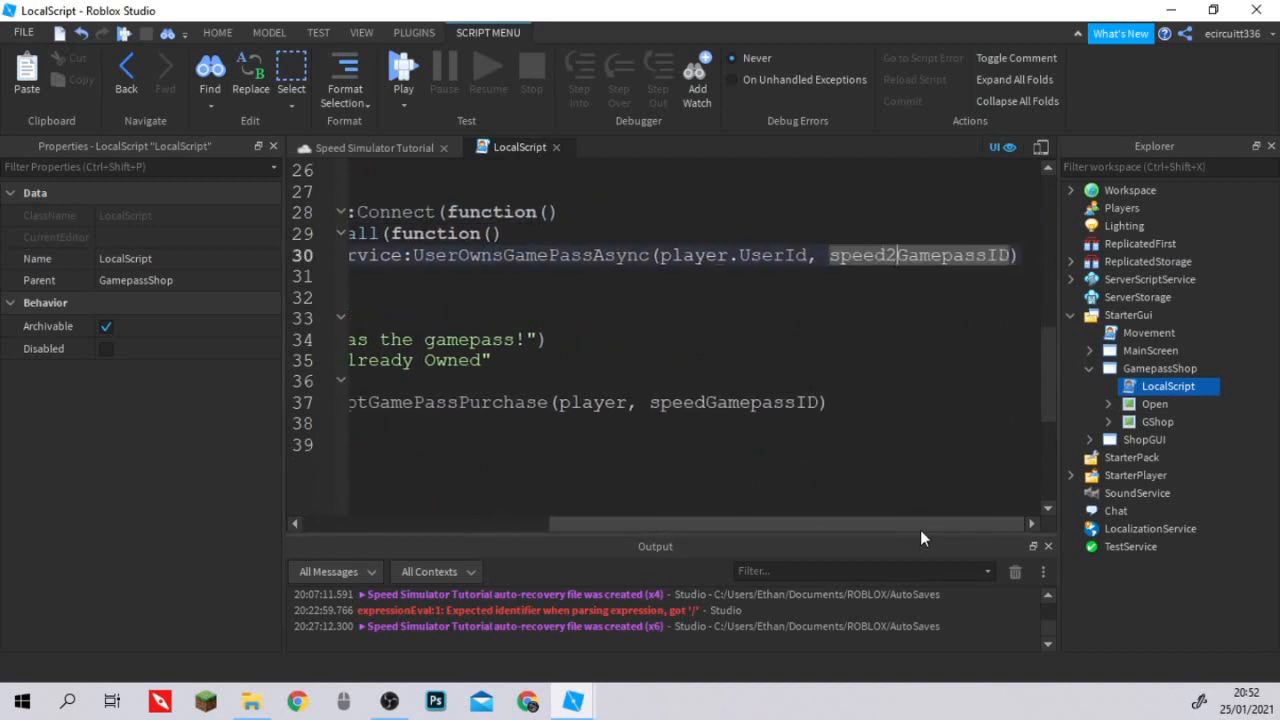
In the copied handler, change the purchase prompt's ID to speed2GamepassID and the "Already Owned" text target to speedGamepass2.
click(716, 402)
text(2)
scroll(509, 500, left, 5)
scroll(509, 500, up, 7)
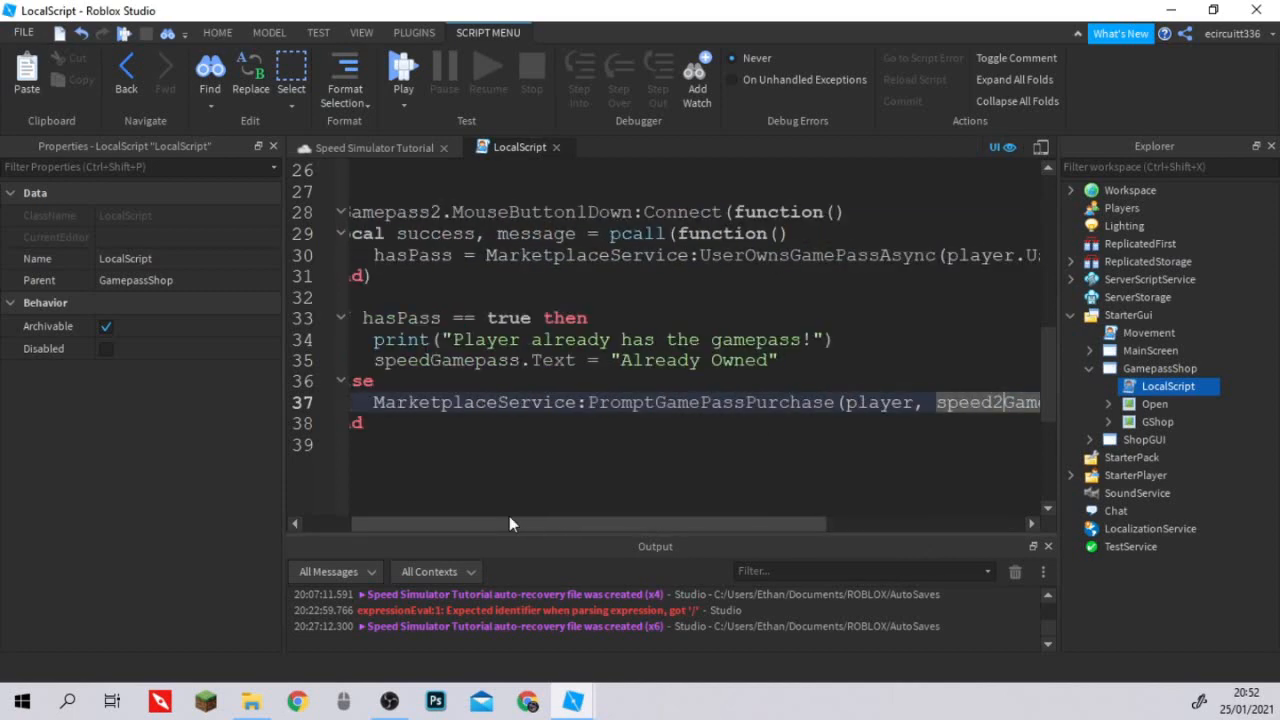
scroll(582, 333, down, 8)
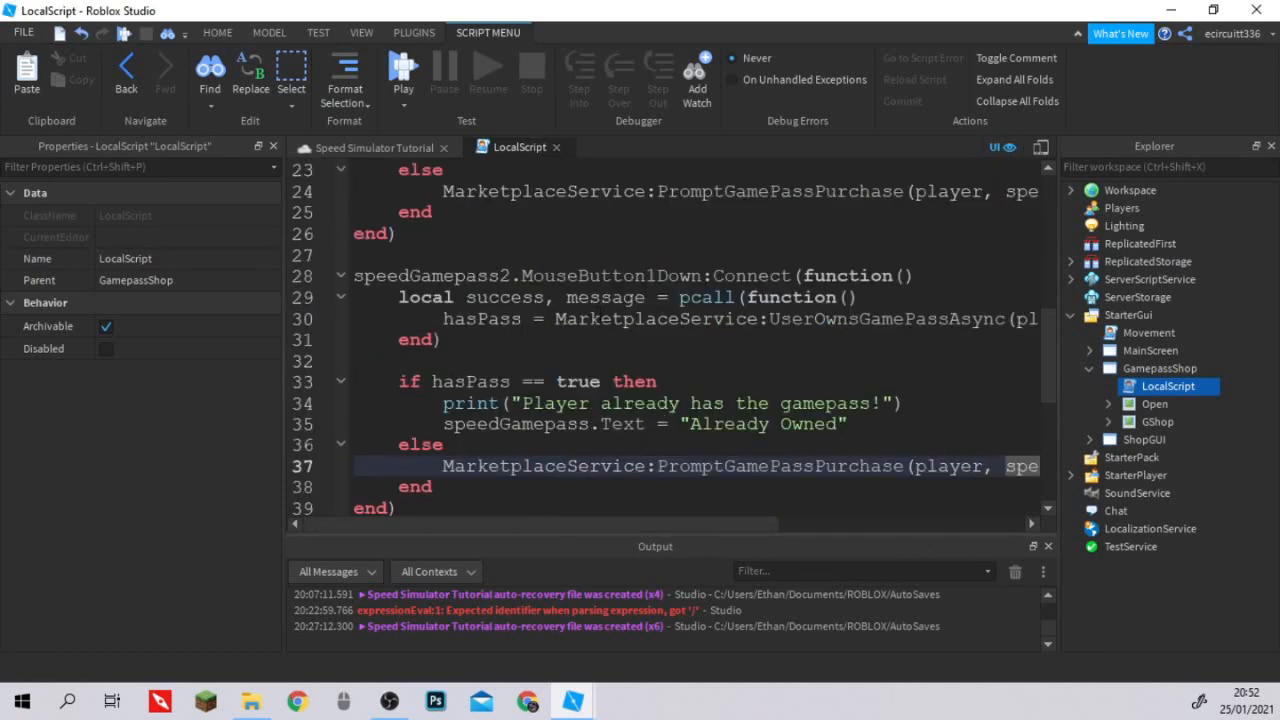
scroll(594, 366, up, 1)
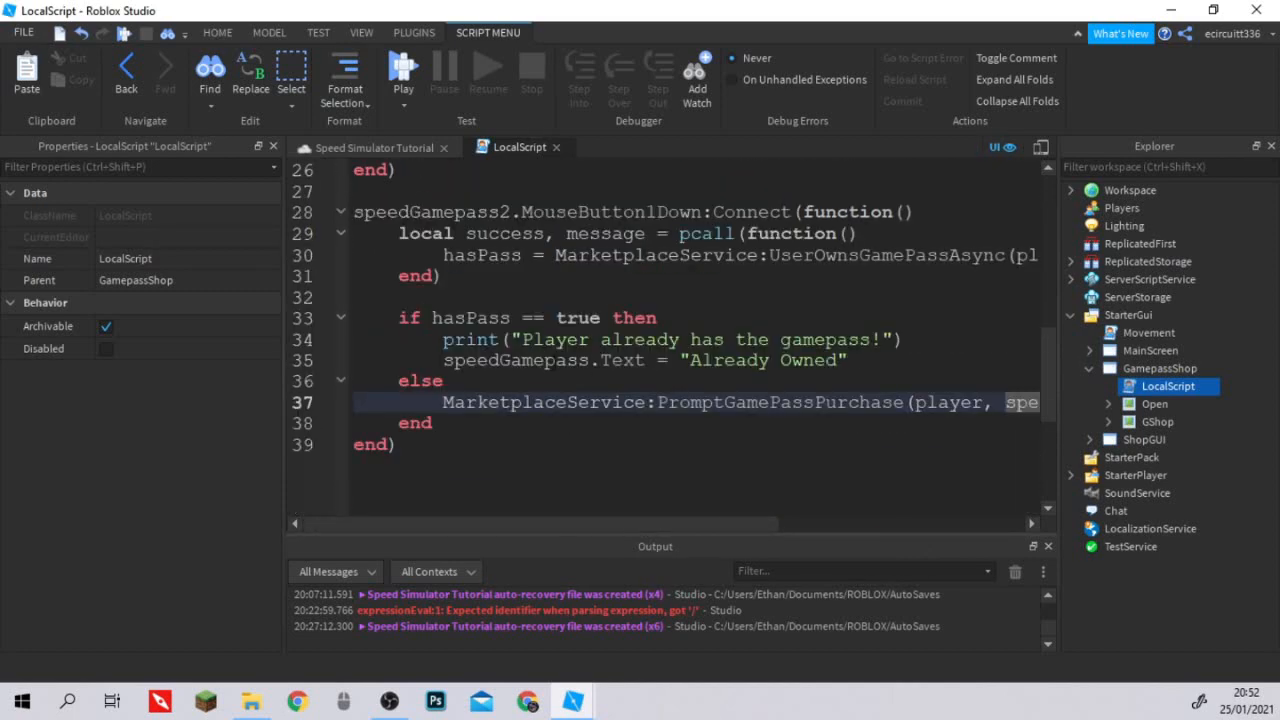
click(601, 361)
text(2)
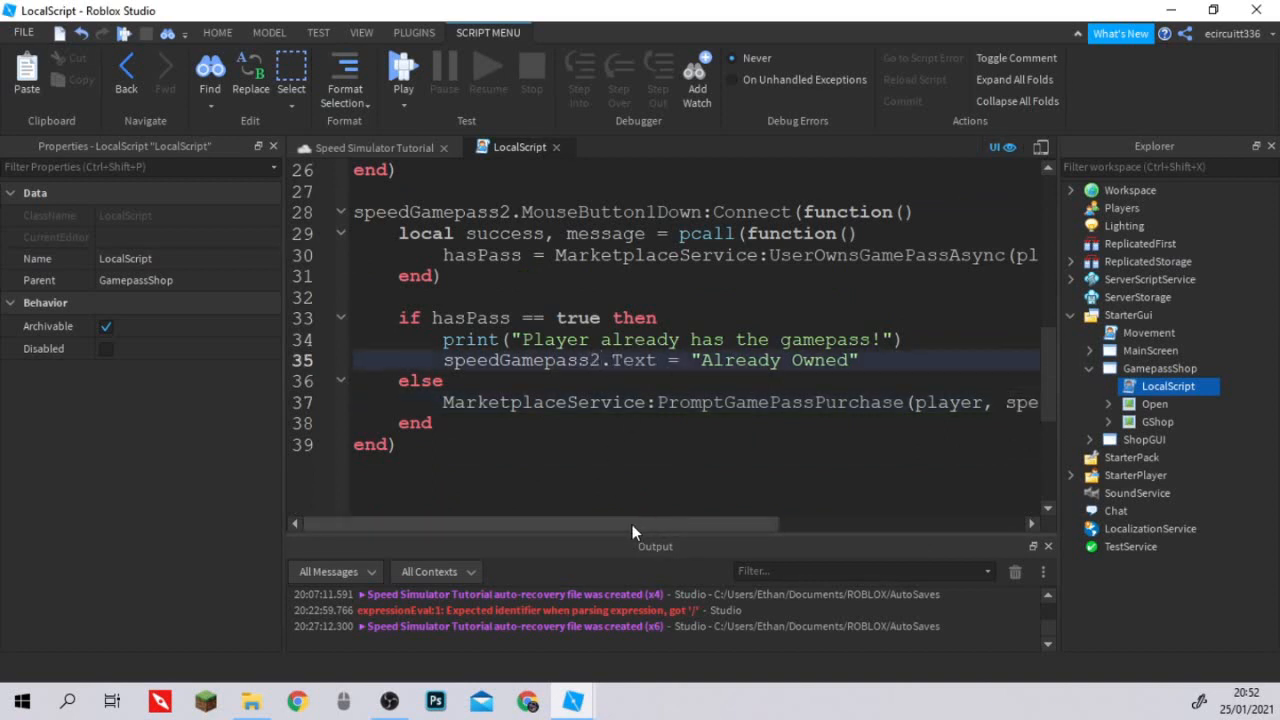
Paste another copy of the original speedGamepass click handler below the speedGamepass2 handler, after a blank line.
mouse_move(632, 524)
mouse_down()
mouse_move(778, 520)
mouse_move(628, 517)
mouse_up()
scroll(466, 390, down, 3)
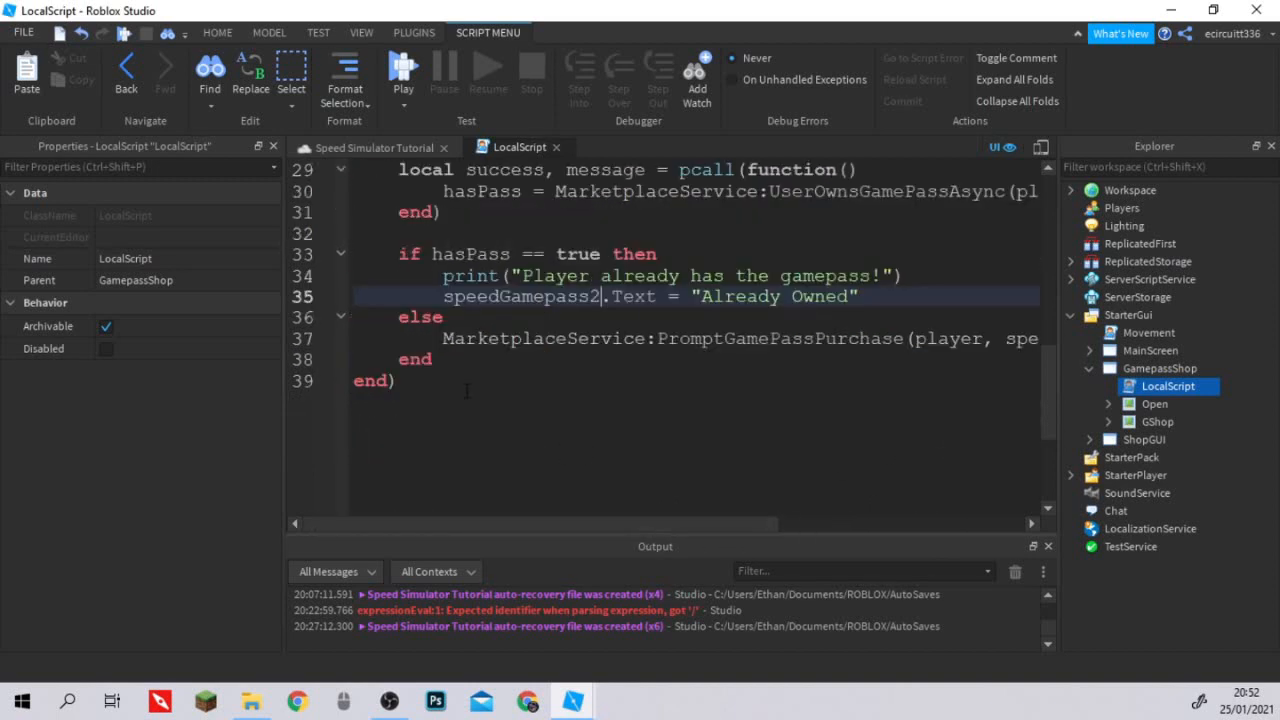
click(466, 390)
key(Return)
key(Return)
key(ctrl+v)
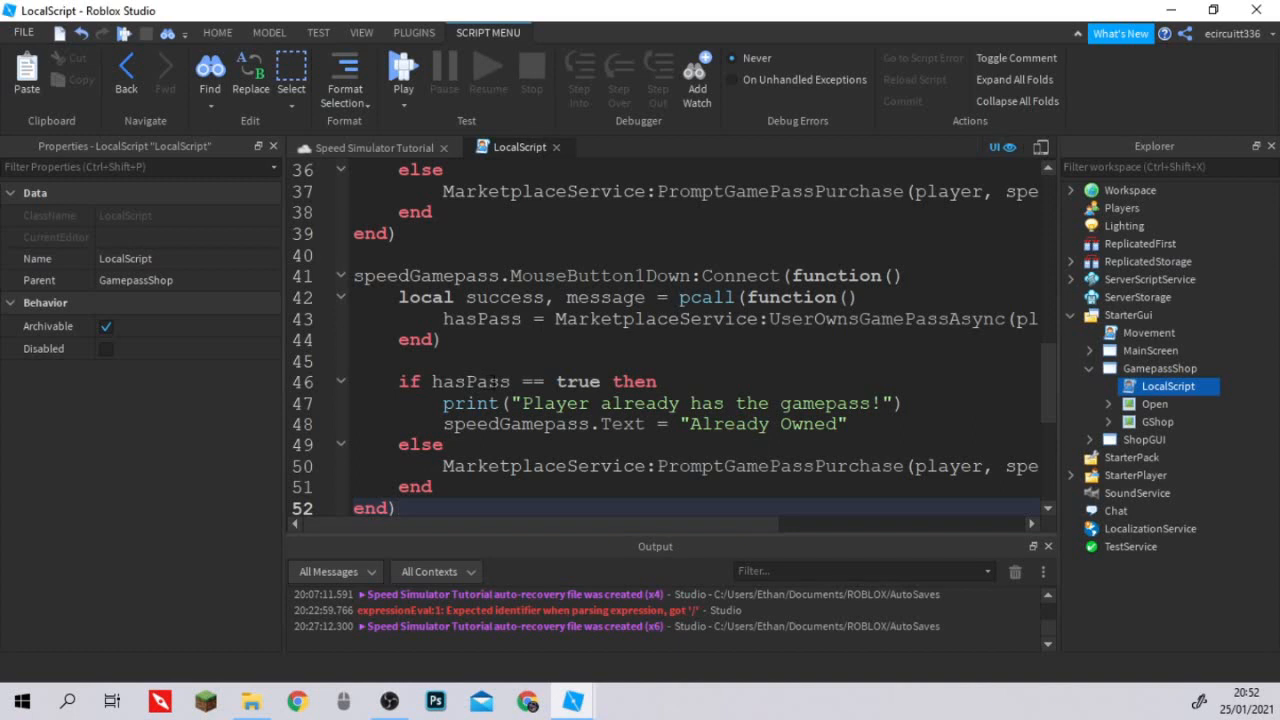
Connect the third handler's click event to prestigeGamepass and keep a blank line above the handler.
drag(411, 277, 302, 262)
text(prestige)
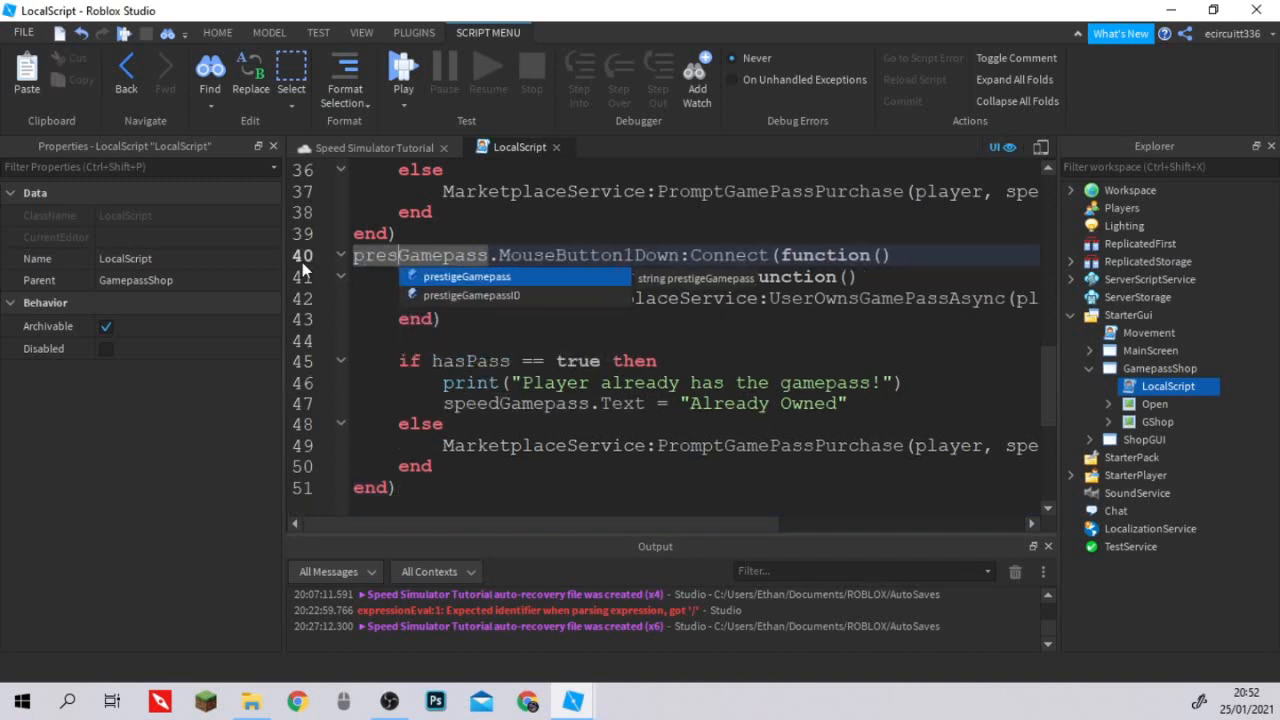
click(436, 236)
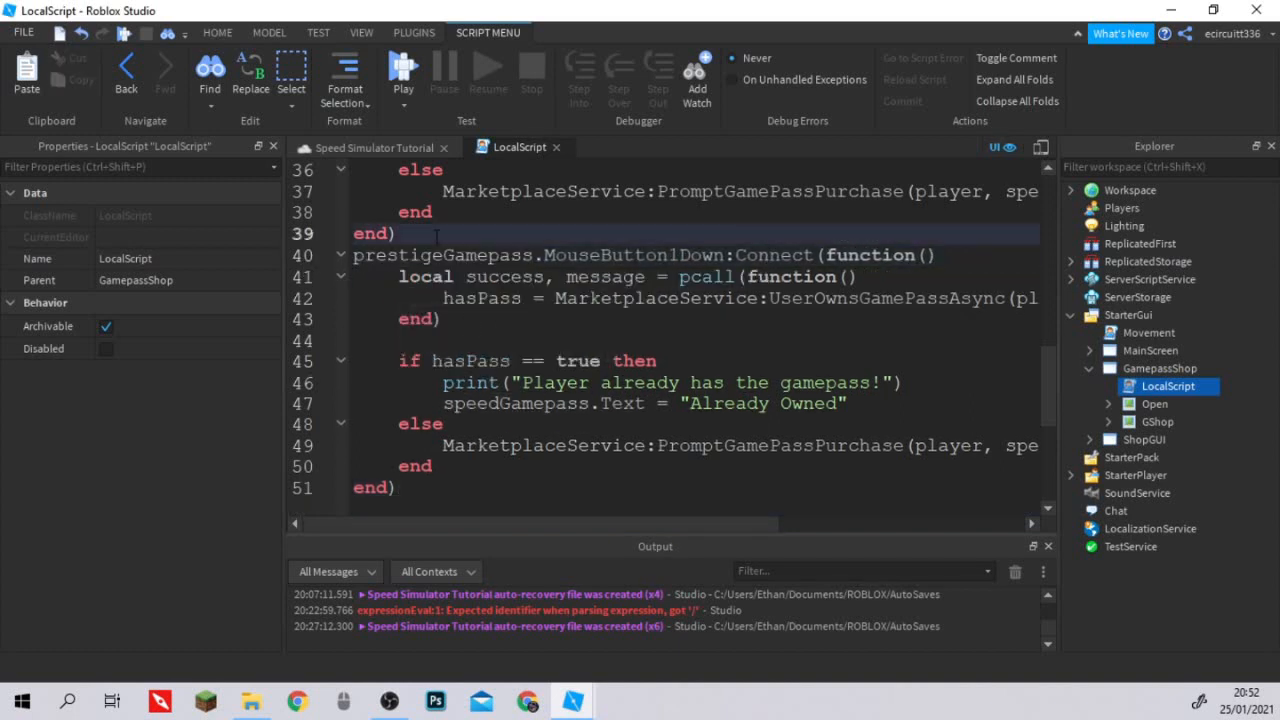
key(Return)
In the prestigeGamepass handler, make both the ownership check and the purchase prompt use prestigeGamepassID.
scroll(500, 408, down, 2)
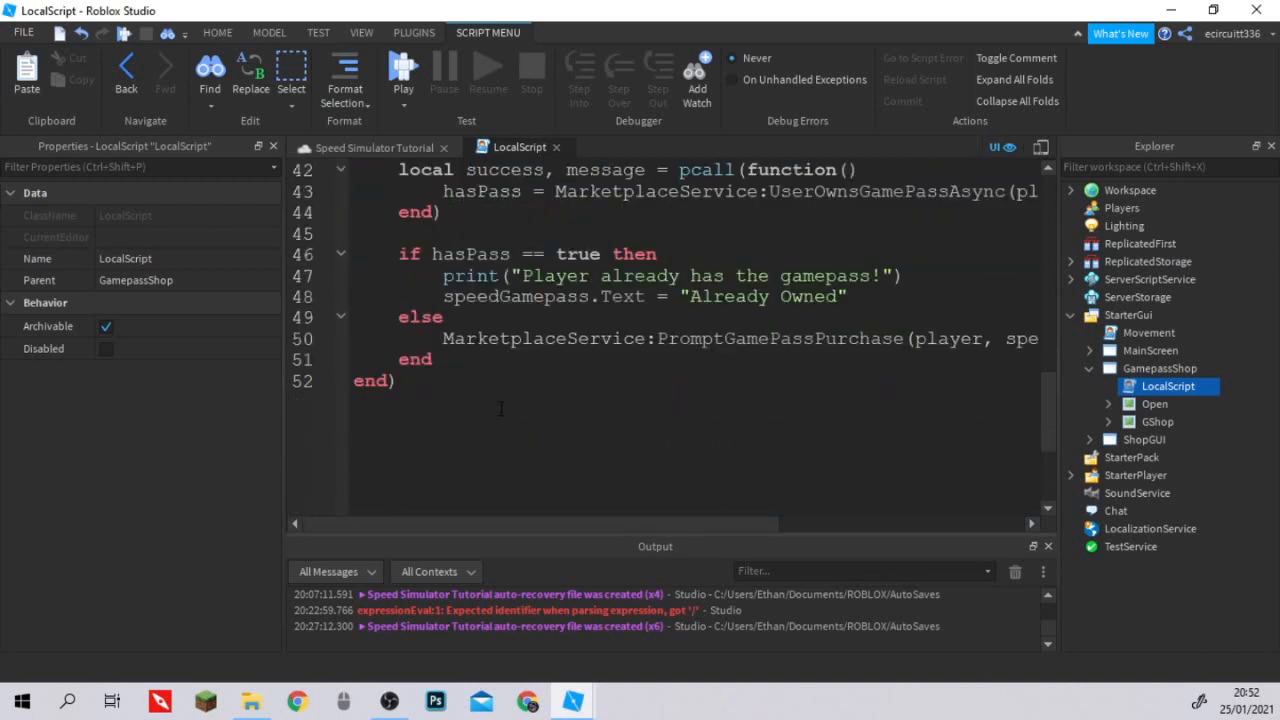
drag(523, 526, 783, 508)
drag(886, 191, 829, 191)
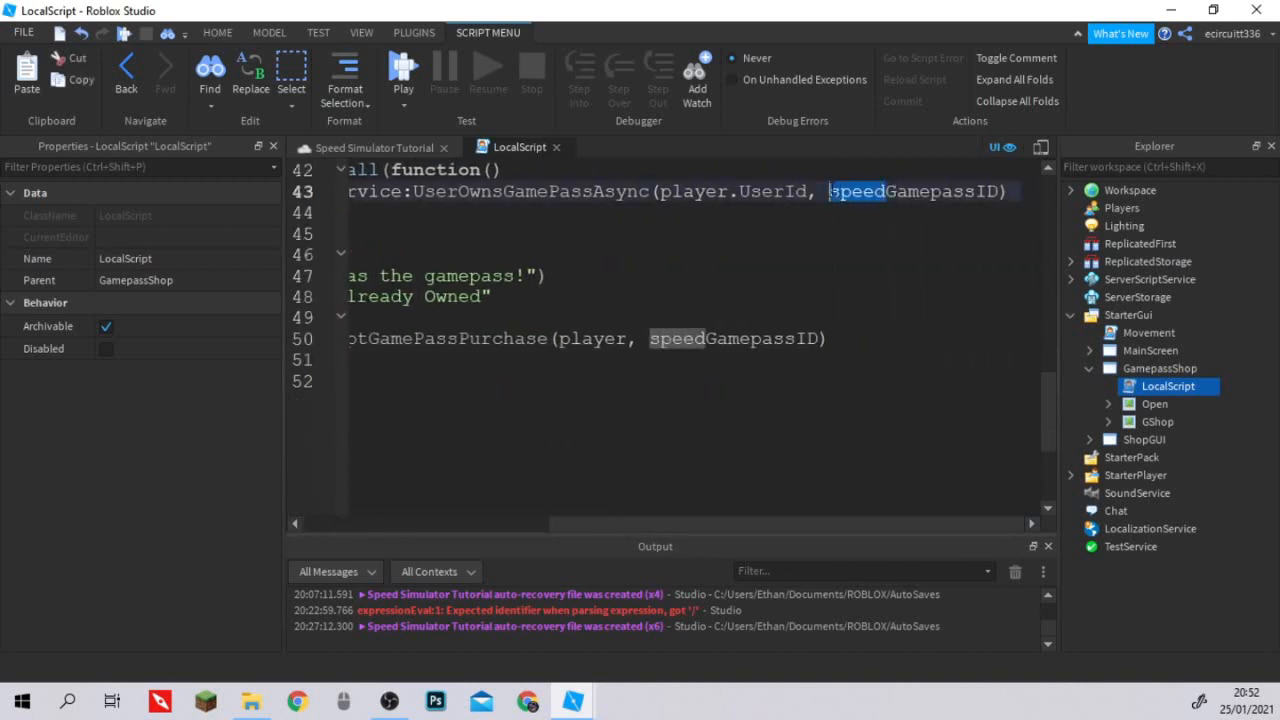
text(pres)
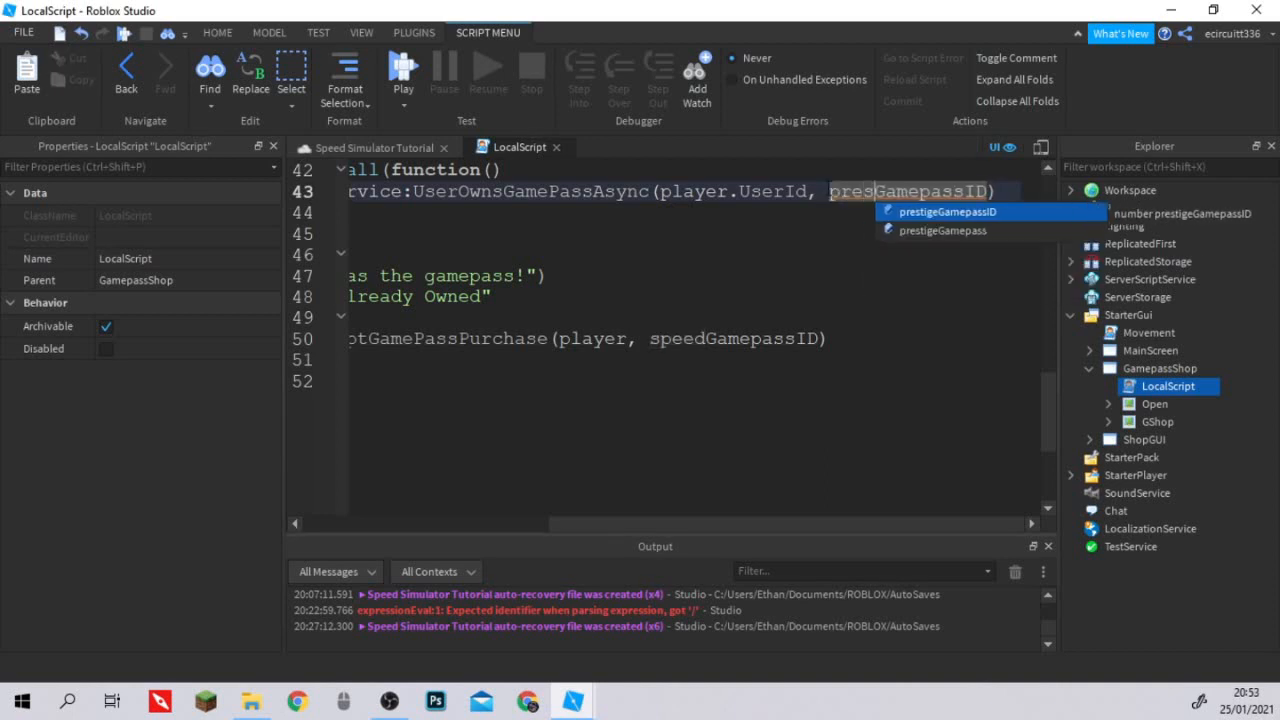
key(Tab)
drag(708, 339, 656, 339)
text(pres)
key(Tab)
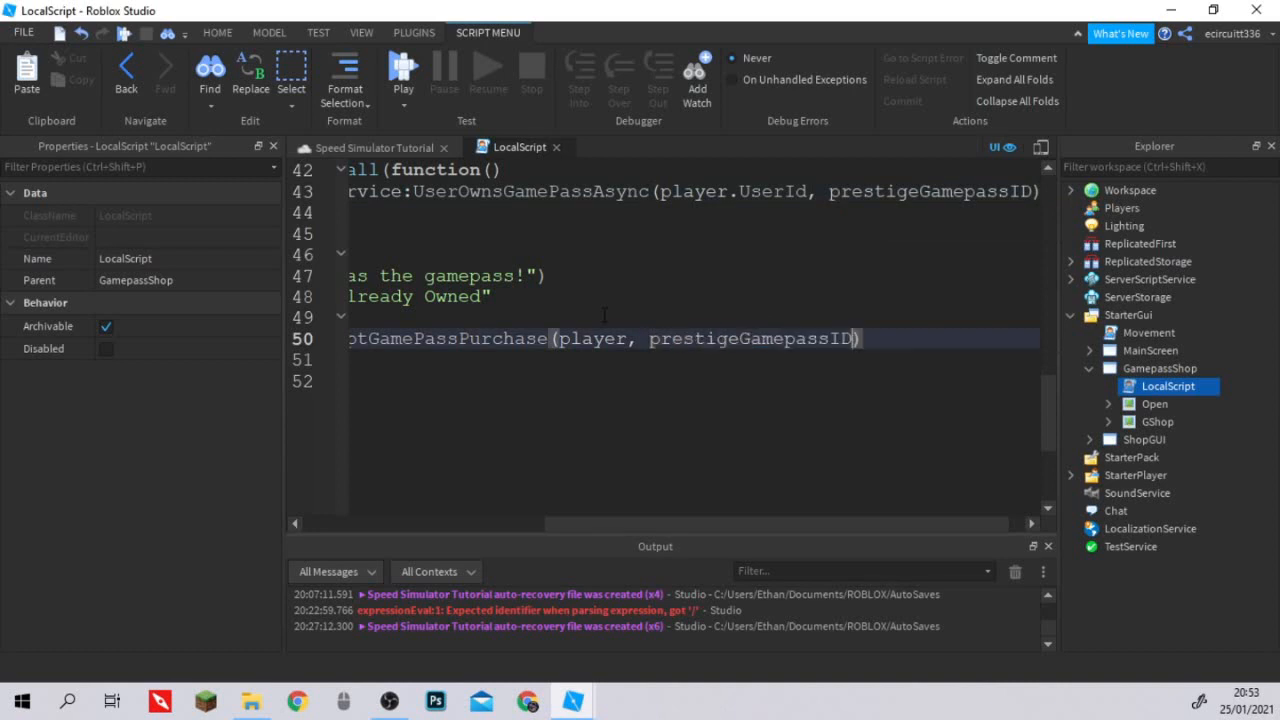
In the prestigeGamepass handler, change the "Already Owned" text target to prestigeGamepass.
drag(740, 528, 485, 524)
scroll(537, 364, up, 1)
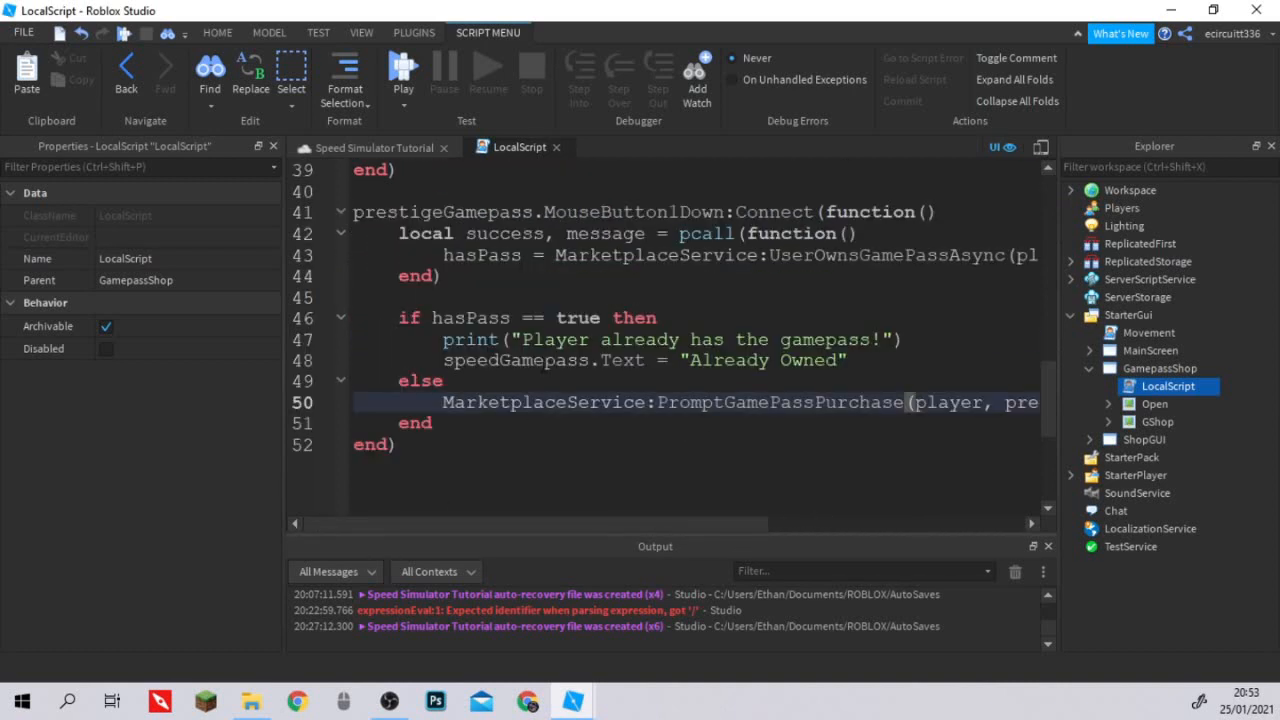
drag(500, 362, 444, 362)
text(pr)
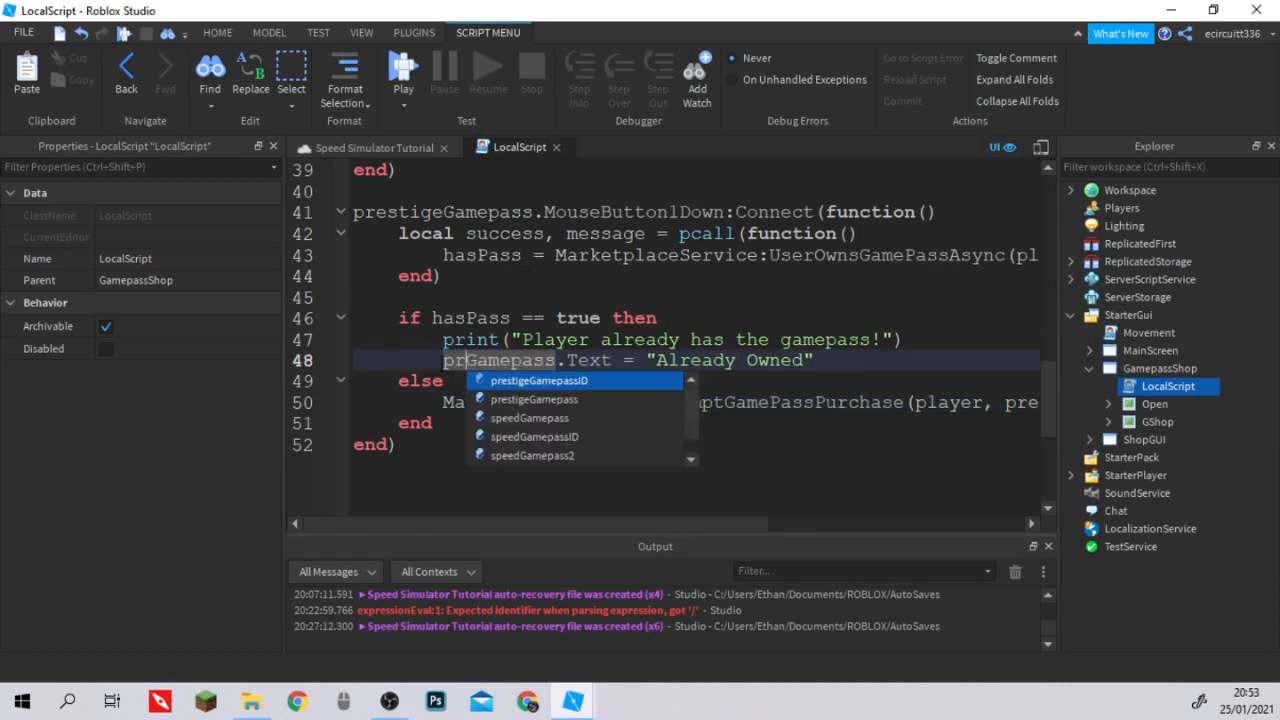
text(estige)
key(Down)
key(Tab)
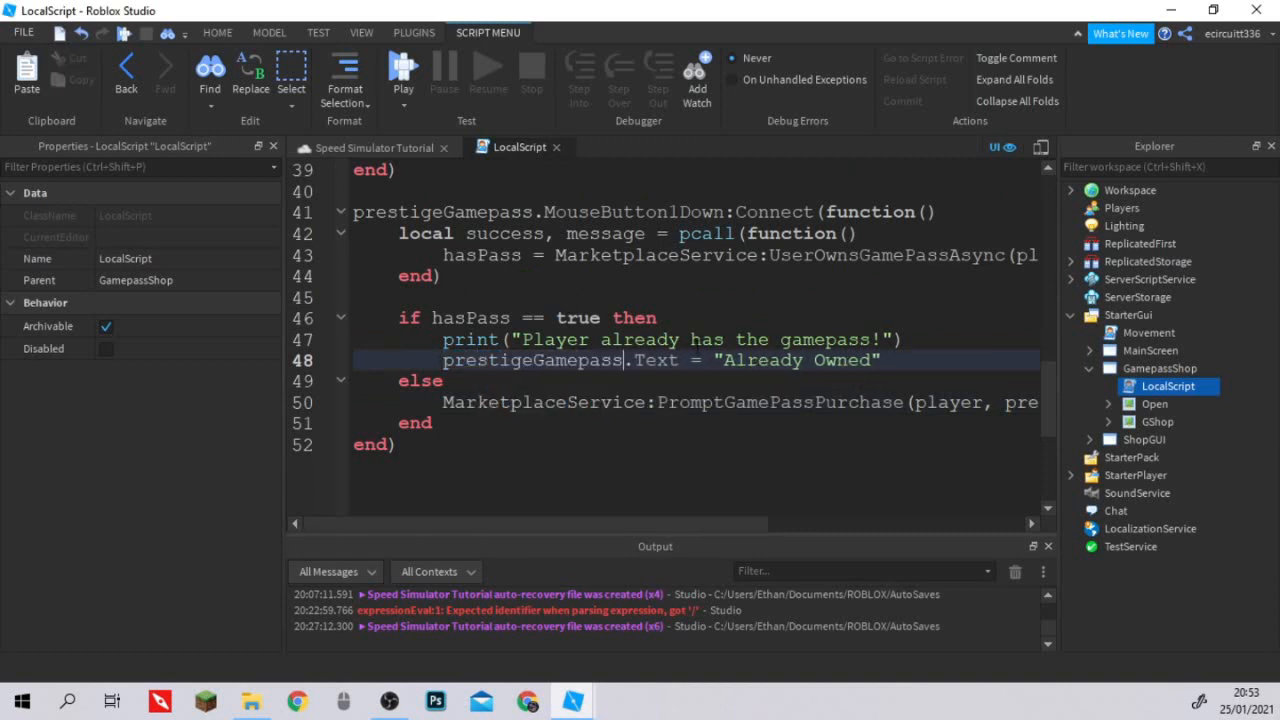
scroll(670, 340, down, 1)
scroll(670, 340, up, 5)
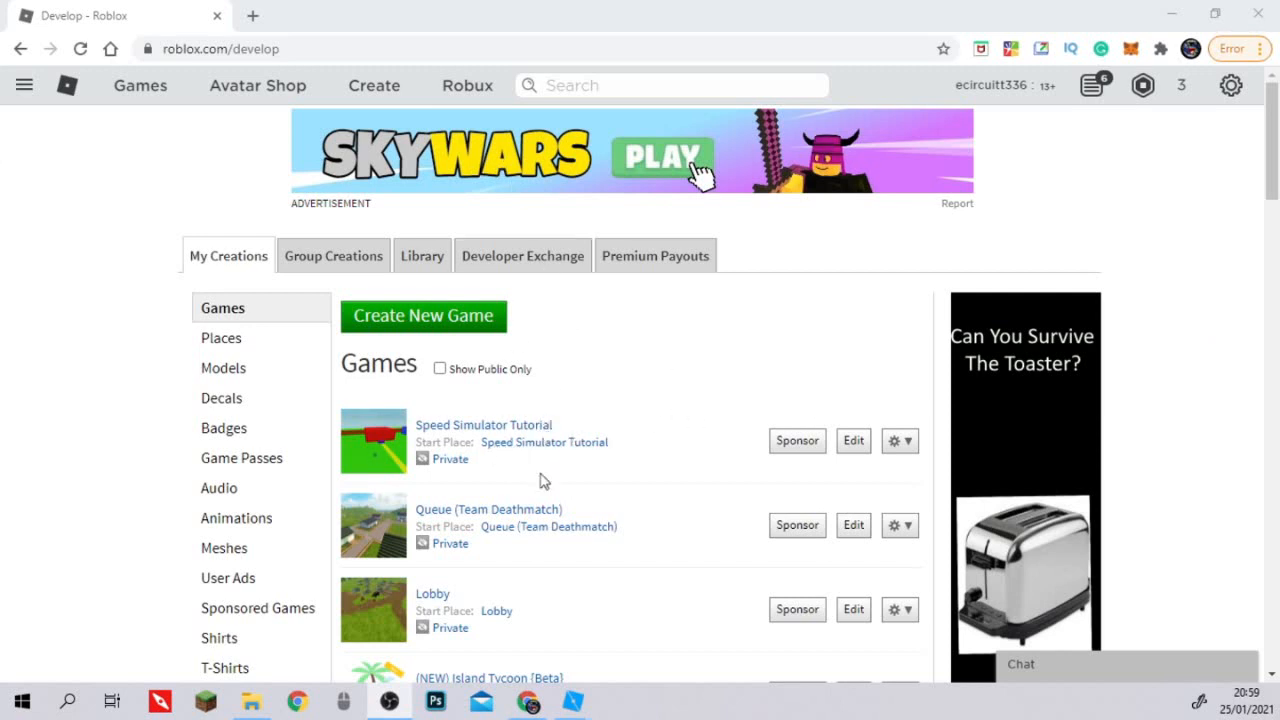
On the Roblox Develop page in the browser, open the game pass creation form for the Speed Simulator Tutorial game.
click(900, 443)
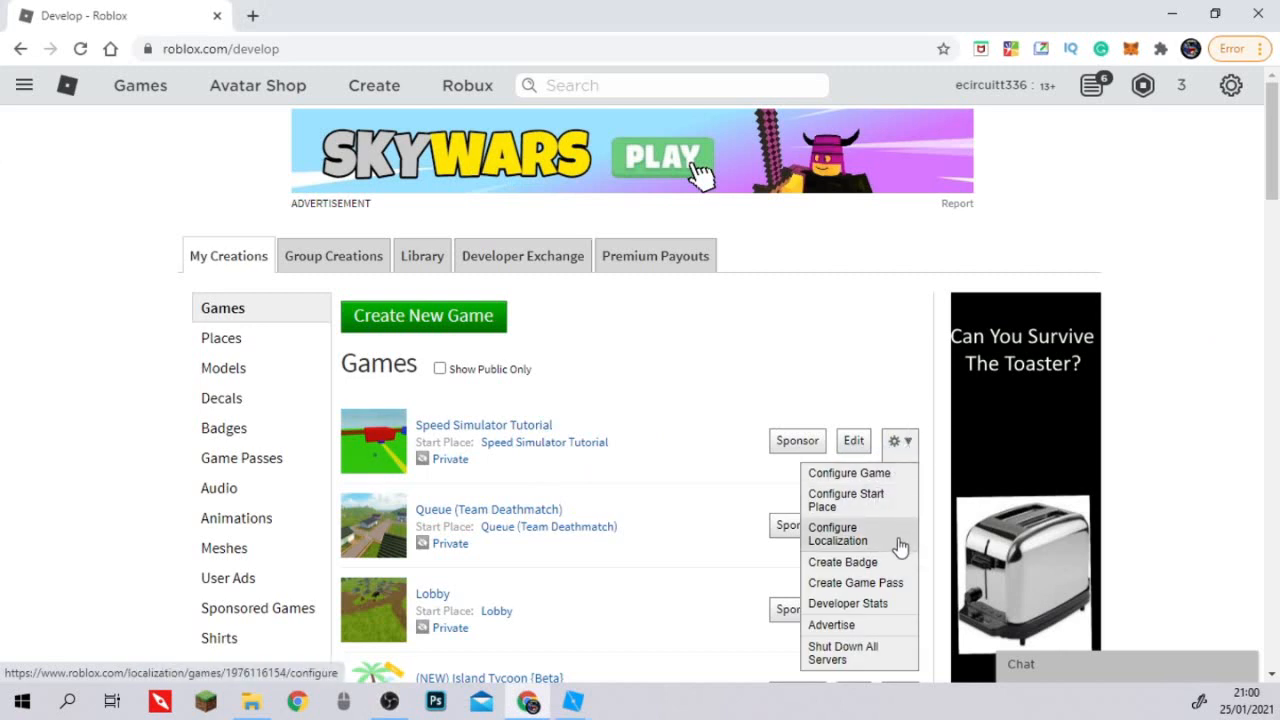
click(901, 592)
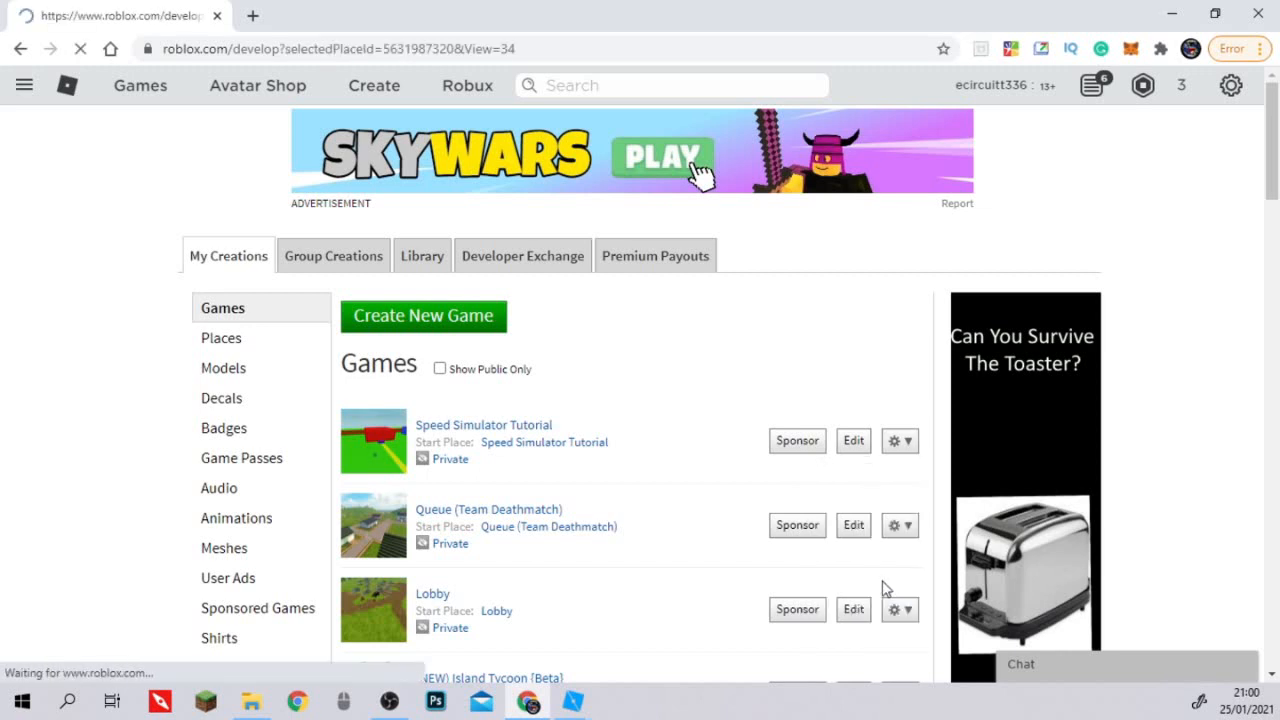
right_click(828, 296)
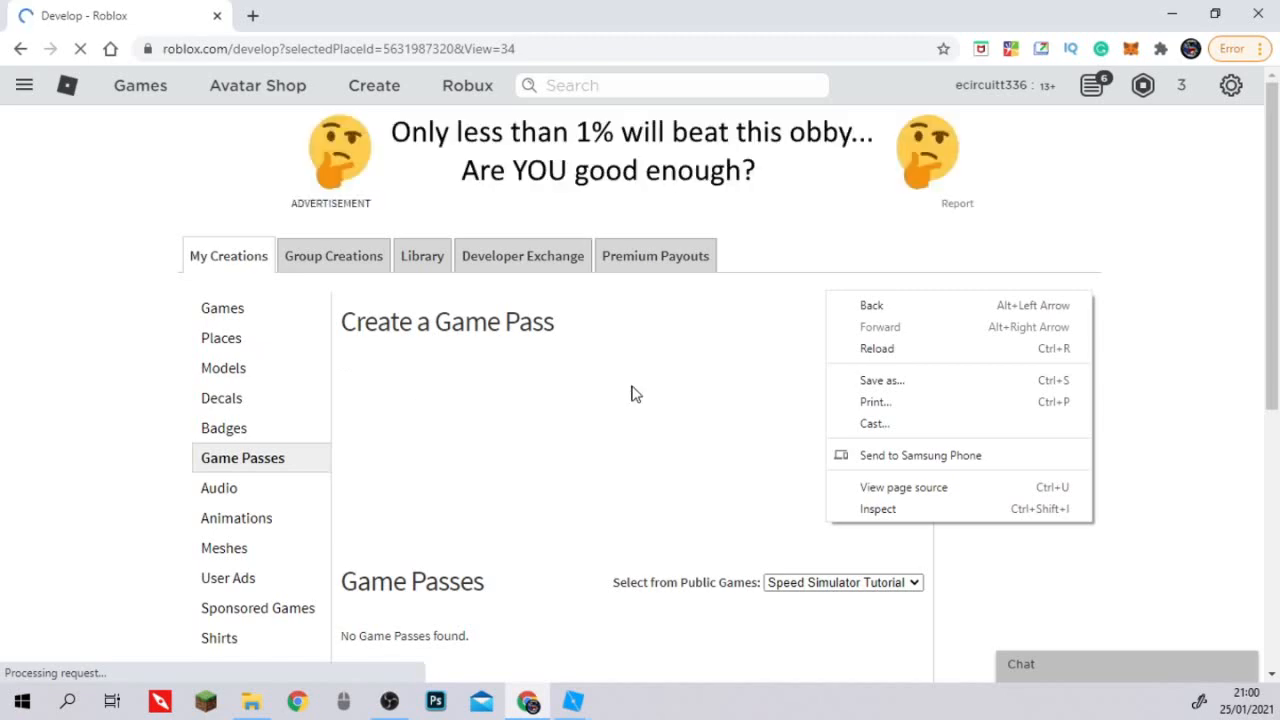
click(716, 360)
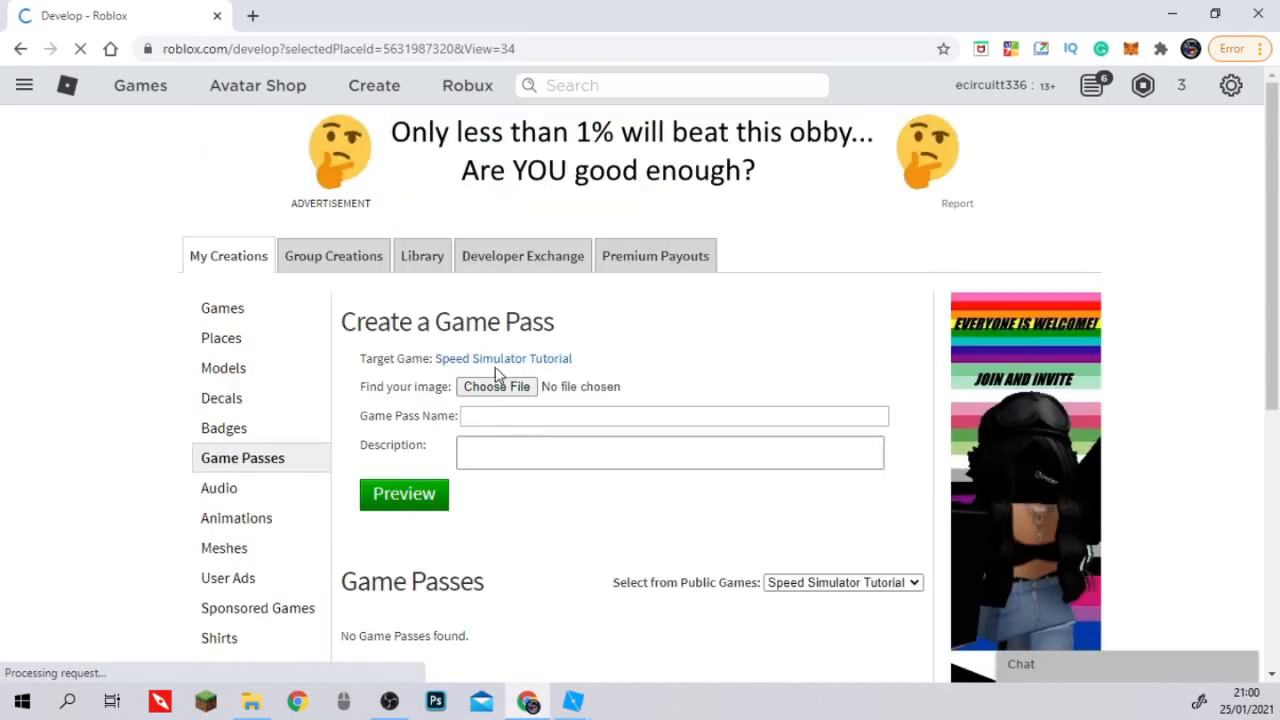
Enter "2X Speed" as the game pass name and try to preview the pass without an image.
click(505, 415)
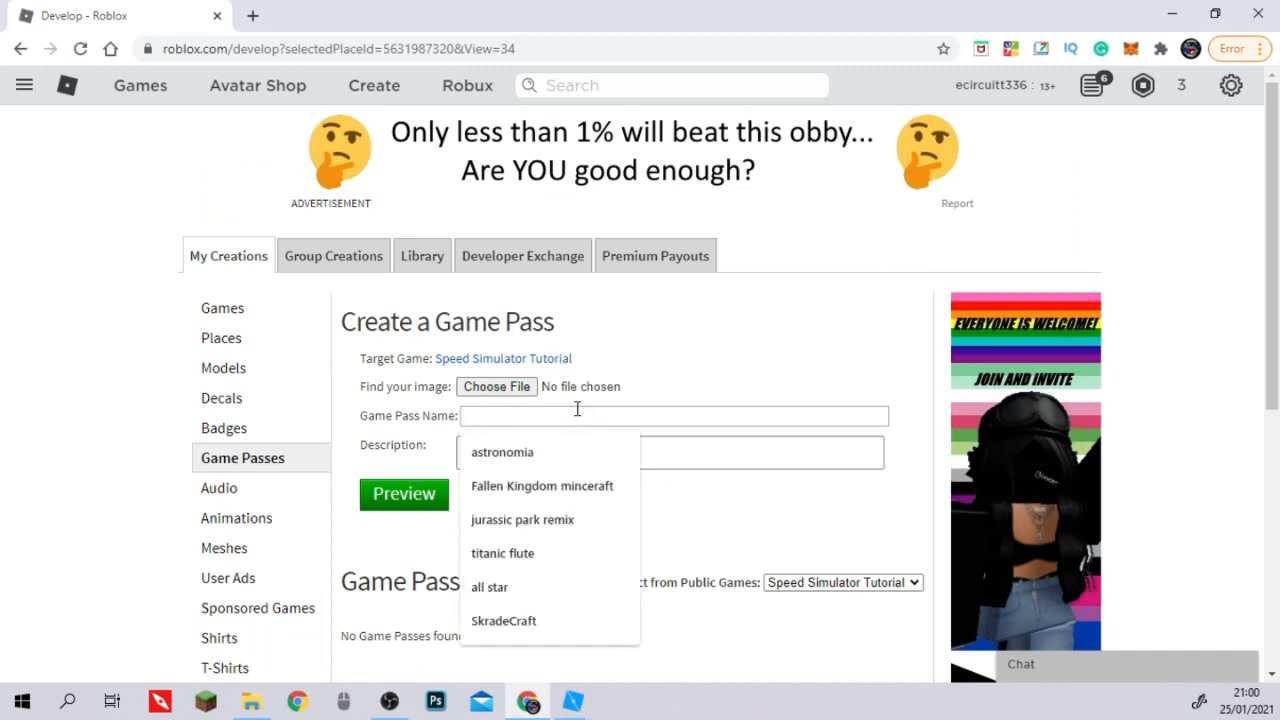
text(2X Speed)
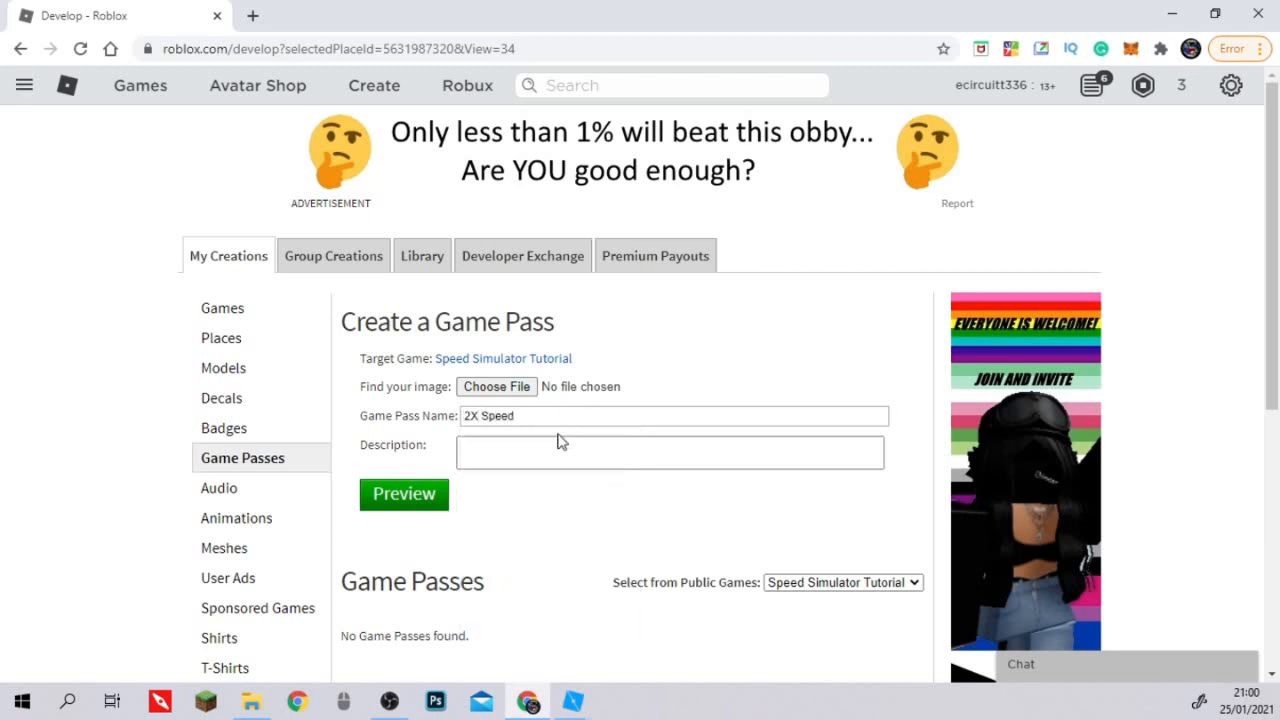
click(556, 443)
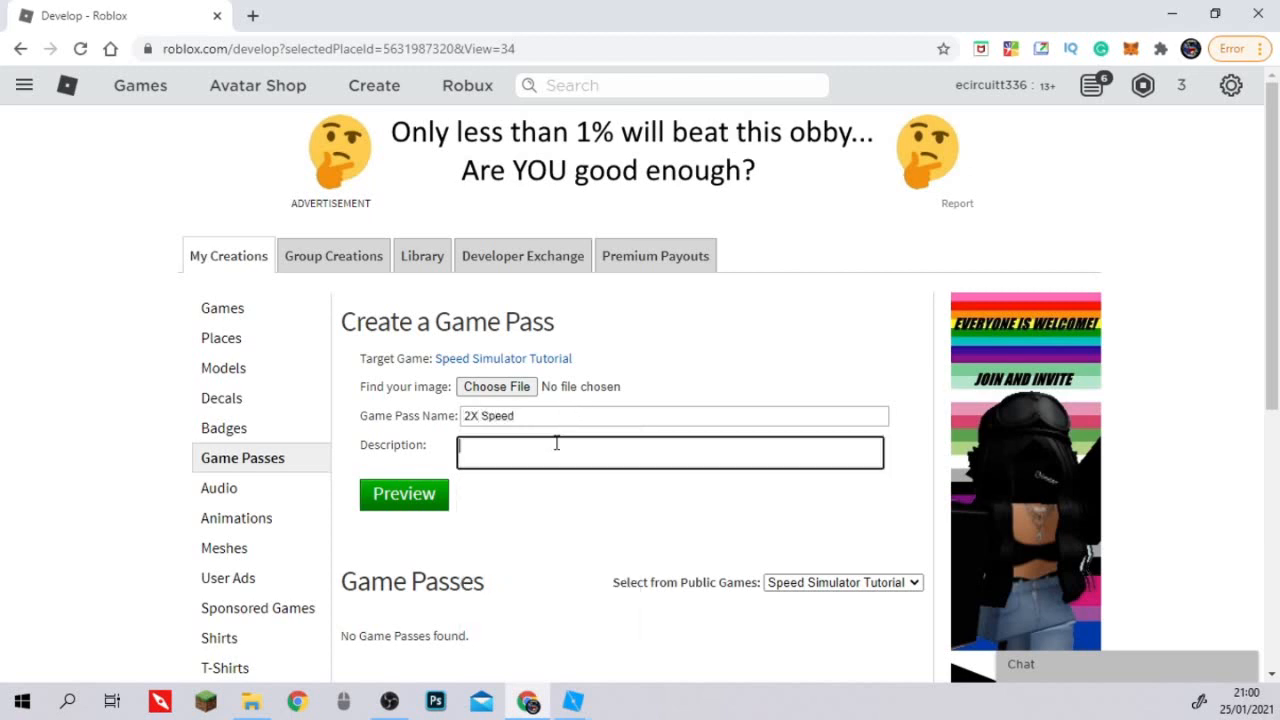
click(482, 387)
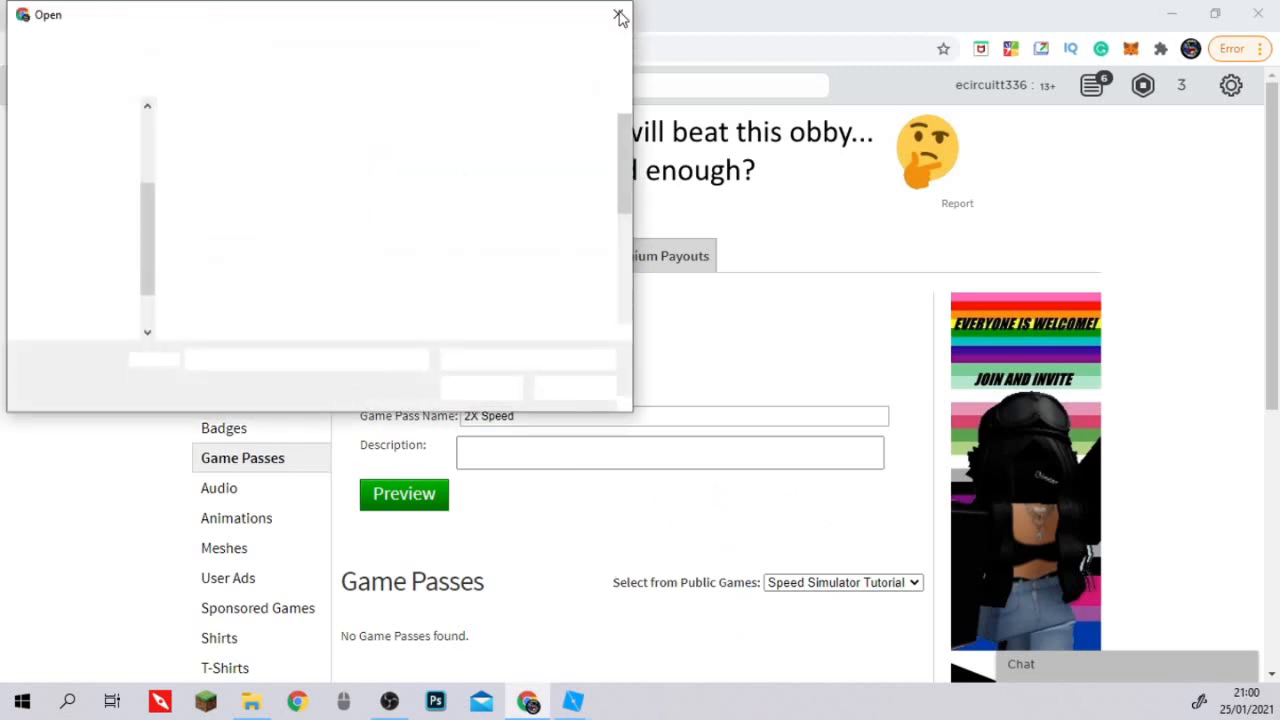
click(619, 13)
click(395, 495)
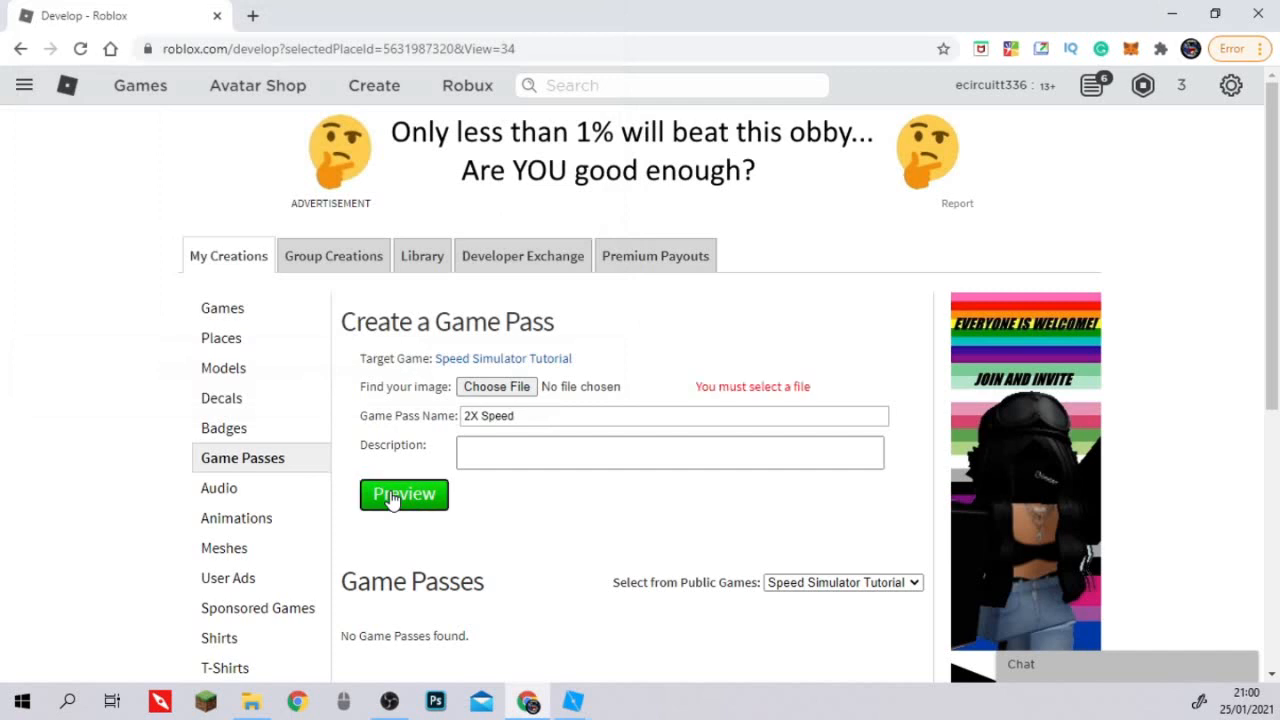
Choose the Driple Studios Logo picture as the game pass image.
click(514, 386)
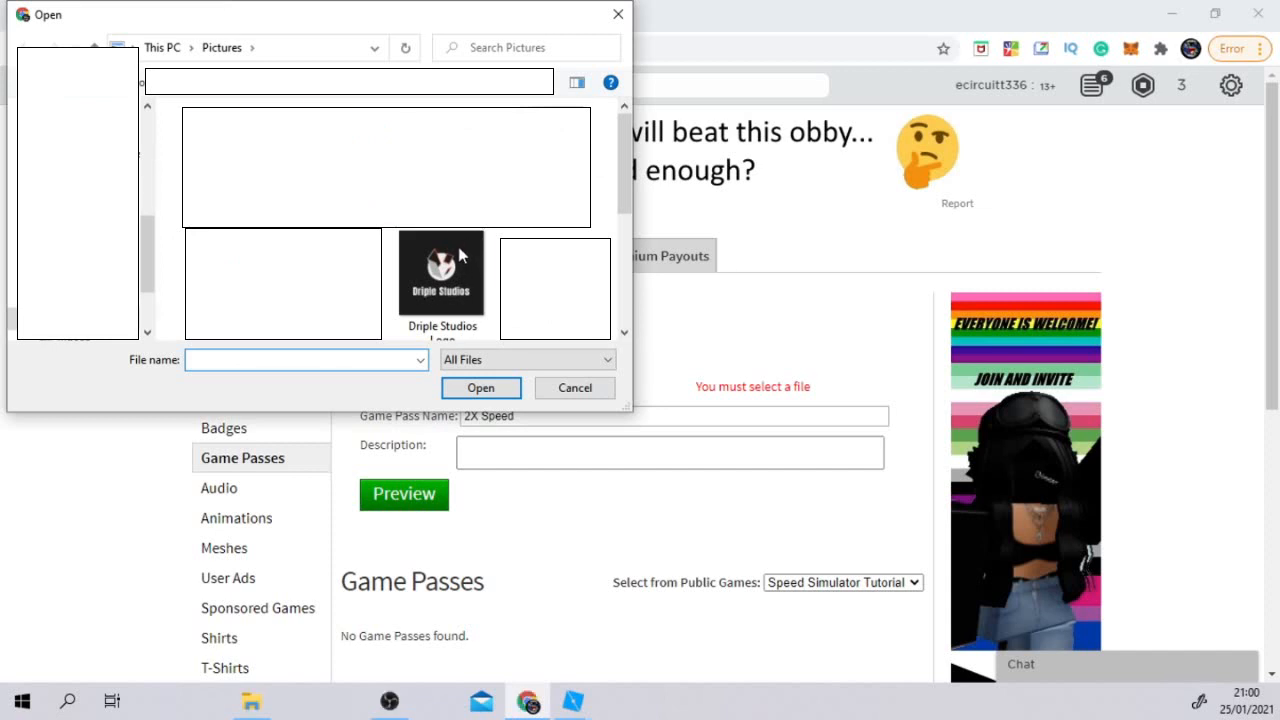
click(460, 256)
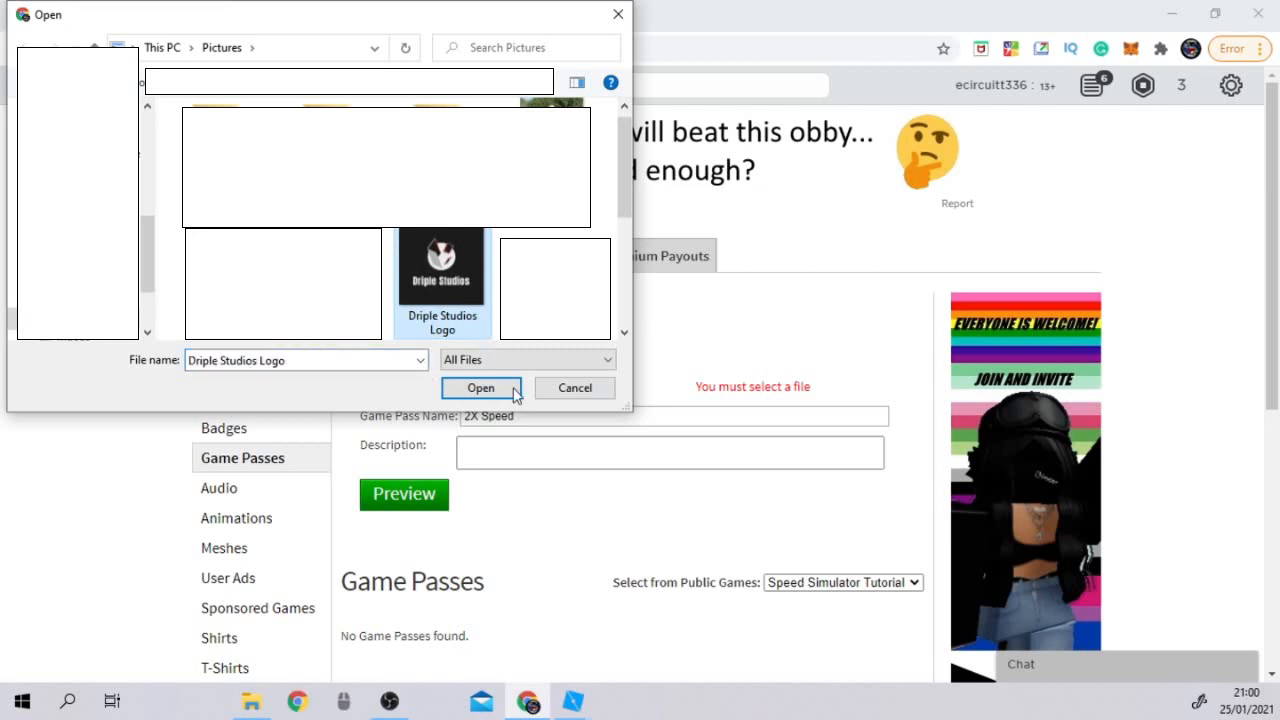
click(514, 390)
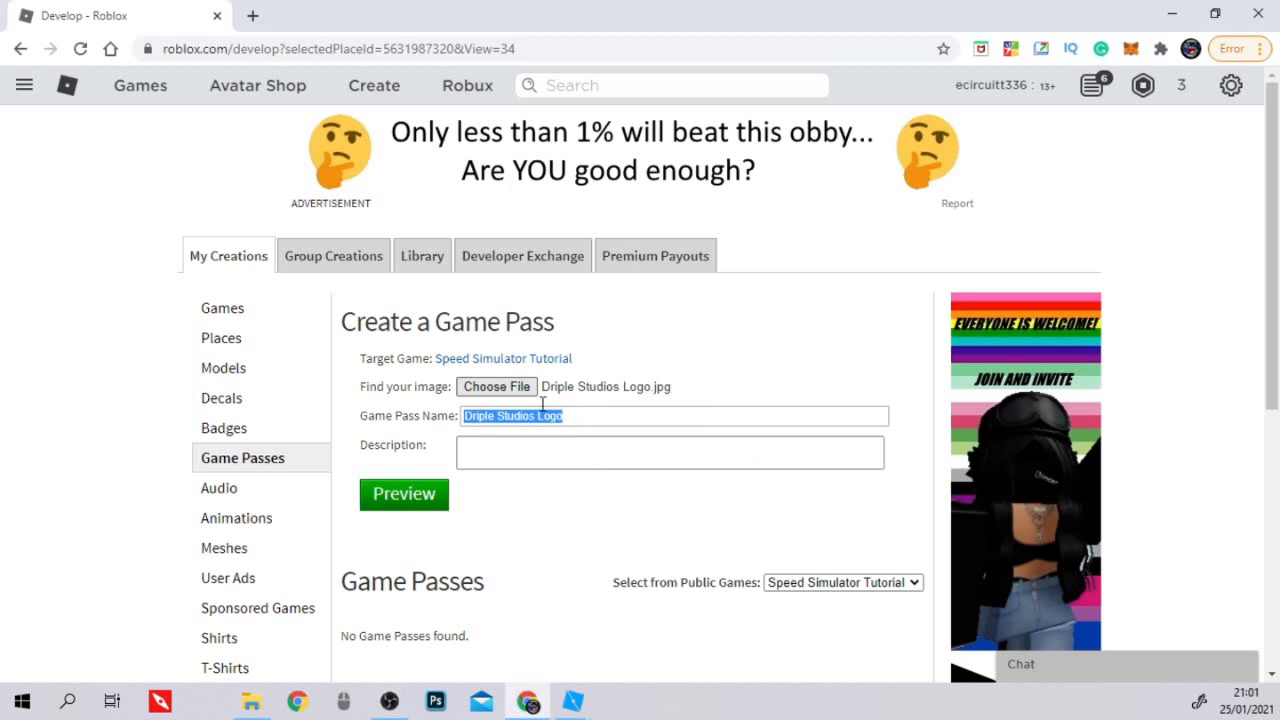
Replace the game pass name with "2X Speed" and generate the pass preview.
click(502, 415)
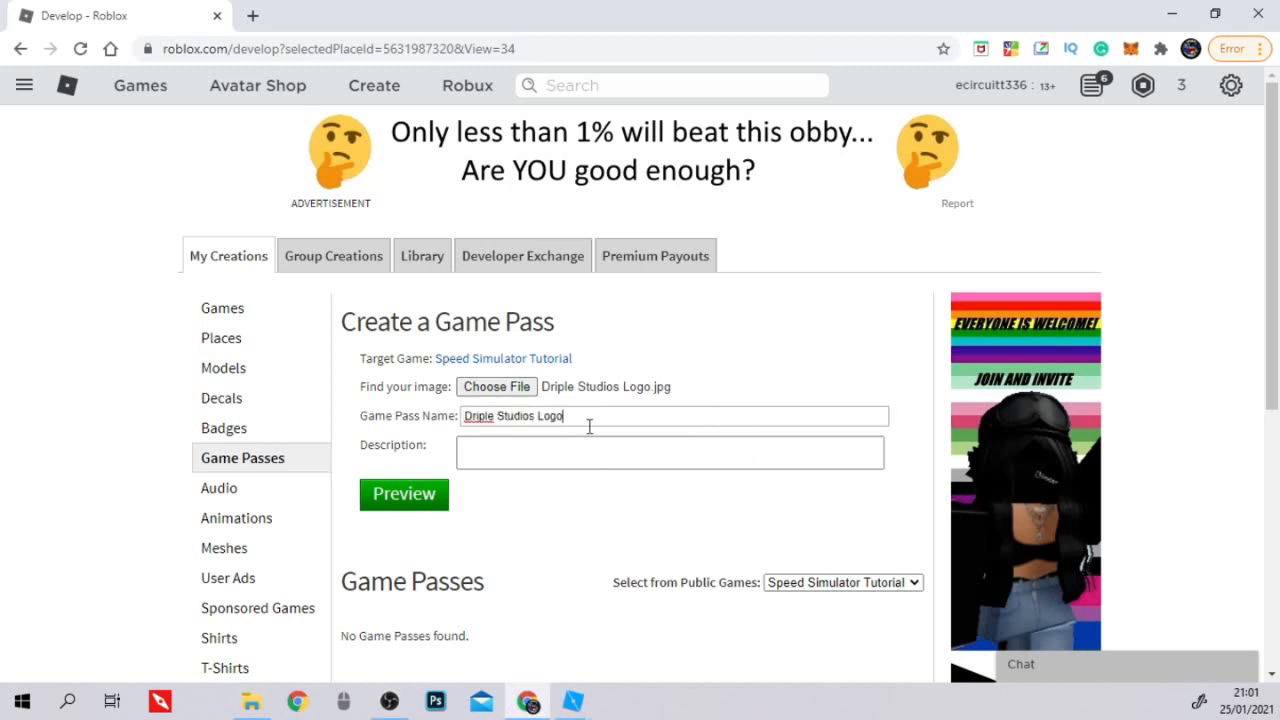
drag(451, 420, 600, 426)
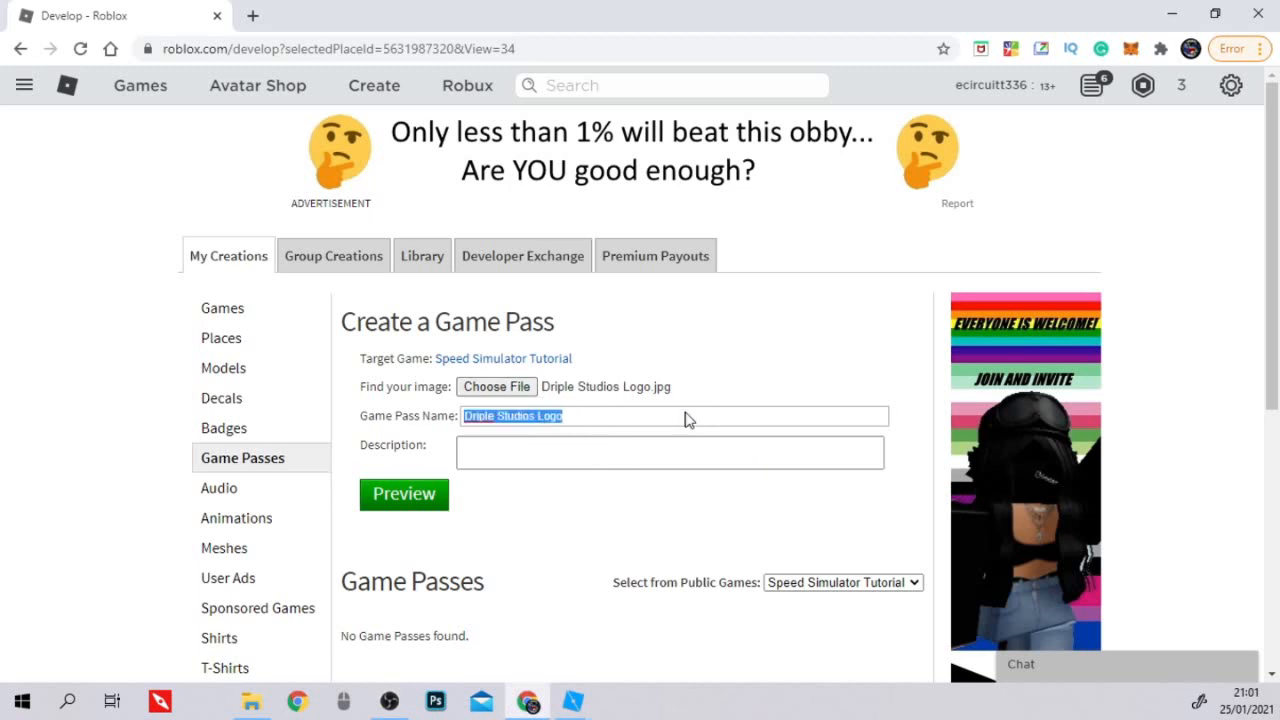
text(2X spe)
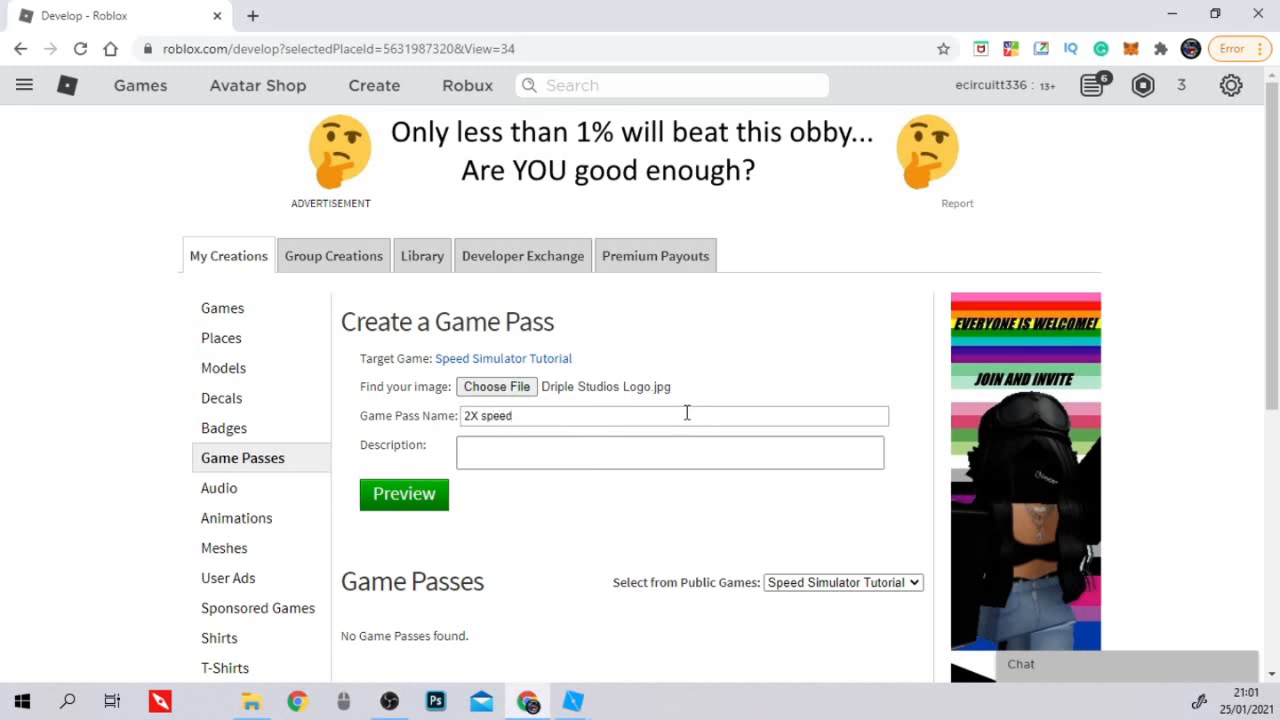
text(ed)
key(BackSpace)
key(BackSpace)
key(BackSpace)
key(BackSpace)
key(BackSpace)
text(Sp)
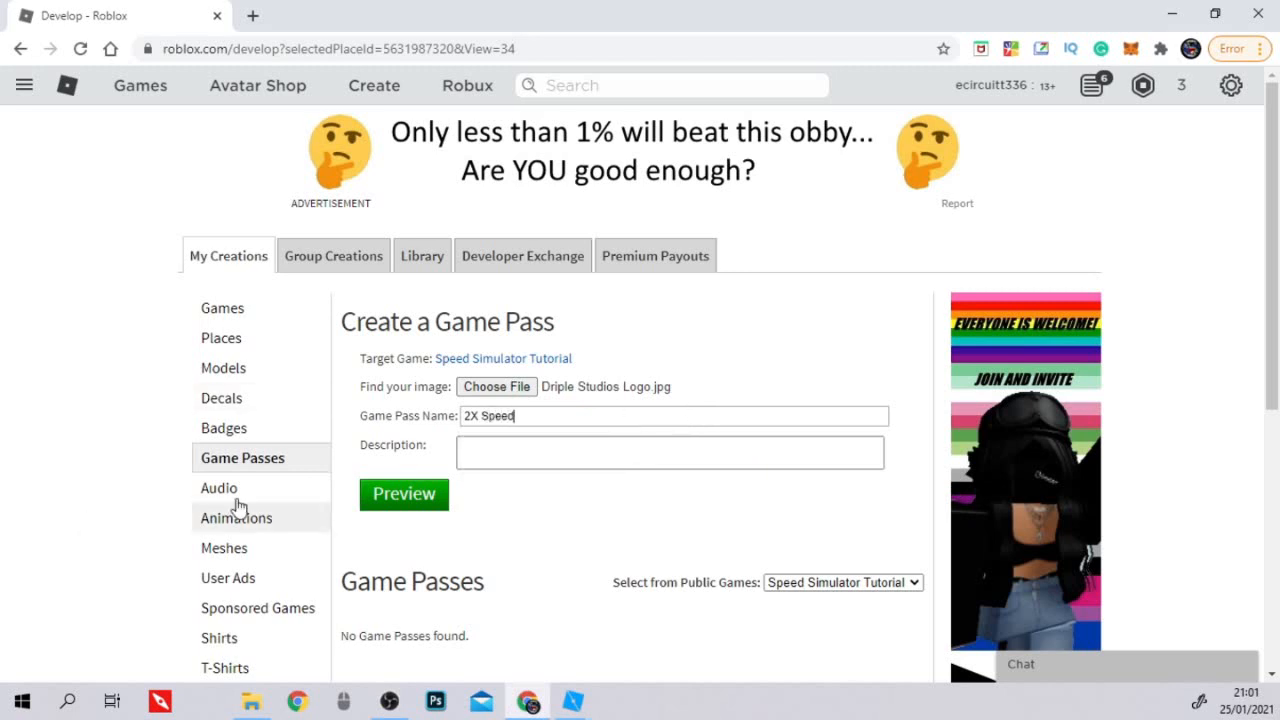
click(389, 500)
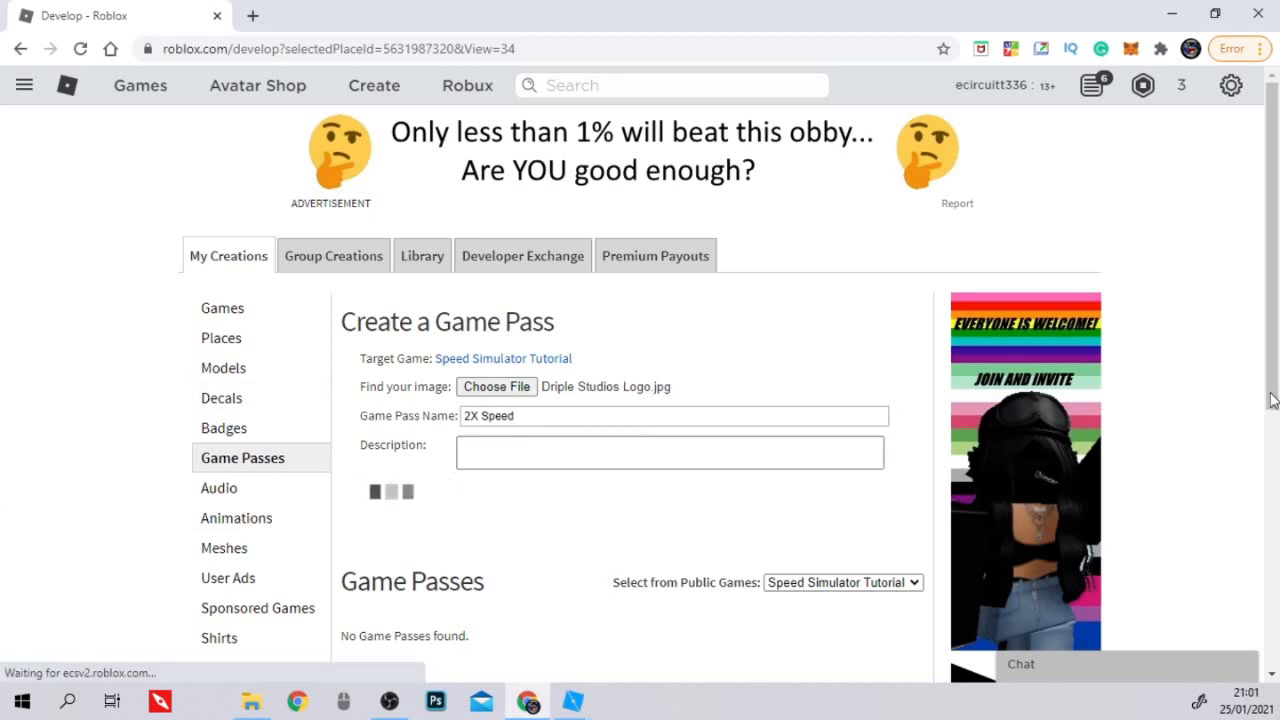
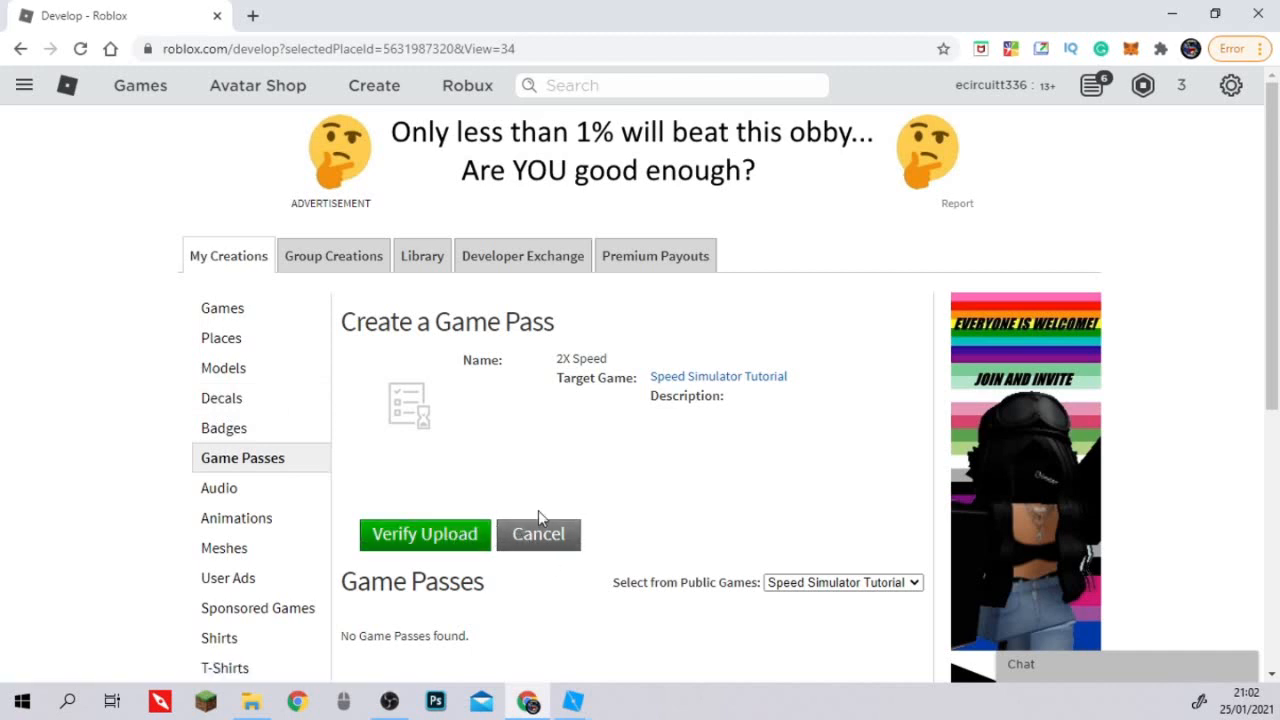
Verify the upload of the 2X Speed game pass and choose Driple Studios Logo.jpg as the image for another pass.
click(463, 531)
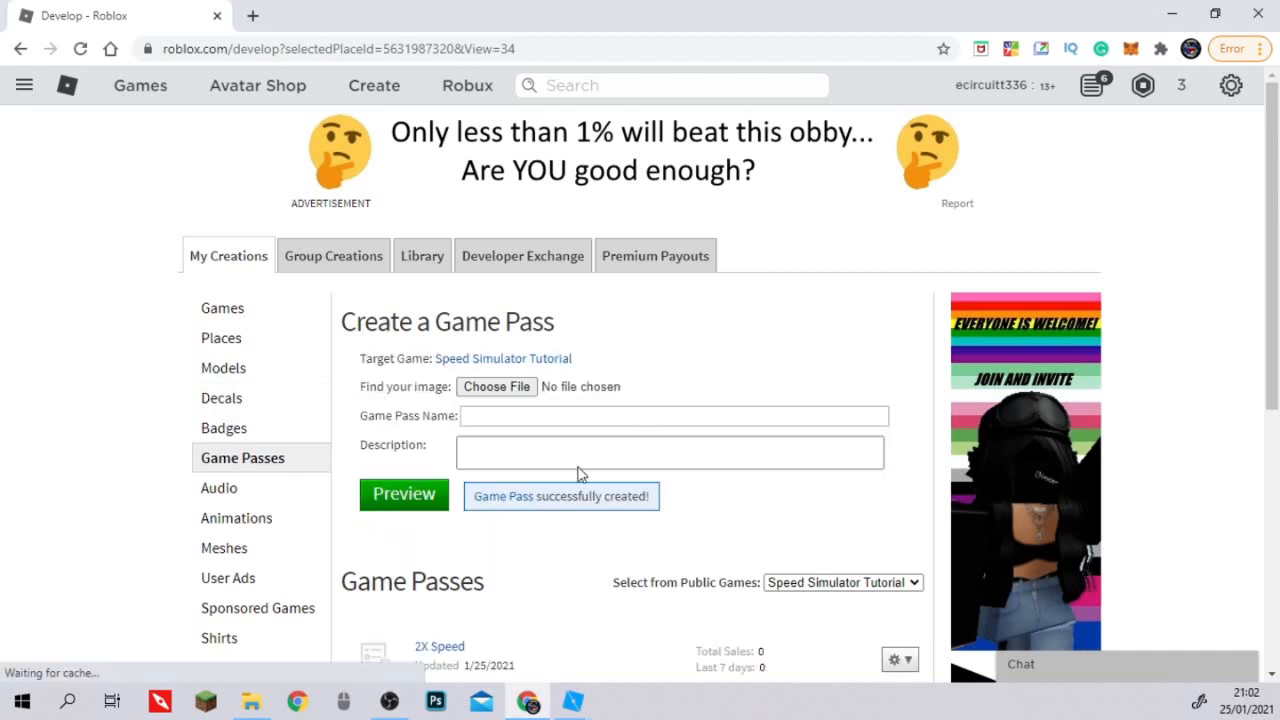
scroll(580, 450, down, 1)
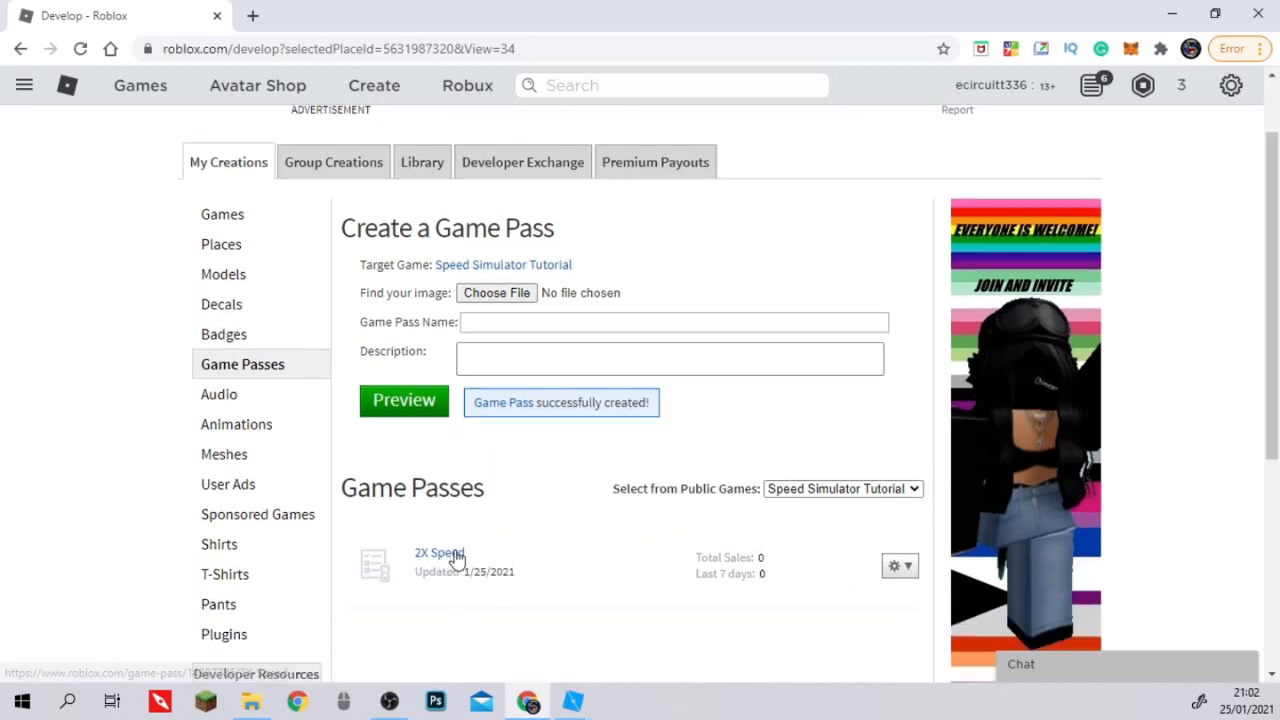
click(520, 300)
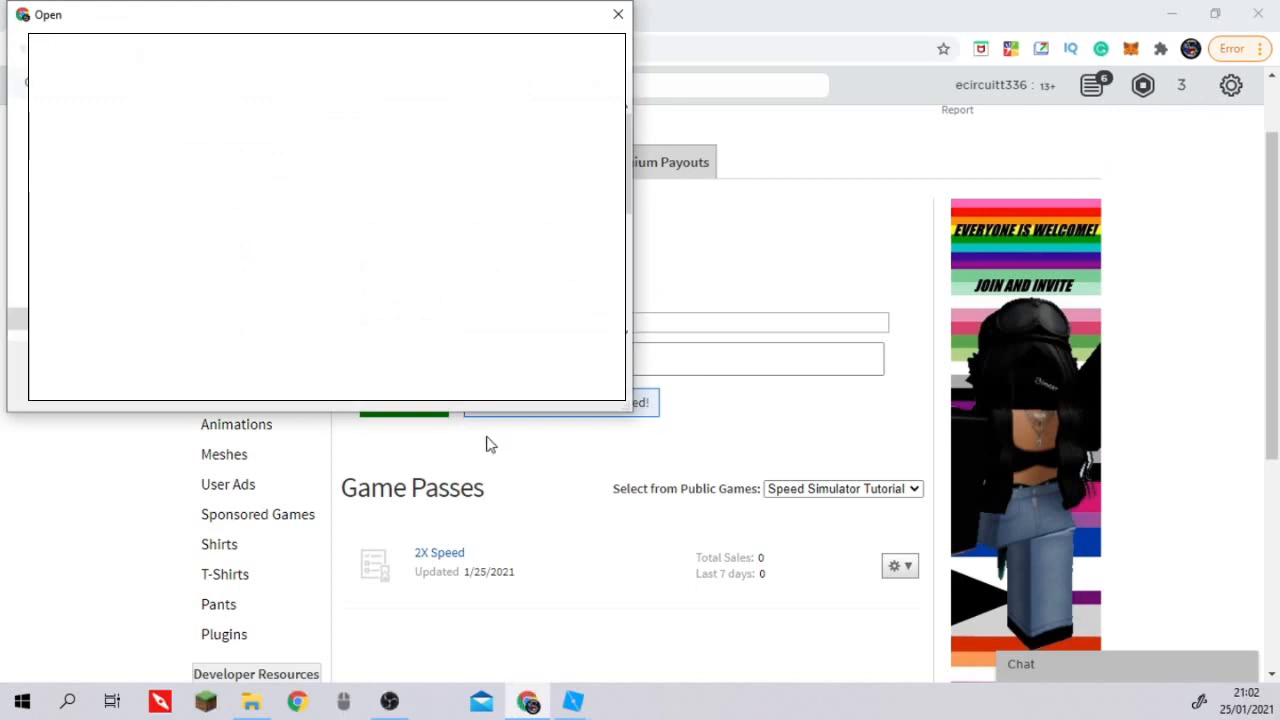
click(480, 391)
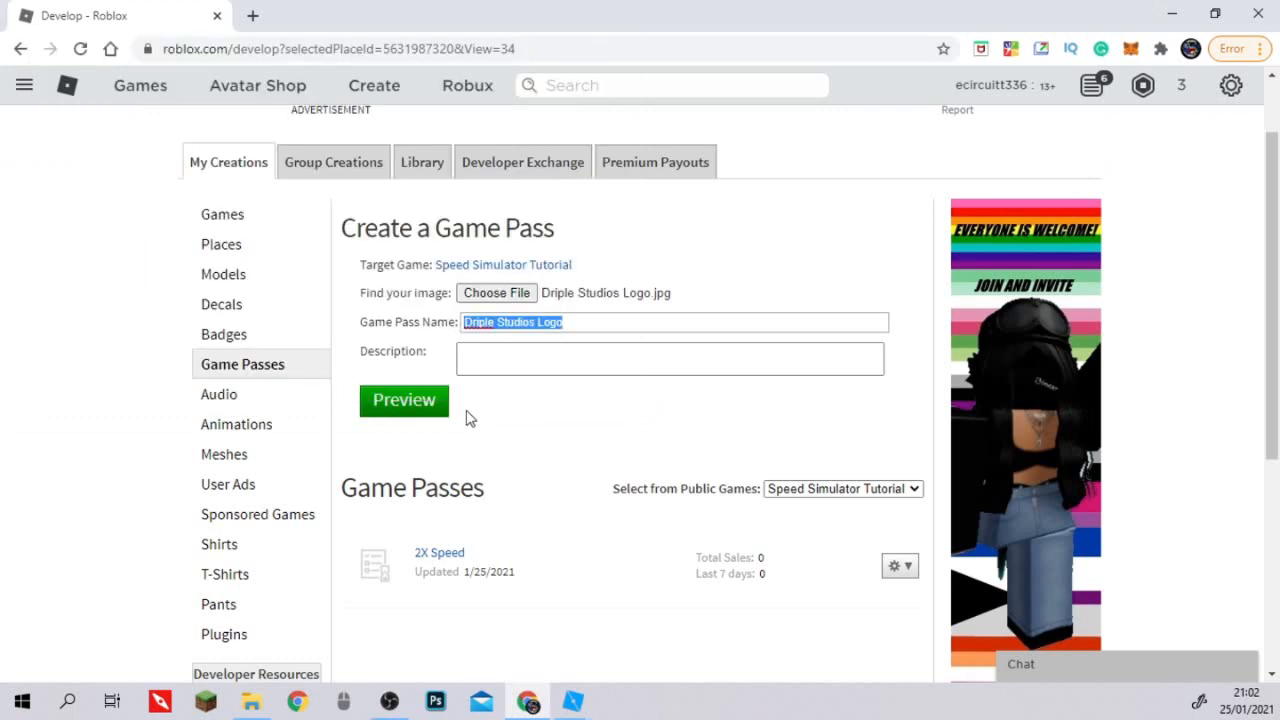
Name the new game pass "3X Speed", preview it and verify its upload.
click(578, 321)
key(ctrl+a)
text(4)
text(X Speed)
click(381, 418)
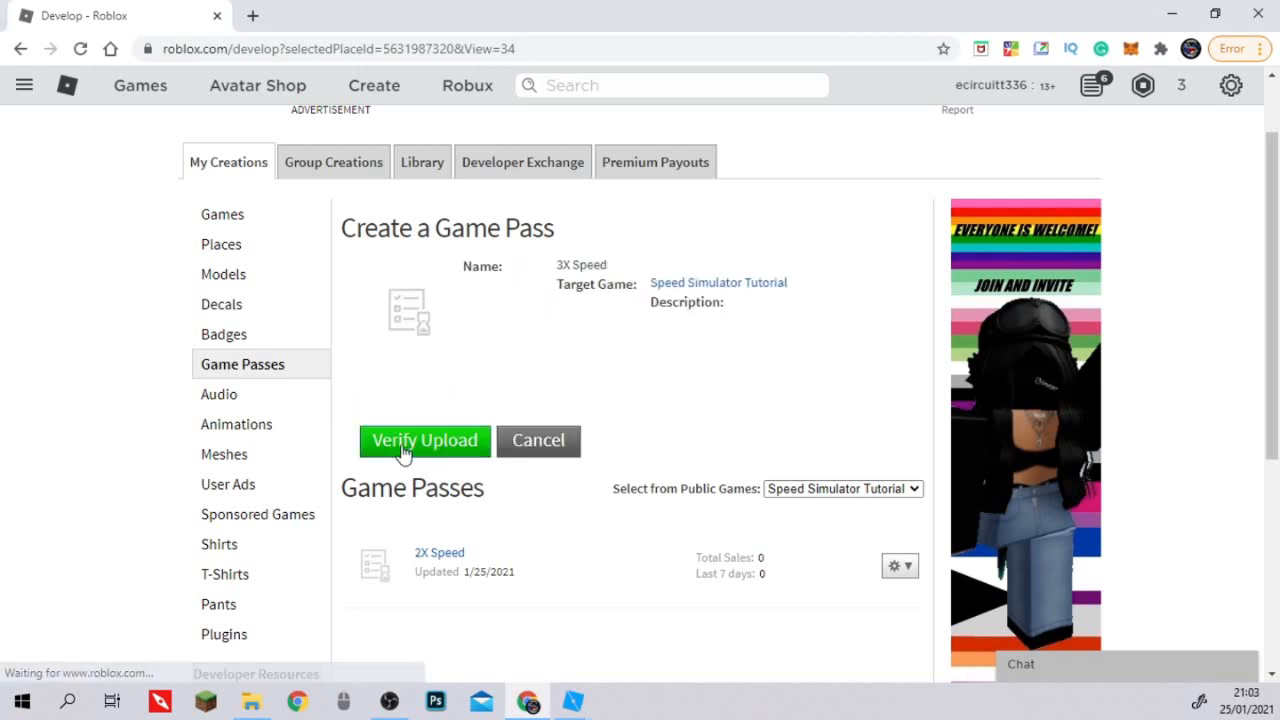
click(398, 440)
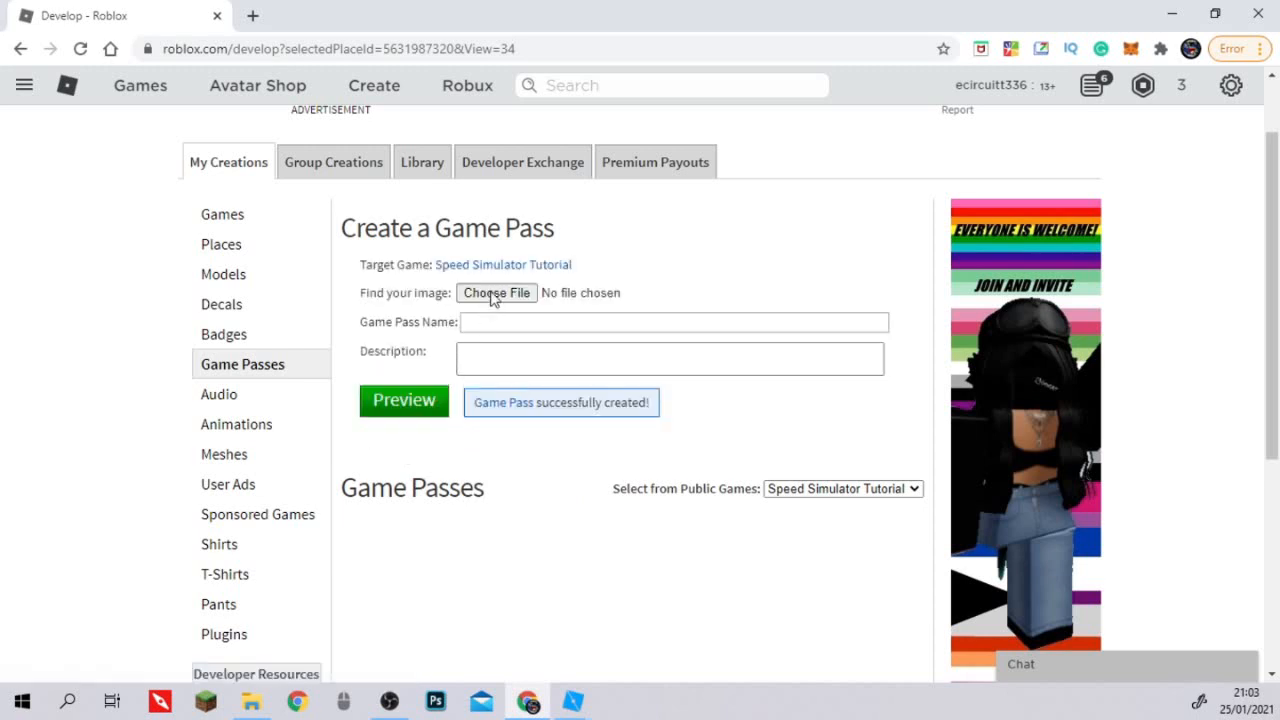
Create another game pass named "2X Prestige" with the Driple Studios Logo.jpg image and verify its upload.
click(495, 293)
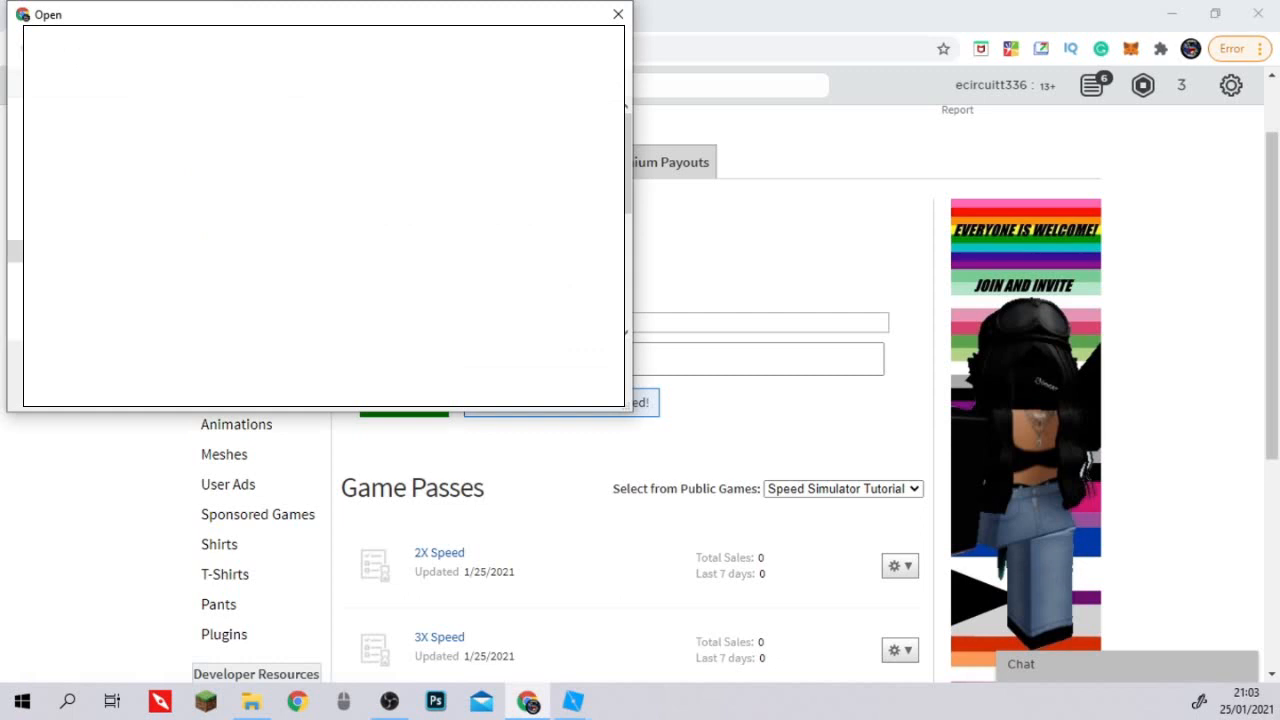
click(505, 387)
click(520, 360)
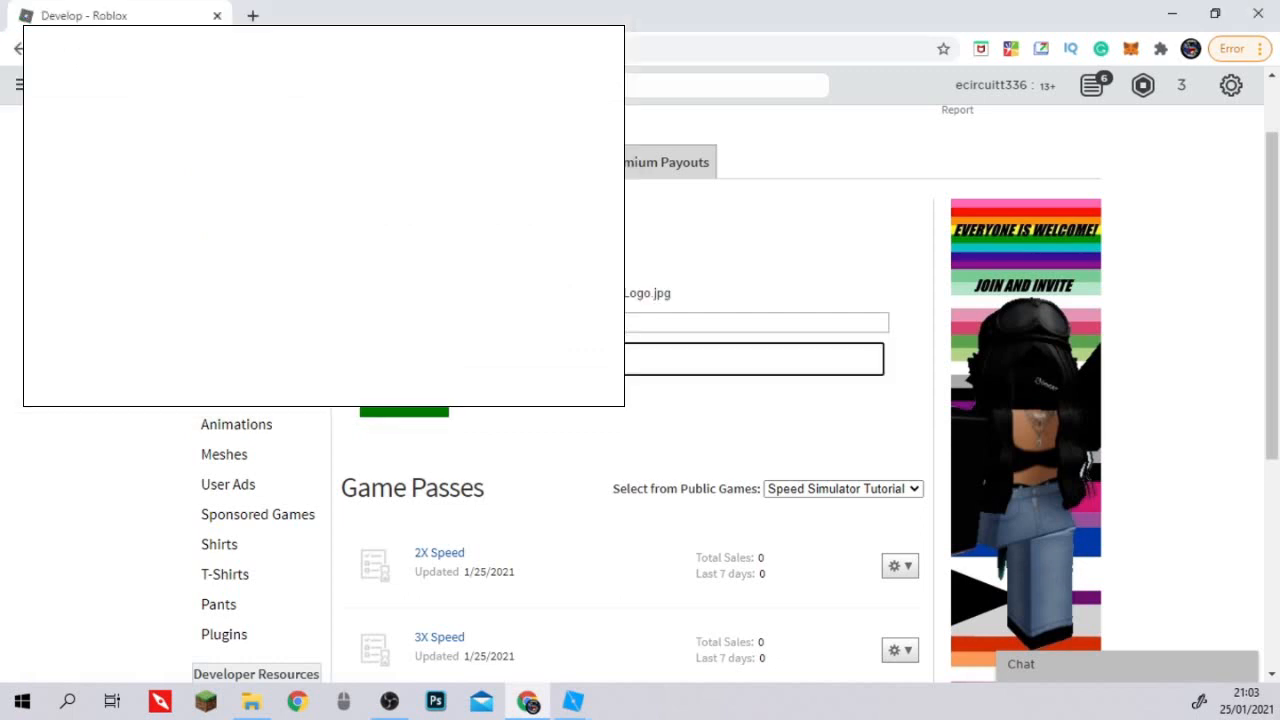
click(409, 322)
text(2X )
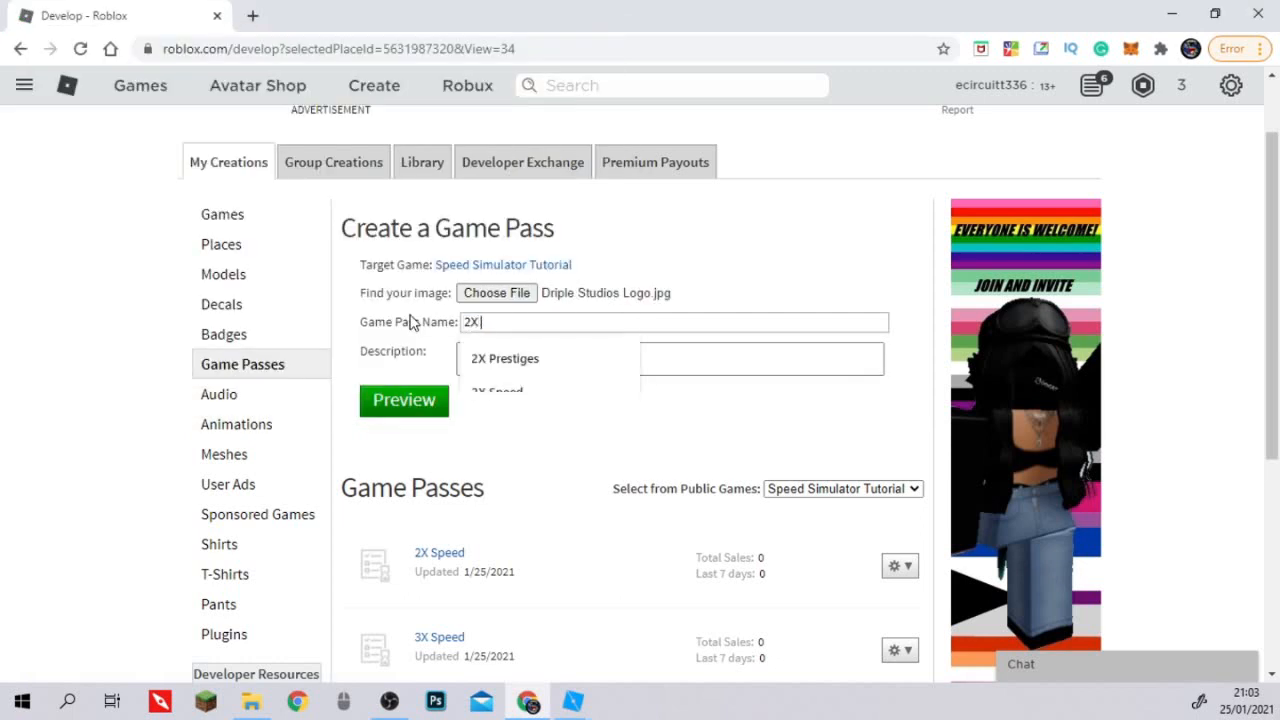
text(Prestige)
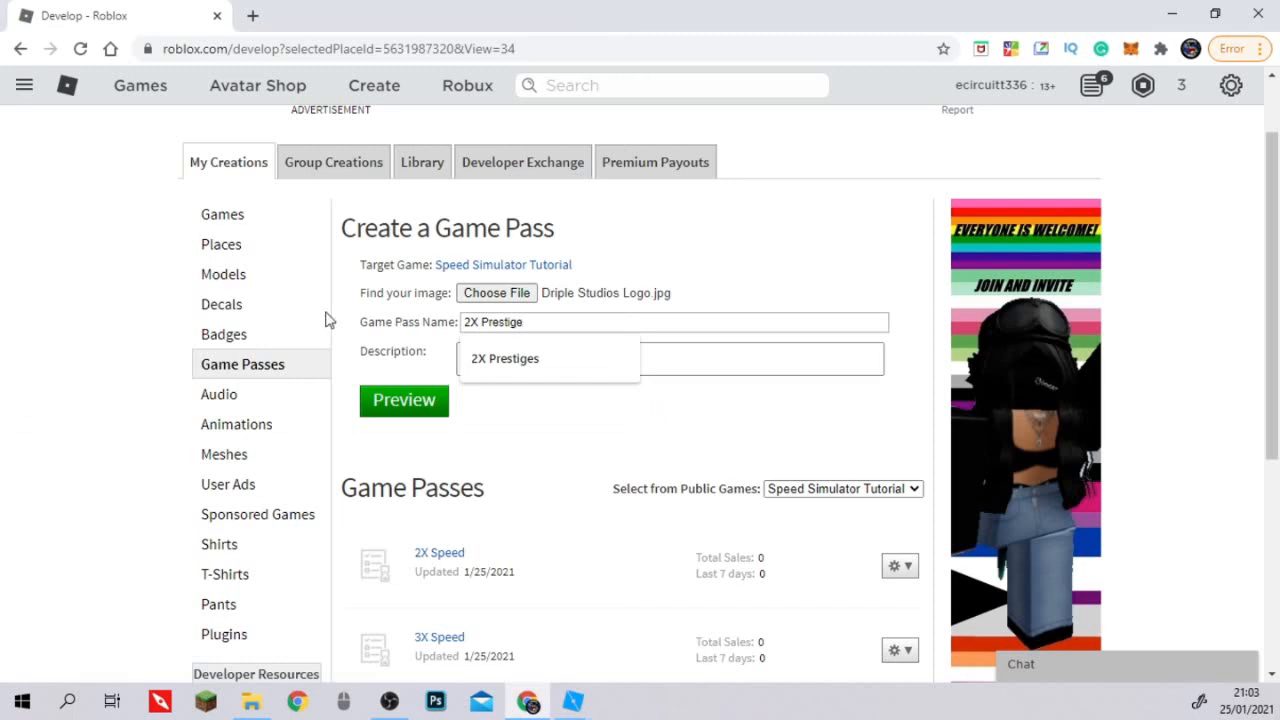
click(368, 403)
click(390, 438)
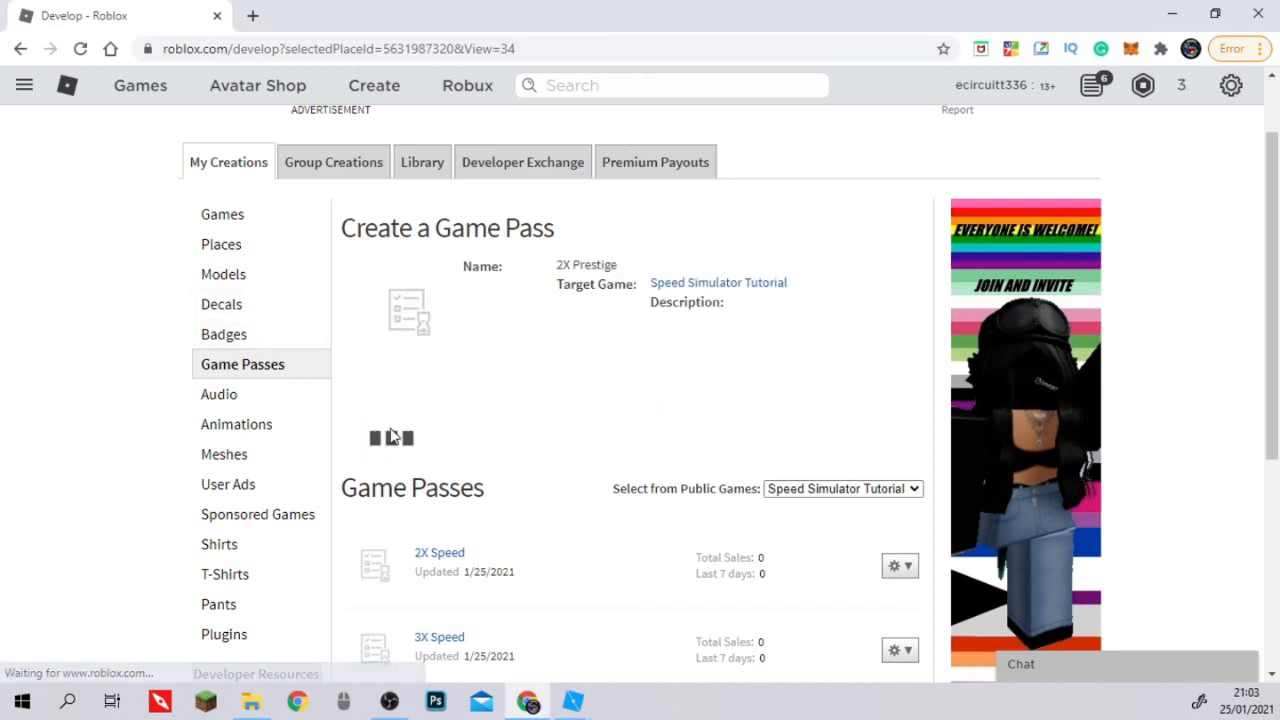
Open the sales configuration of the 3X Speed game pass and enable it as an item for sale.
scroll(483, 482, down, 1)
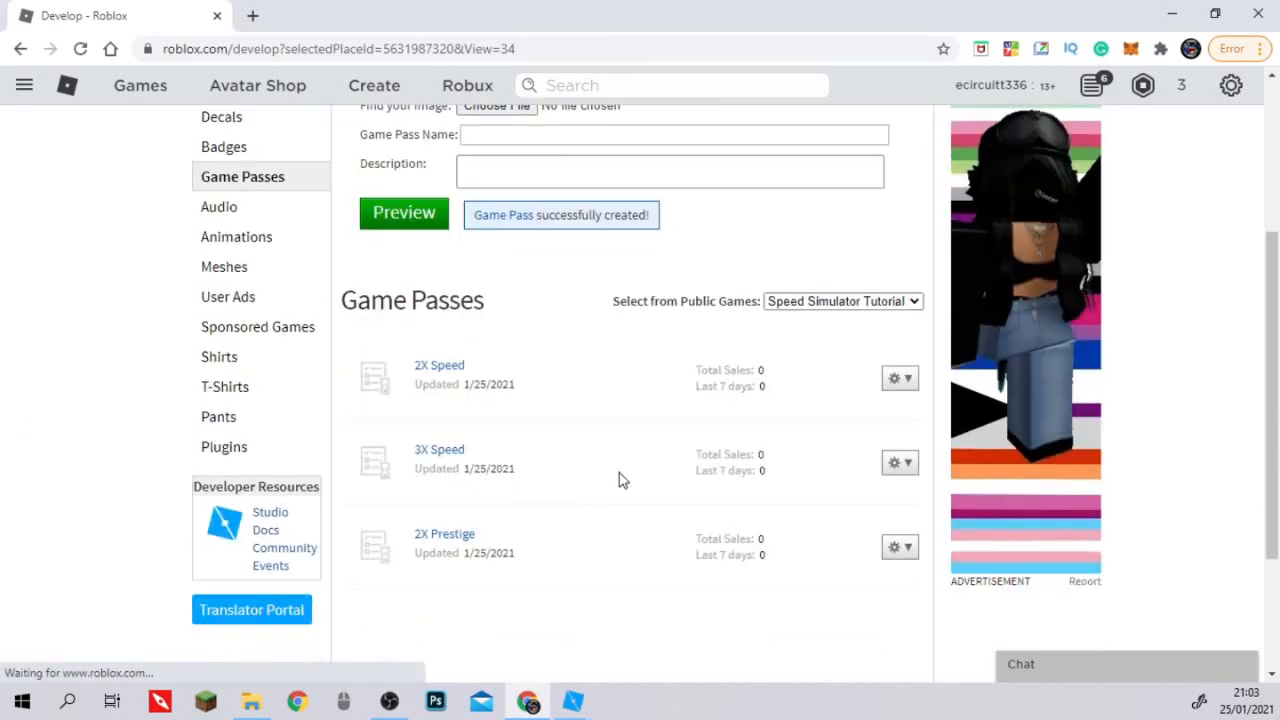
click(910, 470)
click(878, 502)
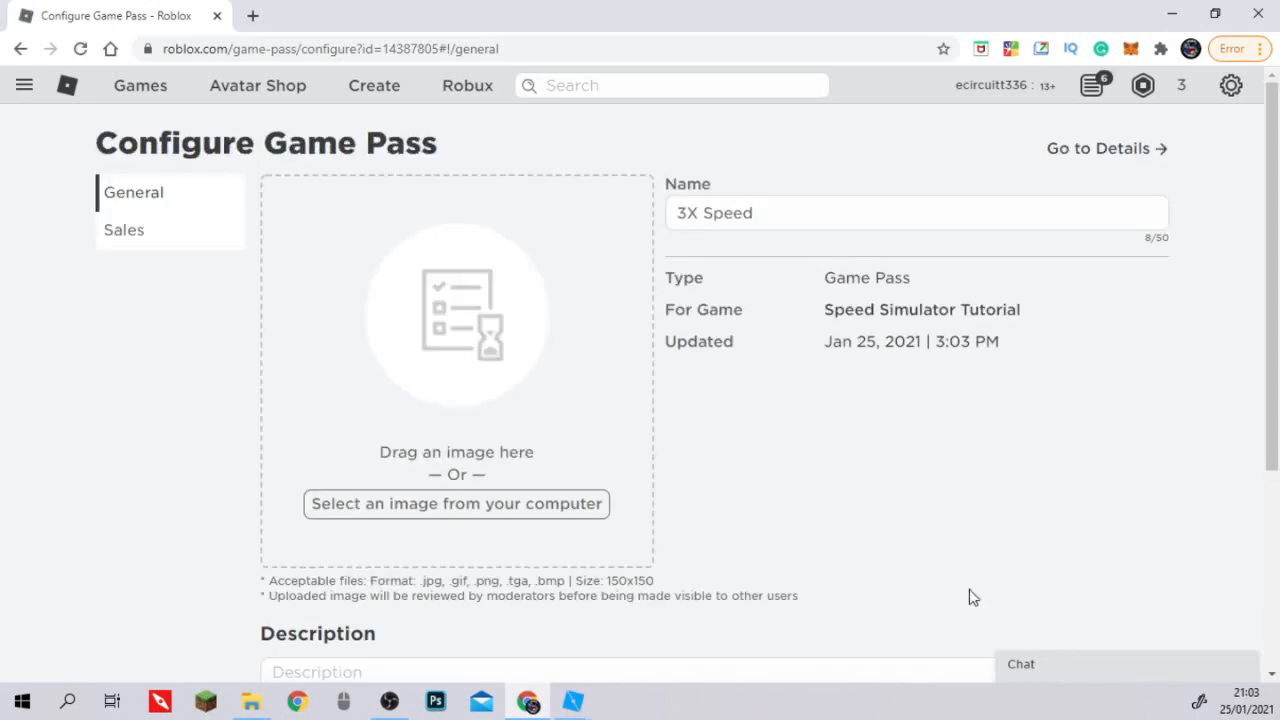
scroll(546, 571, down, 3)
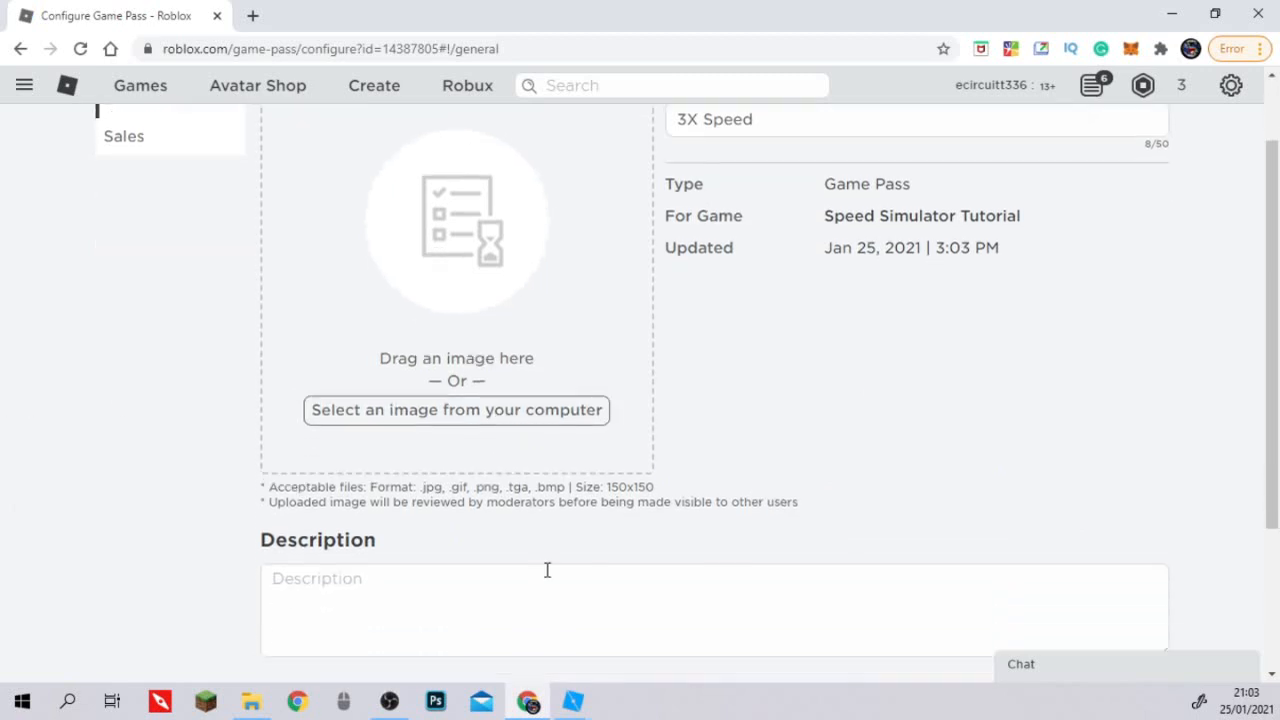
scroll(514, 569, up, 2)
scroll(672, 520, up, 1)
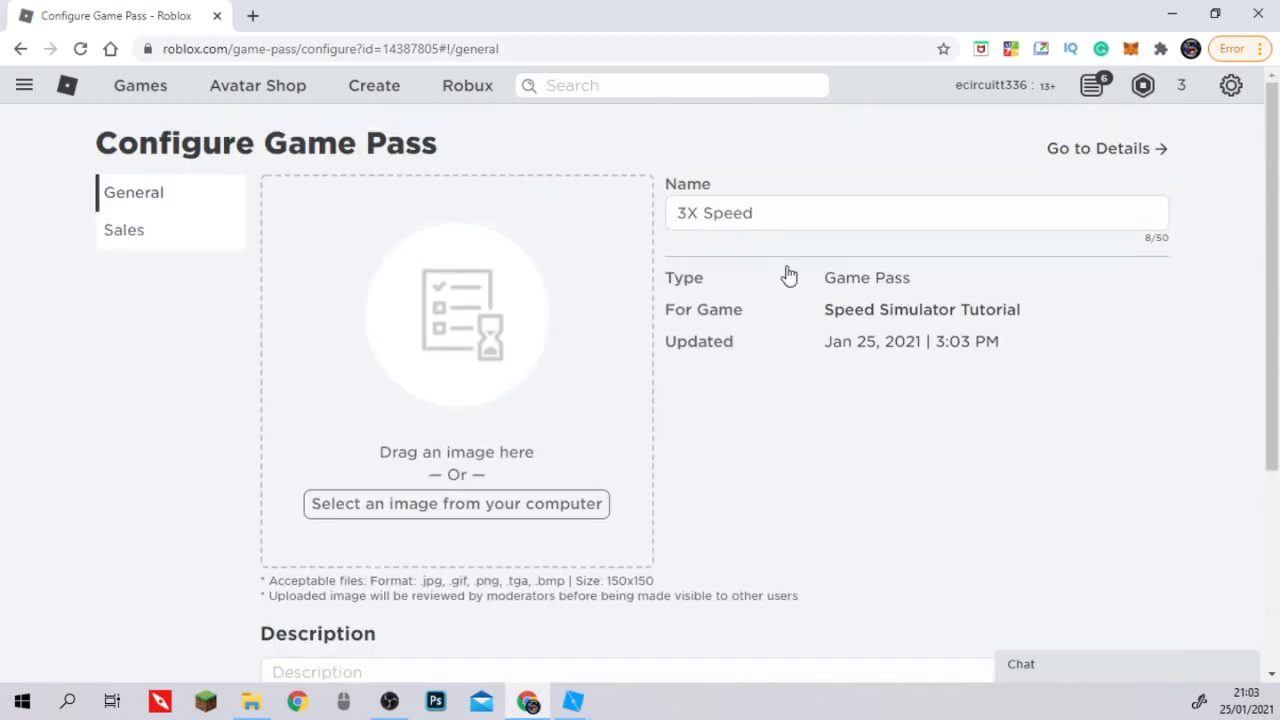
click(137, 233)
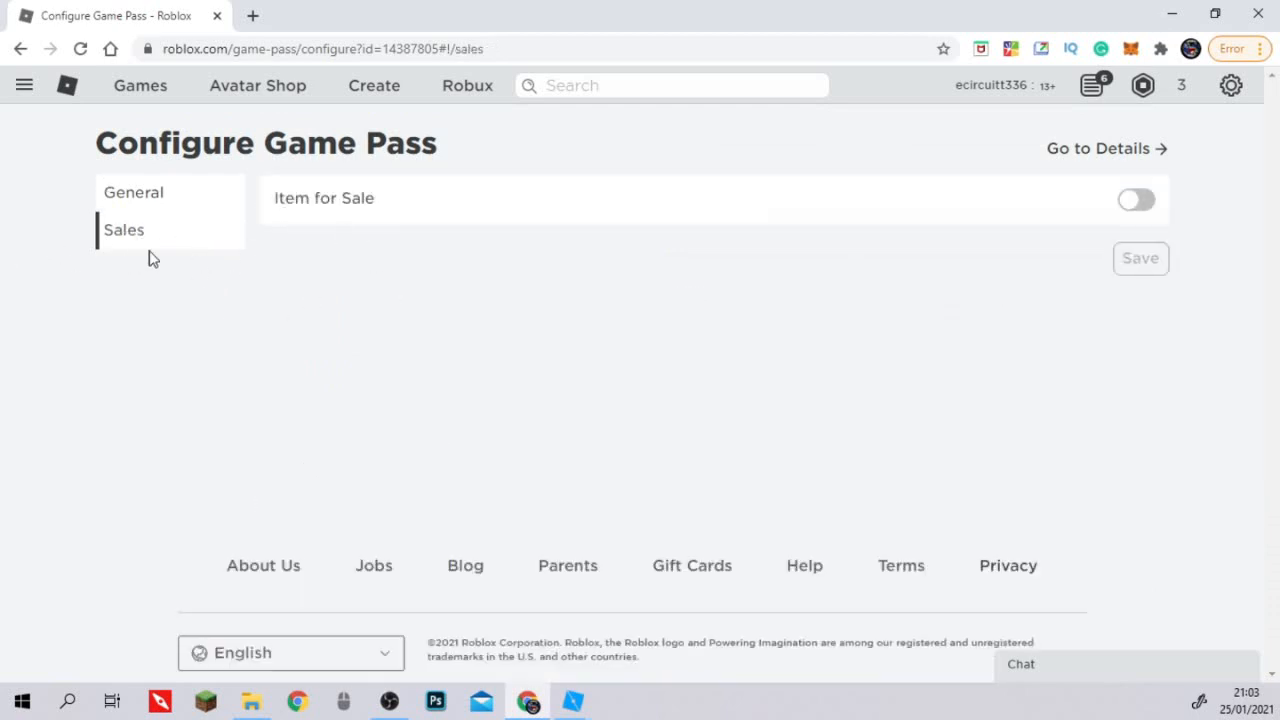
click(1137, 203)
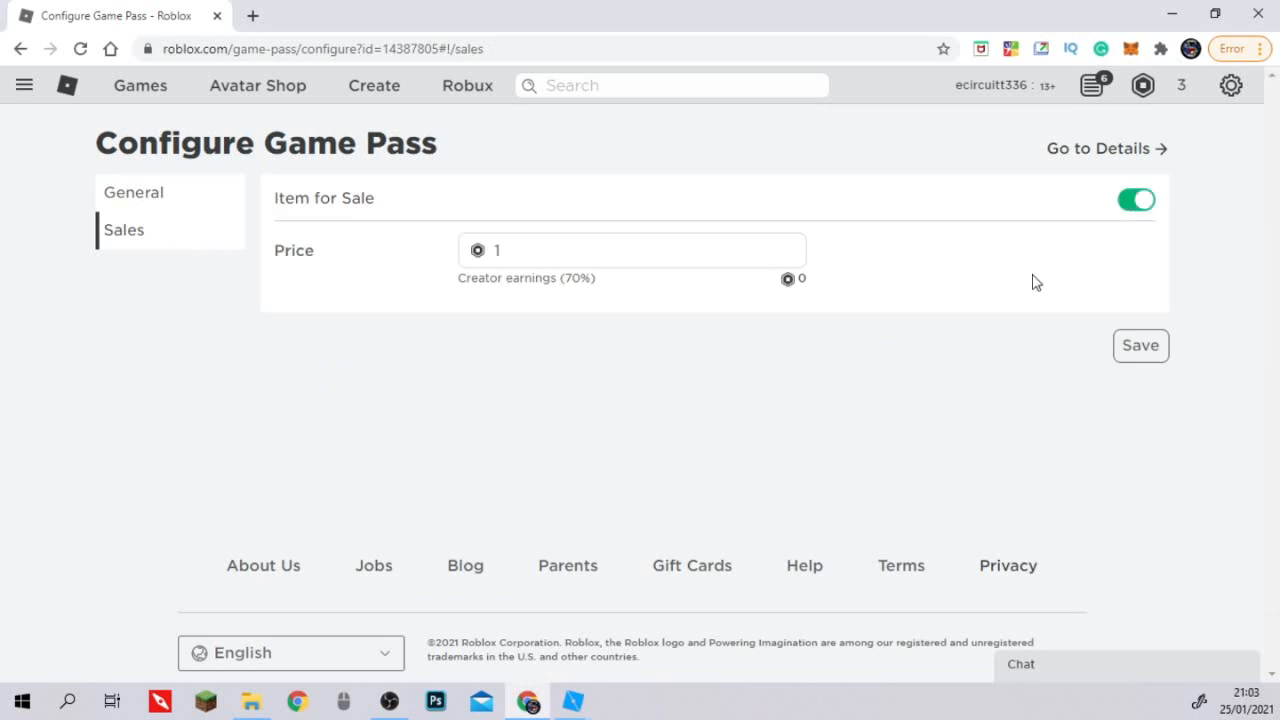
Set the 3X Speed game pass price to 10 Robux and save the sales settings.
double_click(517, 254)
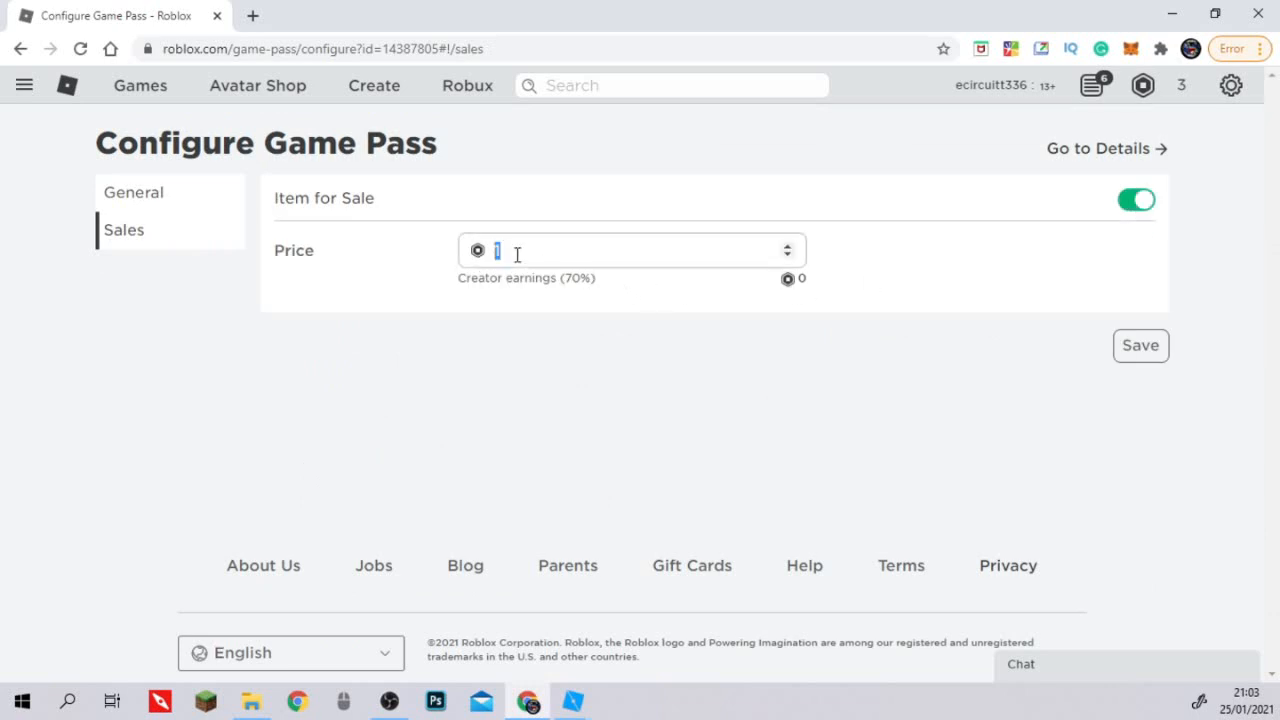
drag(530, 256, 427, 263)
text(10)
drag(560, 256, 497, 253)
click(531, 248)
drag(513, 251, 395, 250)
click(640, 247)
drag(692, 257, 490, 252)
click(600, 254)
click(1147, 357)
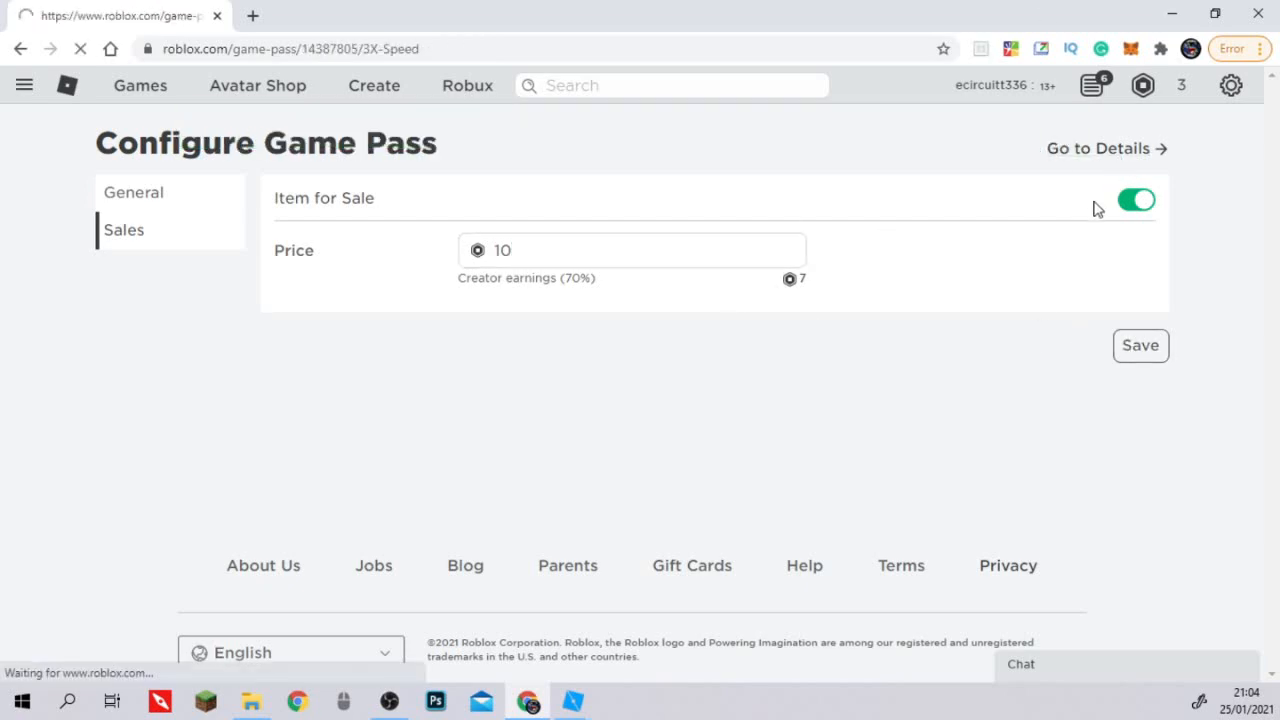
drag(650, 244, 525, 250)
drag(731, 354, 630, 355)
Return to the game pass list, put the 2X Speed pass on sale for 10 Robux and save.
click(20, 49)
scroll(290, 398, down, 3)
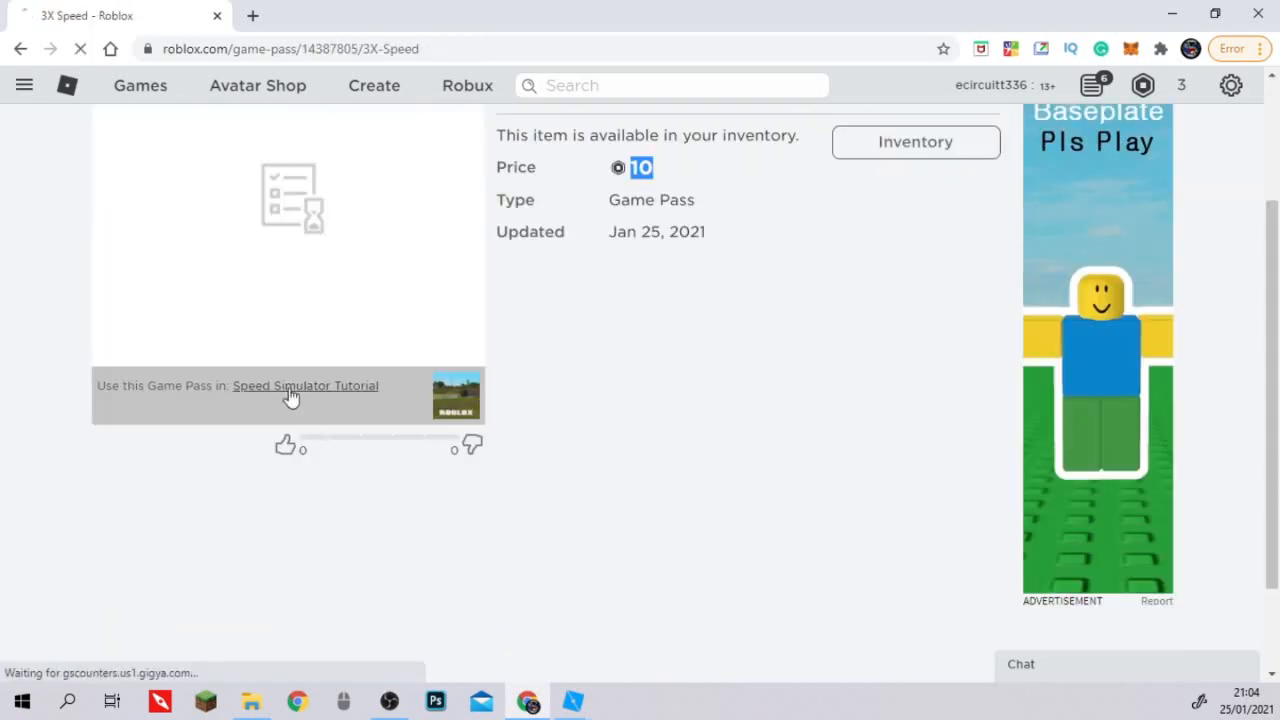
click(20, 49)
click(901, 476)
click(852, 499)
click(150, 245)
click(1137, 200)
click(640, 250)
text(10)
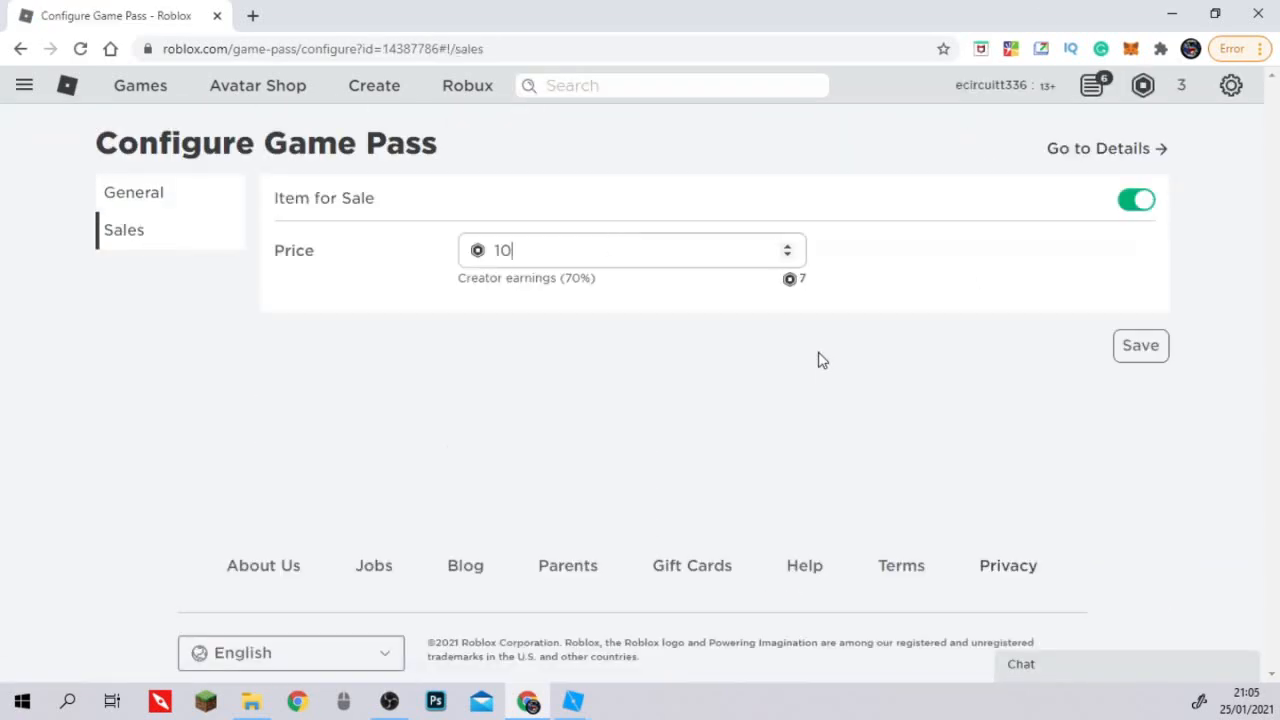
click(1140, 346)
Configure the 2X Prestige game pass as an item for sale priced at 10 Robux and save it.
click(20, 49)
click(906, 468)
click(848, 495)
click(130, 231)
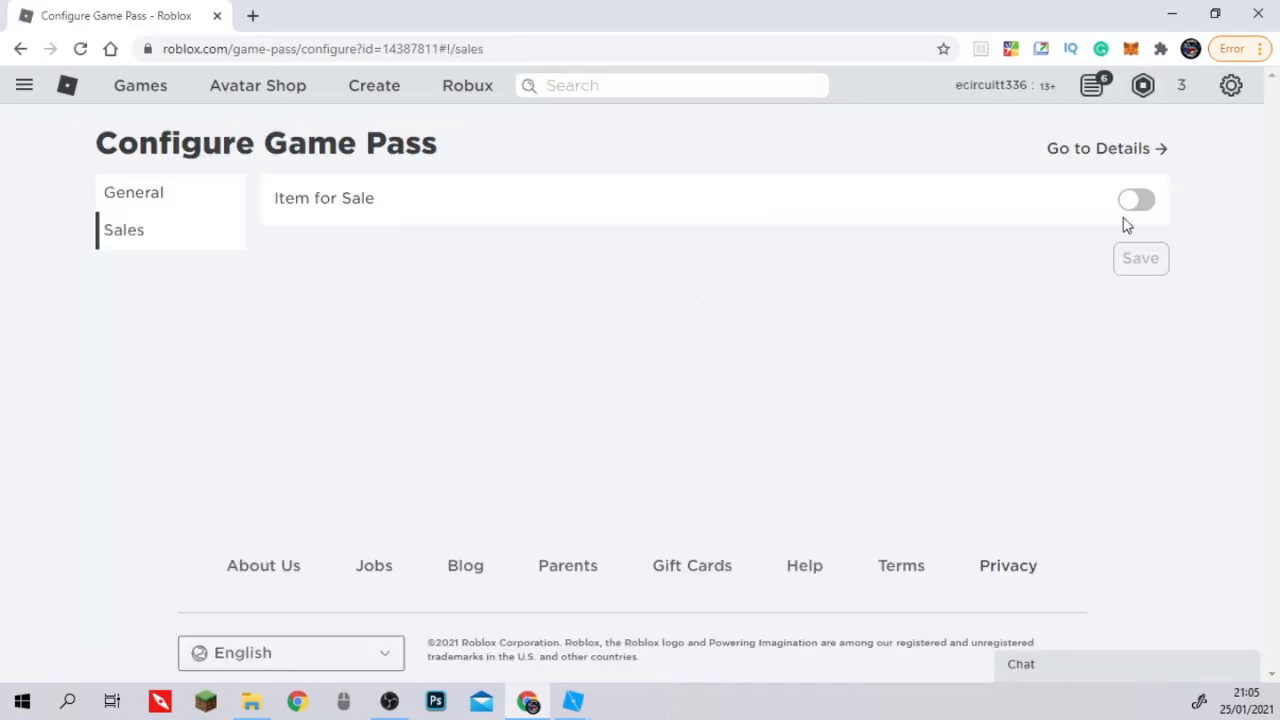
click(1137, 200)
click(700, 250)
text(10)
click(1140, 346)
Copy the 2X Speed pass ID from its page address and set speedGamepassID to 14387786 in Roblox Studio's LocalScript.
click(20, 49)
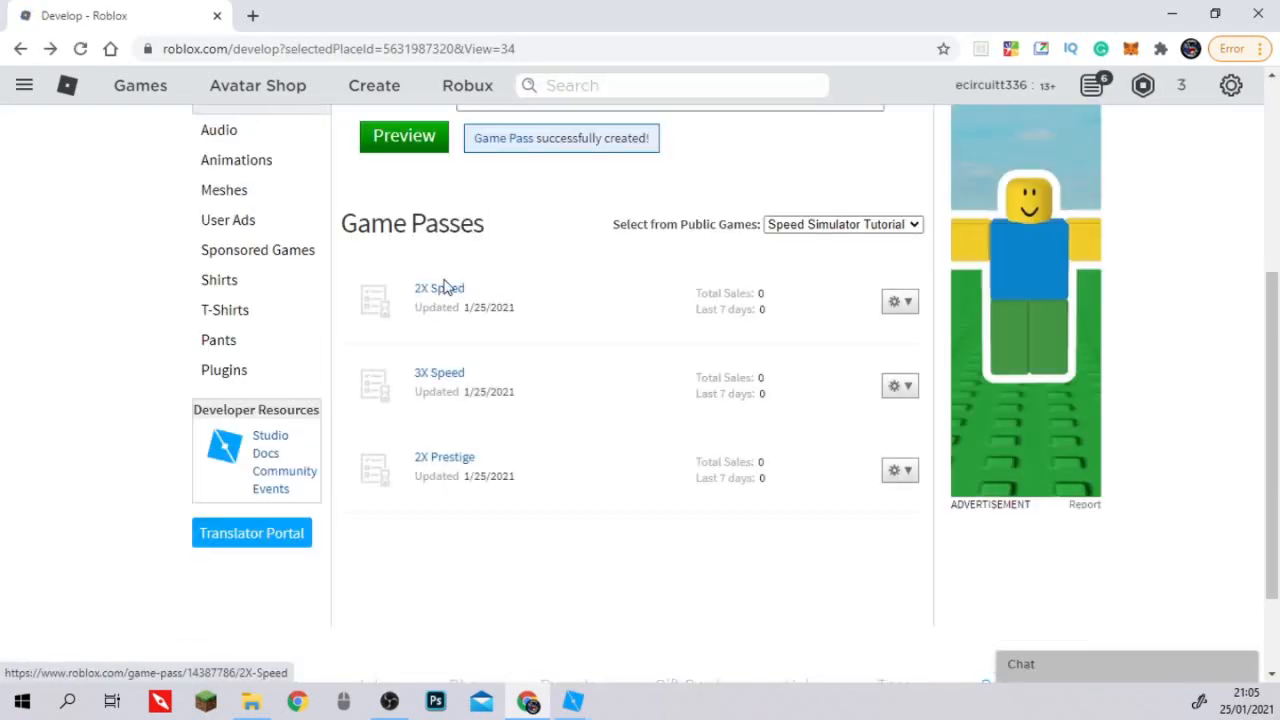
click(458, 292)
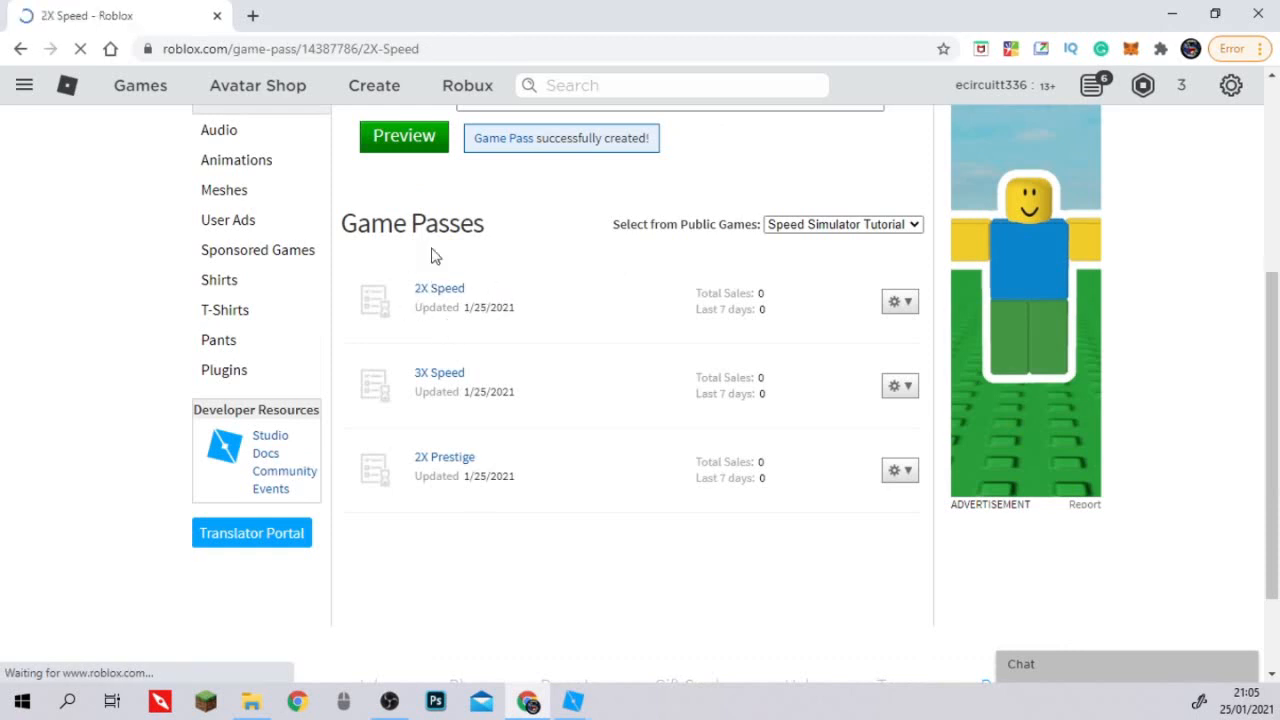
double_click(330, 49)
key(ctrl+c)
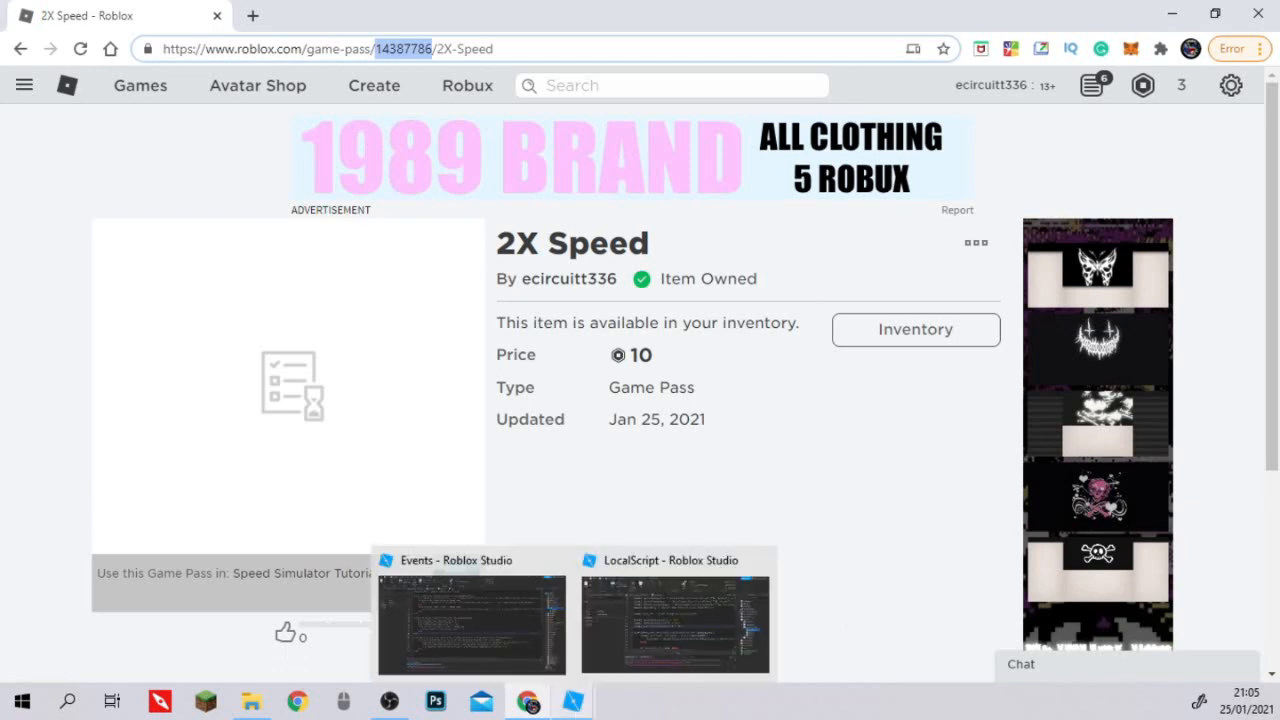
click(565, 703)
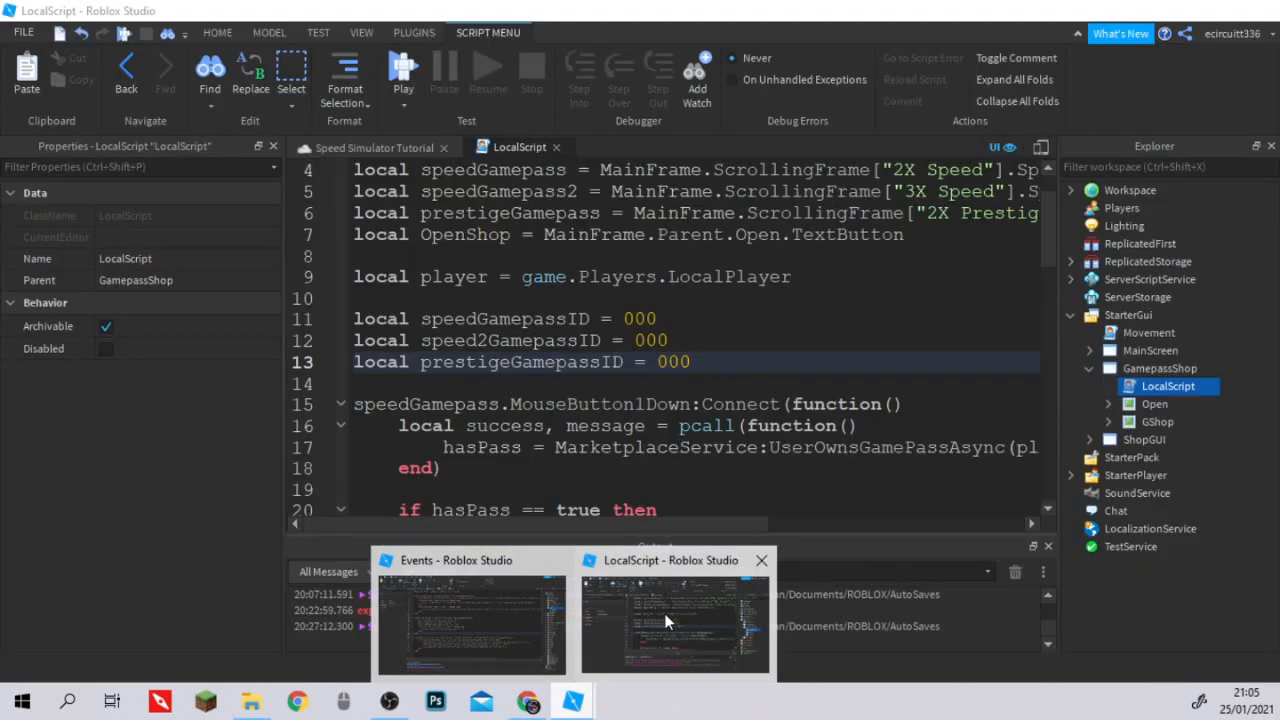
click(667, 618)
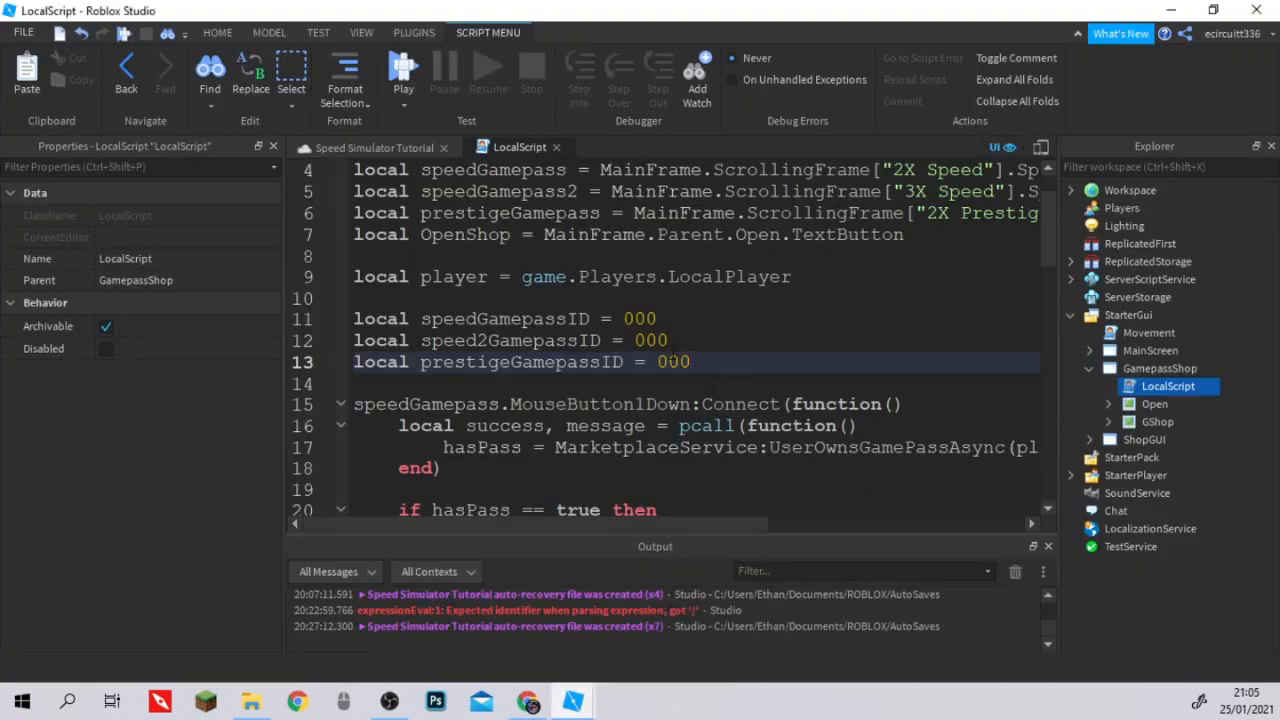
double_click(640, 318)
key(ctrl+v)
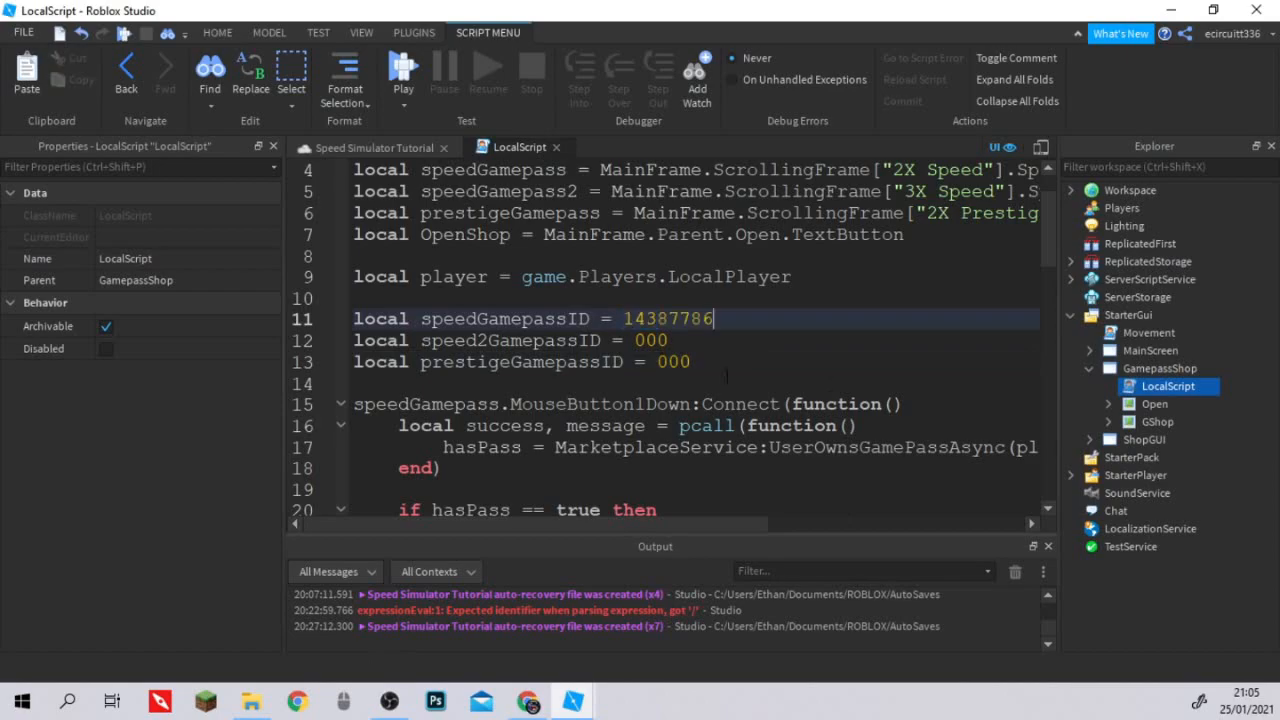
Switch to the browser, copy the 3X Speed pass ID from its page address, and set speed2GamepassID to 14387805 in Roblox Studio's LocalScript.
click(538, 697)
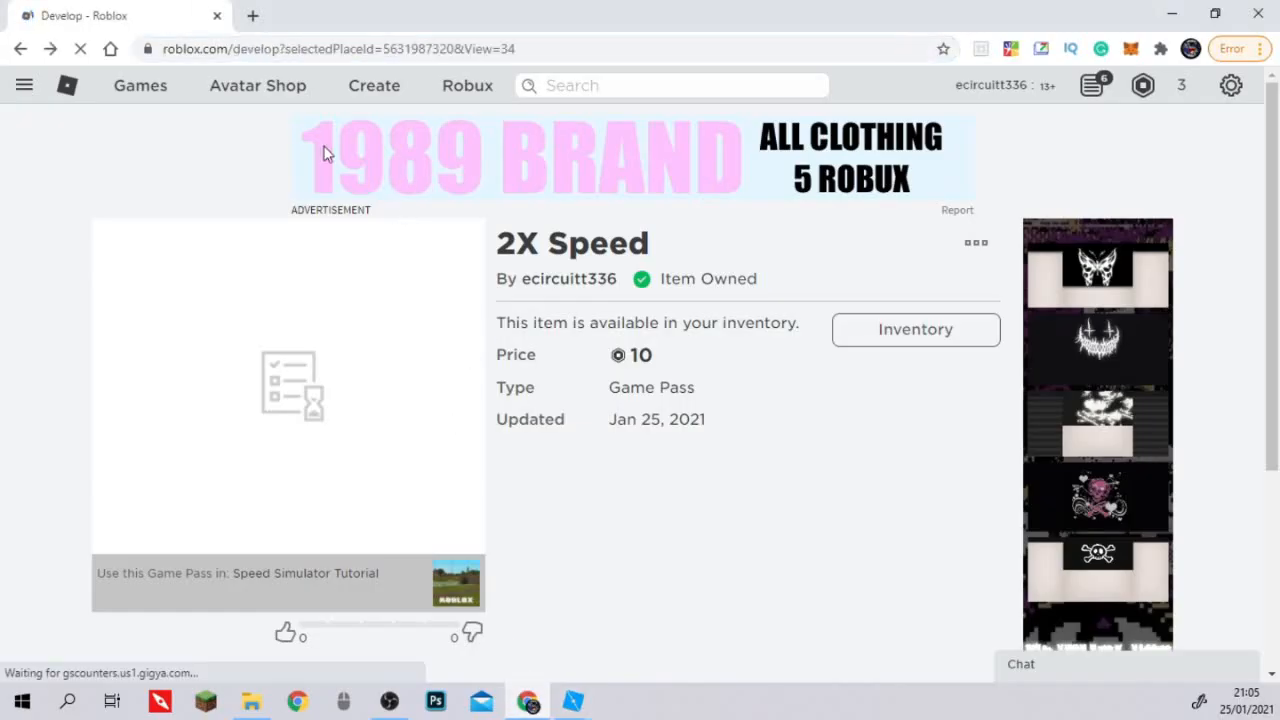
scroll(504, 467, down, 3)
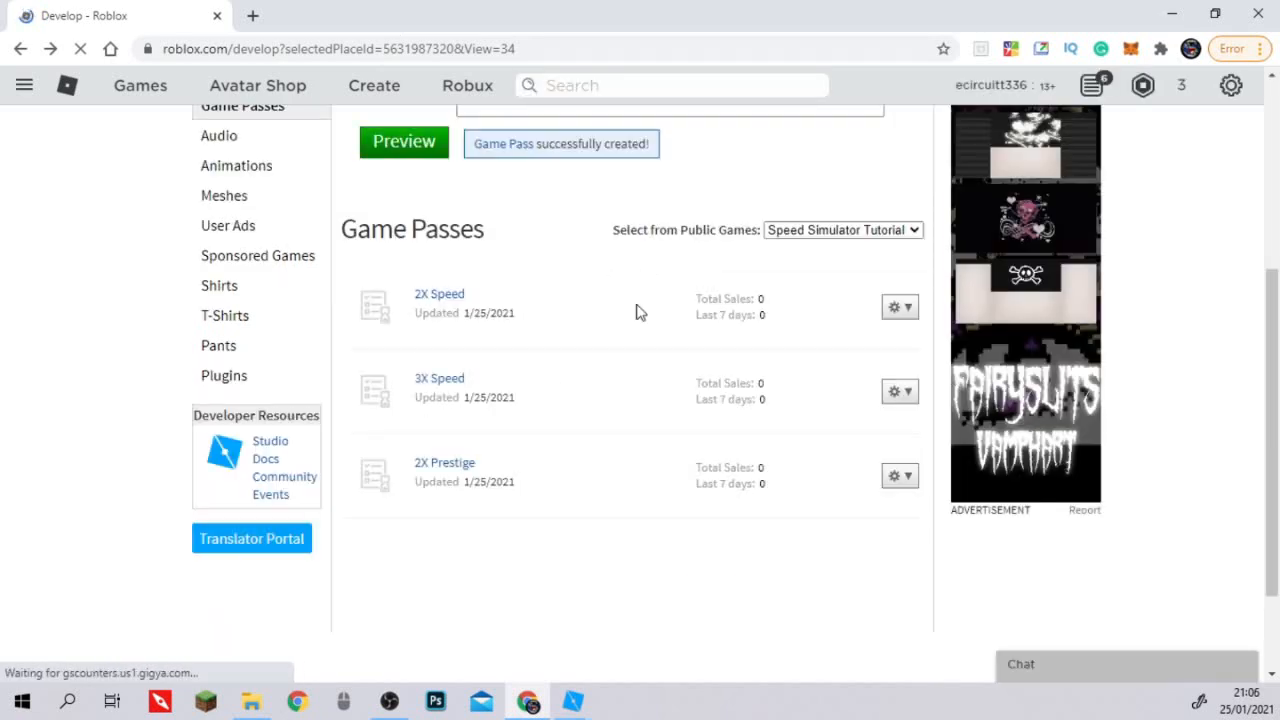
click(434, 383)
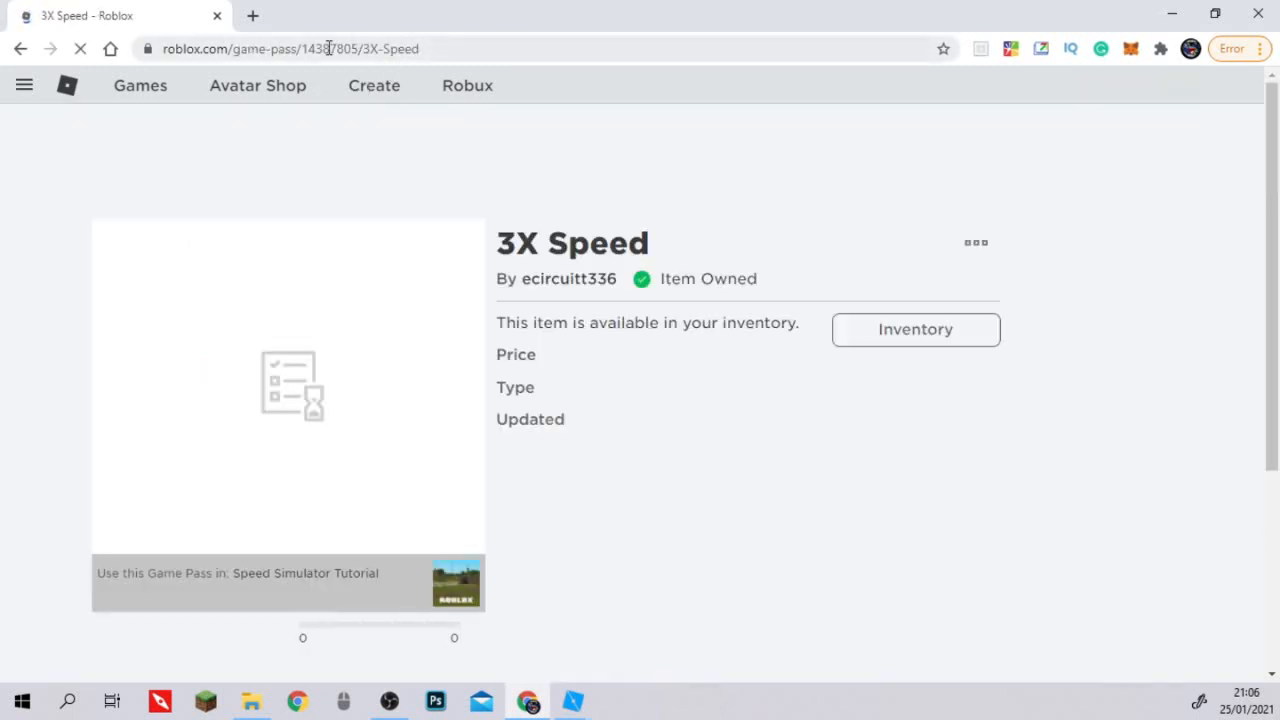
double_click(330, 48)
key(ctrl+c)
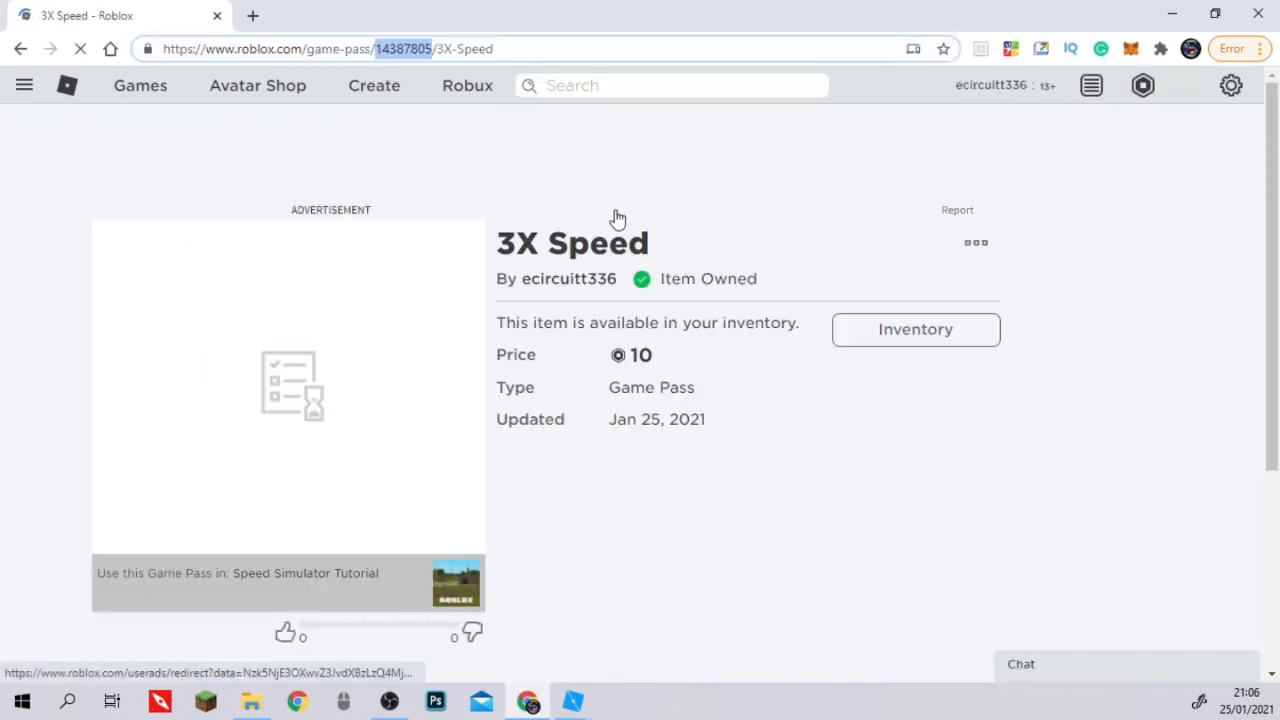
click(573, 712)
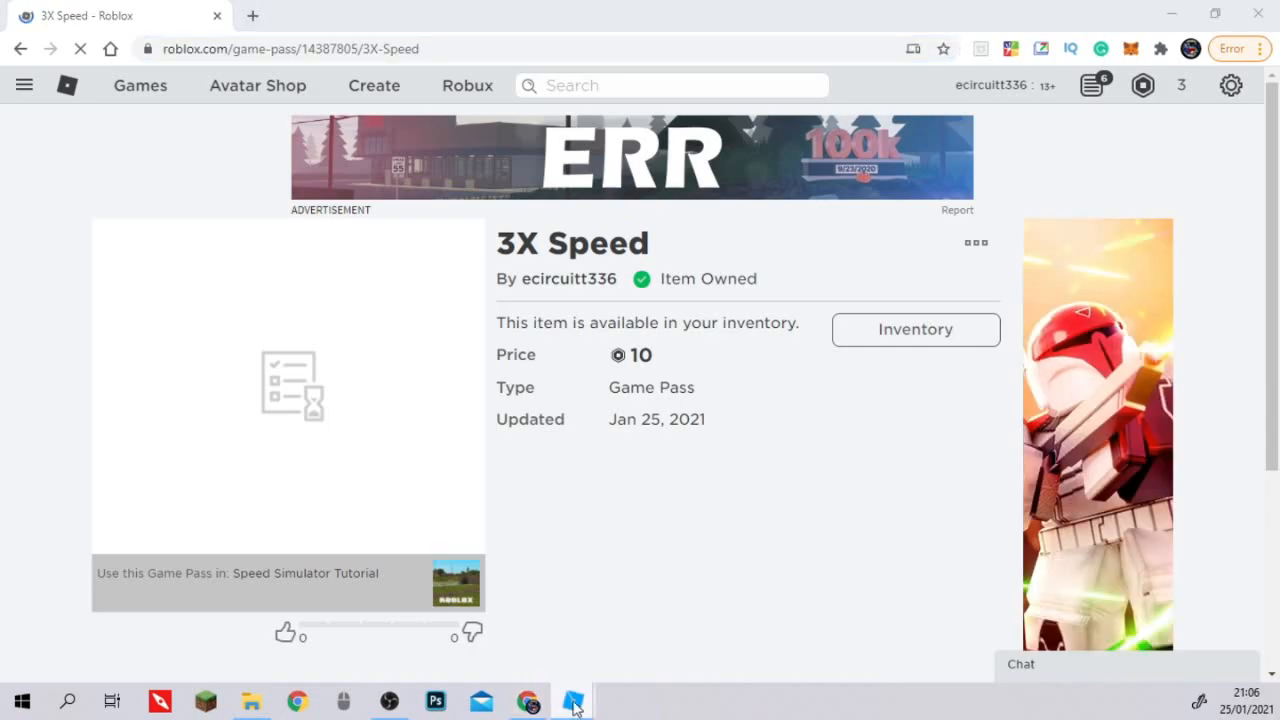
click(589, 672)
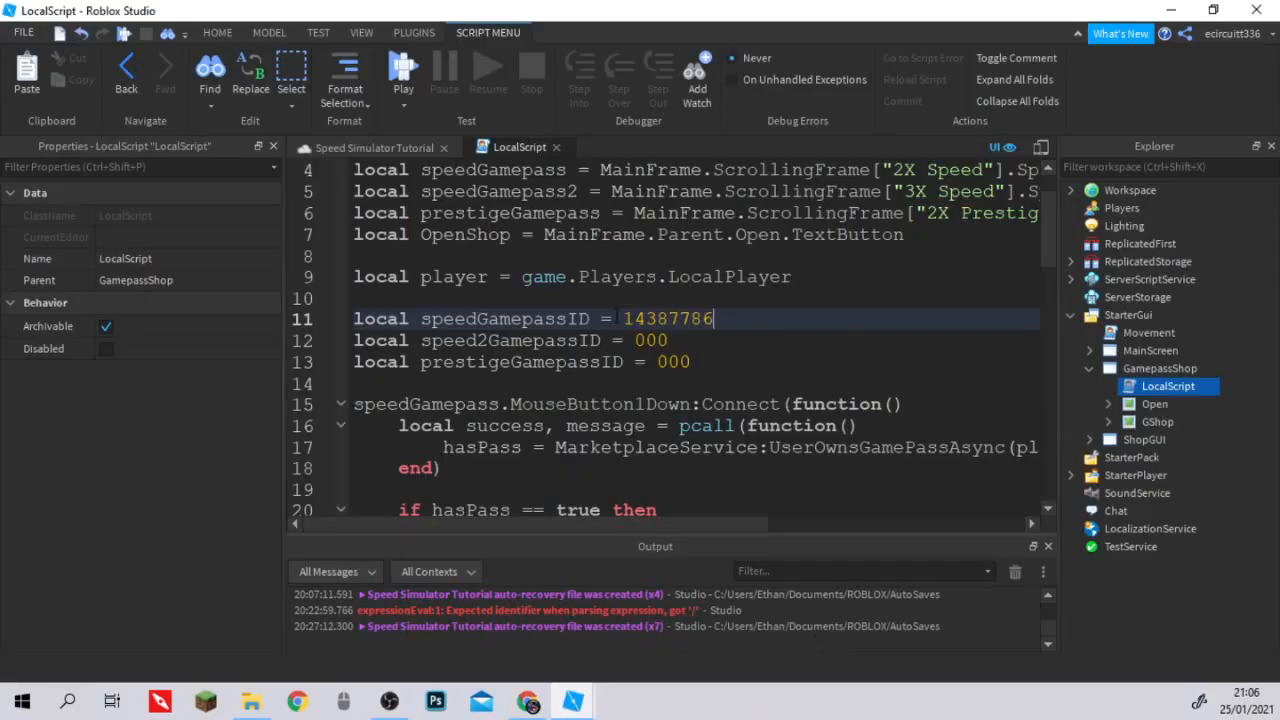
double_click(651, 340)
key(ctrl+v)
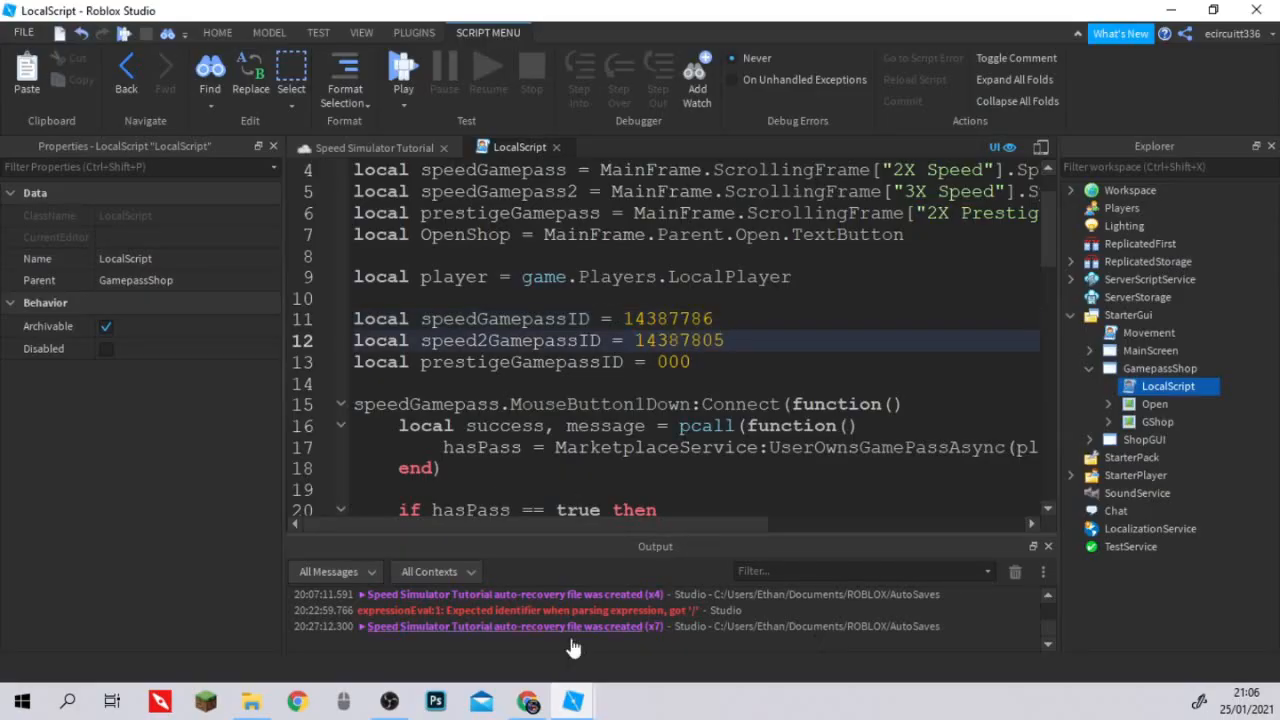
Switch to the browser, copy the 2X Prestige pass ID from its page address, and set prestigeGamepassID to 14387811 in Roblox Studio's LocalScript.
click(530, 700)
key(alt+Left)
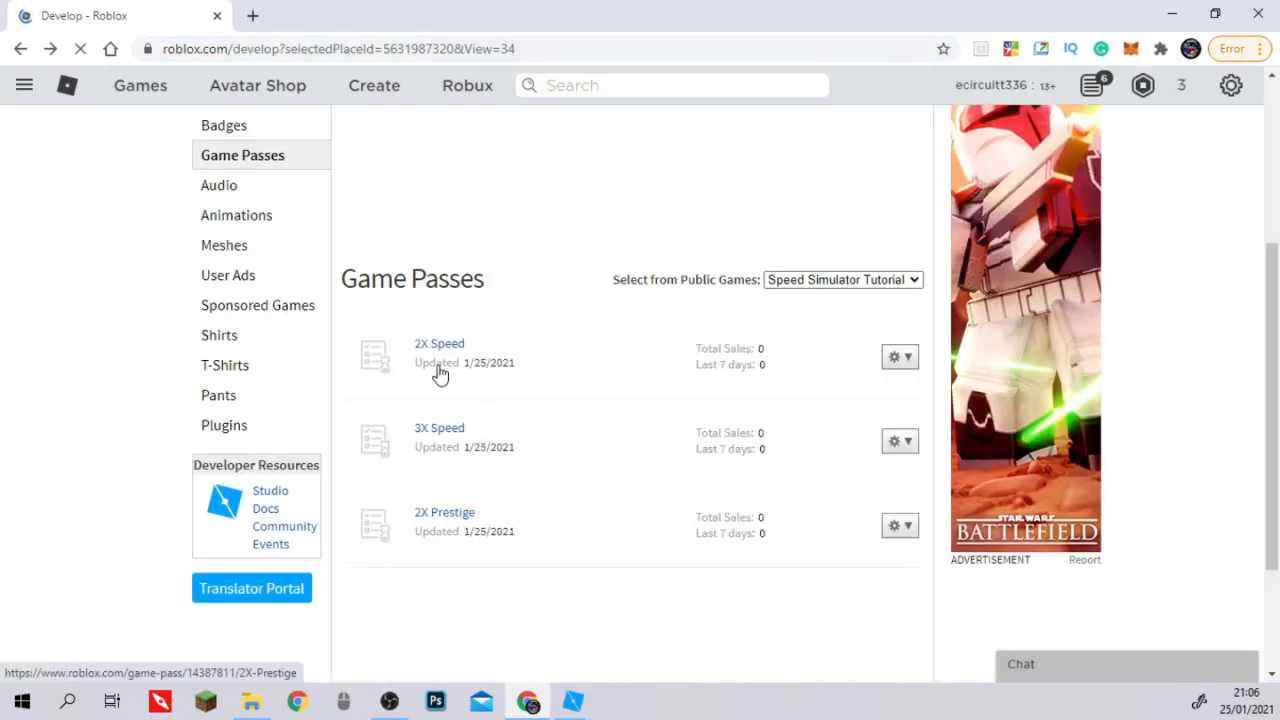
click(445, 512)
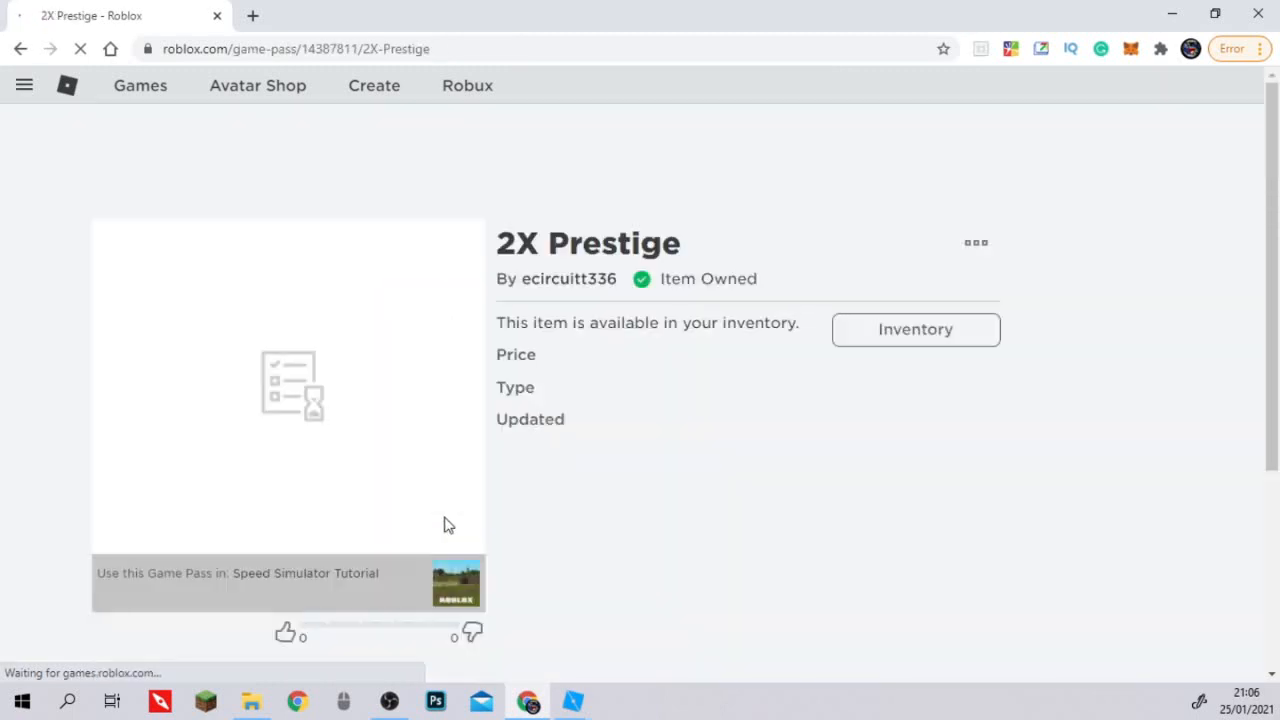
double_click(327, 49)
key(ctrl+c)
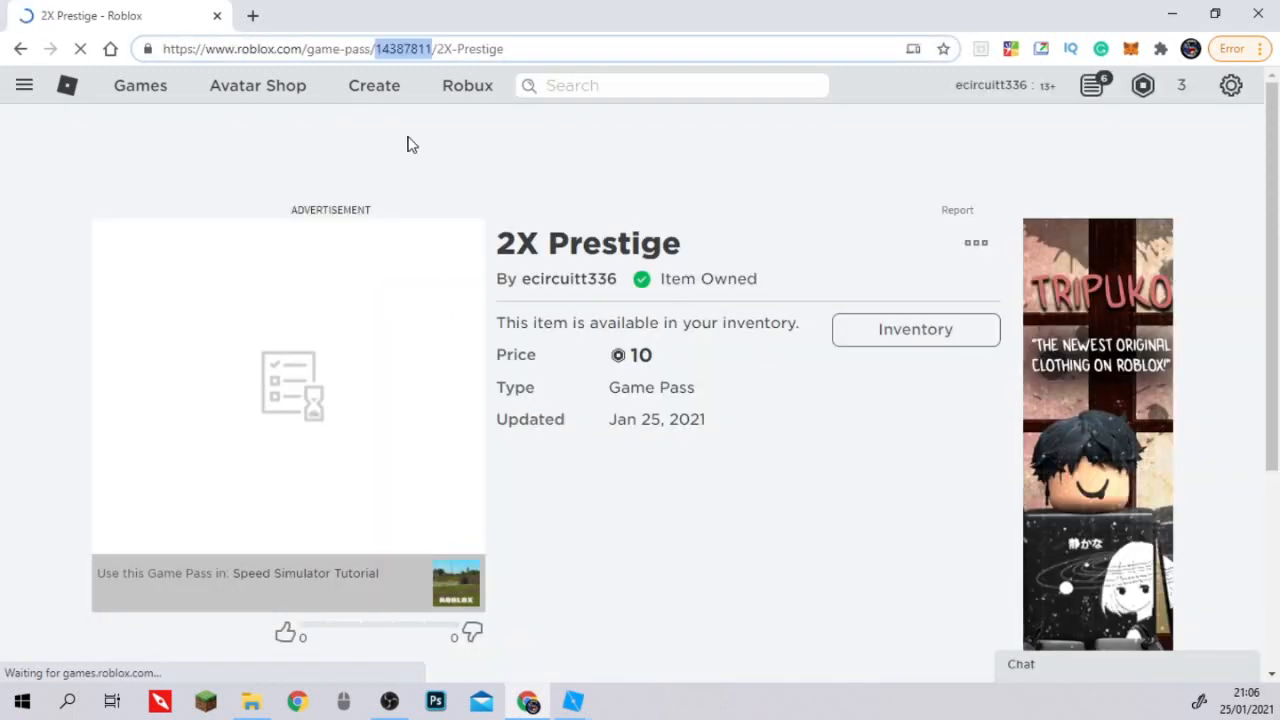
click(573, 701)
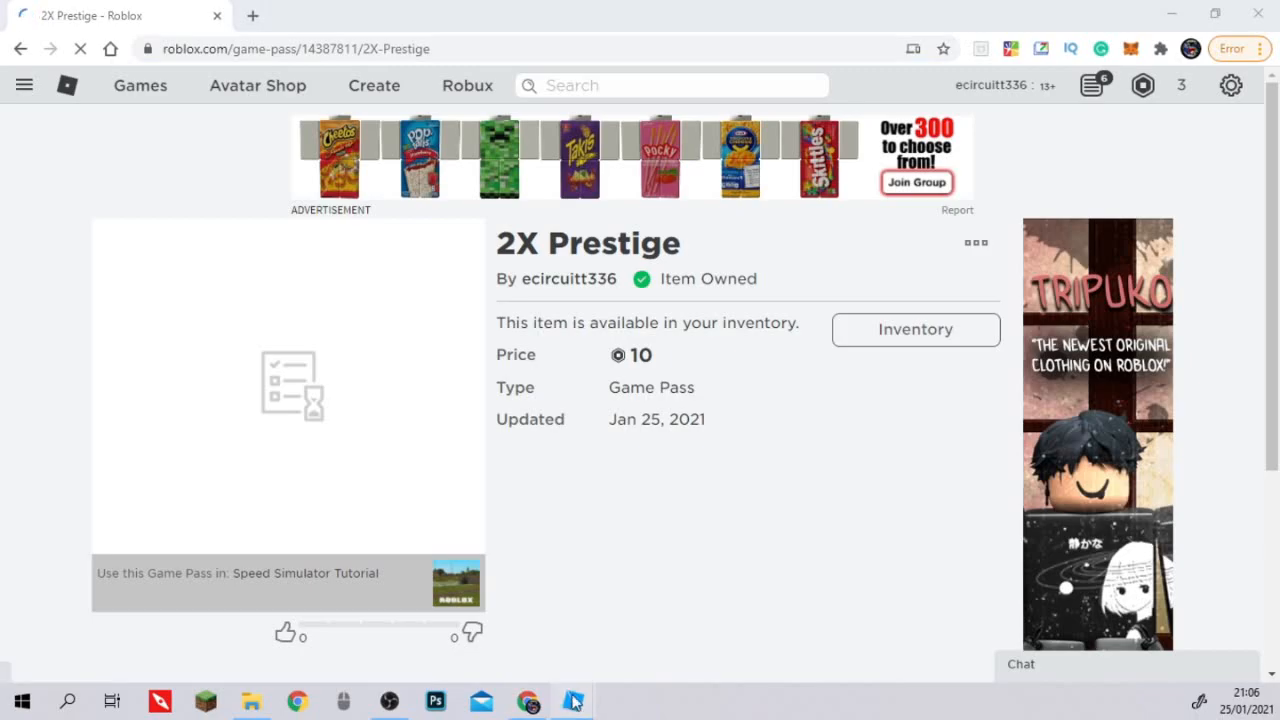
click(697, 637)
double_click(672, 362)
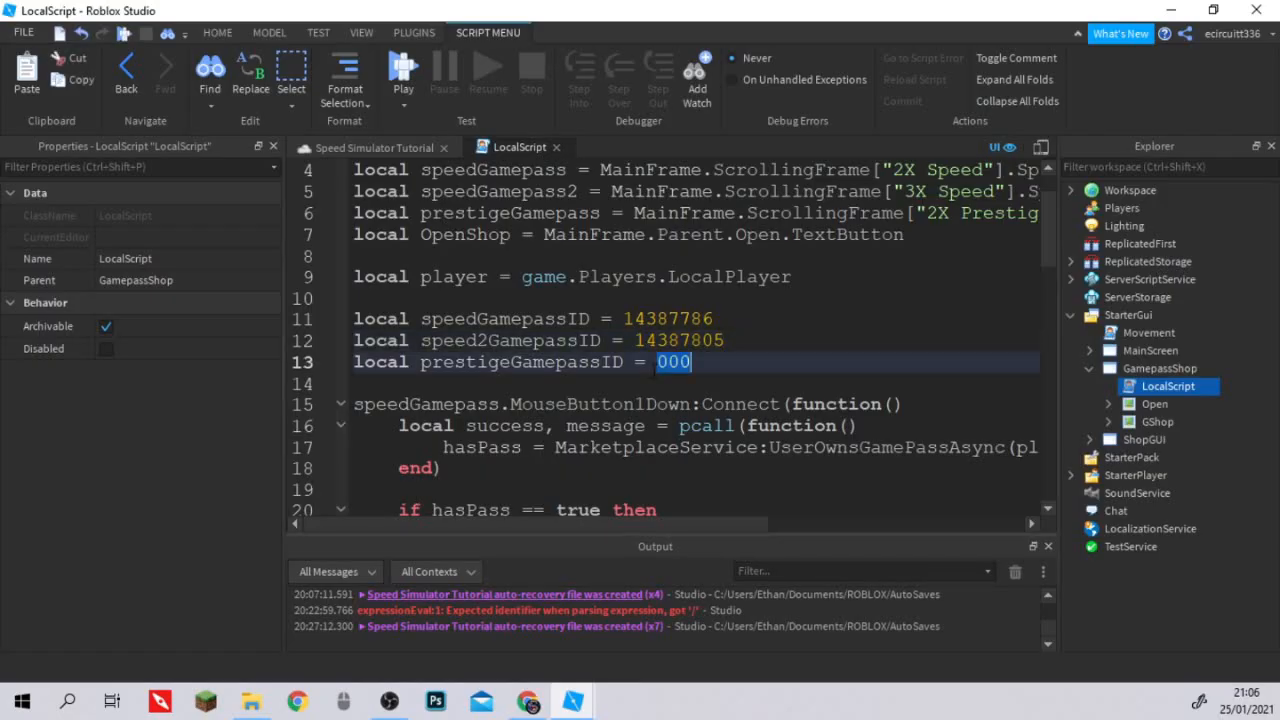
key(ctrl+v)
click(828, 346)
scroll(793, 374, down, 3)
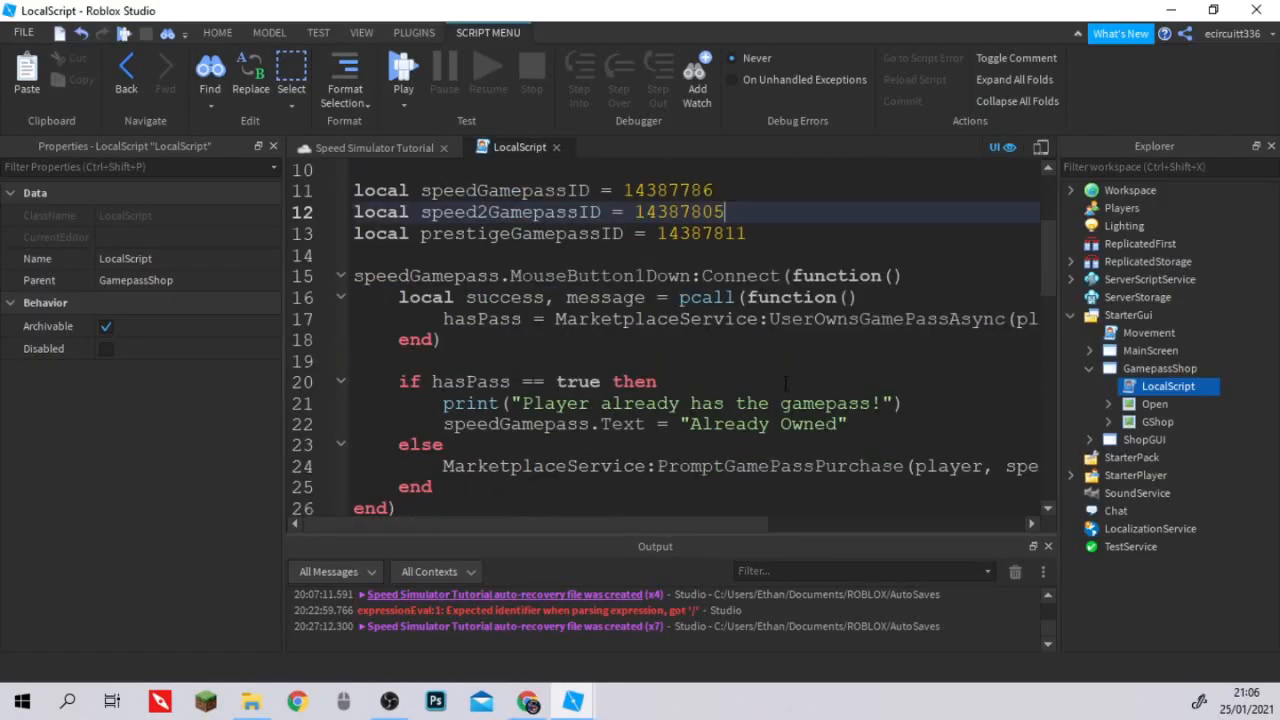
scroll(793, 374, up, 4)
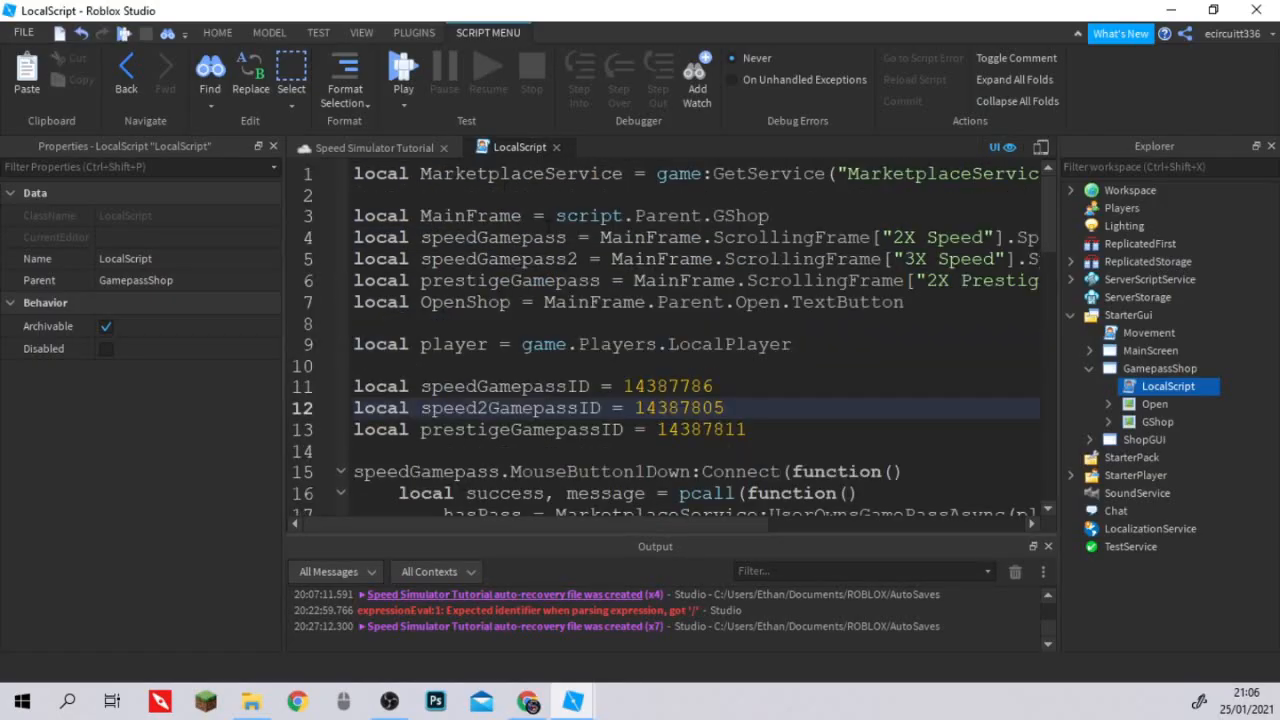
click(557, 148)
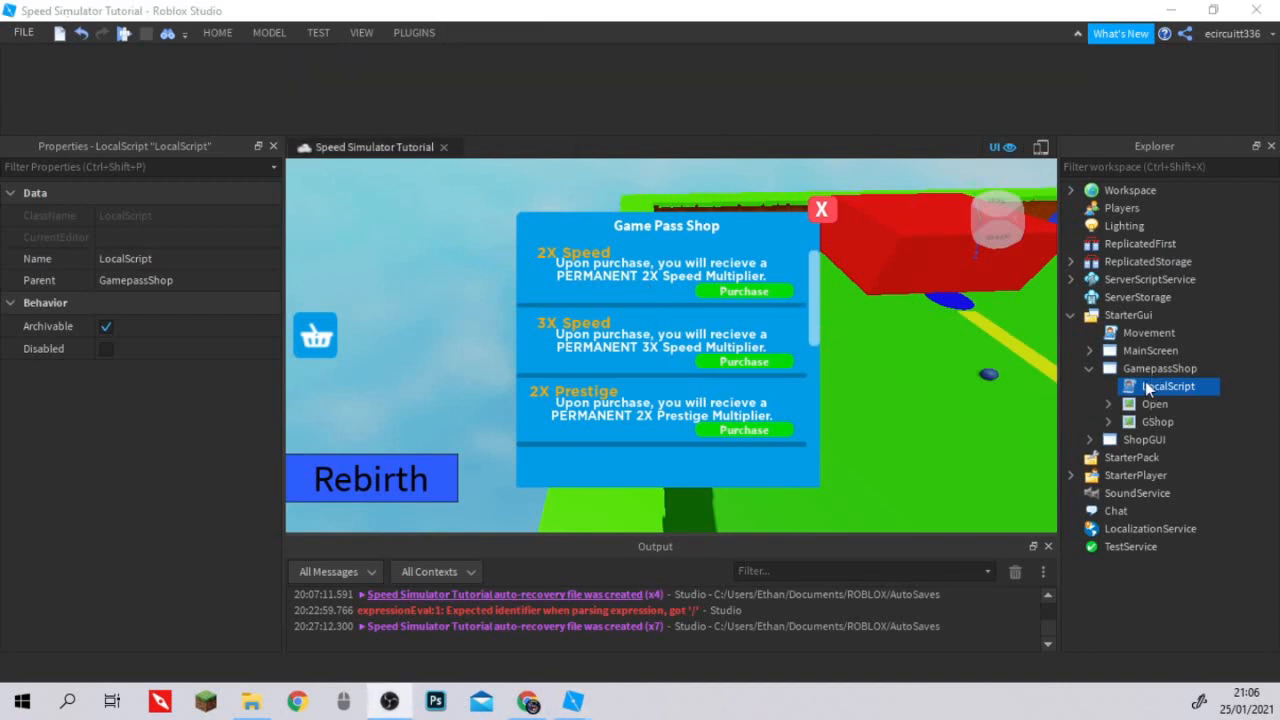
Inspect the Open and GShop objects under GamepassShop, reopen its LocalScript and review the game pass purchase functions.
click(1155, 404)
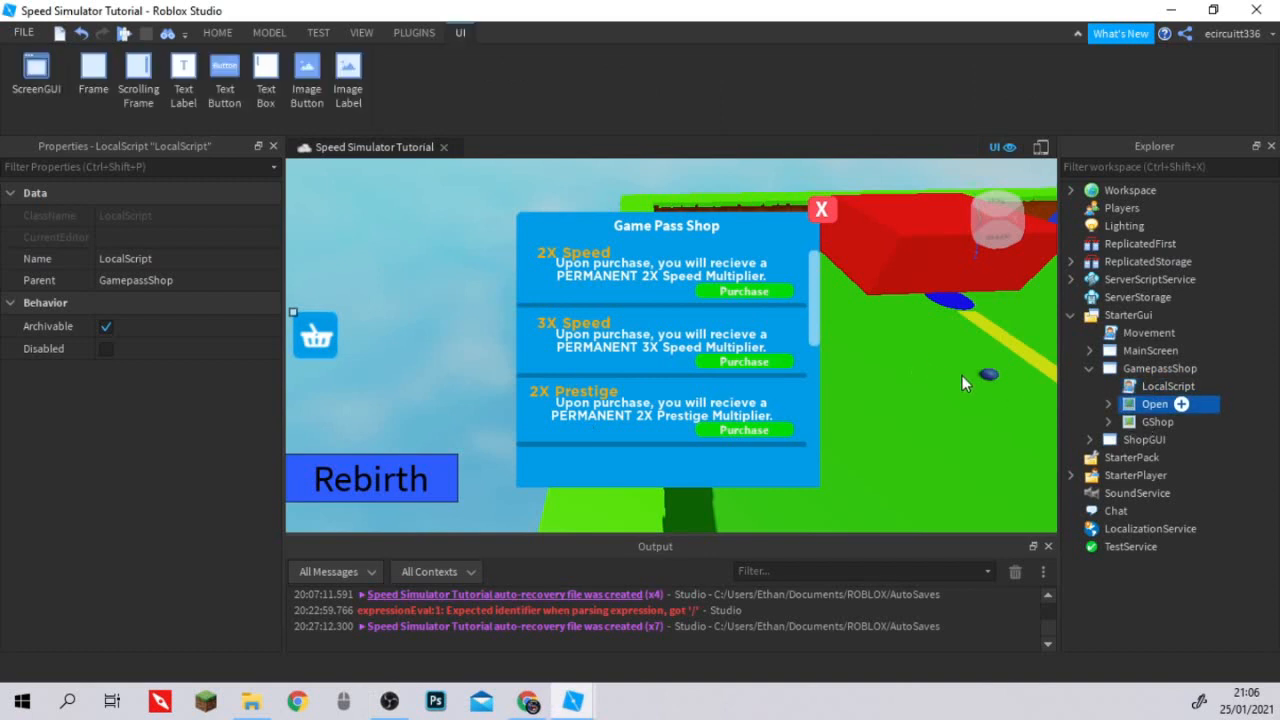
click(668, 280)
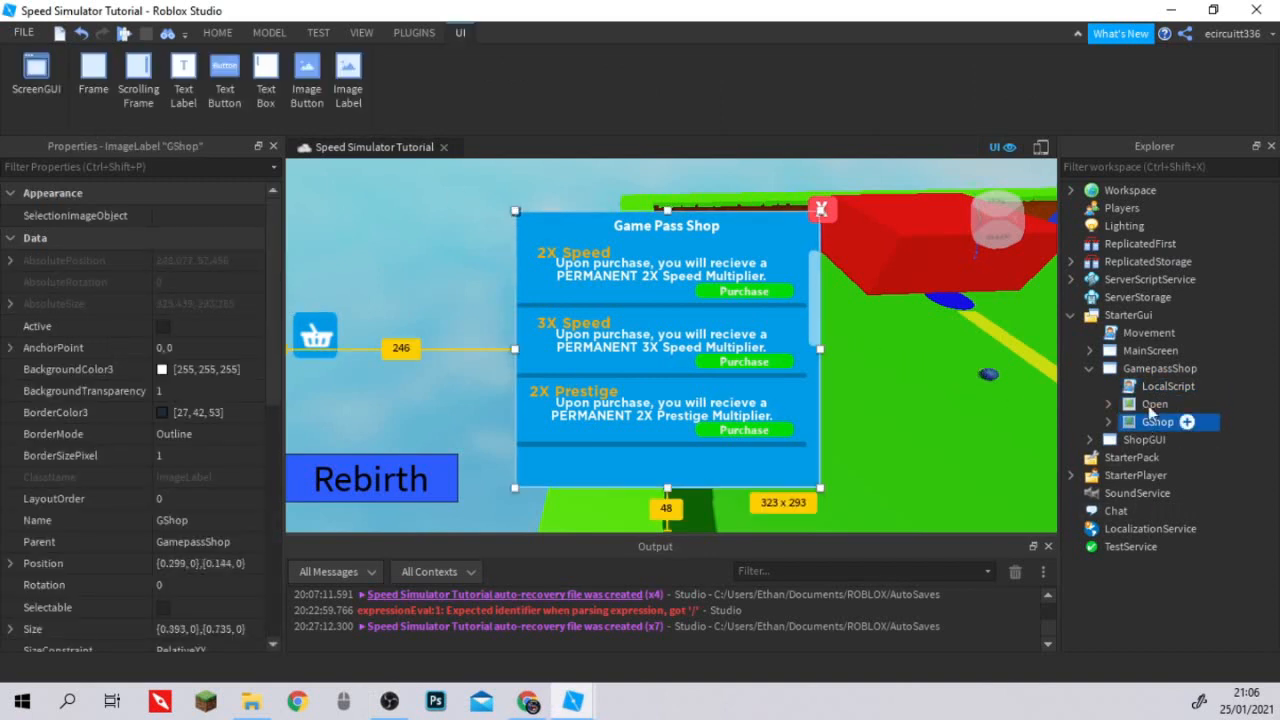
click(1108, 404)
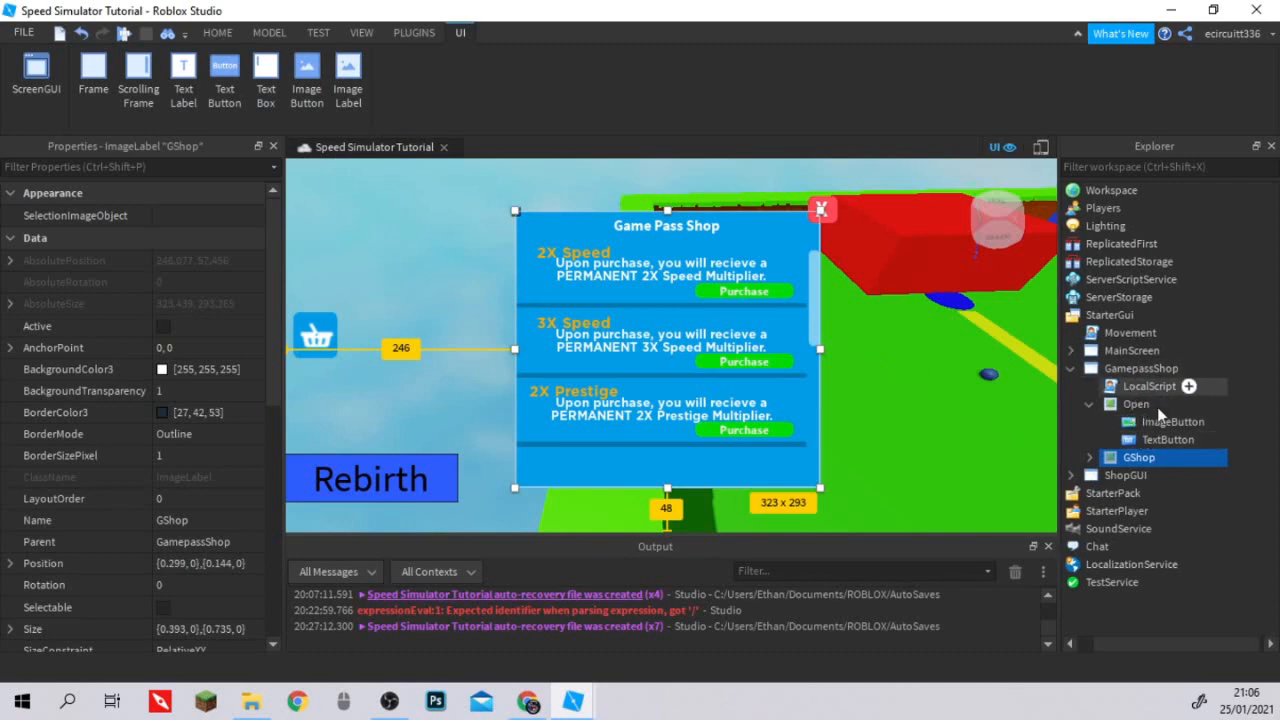
double_click(1152, 388)
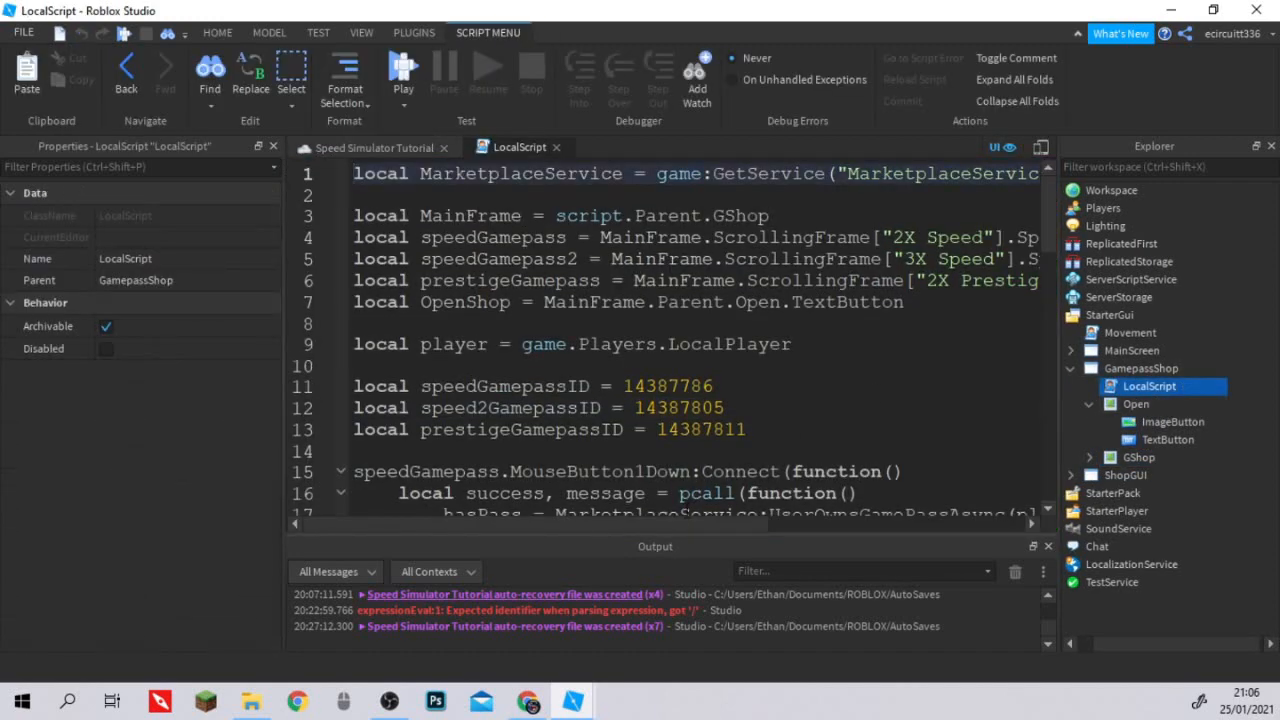
drag(681, 525, 679, 524)
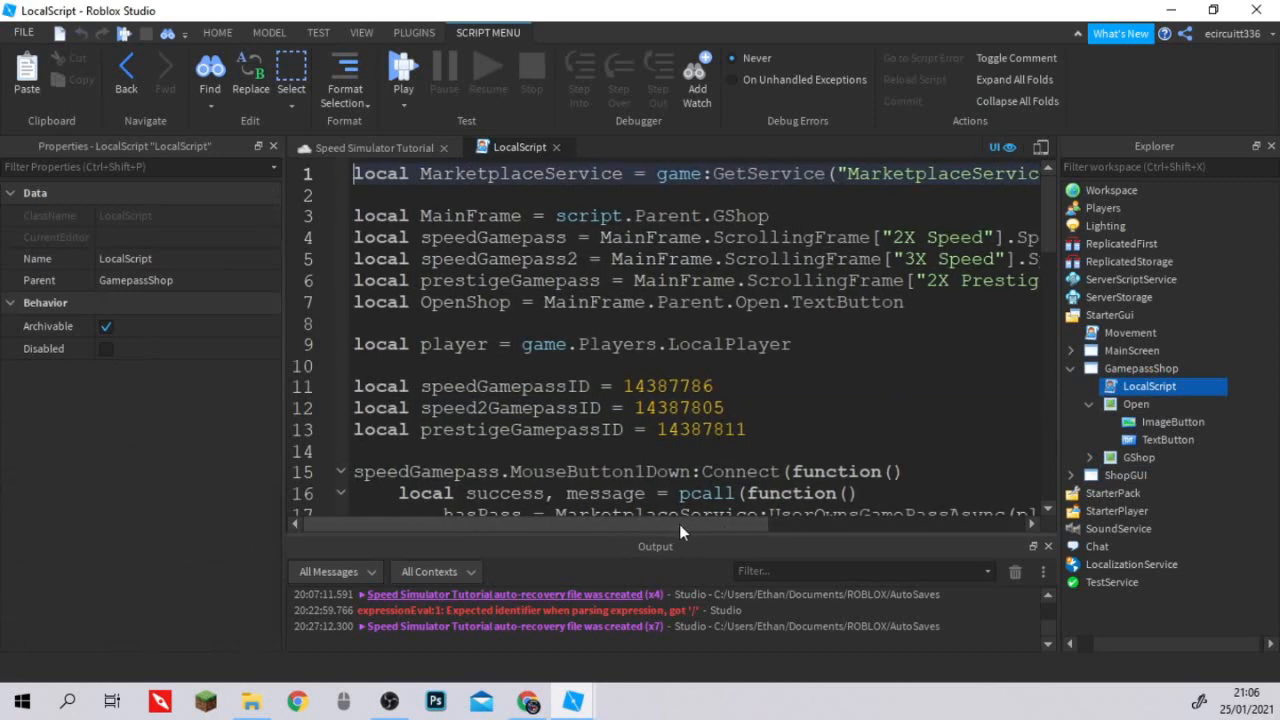
scroll(686, 463, down, 4)
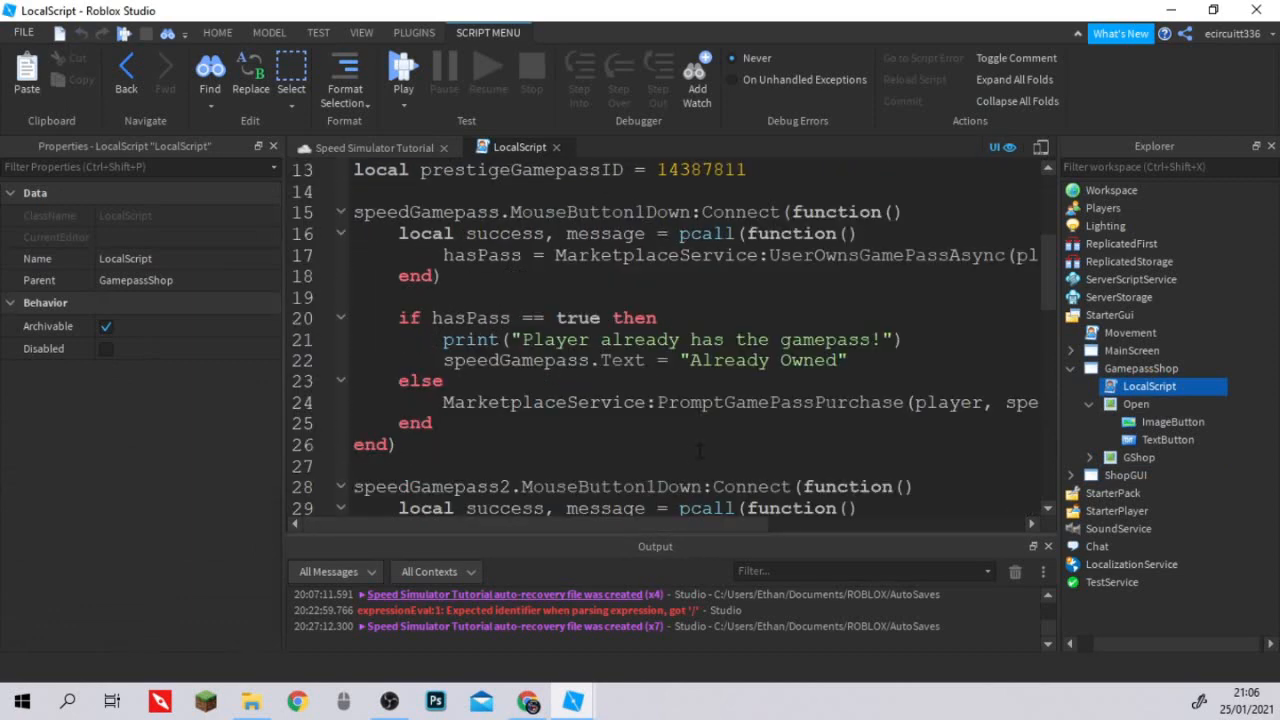
scroll(700, 452, up, 1)
scroll(708, 450, down, 9)
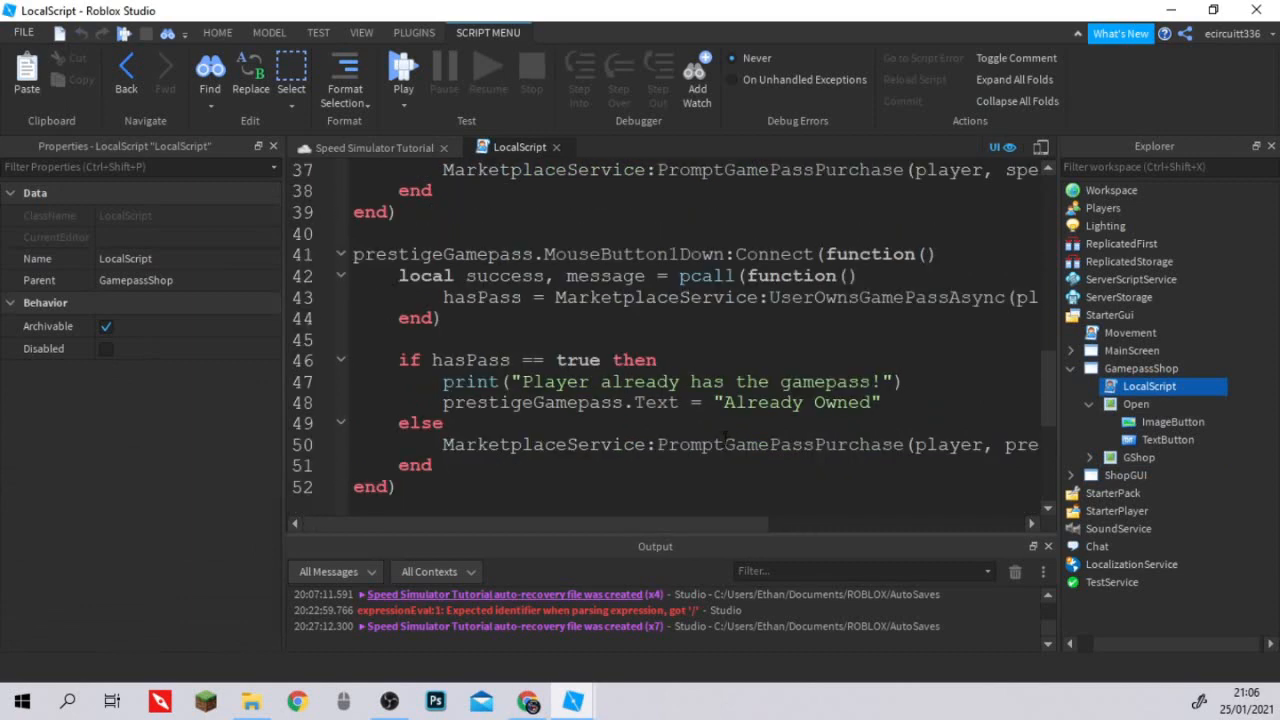
scroll(724, 437, up, 10)
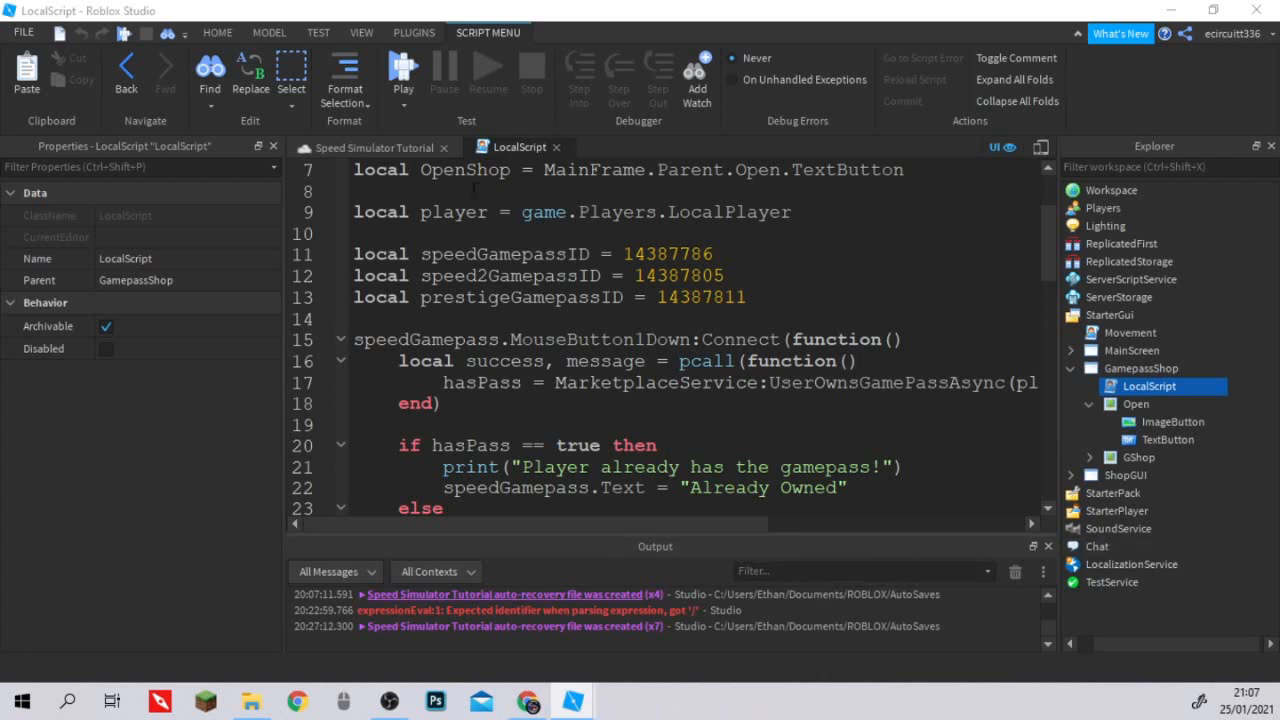
click(492, 340)
scroll(478, 388, down, 12)
scroll(478, 388, down, 3)
scroll(480, 344, up, 4)
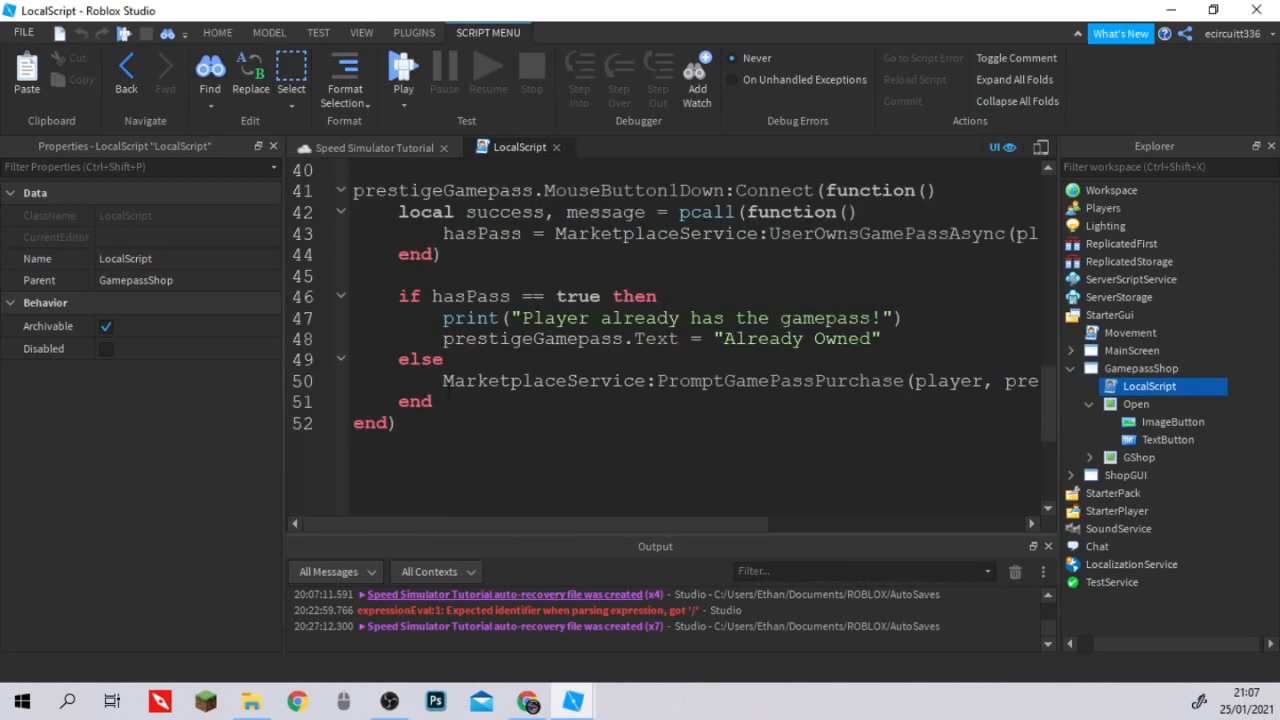
At the end of the LocalScript, connect a new function to script.Parent.Open.TextButton.MouseButton1Click.
click(454, 427)
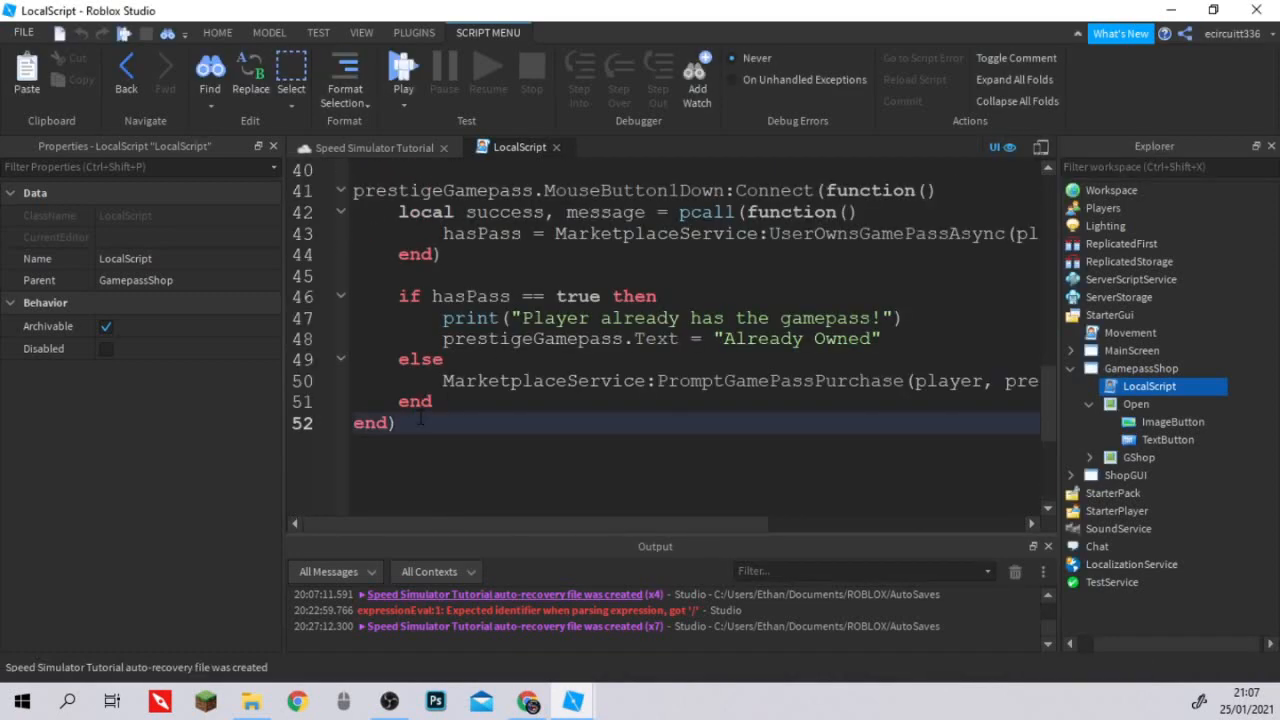
key(Return)
key(Return)
text(script.Parent.O)
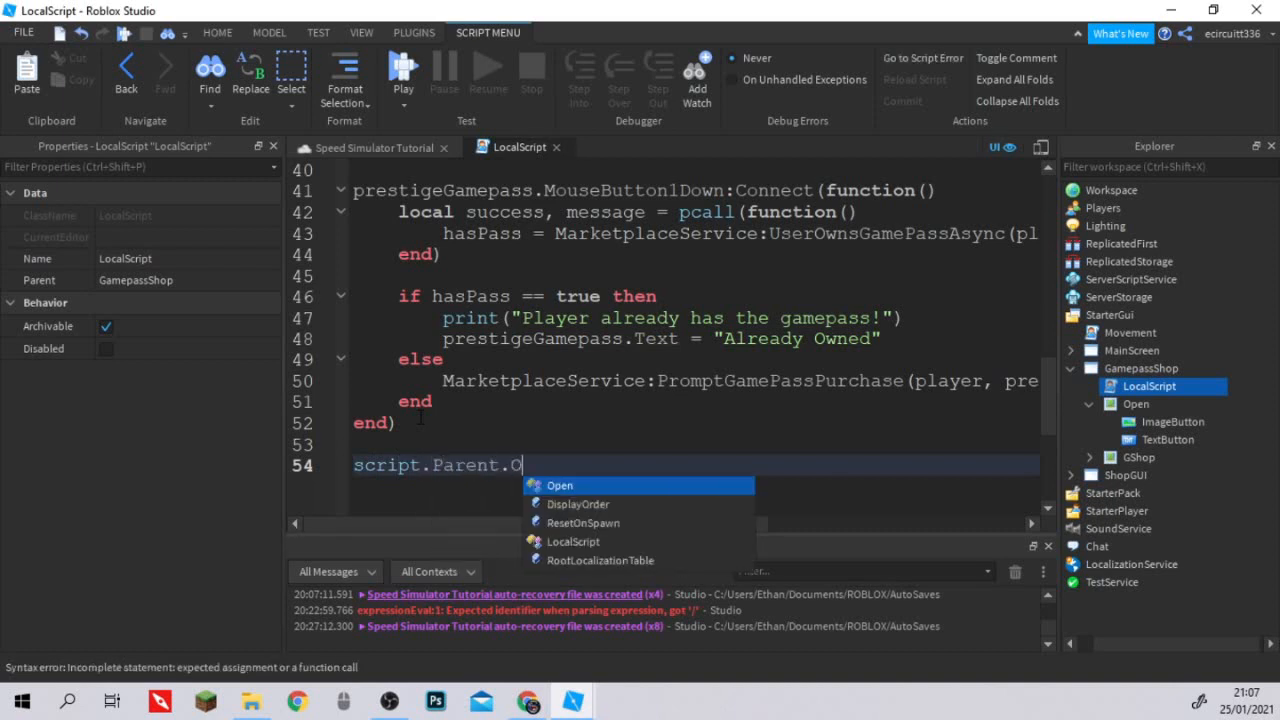
key(Tab)
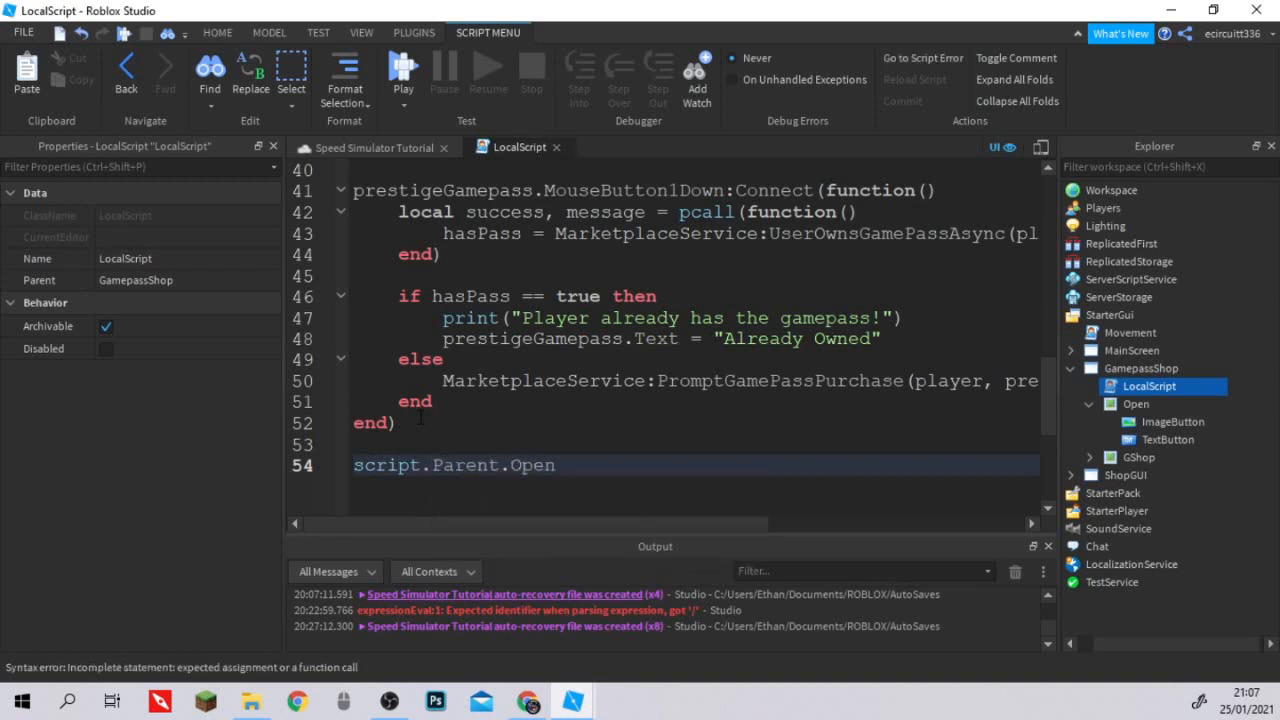
text(.Te)
key(Tab)
text(.MouseButton1Click)
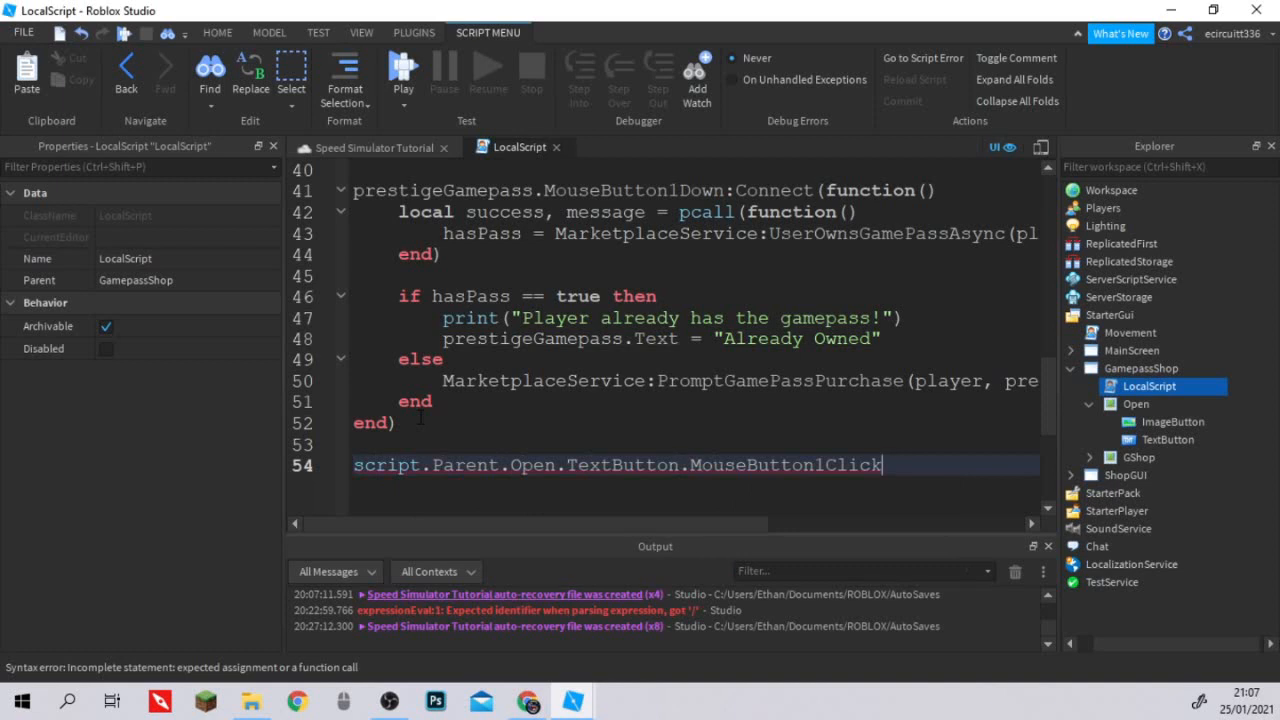
text(:Con)
key(Tab)
text((fu)
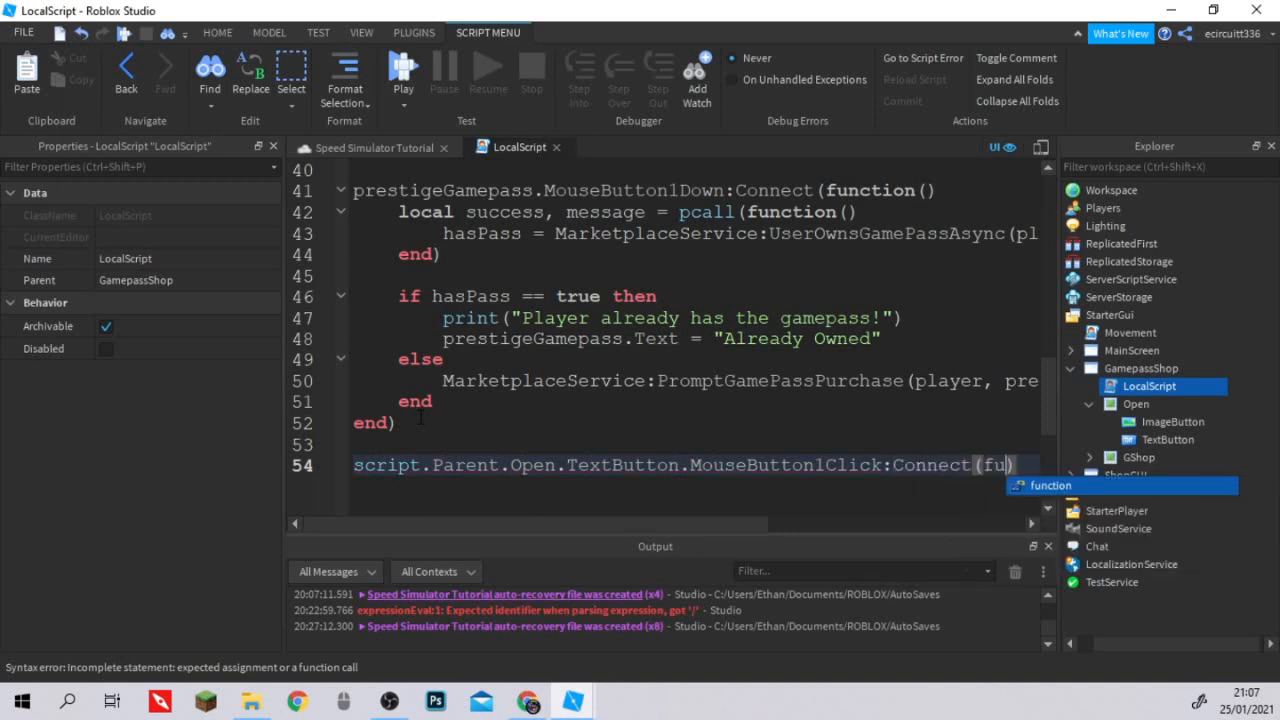
key(Tab)
text(())
key(Return)
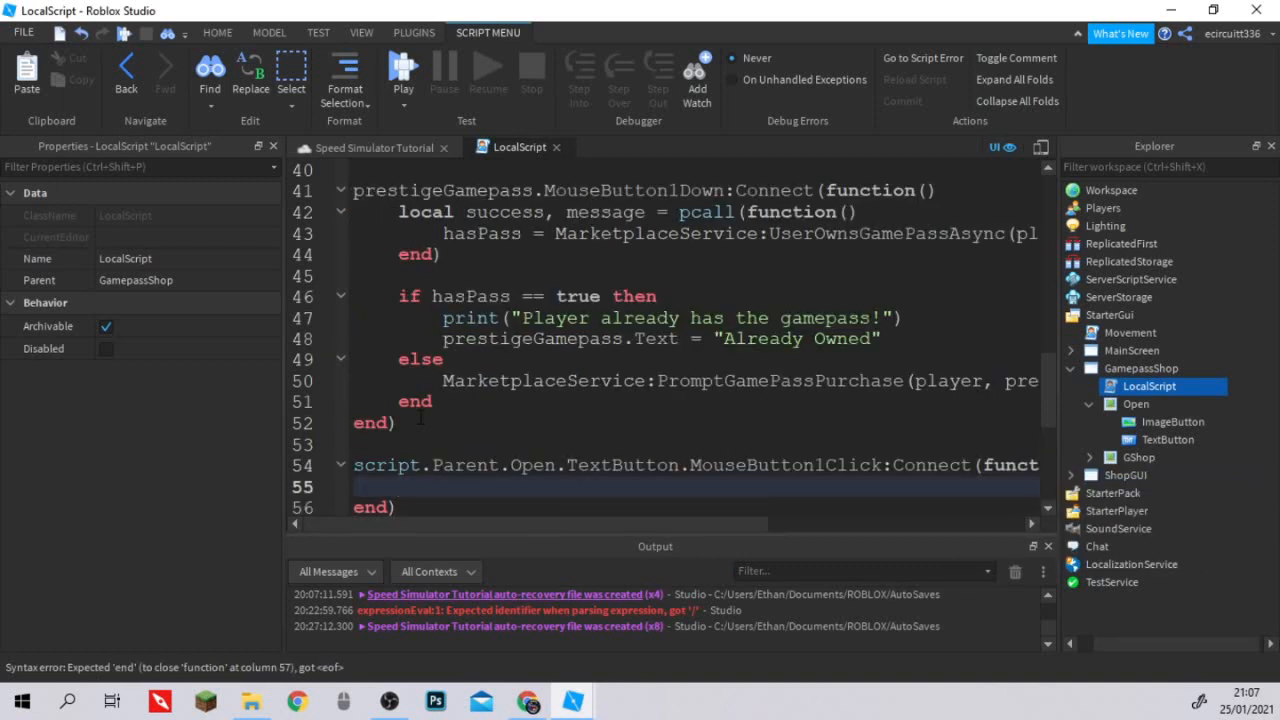
Inside the new click function, add MainFrame.Visible = not MainFrame.Visible, and close the script.
text(main)
key(Tab)
text(.vis)
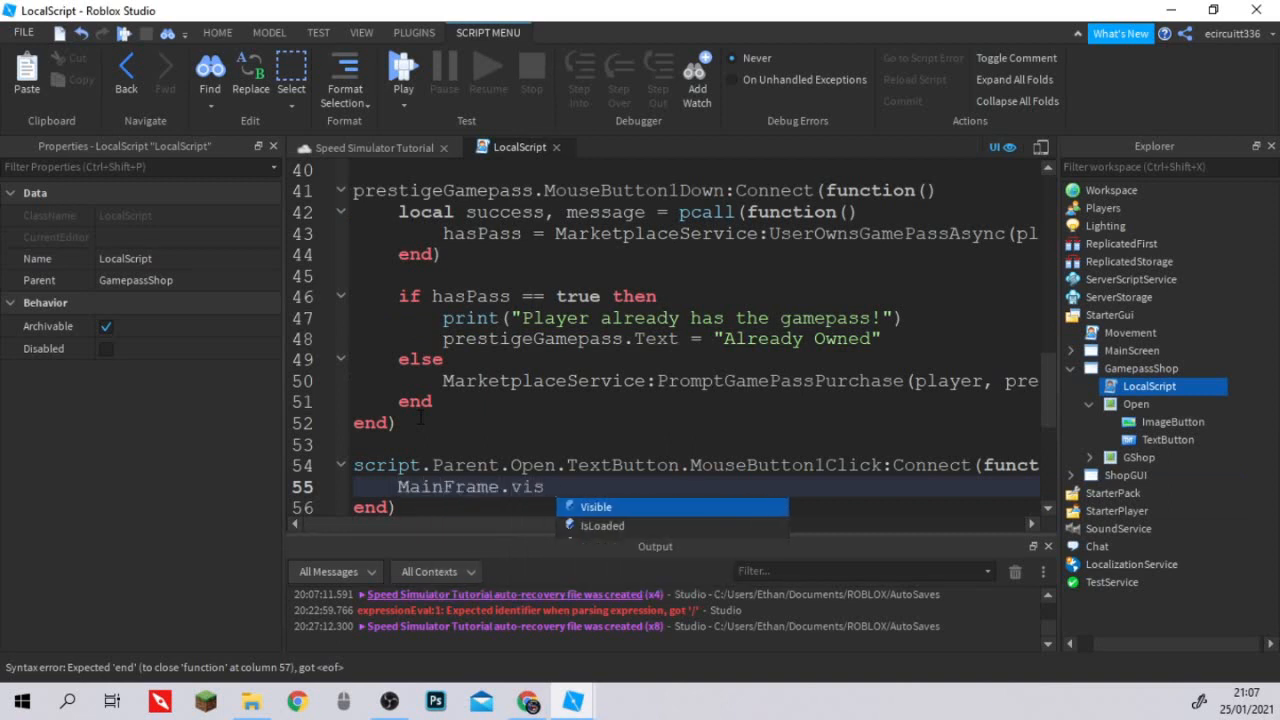
key(Tab)
text(=)
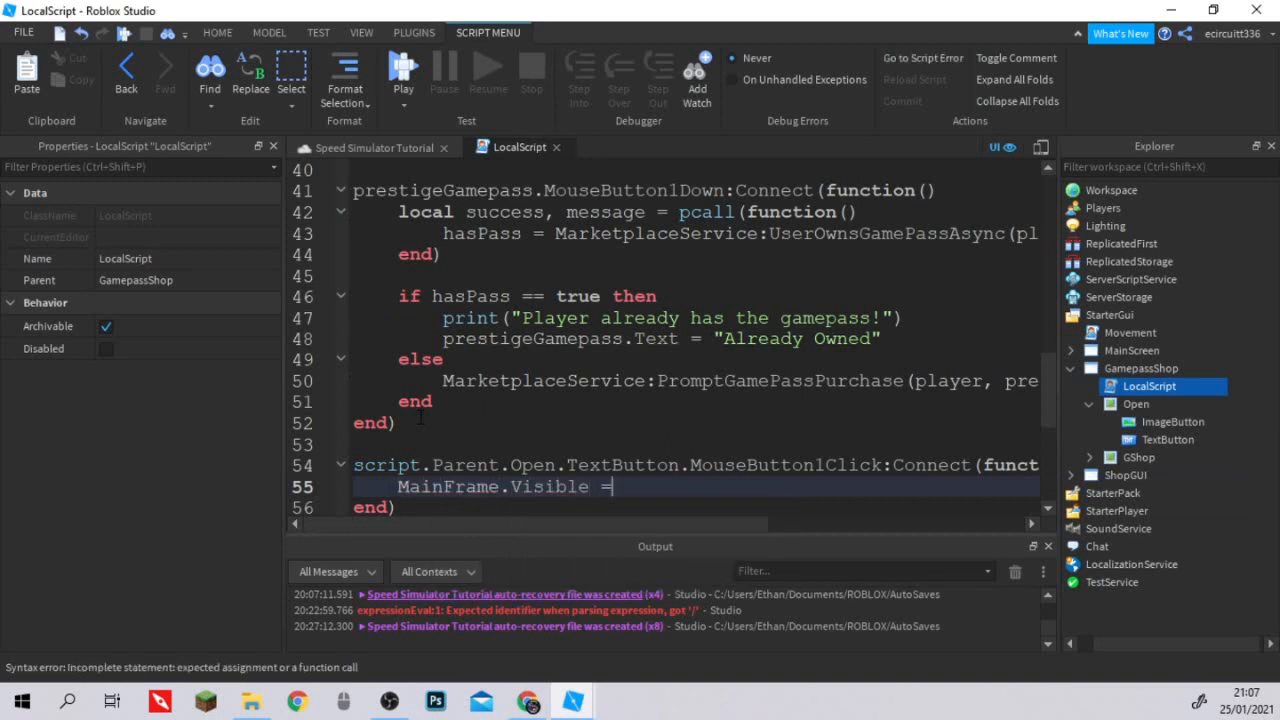
text( not mai)
key(Tab)
text(.V)
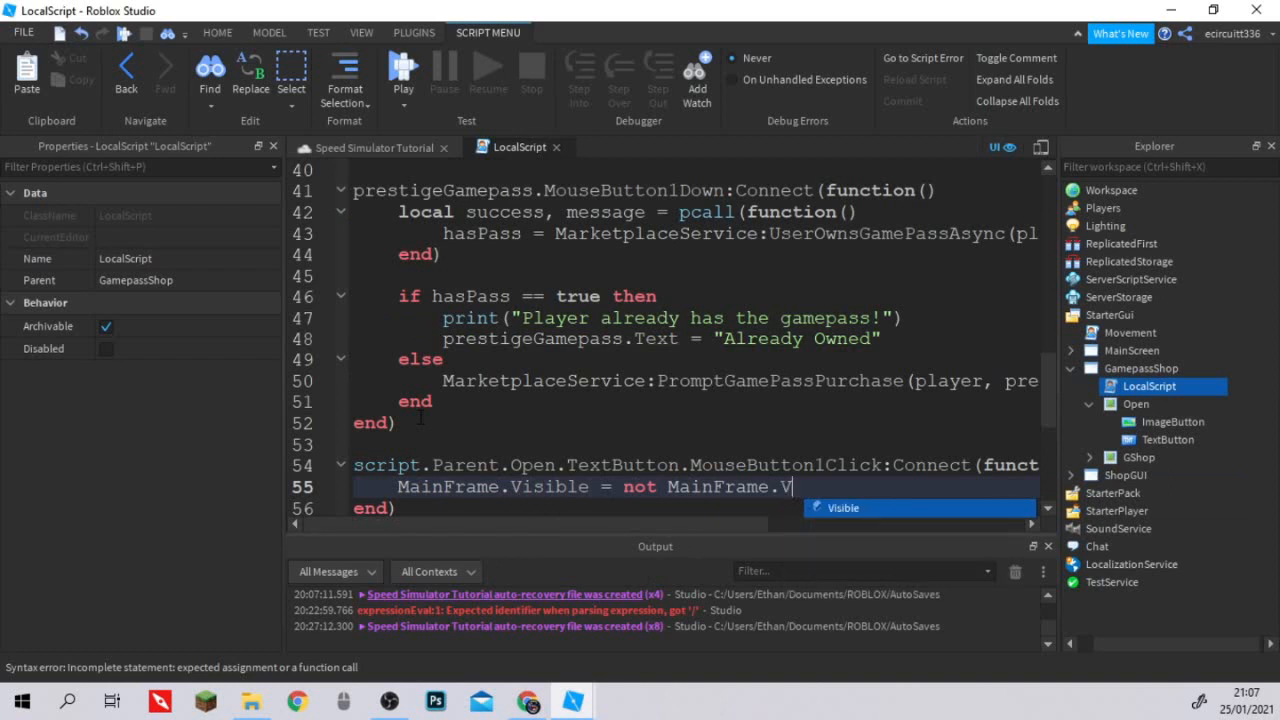
key(Tab)
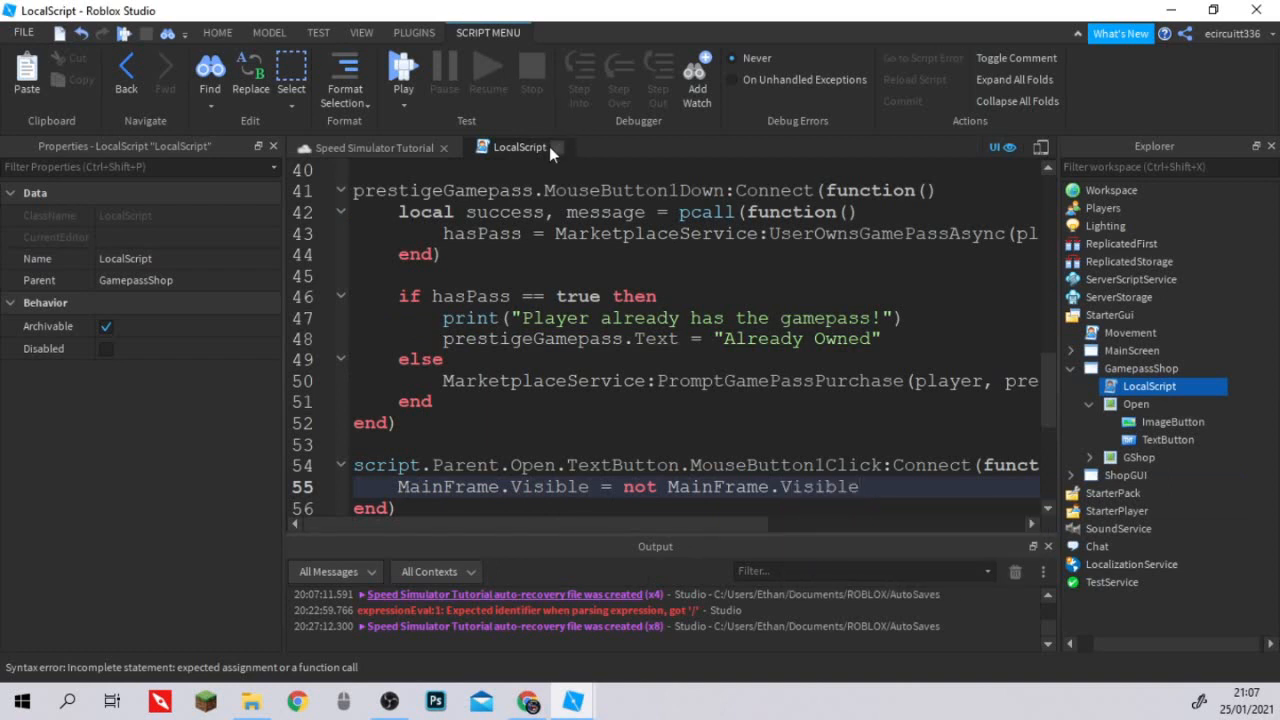
click(557, 148)
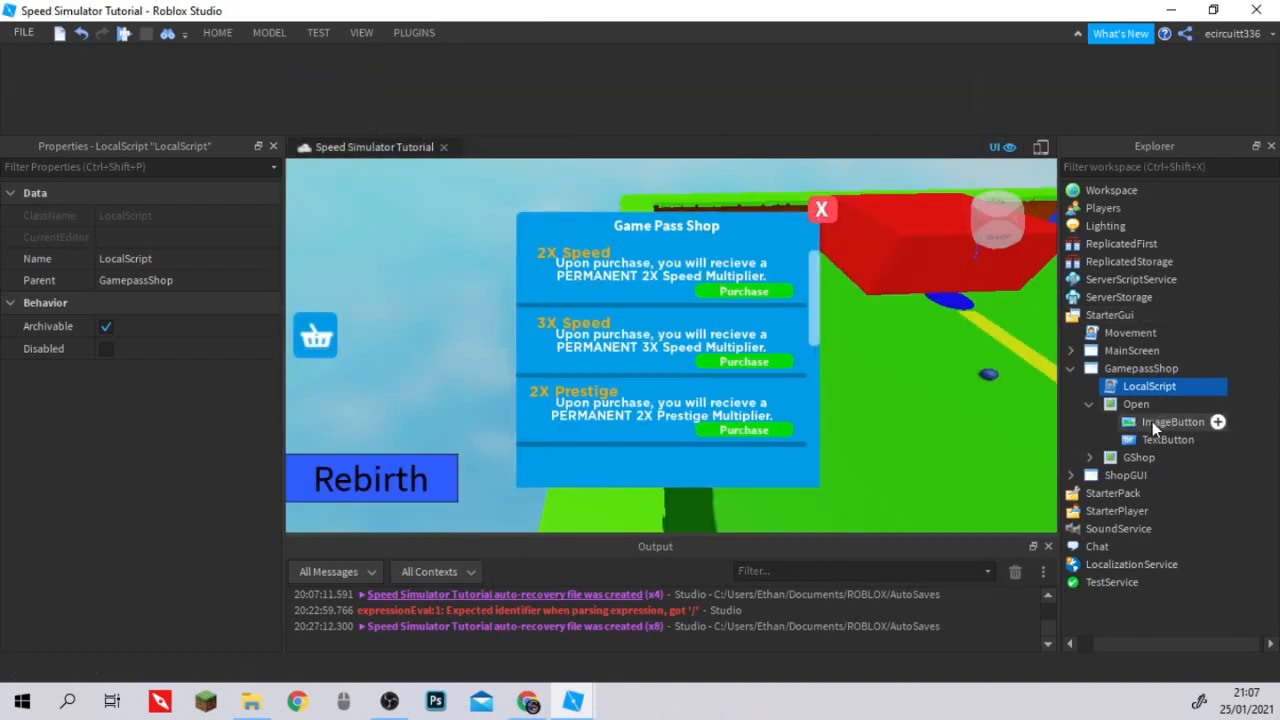
Hide the GShop image label under GamepassShop by turning off its Visible property.
click(1104, 421)
click(1120, 404)
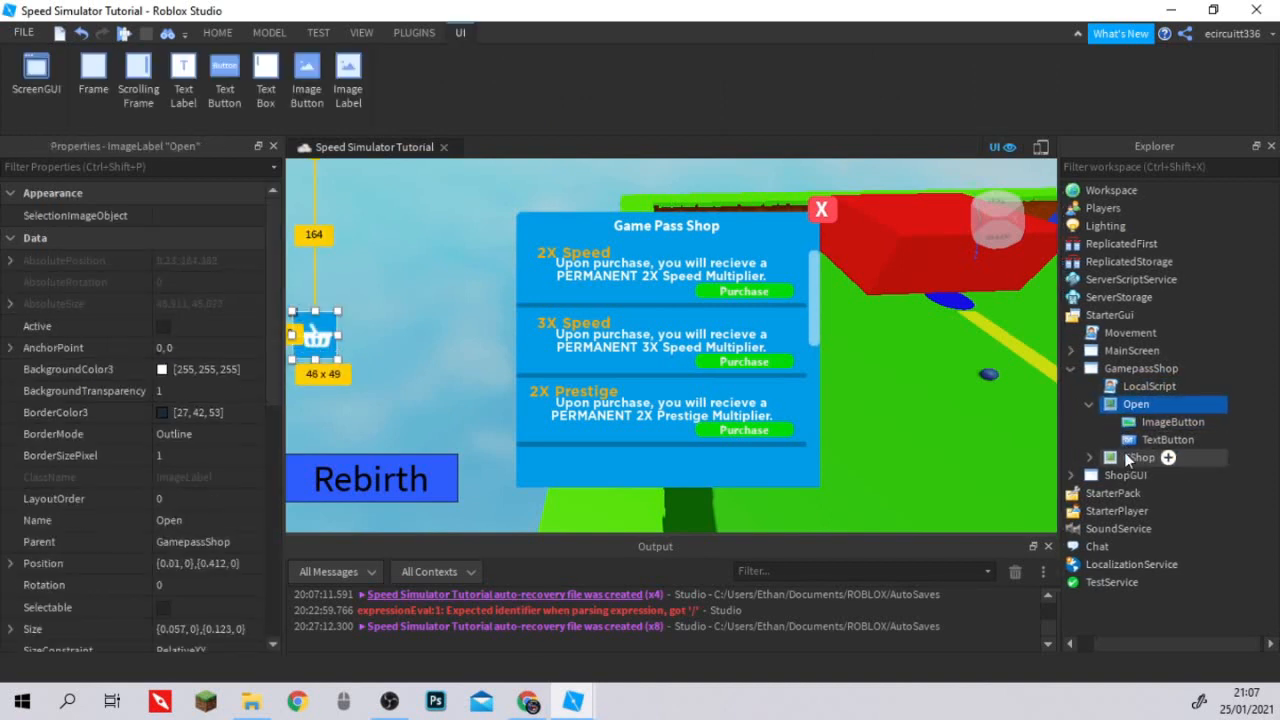
click(1113, 456)
scroll(200, 292, down, 5)
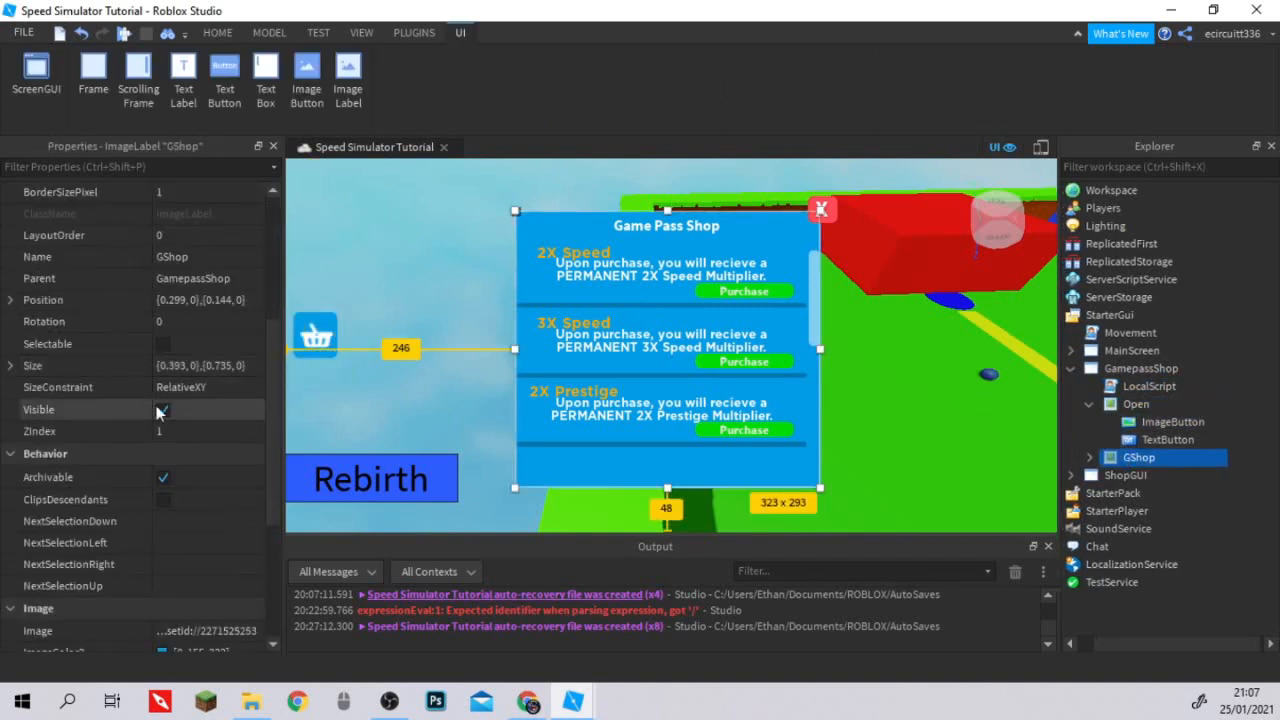
click(163, 409)
Playtest the game in Studio, move the character forward and check the output log for script errors.
click(317, 35)
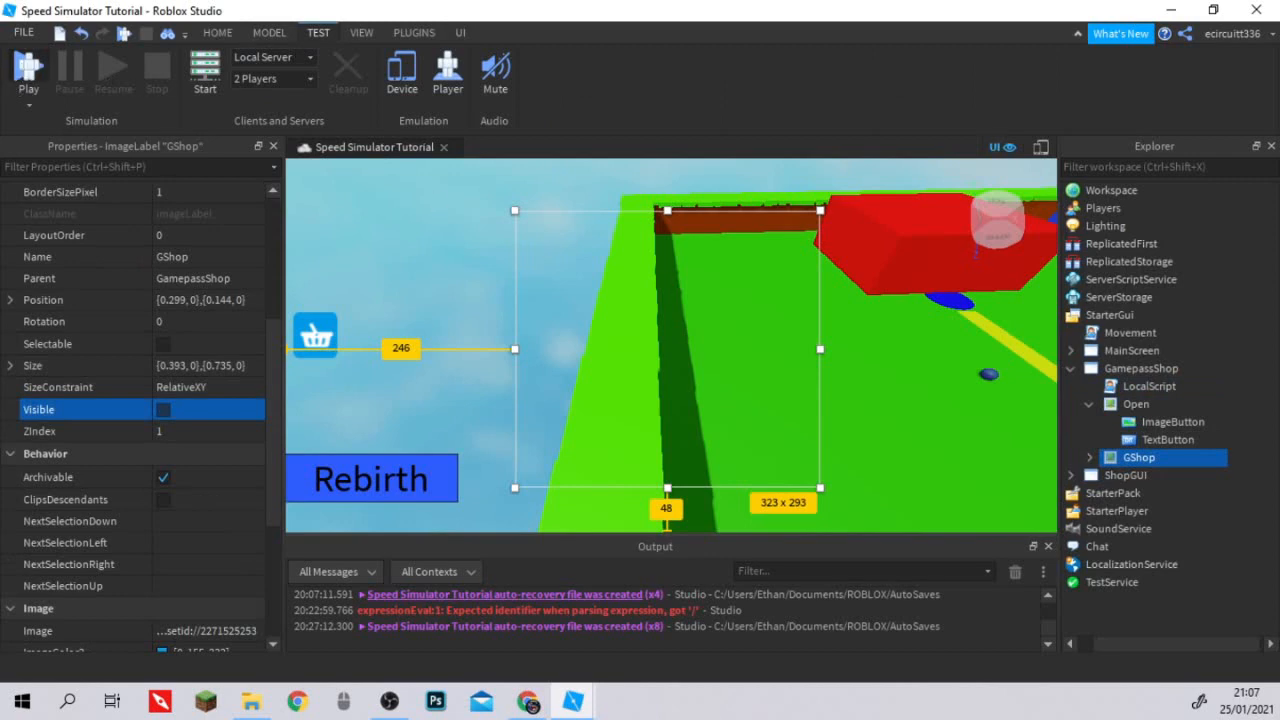
click(28, 70)
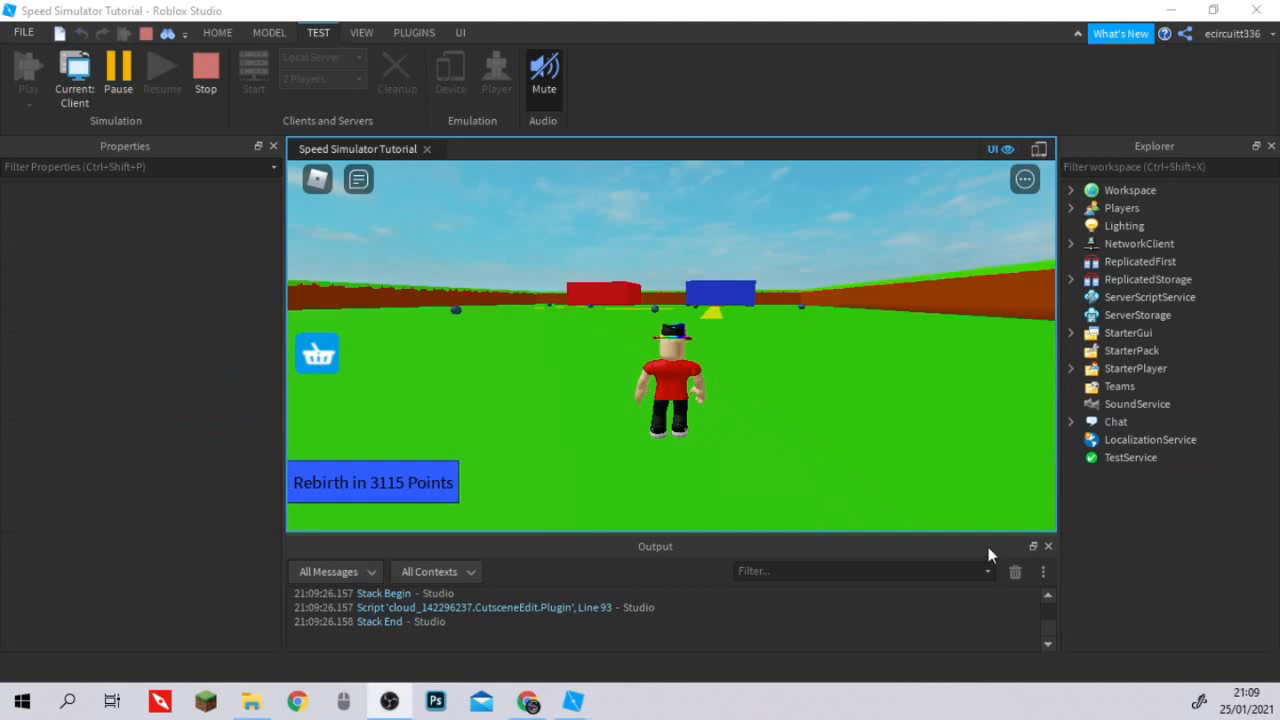
key(w)
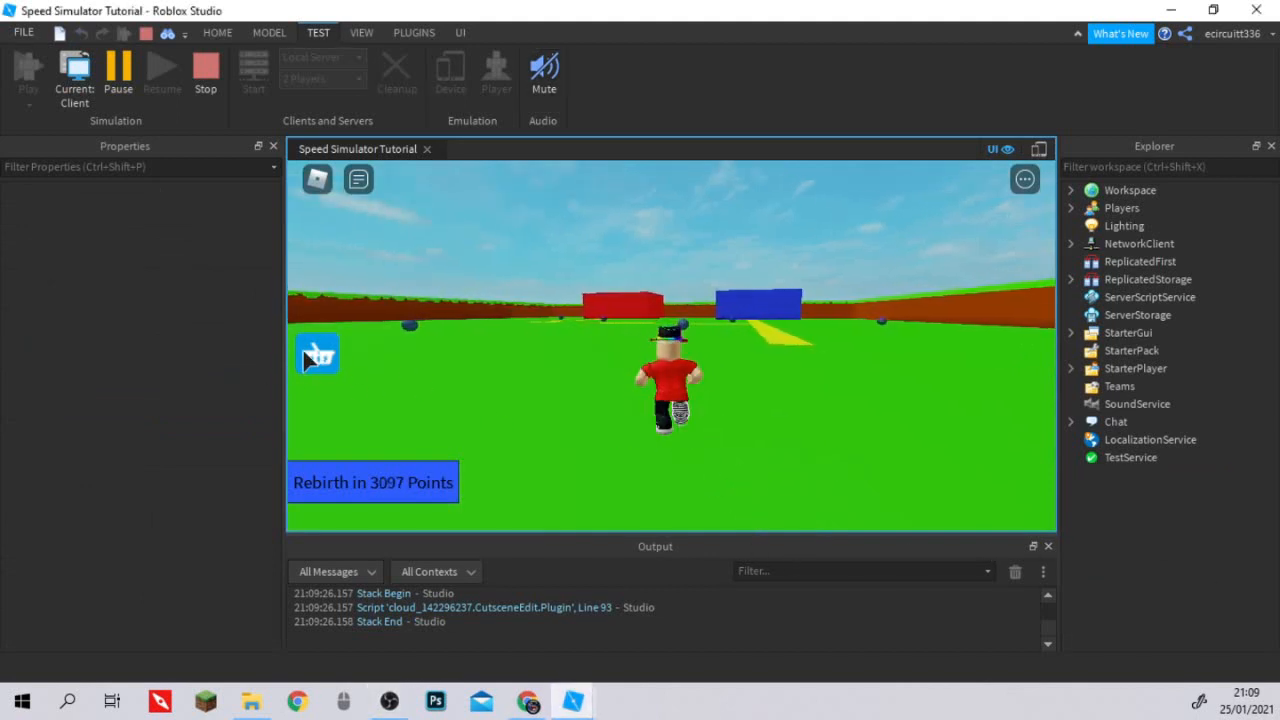
scroll(427, 622, up, 3)
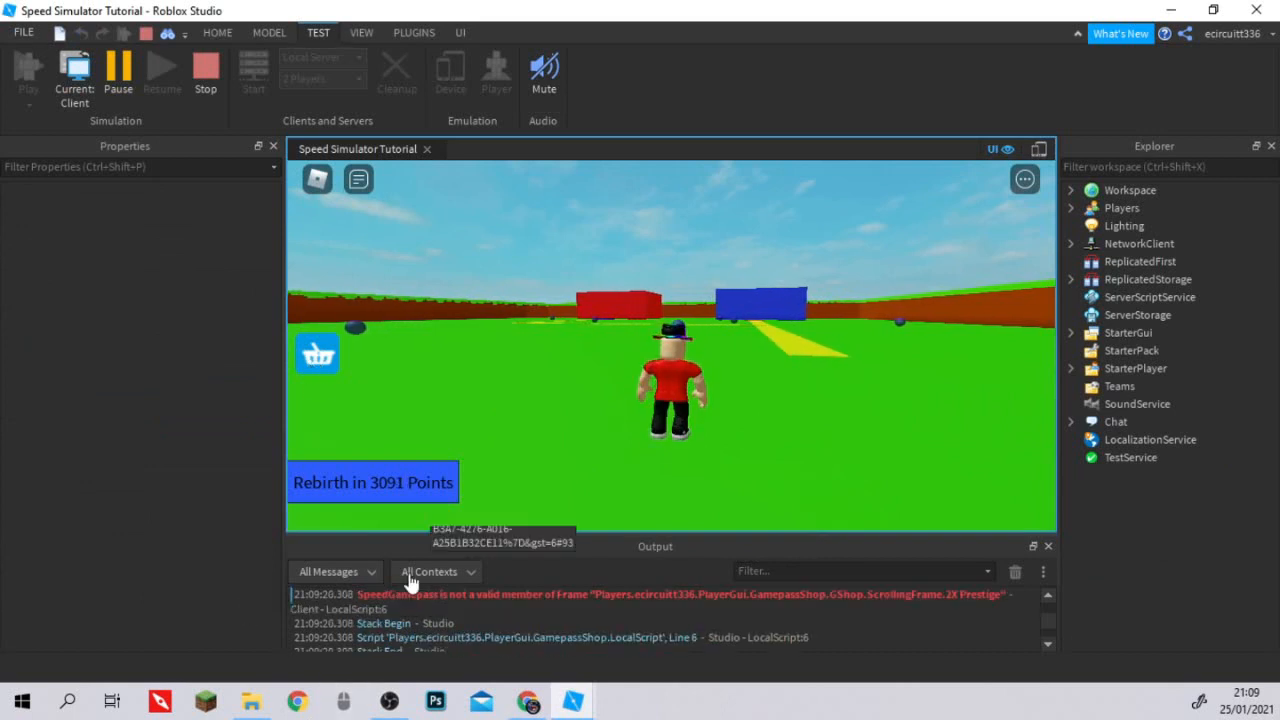
scroll(395, 520, down, 2)
scroll(386, 606, down, 2)
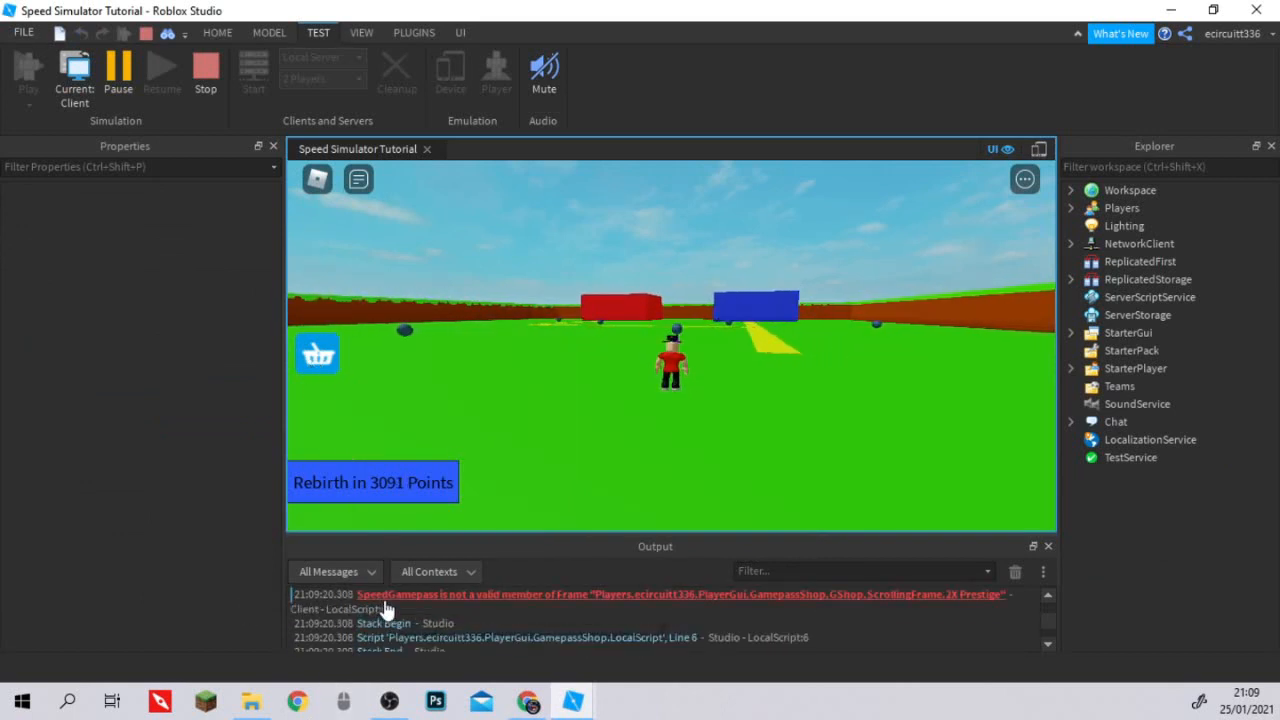
Check the script error in the output log and open the LocalScript under GamepassShop at its gamepass button references.
scroll(386, 606, up, 2)
scroll(490, 610, down, 1)
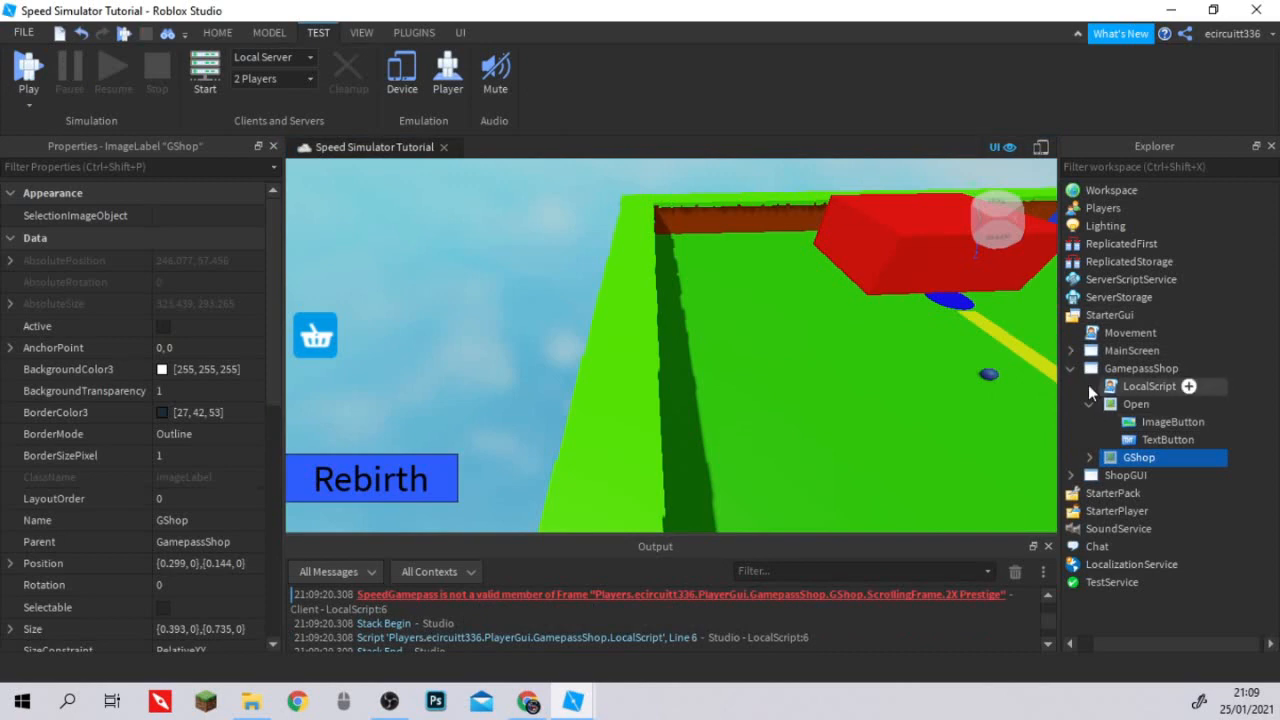
click(1070, 475)
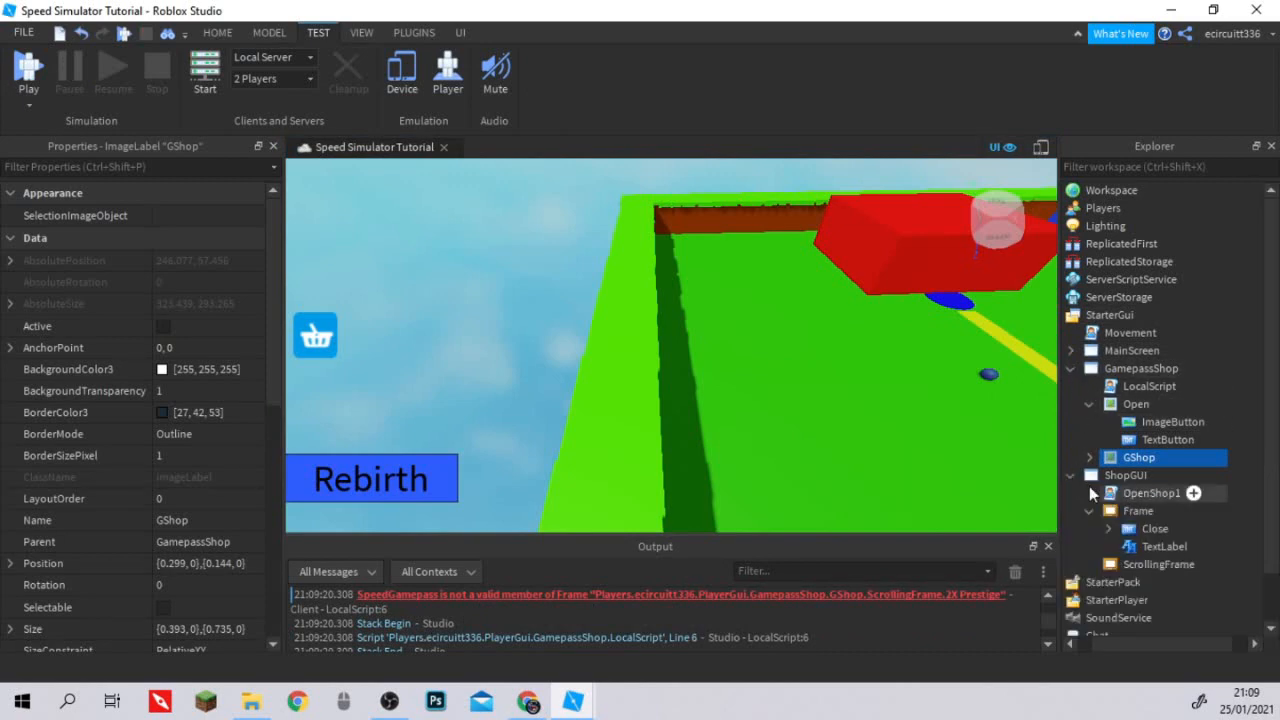
click(1070, 476)
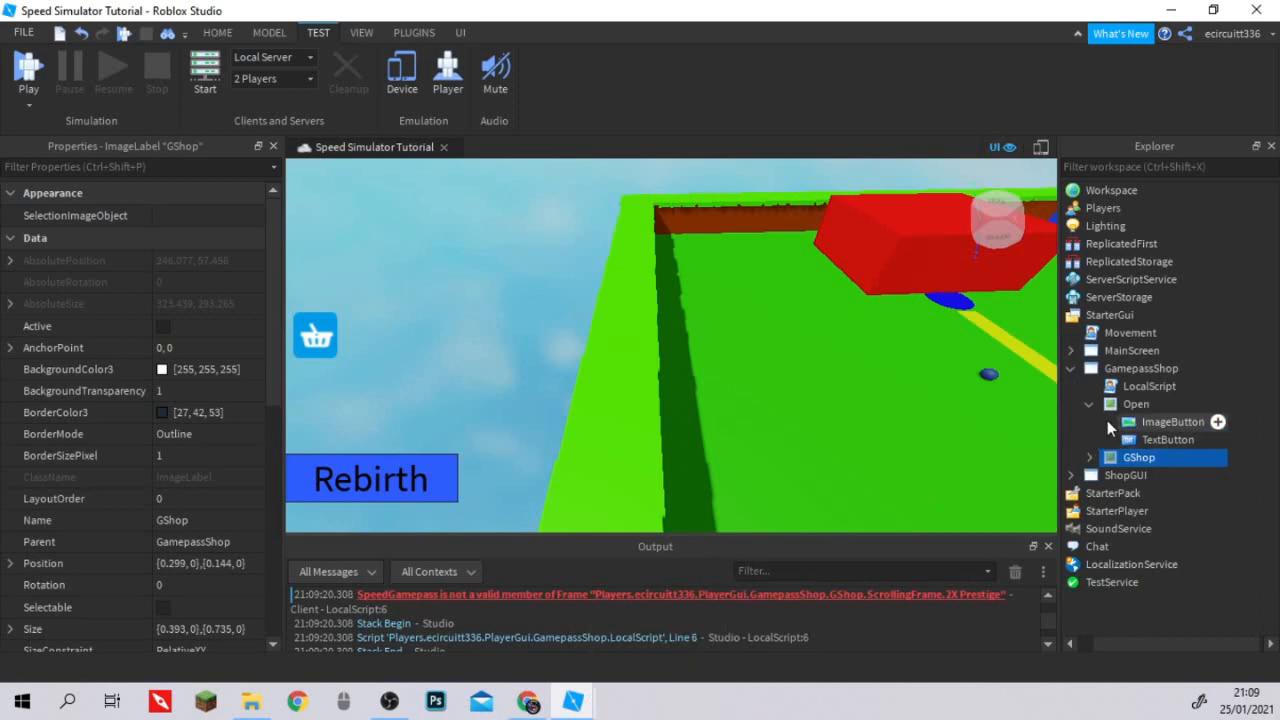
double_click(1149, 386)
click(599, 323)
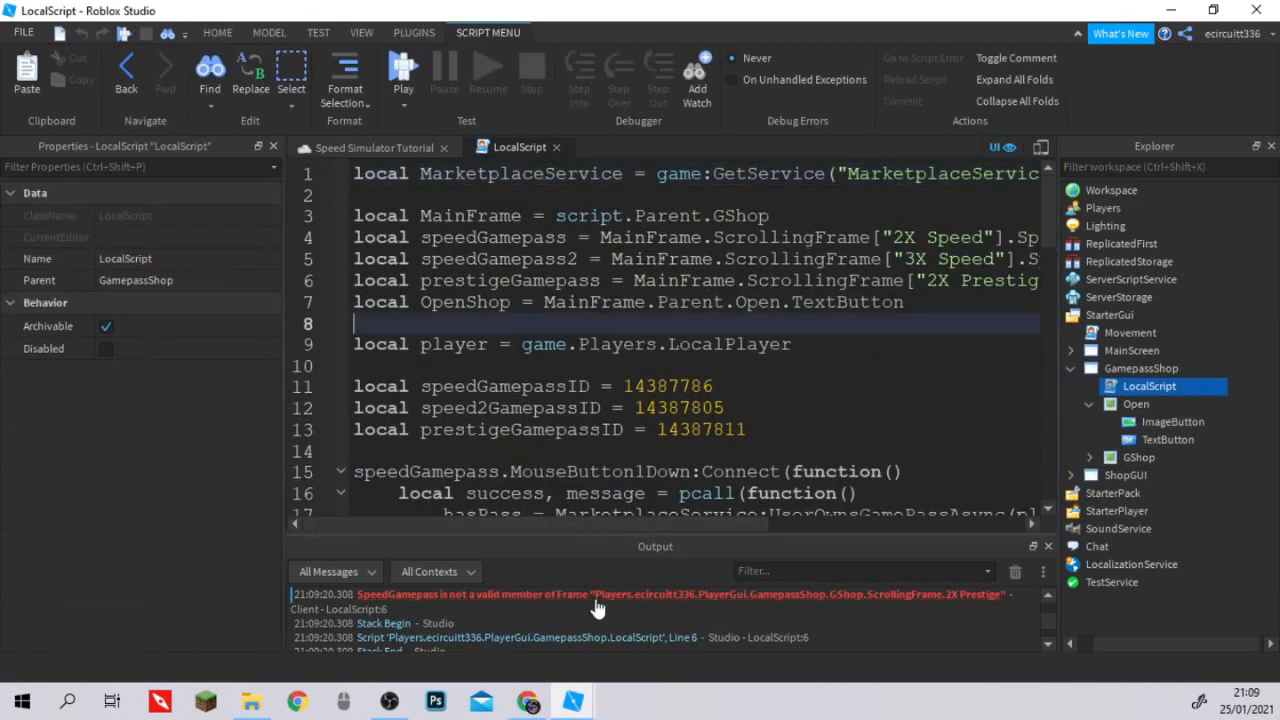
drag(729, 518, 734, 518)
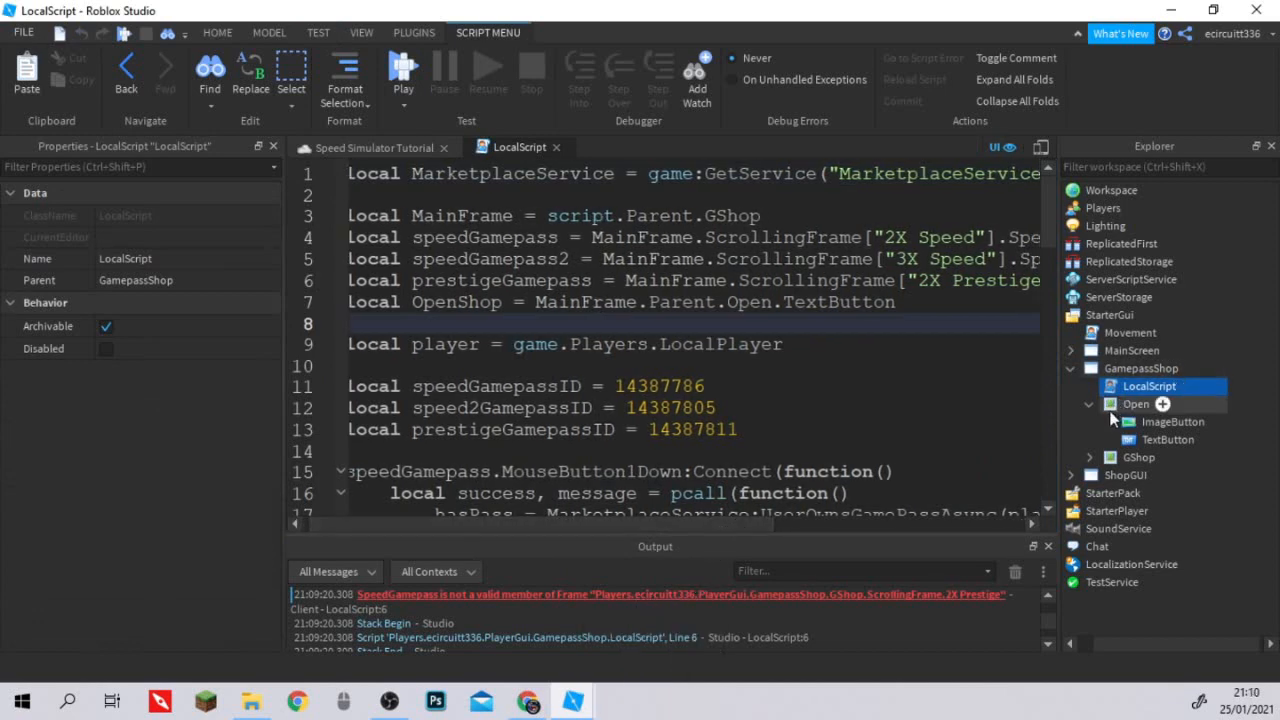
Expand GShop's ScrollingFrame and its 2X Speed frame to compare the gamepass object names with the script's references.
click(1090, 404)
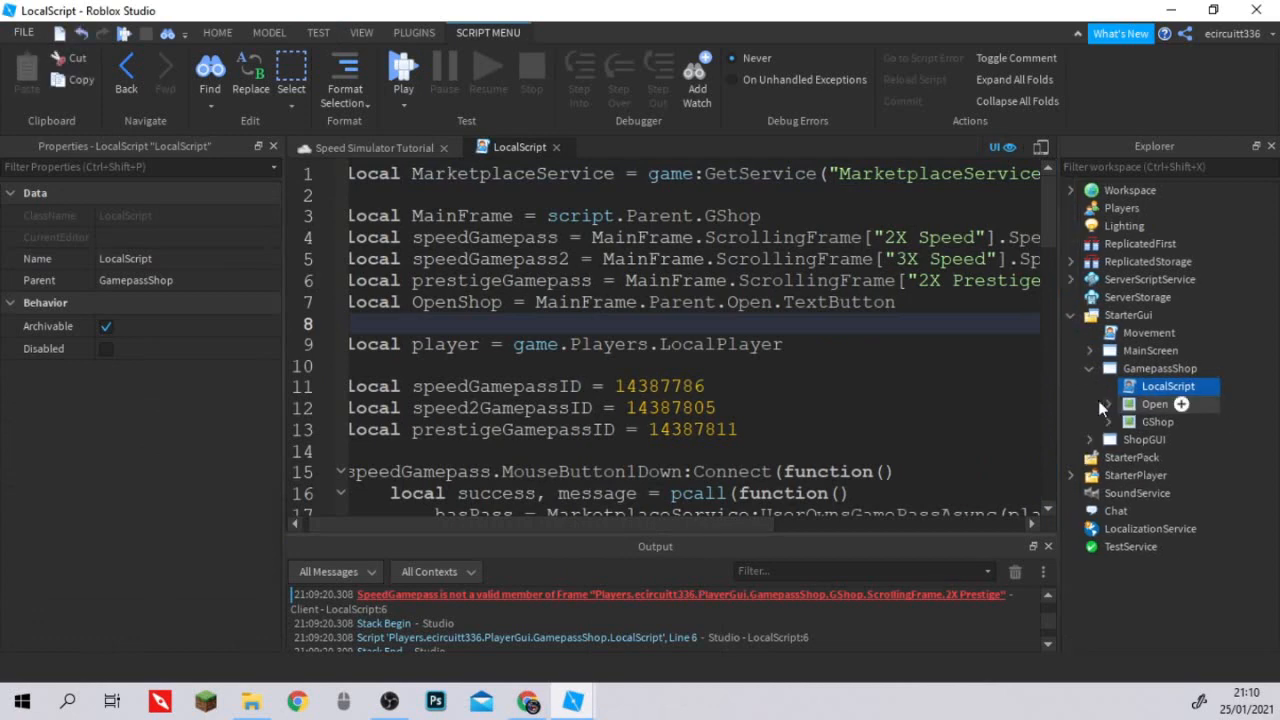
click(1108, 421)
click(1126, 439)
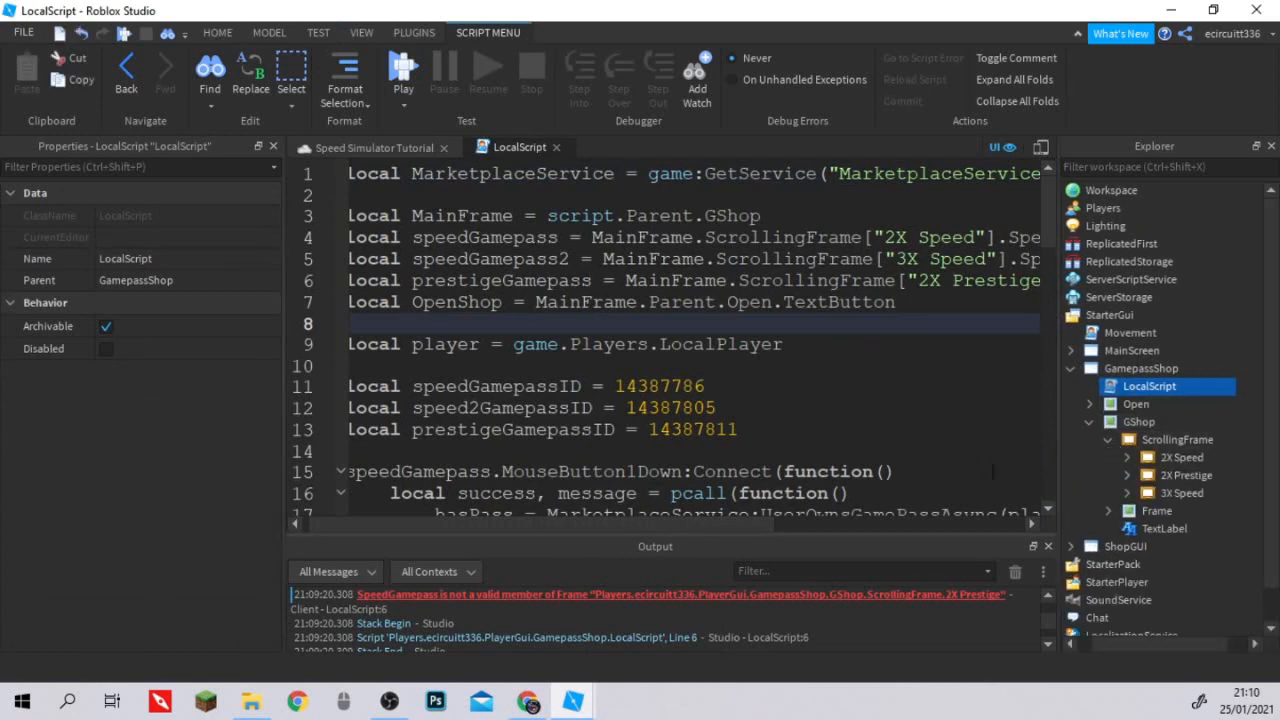
drag(694, 524, 910, 526)
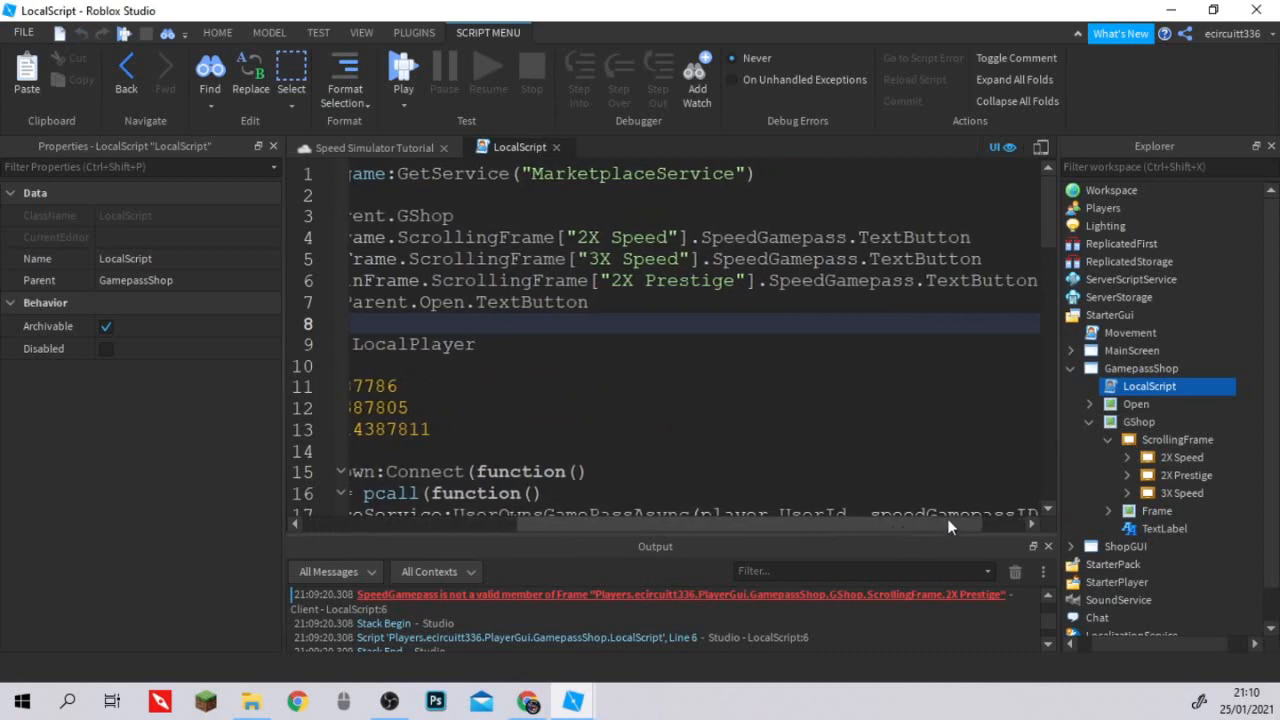
click(1135, 457)
click(1129, 457)
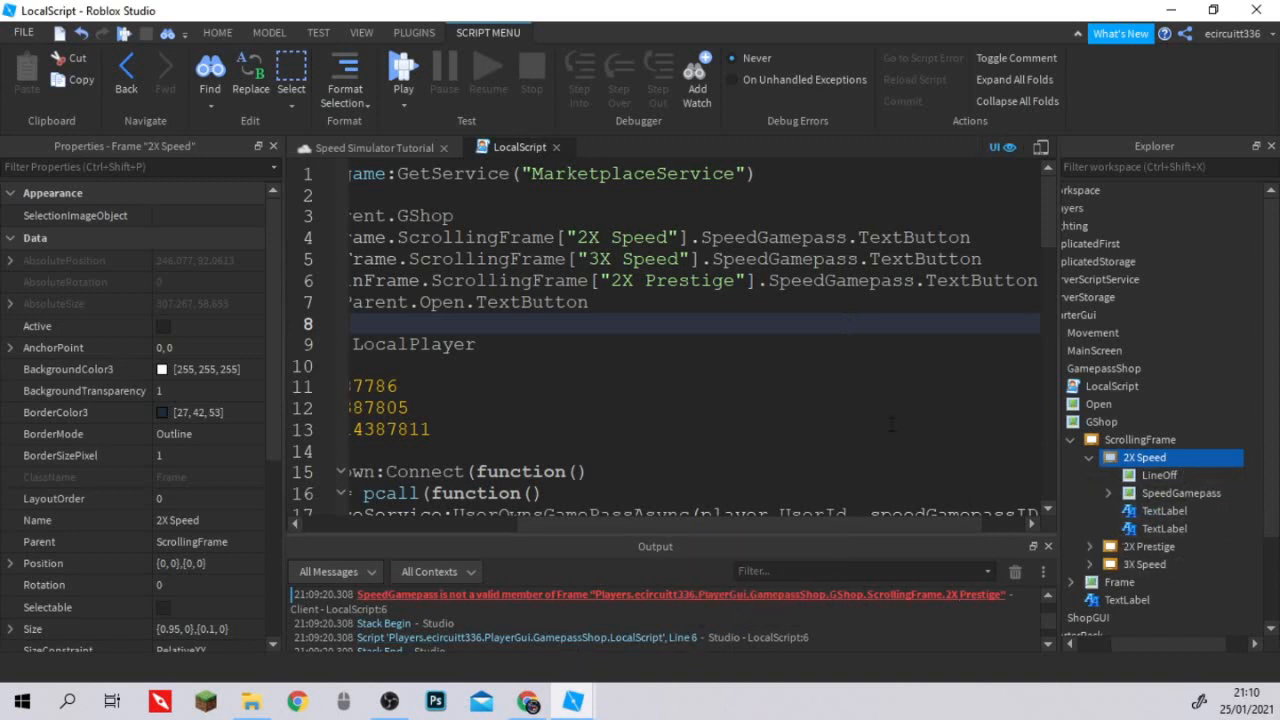
In the prestigeGamepass variable on line 6, change SpeedGamepass to PrestigeGamepass.
drag(827, 282, 770, 281)
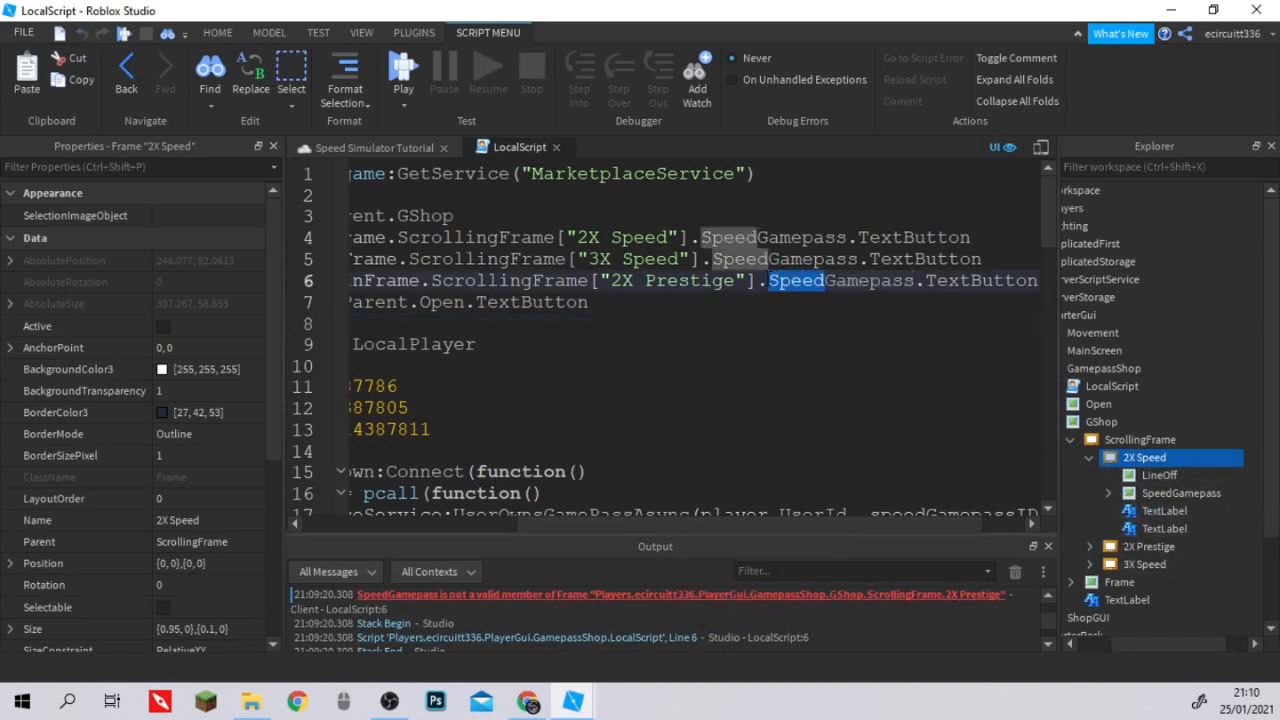
text(Prestg)
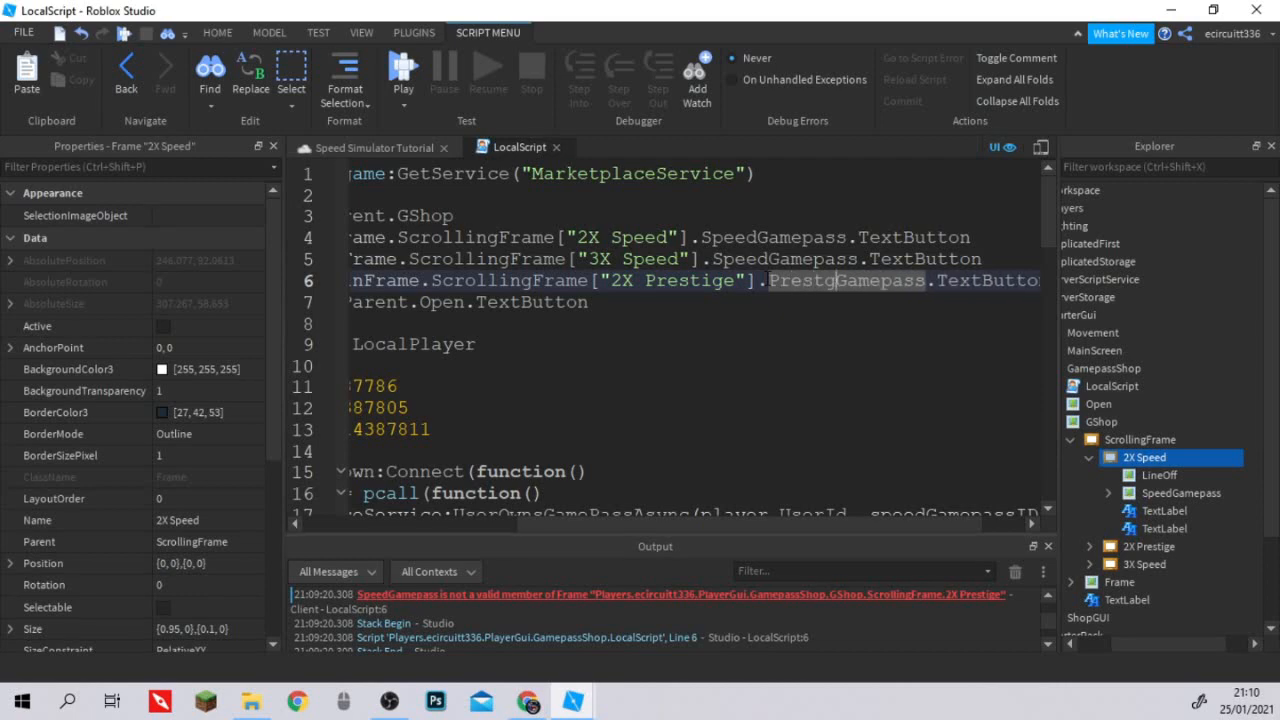
key(BackSpace)
text(ige)
Review the rest of the LocalScript down to the shop toggle function, and close the script.
scroll(766, 284, down, 18)
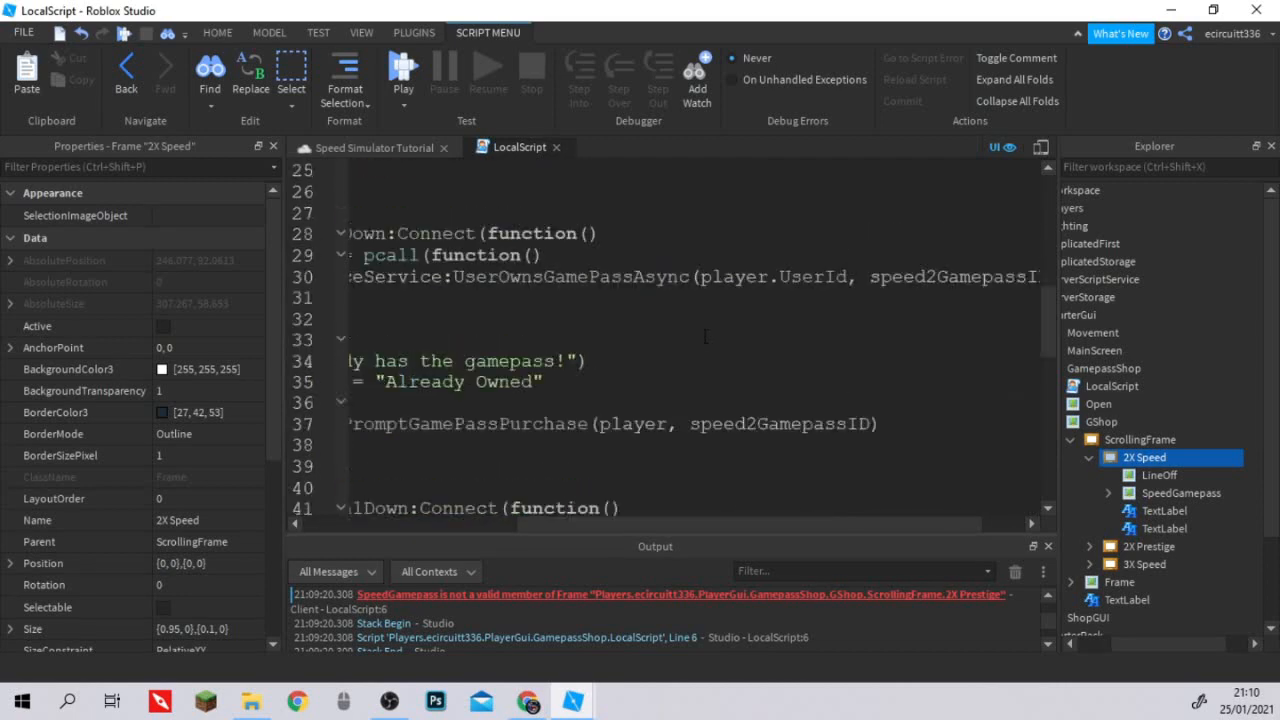
drag(640, 523, 425, 523)
scroll(499, 352, up, 2)
scroll(499, 352, up, 1)
click(520, 360)
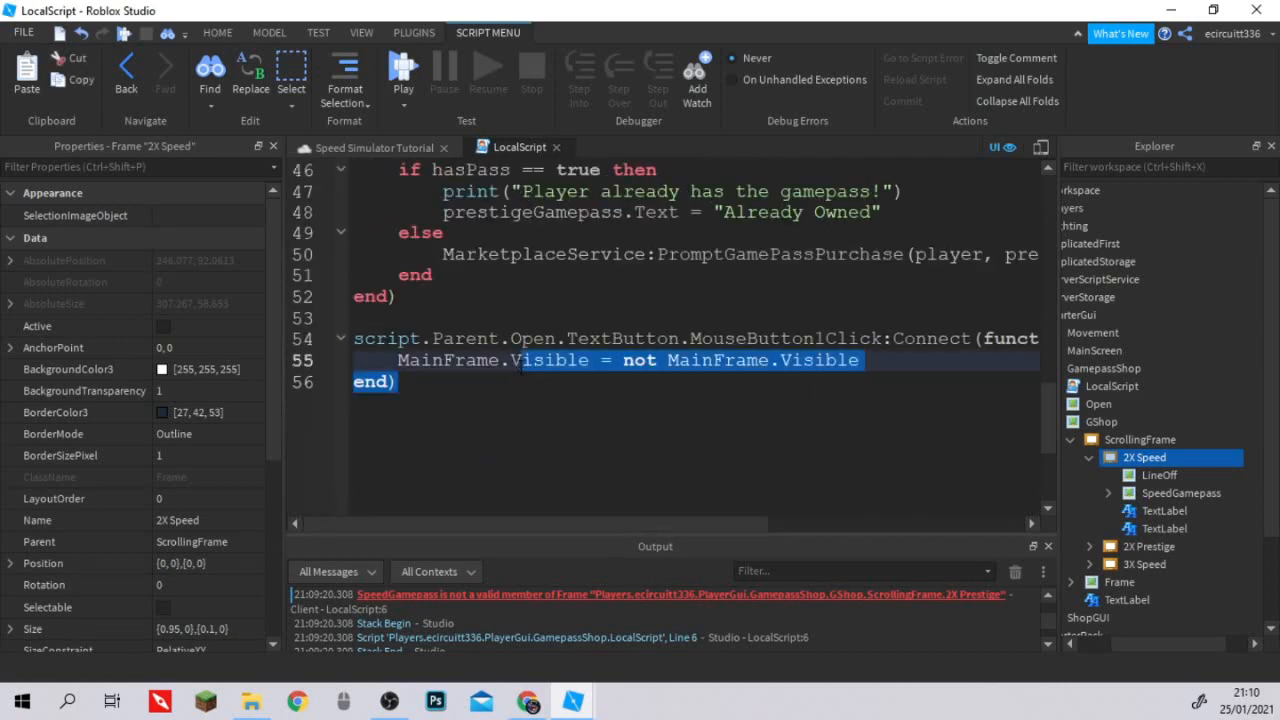
click(538, 401)
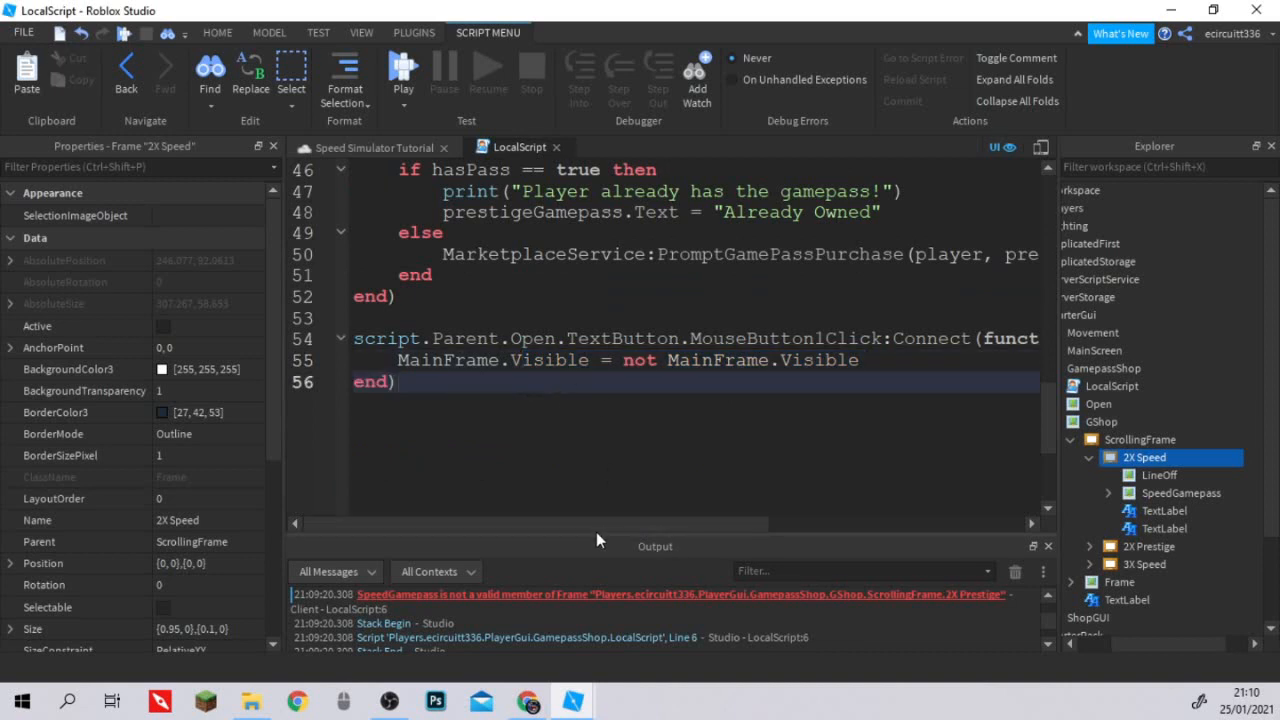
mouse_move(608, 524)
mouse_down()
mouse_move(625, 524)
mouse_move(591, 527)
mouse_up()
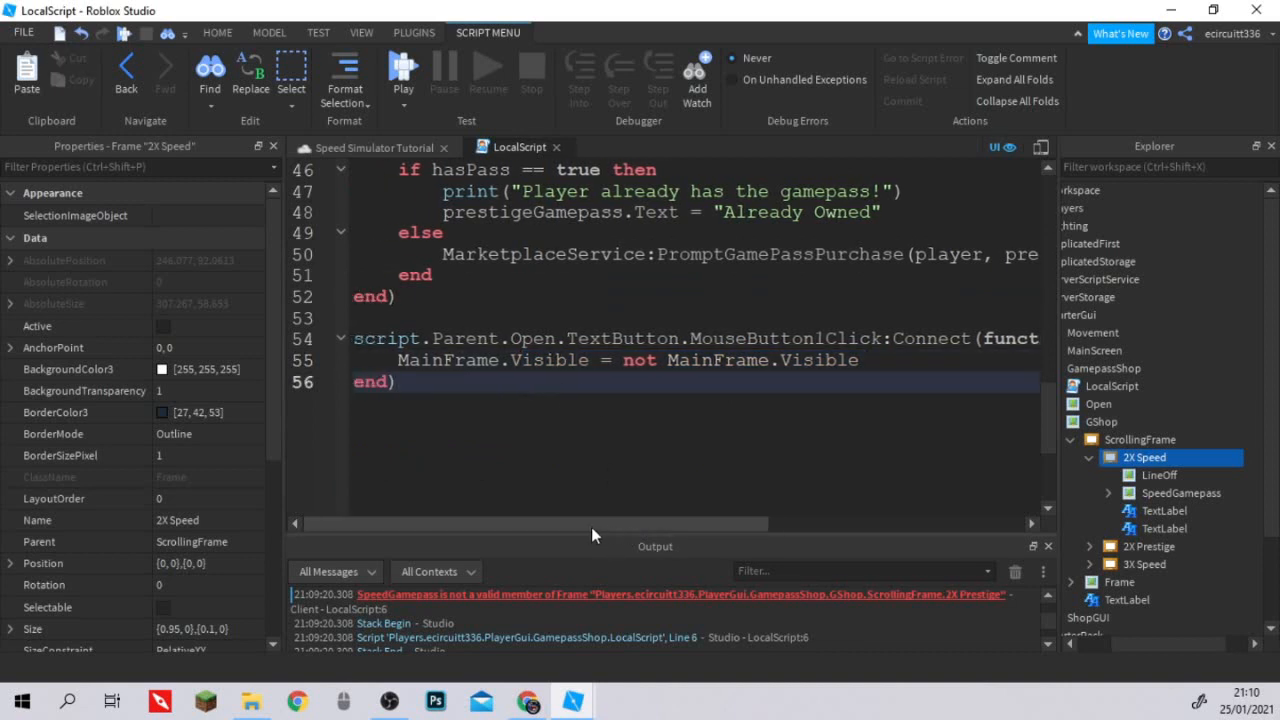
mouse_move(717, 523)
mouse_down()
mouse_move(753, 524)
mouse_move(699, 521)
mouse_move(711, 521)
mouse_up()
click(558, 147)
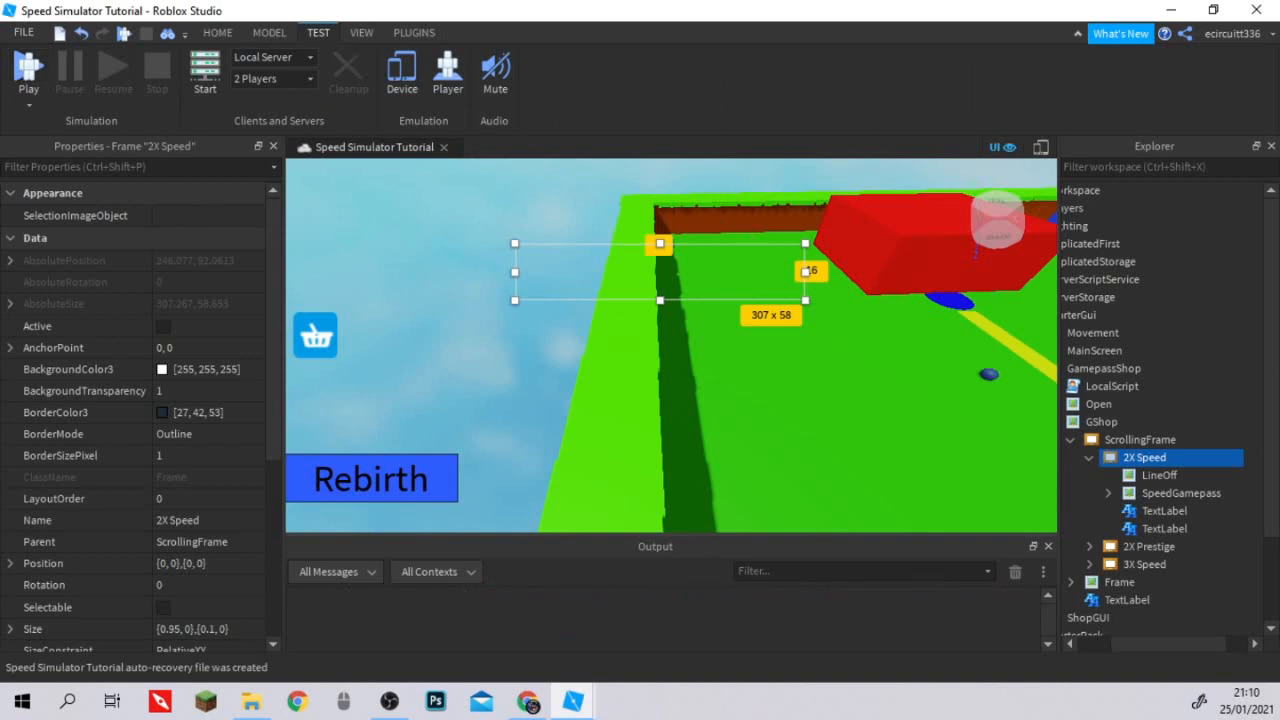
Playtest the game, hide the player list, and open and close the Game Pass Shop window.
click(28, 70)
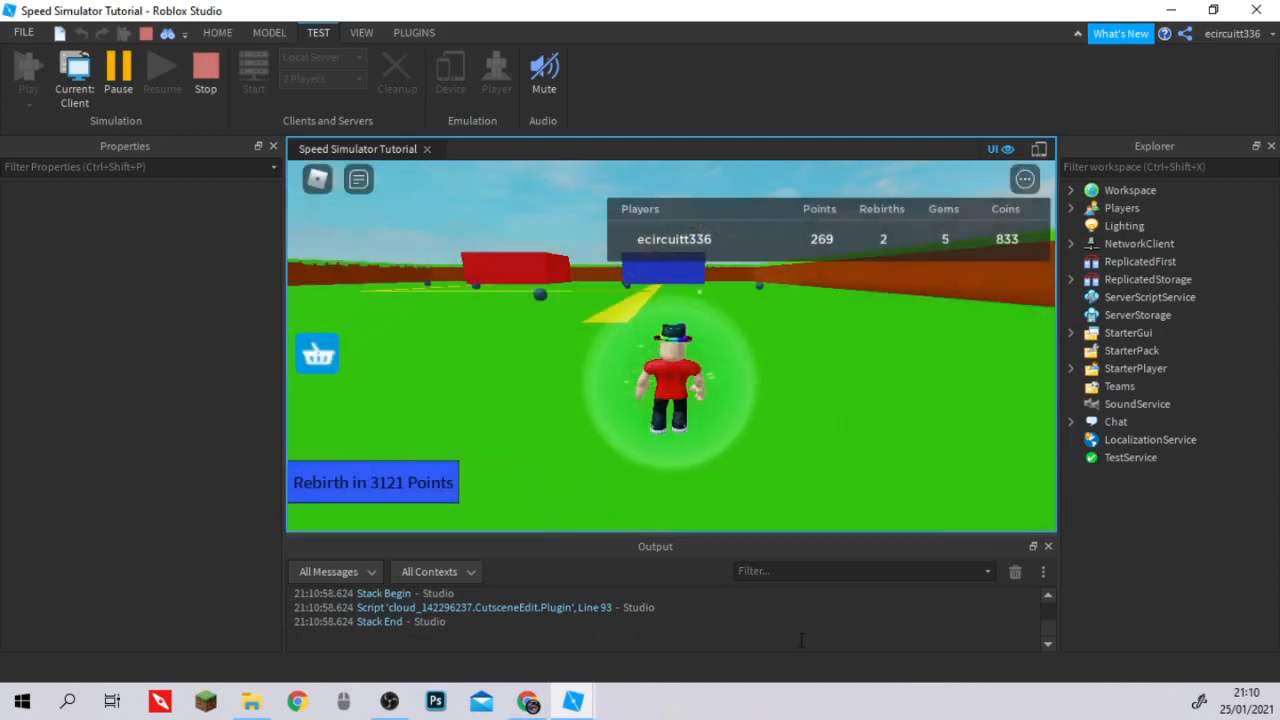
right_drag(812, 482, 812, 482)
key(w)
key(Tab)
click(318, 353)
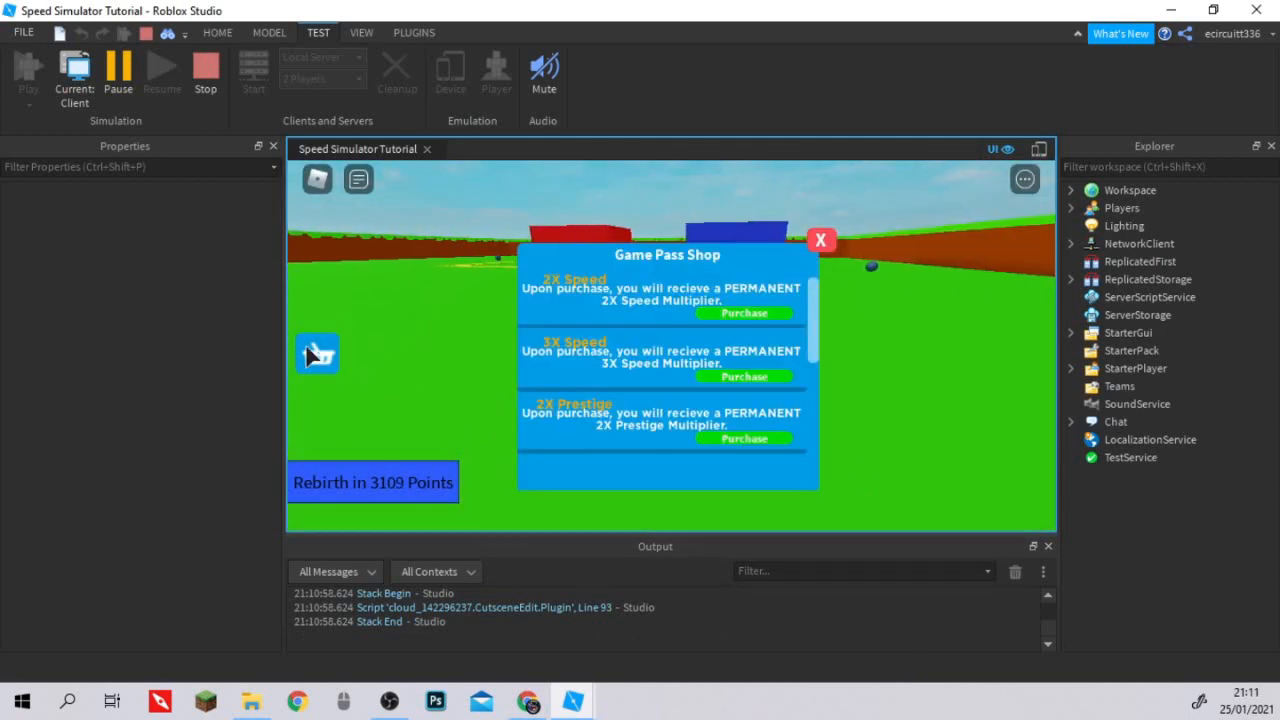
click(821, 239)
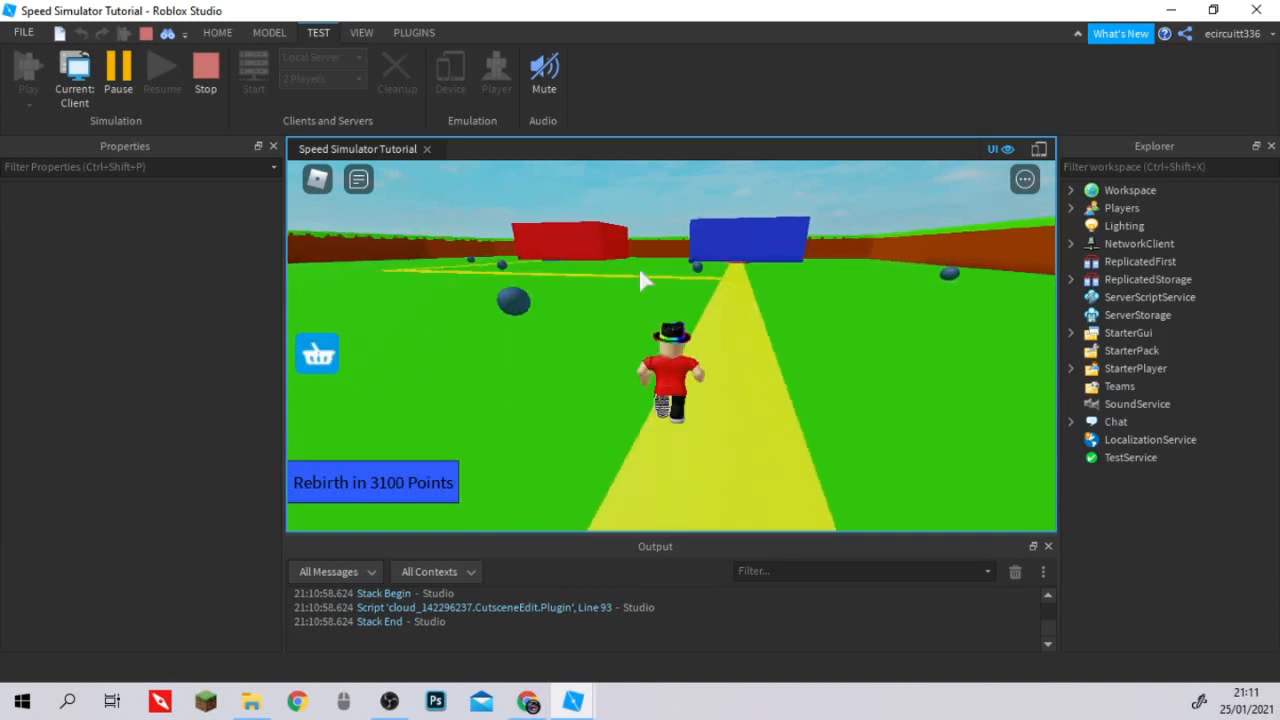
Reopen the Game Pass Shop and try purchasing the 2X Speed, 3X Speed and 2X Prestige passes.
click(319, 352)
scroll(729, 314, down, 2)
scroll(737, 318, up, 2)
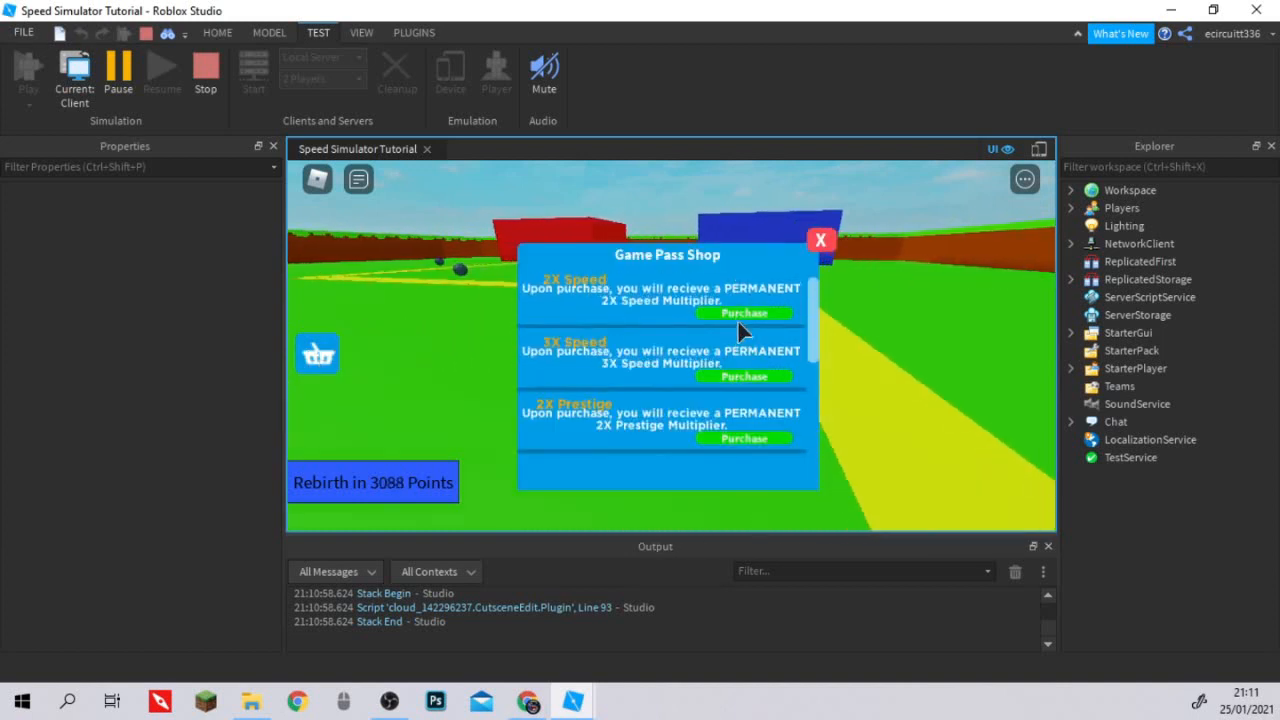
click(741, 314)
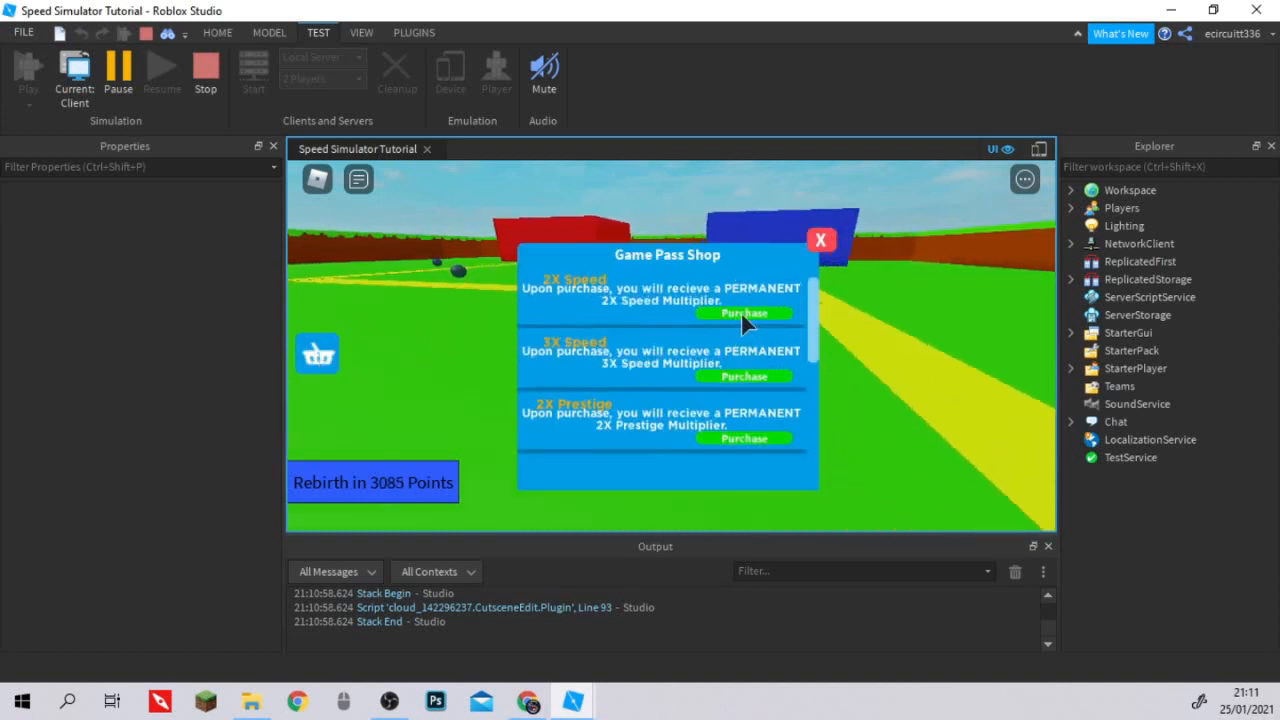
click(749, 374)
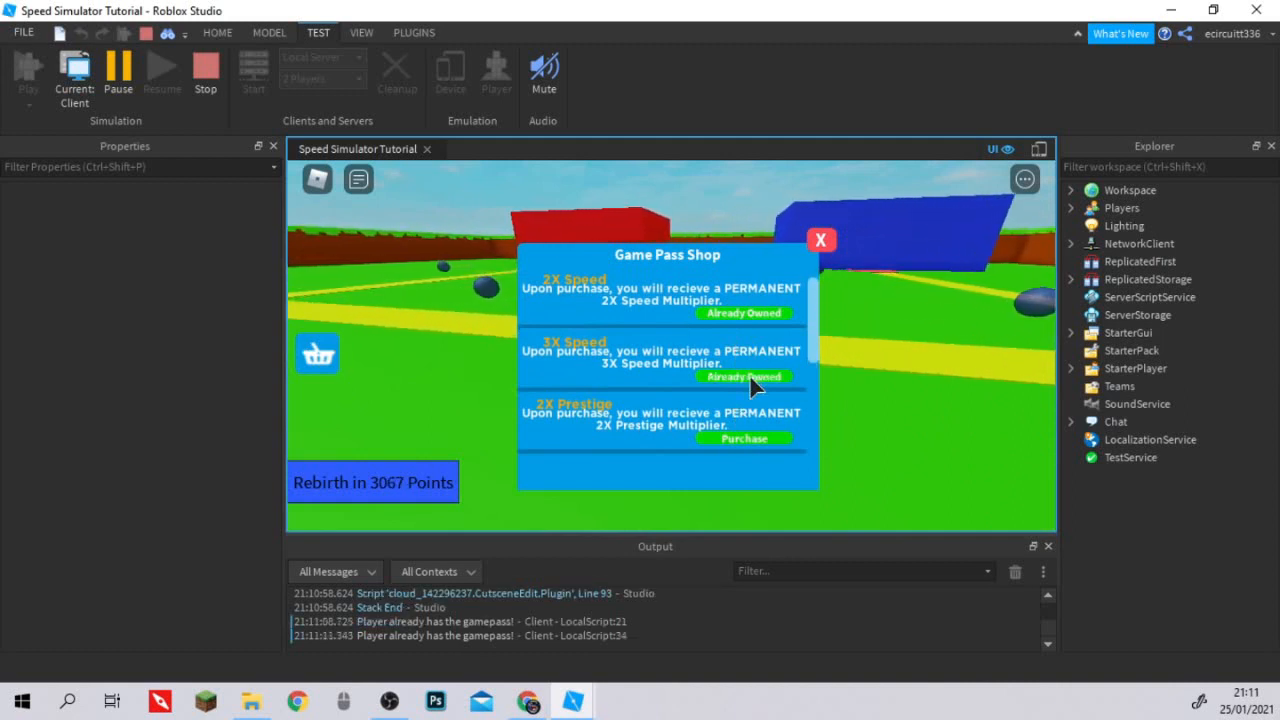
click(757, 444)
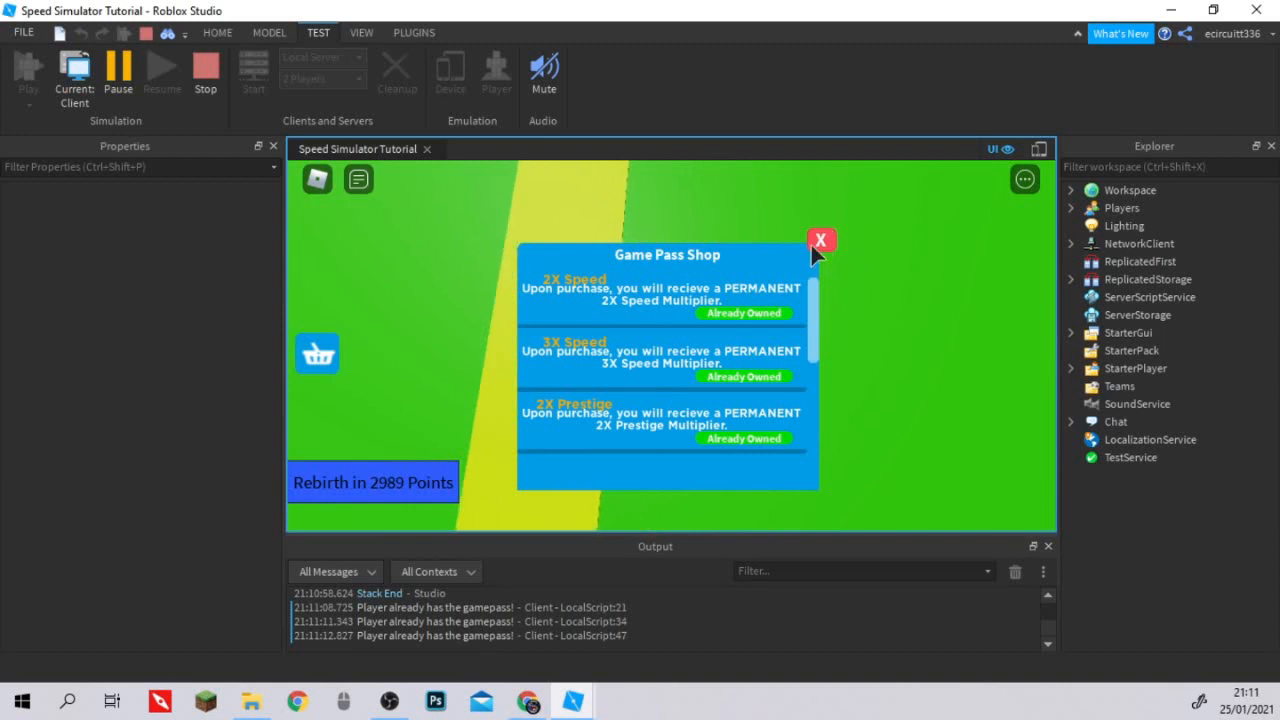
Close the Game Pass Shop and run the character around the map to test its movement.
click(820, 241)
key(w)
right_drag(820, 241, 821, 246)
key(d)
key(s)
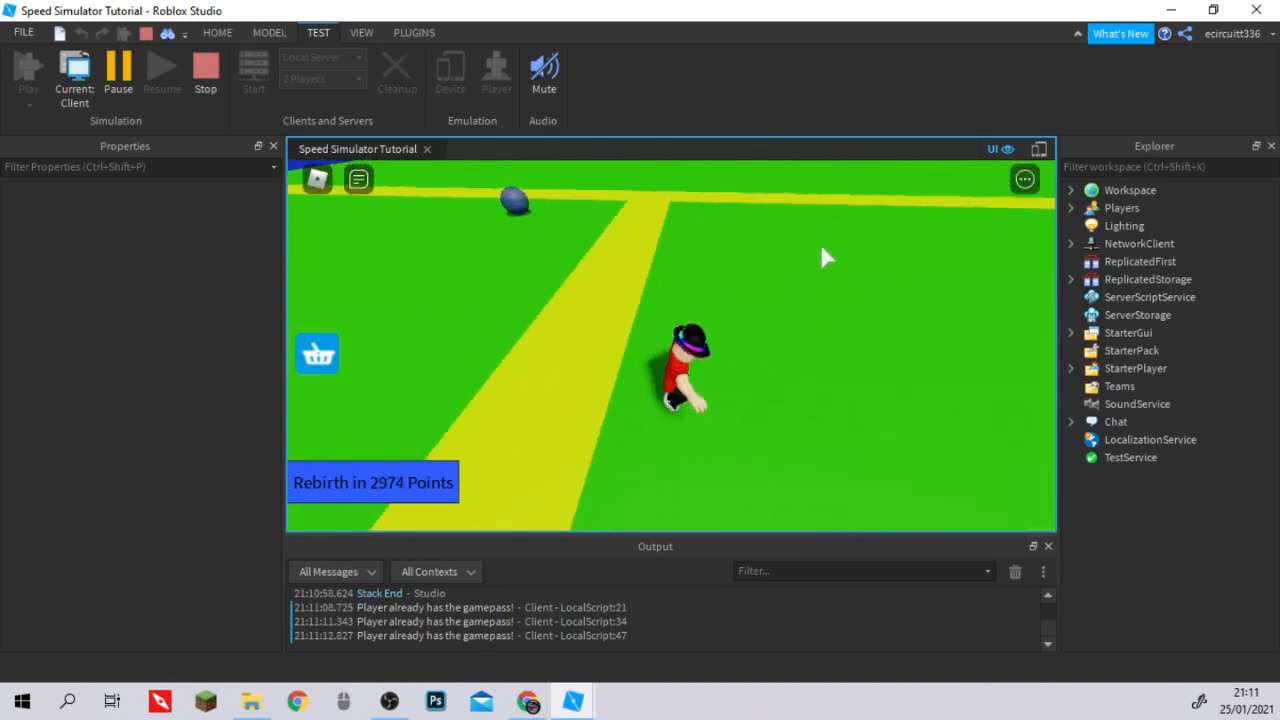
key(w)
key(a)
key(s)
key(w)
key(d)
key(a)
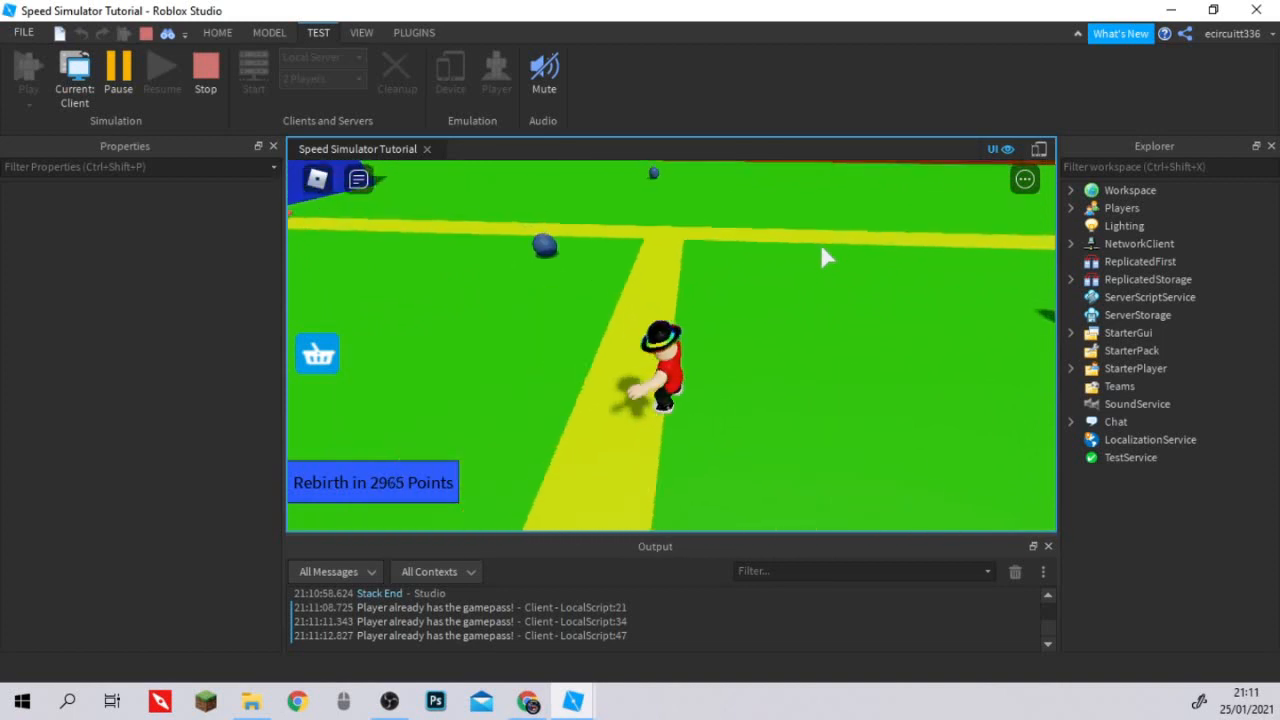
key(s)
key(d)
key(w)
key(s)
key(a)
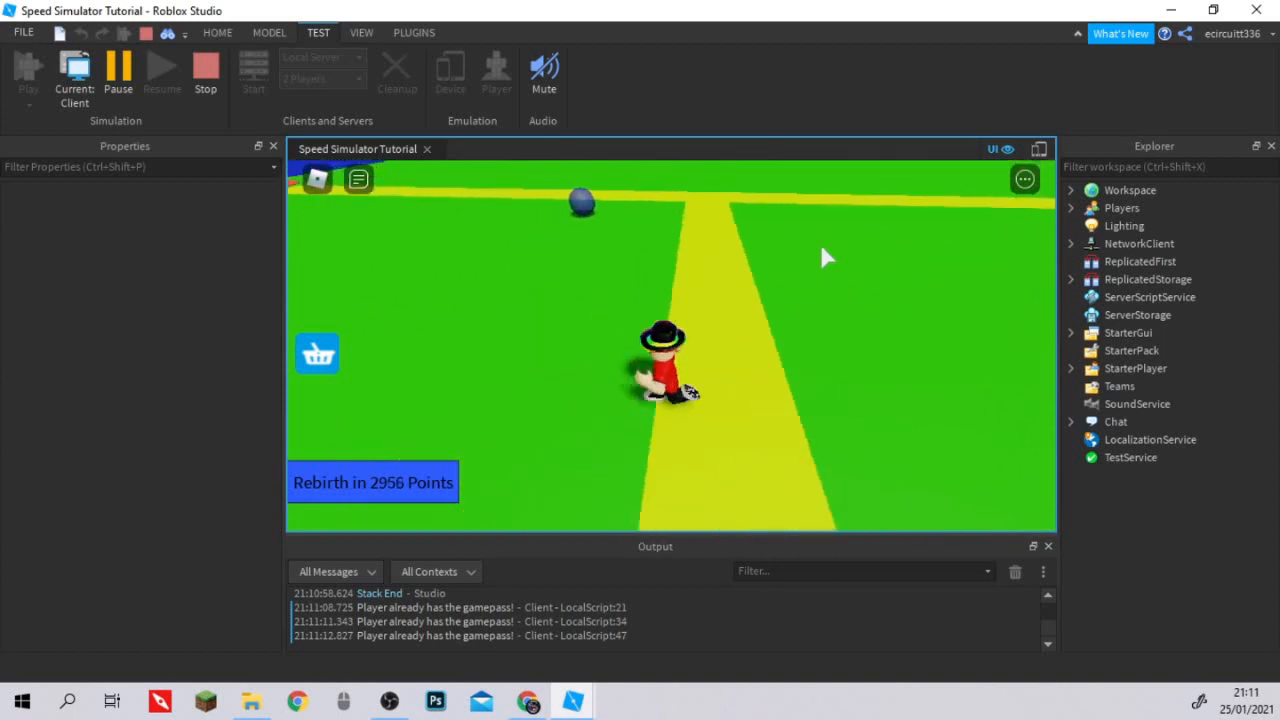
key(w)
key(a)
key(d)
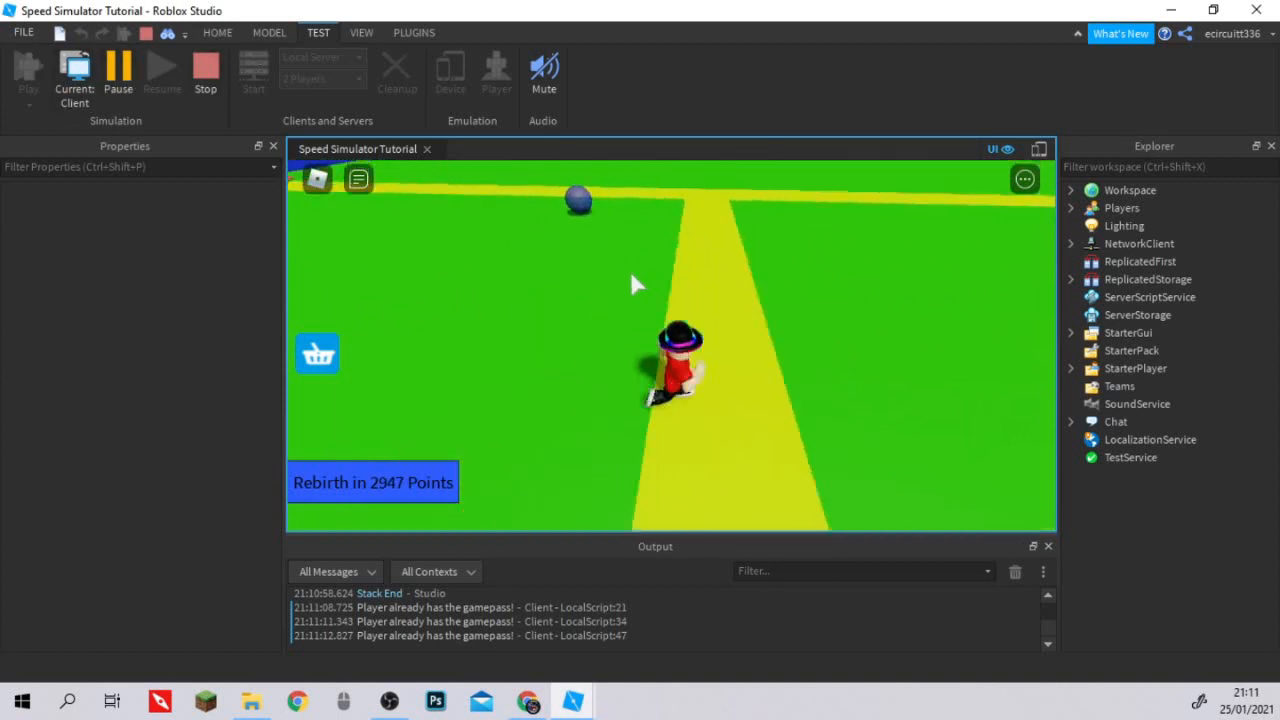
right_drag(630, 271, 616, 257)
key(w)
key(a)
key(s)
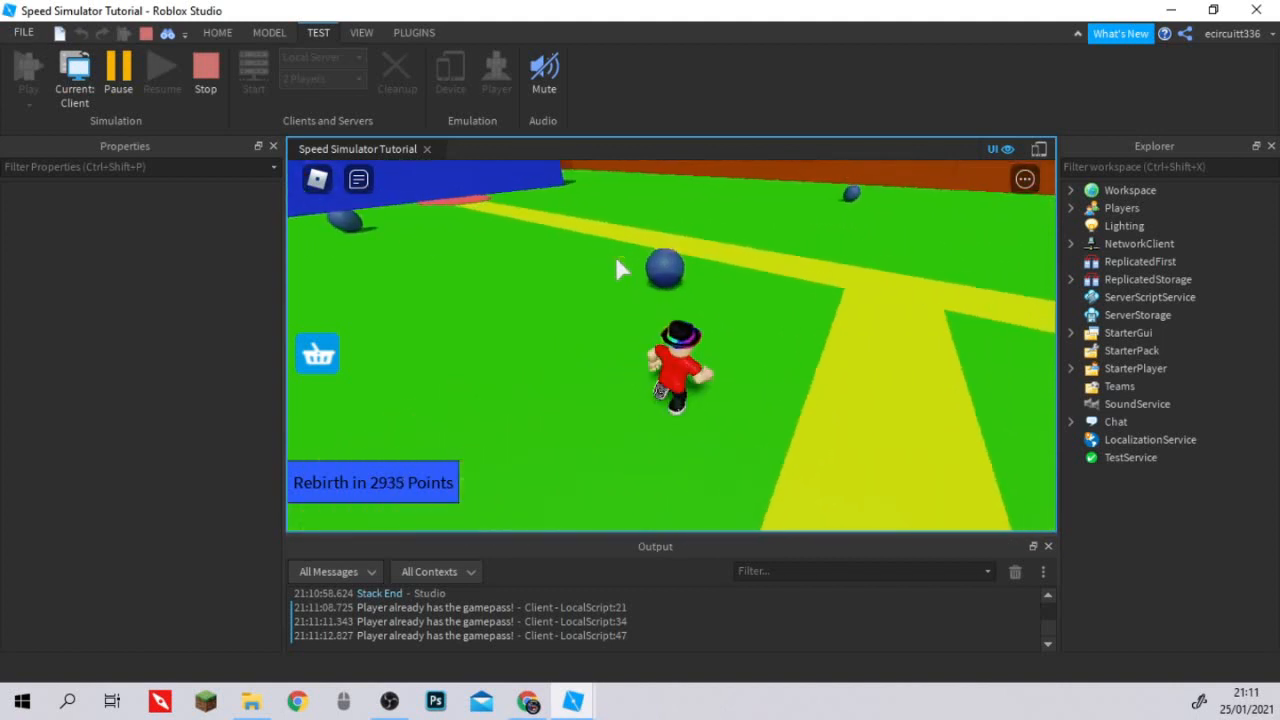
key(d)
key(w)
key(s)
key(d)
key(w)
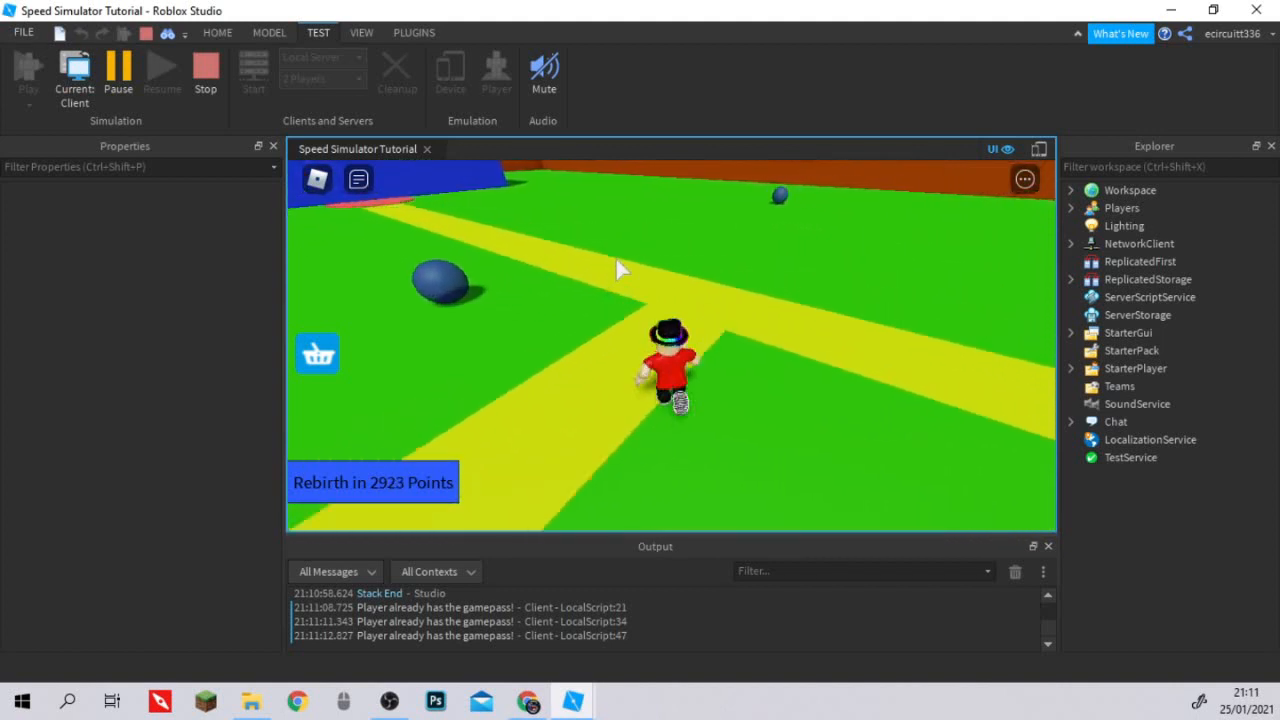
key(a)
key(space)
key(d)
key(s)
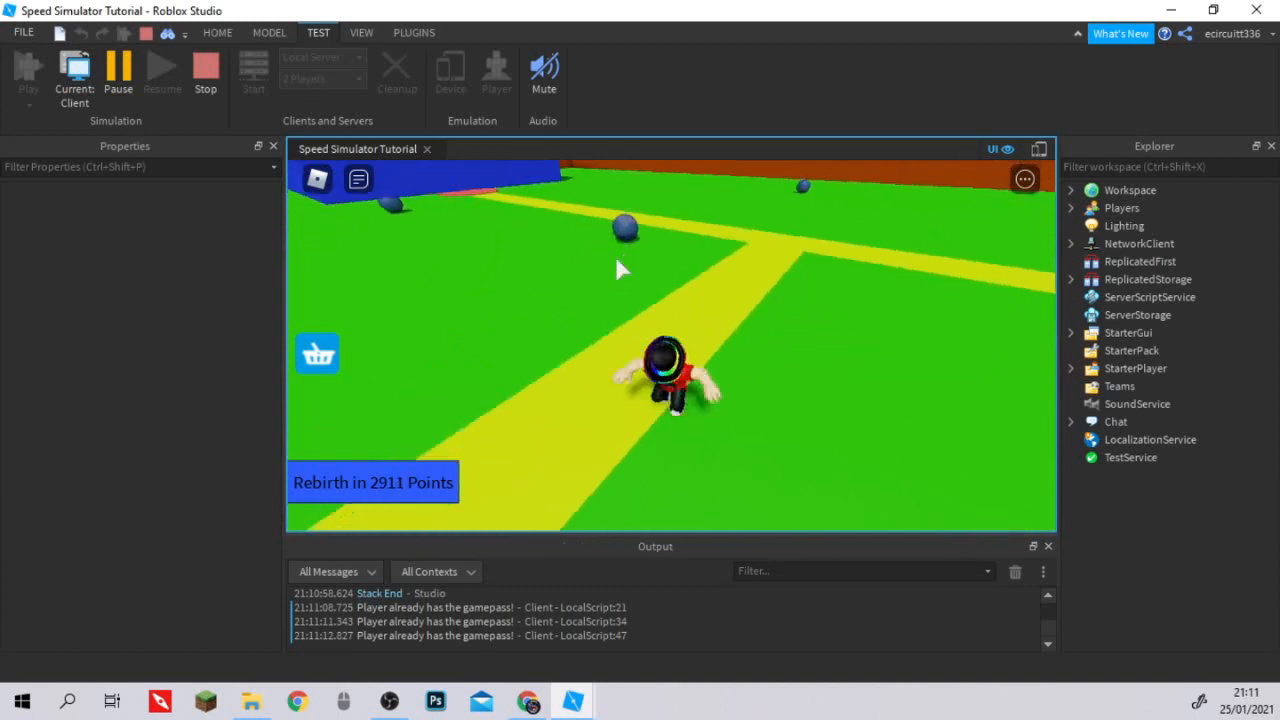
key(w)
key(a)
key(s)
key(w)
key(d)
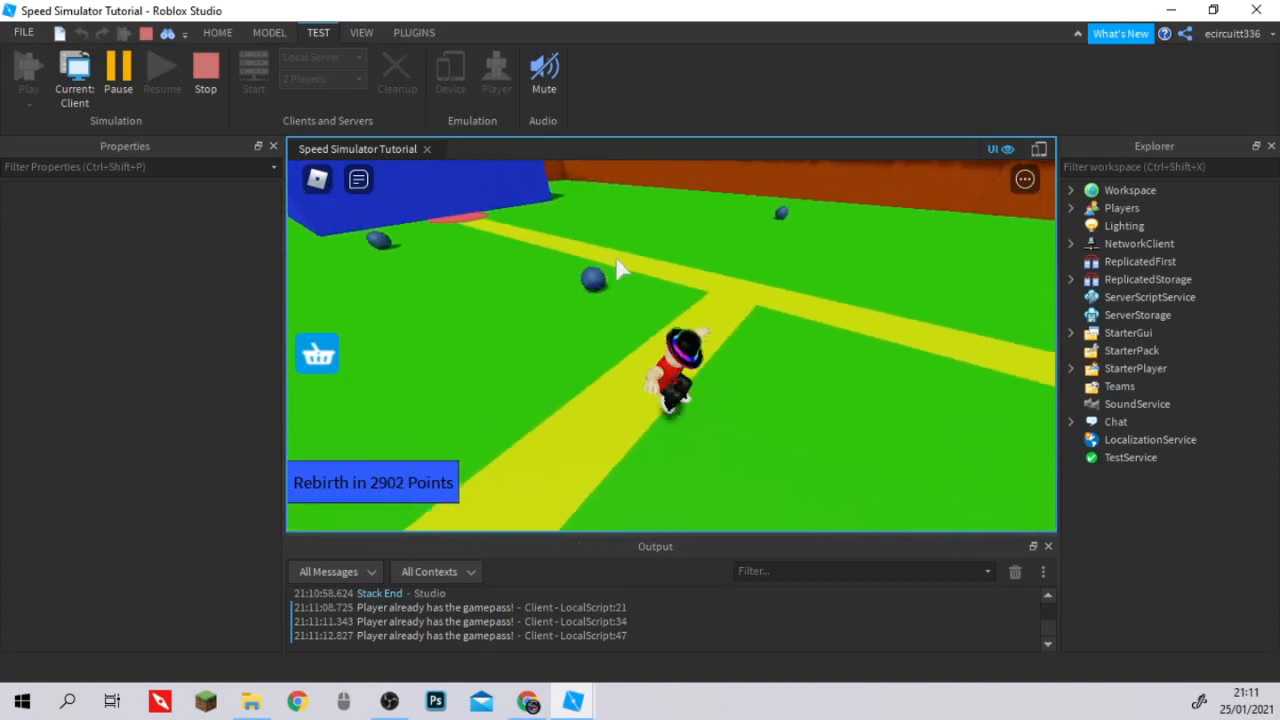
key(s)
key(w)
key(a)
key(w)
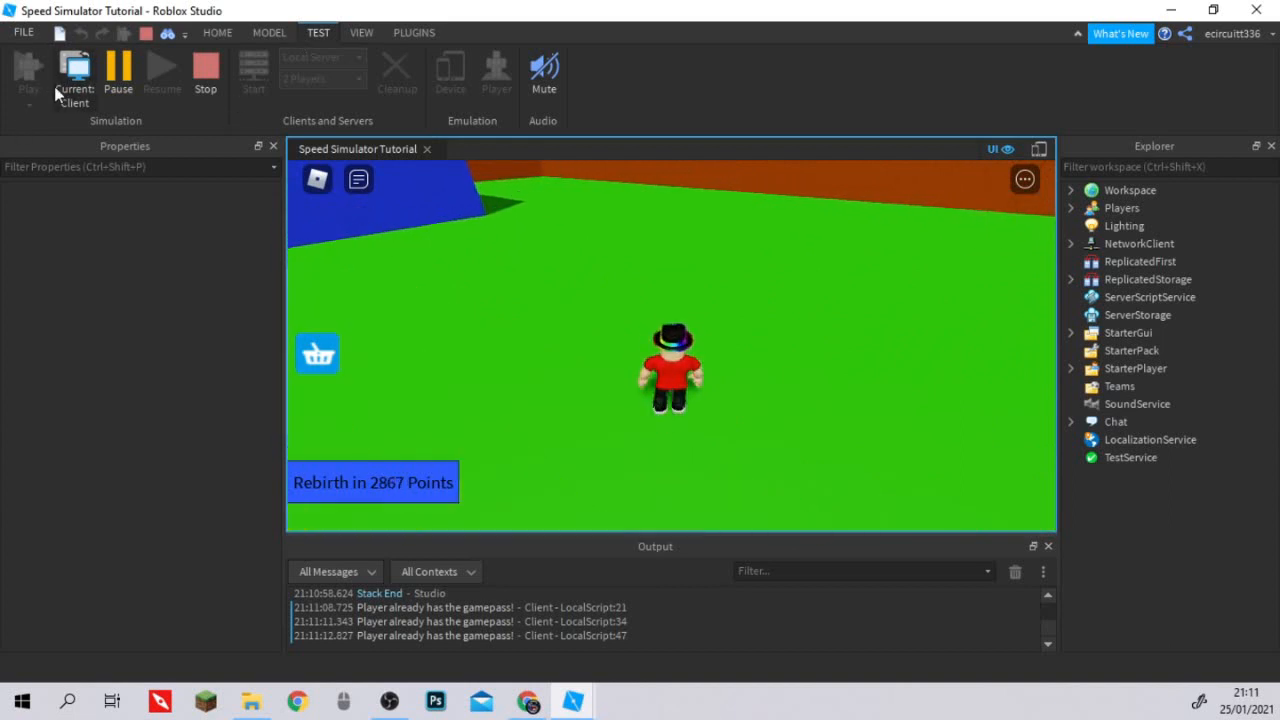
Switch the running test to the server view and back to the client view, and stop the playtest.
click(62, 84)
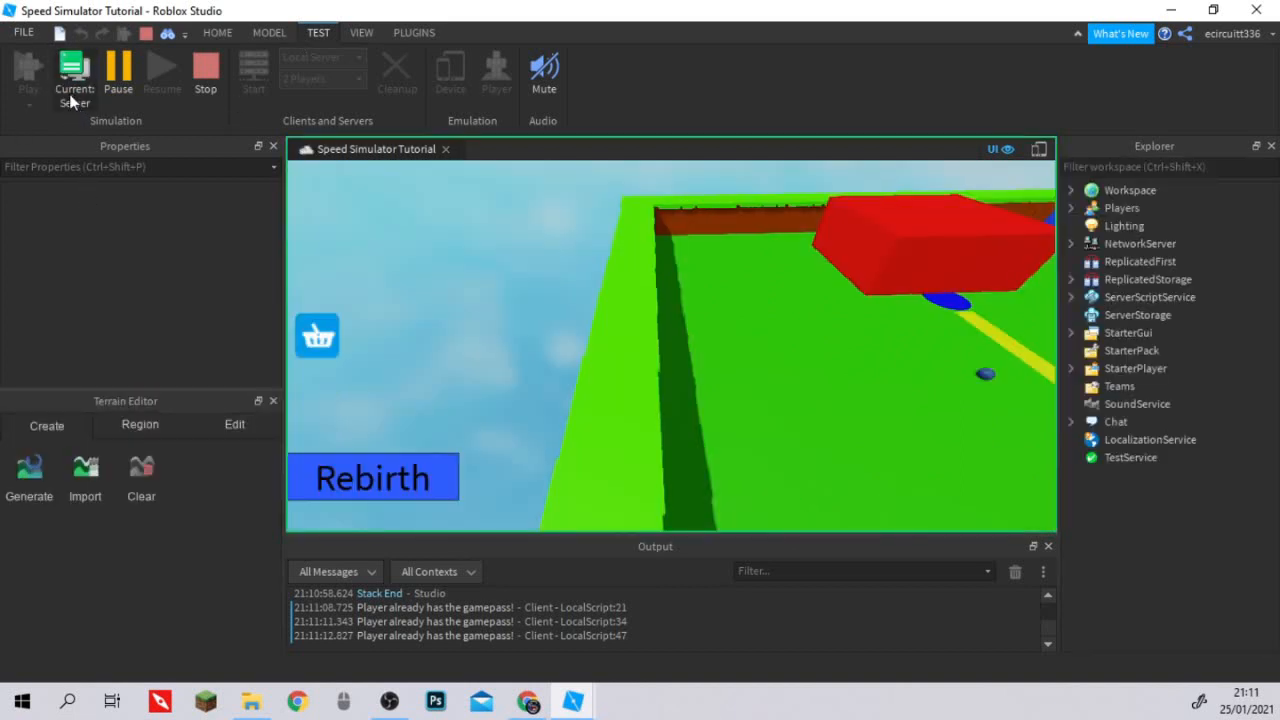
click(70, 97)
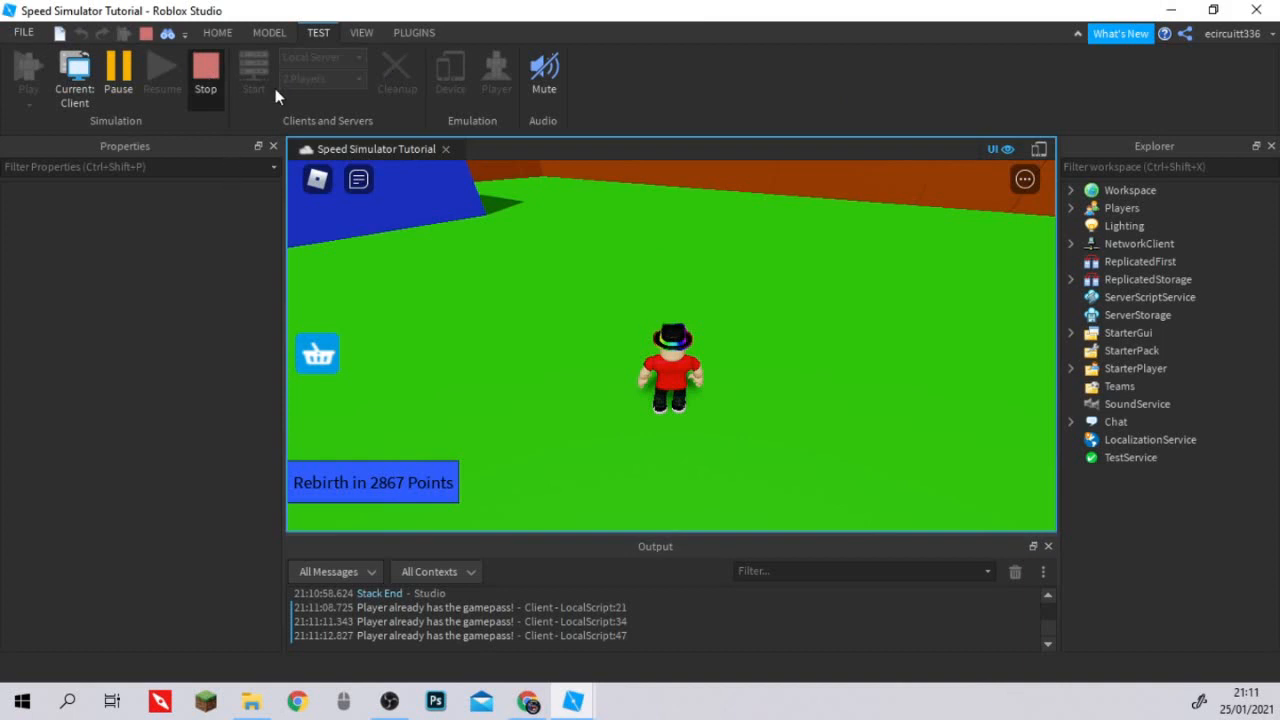
key(shift+F5)
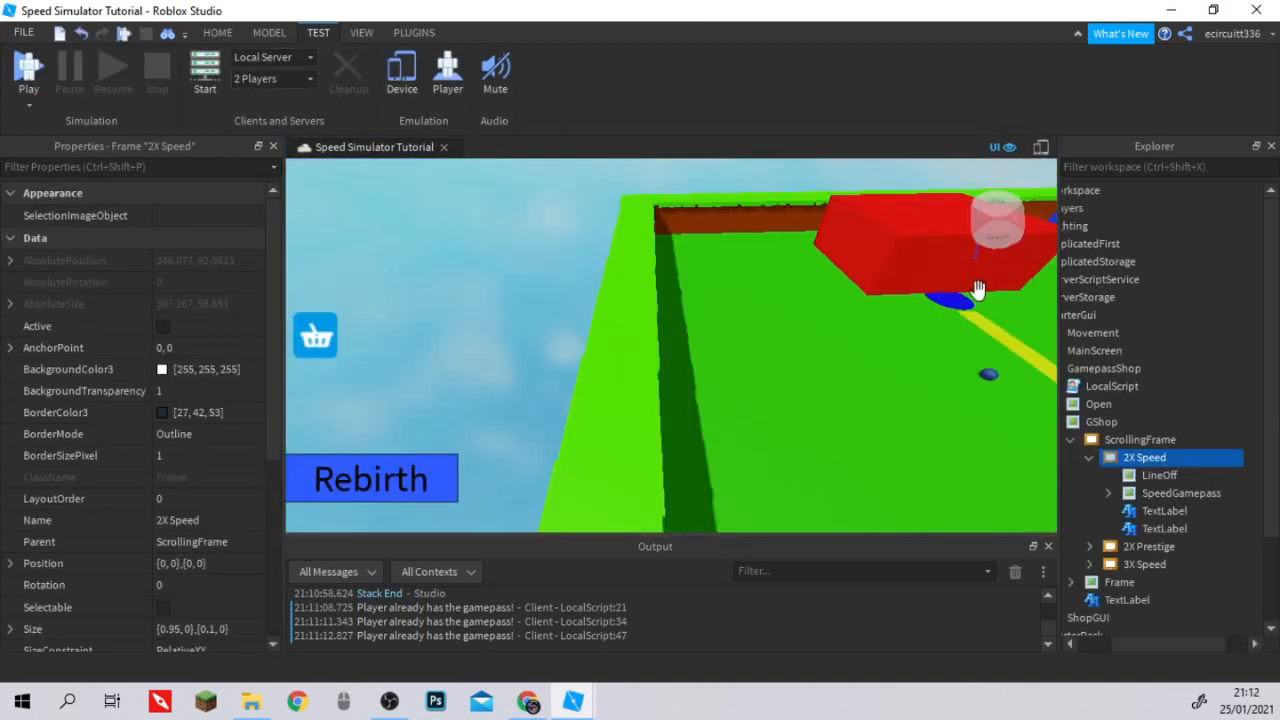
Publish the updated Speed Simulator Tutorial place to Roblox.
right_drag(714, 255, 744, 287)
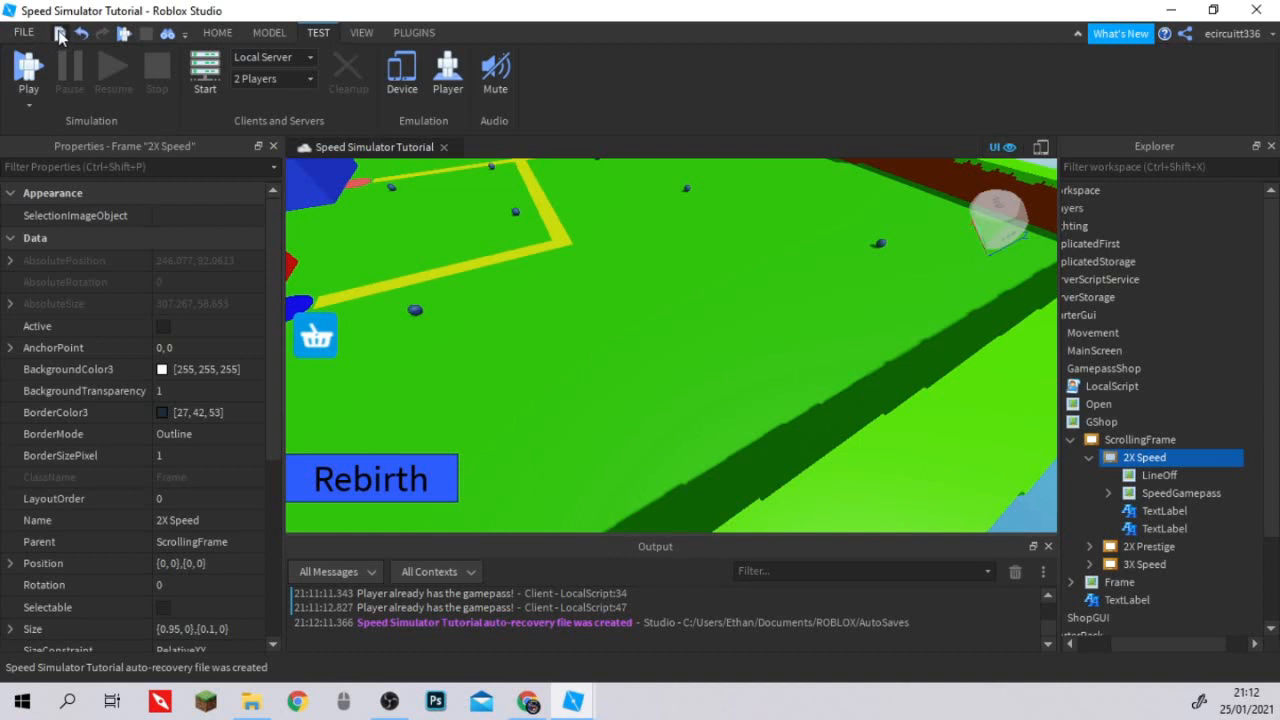
scroll(485, 355, down, 5)
right_drag(485, 351, 531, 319)
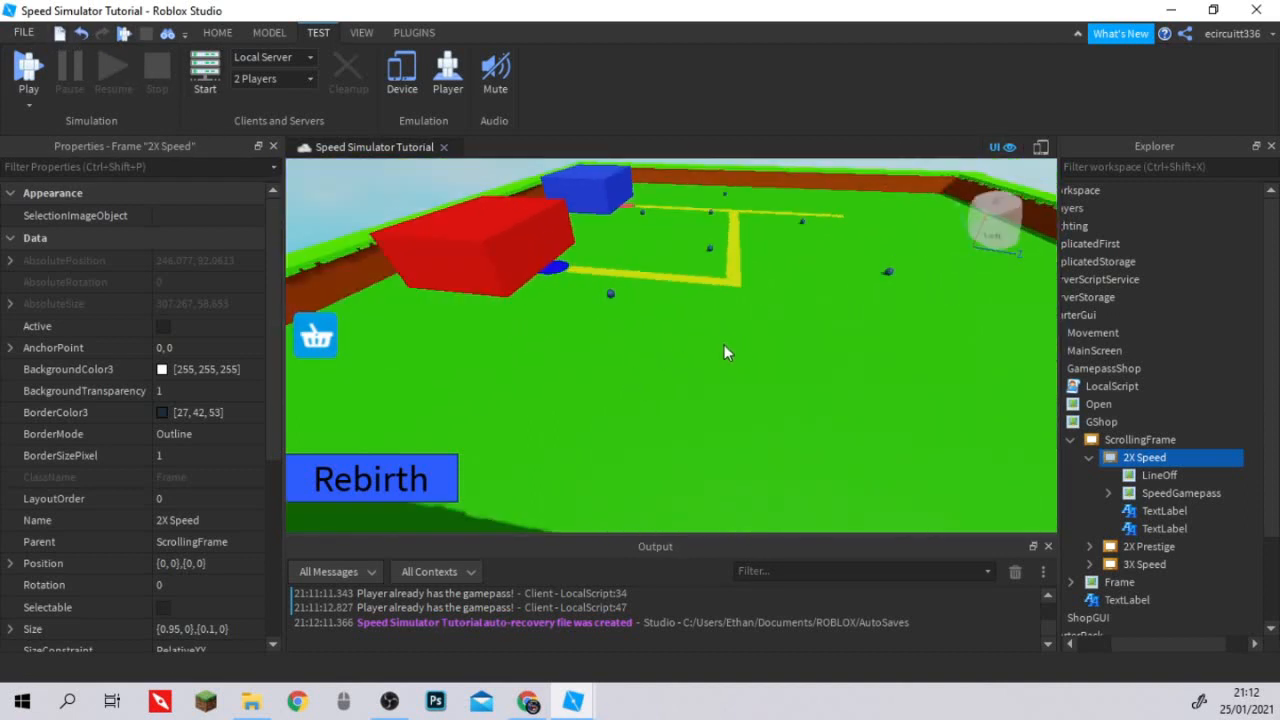
click(23, 32)
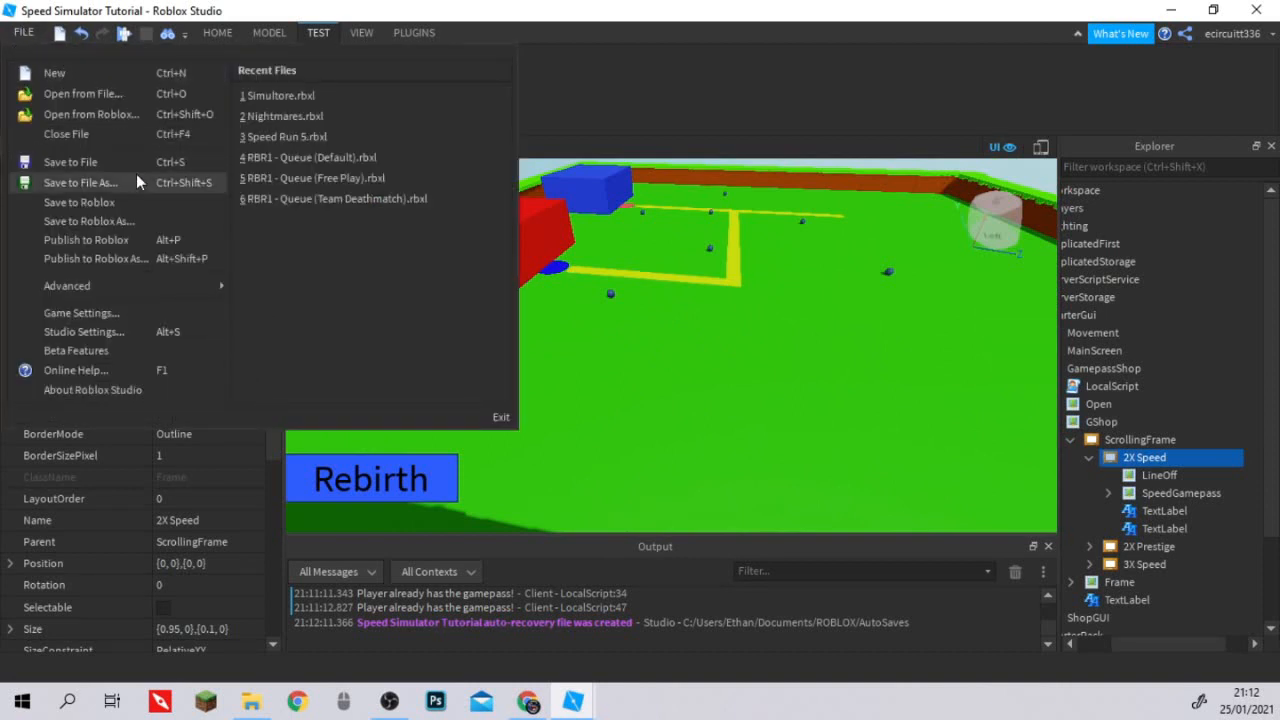
click(120, 236)
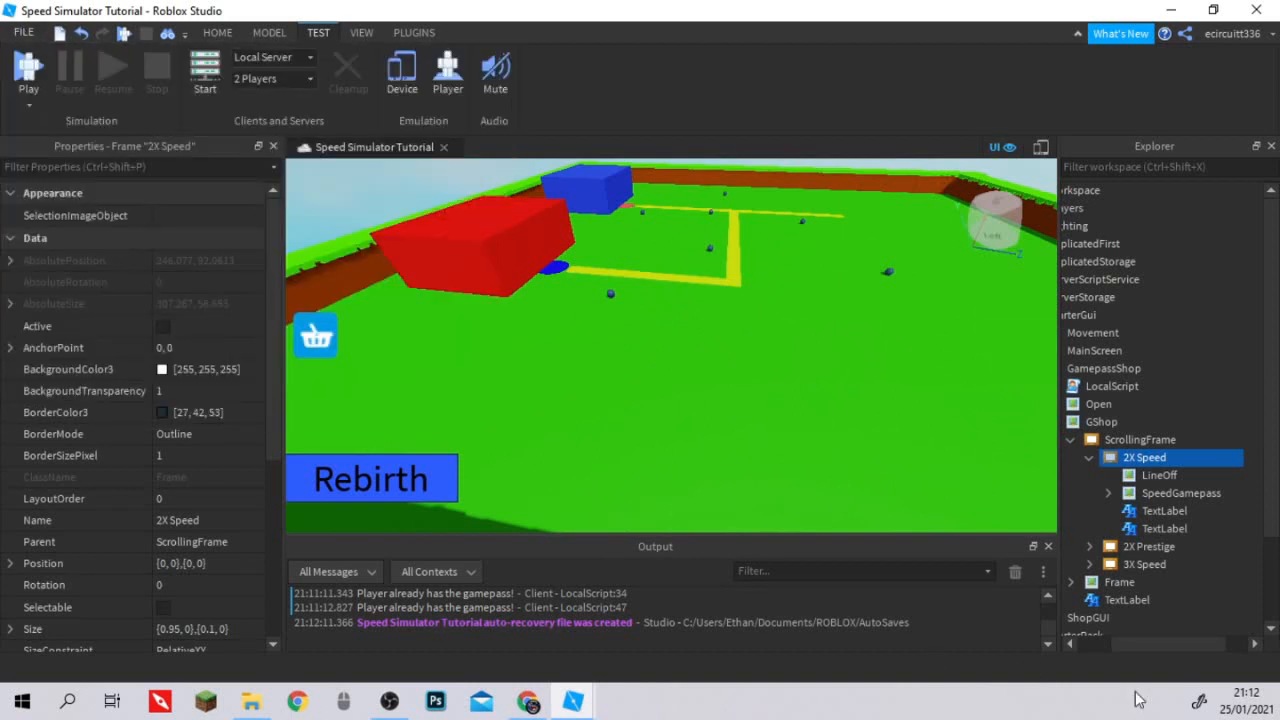